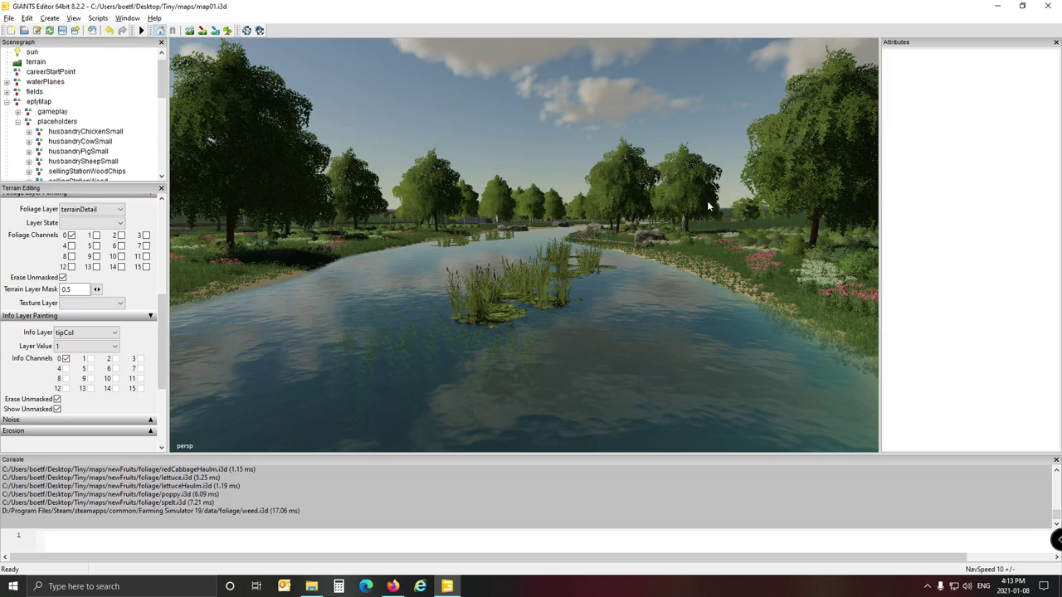
Delete the whole husbandryCowSmall group, including its barn, troughs and fences, from the map's placeholders
left_click_drag(486, 288, 771, 287, "alt")
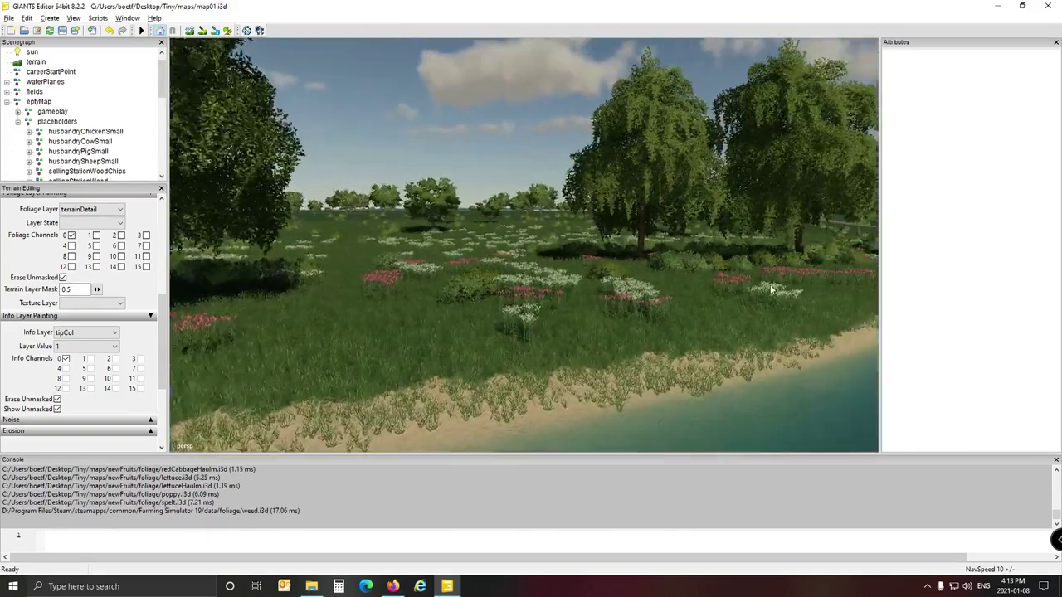
right_click_drag(771, 289, 602, 312)
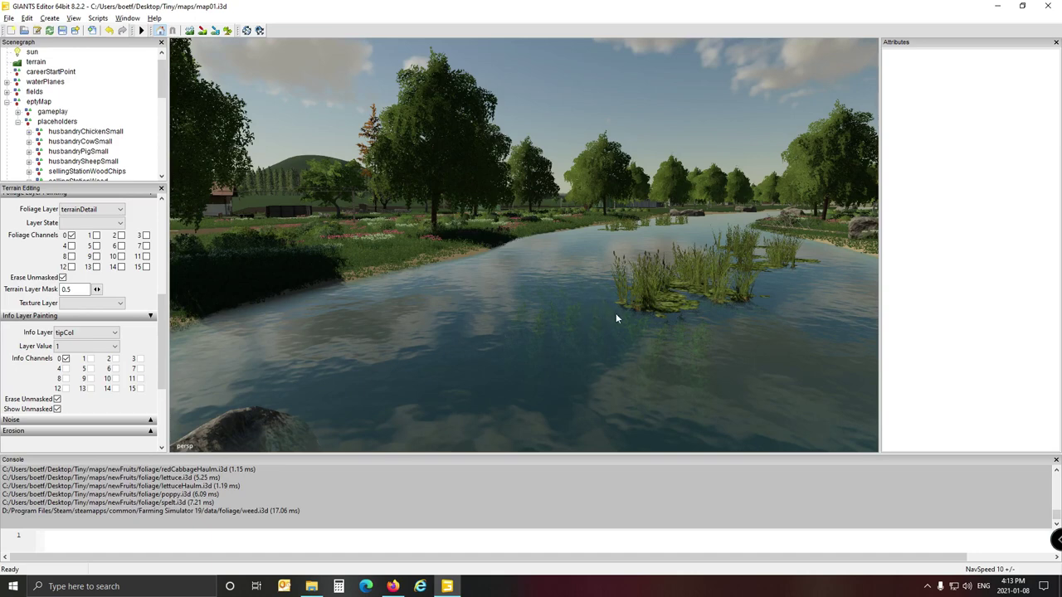
left_click_drag(600, 308, 521, 304, "alt")
right_click_drag(521, 309, 567, 379)
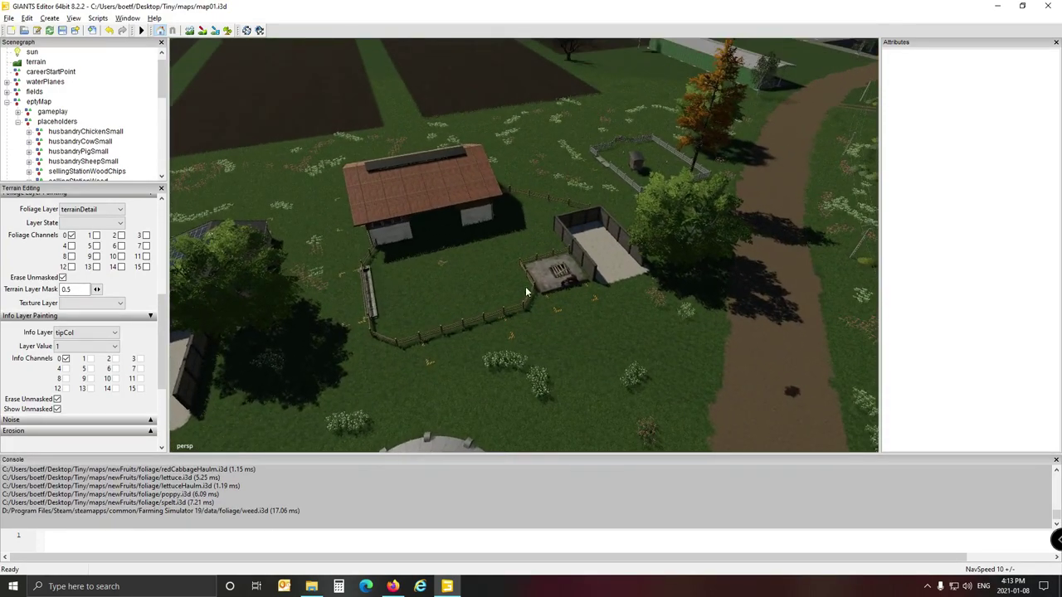
left_click(449, 178)
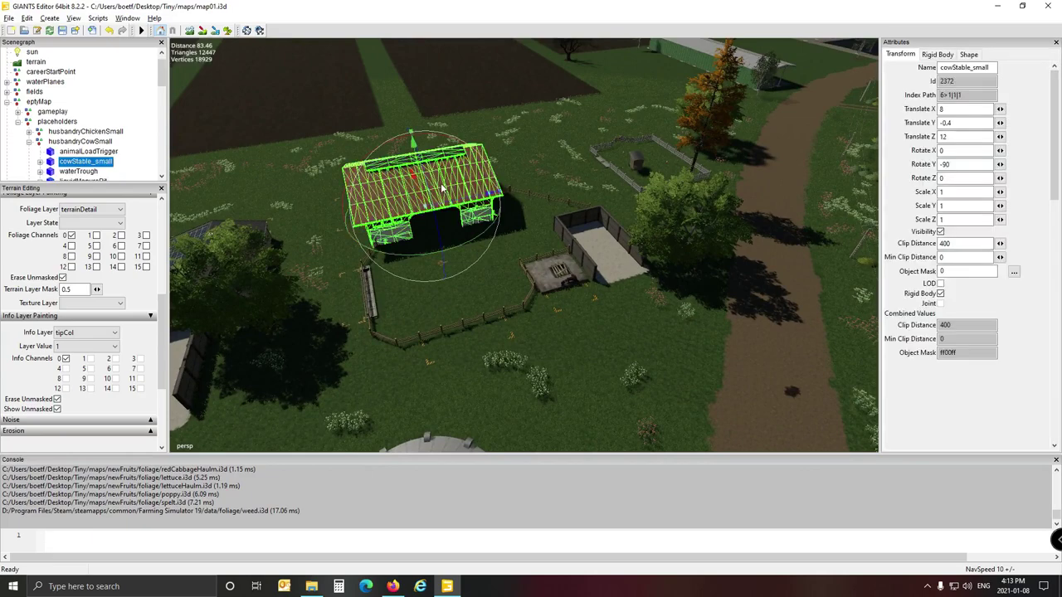
left_click(78, 142)
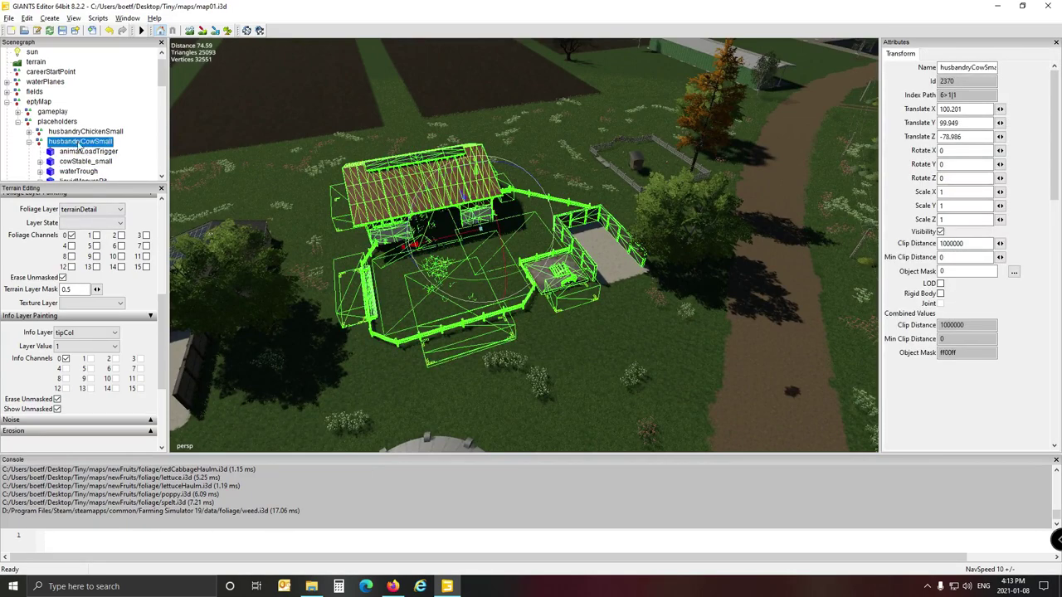
left_click(29, 142)
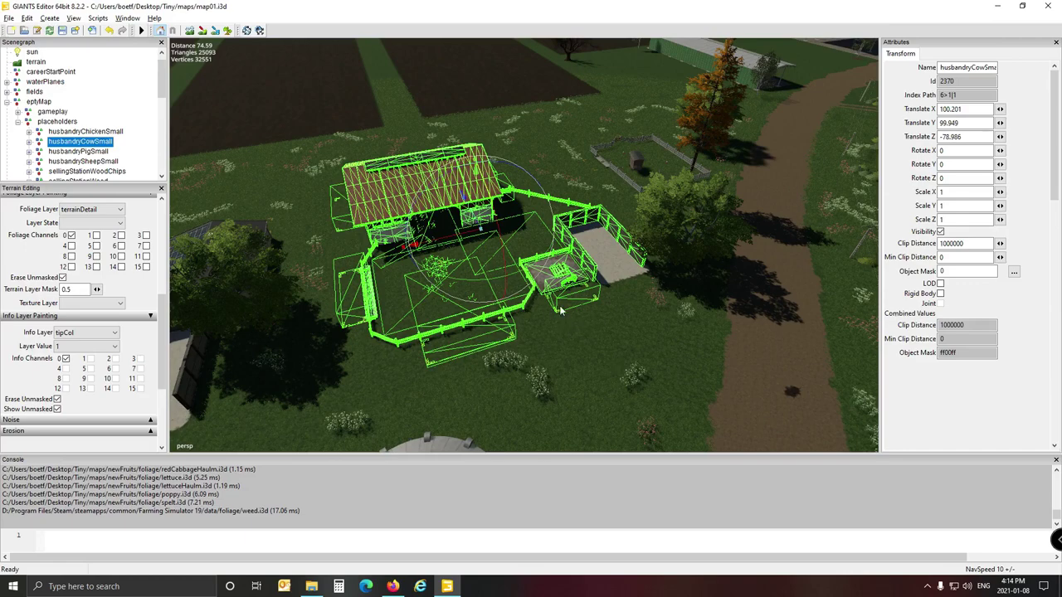
left_click_drag(560, 306, 628, 333, "alt")
key("s")
right_click_drag(628, 333, 651, 342)
key("a")
scroll(649, 342, "down", 3)
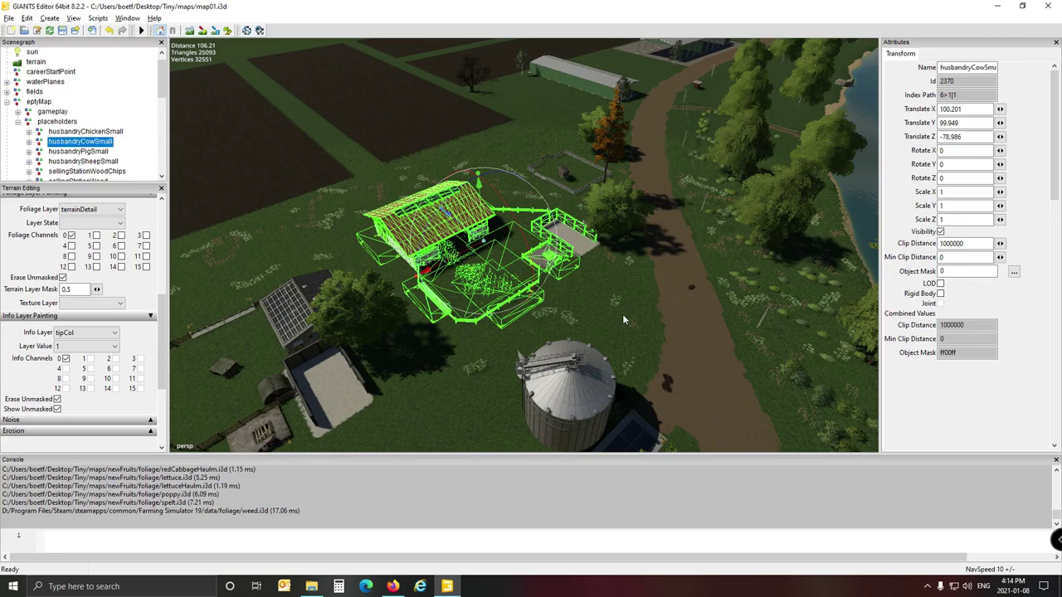
left_click_drag(633, 281, 656, 290, "alt")
middle_click_drag(657, 294, 627, 286)
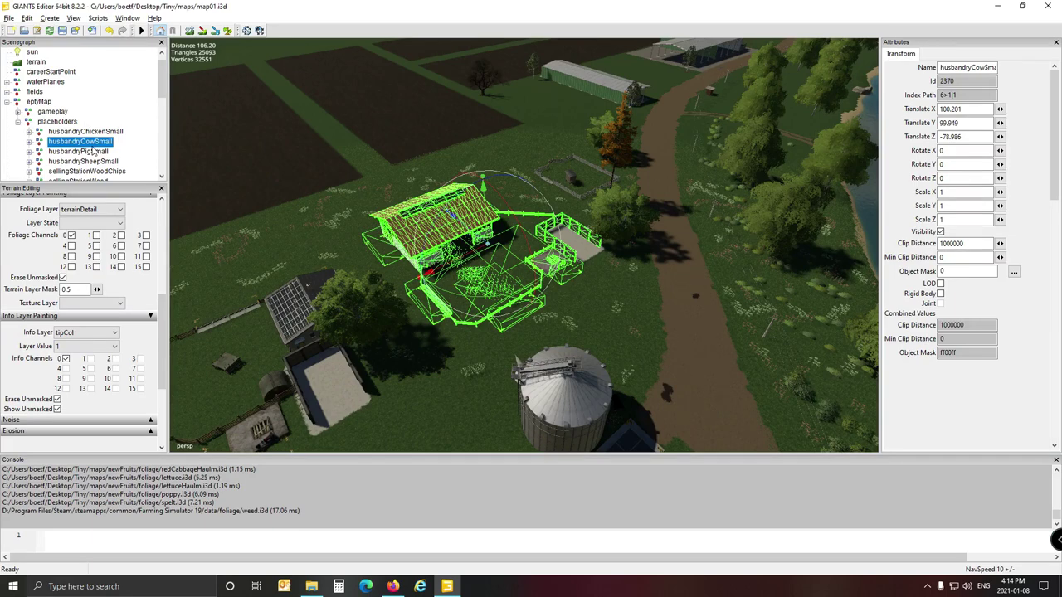
key("Delete")
left_click(565, 249)
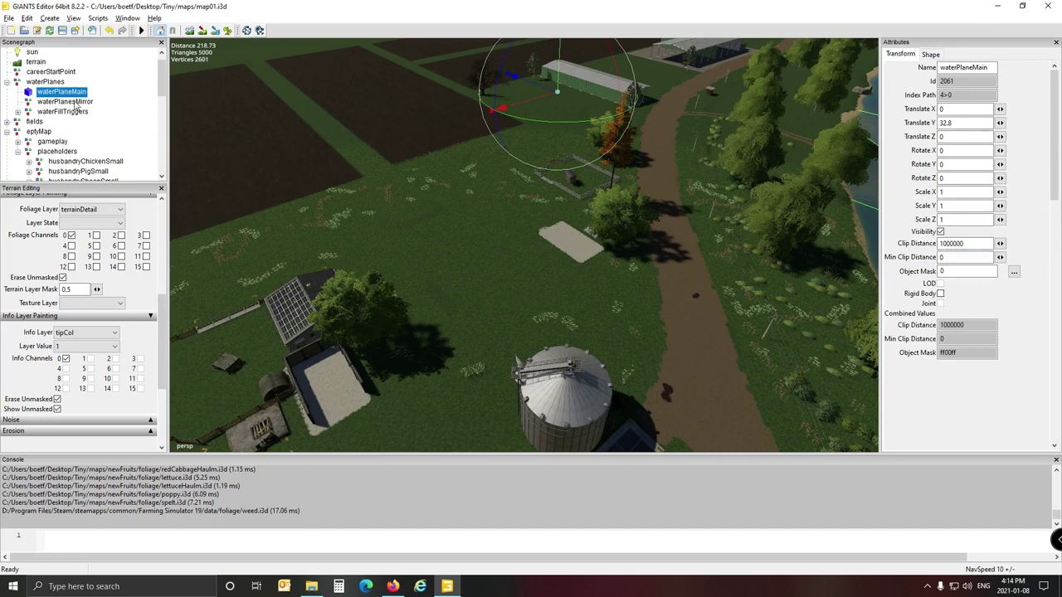
Look over the remaining animal pens around the cleared spot and highlight husbandryChickenSmall to identify it in the scene
left_click(107, 133)
scroll(106, 133, "down", 2)
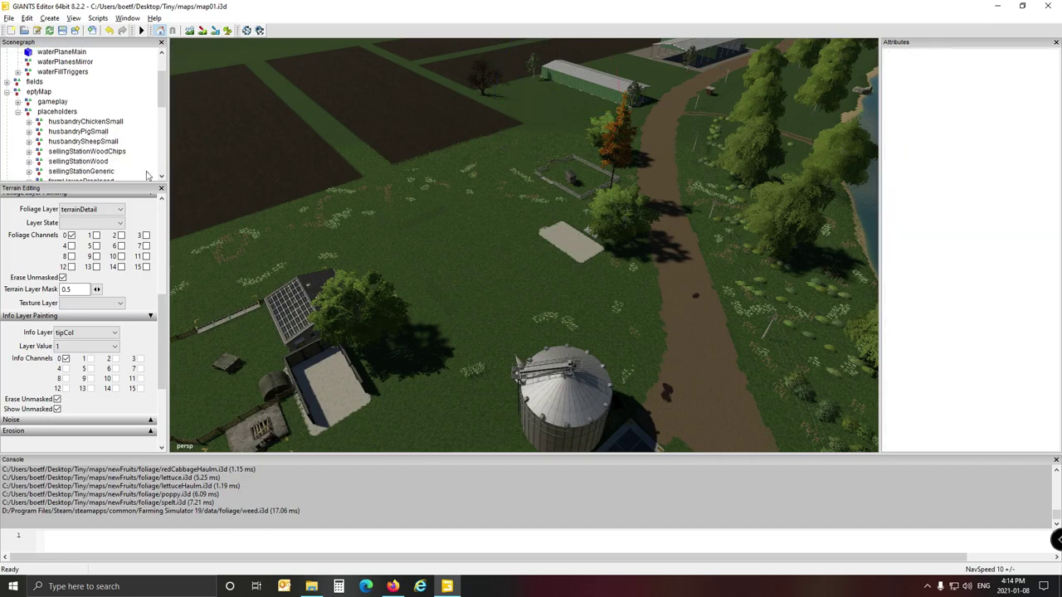
left_click_drag(493, 229, 319, 233, "alt")
right_click_drag(319, 235, 416, 256)
left_click_drag(417, 255, 418, 256, "alt")
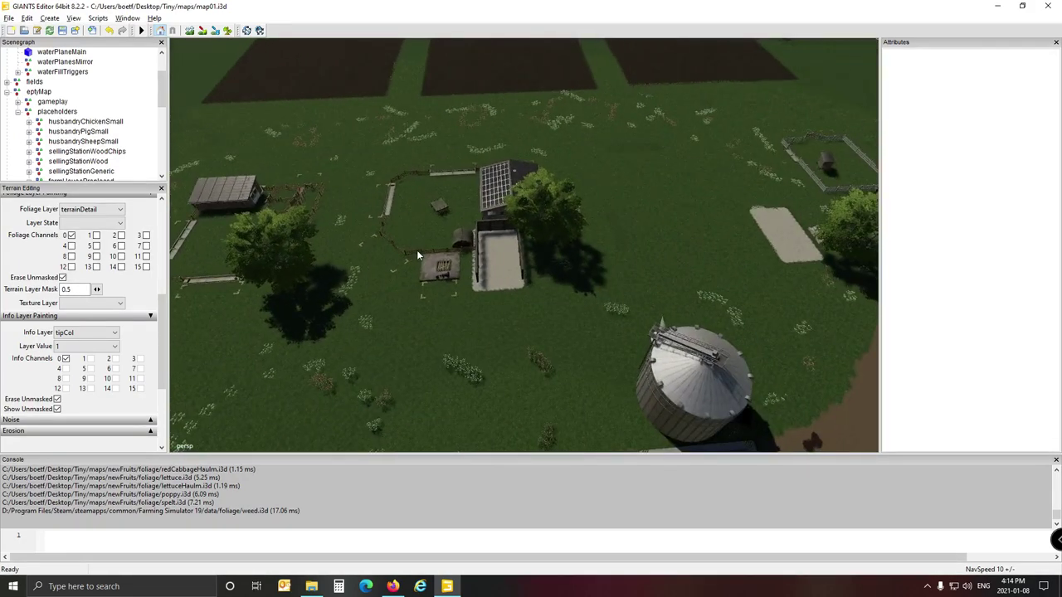
right_click_drag(417, 255, 547, 217)
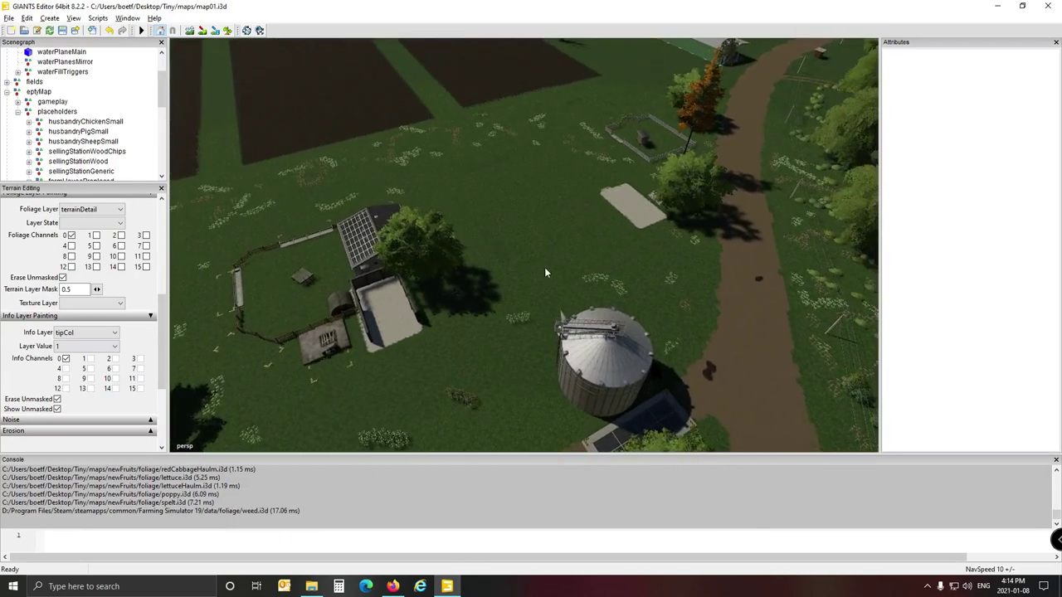
right_click_drag(544, 267, 489, 275)
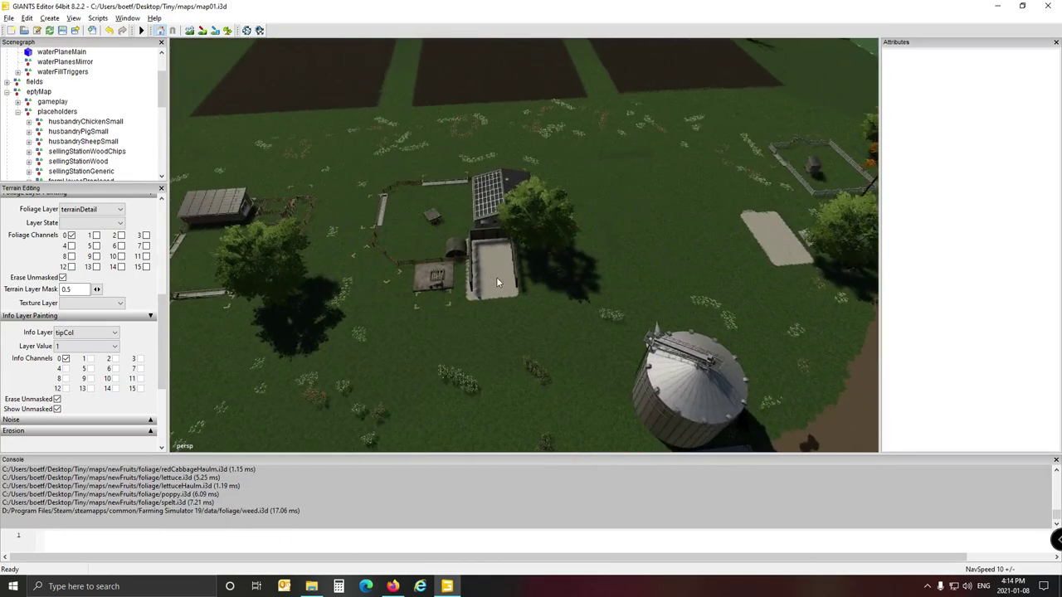
scroll(85, 130, "down", 1)
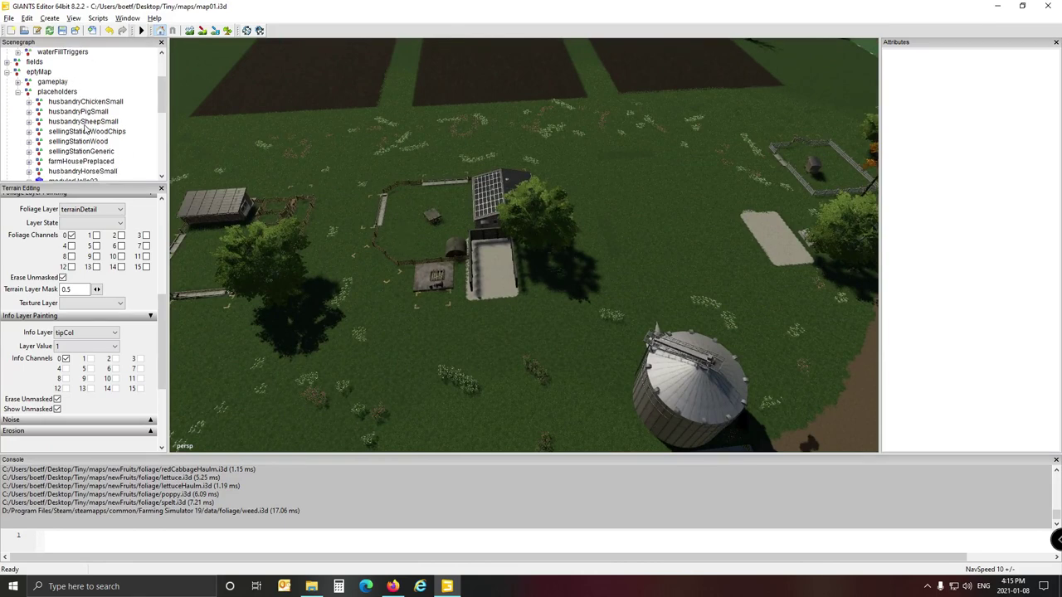
left_click(87, 103)
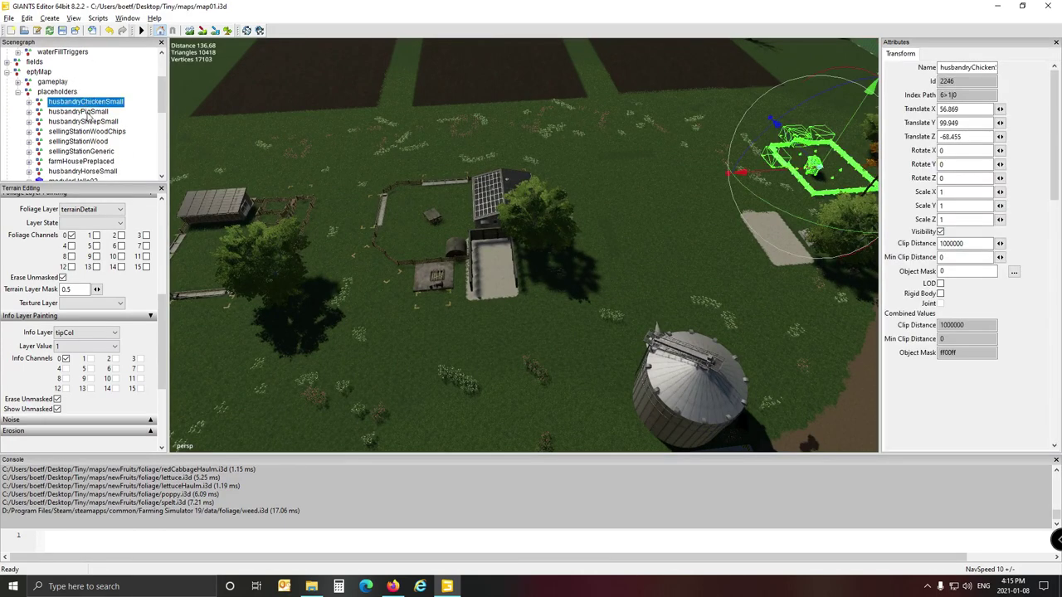
Move the husbandryPigSmall pen into the cleared cow pen spot, at about X 92 and Z -78.1
left_click(78, 113)
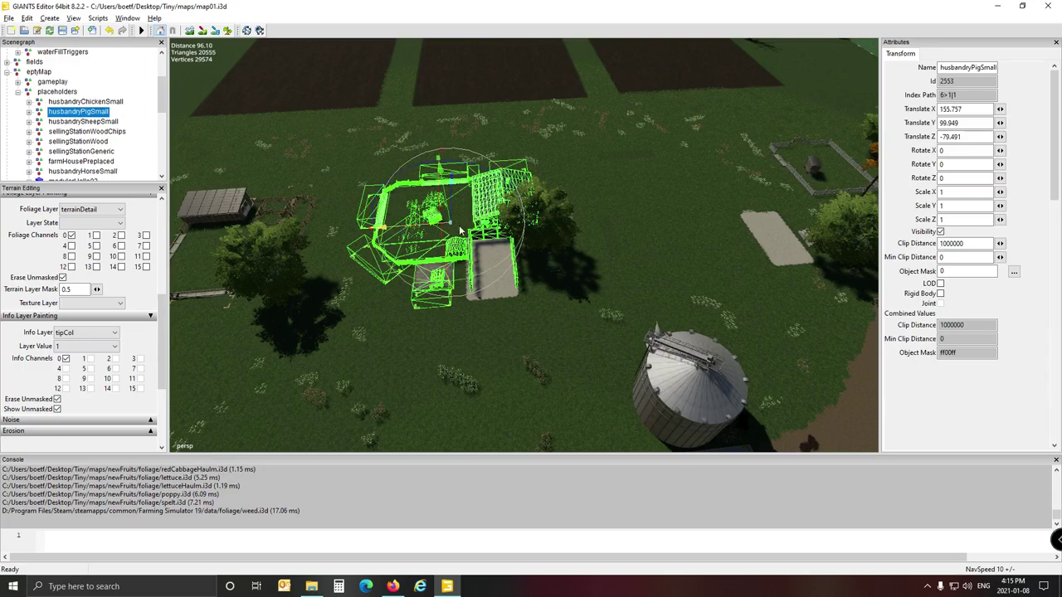
left_click_drag(461, 231, 714, 227)
right_click_drag(515, 344, 723, 419)
key("w")
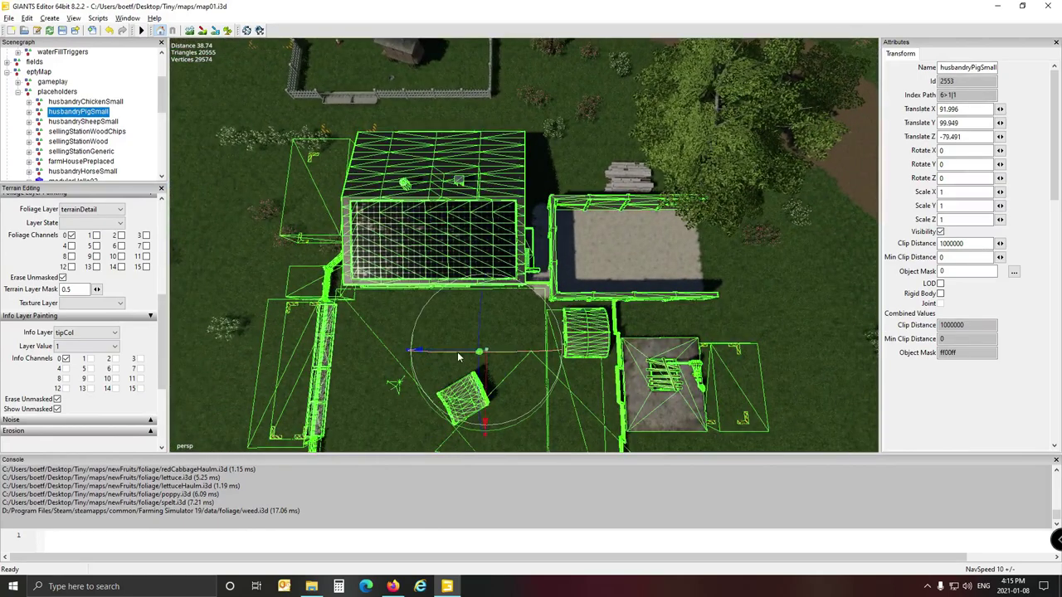
left_click_drag(457, 347, 439, 349)
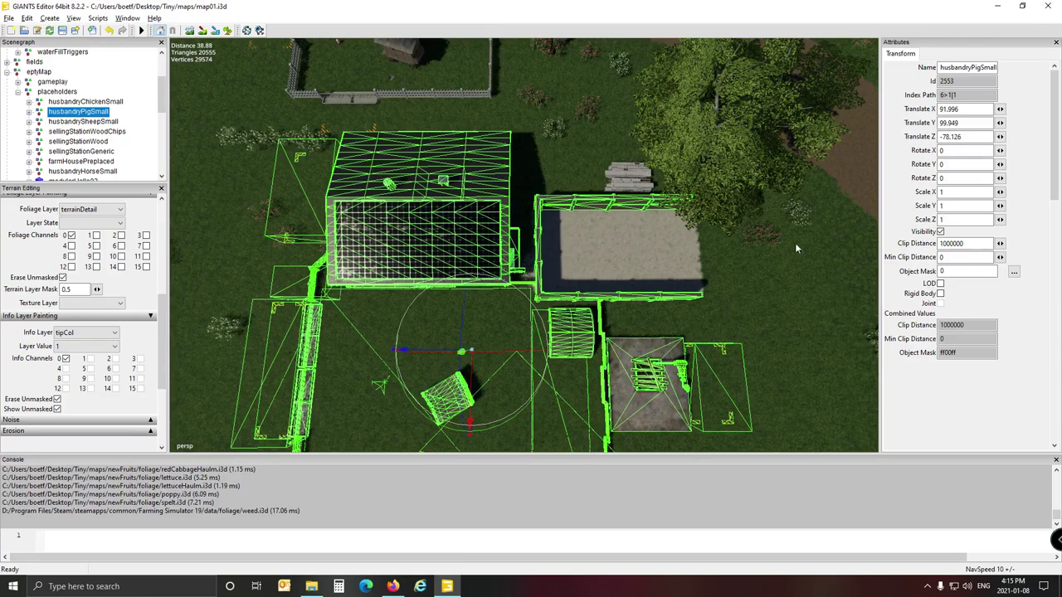
Move the husbandrySheepSmall pen along X to about 148.1, onto the pig pen's former site
left_click_drag(747, 264, 511, 240, "alt")
scroll(572, 267, "down", 3)
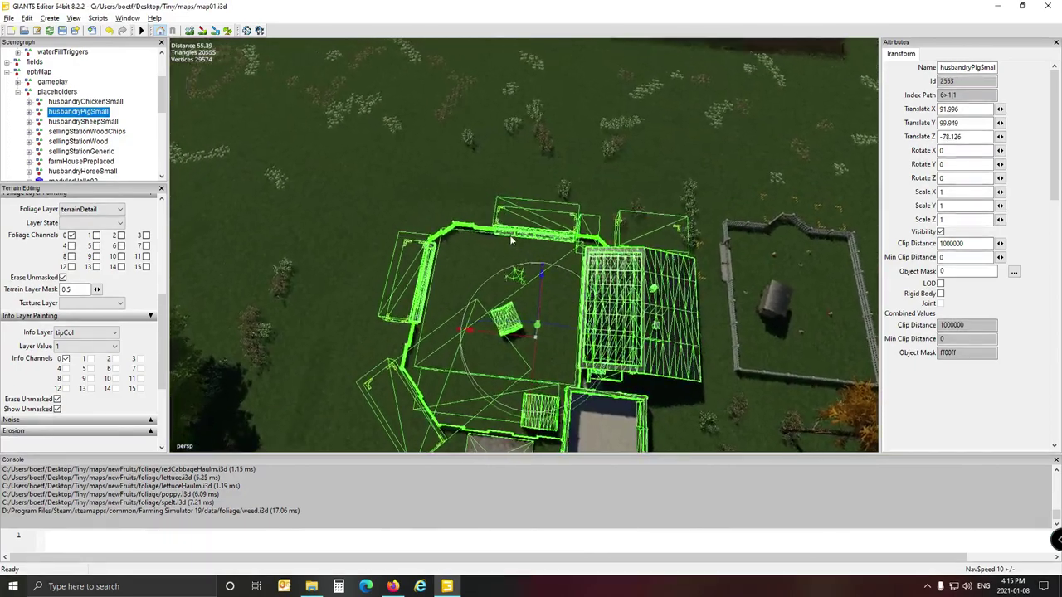
middle_click_drag(511, 240, 535, 232)
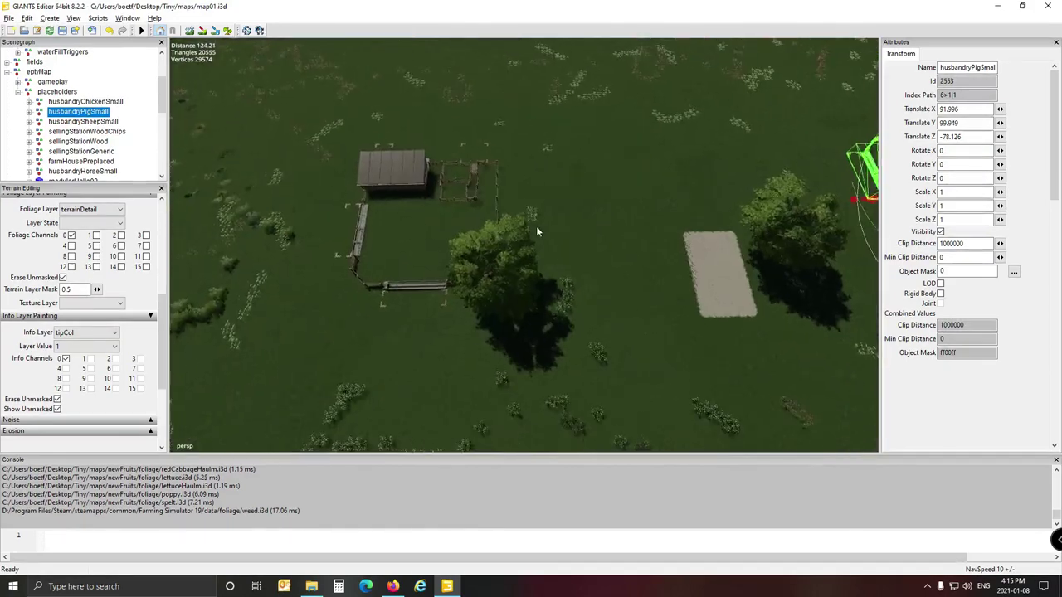
left_click_drag(536, 226, 551, 224, "alt")
scroll(550, 224, "up", 3)
scroll(551, 224, "down", 2)
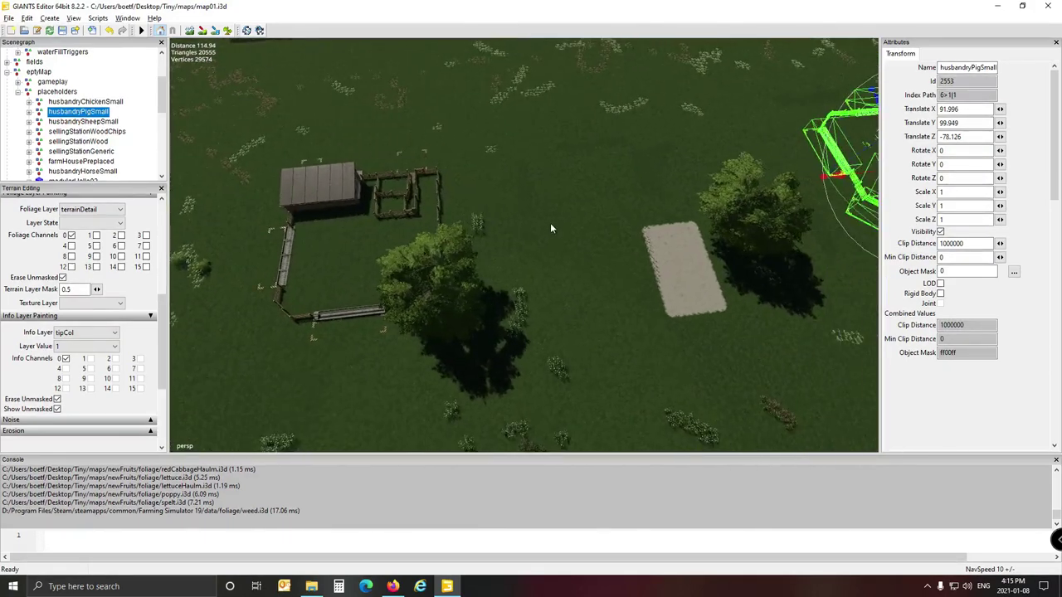
scroll(550, 226, "down", 1)
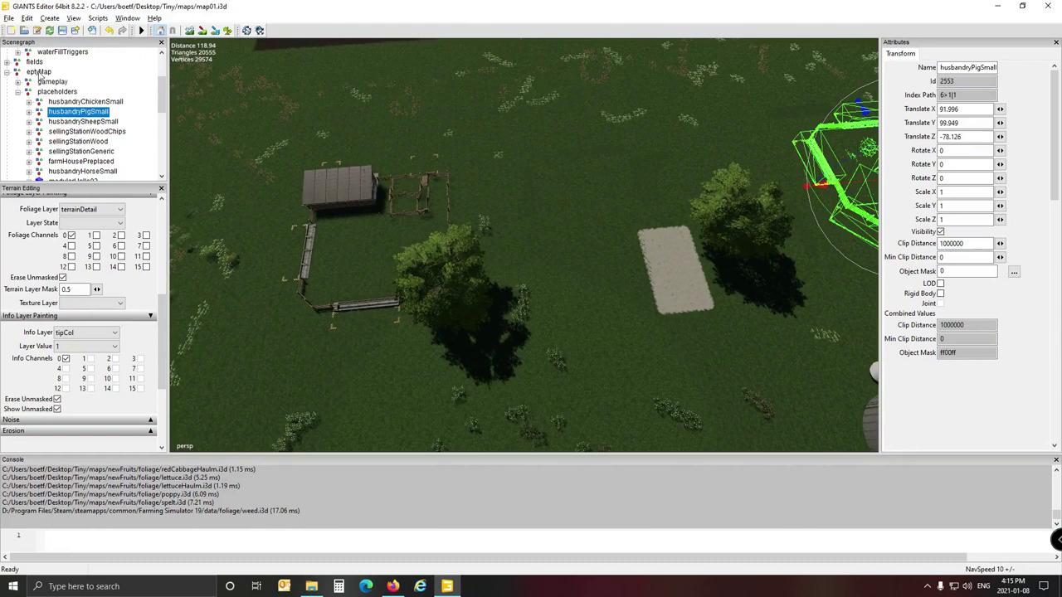
left_click(77, 123)
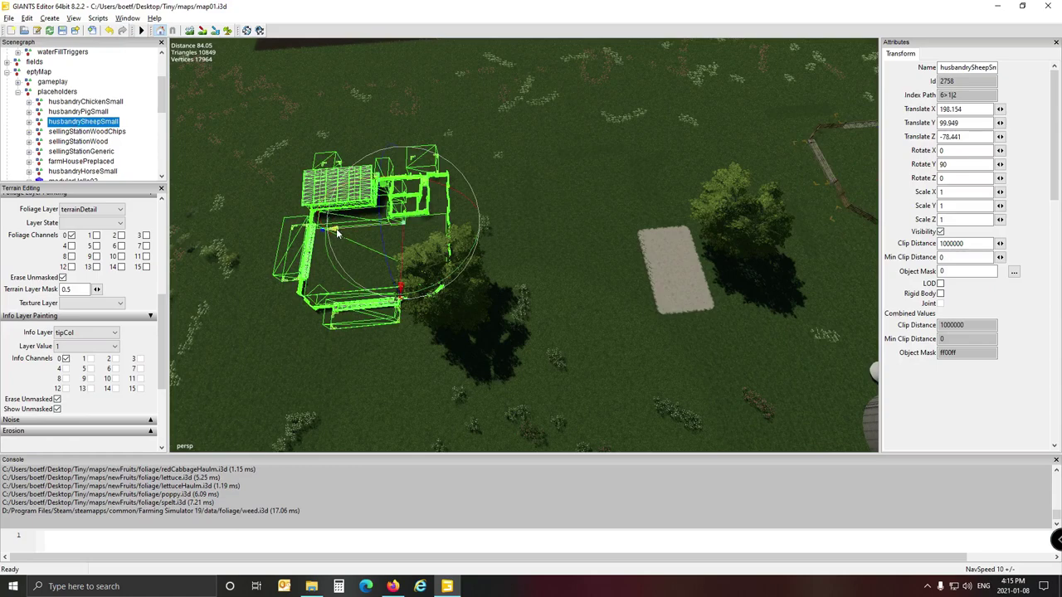
left_click_drag(339, 235, 629, 224)
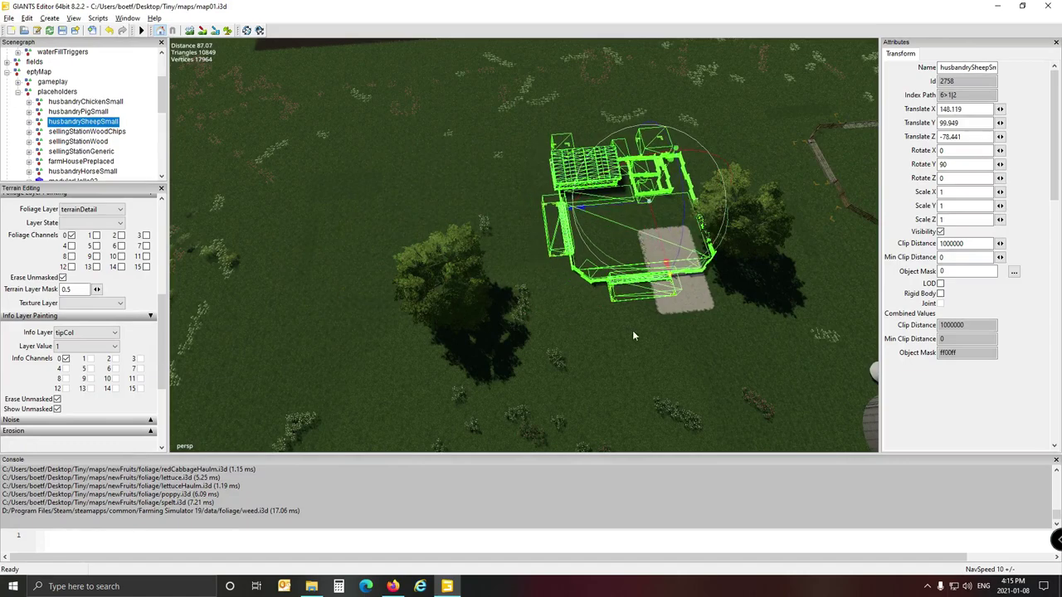
Relocate the maple tree overlapping the sheep pen to the grass beside the pig pen, at about X 120.9, Z -58.4
mouse_move(633, 331)
left_mouse_down("alt")
mouse_move(773, 257)
mouse_move(620, 317)
left_mouse_up("alt")
scroll(774, 257, "up", 3)
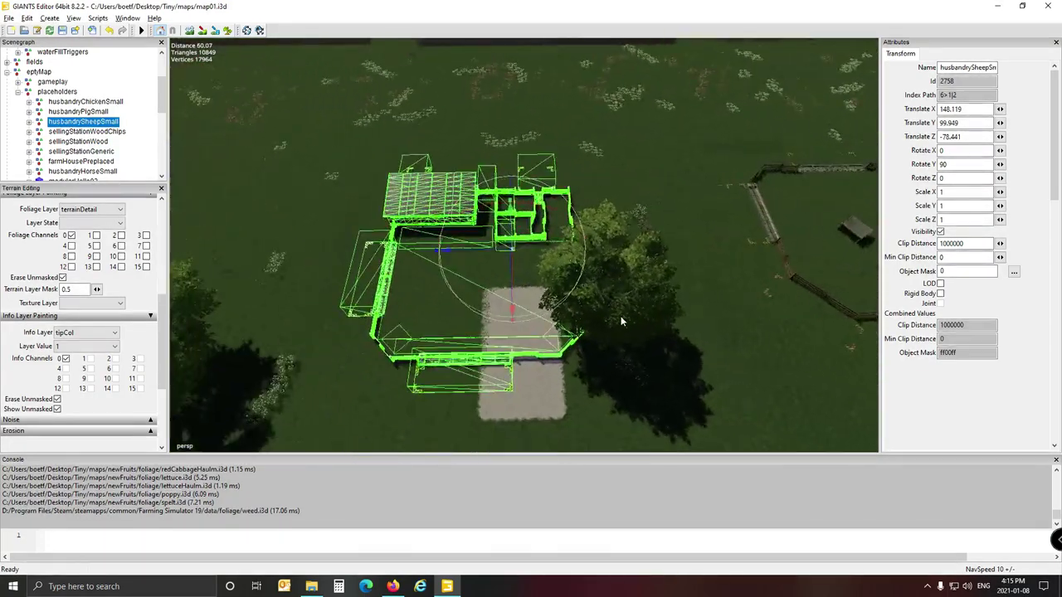
key("d")
right_click_drag(622, 321, 507, 307)
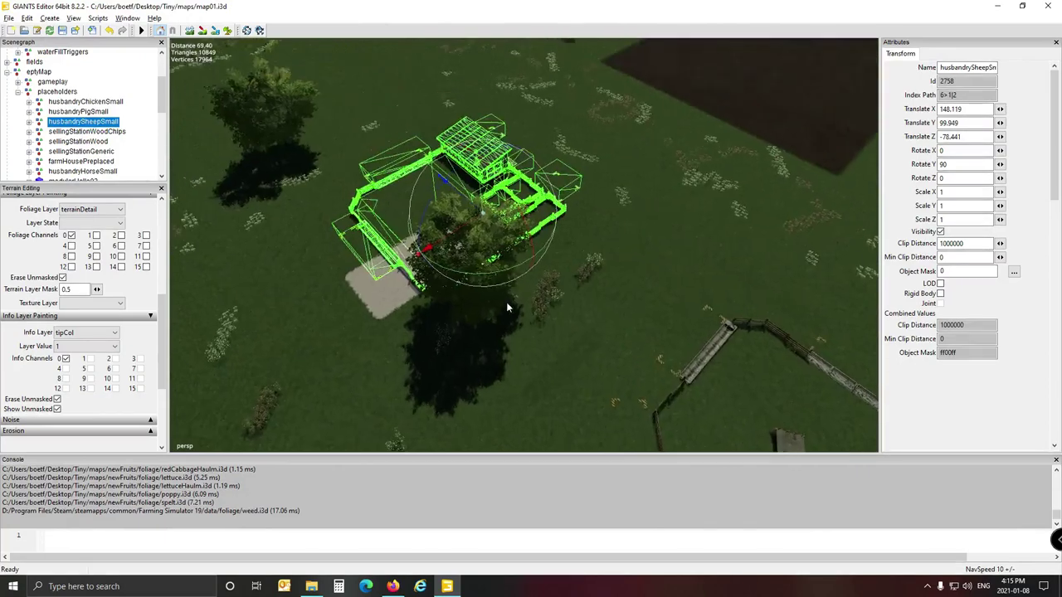
middle_click_drag(508, 308, 497, 316)
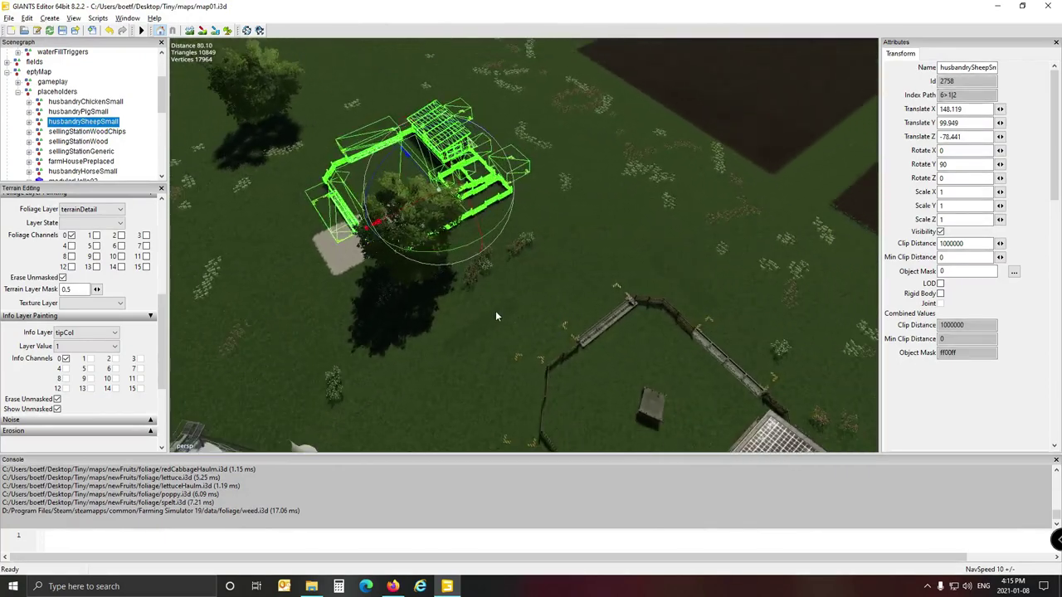
left_click(417, 239)
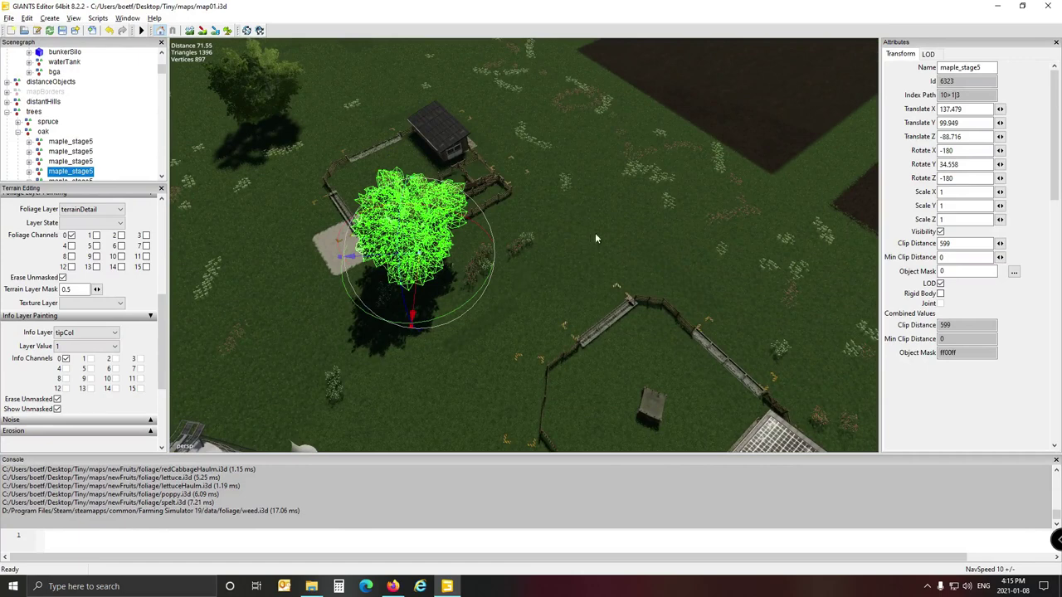
key("ctrl+b")
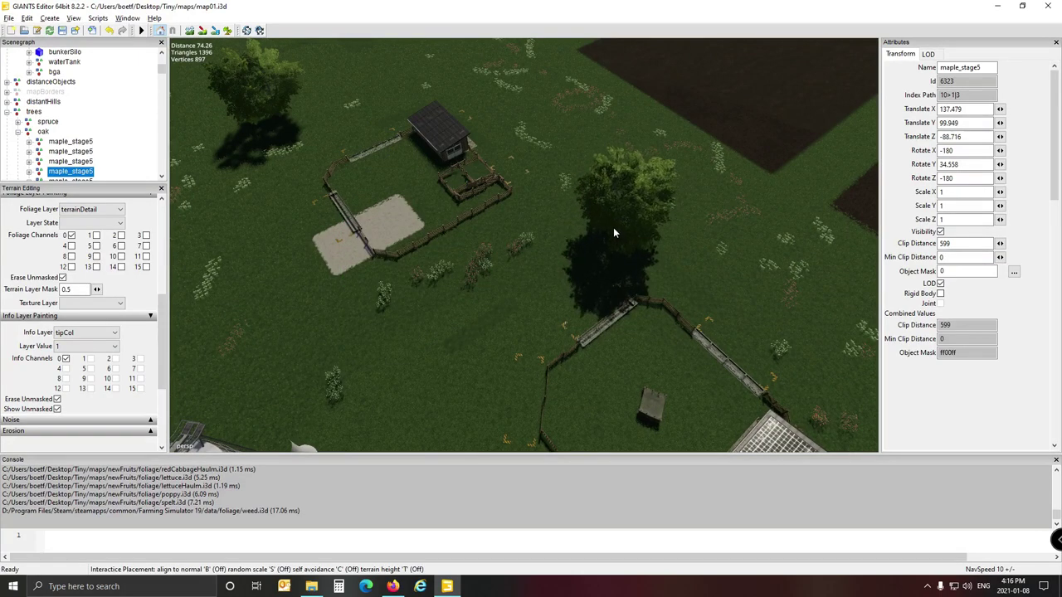
left_click(614, 232)
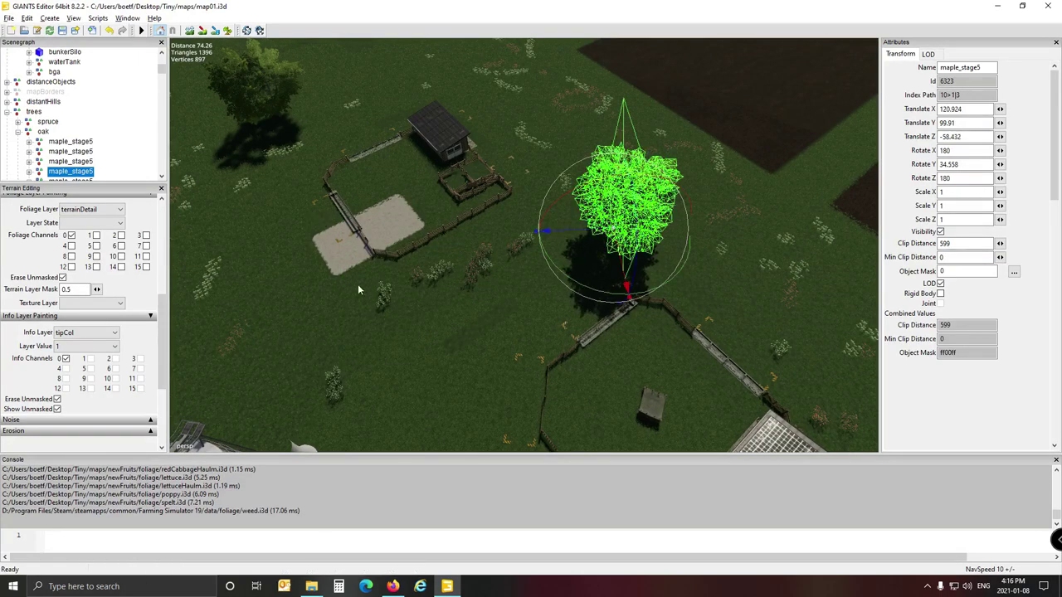
Move the whole husbandrySheepSmall pen along X to about 128.2, closer to the pig pen
left_click_drag(358, 285, 507, 307, "alt")
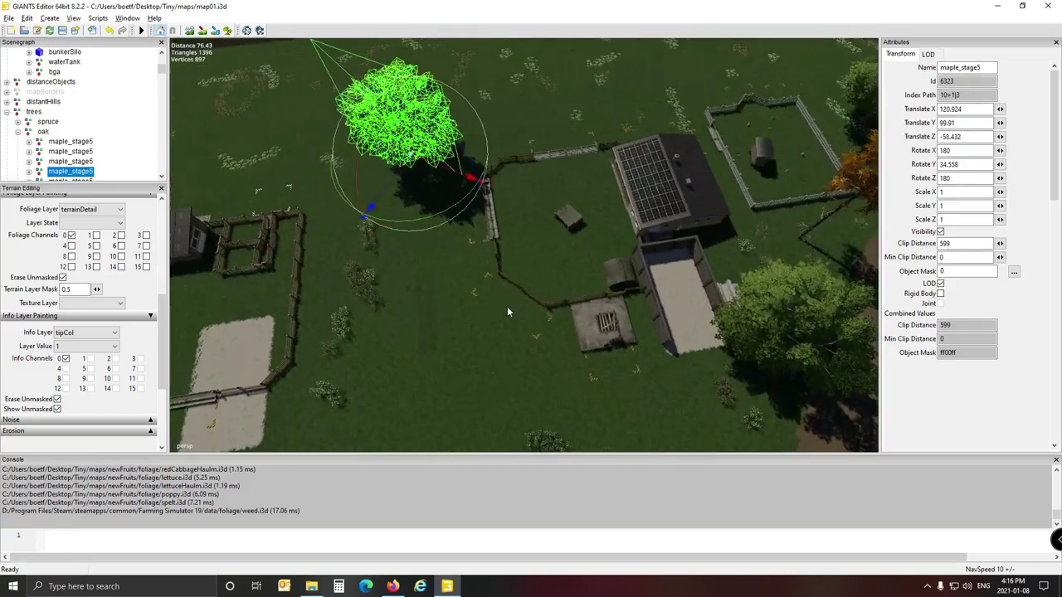
key("a")
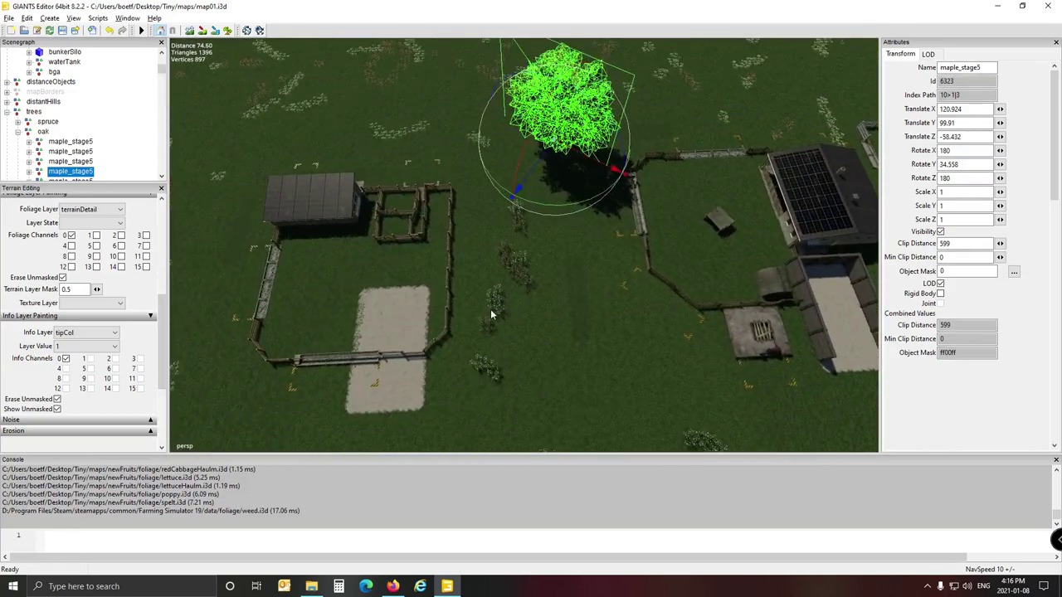
left_click(309, 202)
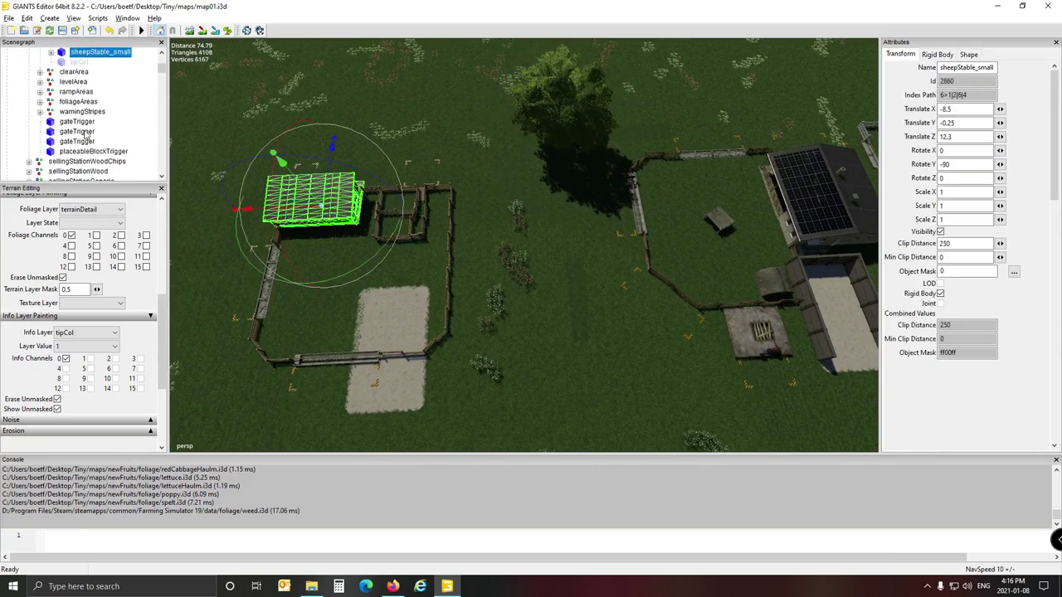
scroll(85, 121, "up", 4)
scroll(75, 108, "up", 3)
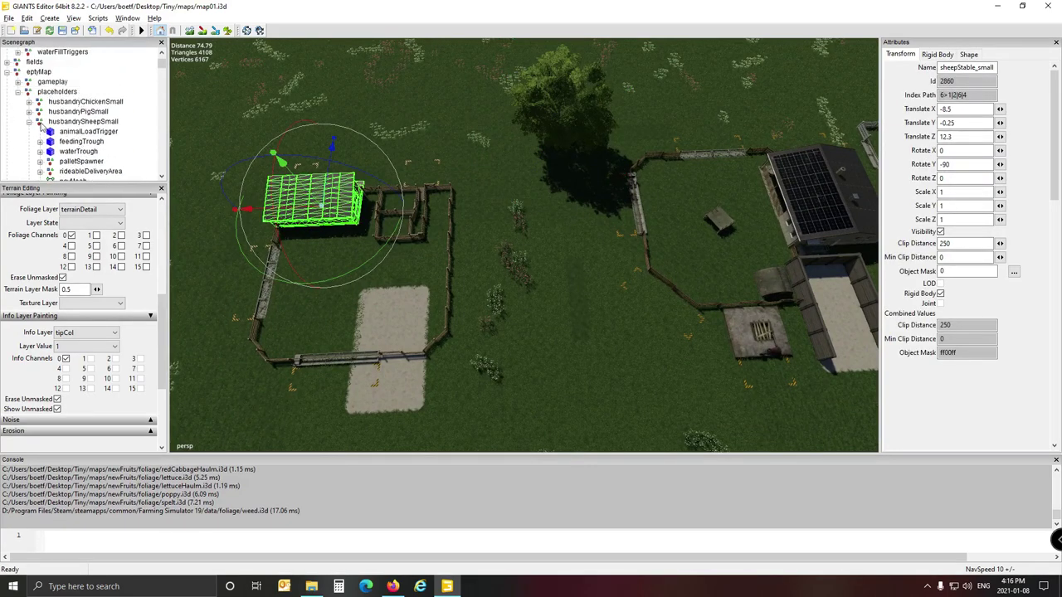
left_click(28, 123)
left_click(70, 124)
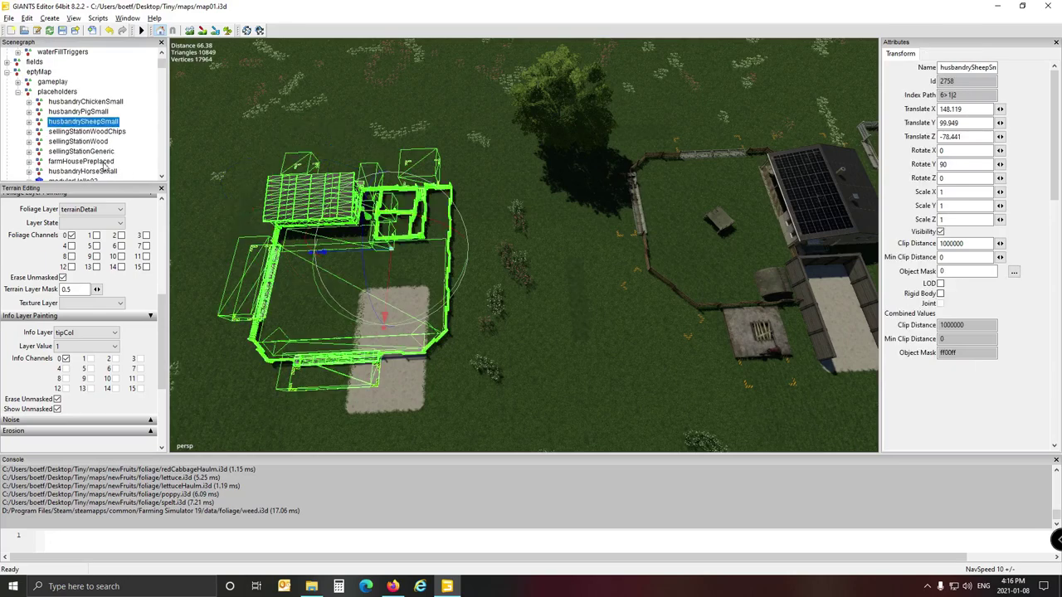
left_click_drag(322, 257, 489, 261)
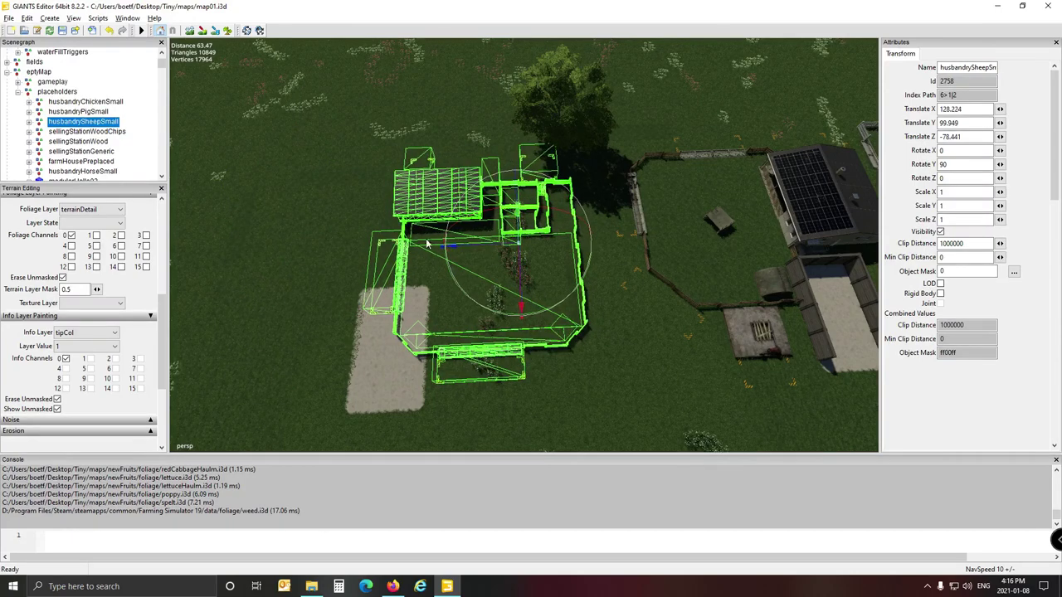
Deselect the sheep pen and examine the pen layout, the chicken pen and the open grass around the farm area
left_click_drag(574, 372, 673, 371, "alt")
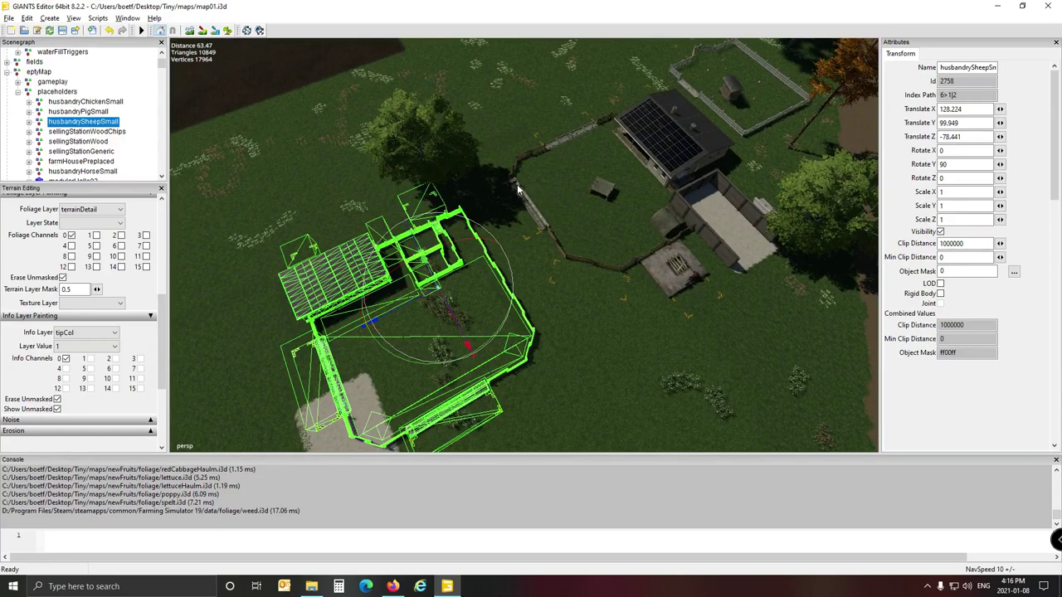
right_click_drag(561, 313, 398, 330)
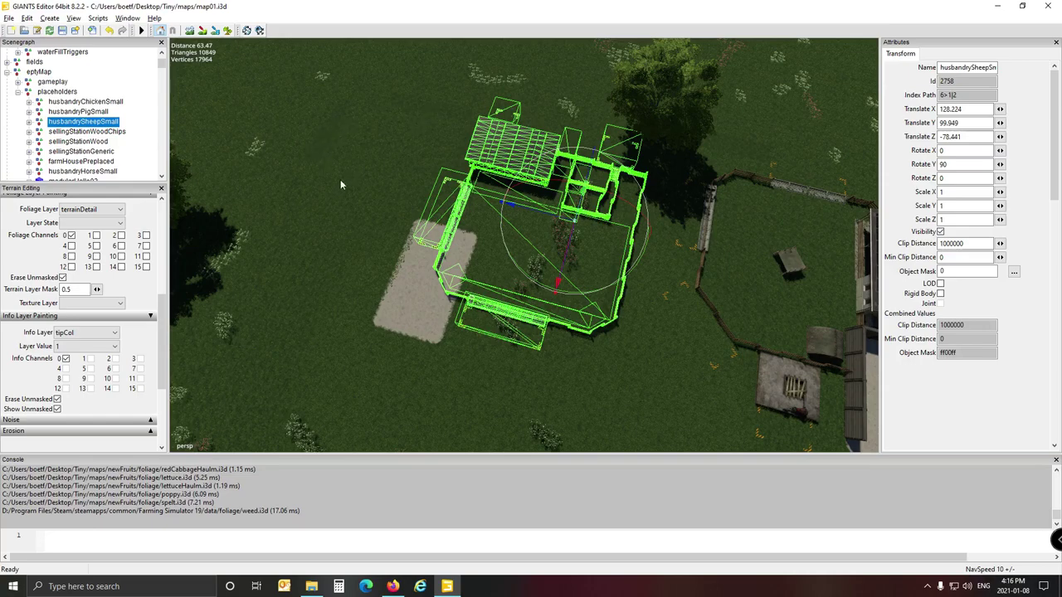
right_click_drag(320, 203, 292, 200)
left_click(132, 83)
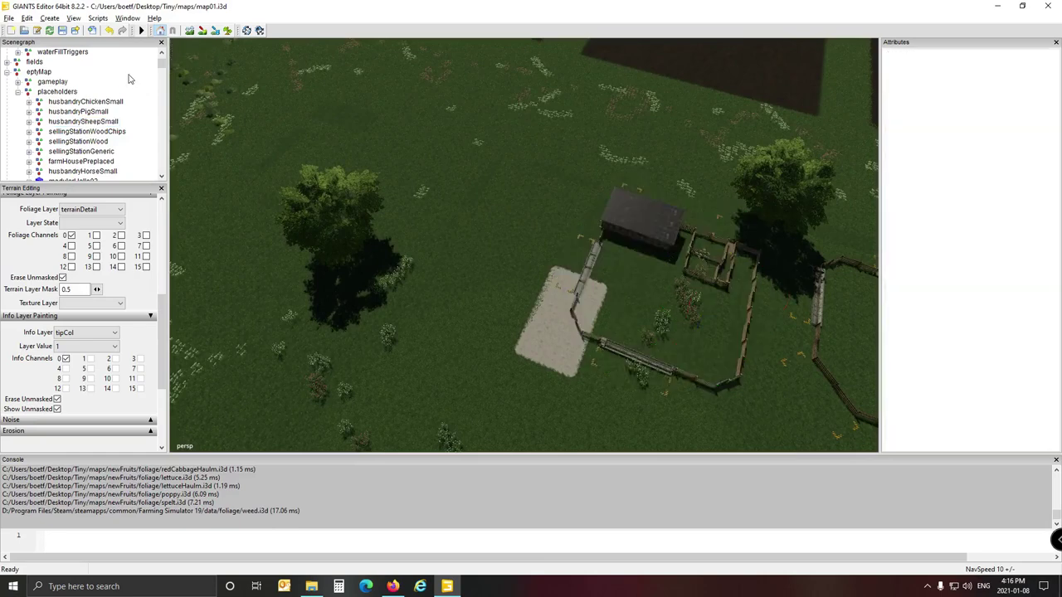
right_click_drag(382, 153, 32, 149)
key("w")
key("s")
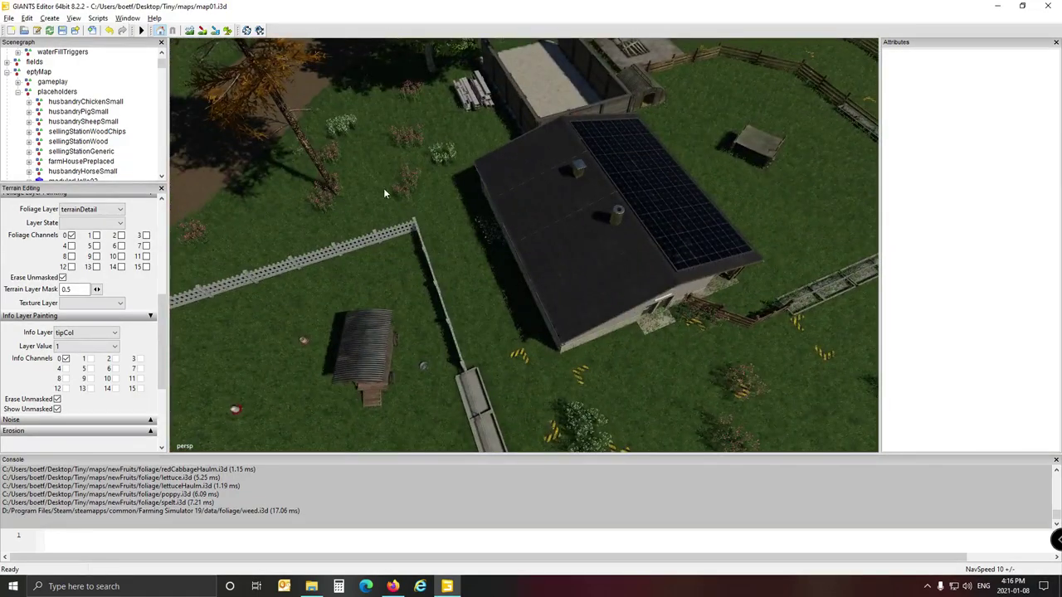
right_click_drag(384, 192, 339, 224)
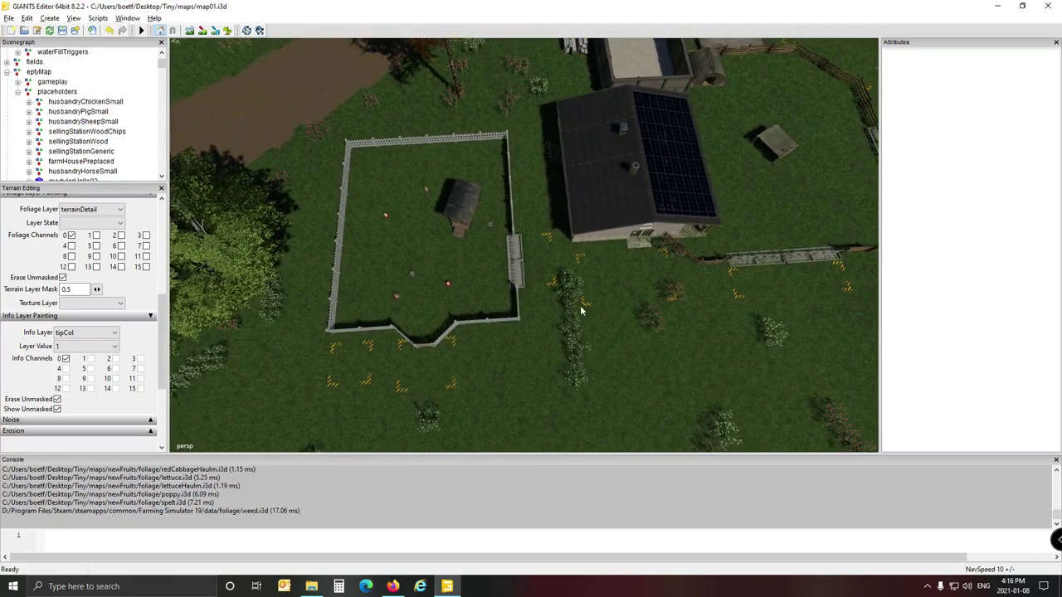
key("w")
right_click_drag(584, 296, 553, 209)
scroll(562, 304, "down", 5)
scroll(554, 209, "down", 2)
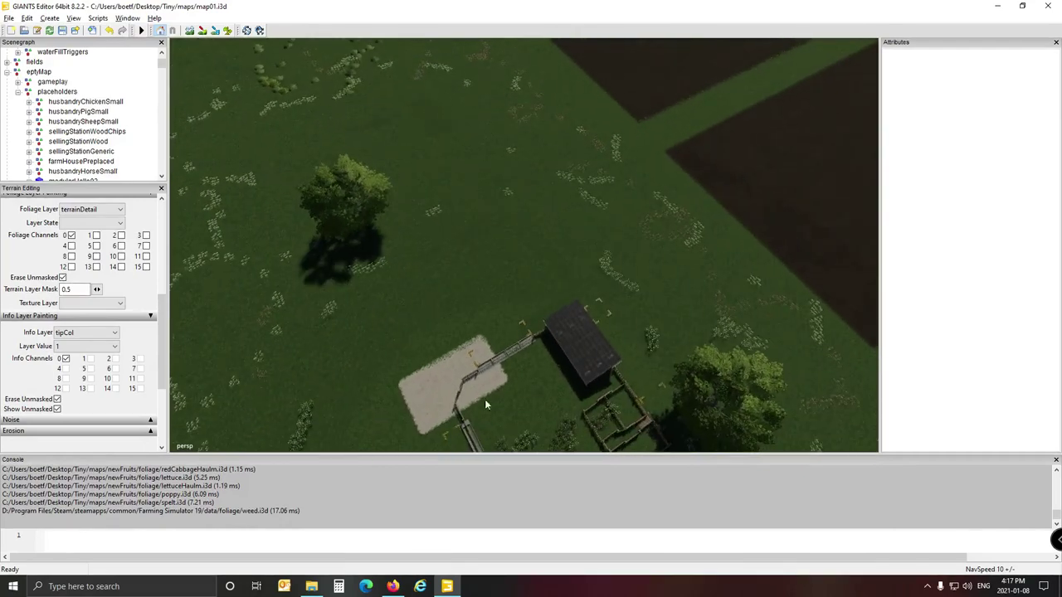
Switch to File Explorer and open husbandryCowLarge.i3d from Farming Simulator 19's data/placeables/animalHusbandry folder in a separate GIANTS Editor window
left_click(312, 586)
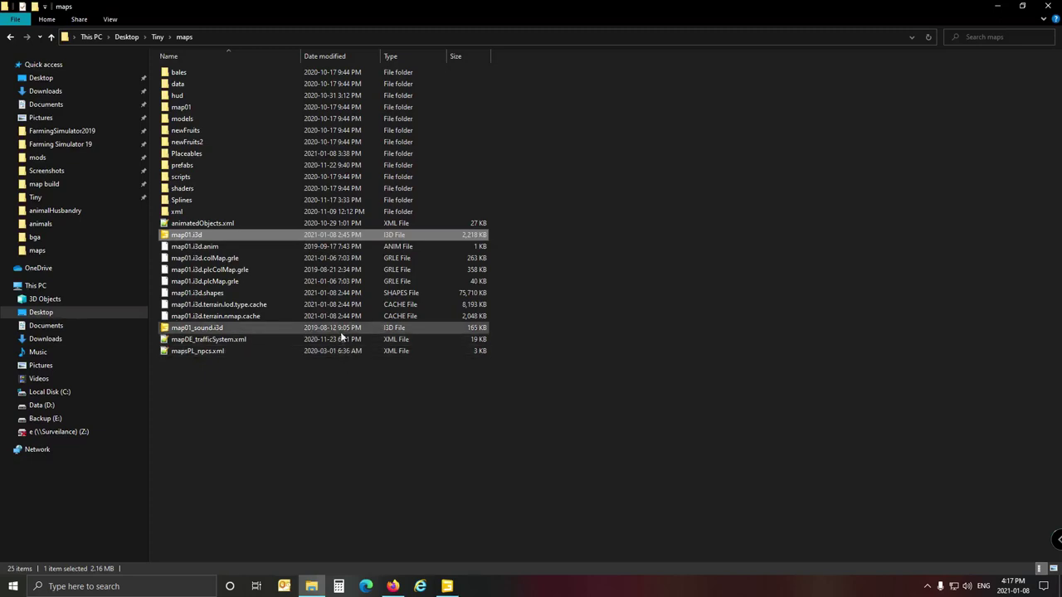
left_click(64, 146)
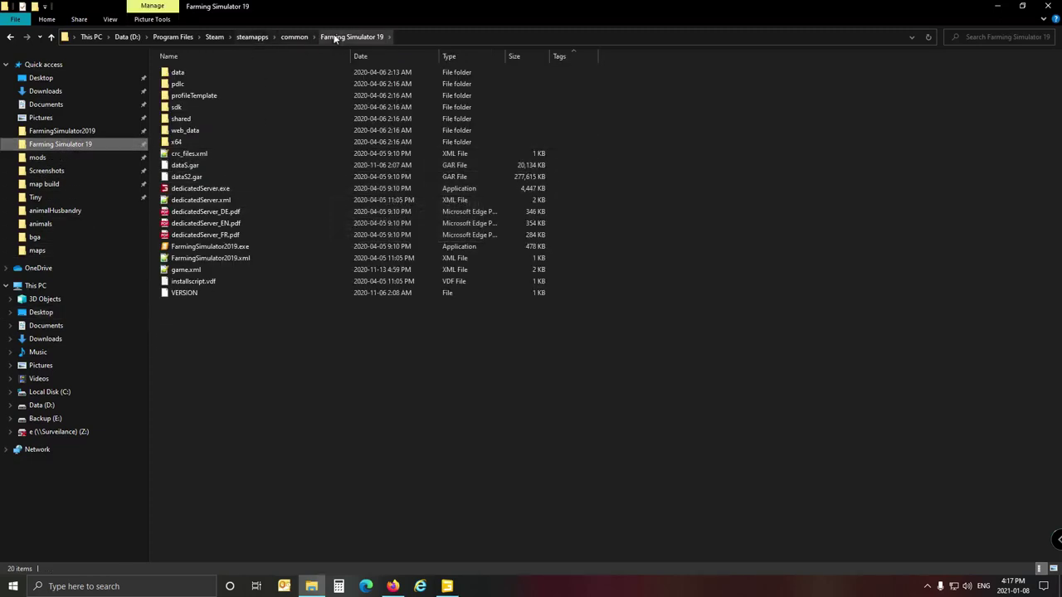
left_click(178, 74)
double_click(209, 75)
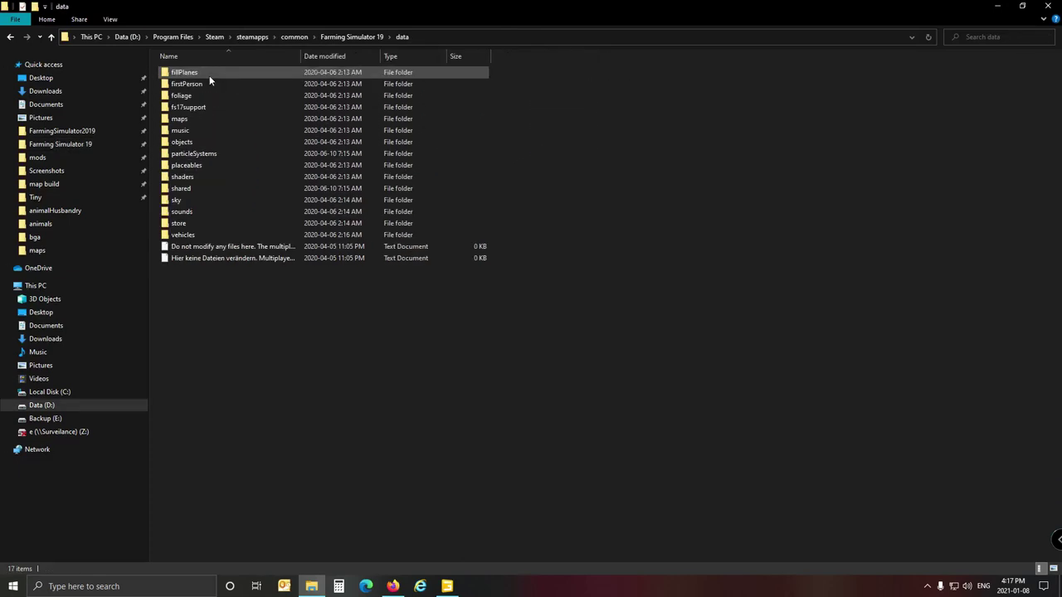
double_click(219, 164)
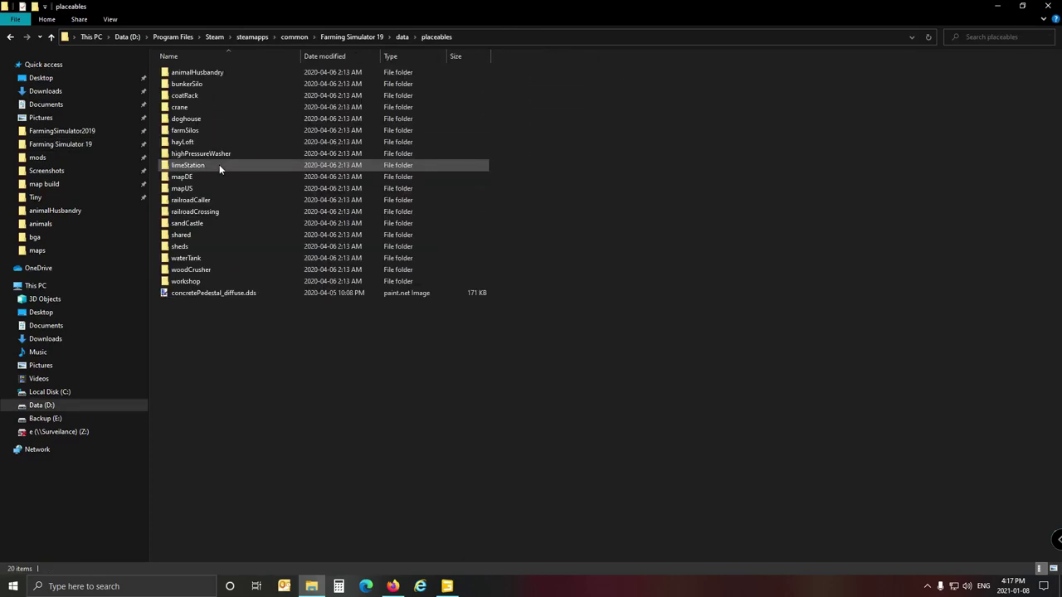
double_click(227, 72)
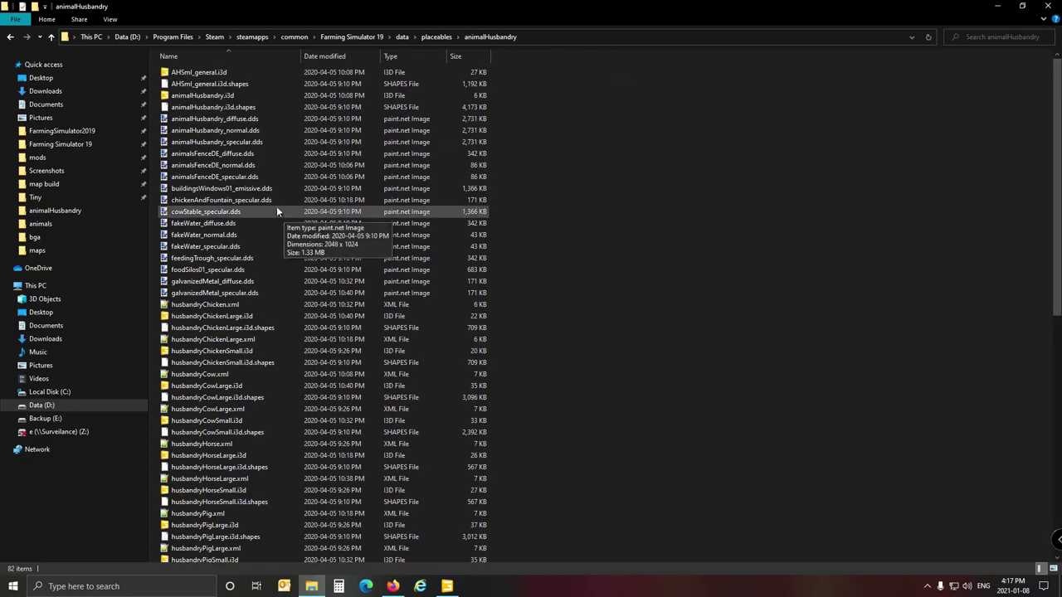
scroll(271, 199, "down", 6)
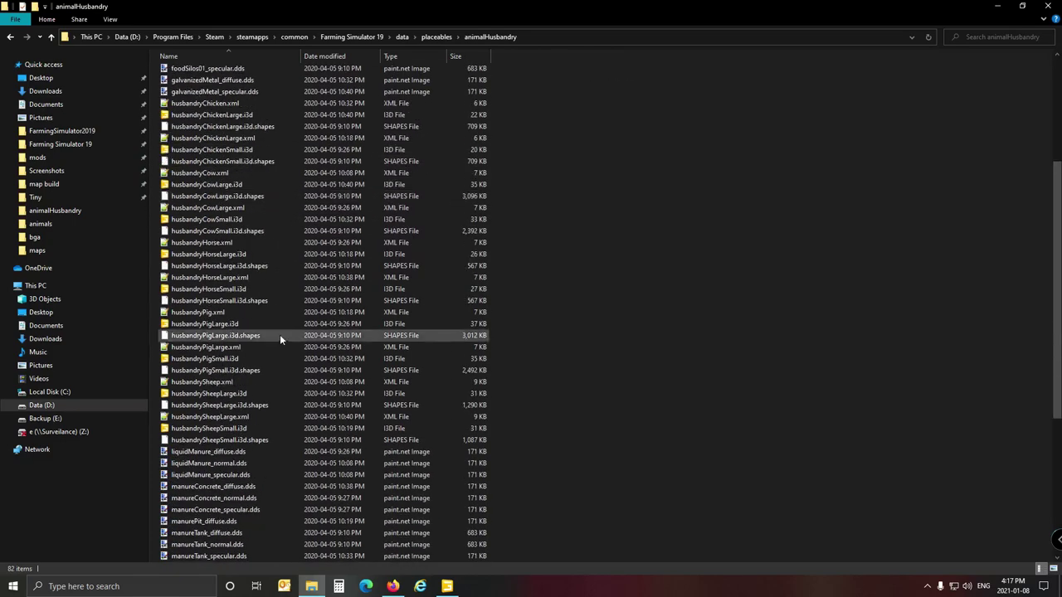
double_click(215, 183)
left_click(531, 360)
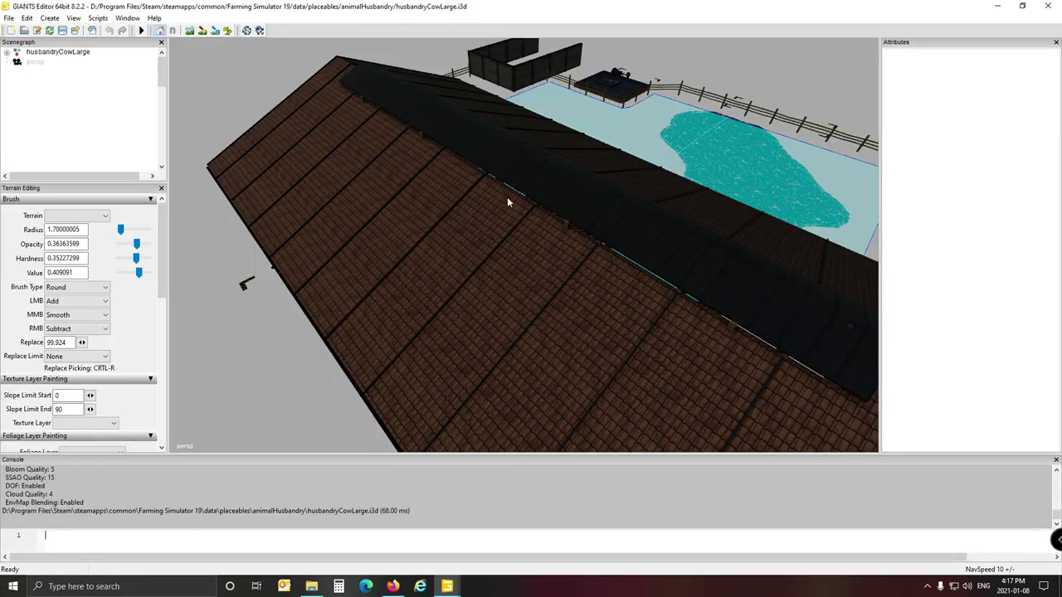
Export husbandryCowLarge with its files to Tiny/maps/Placeables/animals, replacing husbandryCowLarge.i3d and declining the parent directory structure, and close its editor window
left_click(61, 55)
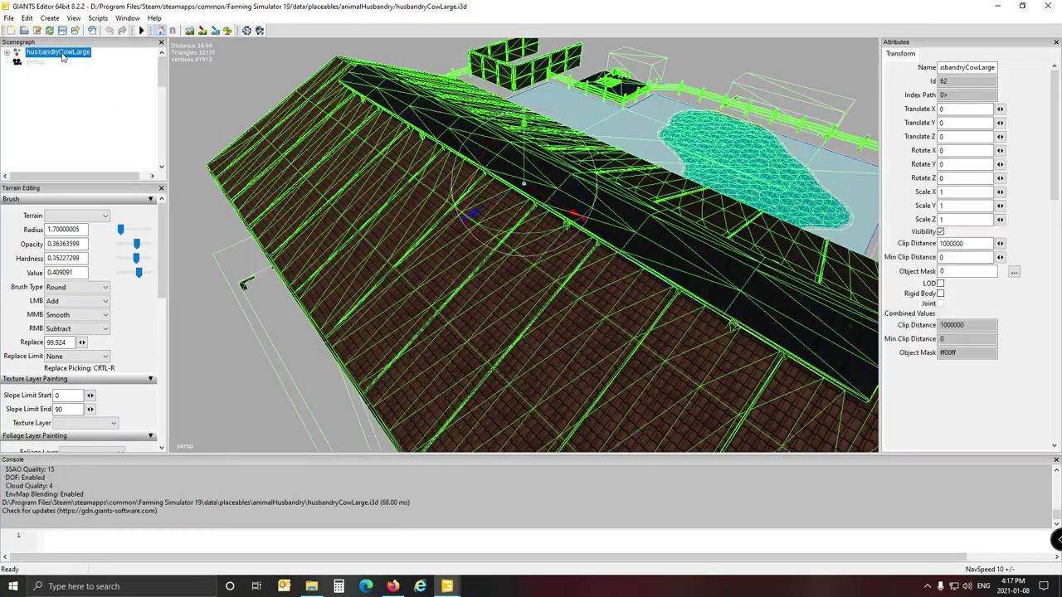
left_click(9, 18)
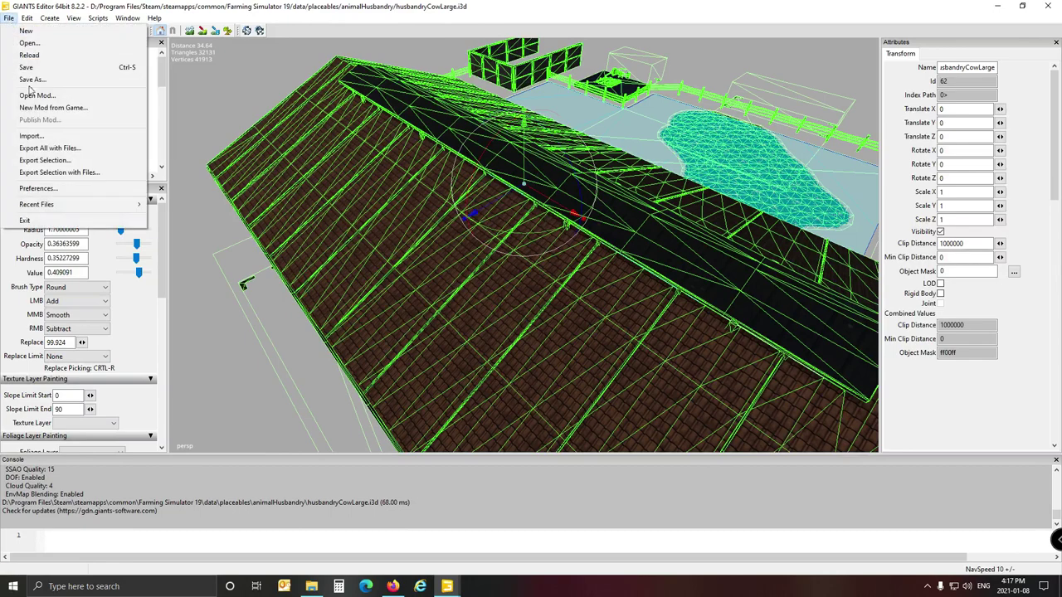
left_click(56, 173)
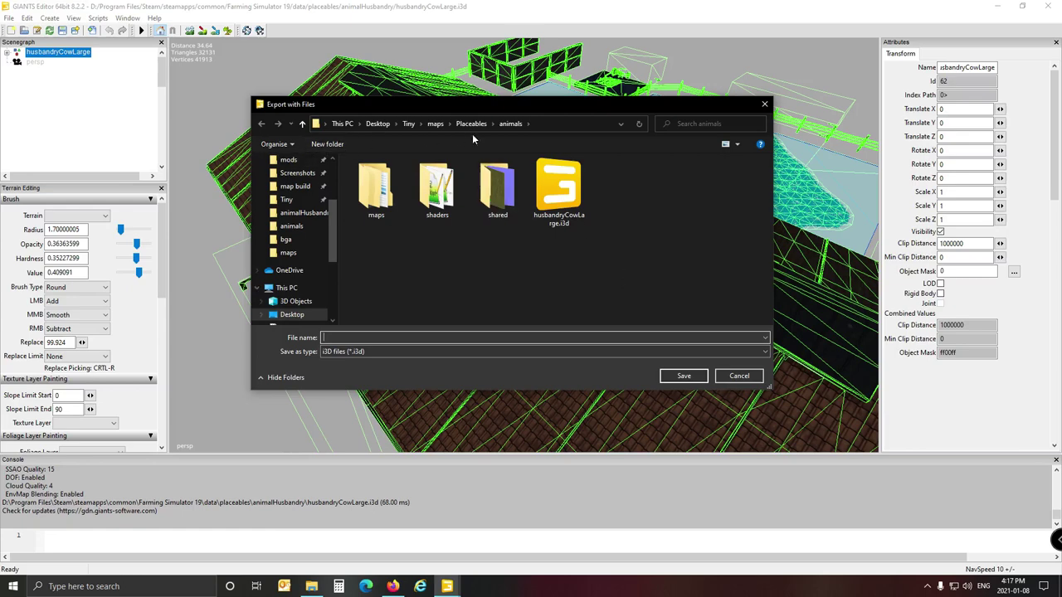
left_click(558, 189)
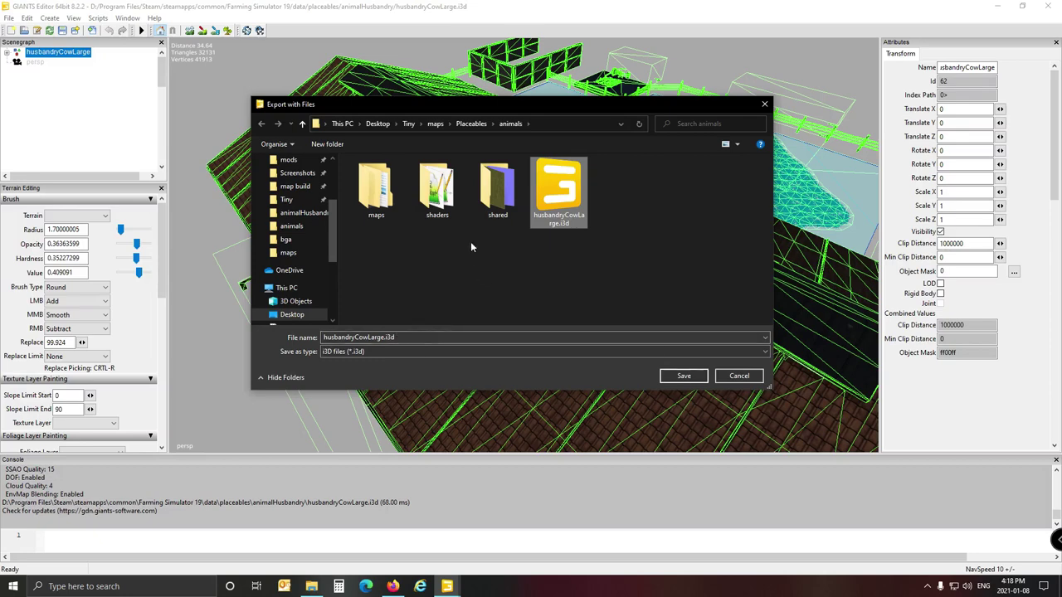
left_click(683, 376)
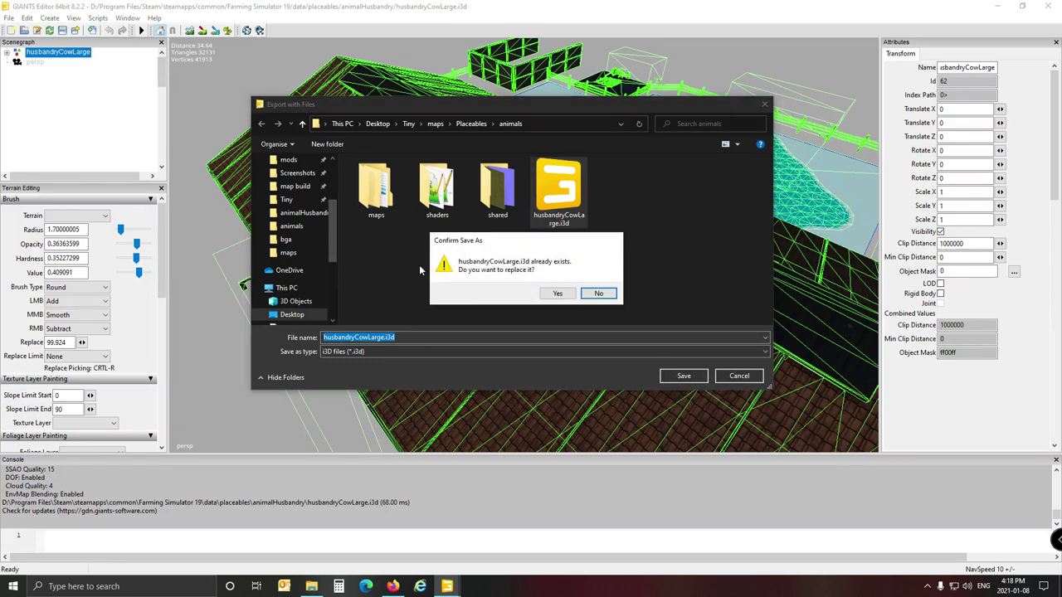
left_click(555, 295)
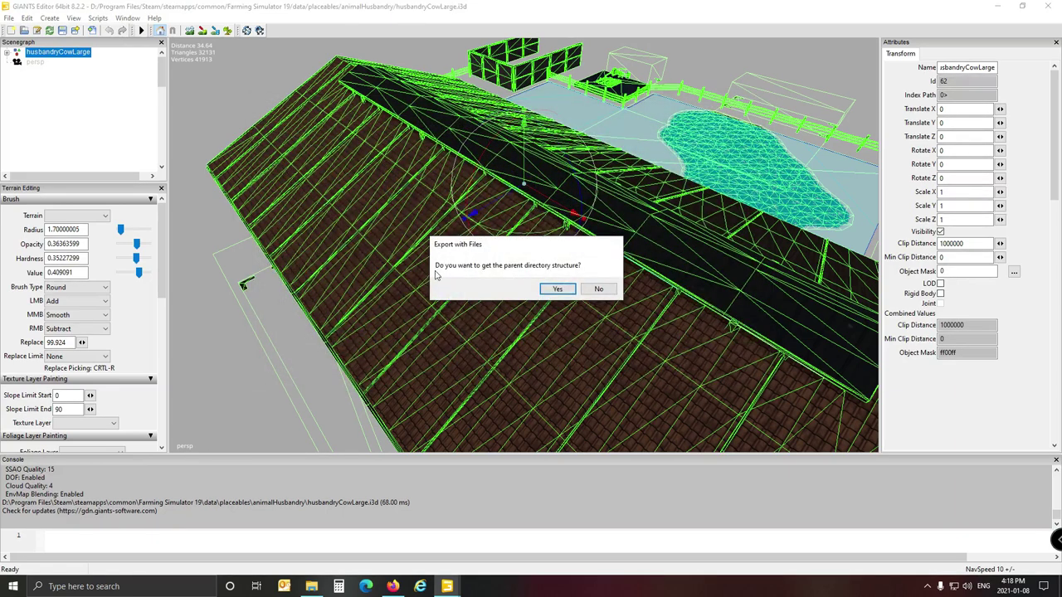
left_click(599, 290)
left_click(600, 289)
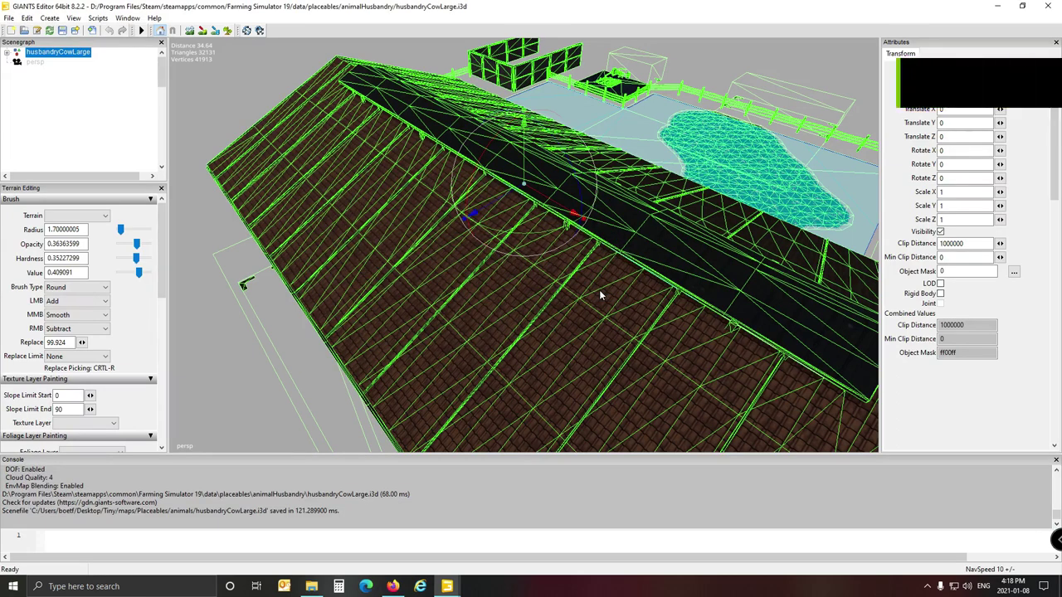
left_click(1049, 7)
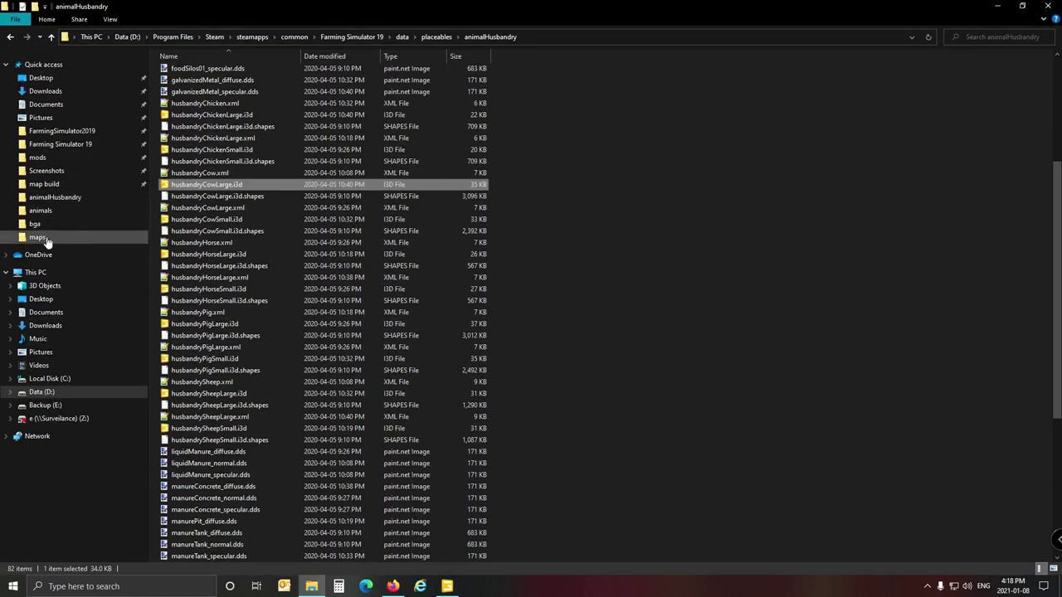
Remove the animals folder from Quick access and open the Tiny mod folder
right_click(48, 211)
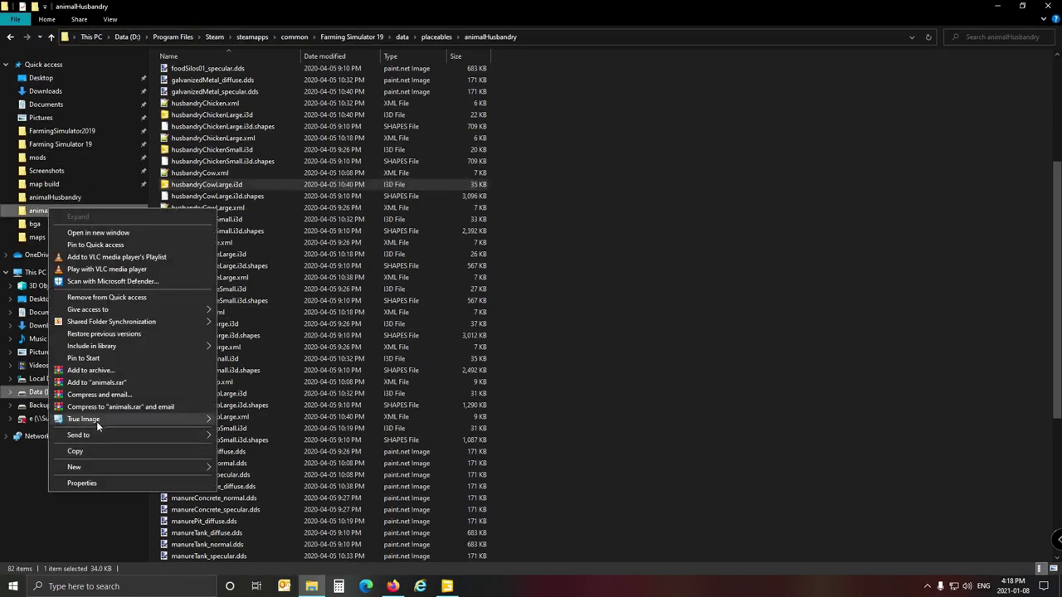
left_click(99, 298)
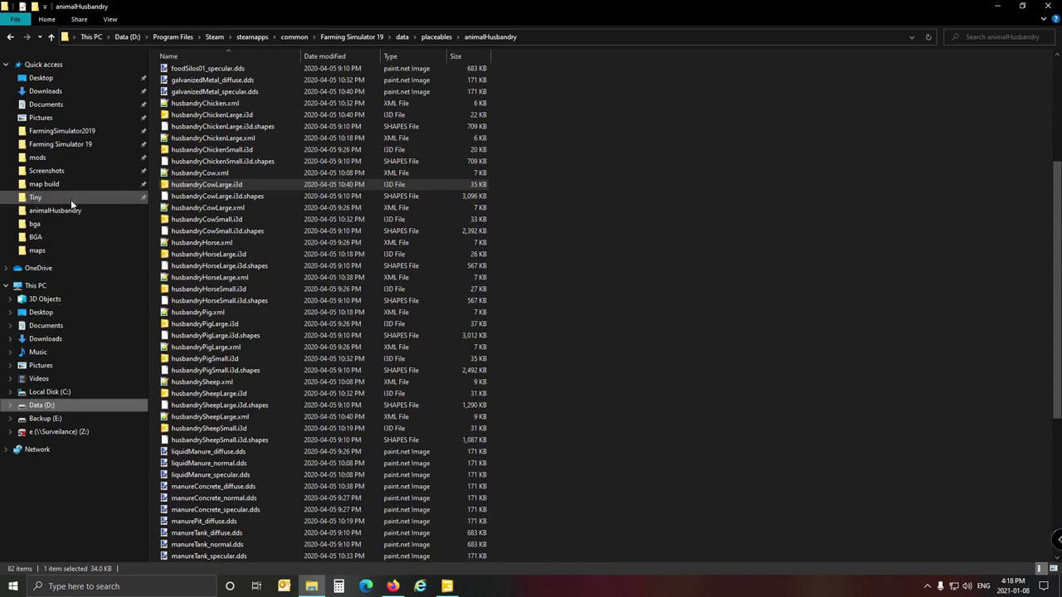
left_click(68, 198)
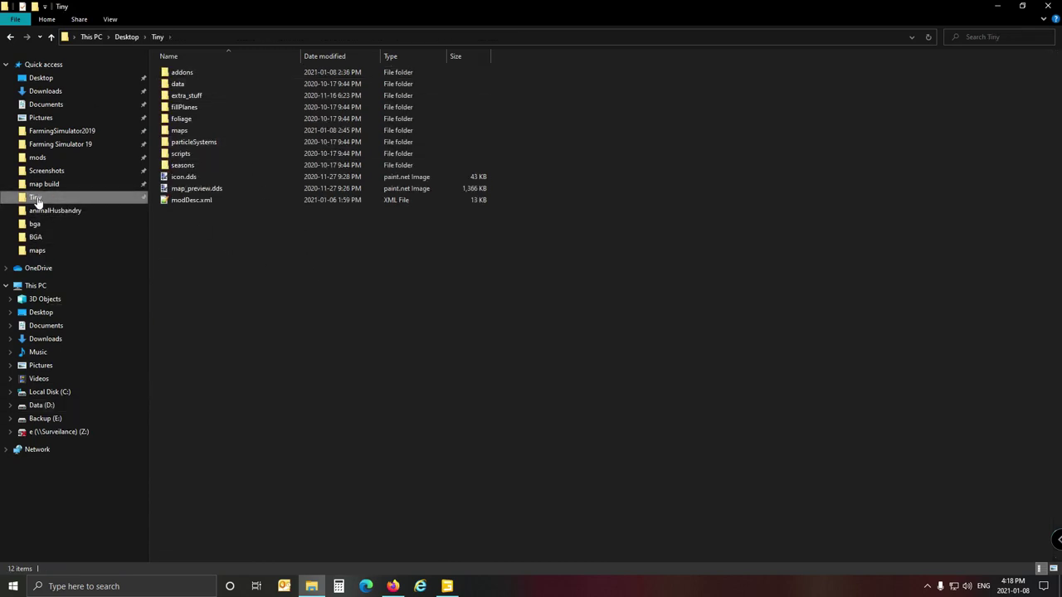
left_click_drag(36, 202, 51, 132)
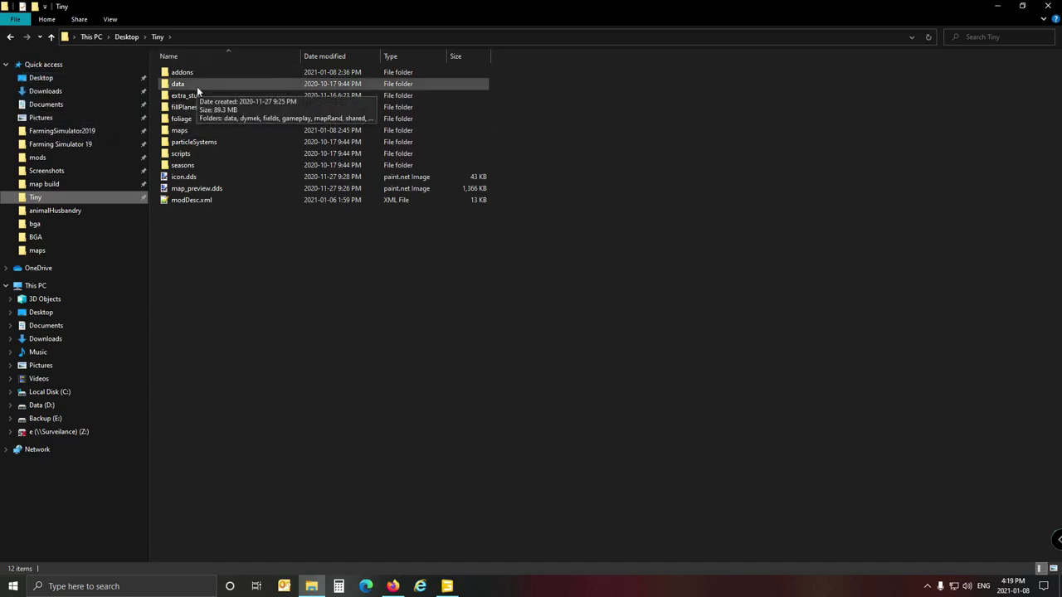
Open the maps/Placeables/animals folder and select husbandryCowLarge.i3d to check the exported files
double_click(206, 129)
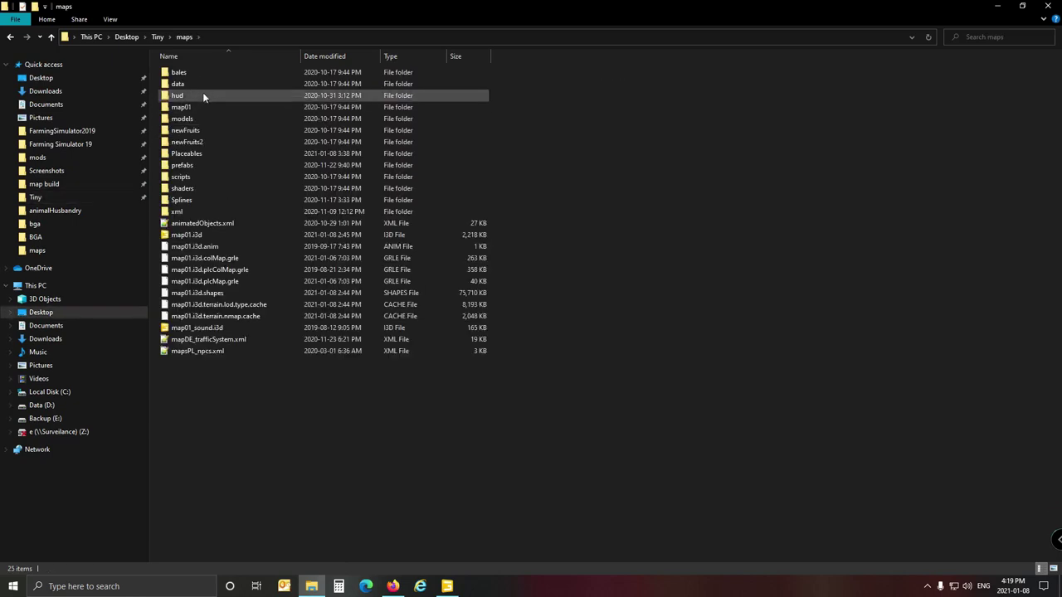
double_click(216, 152)
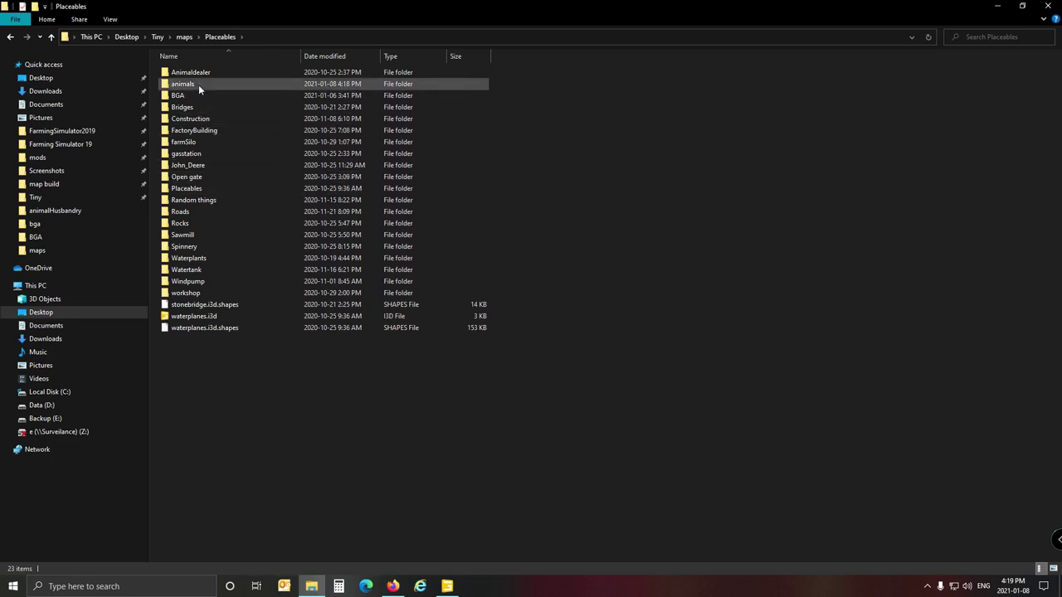
double_click(198, 85)
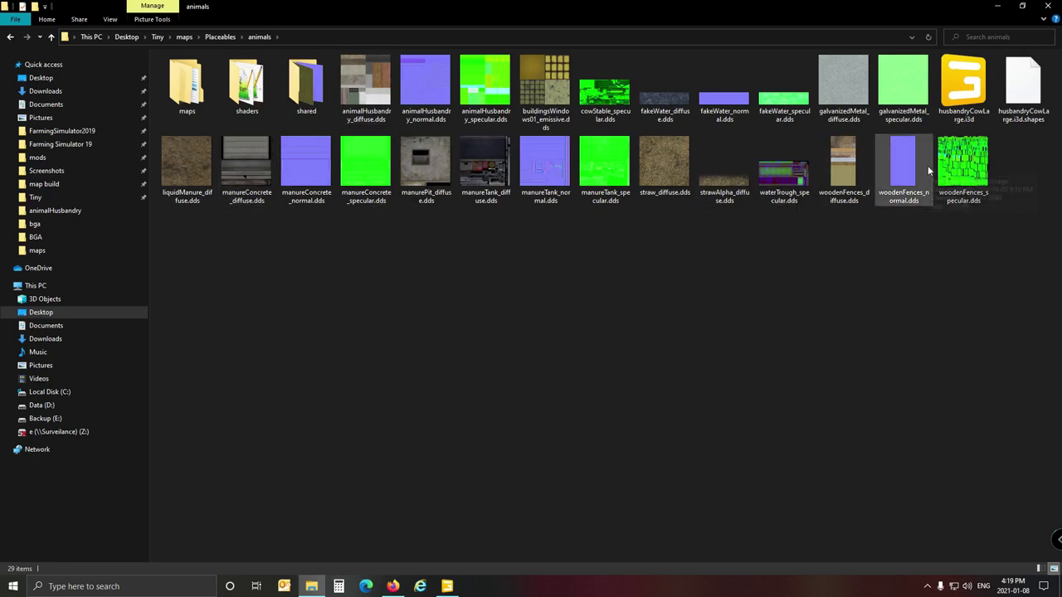
left_click(963, 93)
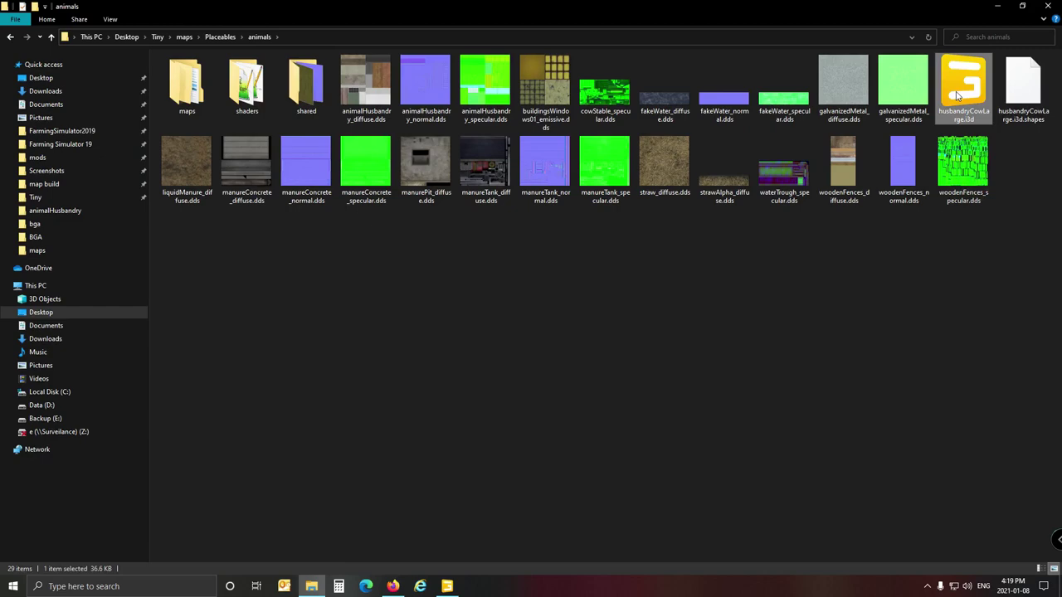
Open the exported husbandryCowLarge.i3d in GIANTS Editor 8.2.2, check its loading log for errors, and close that editor window
double_click(958, 95)
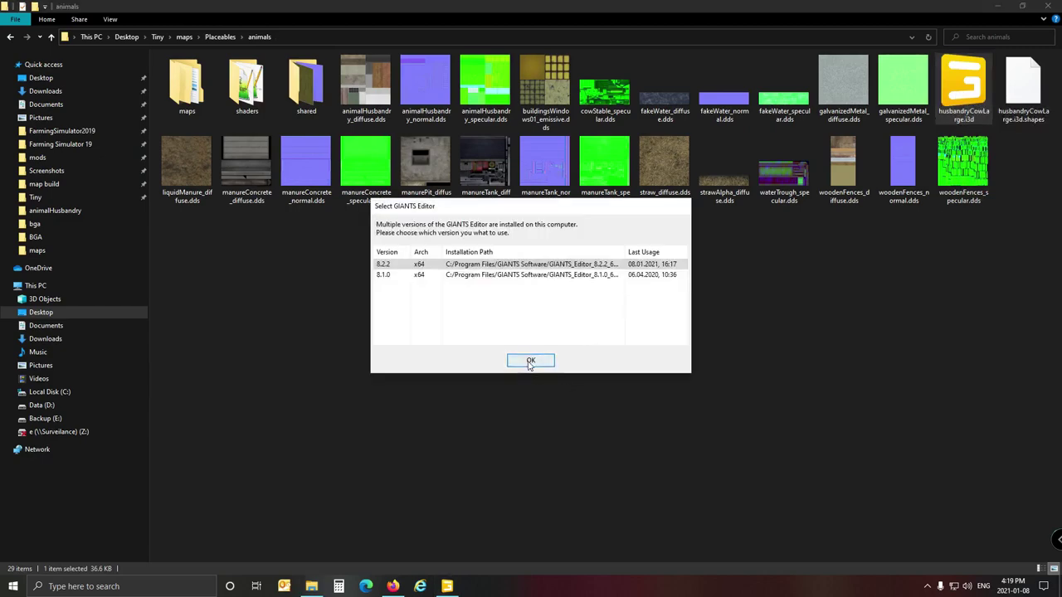
left_click(530, 362)
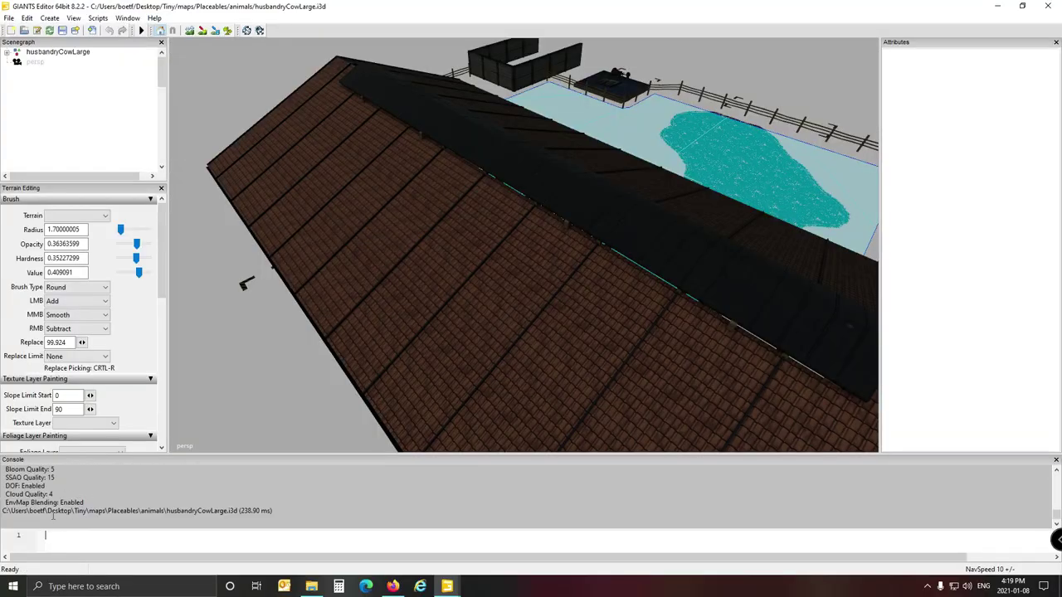
scroll(42, 502, "up", 10)
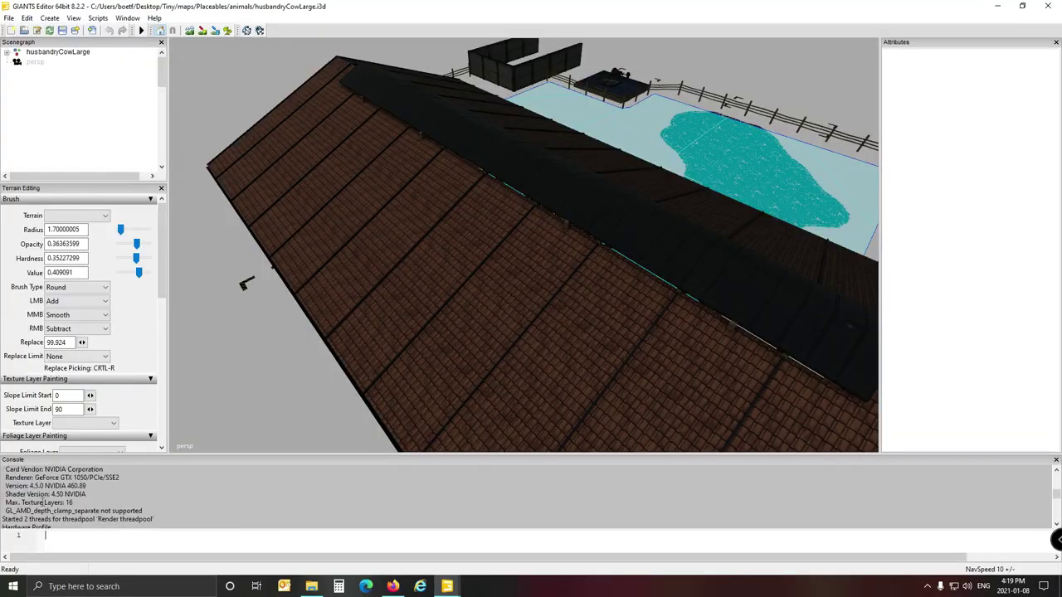
scroll(43, 502, "down", 1)
scroll(42, 502, "up", 5)
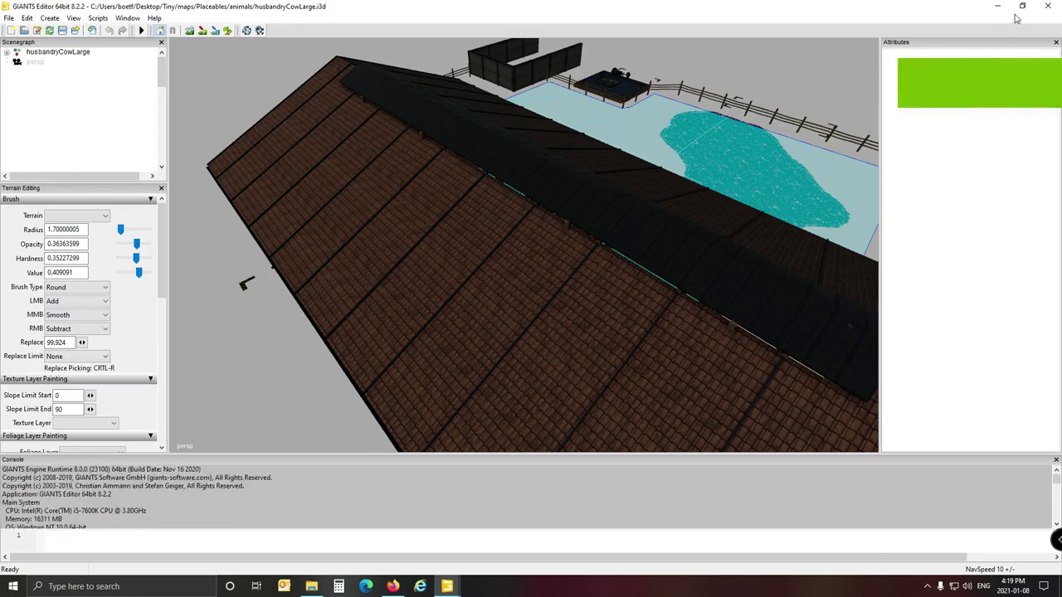
left_click(1048, 6)
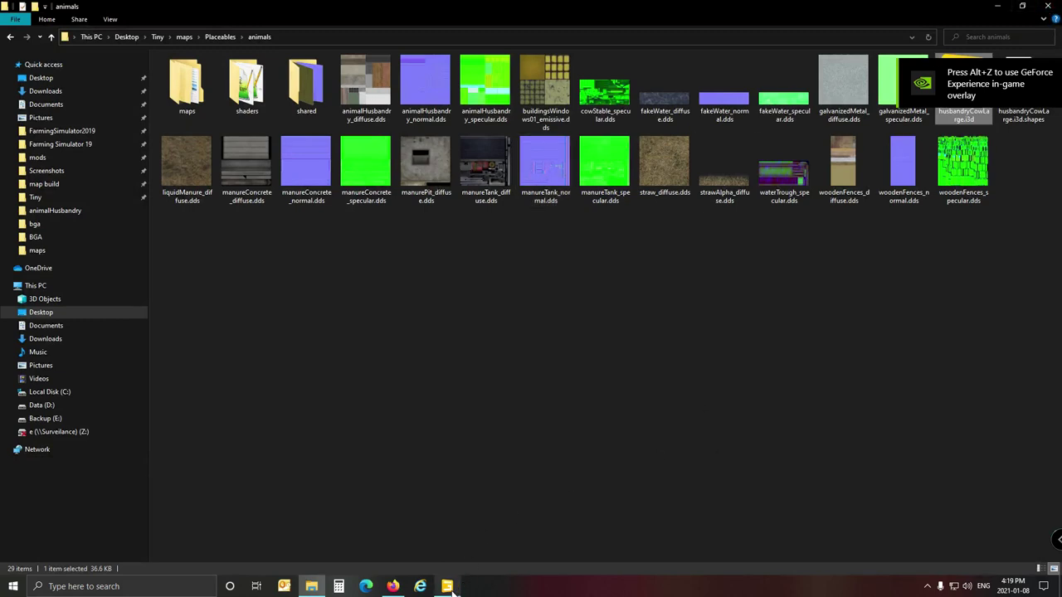
Switch back to the map01.i3d window in GIANTS Editor and survey the open grass around the farm for a cow pen location
mouse_move(449, 586)
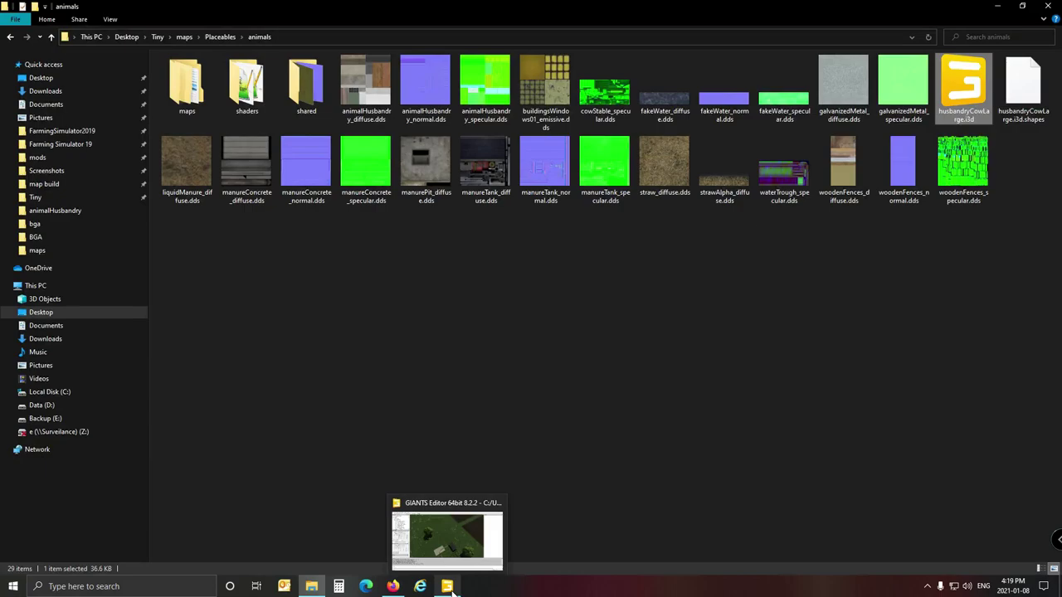
left_click(449, 586)
scroll(404, 302, "up", 3)
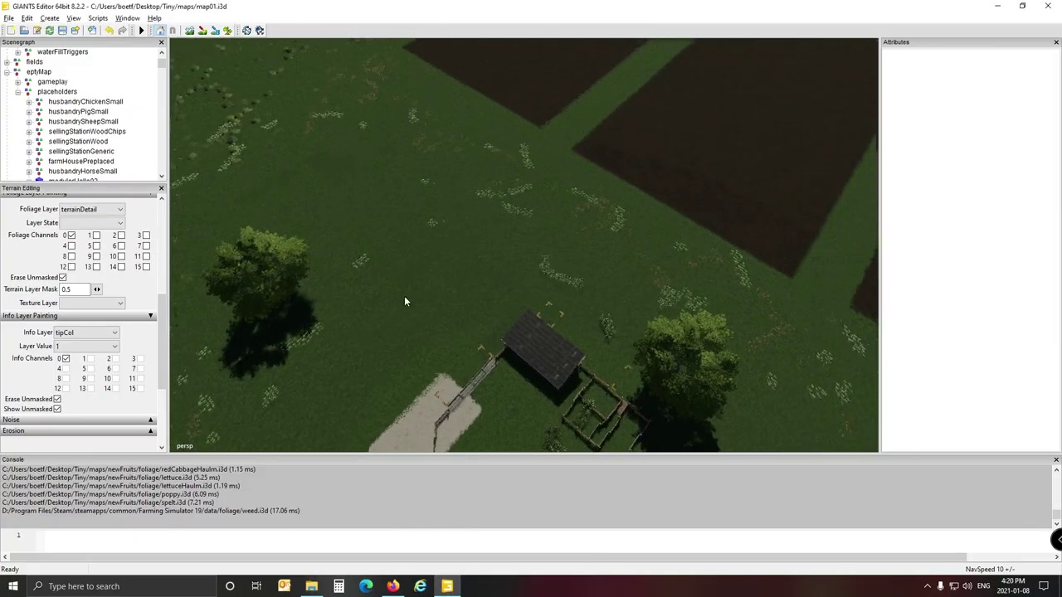
left_click_drag(405, 297, 305, 227, "alt")
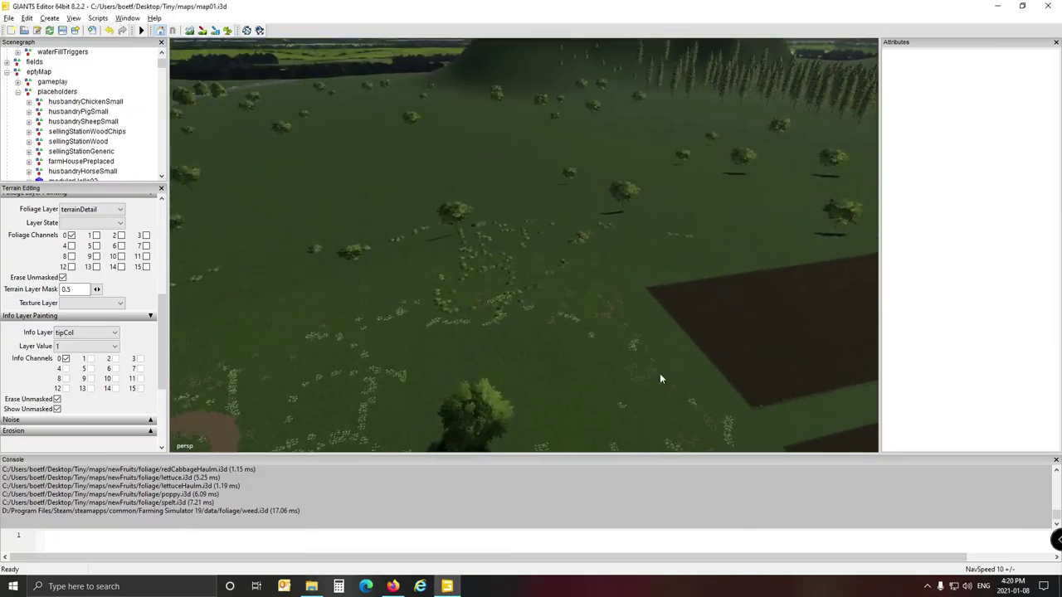
right_click_drag(661, 379, 510, 363)
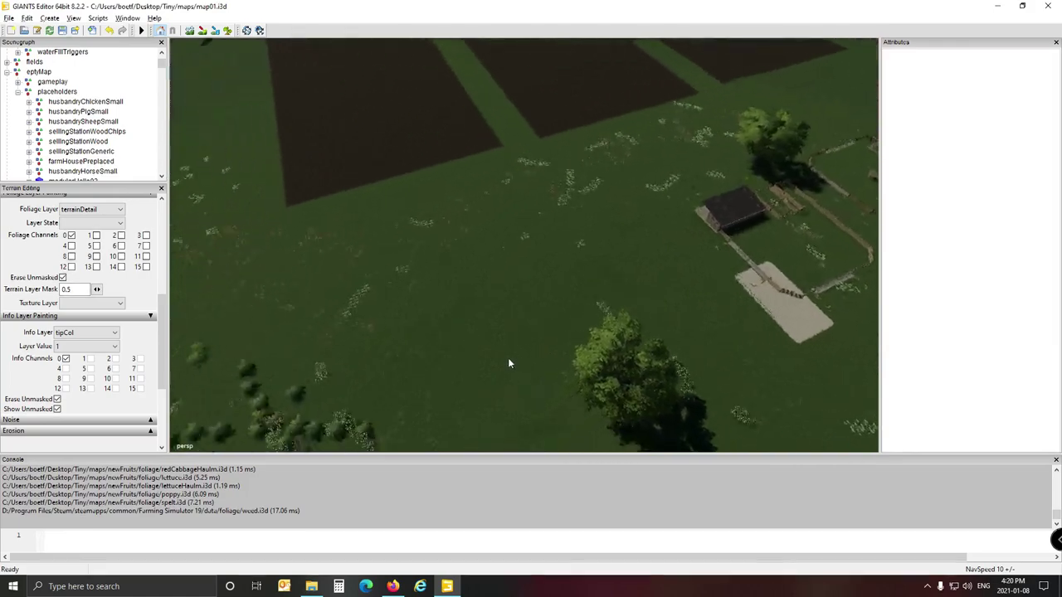
scroll(509, 358, "down", 5)
left_click_drag(507, 358, 498, 370, "alt")
scroll(508, 357, "down", 2)
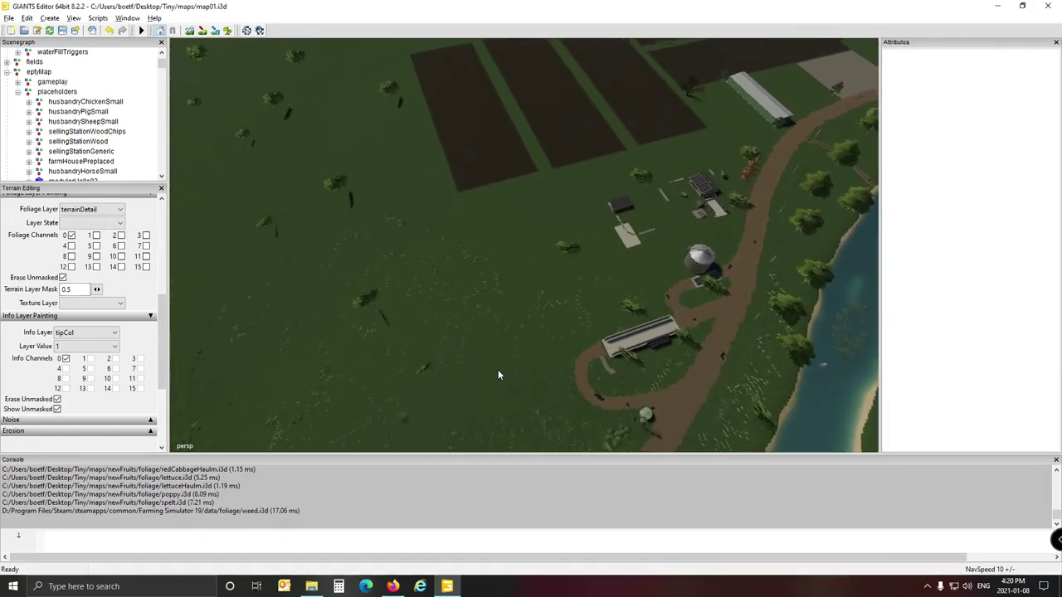
right_click_drag(498, 375, 463, 384)
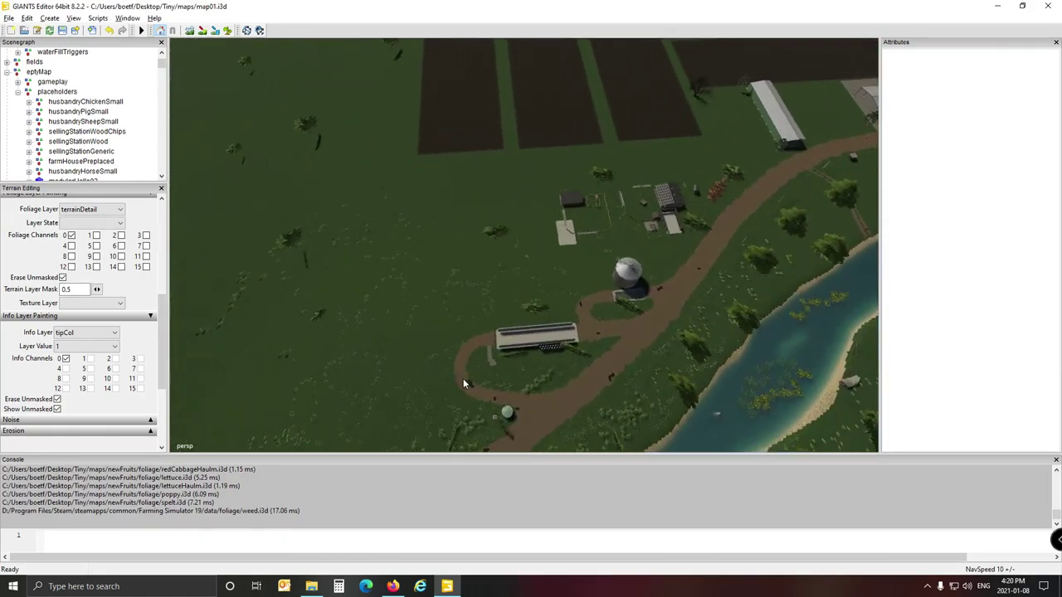
scroll(463, 383, "up", 2)
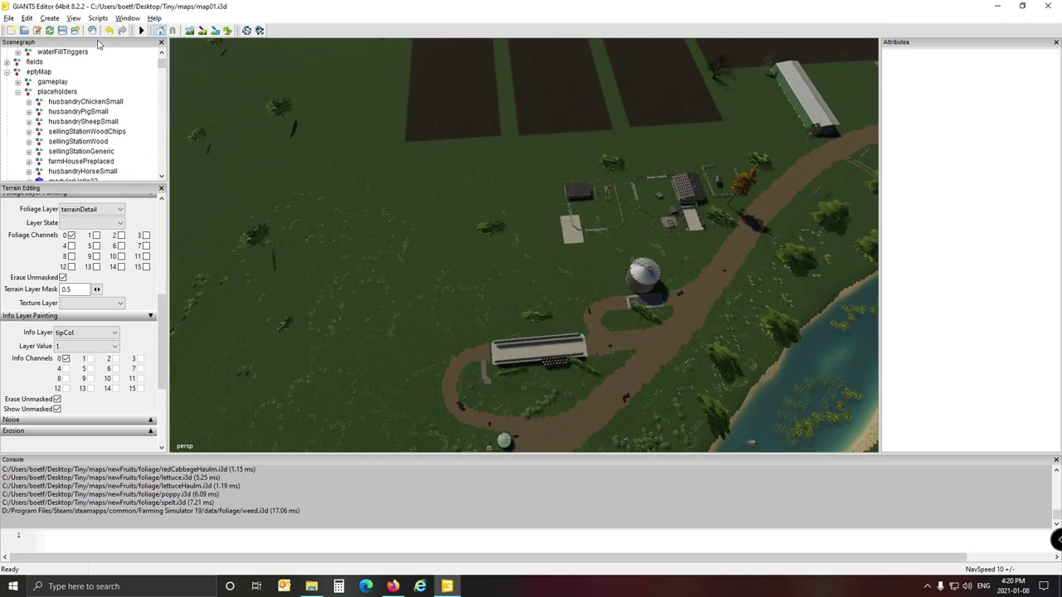
Set the info layer to farmland and turn on info layer paint mode to inspect the farmland extents around the farm
scroll(162, 311, "down", 2)
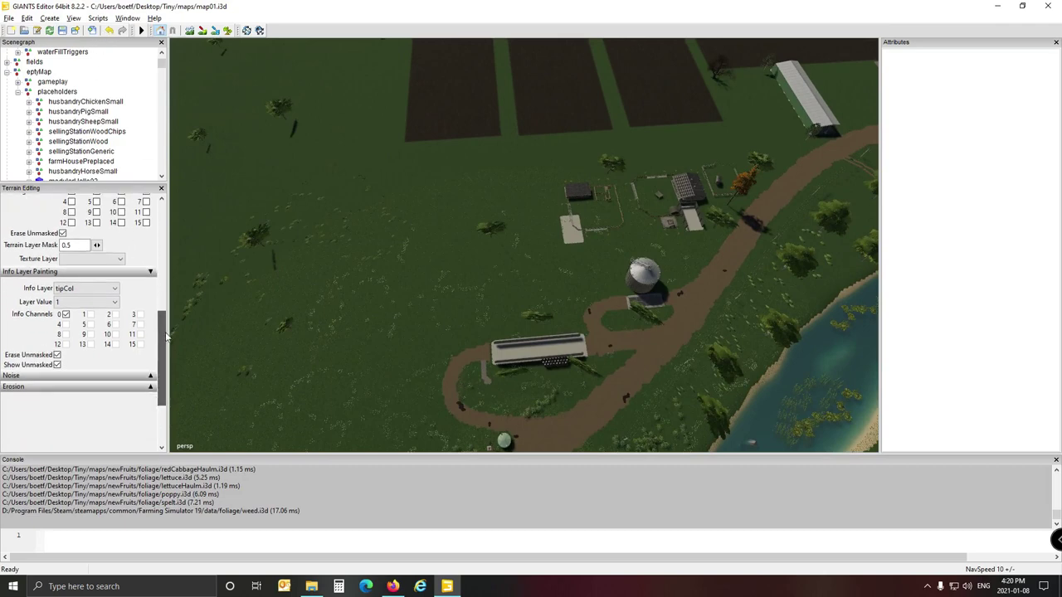
left_click(77, 289)
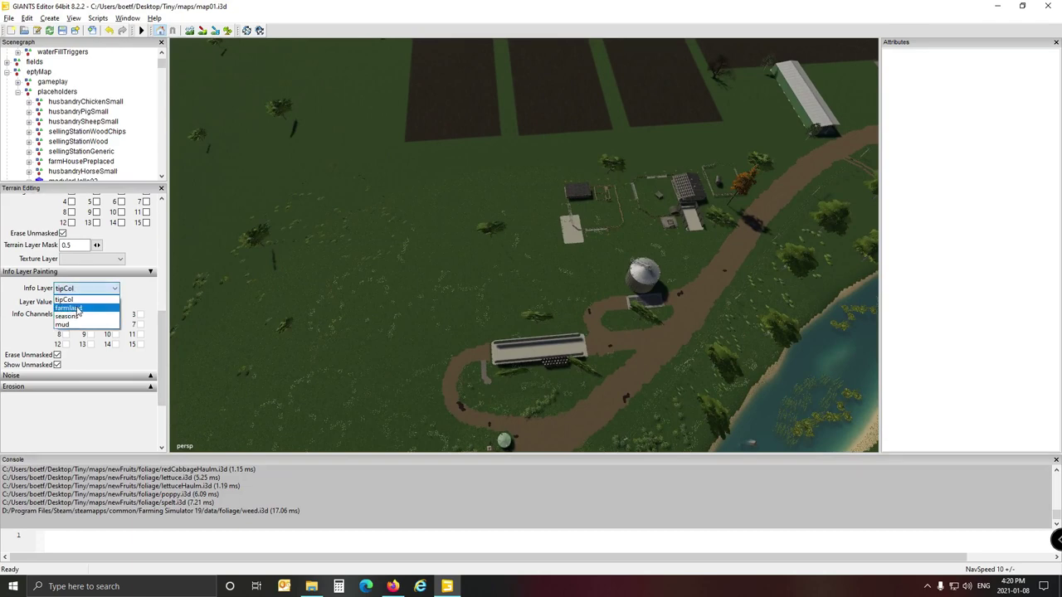
left_click(78, 309)
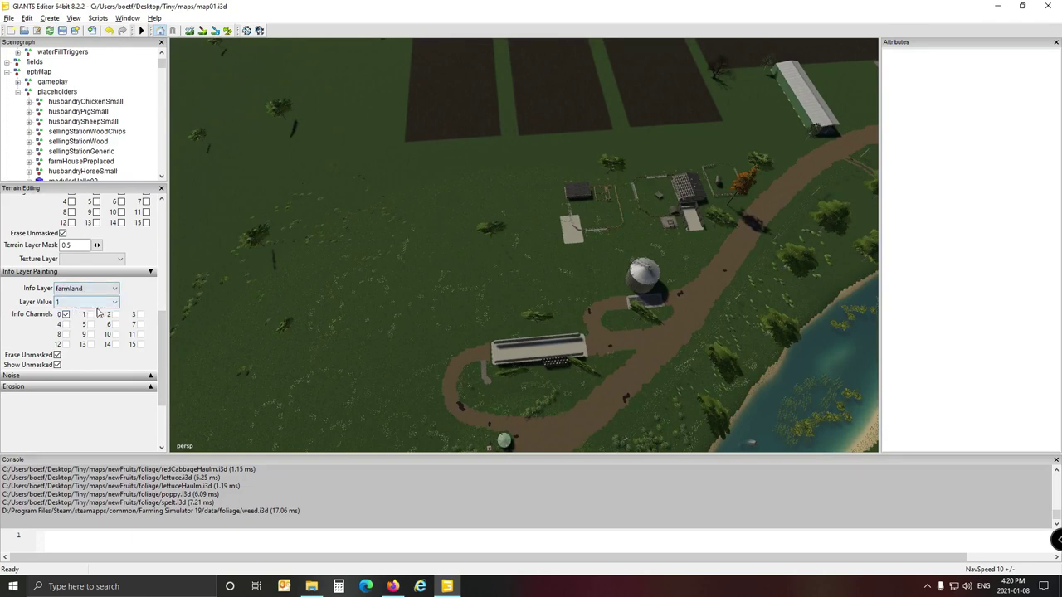
left_click(214, 30)
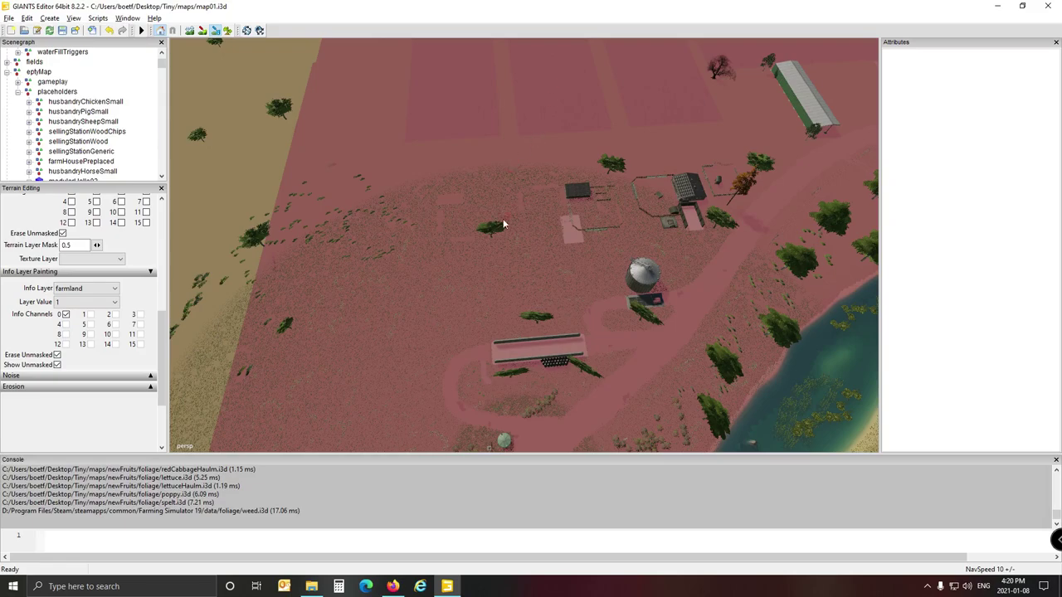
left_click_drag(502, 262, 677, 246, "alt")
middle_click_drag(676, 249, 327, 292)
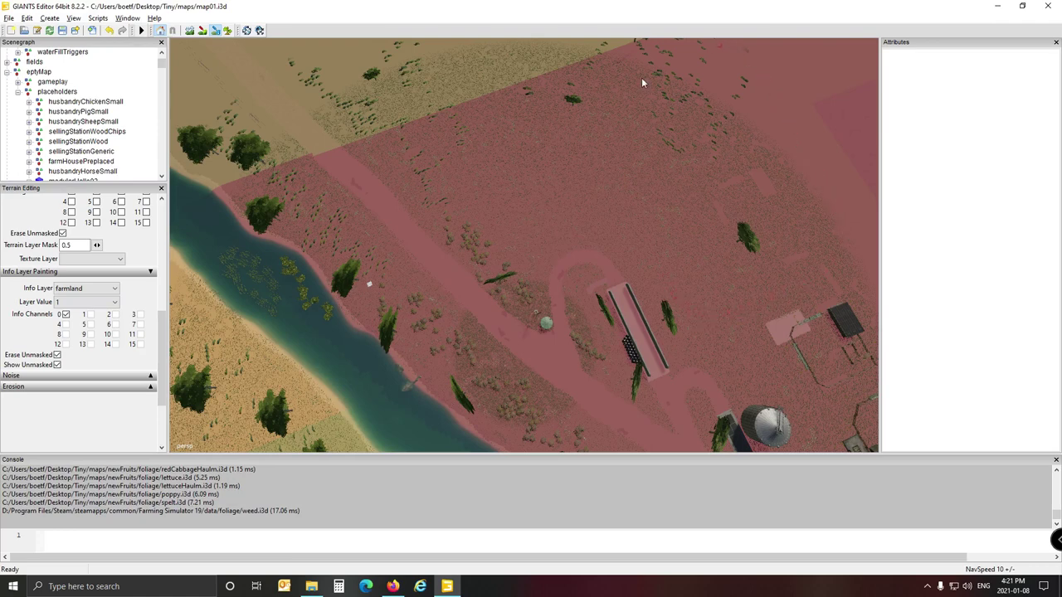
Compare the open grass with and without the farmland overlay to check where the farm's land boundary runs, leaving the overlay off
left_click(216, 32)
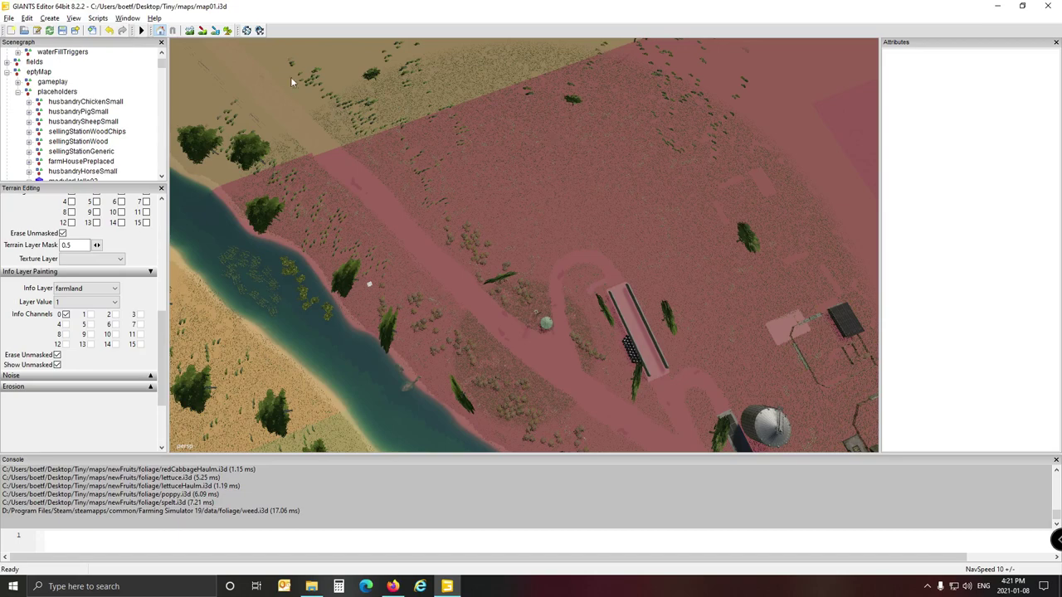
left_click_drag(407, 124, 541, 71, "alt")
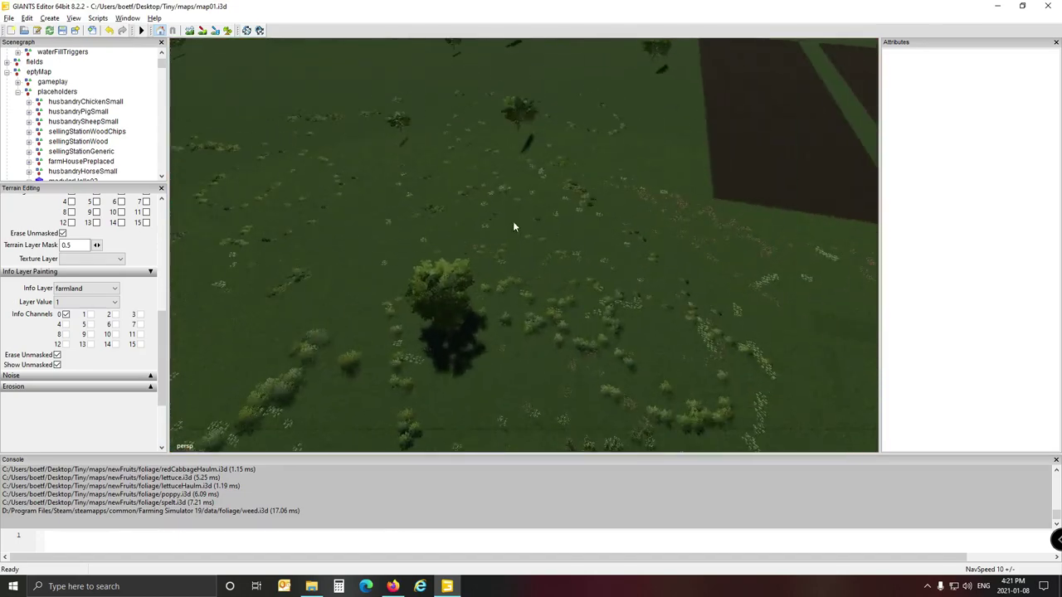
left_click_drag(514, 223, 546, 254, "alt")
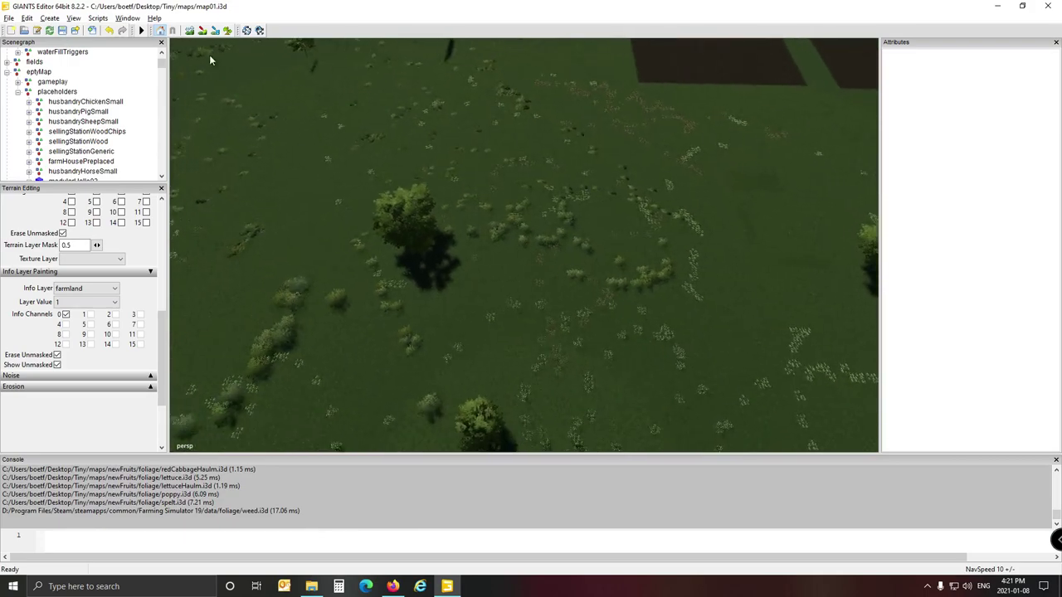
left_click(215, 30)
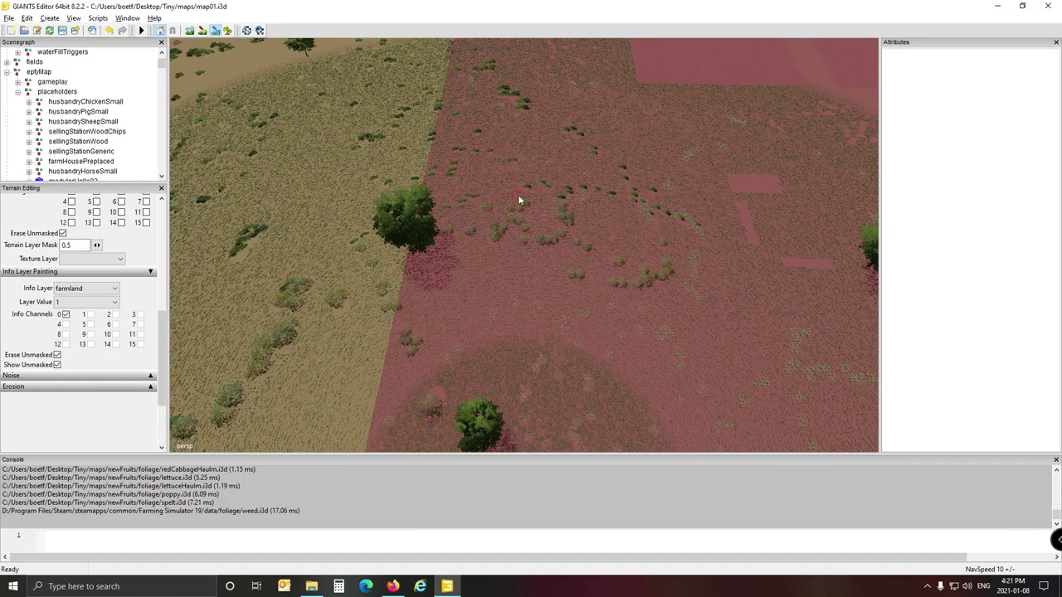
left_click_drag(562, 205, 191, 167, "alt")
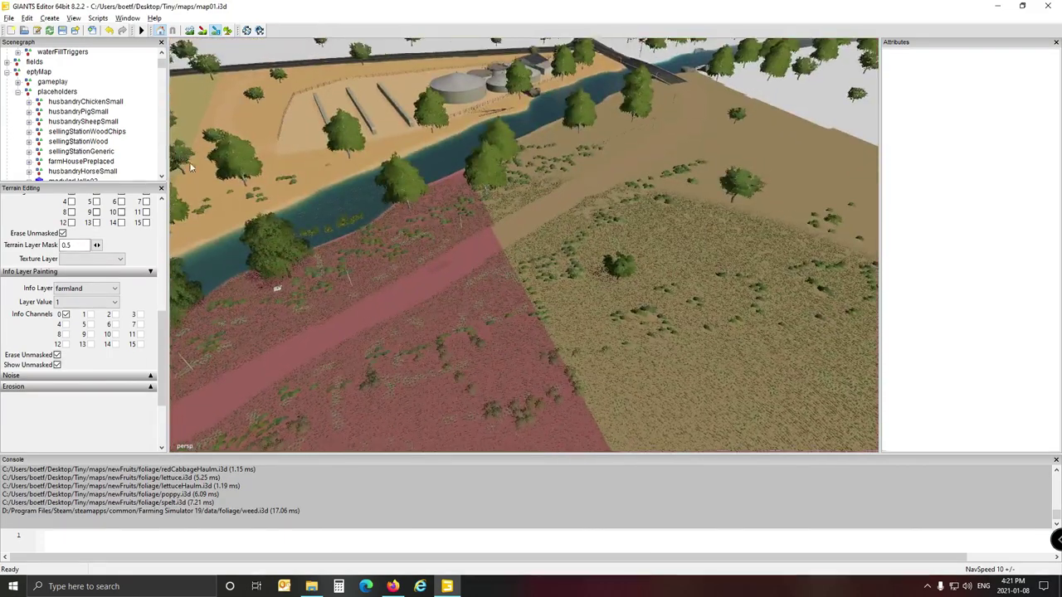
mouse_move(190, 168)
right_mouse_down()
mouse_move(422, 256)
mouse_move(565, 187)
mouse_move(570, 156)
mouse_move(572, 193)
mouse_move(455, 260)
right_mouse_up()
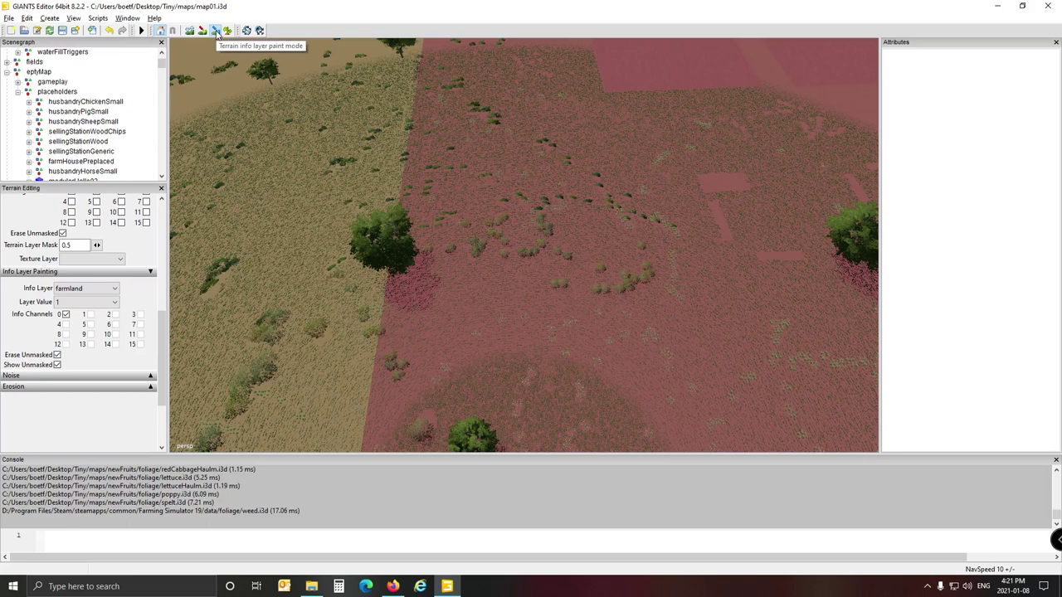
left_click(215, 30)
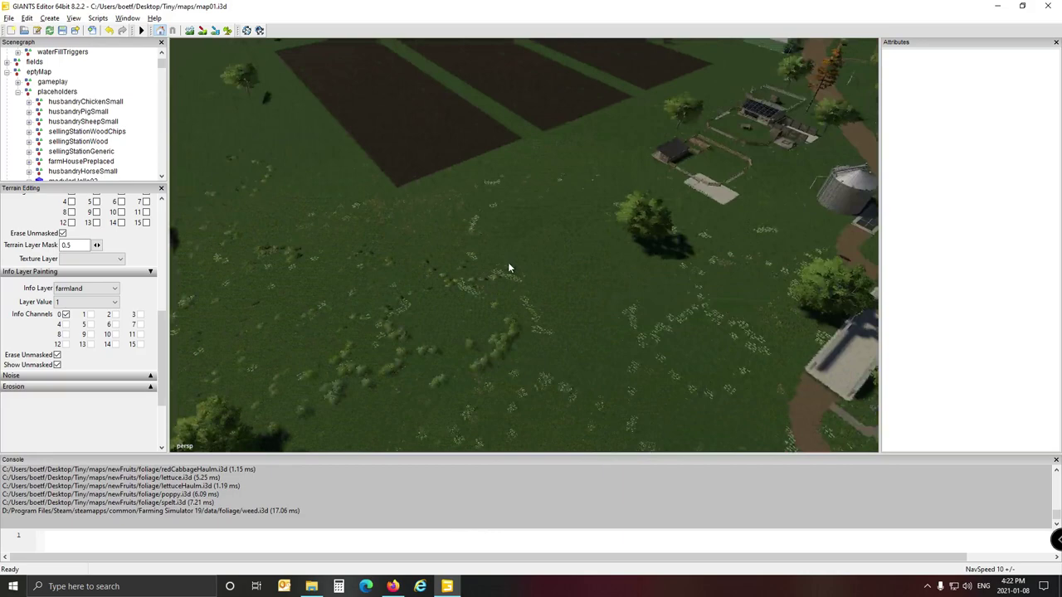
Import husbandryCowLarge.i3d from Tiny/maps/Placeables/animals into the map
middle_click_drag(508, 268, 688, 338)
key("d")
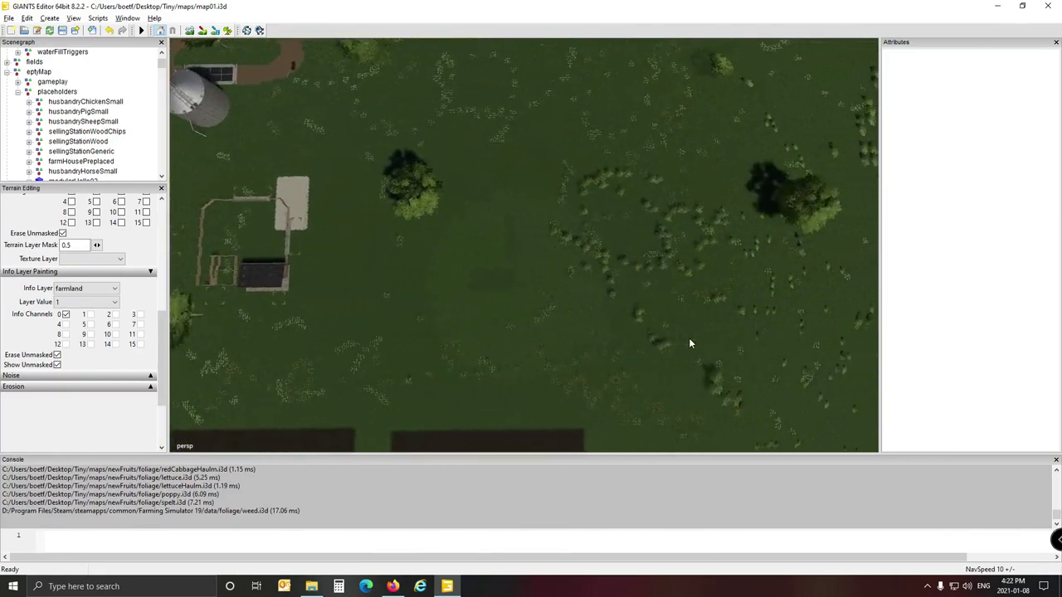
scroll(688, 335, "down", 8)
scroll(688, 341, "up", 3)
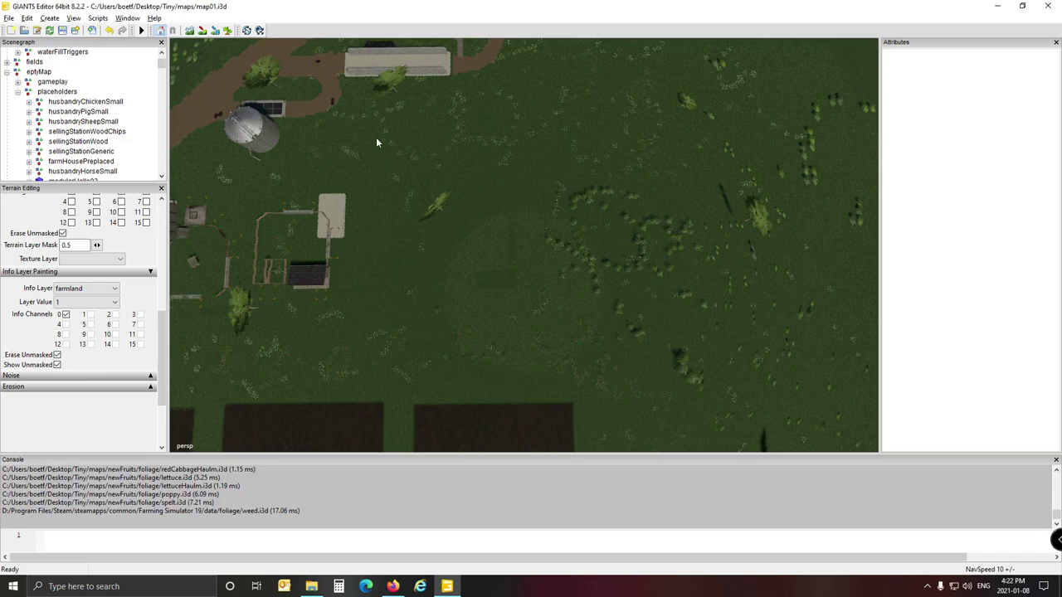
left_click(9, 18)
left_click(33, 136)
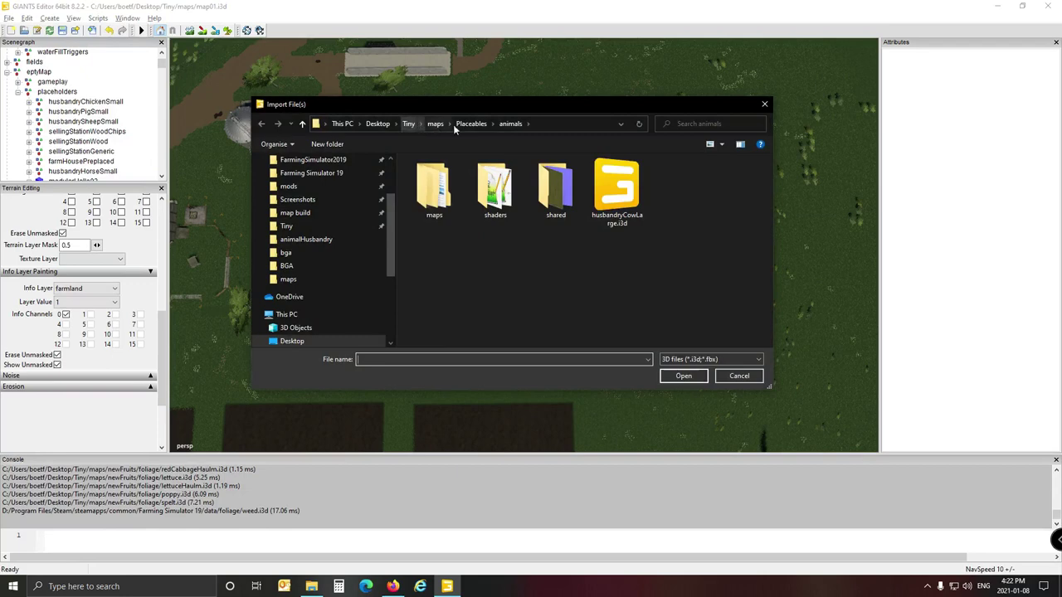
double_click(616, 187)
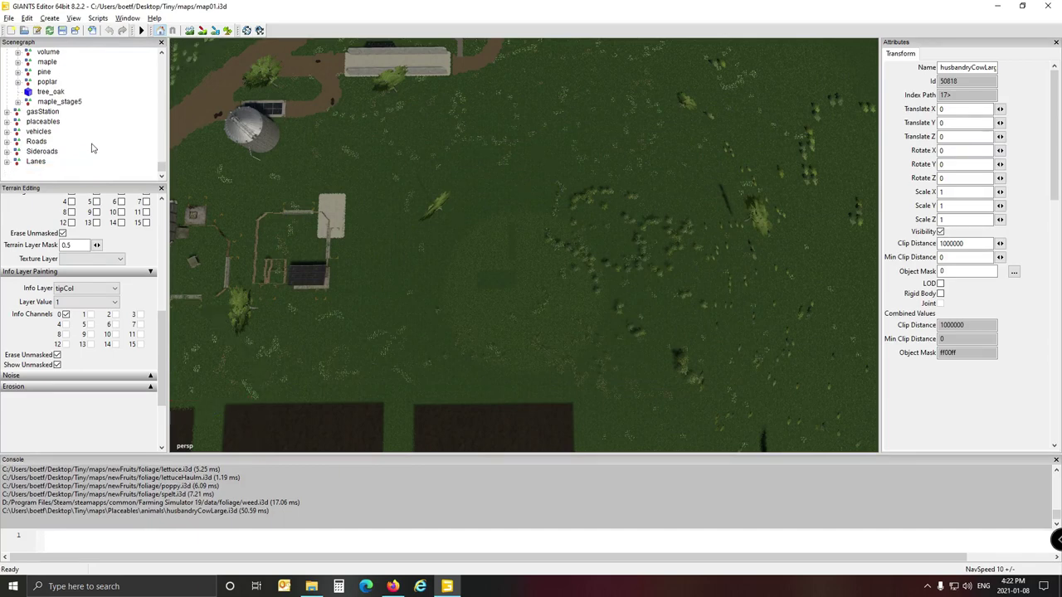
Collapse the whole scenegraph and move the imported husbandryCowLarge into the placeholders group under eptyMap
scroll(92, 149, "up", 5)
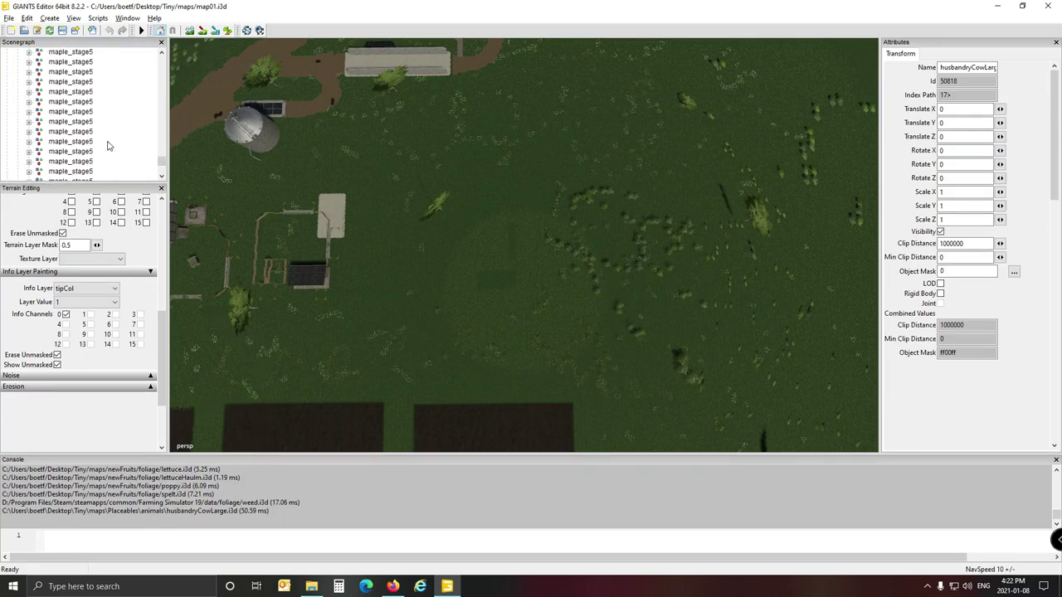
right_click(135, 139)
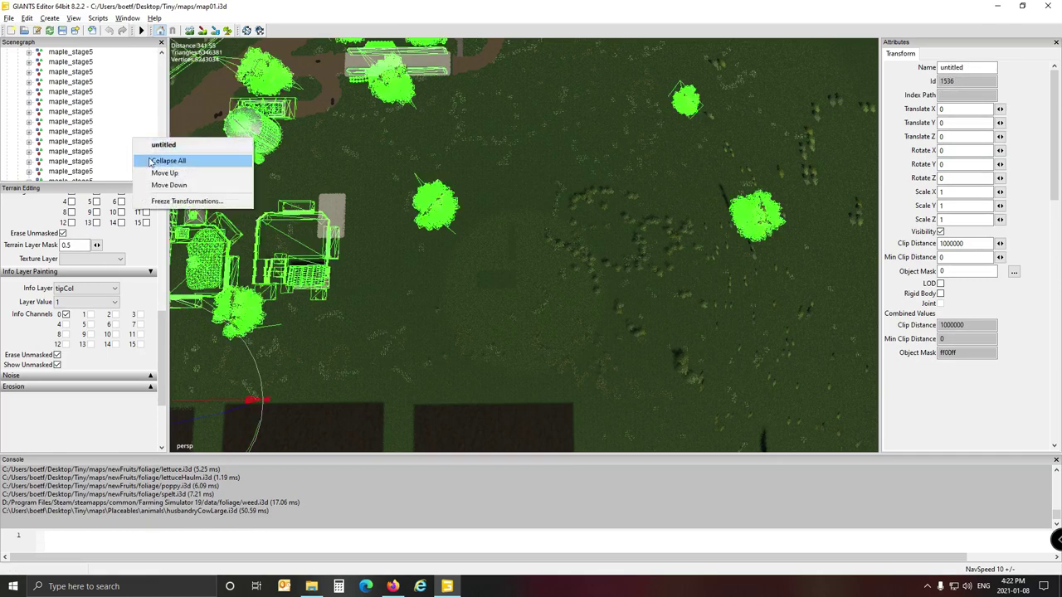
left_click(151, 162)
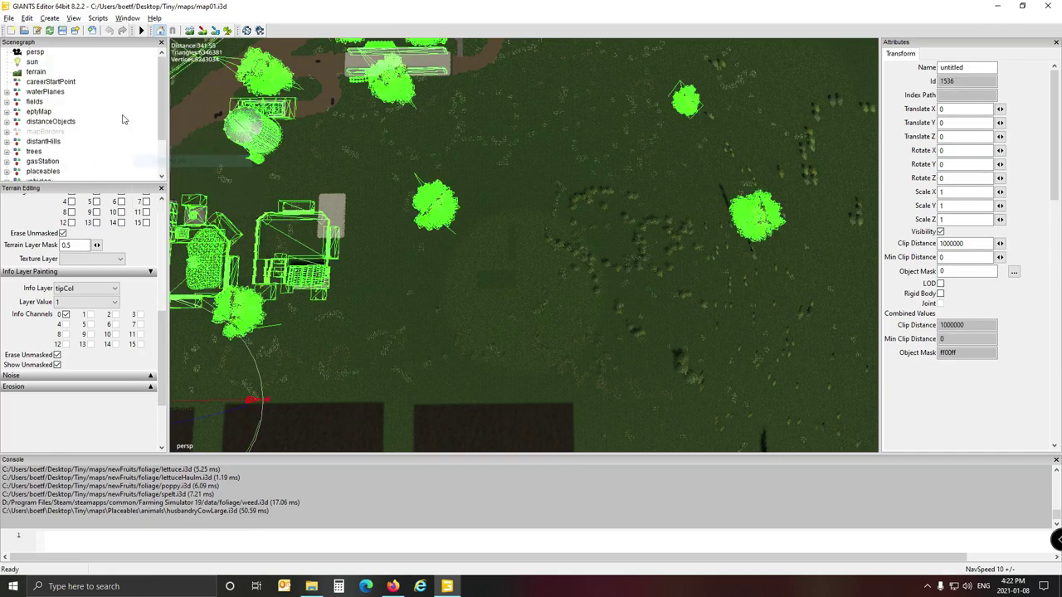
left_click(7, 112)
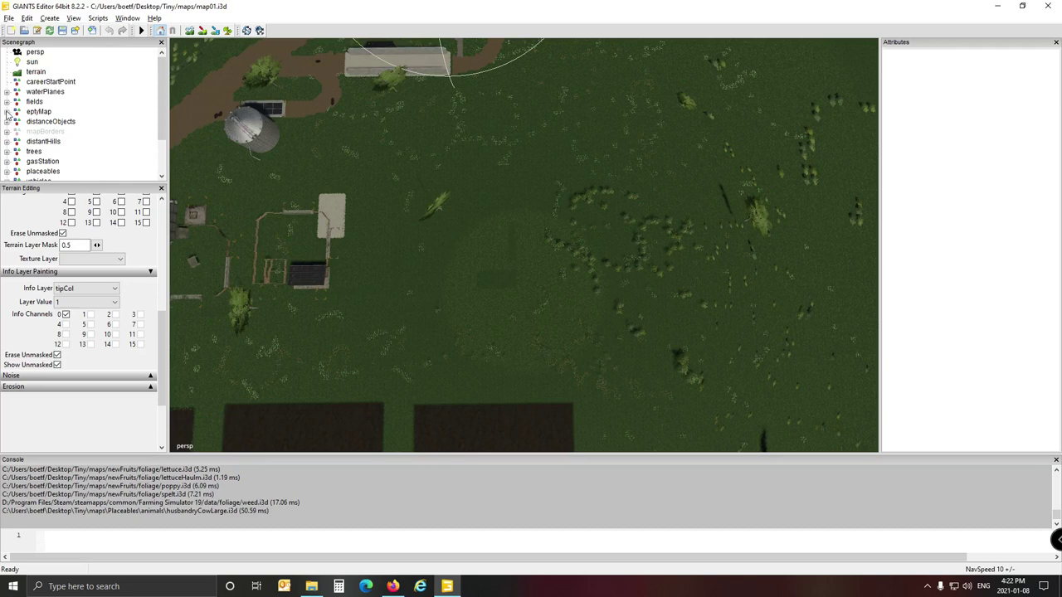
left_click(7, 112)
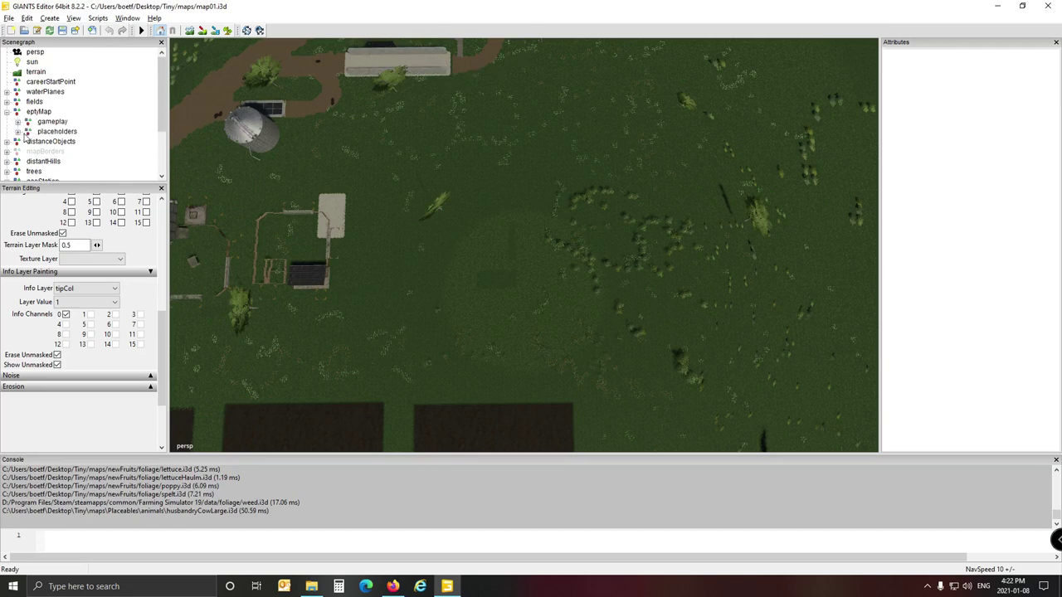
left_click(57, 131)
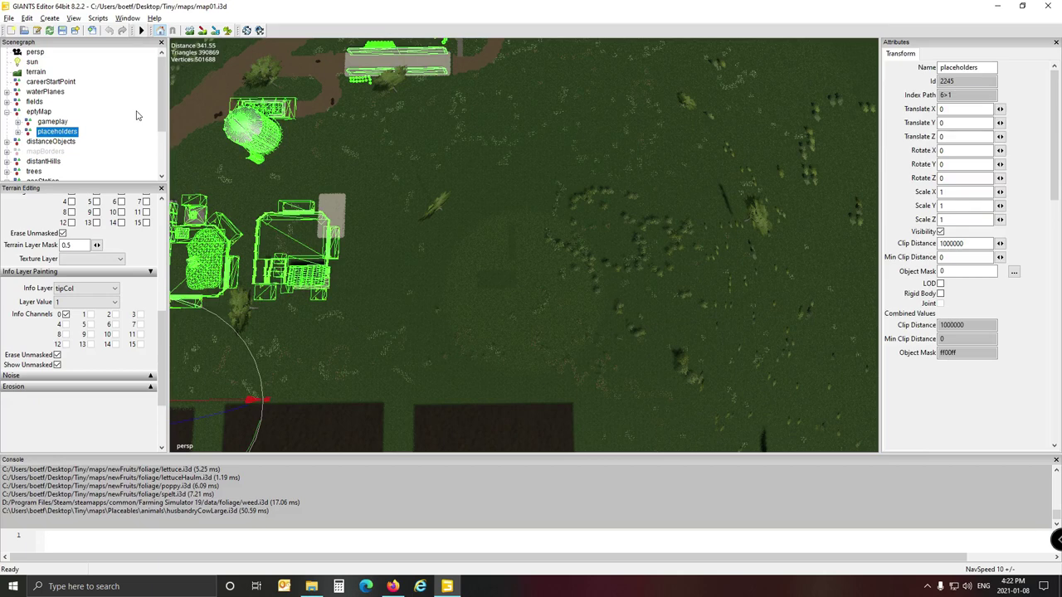
key("ctrl+v")
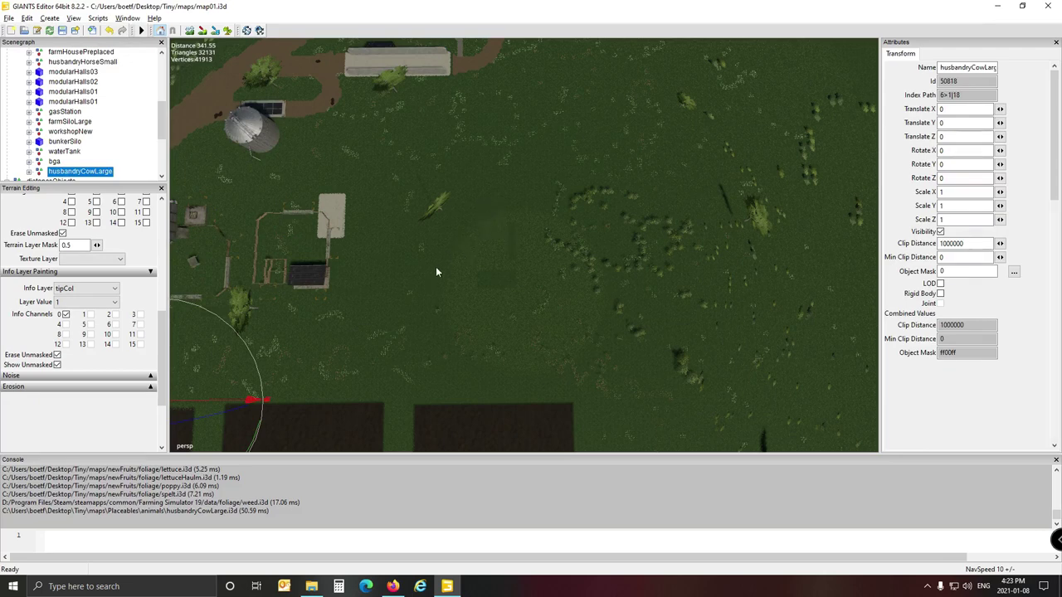
Place husbandryCowLarge on the open grass between the small horse pen and the brown fields, and check its position from several angles
key("ctrl+b")
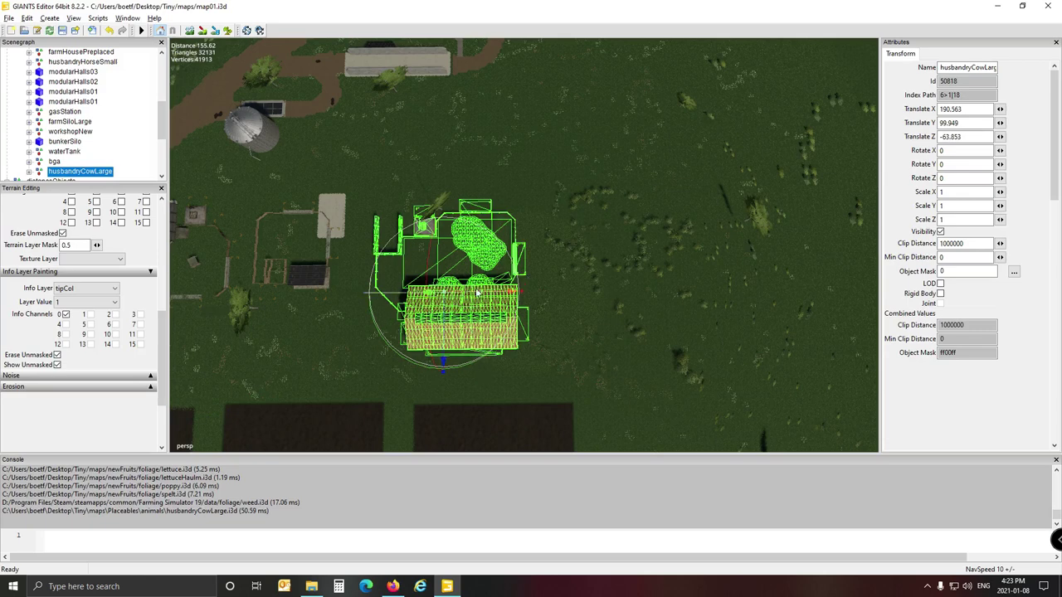
left_click_drag(640, 302, 478, 296, "alt")
key("d")
key("w")
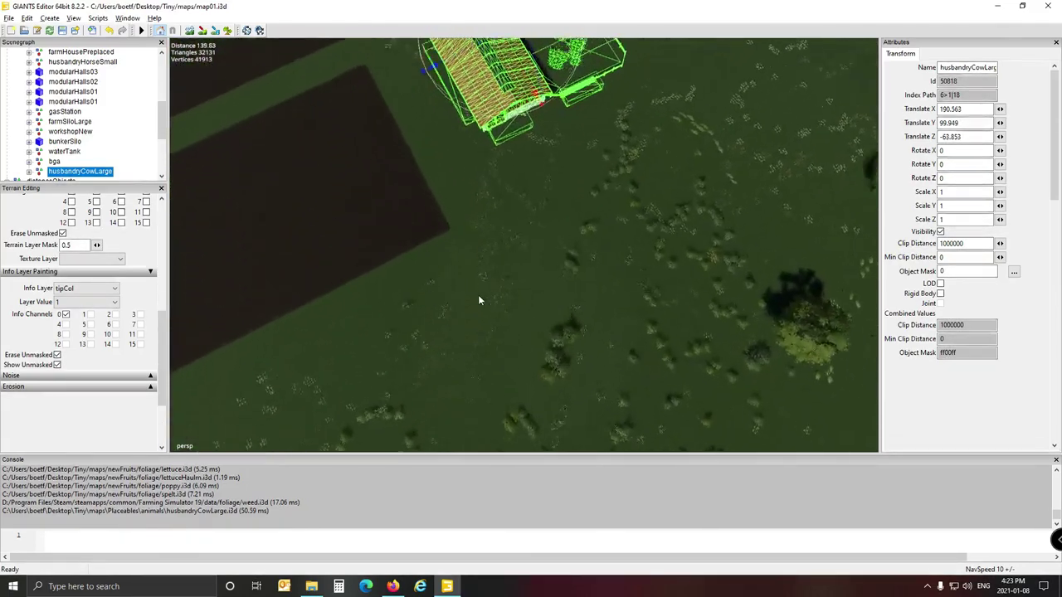
middle_click_drag(479, 300, 574, 253)
key("s")
left_click_drag(574, 253, 603, 263, "alt")
key("s")
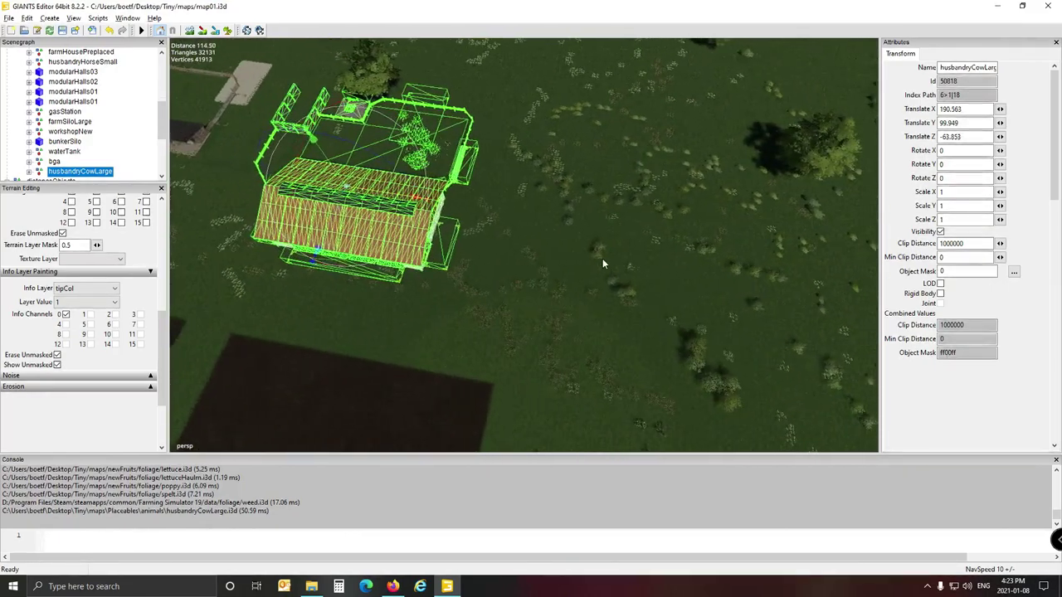
key("s")
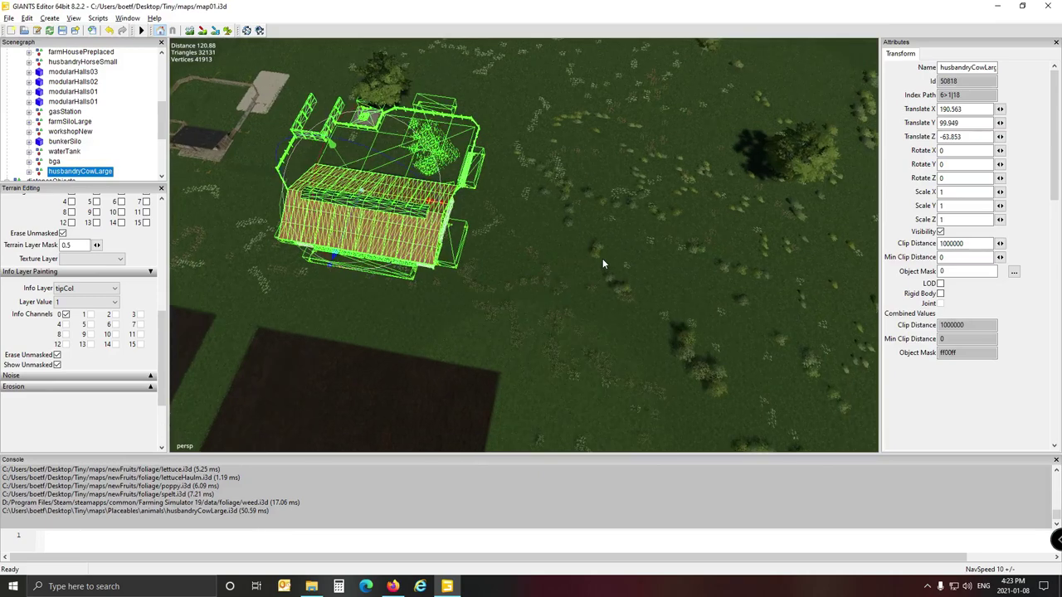
left_click_drag(606, 259, 607, 261, "alt")
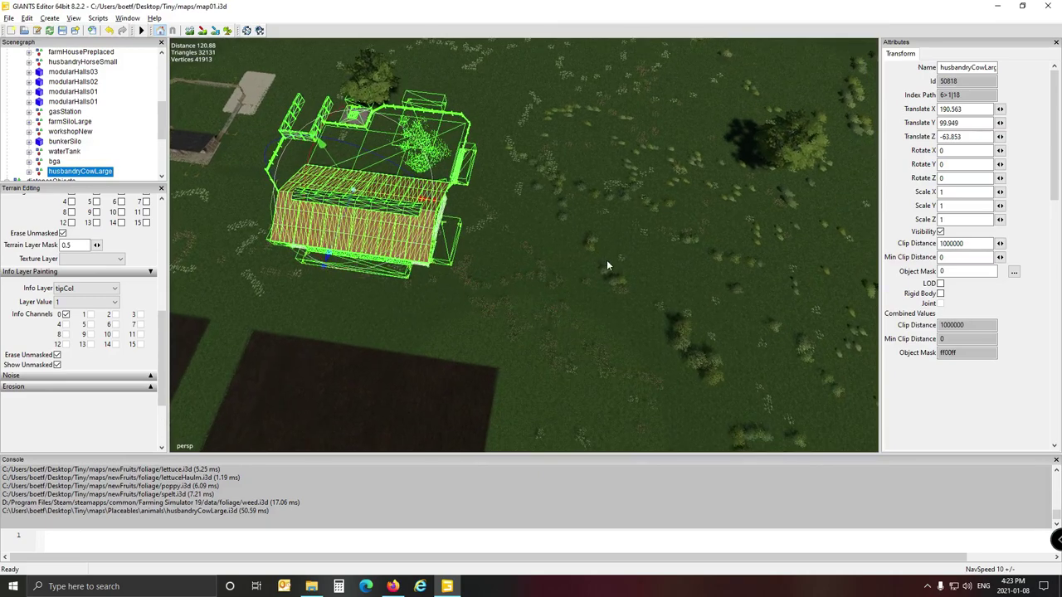
Open the Farming Simulator 19 data/placeables/animalHusbandry folder in a separate File Explorer window
left_click(313, 587)
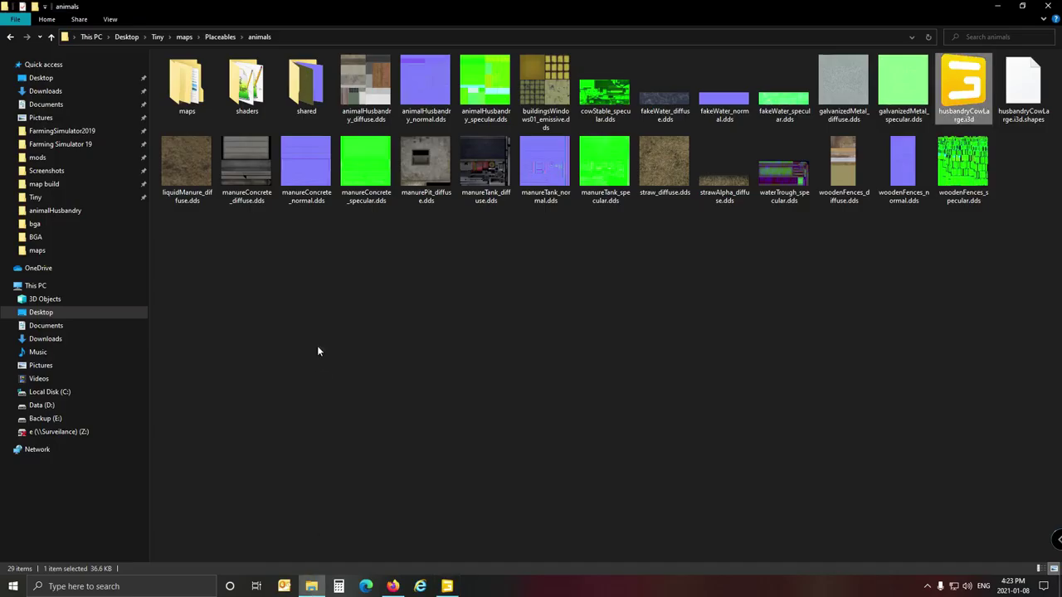
right_click(72, 154)
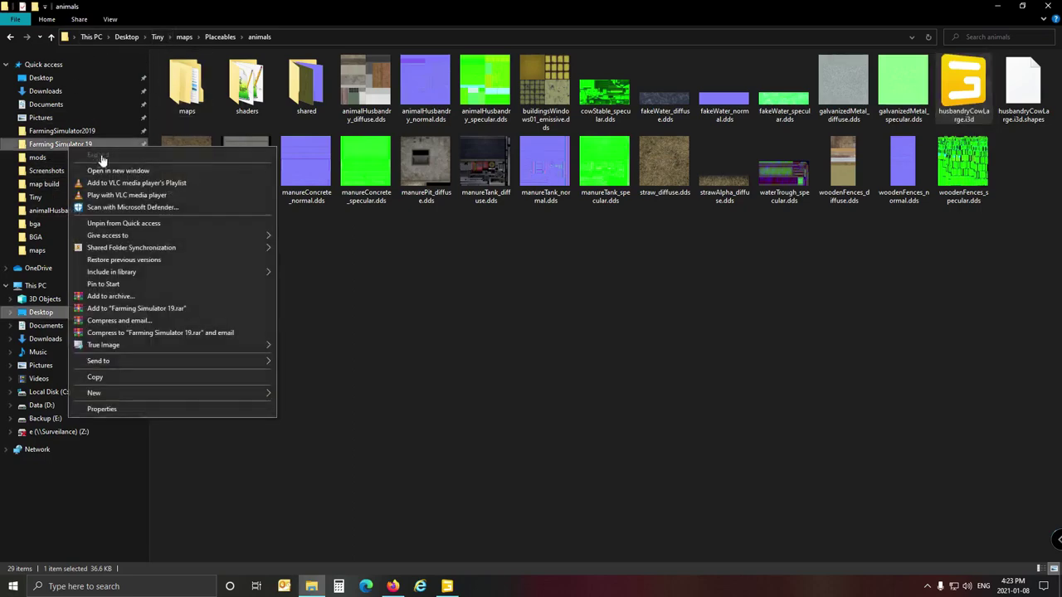
left_click(112, 177)
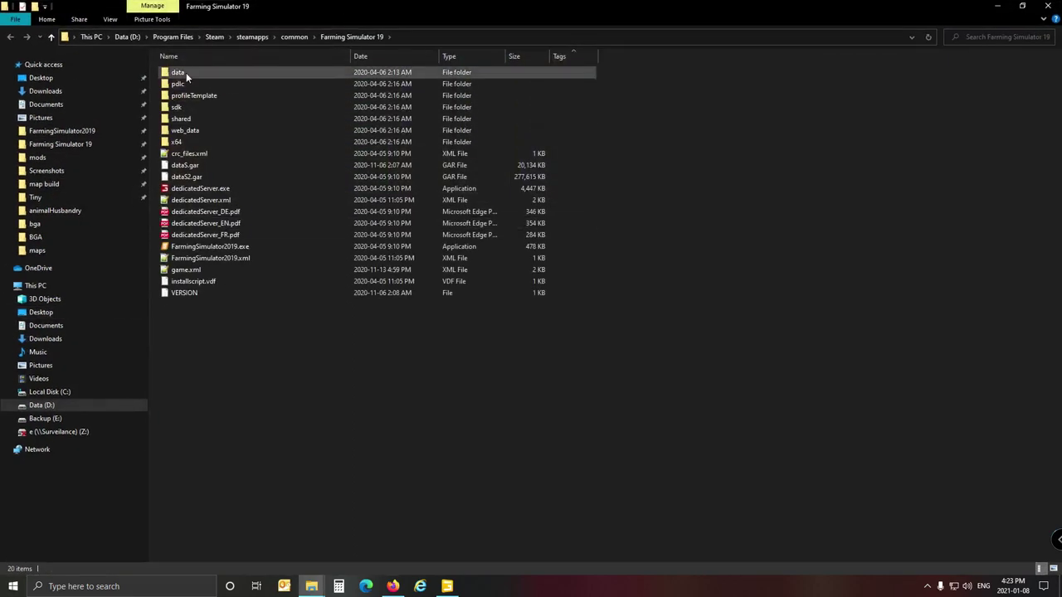
double_click(186, 73)
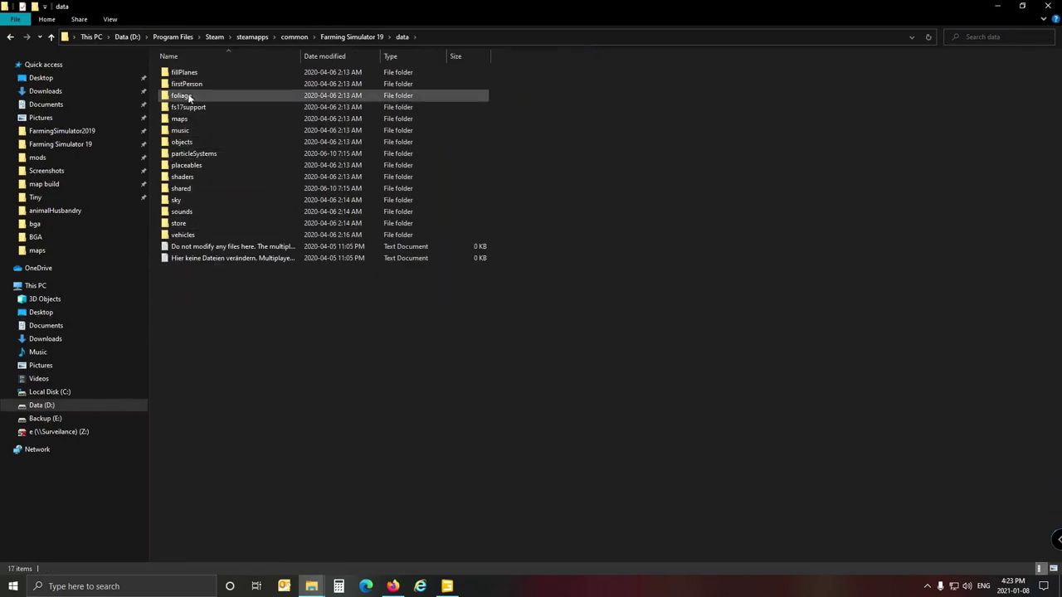
double_click(192, 165)
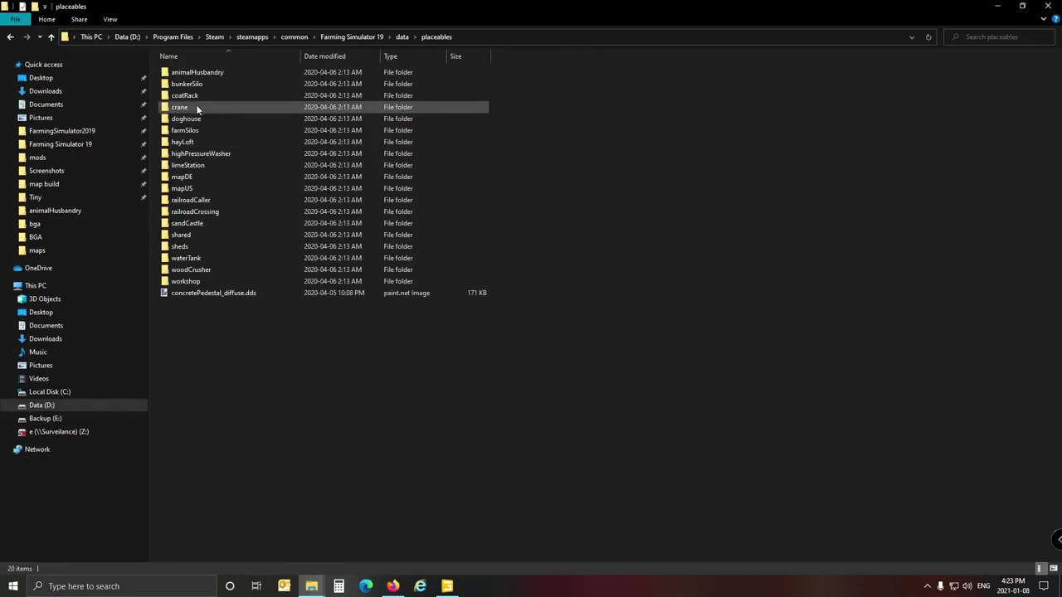
double_click(196, 74)
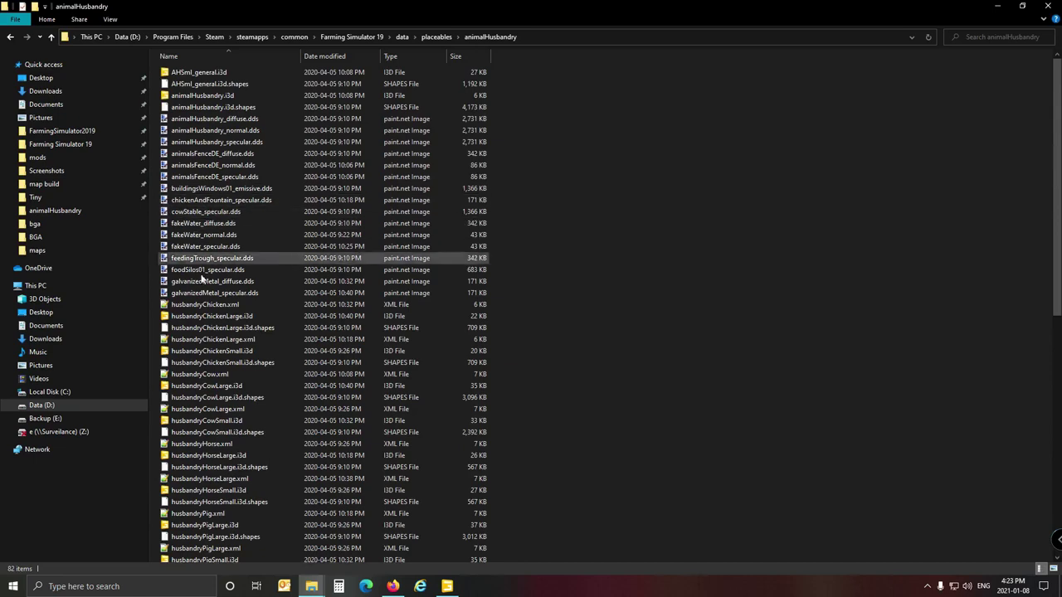
Copy husbandryCowLarge.xml from the game's animalHusbandry folder into Tiny/maps/Placeables/animals, closing the game folder window
scroll(211, 307, "down", 2)
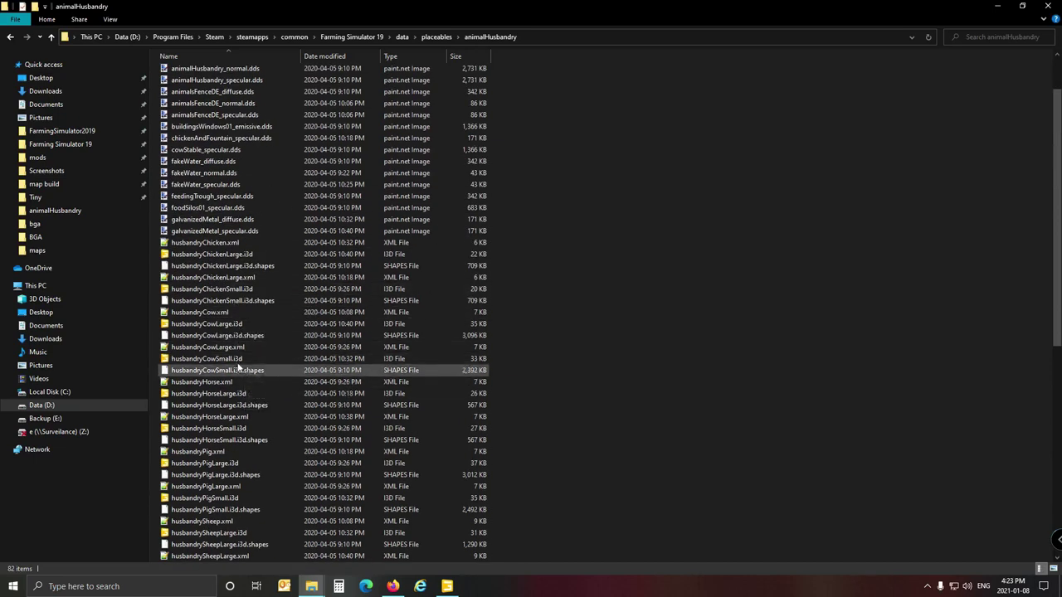
left_click(223, 350)
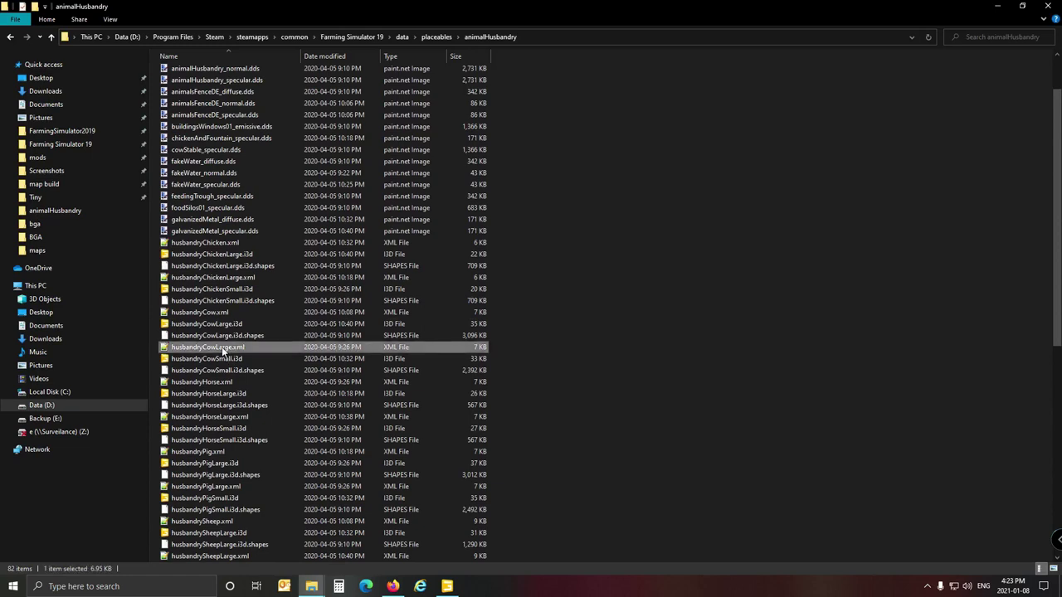
right_click(222, 350)
left_click(267, 280)
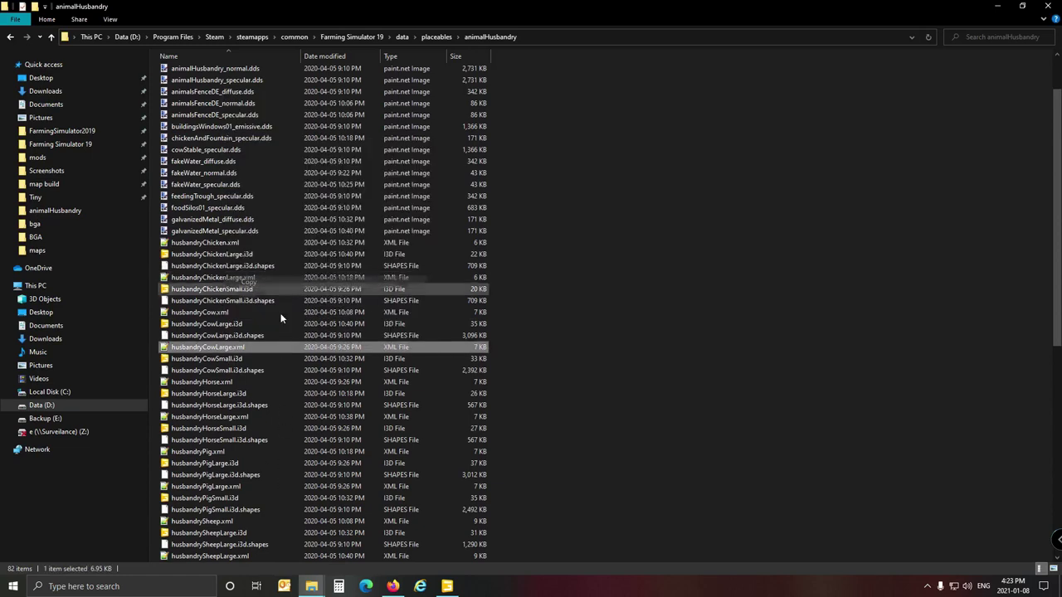
left_click(1051, 5)
right_click(239, 314)
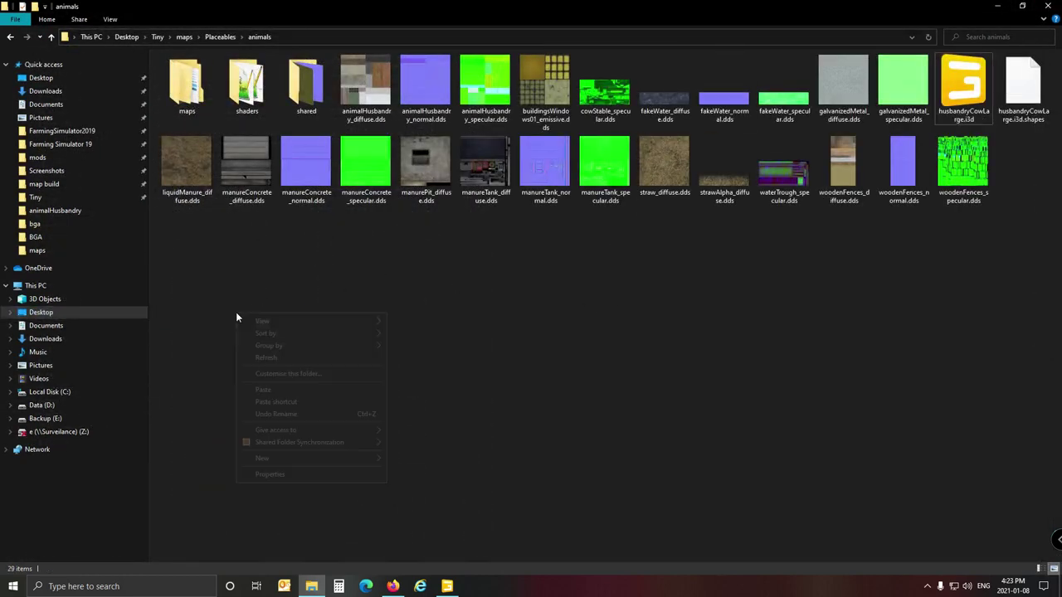
left_click(280, 389)
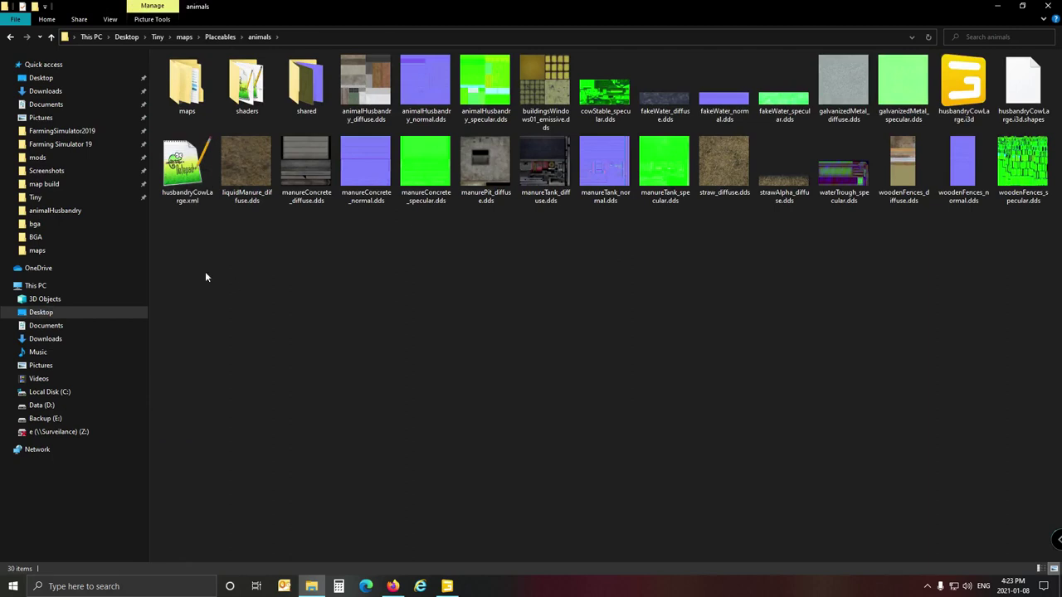
Open the copied husbandryCowLarge.xml in Notepad++, review its placement, leveling, animation and husbandry module entries, and close it
double_click(175, 181)
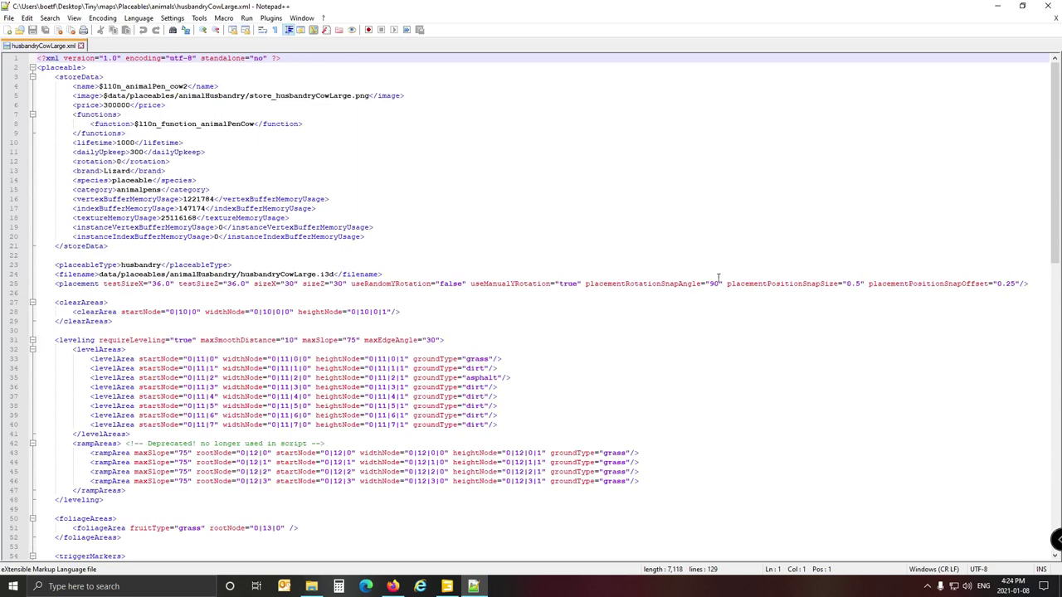
scroll(453, 316, "down", 2)
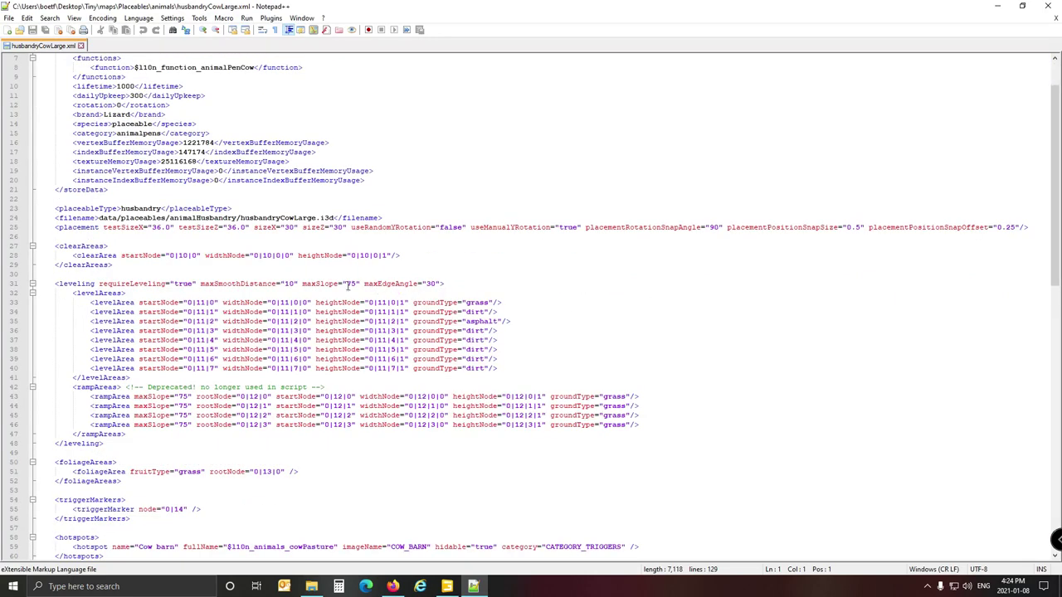
scroll(138, 329, "down", 3)
scroll(137, 413, "down", 3)
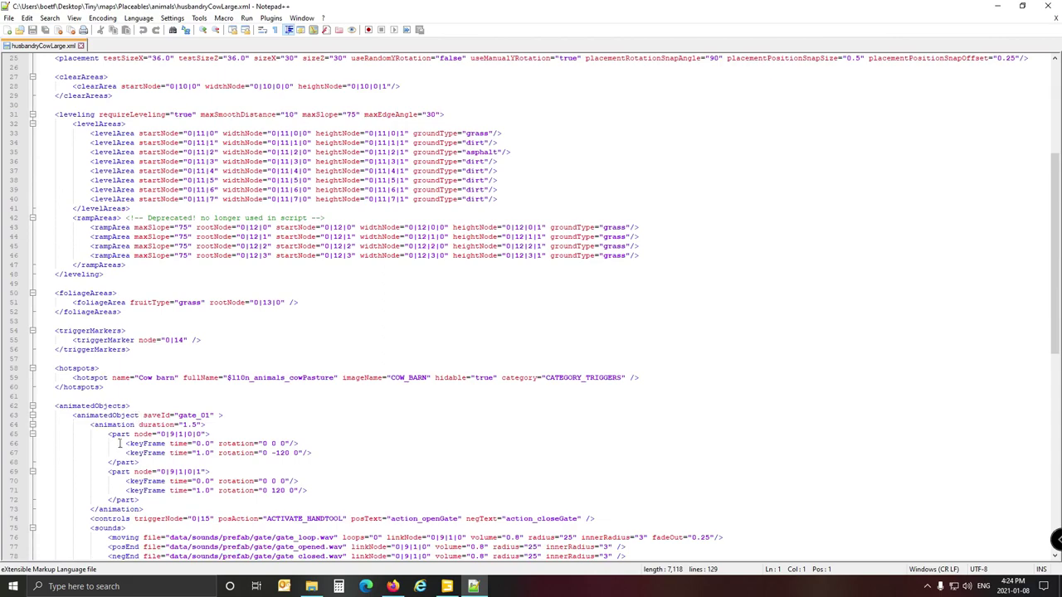
scroll(273, 399, "down", 8)
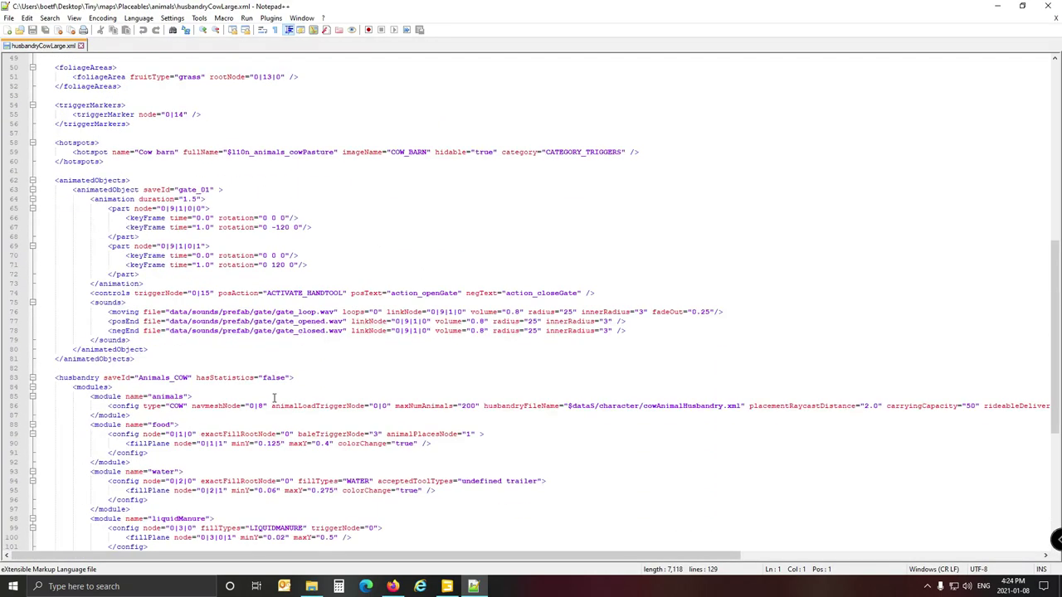
scroll(289, 406, "up", 16)
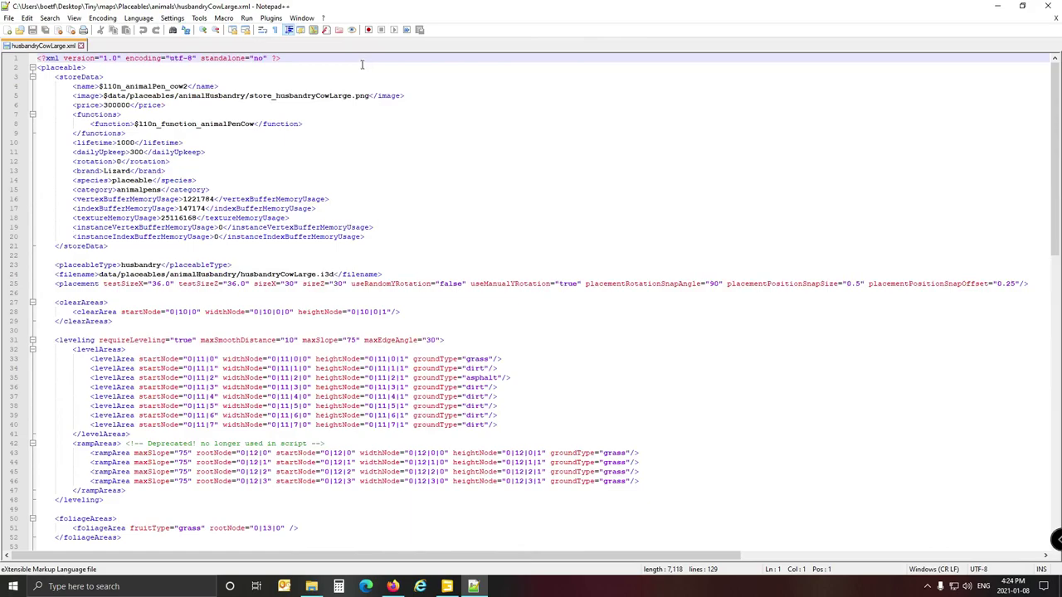
left_click(1055, 17)
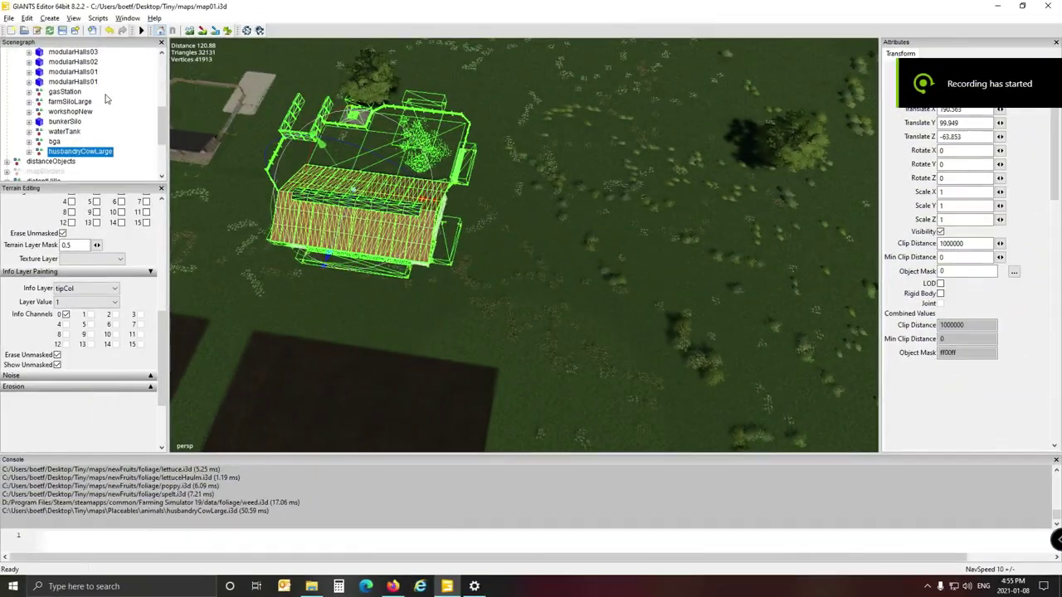
Move the maple_stage5 tree standing inside the cow pen to the grass behind the barn, near the horse pen
left_click_drag(547, 142, 463, 142, "alt")
middle_click_drag(464, 147, 453, 197)
left_click_drag(453, 196, 656, 234, "alt")
scroll(706, 197, "up", 4)
middle_click_drag(655, 234, 588, 226)
left_click(539, 222)
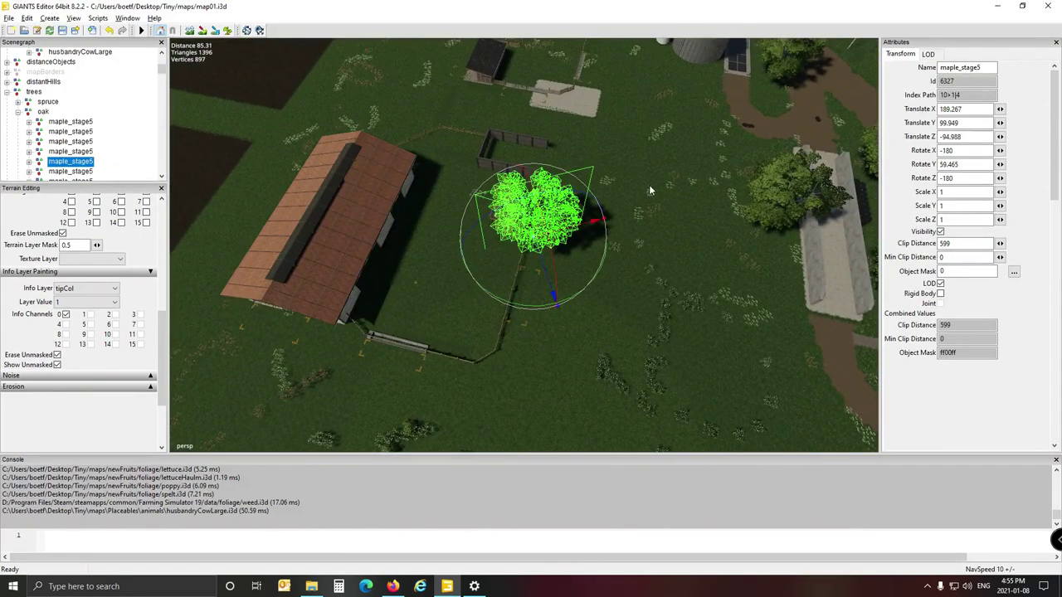
key("ctrl+b")
left_click(405, 106)
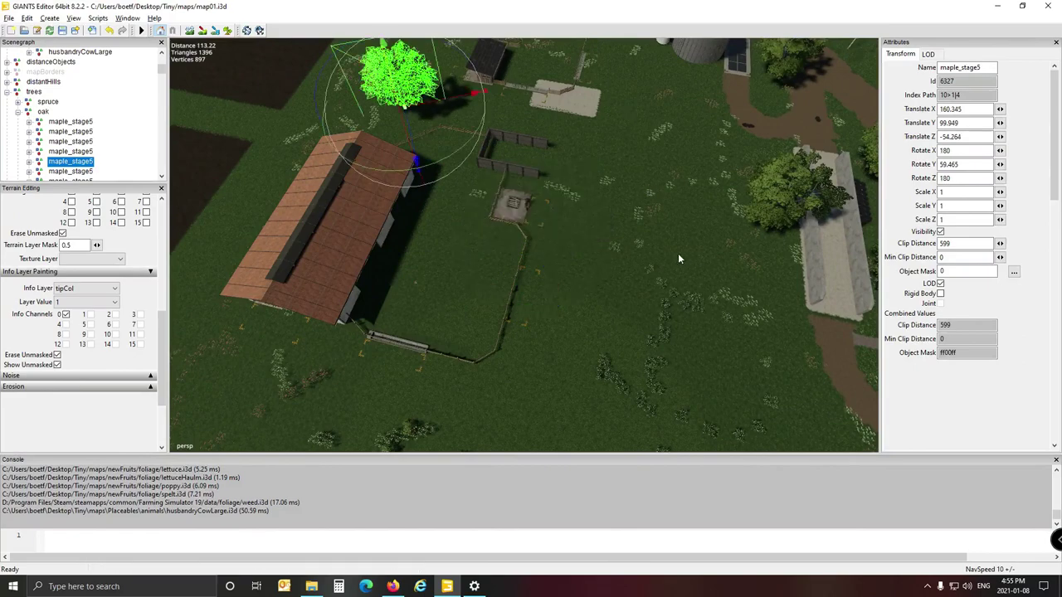
Inspect the ground, trigger markers and bushes around the cow barn and its fenced yard from several sides
middle_click_drag(678, 253, 485, 240)
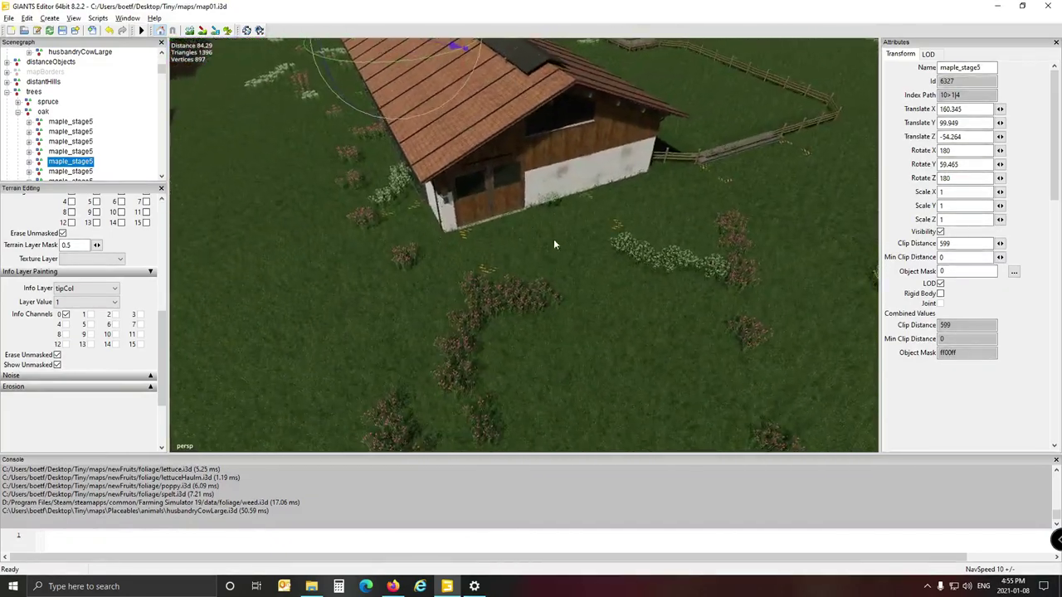
middle_click_drag(602, 225, 476, 247)
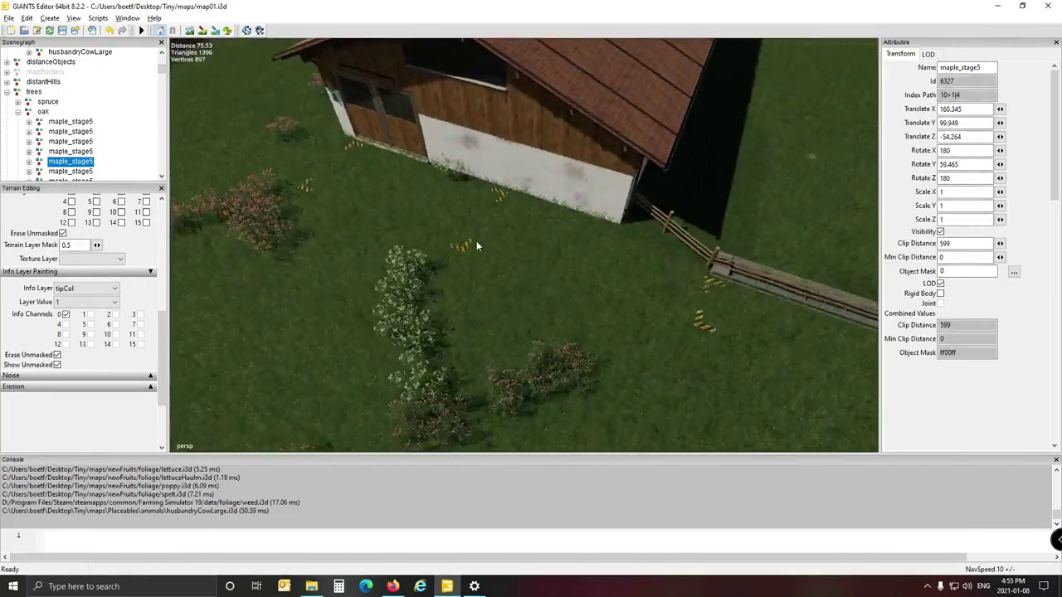
scroll(477, 247, "down", 10)
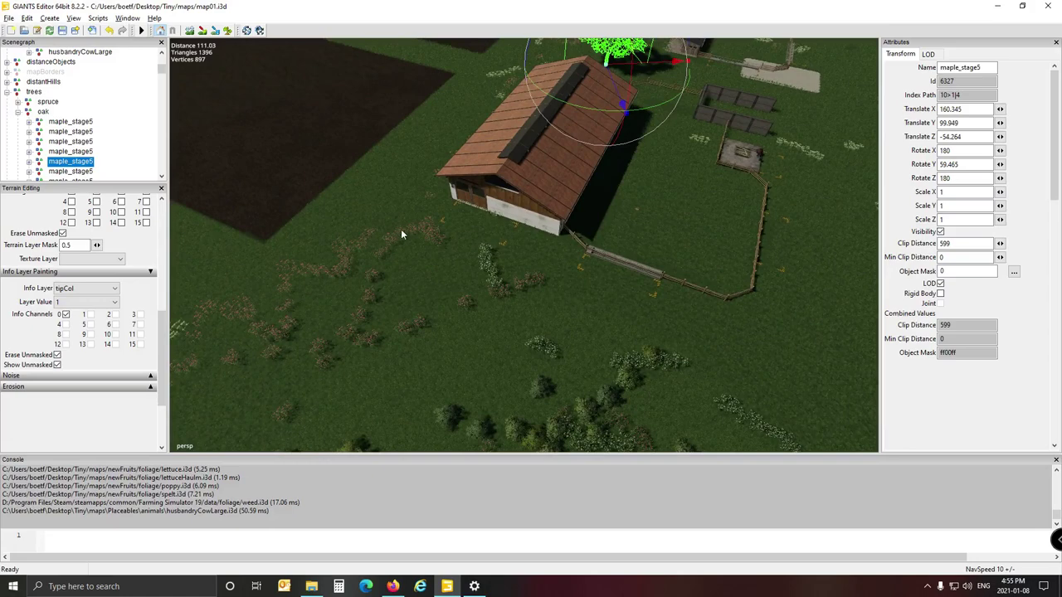
left_click_drag(453, 258, 383, 281, "alt")
scroll(511, 200, "up", 3)
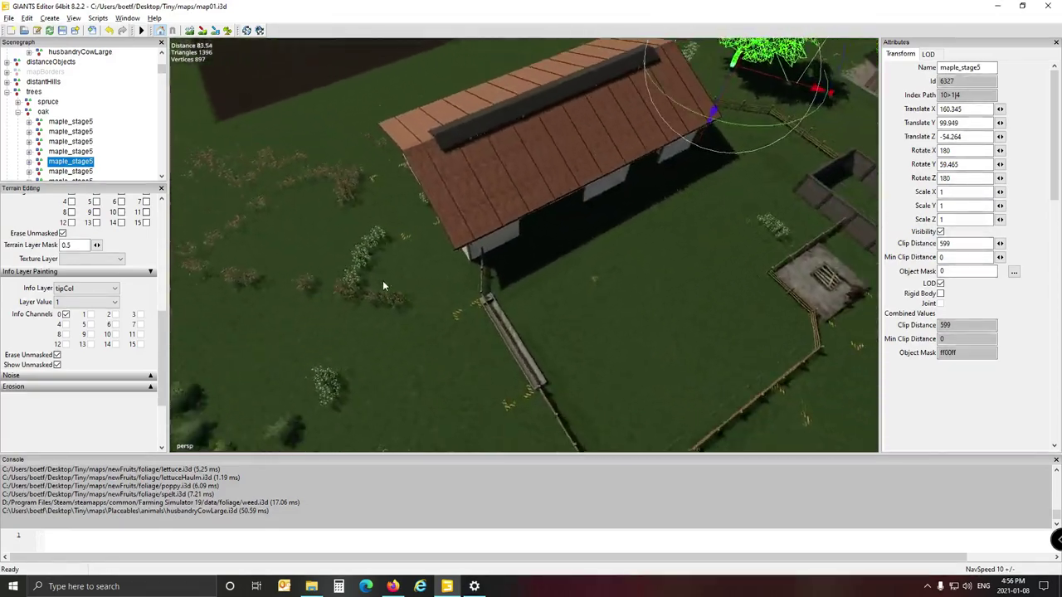
scroll(381, 281, "down", 8)
mouse_move(381, 284)
middle_mouse_down()
mouse_move(373, 280)
mouse_move(386, 289)
middle_mouse_up()
left_click_drag(387, 290, 402, 294, "alt")
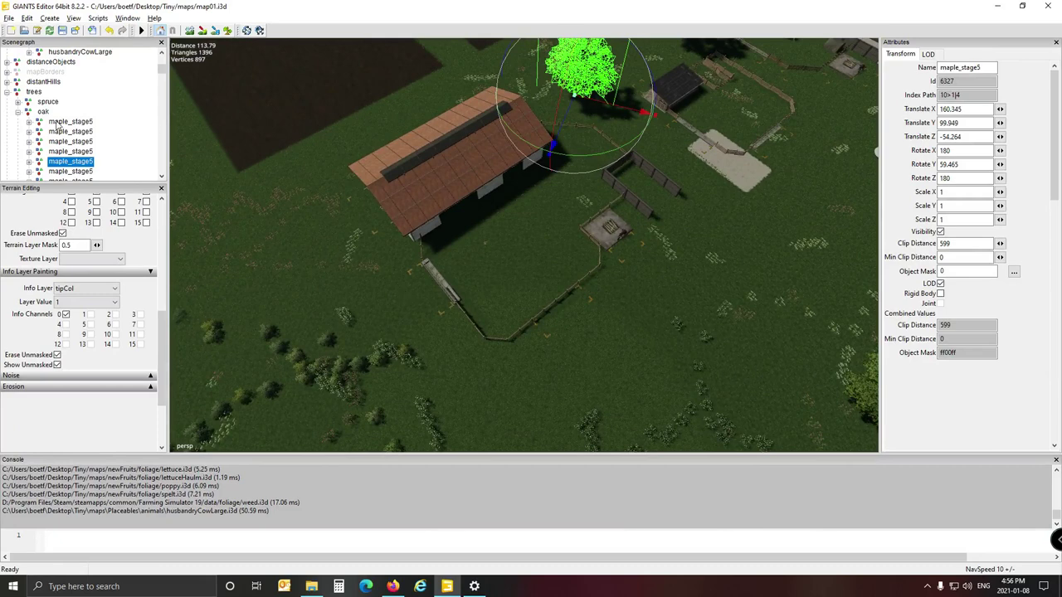
Collapse the oak and trees groups, expand husbandryCowLarge in the scenegraph by selecting its cow stable, and clear the selection
left_click(18, 112)
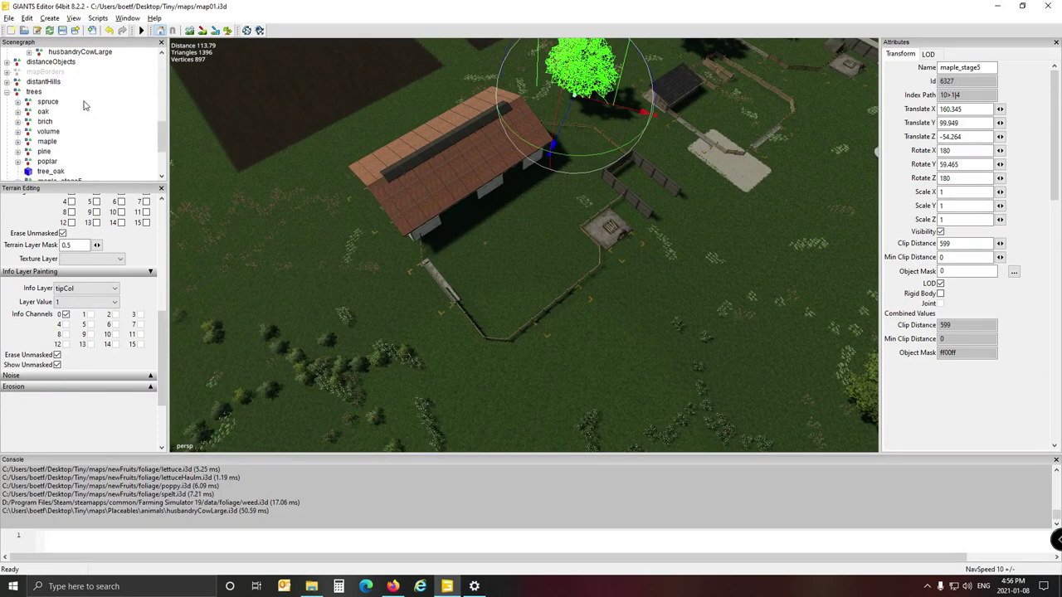
left_click(8, 92)
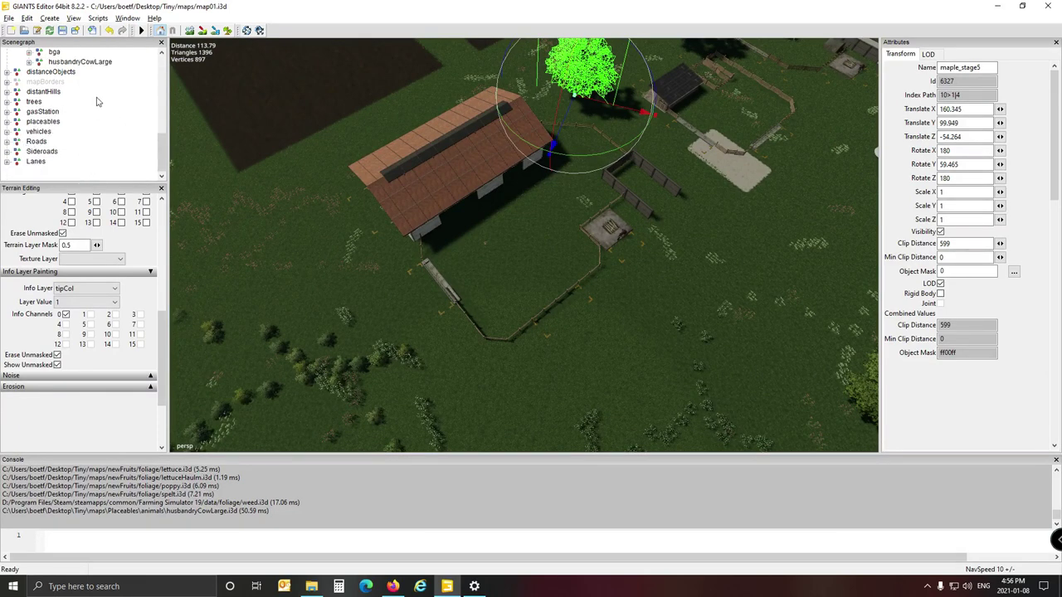
scroll(96, 101, "up", 3)
left_click(449, 220)
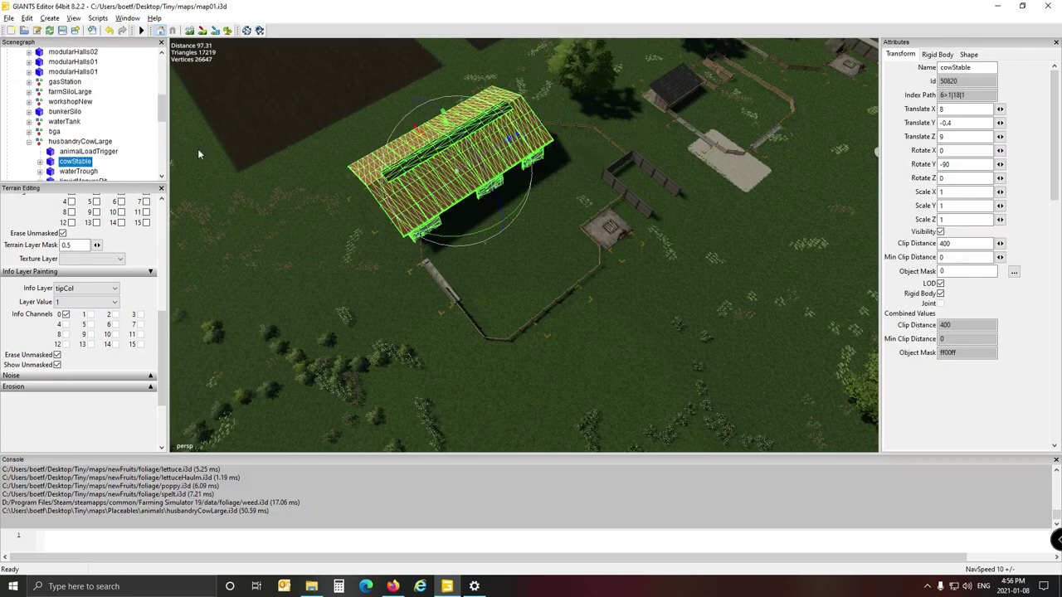
scroll(78, 154, "down", 2)
left_click(67, 102)
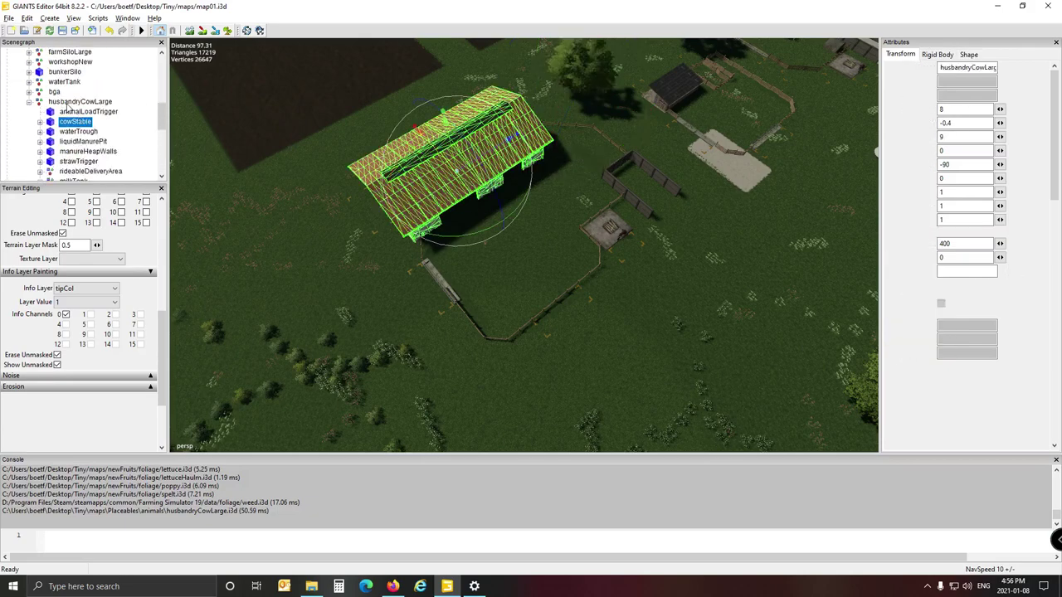
left_click(112, 80)
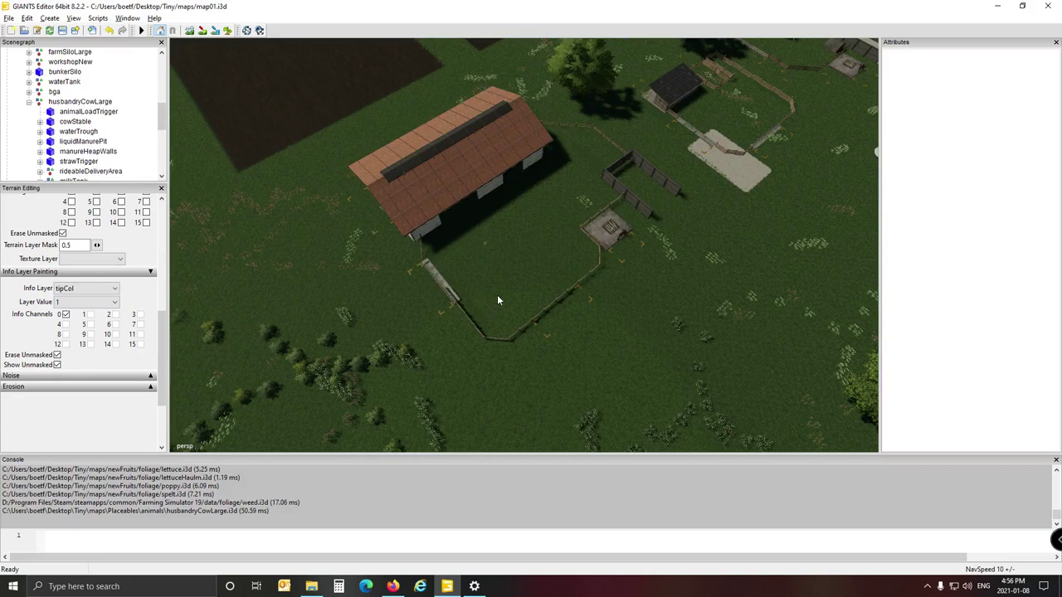
left_click_drag(496, 294, 532, 320, "alt")
scroll(528, 309, "up", 3)
scroll(534, 325, "up", 5)
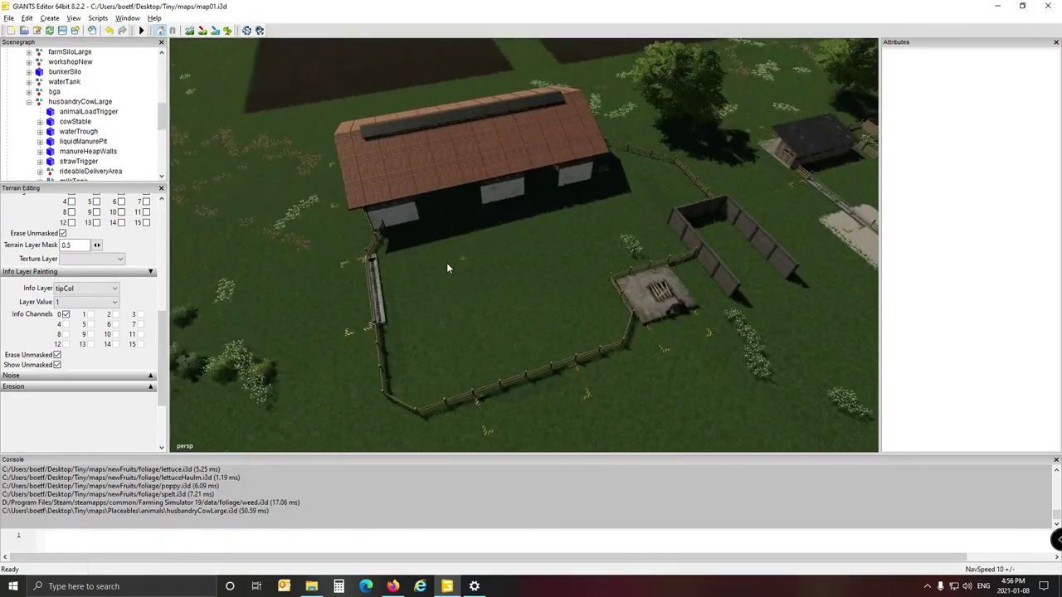
Select the whole fences group under husbandryCowLarge visuals, locating it through a cowFence6m piece of the yard fence
left_click_drag(447, 264, 484, 274, "alt")
scroll(485, 278, "up", 5)
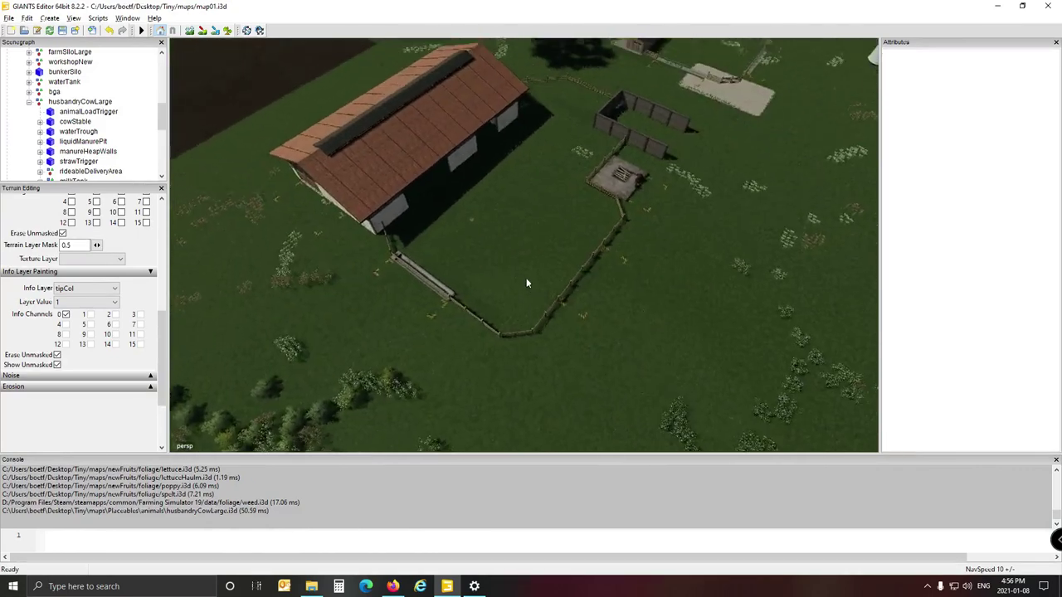
scroll(522, 274, "down", 3)
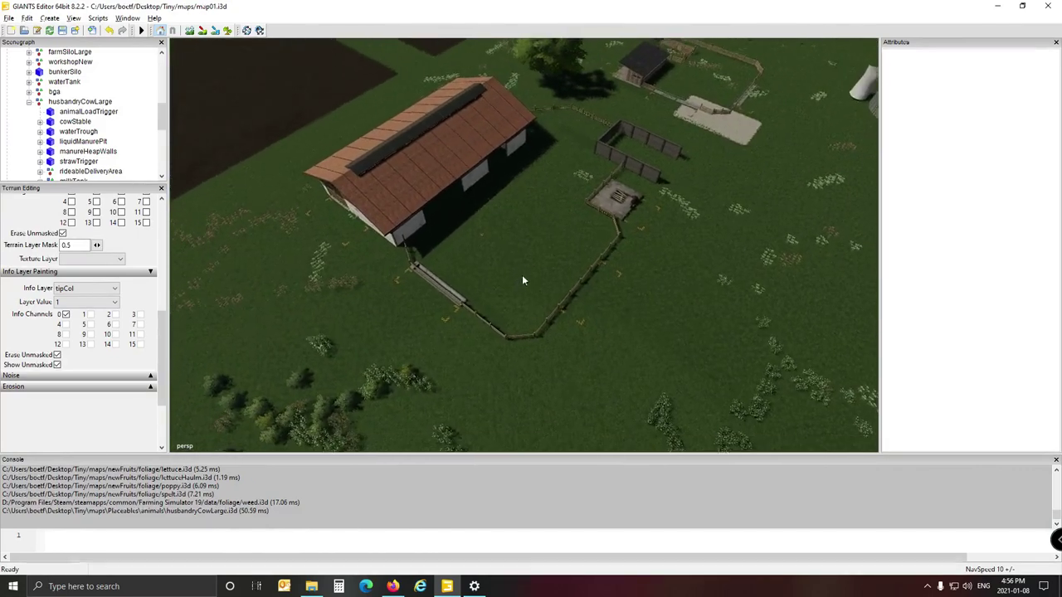
left_click(492, 322)
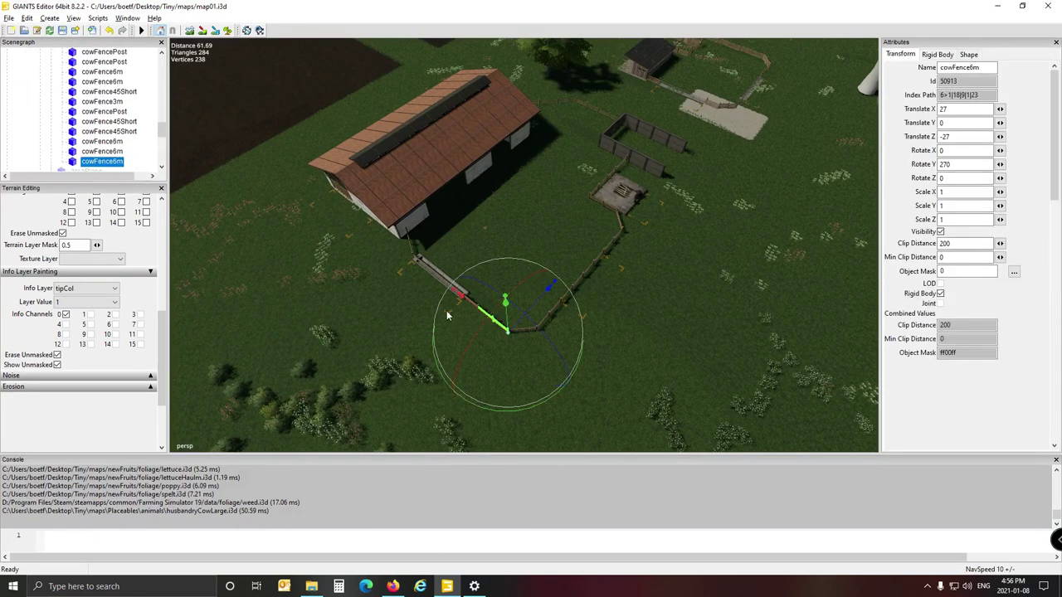
scroll(115, 116, "up", 5)
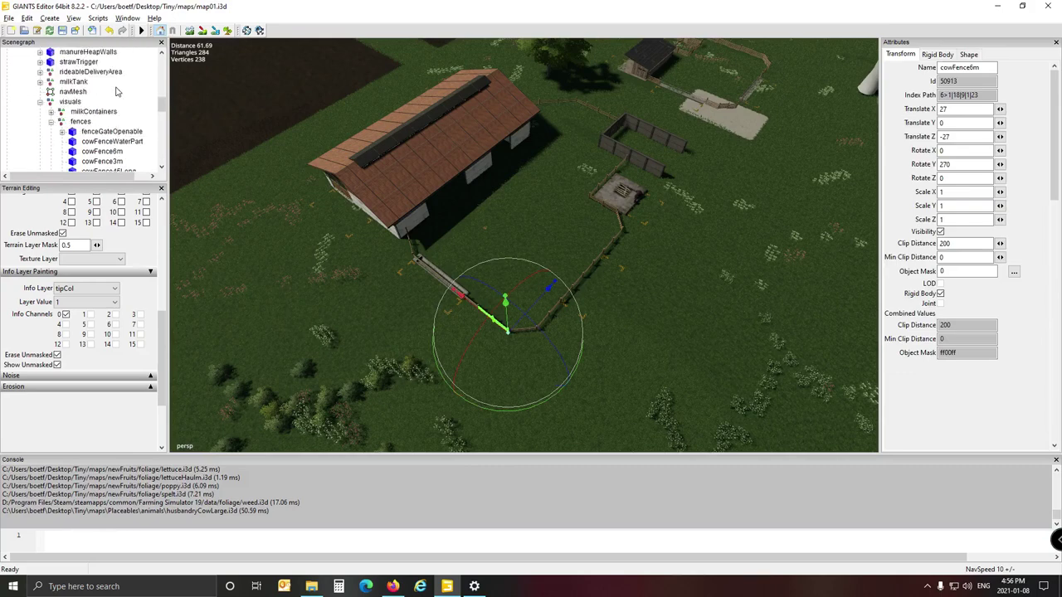
left_click(79, 92)
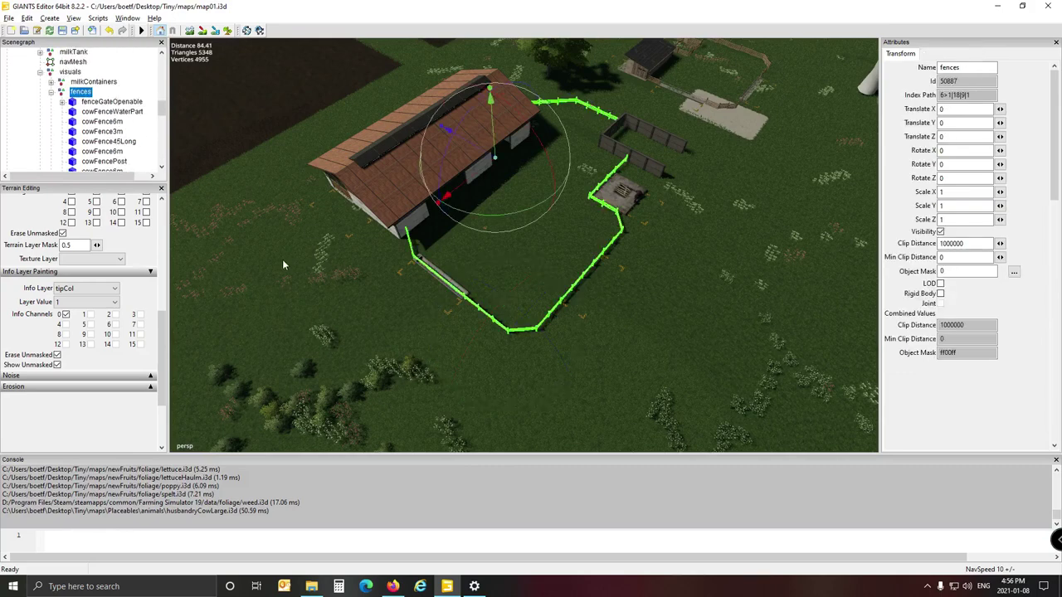
Display the farmland info layer over the map to examine the plot around the cow barn
left_click_drag(280, 256, 83, 271, "alt")
scroll(404, 255, "down", 3)
right_click_drag(84, 274, 593, 233)
left_click_drag(624, 237, 664, 243, "alt")
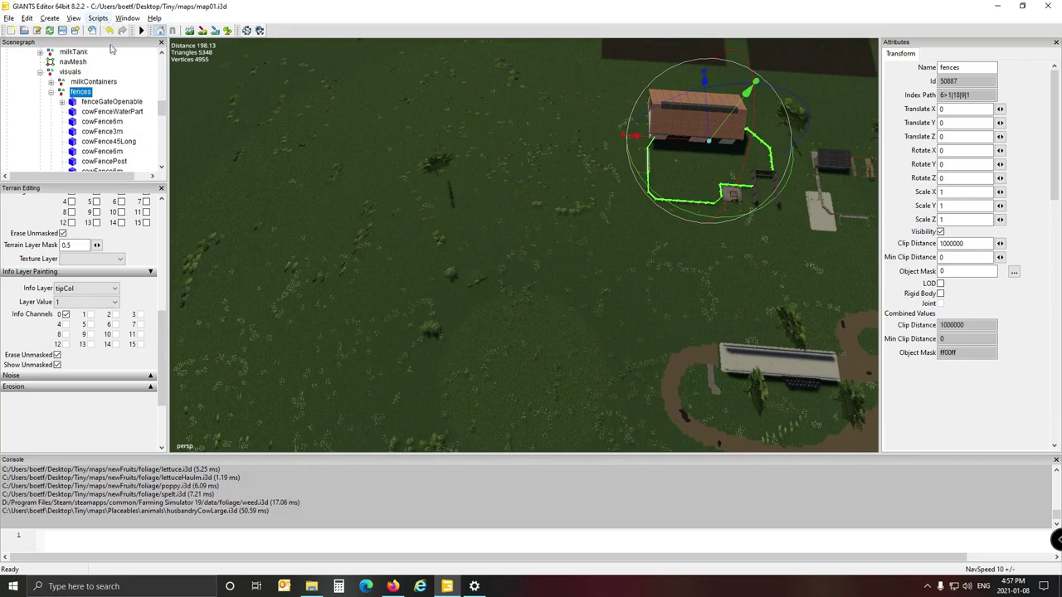
left_click(87, 288)
left_click(82, 311)
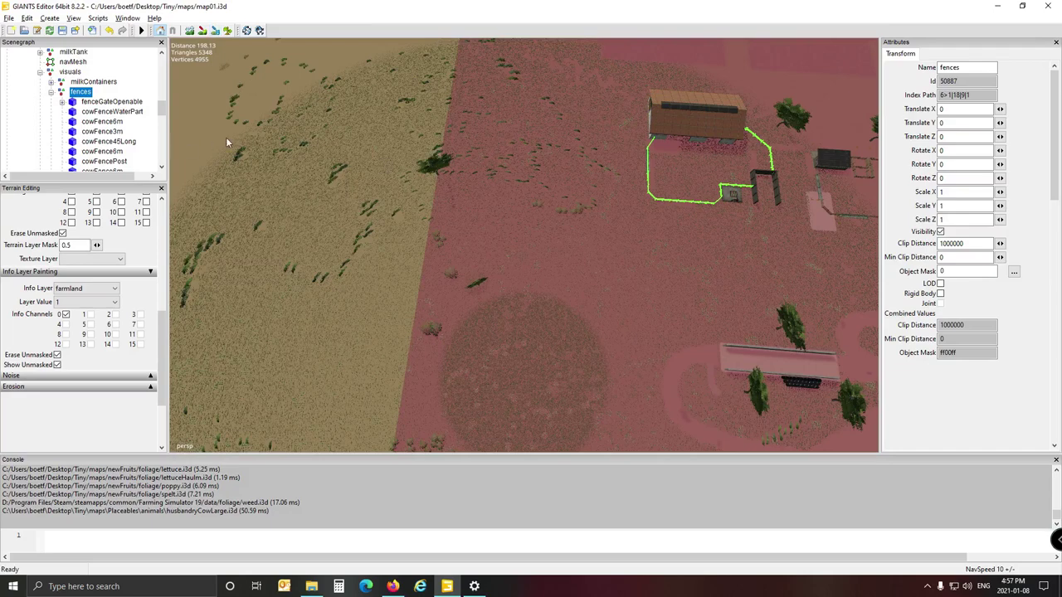
Hide the farmland overlay and move the fences group away from the barn to Translate X 87.808
key("Escape")
left_click_drag(672, 143, 442, 177)
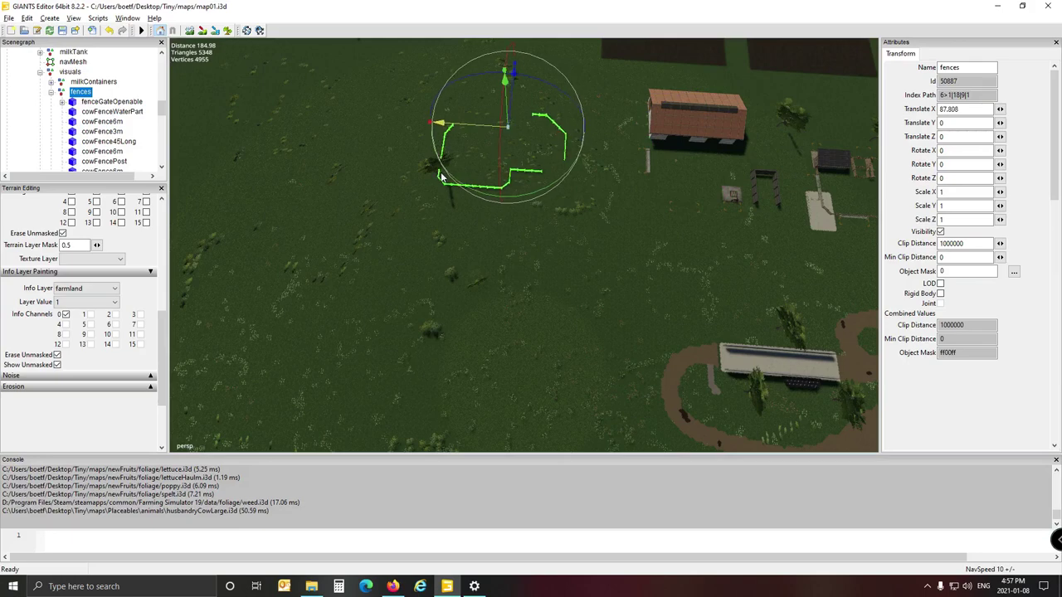
Move liquidManurePit out of the cow yard to X -9.762, Z -62.527 and set its Rotate Y to 0
left_click_drag(501, 329, 621, 310, "alt")
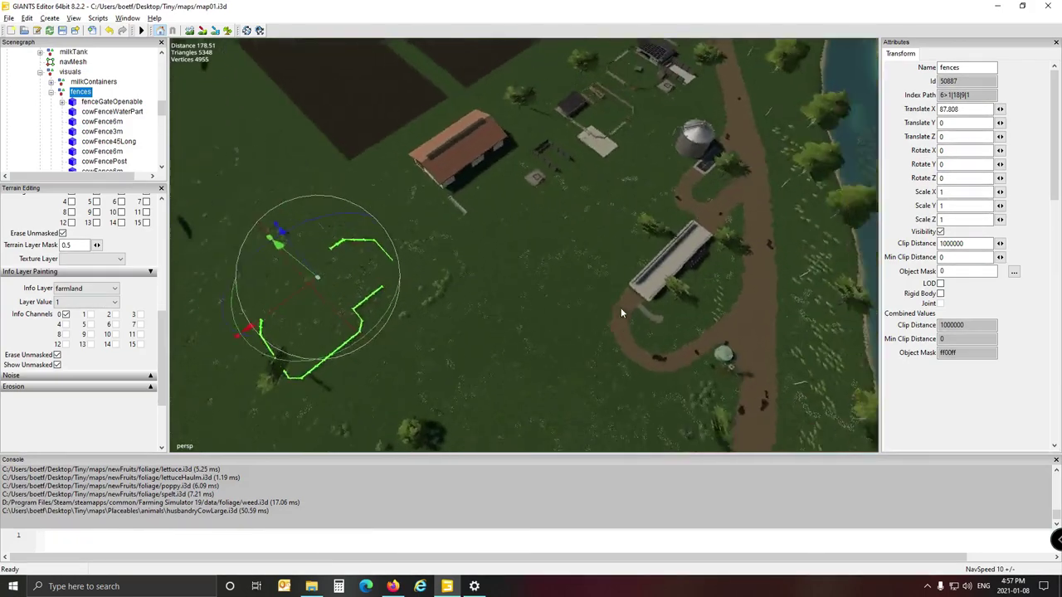
right_click_drag(621, 308, 608, 288)
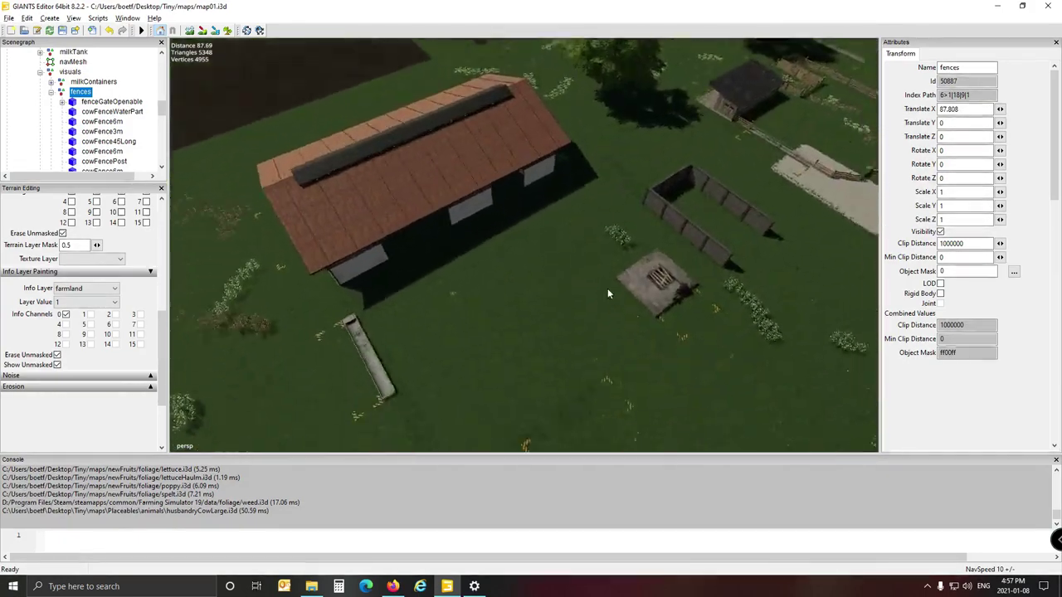
left_click_drag(608, 290, 666, 299, "alt")
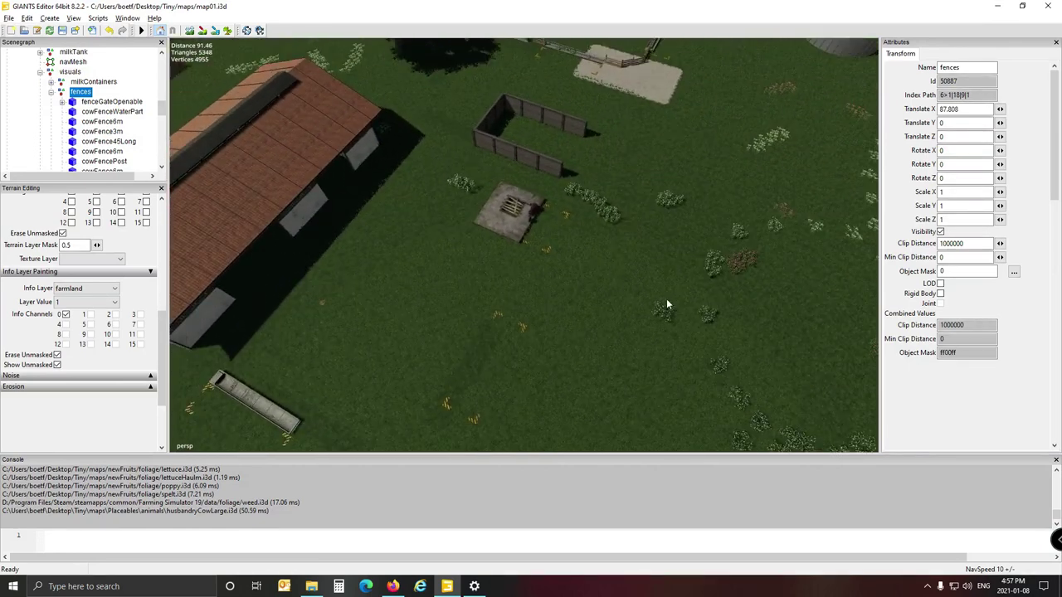
left_click(505, 217)
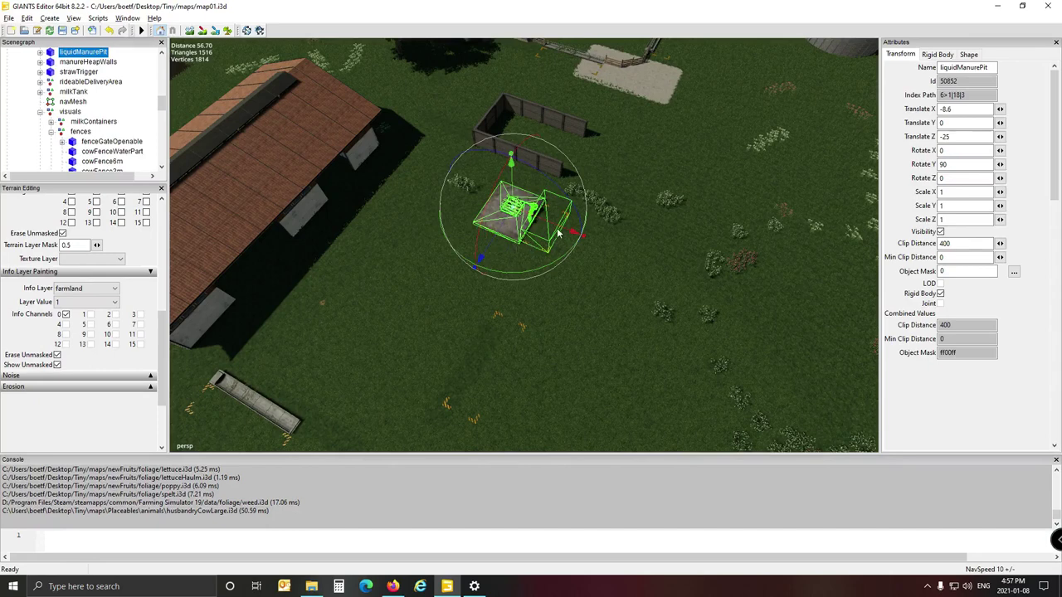
scroll(636, 274, "down", 5)
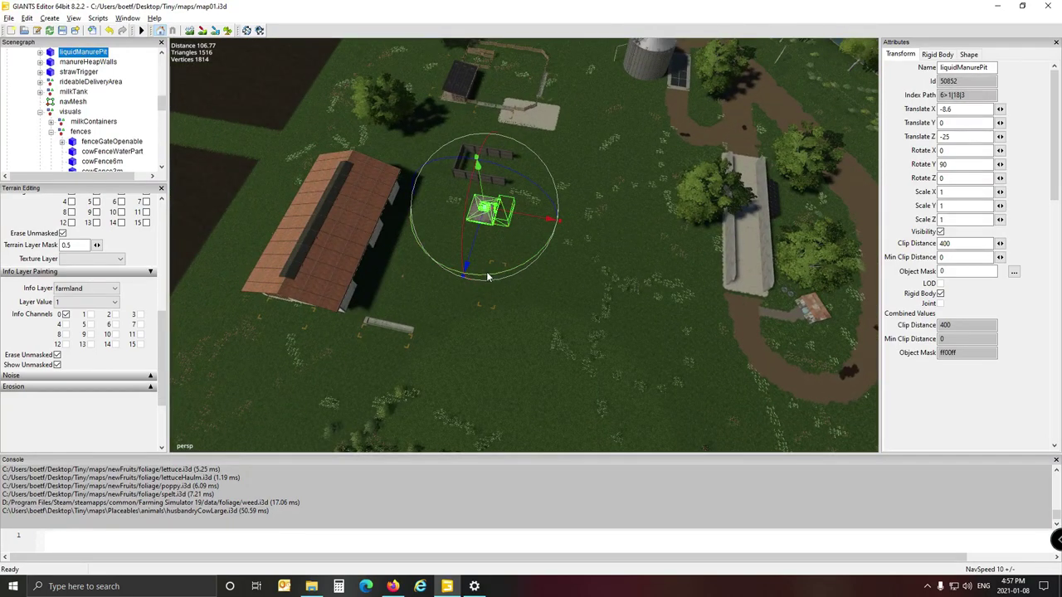
left_click_drag(488, 277, 661, 293)
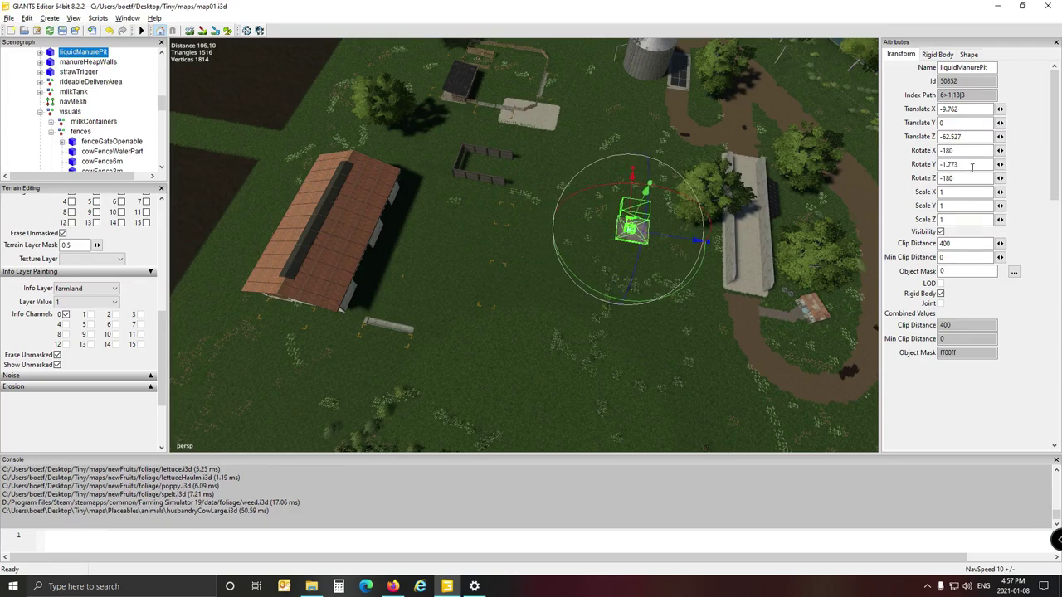
left_click_drag(972, 166, 913, 179)
type("0")
Shift liquidManurePit along the X axis to about -27.3, onto the grass between the bunker silo and the horse pen
left_click_drag(660, 286, 484, 345, "alt")
scroll(687, 257, "up", 4)
scroll(459, 346, "down", 4)
scroll(483, 347, "down", 2)
middle_click_drag(484, 349, 482, 345, "alt")
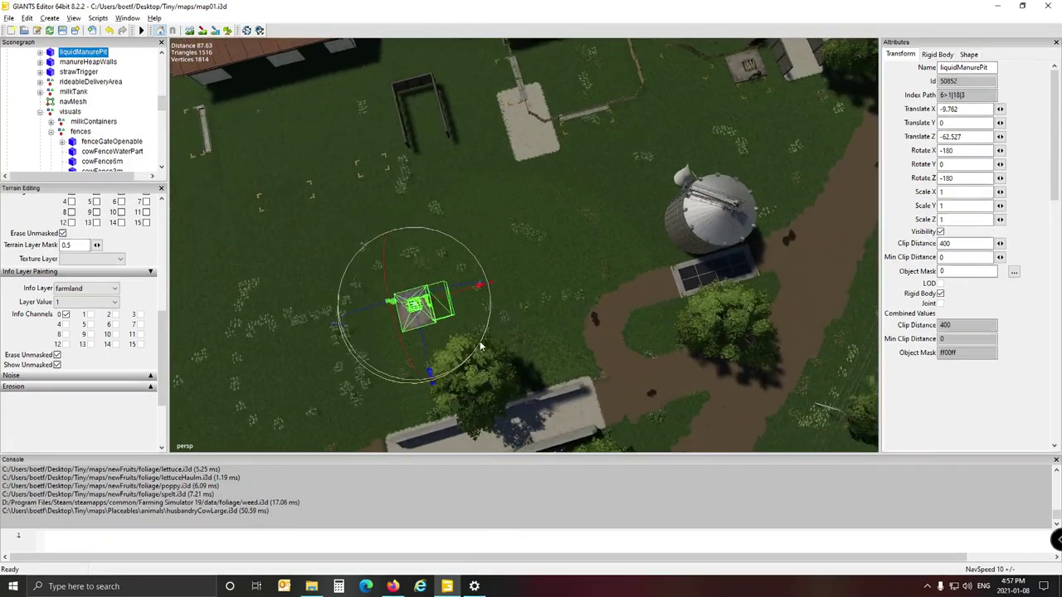
left_click_drag(481, 344, 565, 304, "alt")
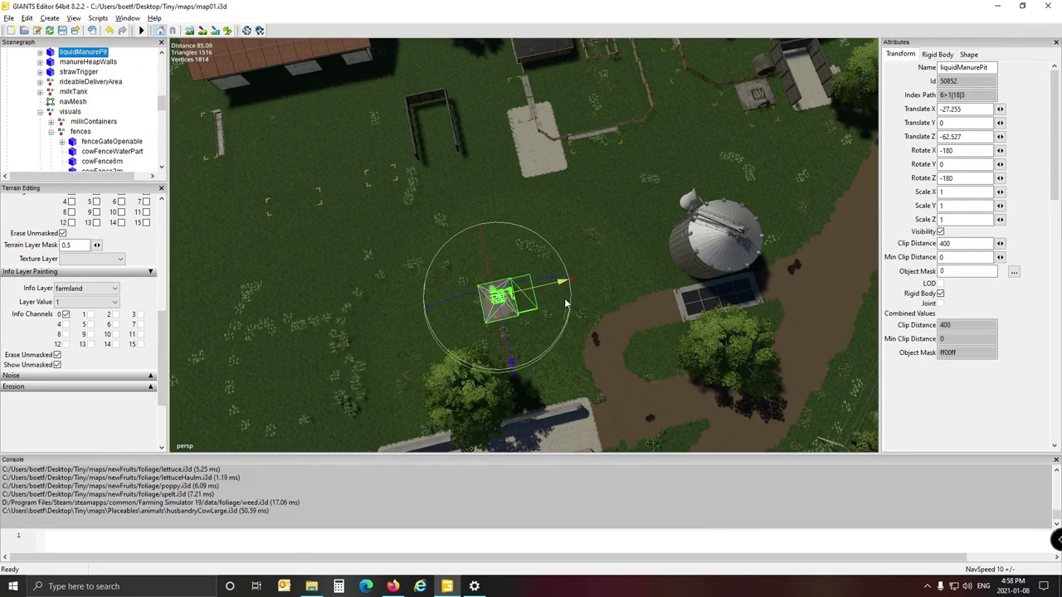
Select the liquid manure warningStripes group left behind in the yard and place it beside the relocated manure pit
left_click(365, 172)
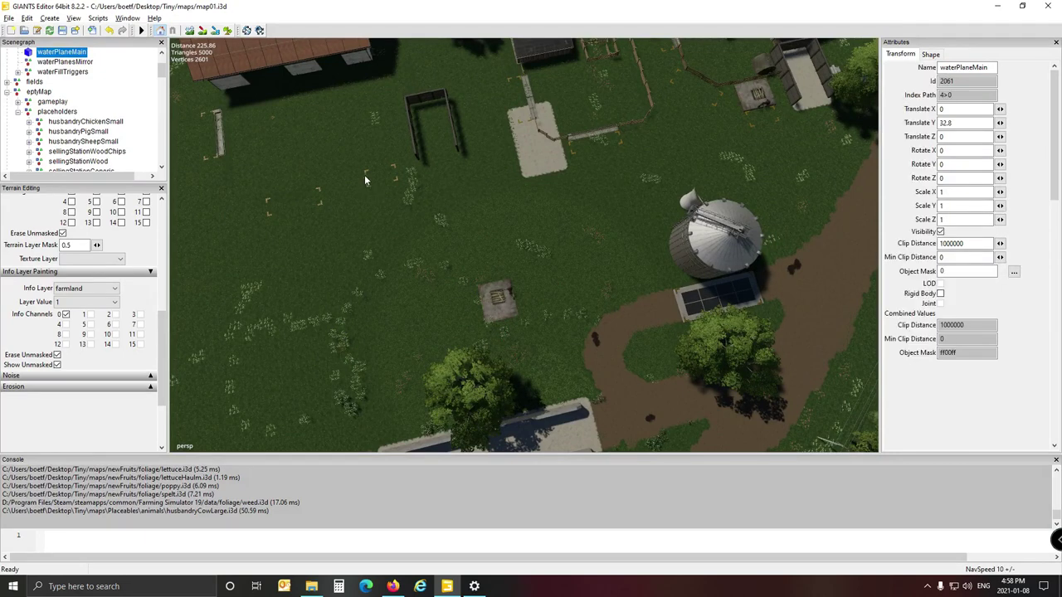
left_click(364, 171)
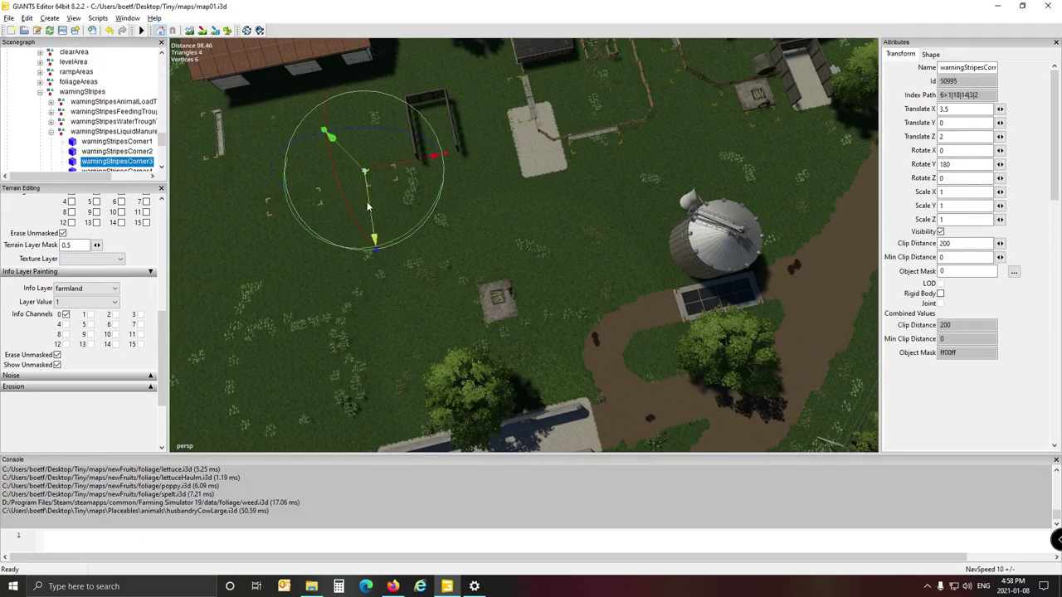
left_click(109, 132)
left_click(51, 132)
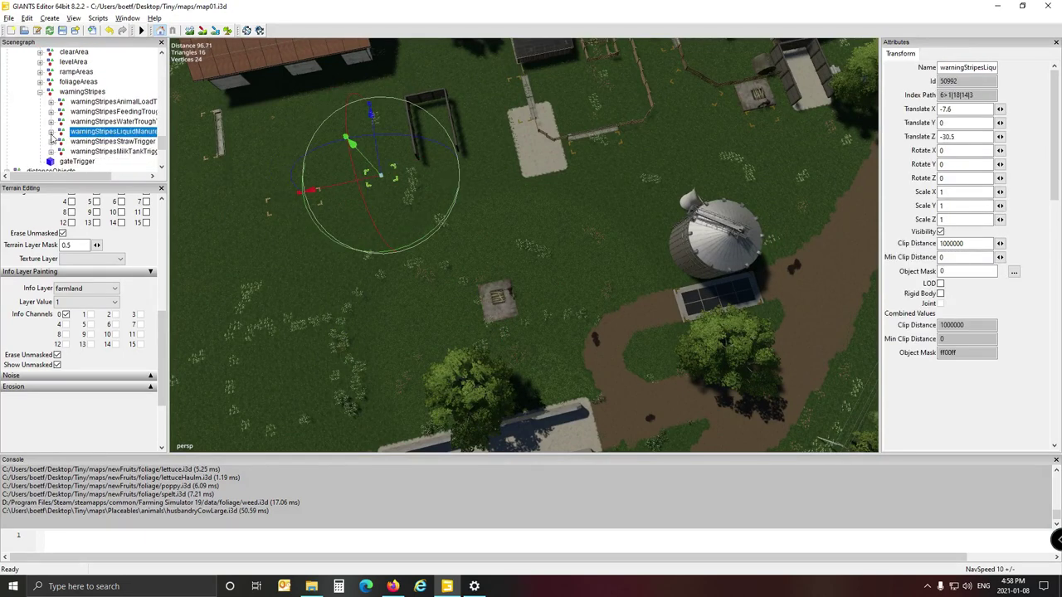
key("ctrl+b")
left_click(526, 298)
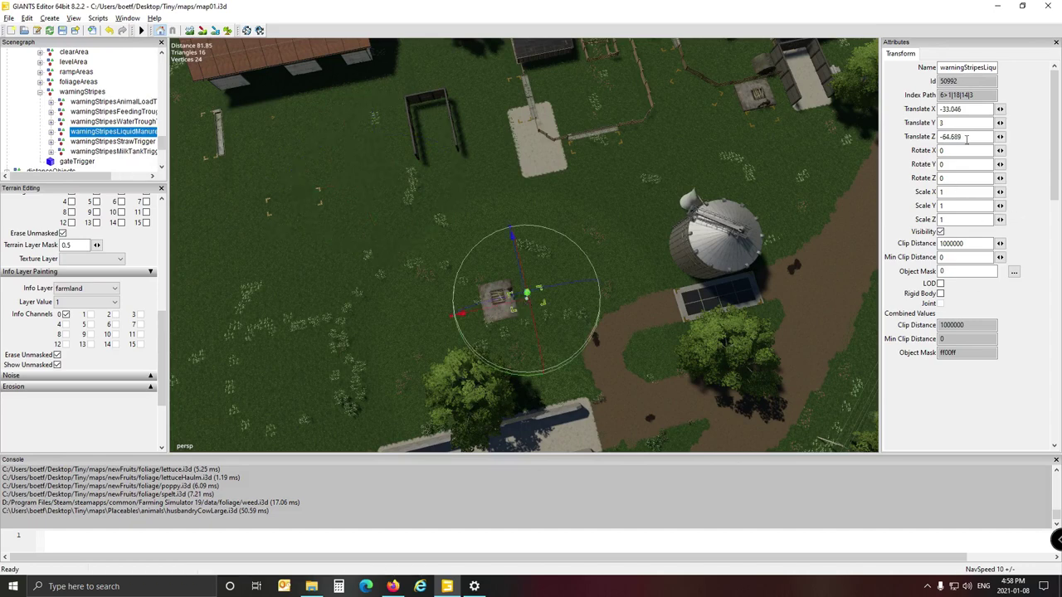
Set the liquid manure warning stripes' Rotate Y to 90 and nudge them to X -33.408, Z -63.924
double_click(943, 165)
type("90")
key("Return")
left_click_drag(538, 353, 536, 347)
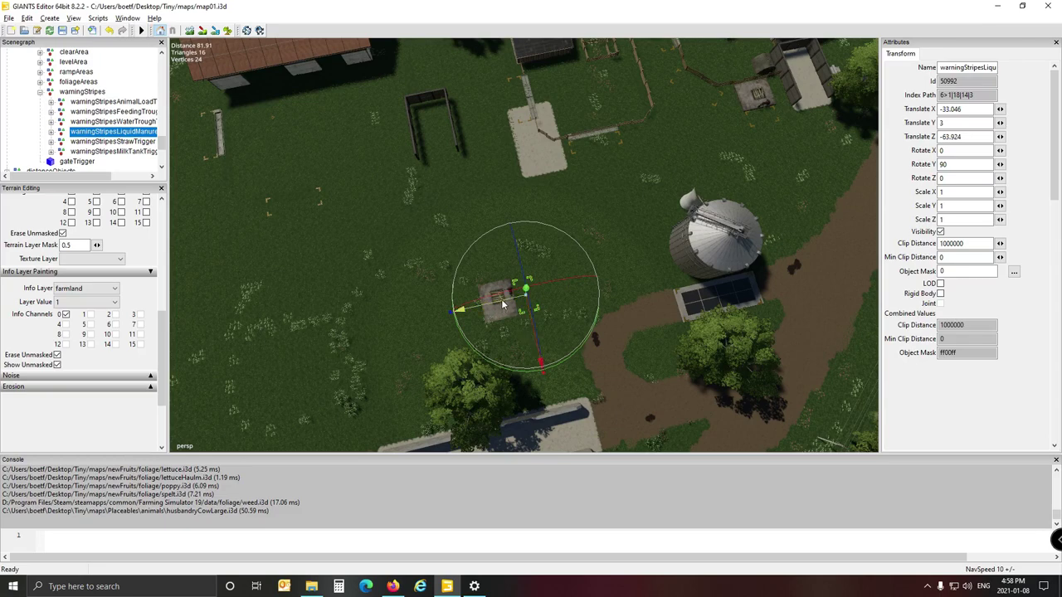
left_click_drag(502, 309, 505, 309)
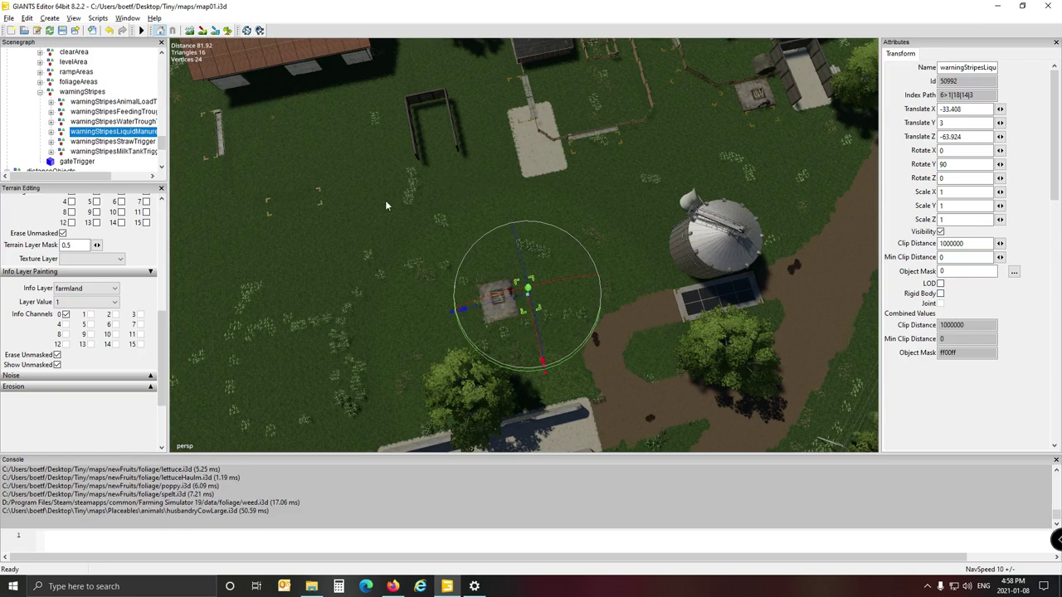
Move manureHeapWalls to Translate Z -50.975, next to the manure pit, and rotate them to open toward the farm road
left_click_drag(386, 202, 354, 166, "alt")
scroll(294, 181, "up", 2)
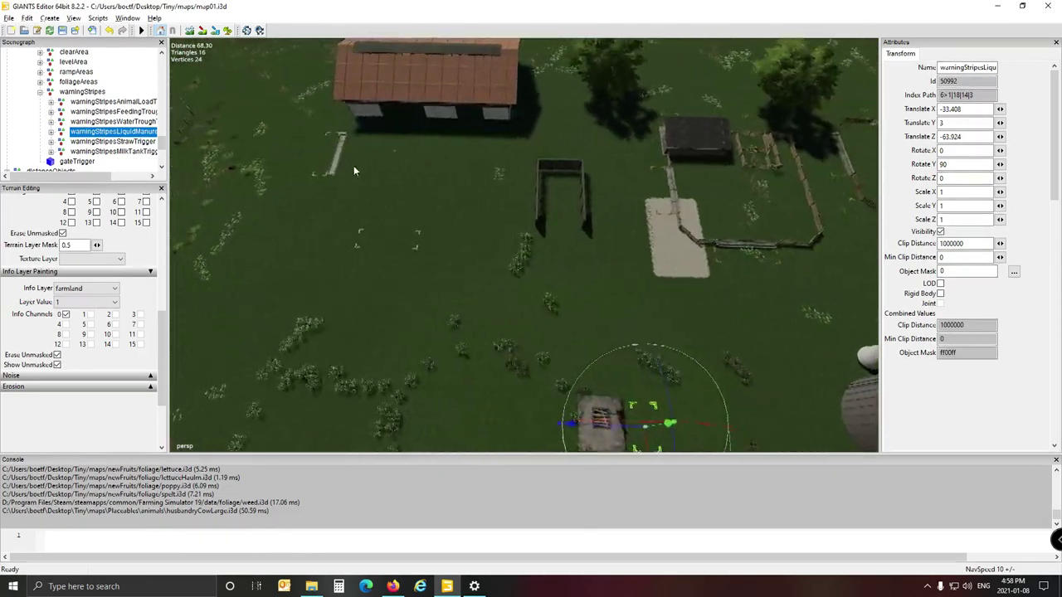
right_click_drag(354, 171, 412, 184)
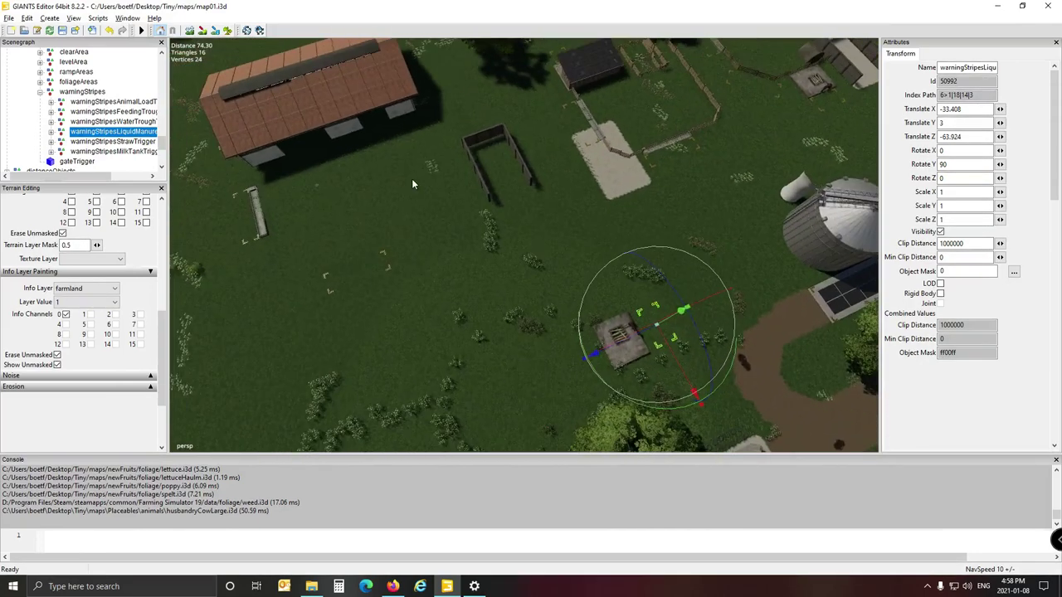
left_click(469, 157)
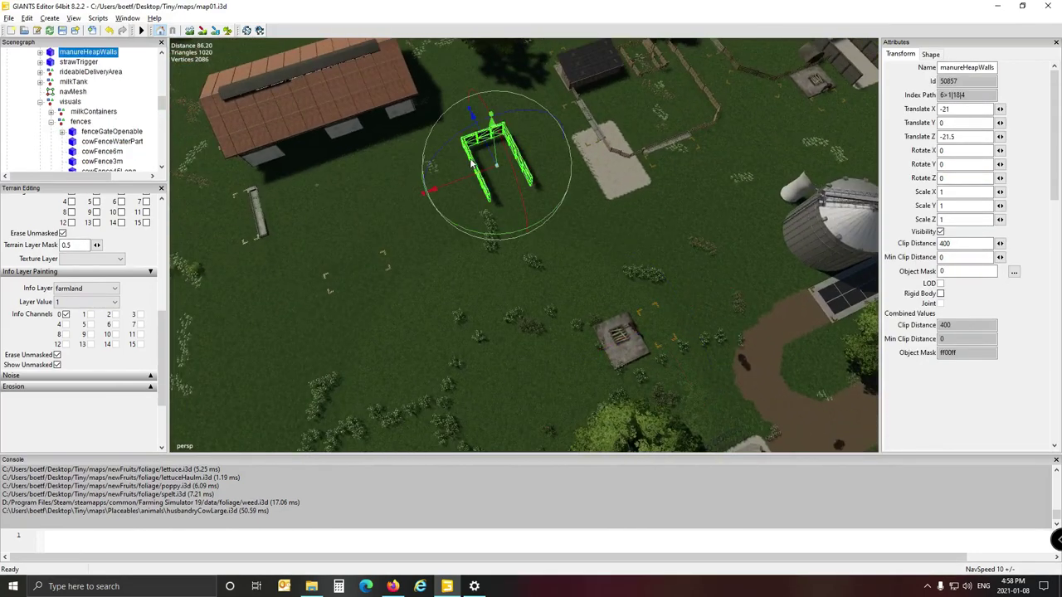
scroll(103, 112, "up", 2)
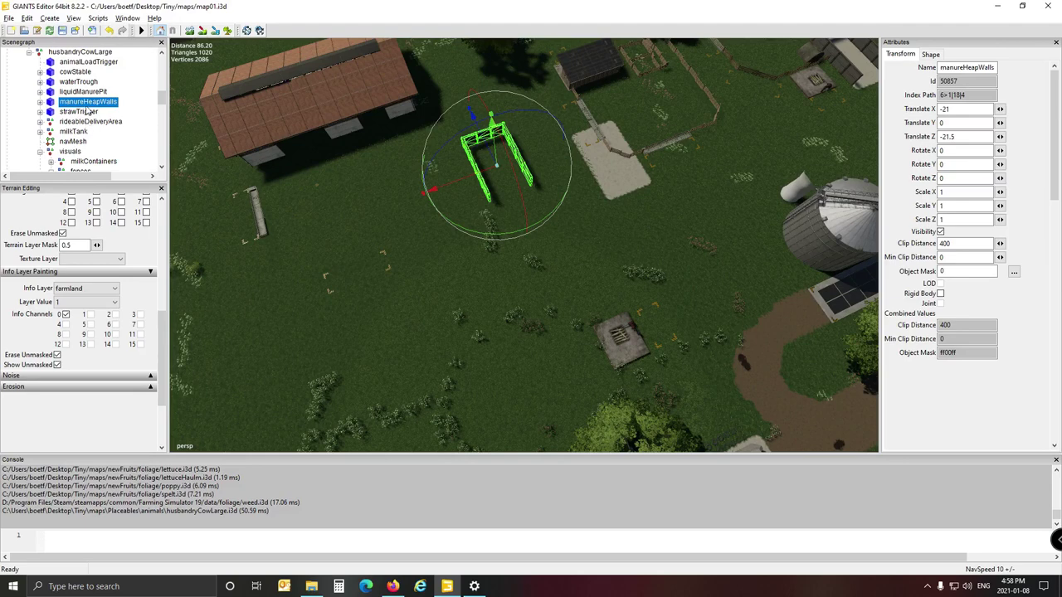
left_click(89, 93)
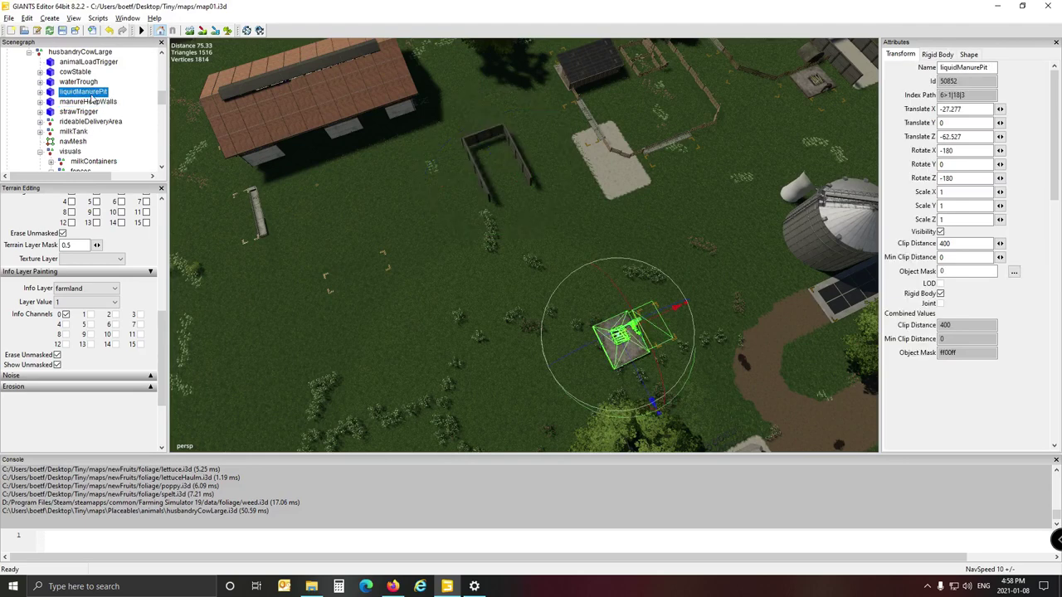
left_click(93, 101)
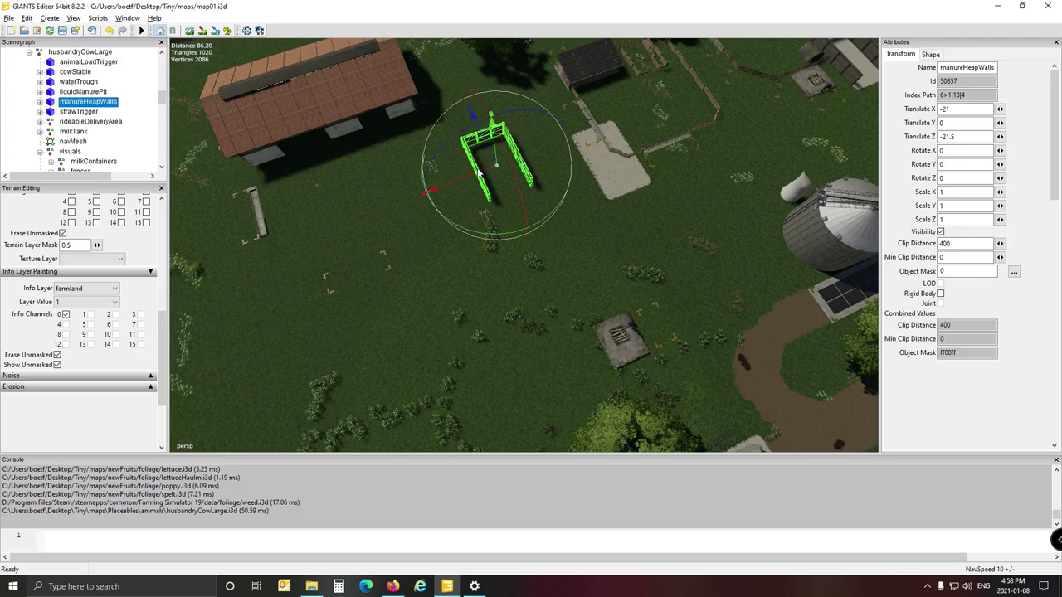
left_click_drag(489, 149, 575, 306)
left_click_drag(557, 368, 608, 307)
Set manureHeapWalls' Rotate Y to 90 and shift the walls to X -23.041, Z -51.896 beside the manure pit
double_click(970, 166)
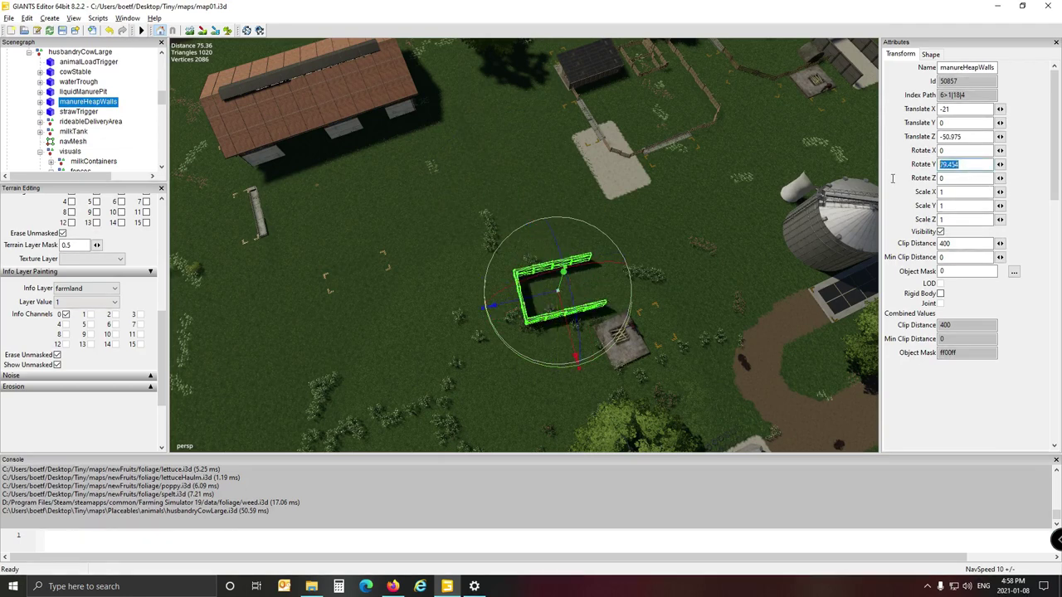
type("90")
key("Return")
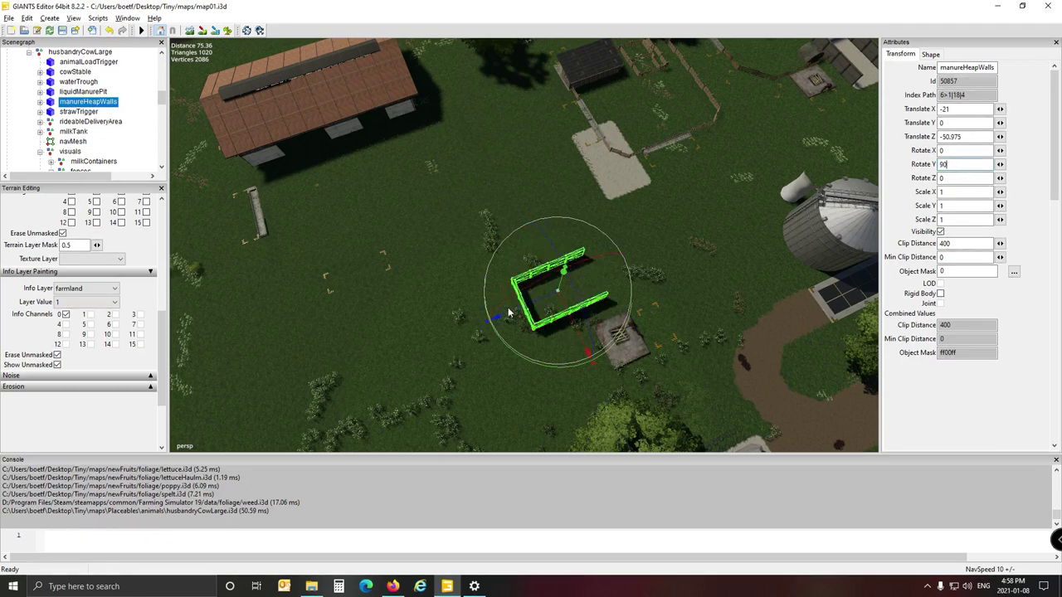
left_click_drag(510, 313, 591, 332)
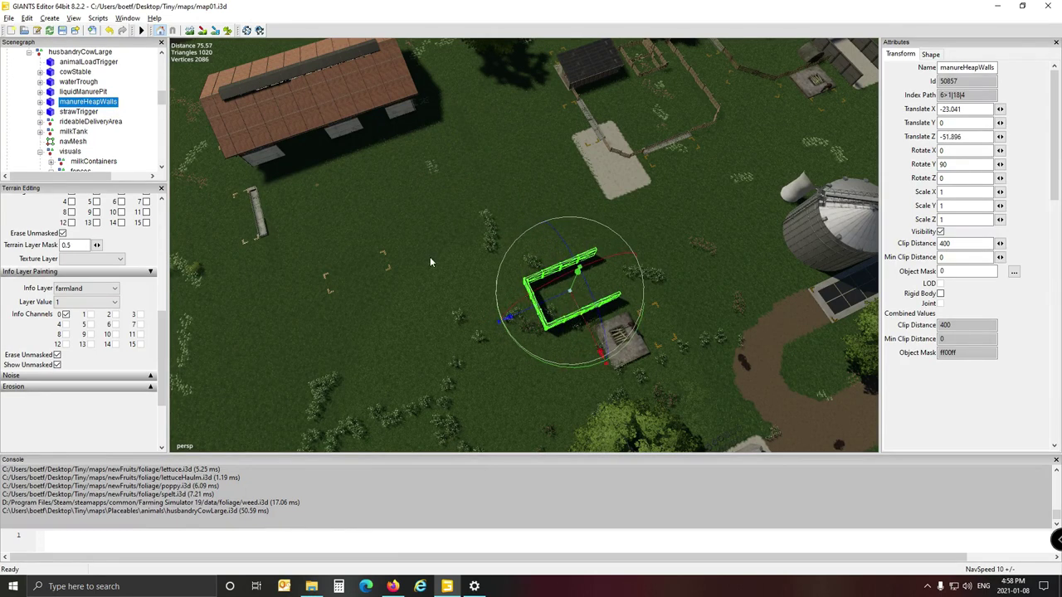
Select the straw trigger in front of the cow barn and examine its location relative to the surrounding yard
left_click_drag(430, 256, 389, 260, "alt")
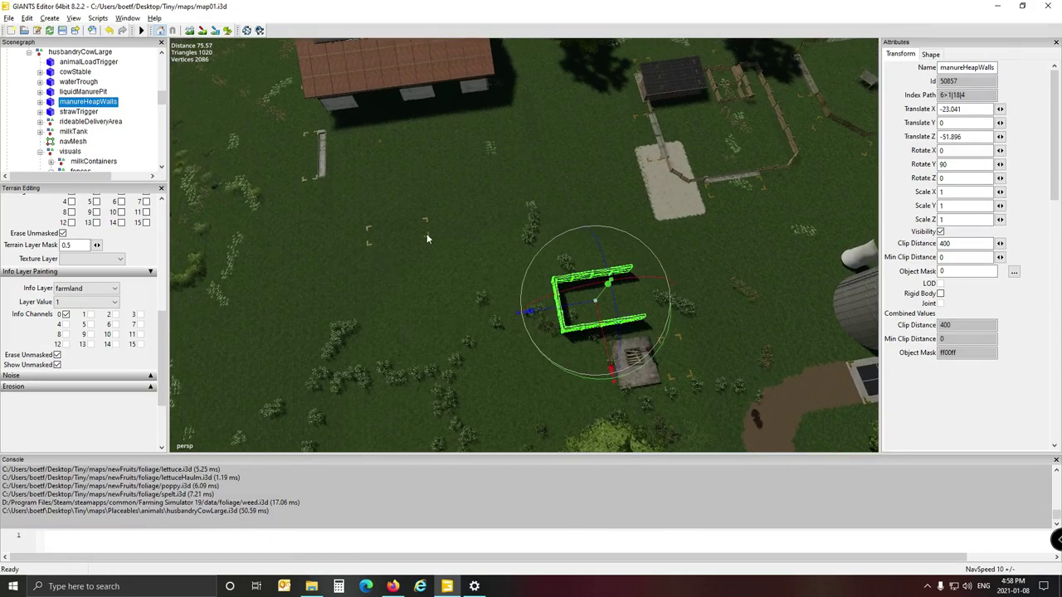
left_click(412, 227)
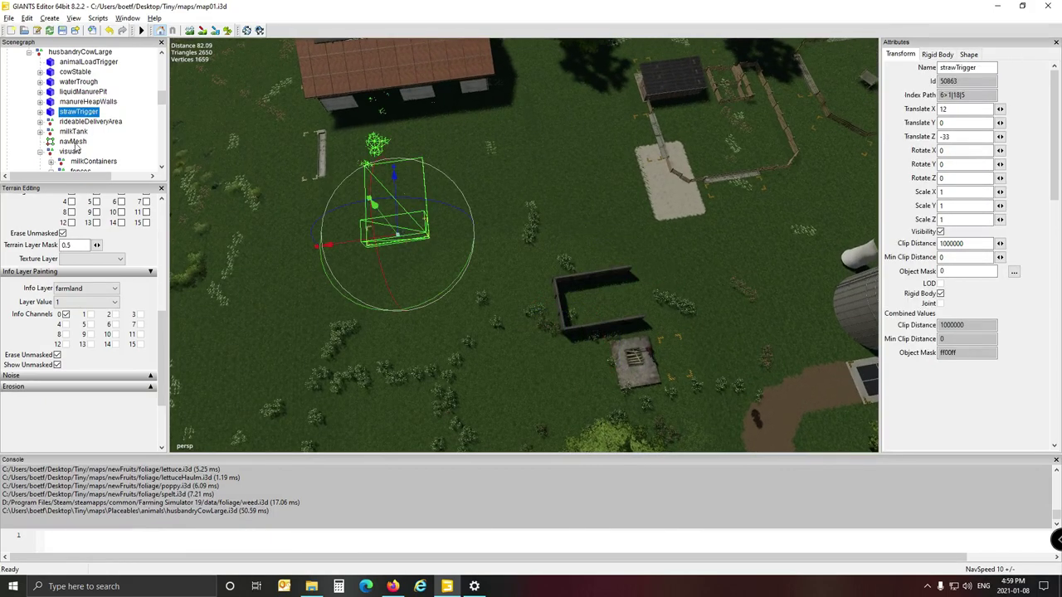
left_click_drag(249, 261, 276, 252, "alt")
scroll(275, 251, "down", 5)
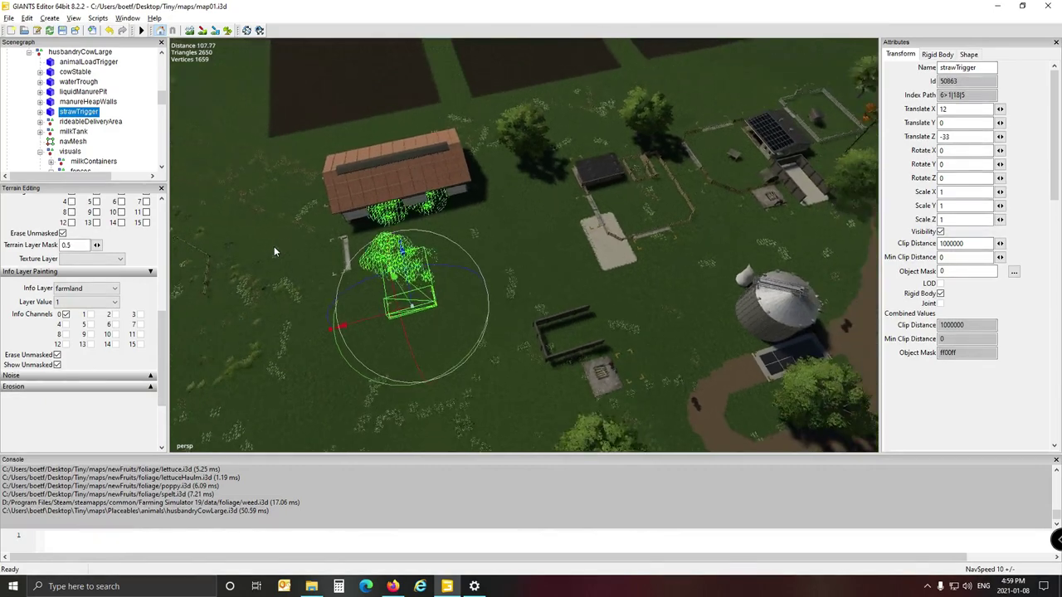
right_click_drag(274, 246, 341, 286)
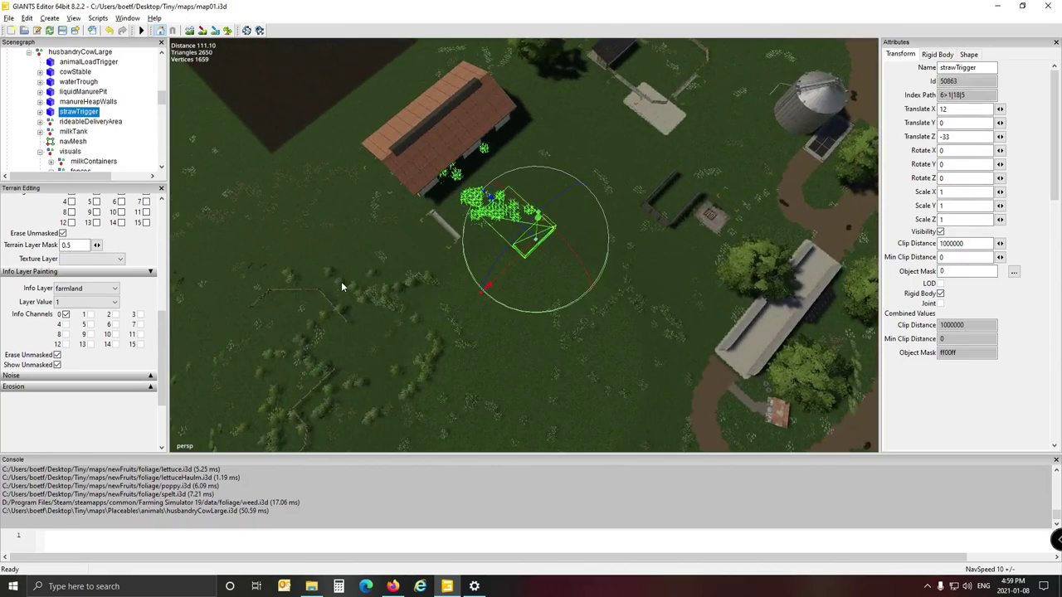
scroll(341, 286, "up", 5)
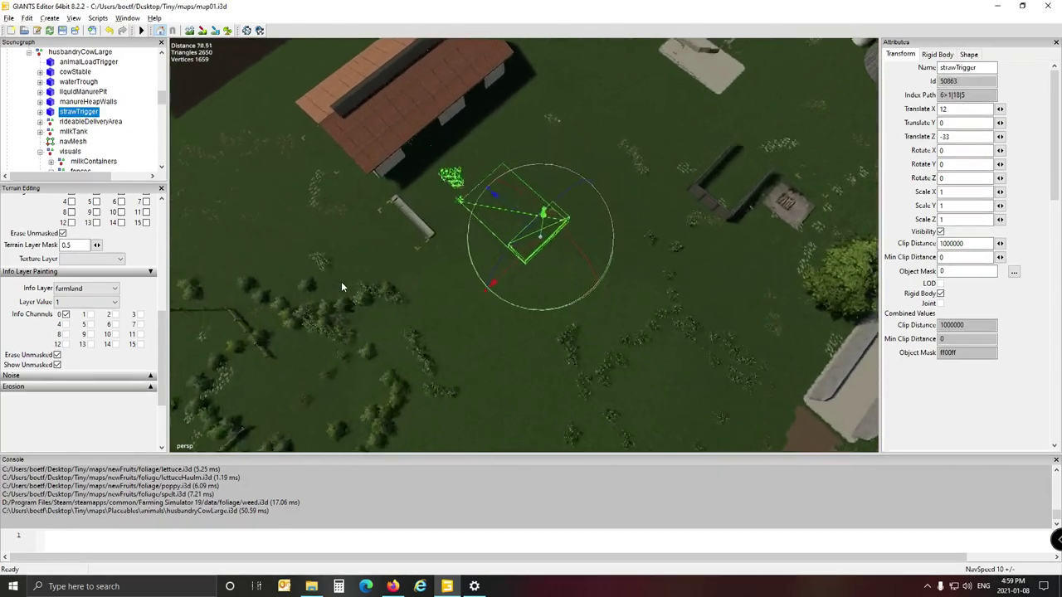
scroll(341, 287, "up", 3)
right_click_drag(341, 286, 383, 261)
scroll(363, 253, "down", 2)
left_click_drag(383, 261, 355, 236, "alt")
scroll(355, 236, "down", 2)
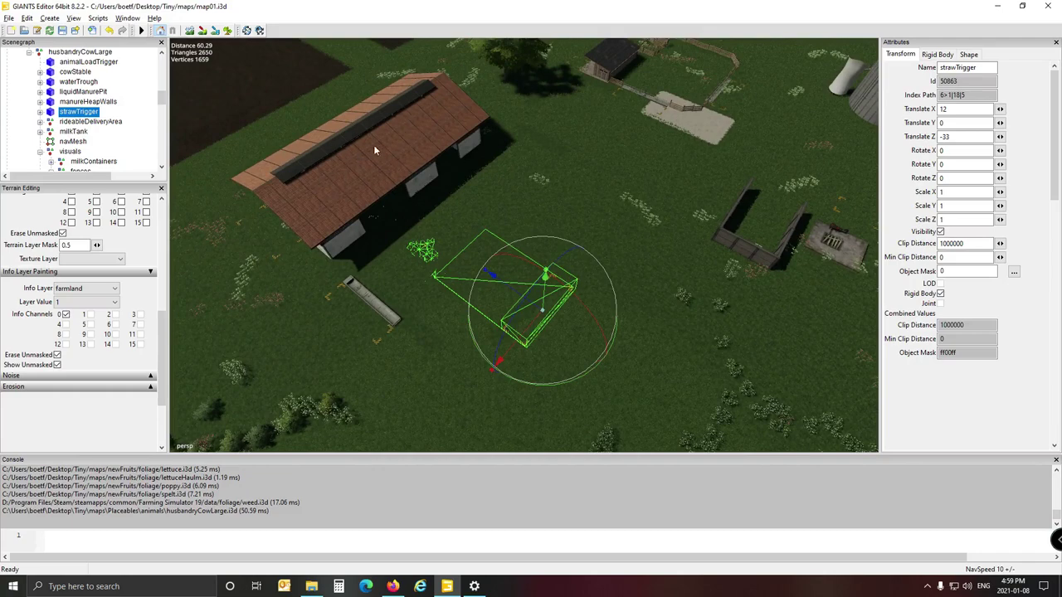
left_click_drag(417, 235, 462, 238, "alt")
scroll(445, 233, "down", 2)
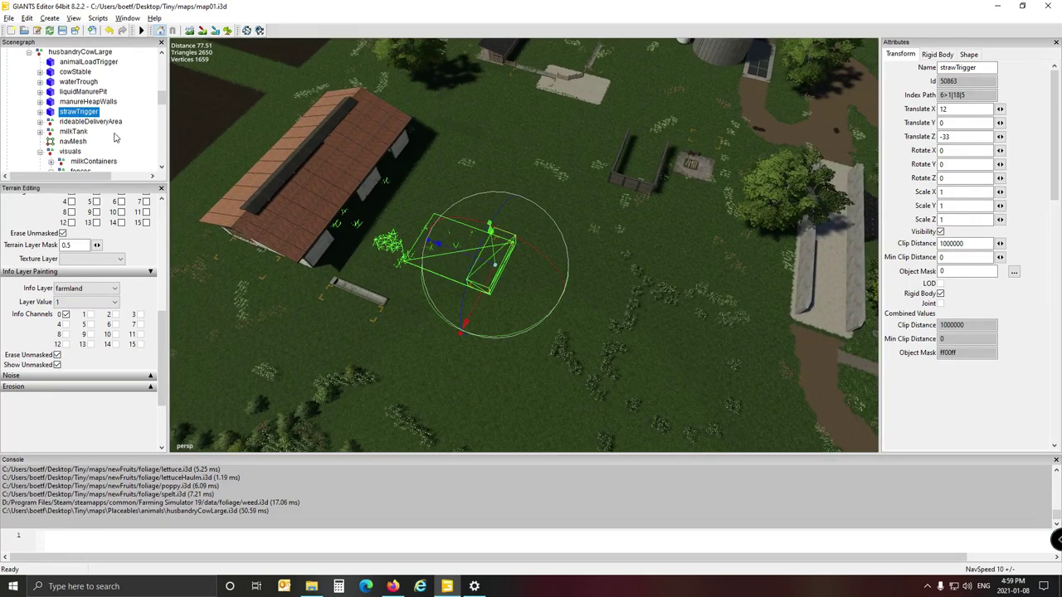
Expand strawTrigger and inspect which areas its exactFillRootNode and strawPlanes children cover
left_click(40, 112)
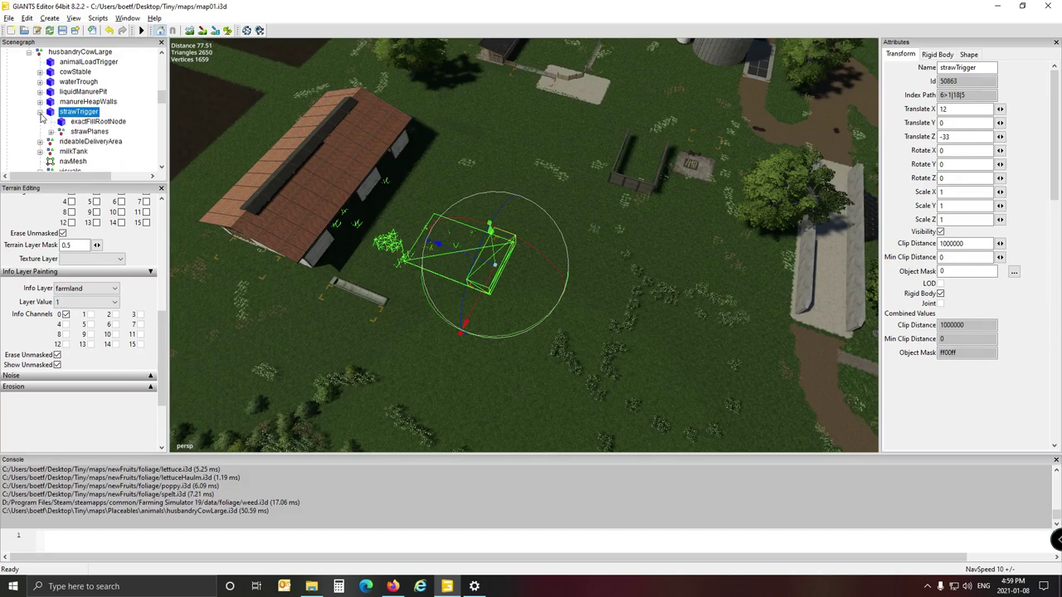
left_click(97, 122)
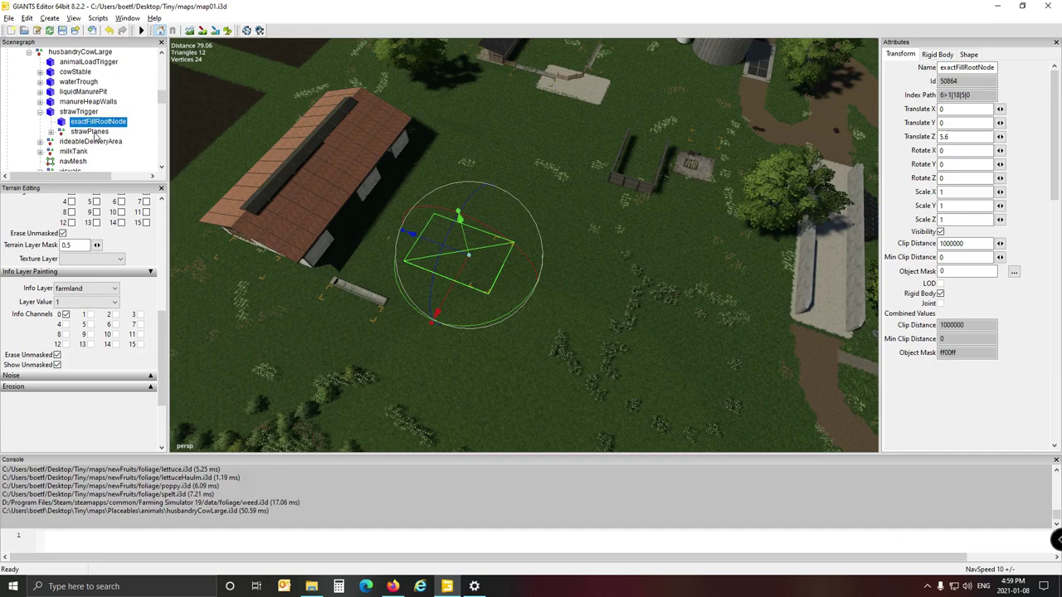
left_click(91, 132)
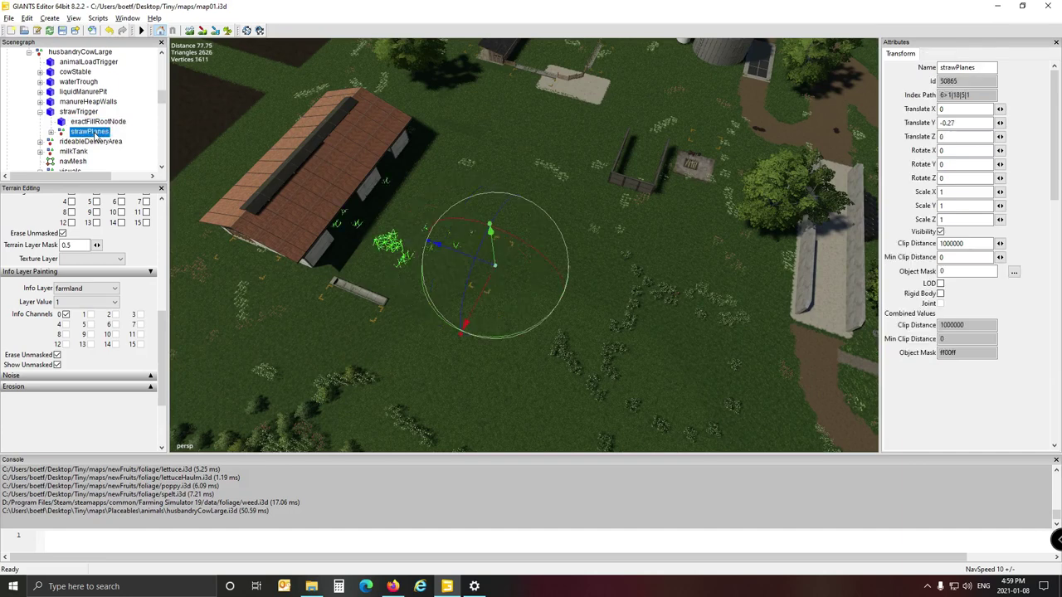
left_click(95, 122)
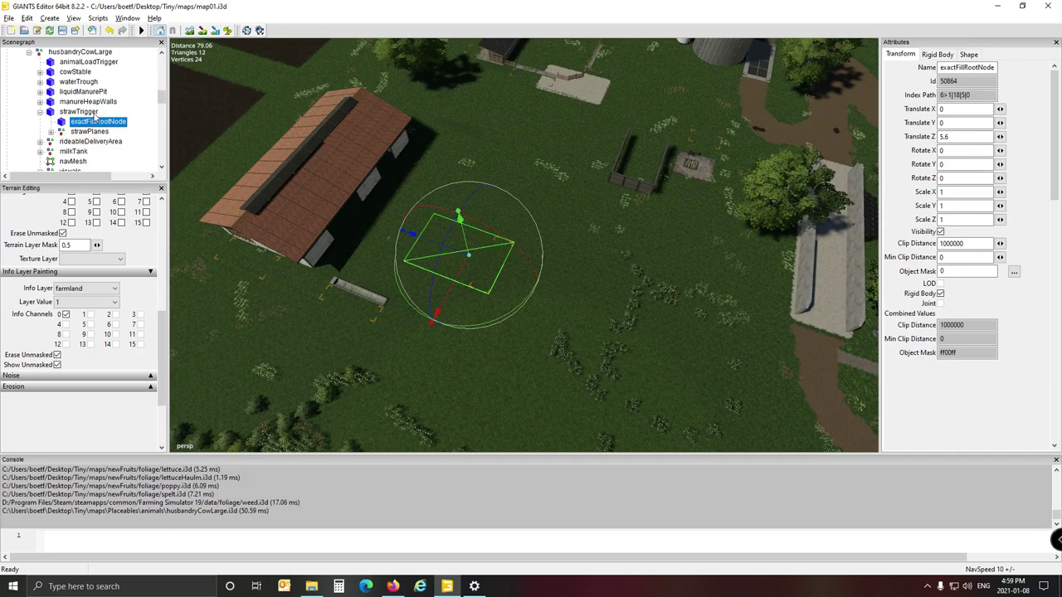
left_click(94, 114)
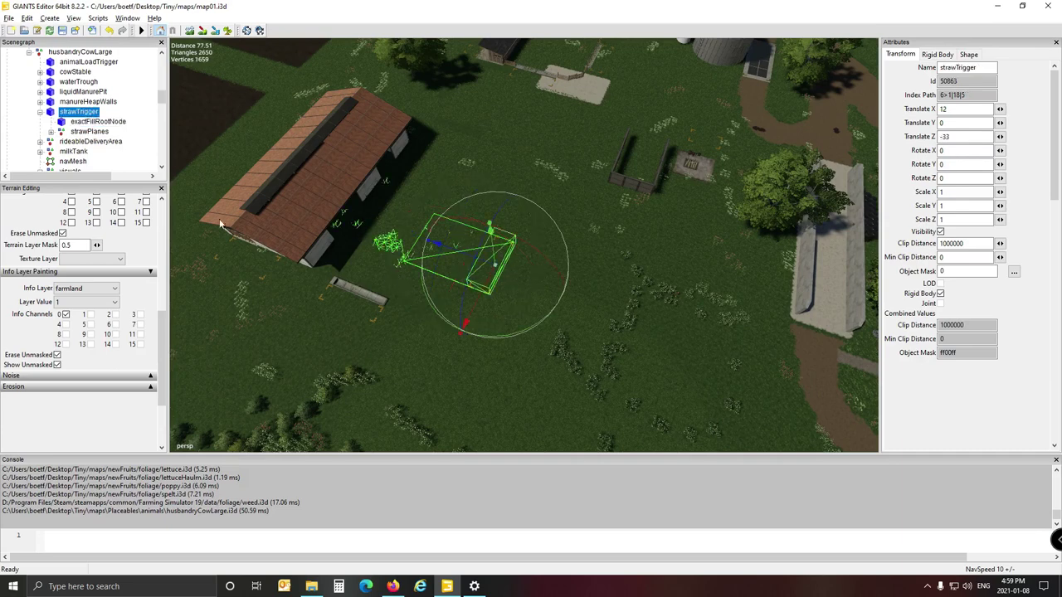
Move the whole strawTrigger away from the barn toward the farm road, to about Translate Z -81.702
scroll(77, 117, "down", 1)
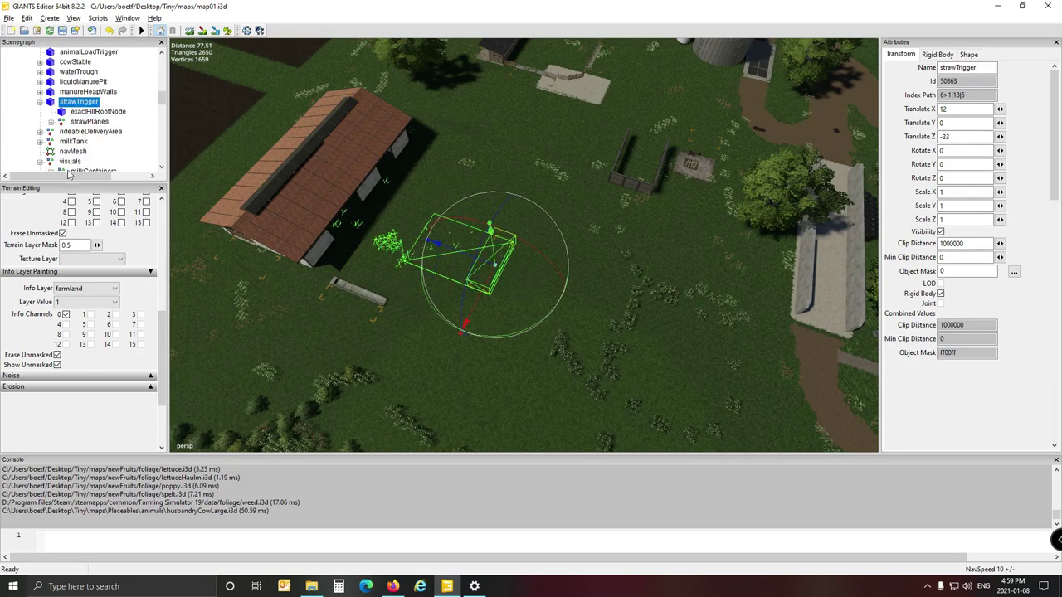
scroll(76, 138, "down", 2)
scroll(76, 138, "up", 2)
left_click(90, 122)
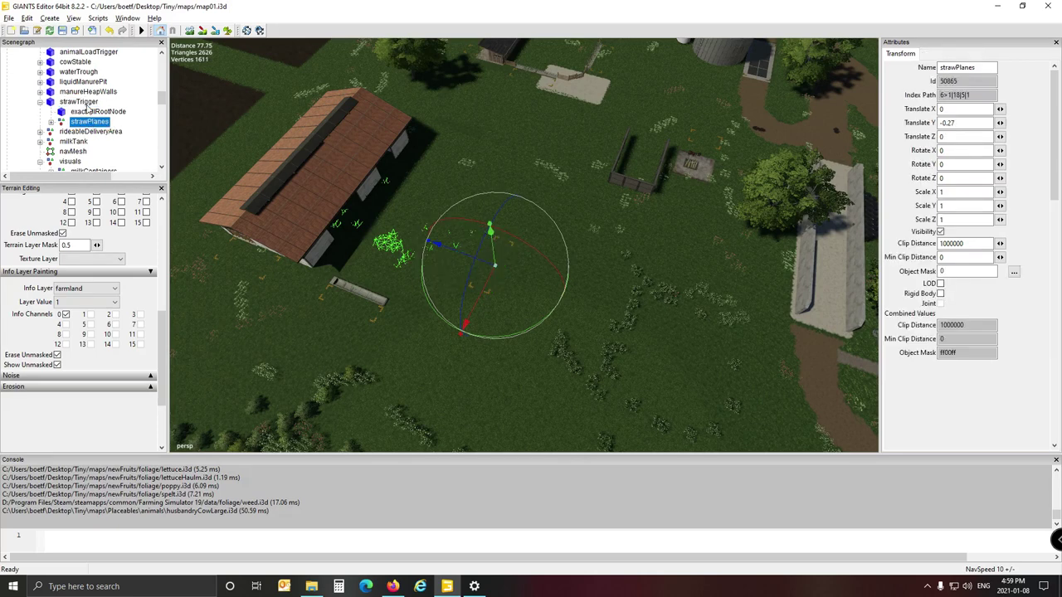
left_click(83, 102)
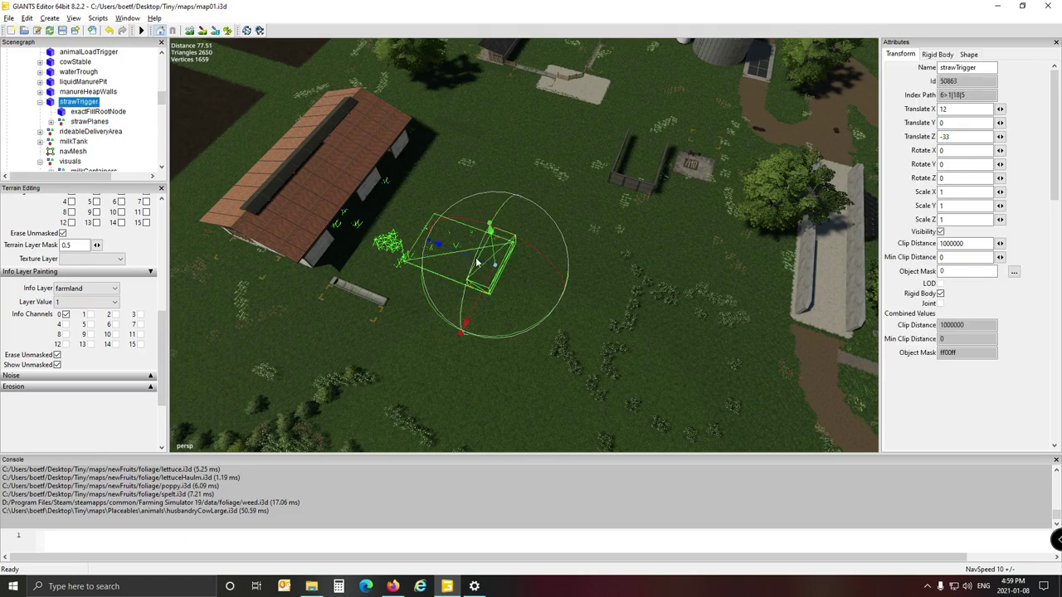
left_click_drag(461, 257, 759, 343)
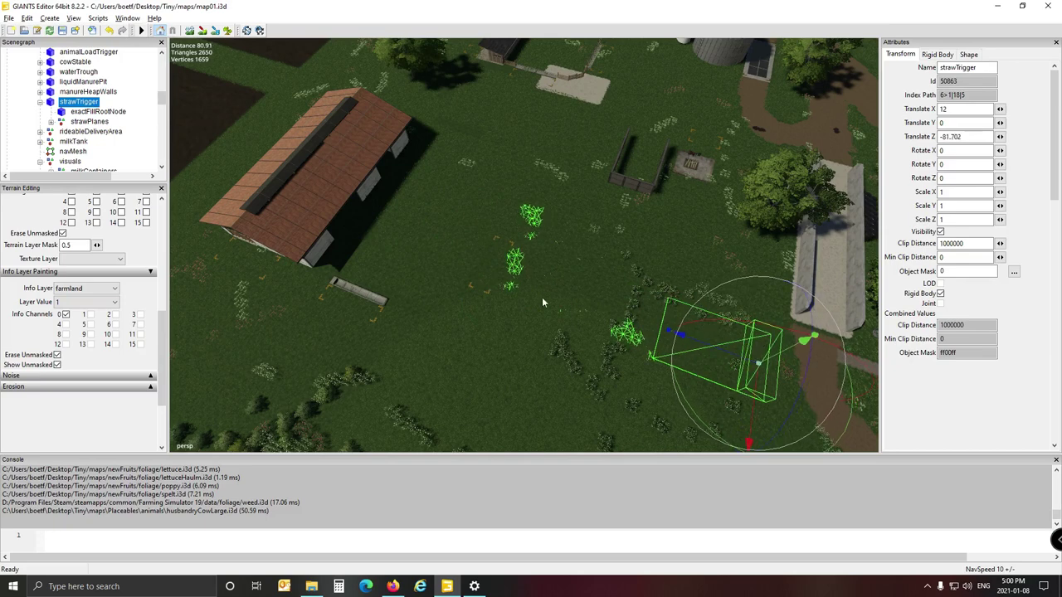
Select the warningStripesStrawTrigger group left behind in the yard and move it to about Translate Z -77.112, near the relocated straw trigger
left_click(469, 284)
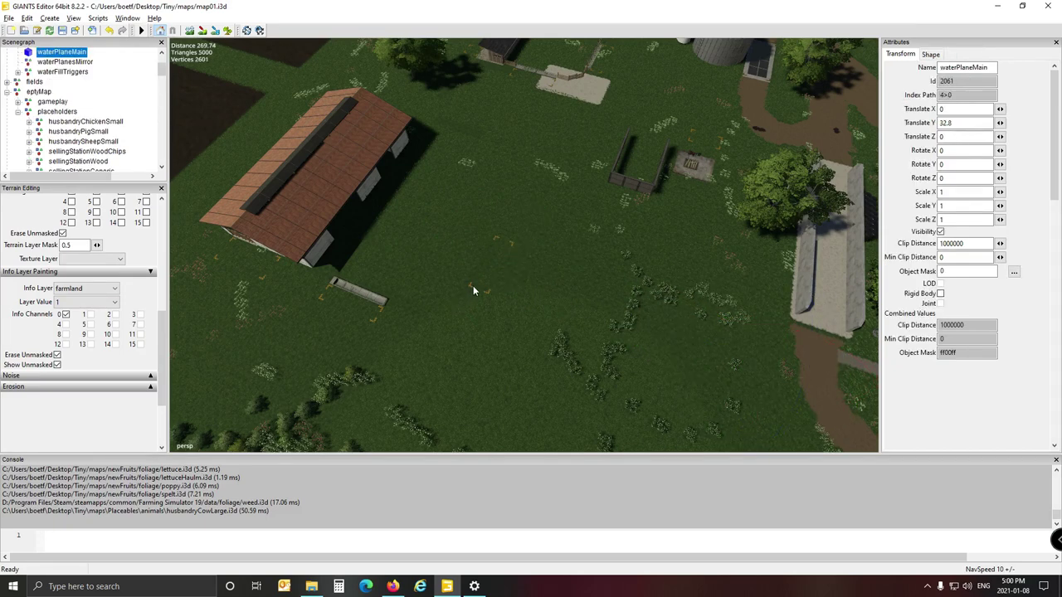
left_click(469, 286)
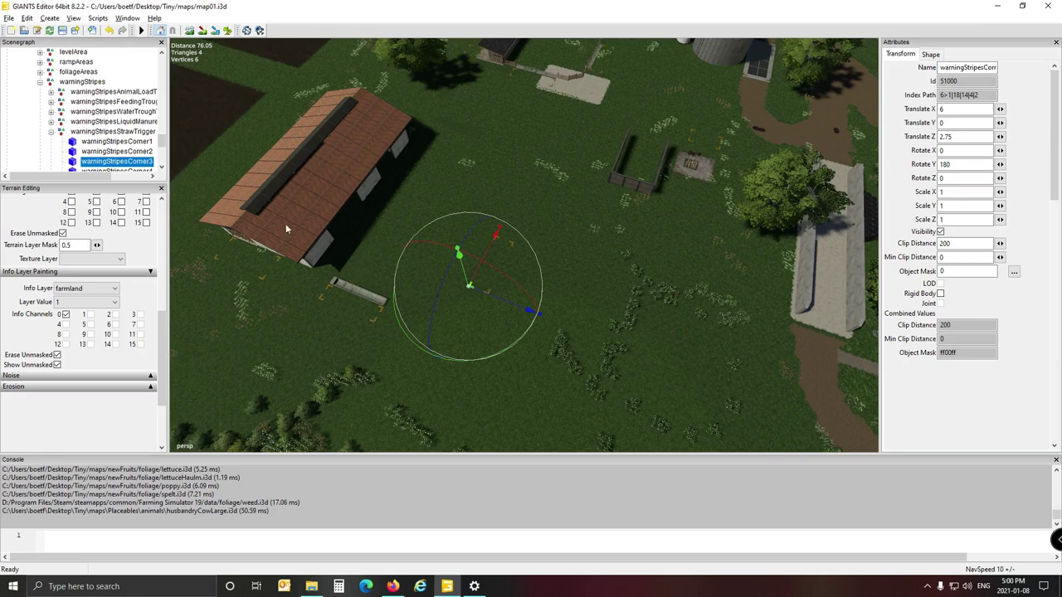
left_click(107, 132)
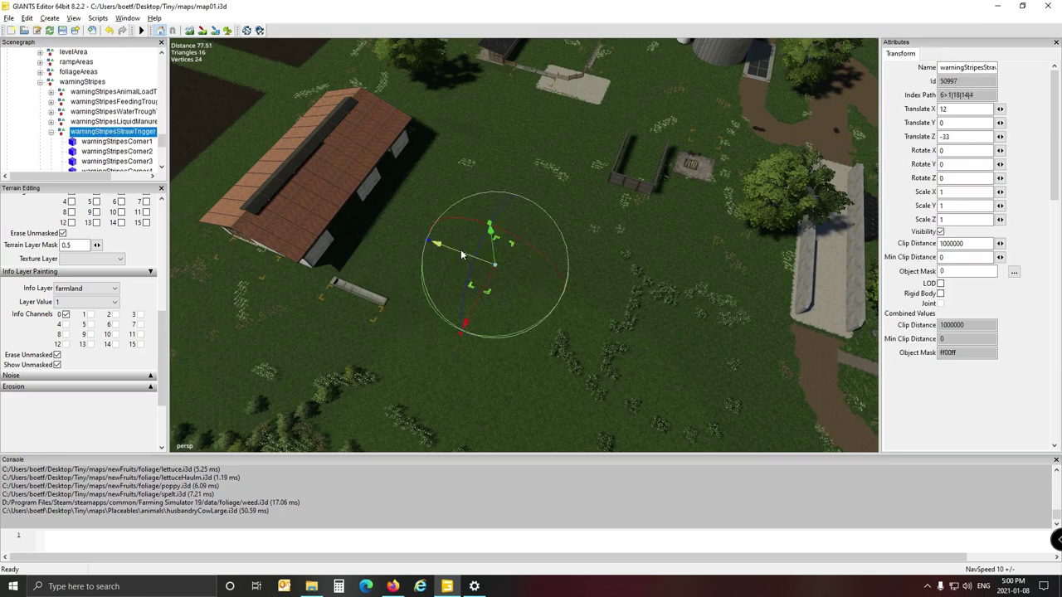
left_click_drag(462, 256, 720, 338)
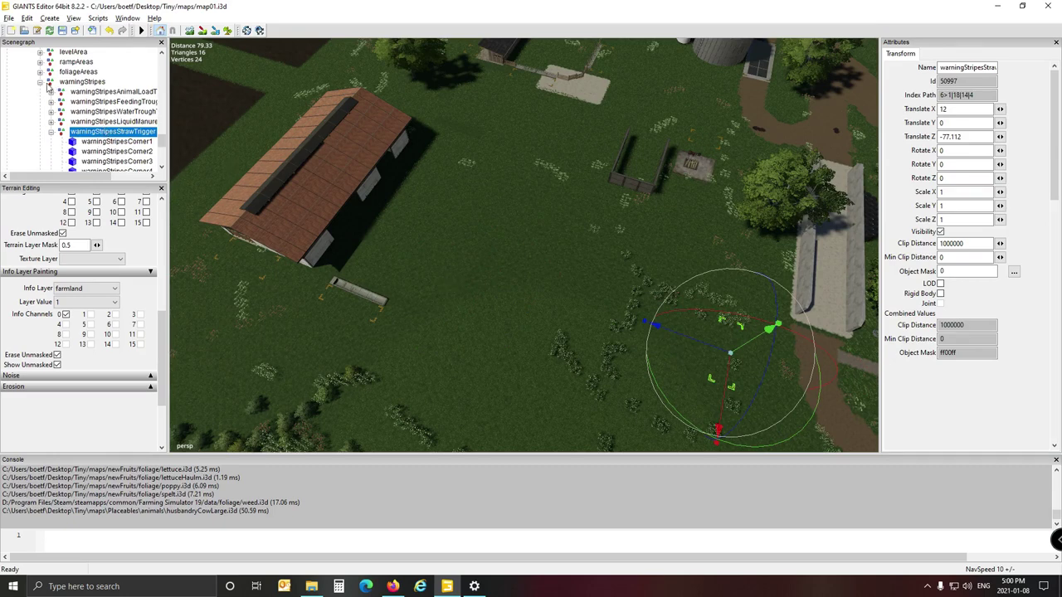
Collapse the fences group, reselect strawTrigger and examine up close how it lines up with its warning stripes
scroll(48, 88, "down", 2)
scroll(72, 145, "down", 8)
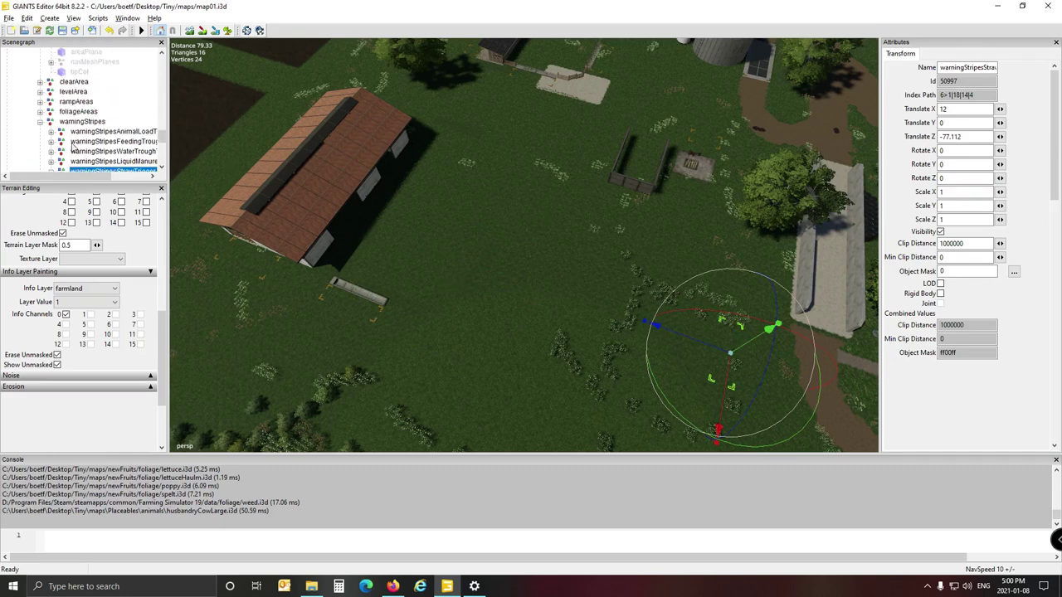
scroll(66, 113, "up", 4)
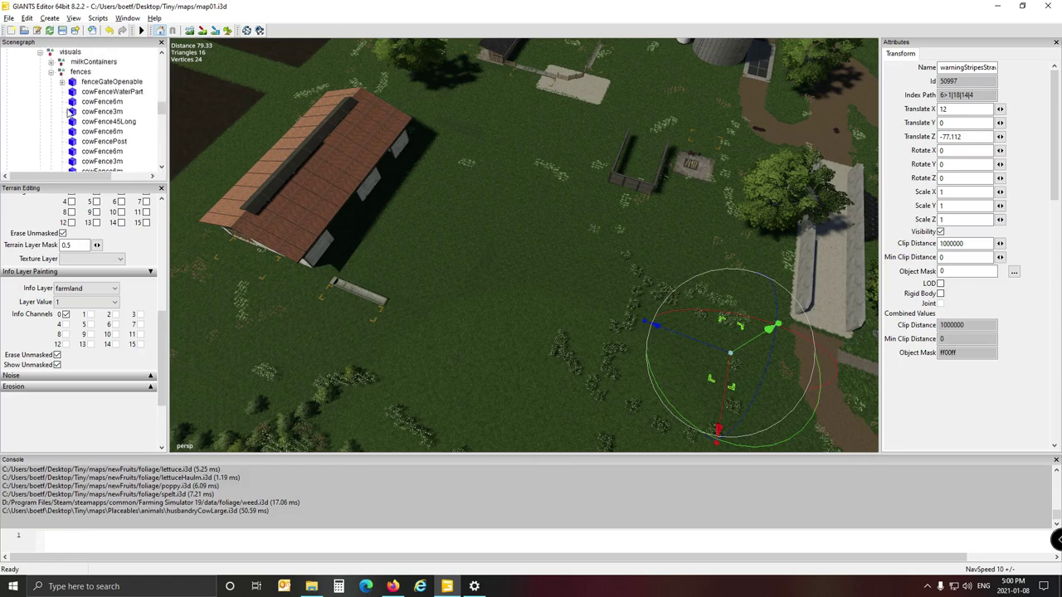
left_click(50, 101)
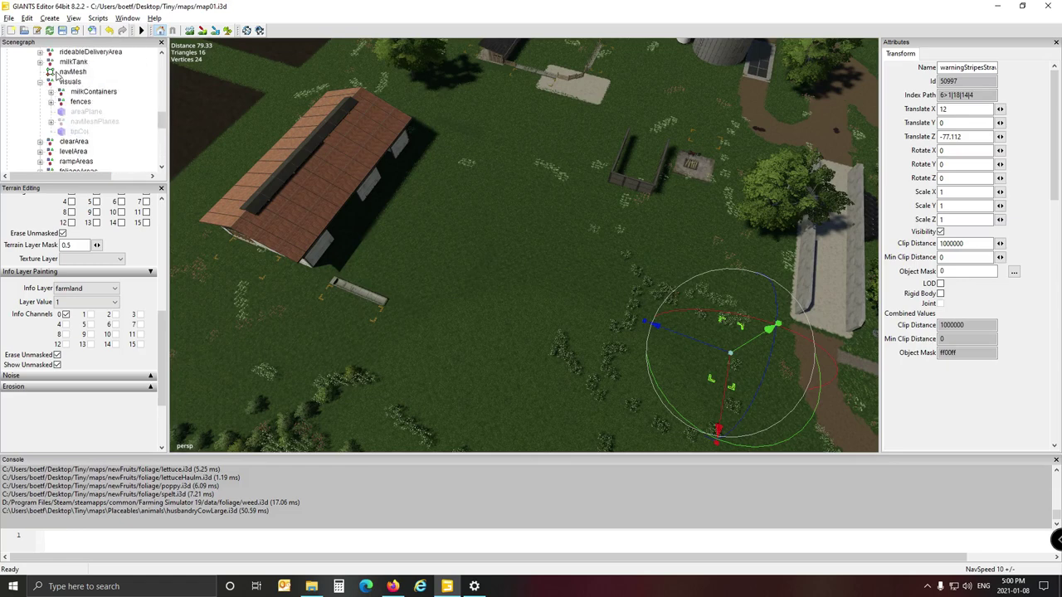
scroll(71, 68, "up", 2)
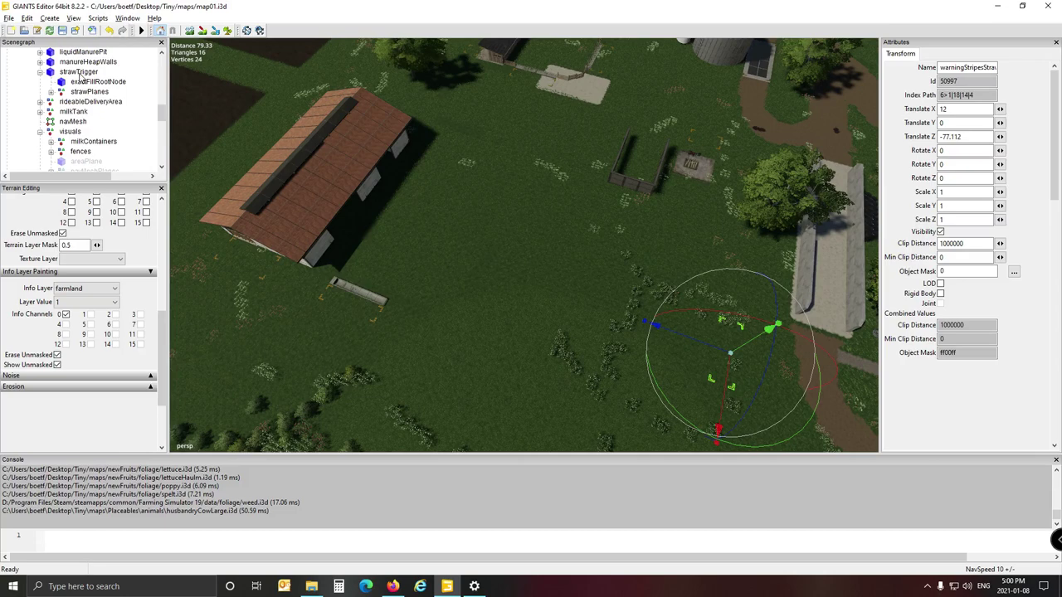
left_click(77, 72)
scroll(77, 83, "up", 2)
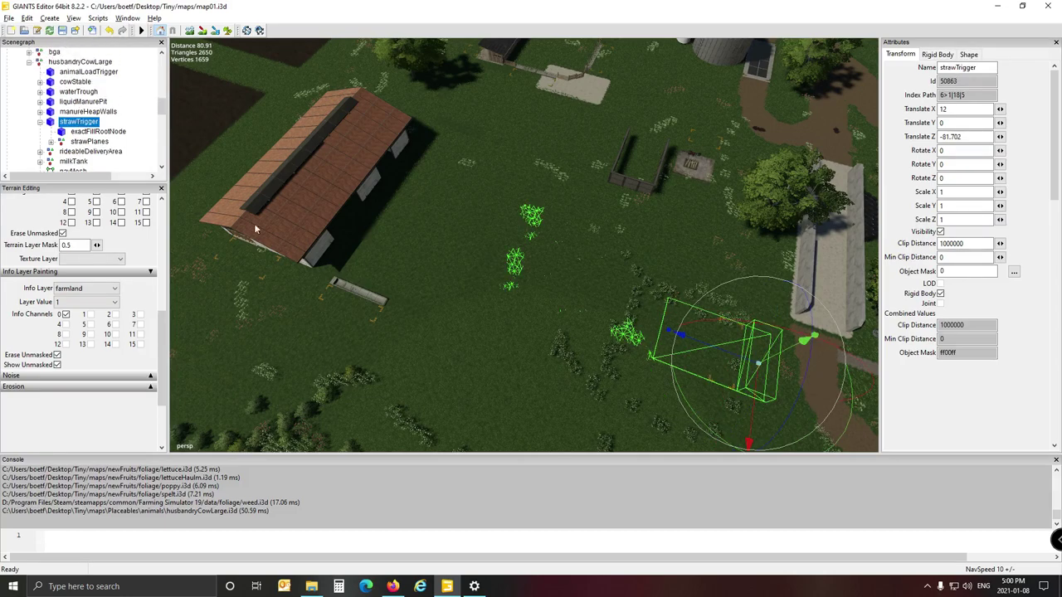
left_click_drag(565, 364, 602, 394, "alt")
scroll(602, 395, "up", 3)
scroll(604, 399, "up", 5)
mouse_move(603, 399)
middle_mouse_down("alt")
mouse_move(619, 393)
mouse_move(608, 386)
middle_mouse_up("alt")
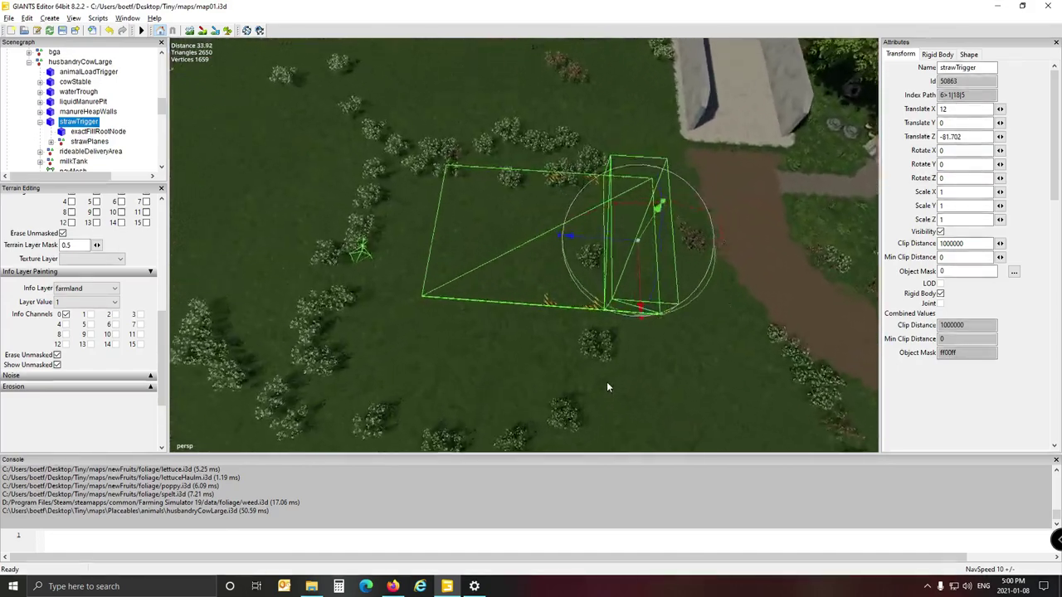
scroll(606, 387, "down", 1)
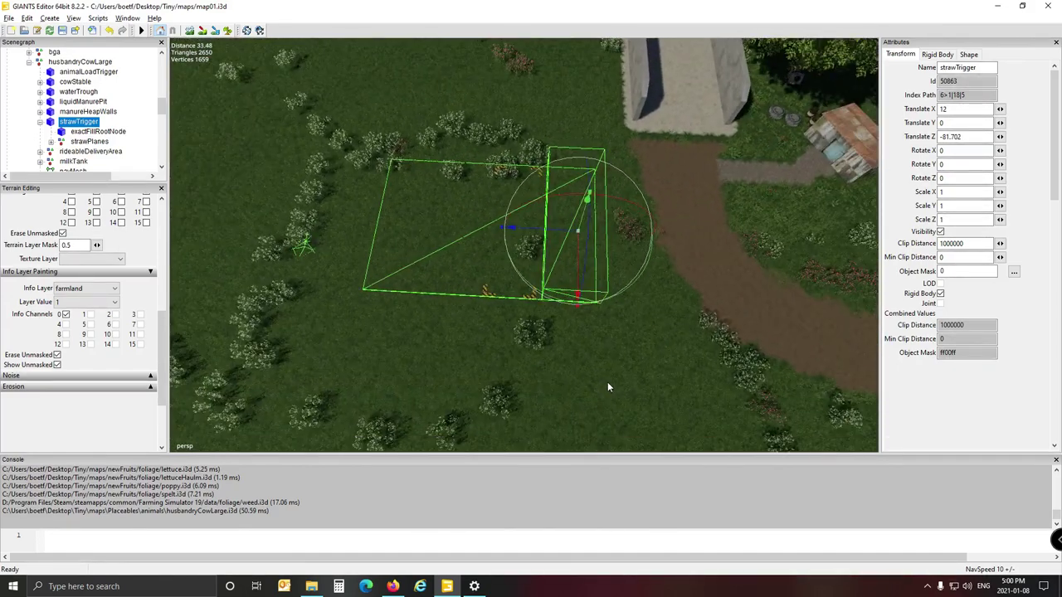
Shift the warningStripesStrawTrigger group closer to the dirt road, to about Translate Z -82.976
left_click(487, 295)
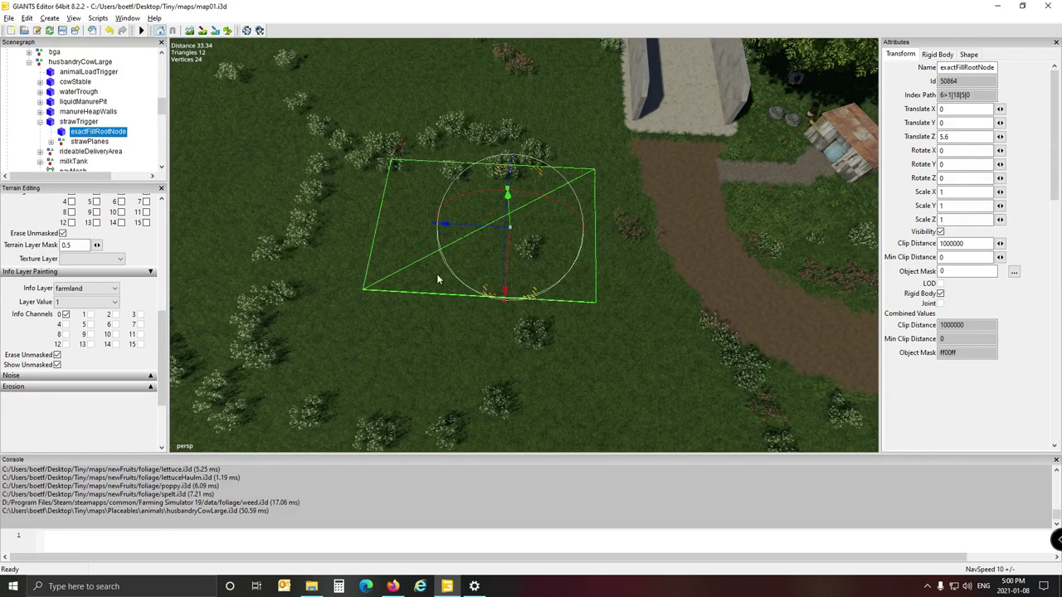
scroll(97, 91, "down", 6)
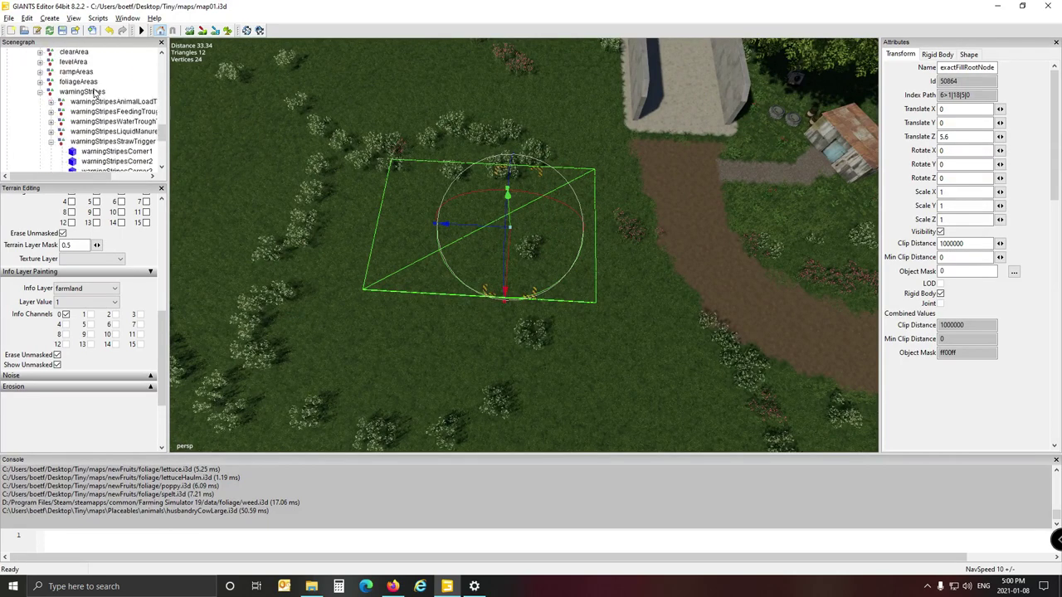
scroll(97, 93, "down", 2)
left_click(103, 82)
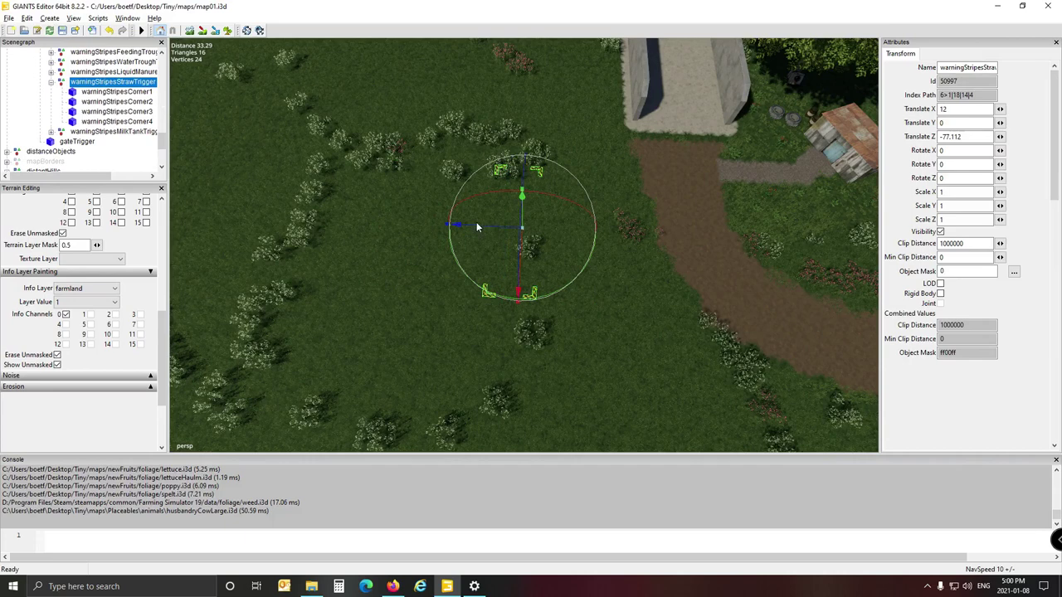
left_click_drag(480, 227, 565, 227)
Align strawTrigger with its warning stripes by moving it to about Translate Z -82.899
scroll(116, 119, "up", 5)
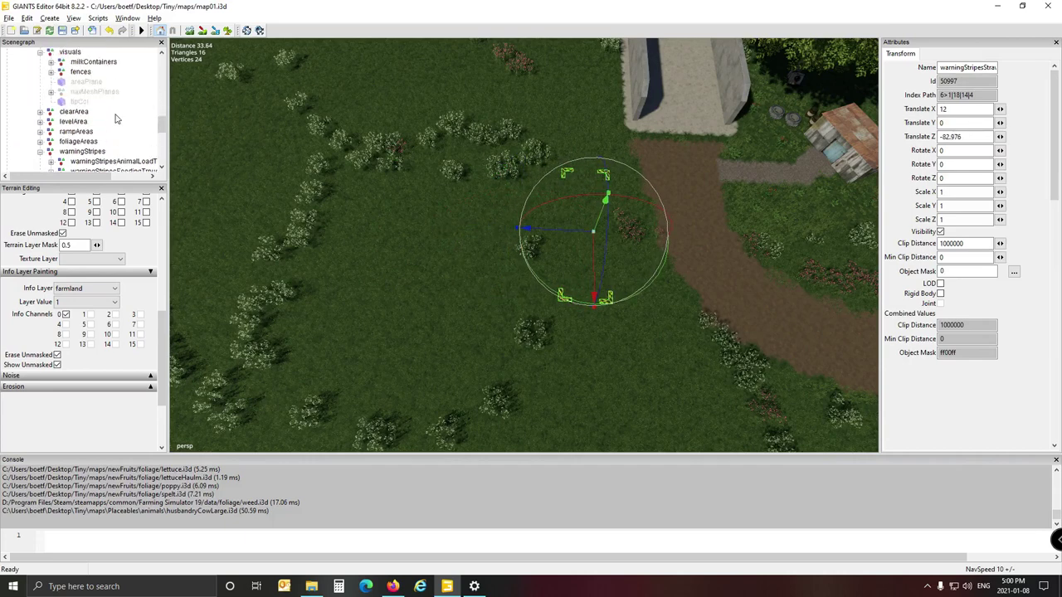
left_click(79, 91)
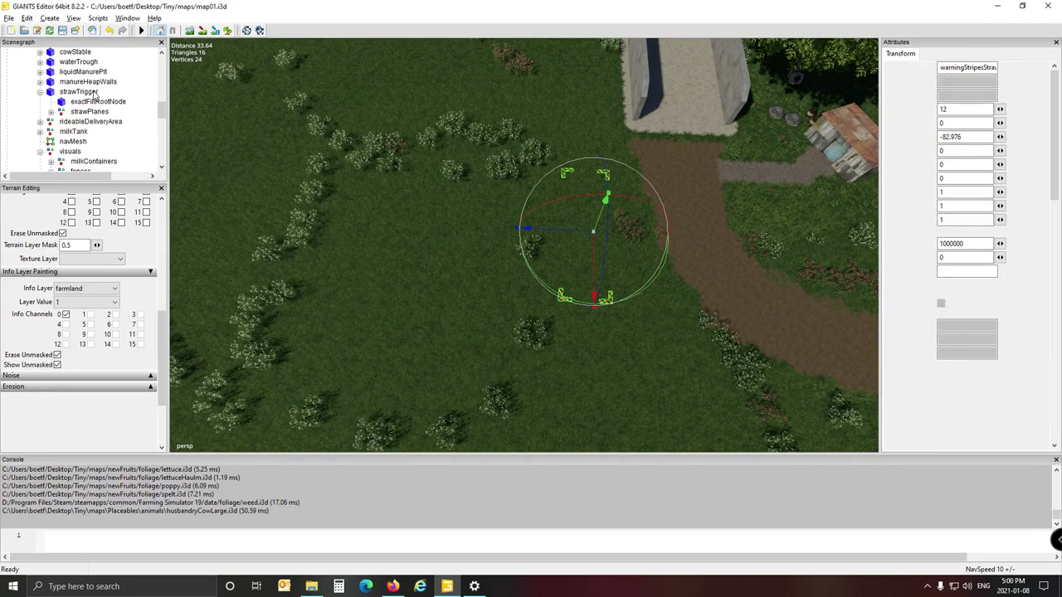
left_click_drag(518, 225, 536, 231)
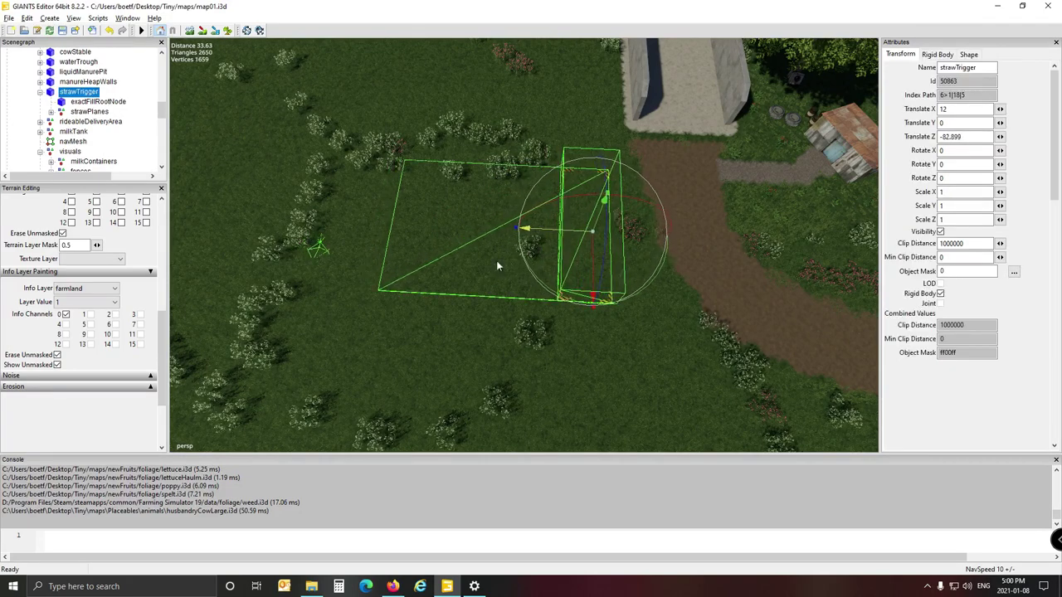
Select strawPlanes under strawTrigger and try raising the group to about Translate Y -0.209
left_click_drag(497, 266, 370, 311, "alt")
scroll(346, 292, "down", 5)
scroll(346, 293, "down", 2)
scroll(346, 293, "up", 2)
scroll(357, 282, "up", 2)
scroll(370, 311, "down", 5)
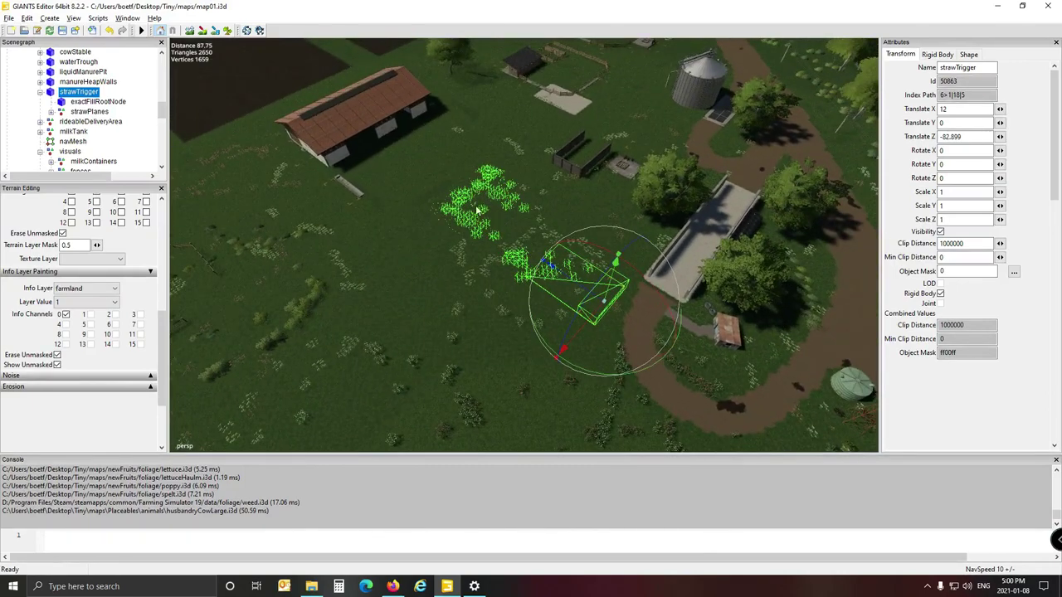
left_click(83, 112)
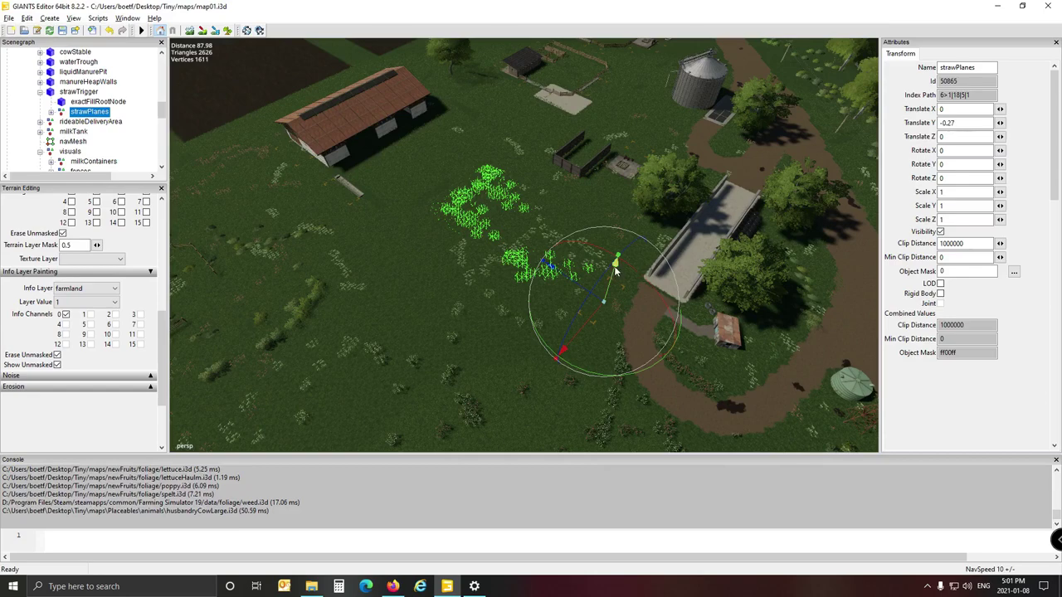
mouse_move(616, 269)
left_mouse_down()
mouse_move(617, 259)
mouse_move(622, 268)
left_mouse_up()
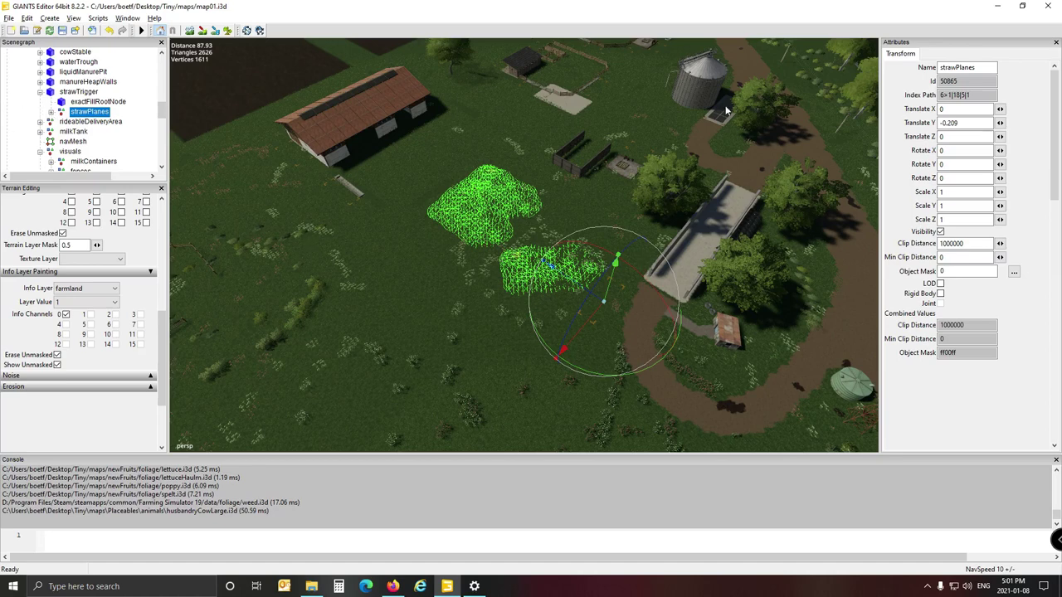
left_click_drag(726, 110, 726, 110)
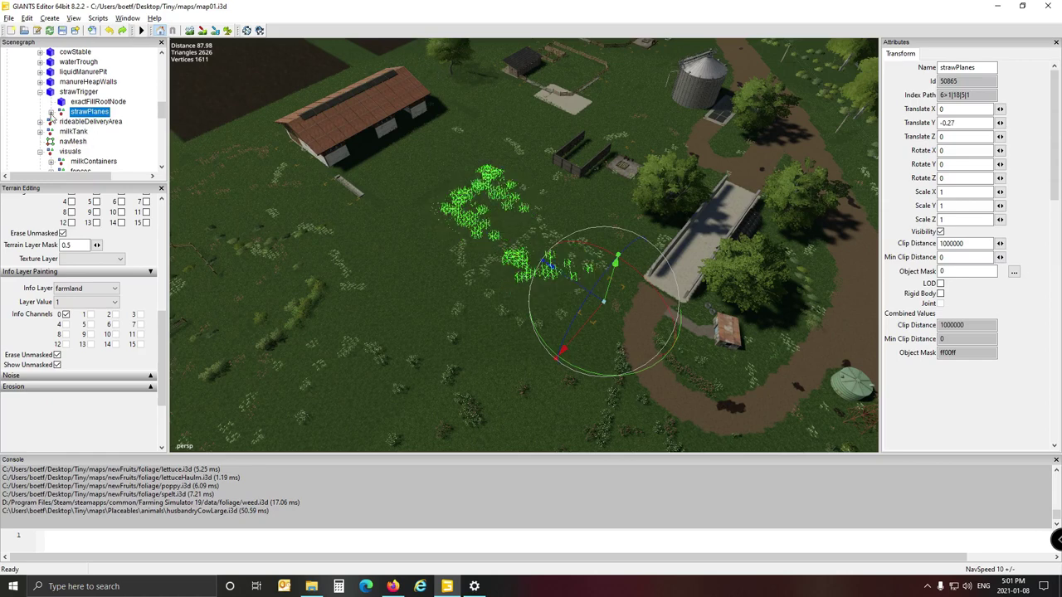
Expand strawPlanes, check which surface each child covers, and move the first strawPlane02 into the cow stable at about Translate Z 88.962
left_click(51, 112)
left_click(115, 122)
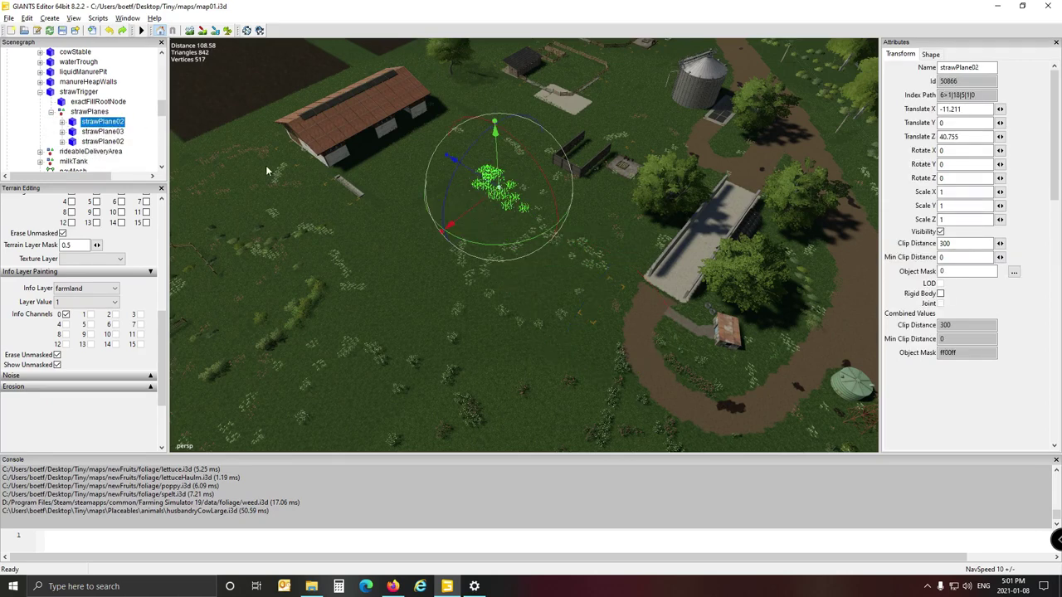
left_click(94, 133)
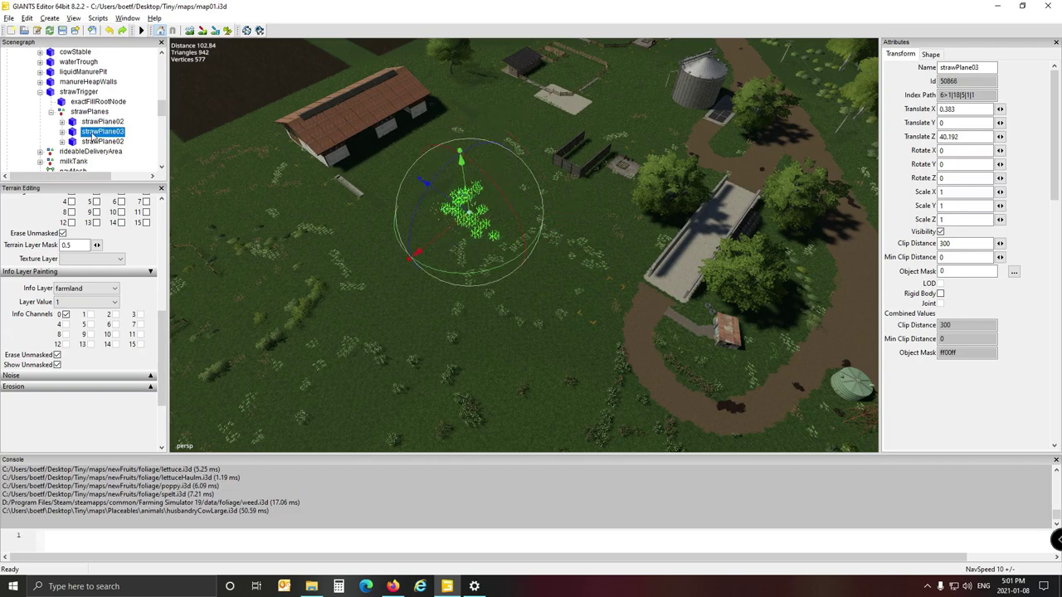
left_click(94, 142)
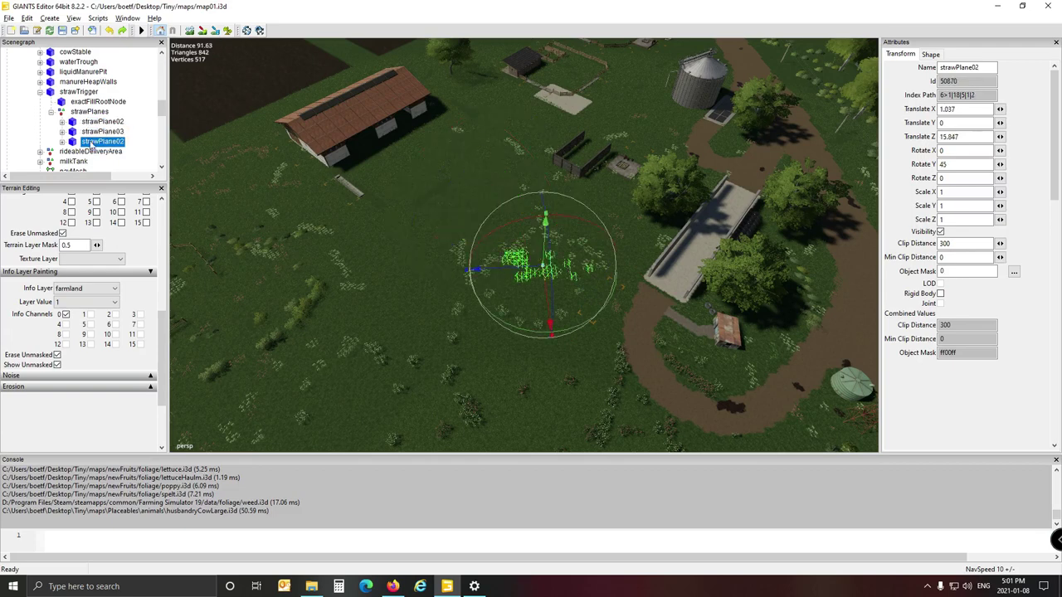
left_click(90, 122)
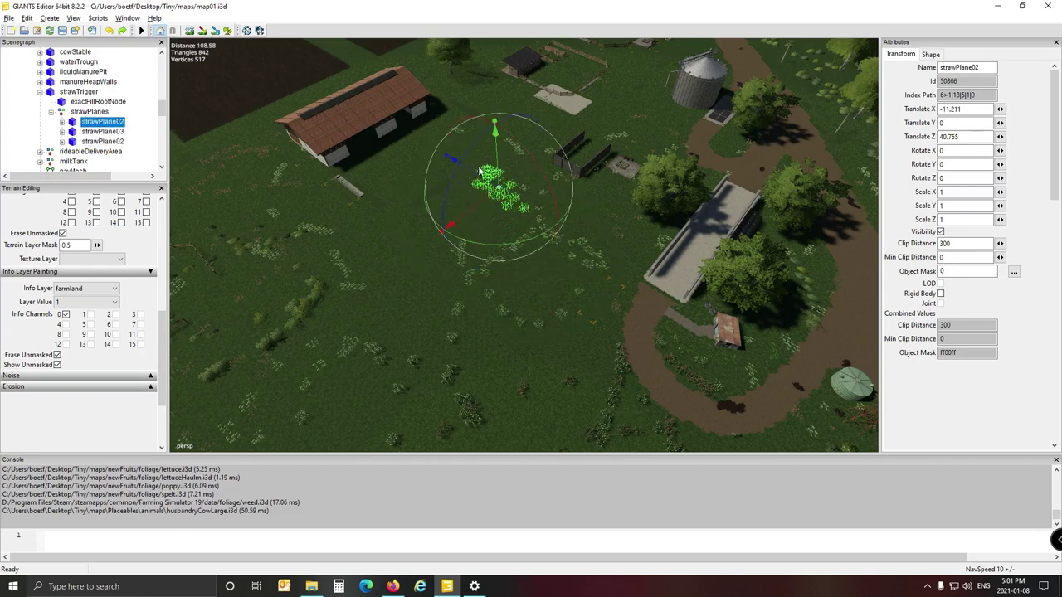
left_click_drag(480, 170, 306, 93)
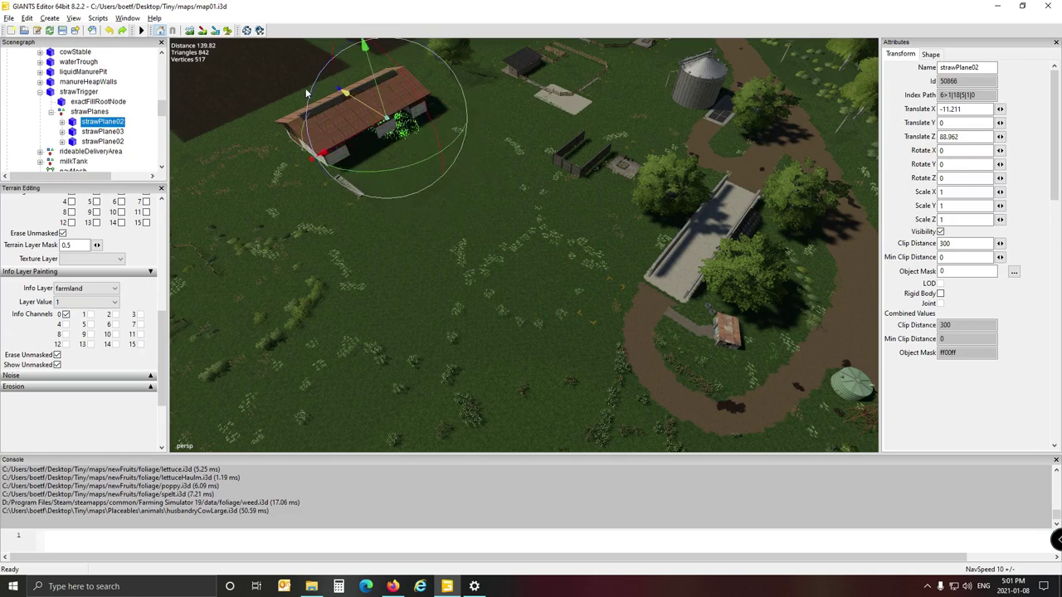
Move strawPlane03 into the cow stable at about Translate Z 86.087 and inspect its placement inside the barn
left_click(90, 132)
left_click_drag(456, 217, 268, 127)
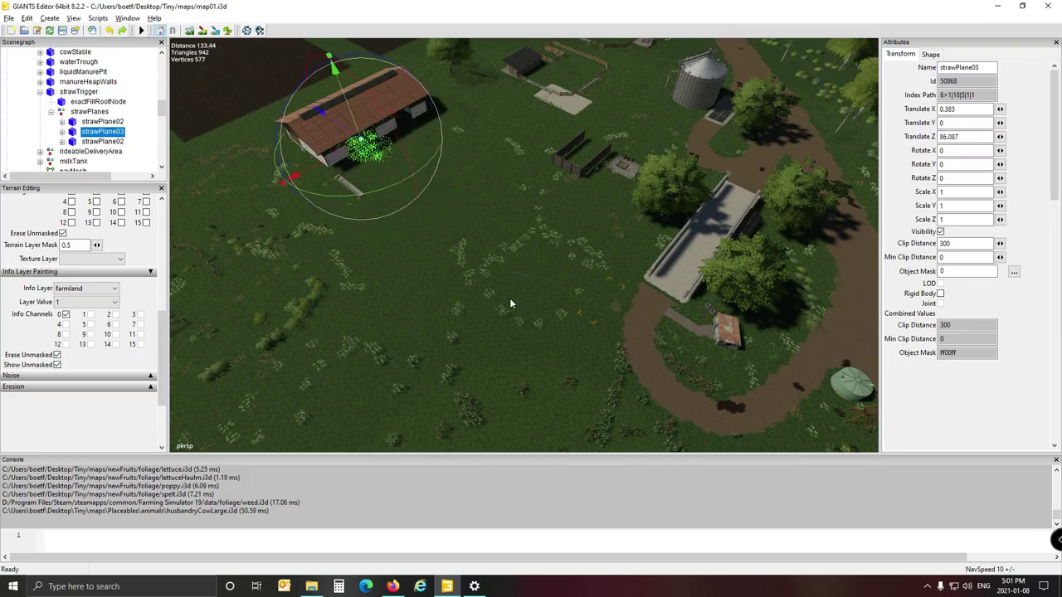
middle_click_drag(517, 302, 520, 304, "alt")
left_click_drag(520, 309, 886, 246, "alt")
scroll(468, 248, "up", 8)
scroll(888, 244, "up", 5)
right_click_drag(886, 243, 464, 206)
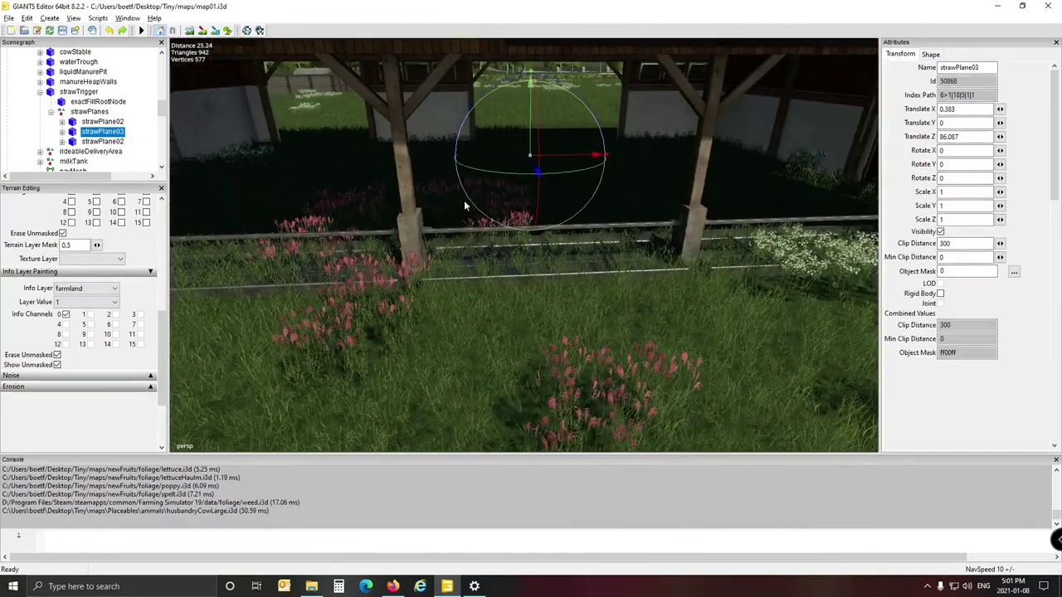
Raise the strawPlanes group to about Translate Y 0.085 so its surfaces show above the barn floor
left_click(103, 122)
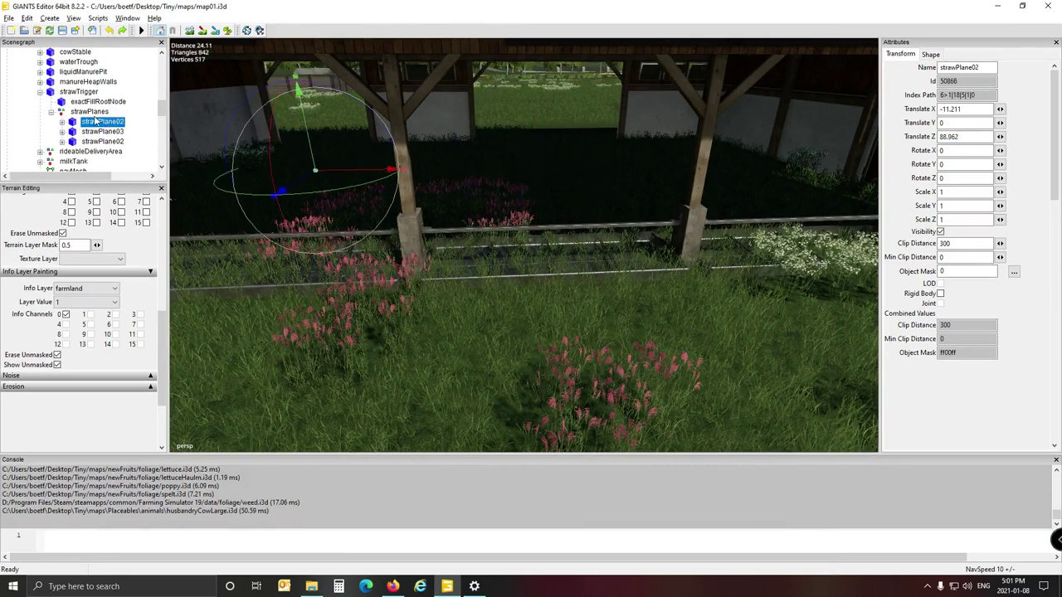
left_click(90, 111)
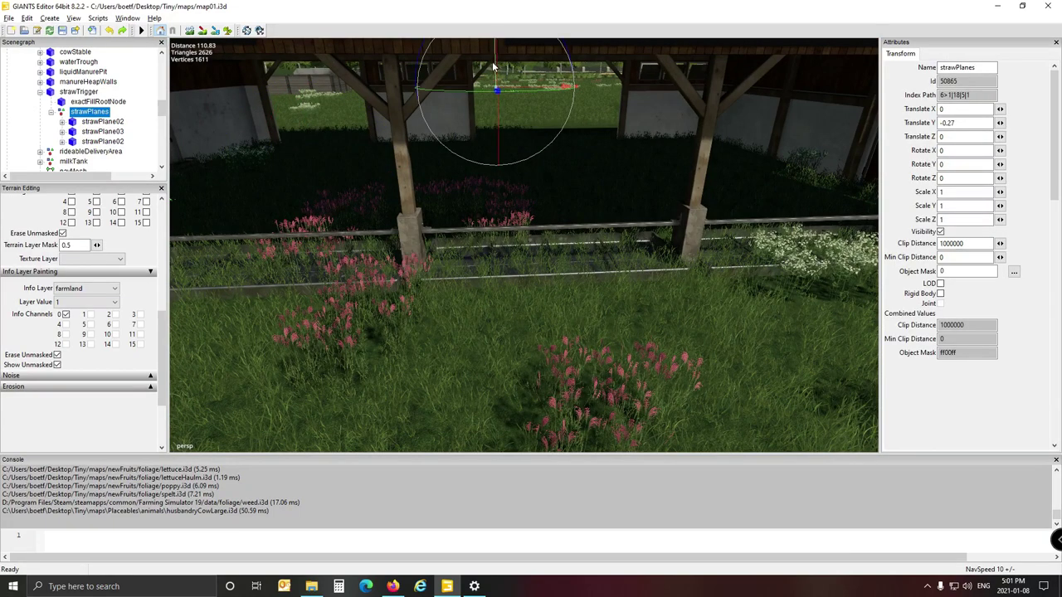
left_click_drag(612, 118, 652, 97, "alt")
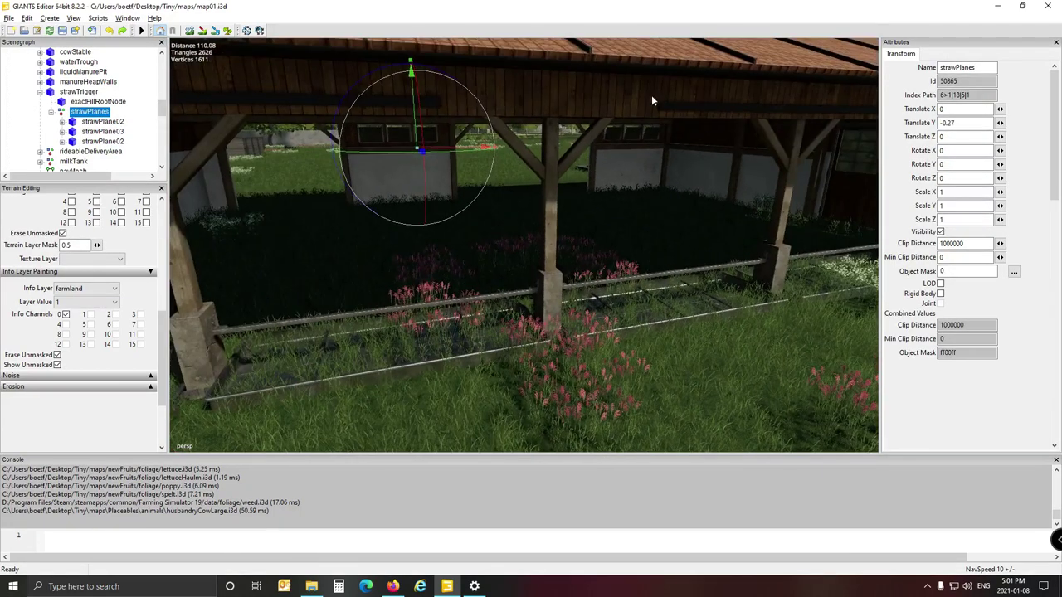
left_click_drag(413, 114, 416, 114)
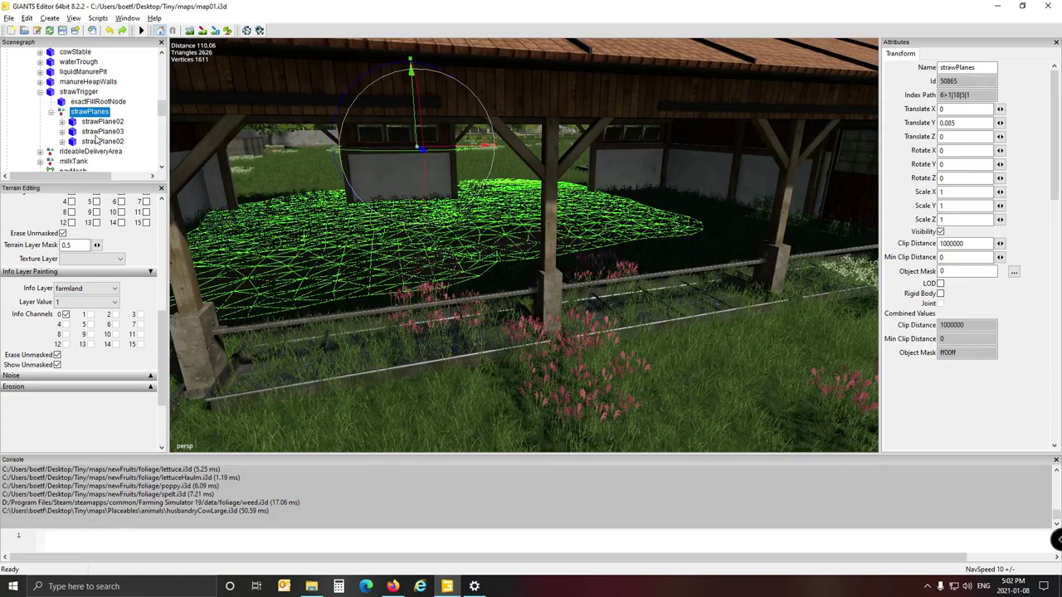
Shift the first strawPlane02 inside the stable to about Translate Z 90.016
left_click_drag(410, 330, 438, 337, "alt")
scroll(432, 363, "down", 3)
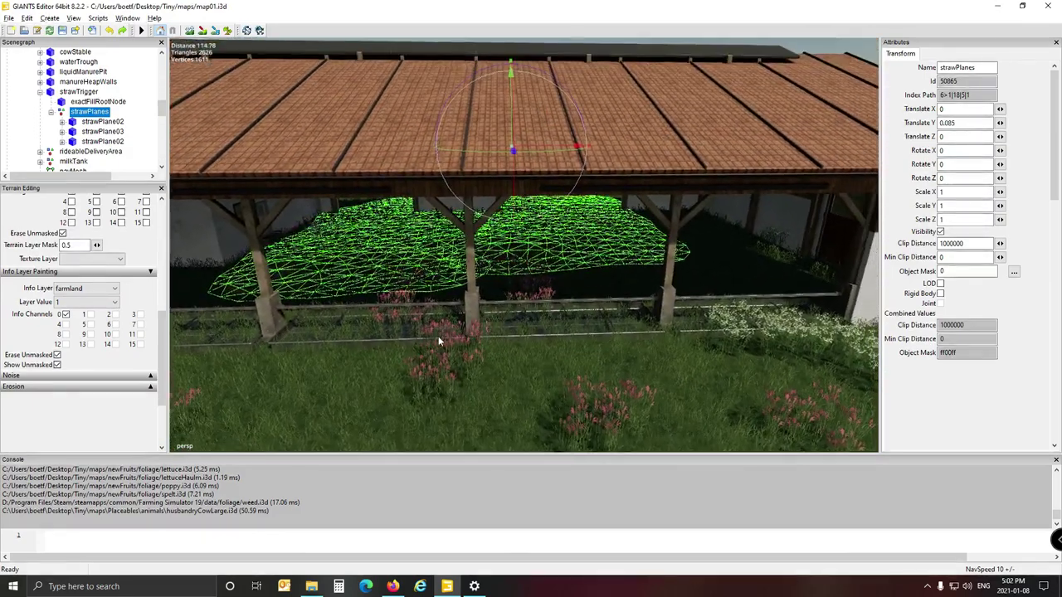
scroll(438, 337, "down", 1)
left_click(91, 122)
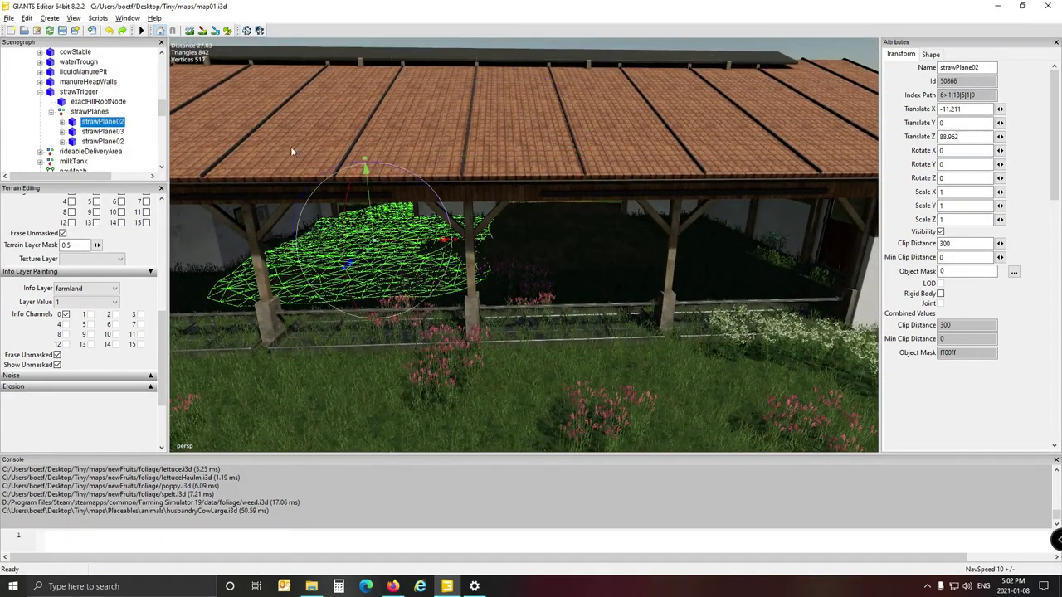
left_click_drag(475, 300, 401, 351, "alt")
scroll(467, 346, "up", 4)
scroll(402, 348, "down", 3)
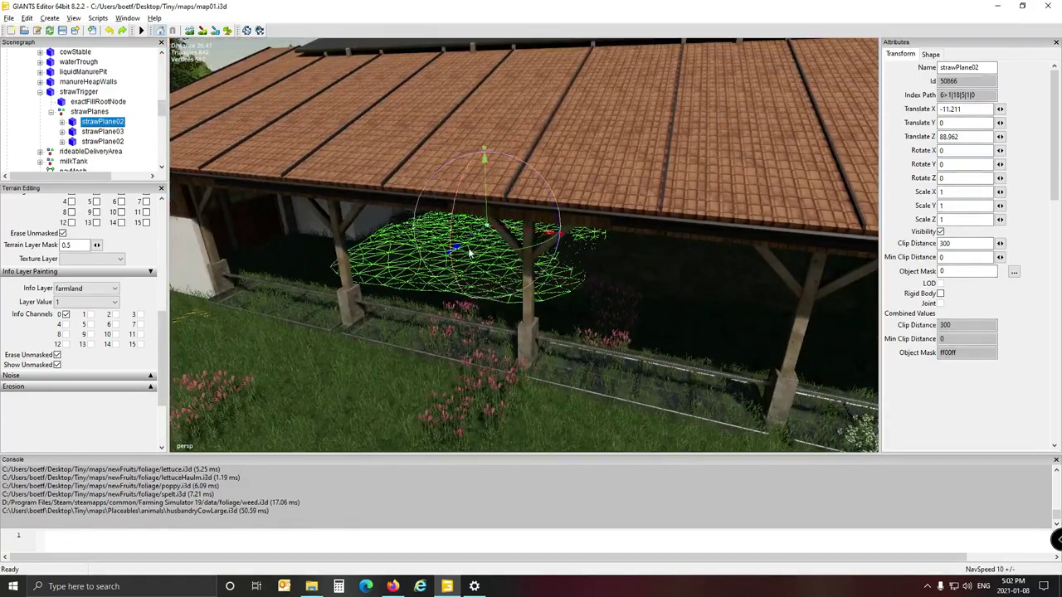
left_click_drag(469, 244, 455, 260)
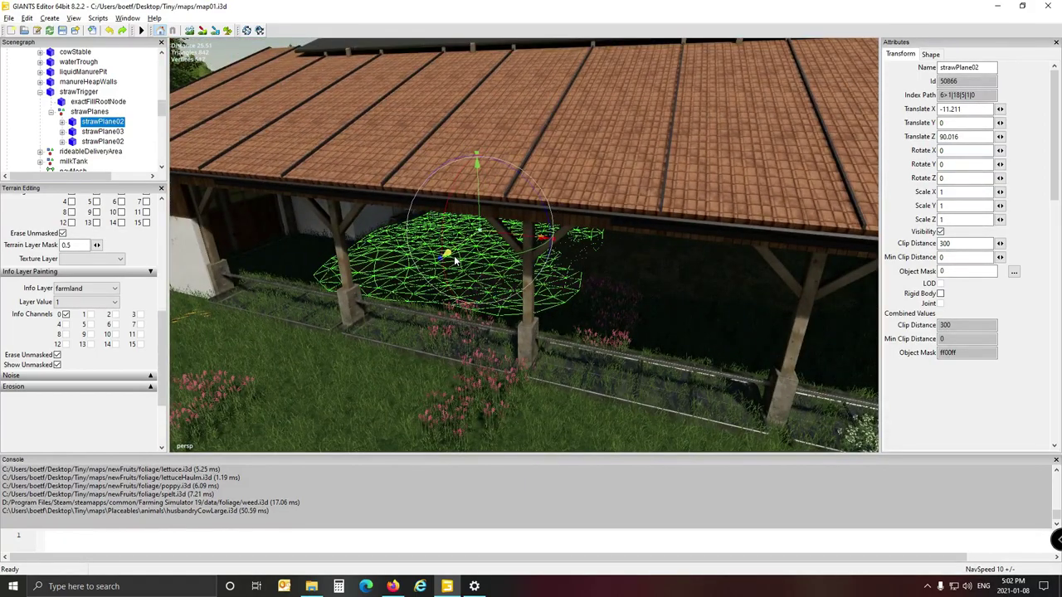
Shift strawPlane03 inside the stable to about Translate Z 89.197, next to the first straw plane
left_click(103, 131)
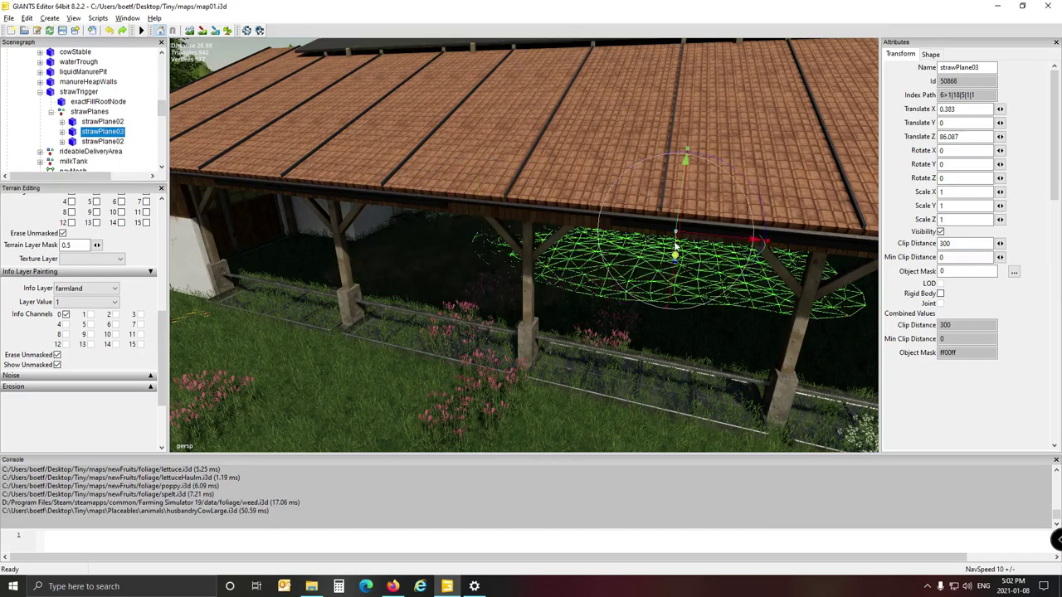
left_click_drag(675, 246, 460, 380)
scroll(479, 355, "up", 5)
scroll(500, 312, "up", 3)
scroll(956, 401, "down", 4)
scroll(930, 354, "up", 4)
scroll(939, 381, "down", 5)
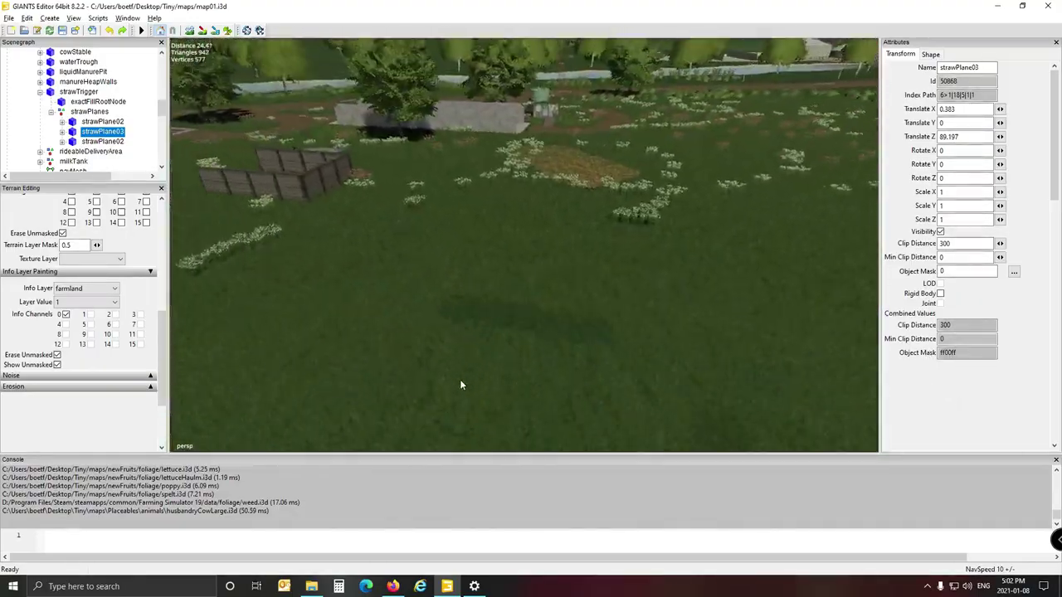
Enlarge the yard's strawPlane02 to about Scale X 3.241 and Scale Z 2.274, positioned around Translate X -9.405 and Translate Z 26.29
right_click_drag(462, 385, 273, 402)
left_click(98, 142)
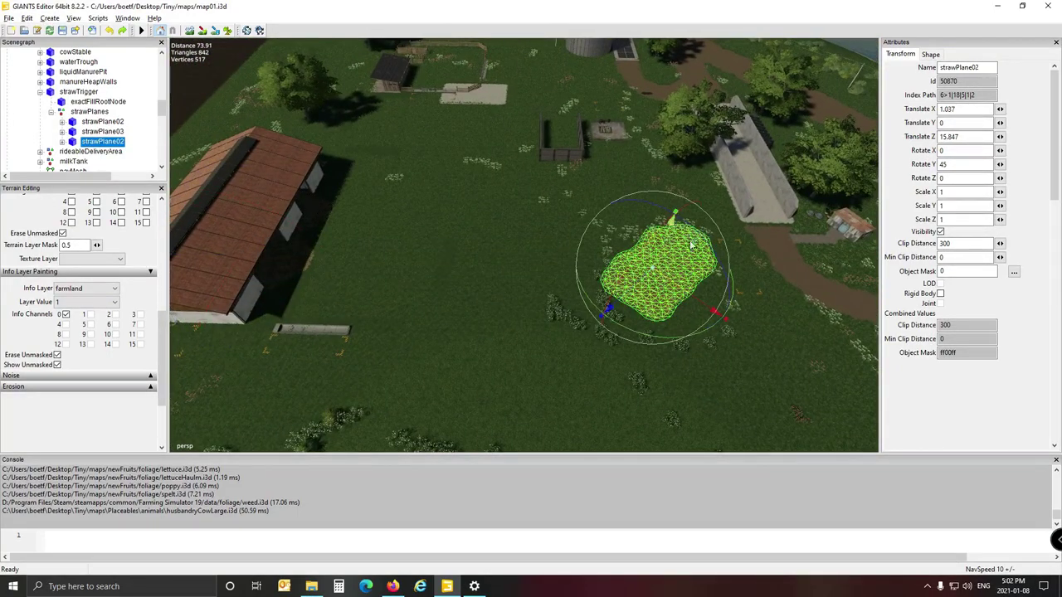
left_click_drag(621, 268, 662, 286)
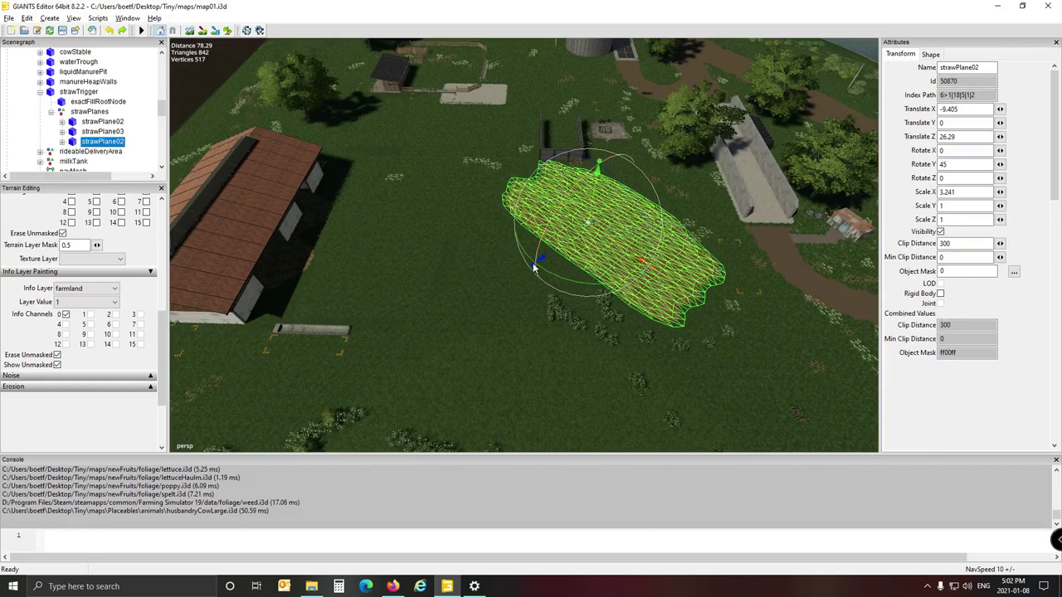
scroll(534, 268, "up", 3)
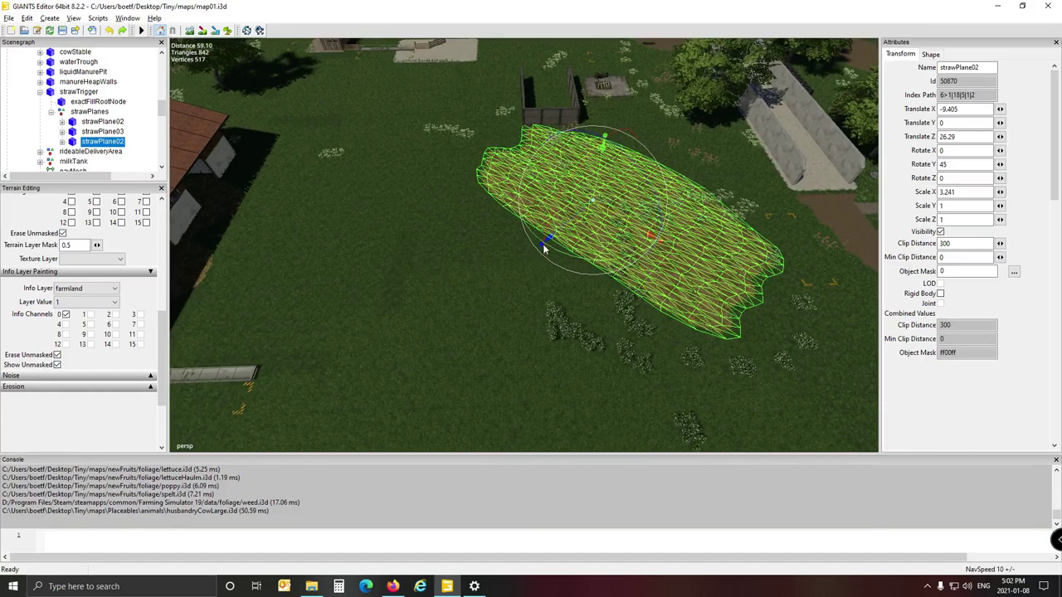
mouse_move(537, 250)
left_mouse_down()
mouse_move(527, 264)
mouse_move(537, 258)
left_mouse_up()
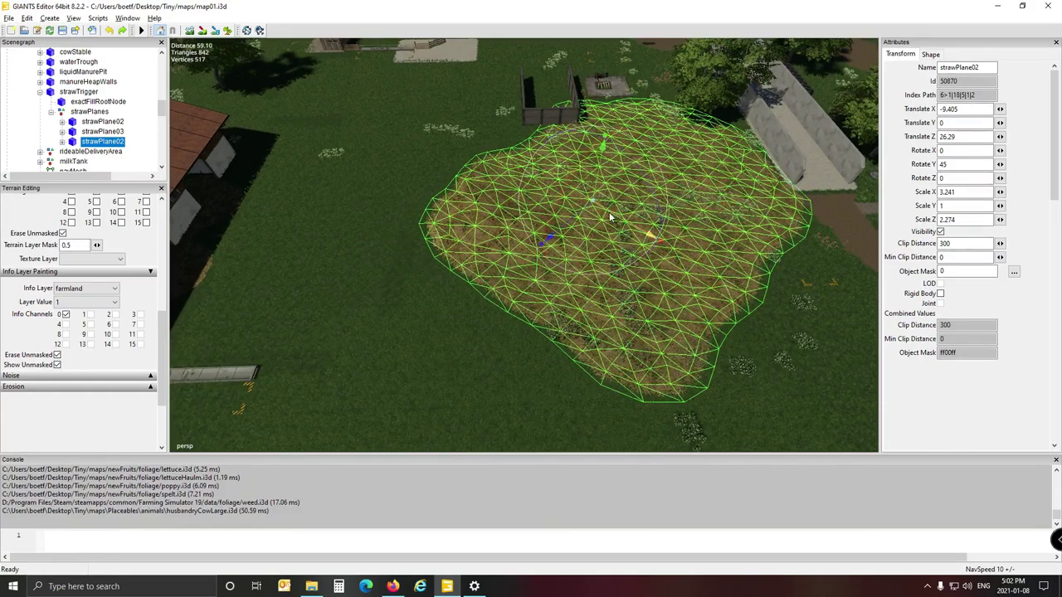
Rotate the enlarged strawPlane02 to about Rotate Y -0.987 and move it to about Translate X -6.44, Translate Z 44.006, in front of the stable
left_click_drag(595, 226, 442, 187)
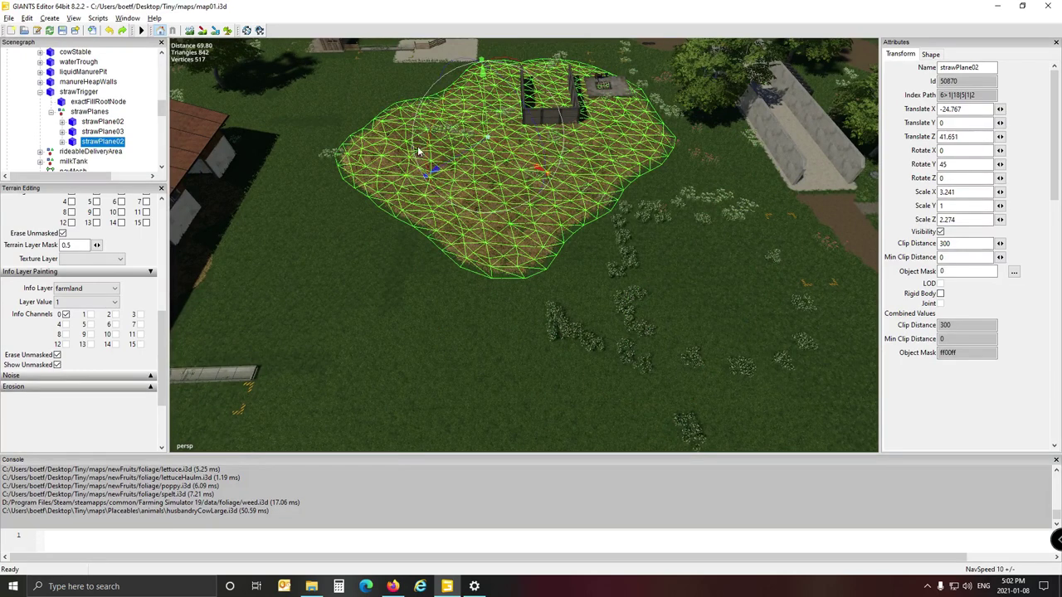
left_click_drag(414, 156, 389, 109)
left_click_drag(485, 186, 436, 292)
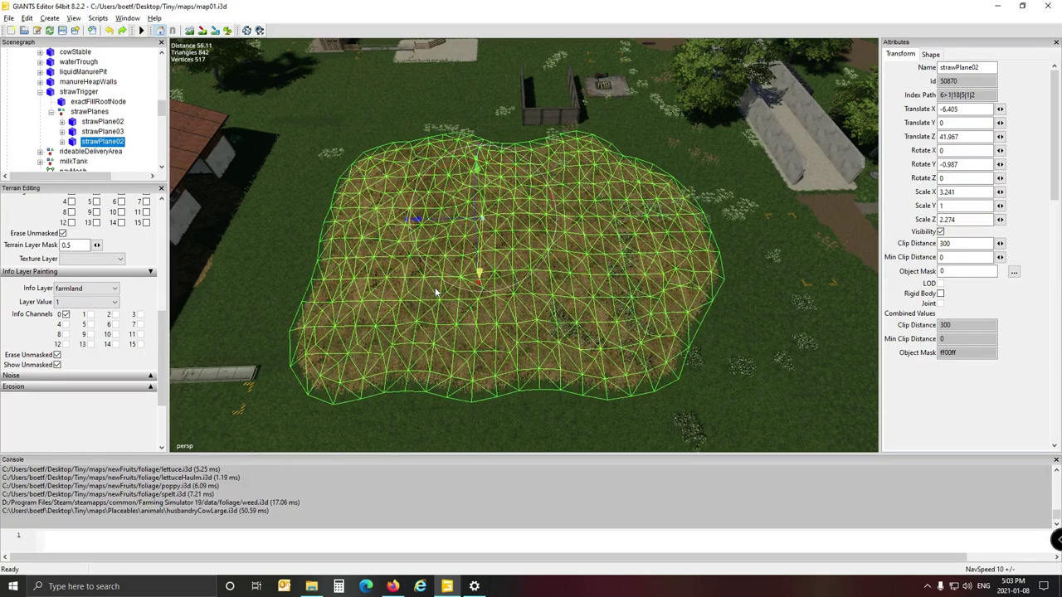
left_click_drag(419, 224, 590, 324)
left_click_drag(703, 377, 668, 386, "alt")
scroll(761, 356, "down", 3)
scroll(669, 387, "up", 2)
right_click_drag(670, 393, 581, 363)
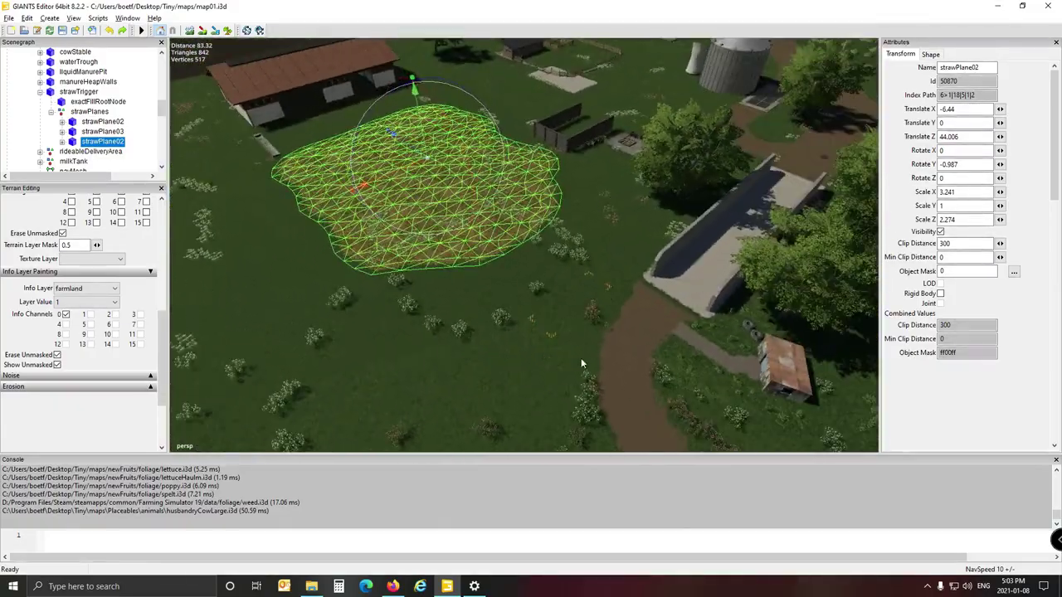
Set strawTrigger's Translate Y to -.27 and deselect it
left_click(78, 91)
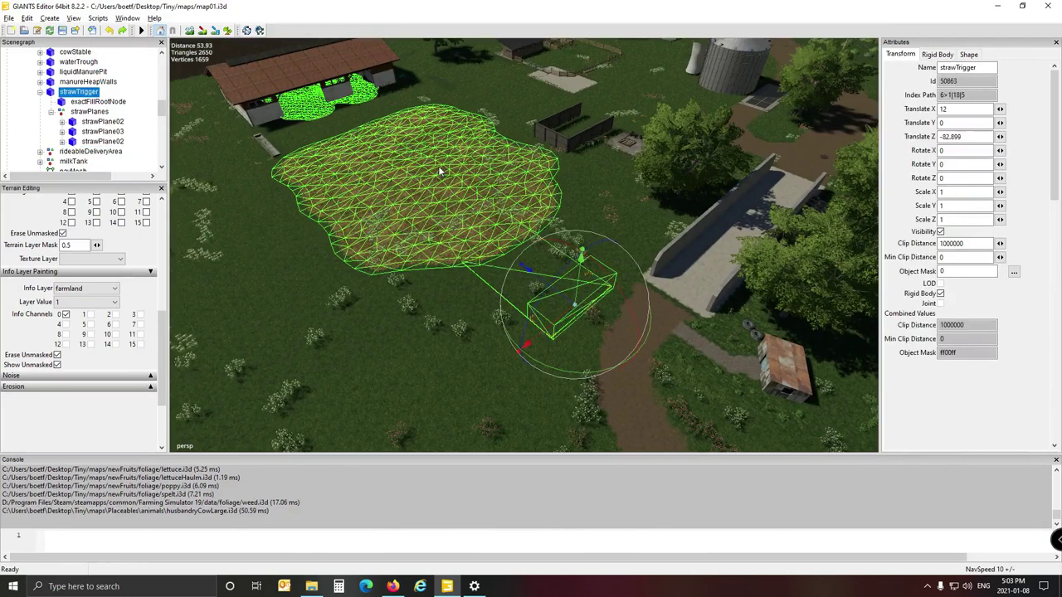
left_click(965, 125)
type("-27")
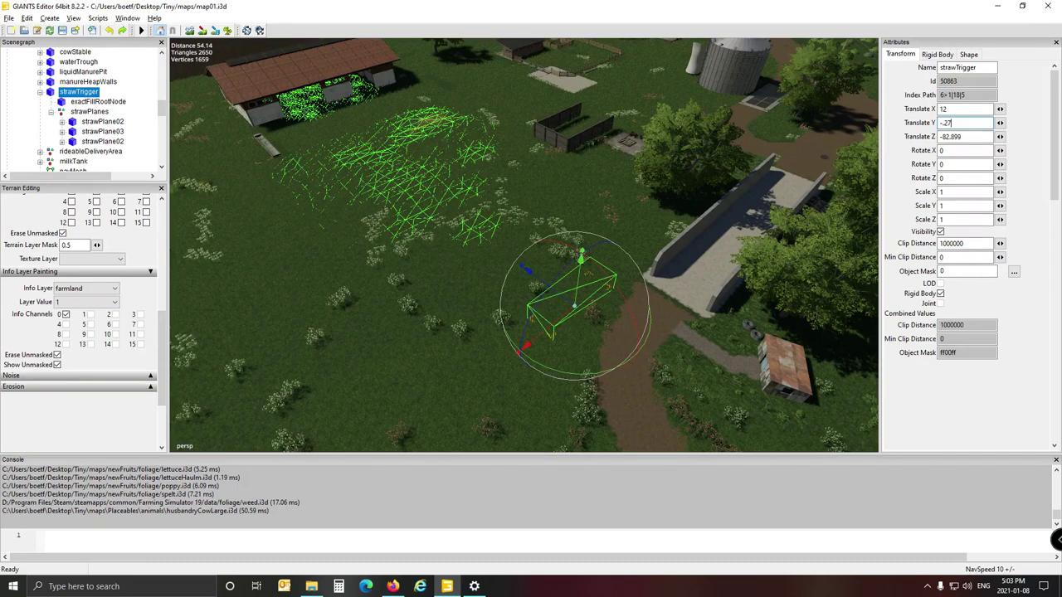
key("Return")
left_click(213, 158)
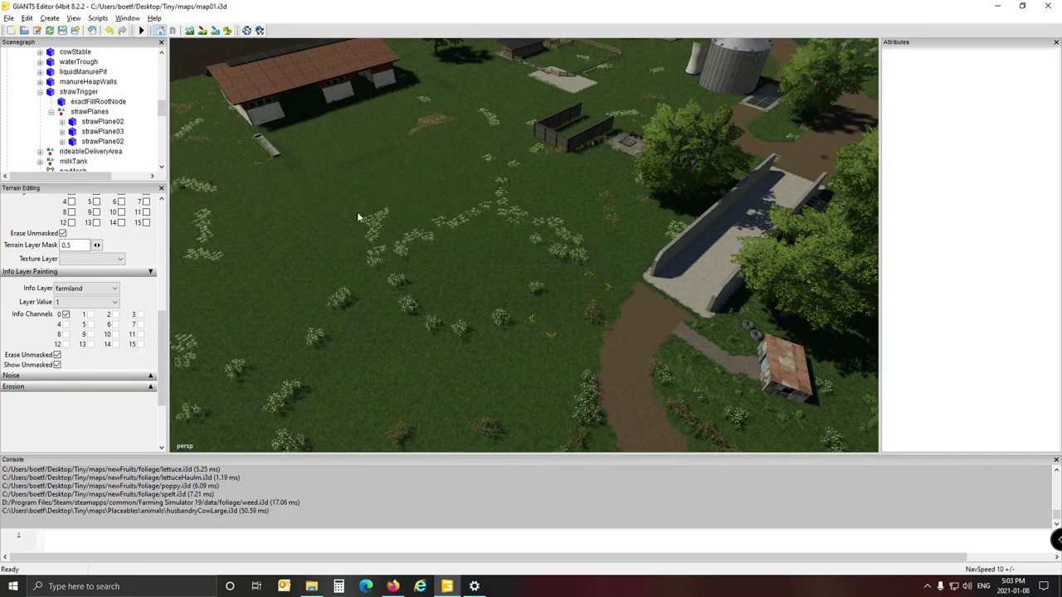
Select the whole waterTrough object near the corner of the cow stable, rather than its waterTroughTrigger child
mouse_move(463, 254)
left_mouse_down("alt")
mouse_move(404, 261)
mouse_move(451, 247)
left_mouse_up("alt")
scroll(405, 263, "up", 3)
scroll(451, 247, "down", 8)
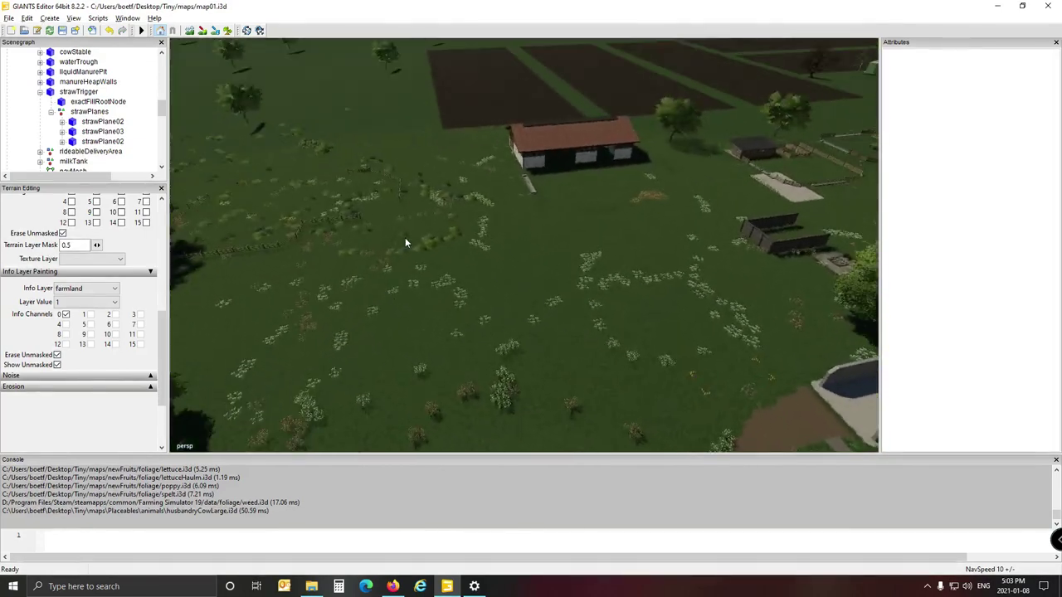
scroll(403, 234, "up", 3)
left_click_drag(354, 223, 450, 292, "alt")
scroll(414, 226, "up", 5)
scroll(450, 291, "up", 2)
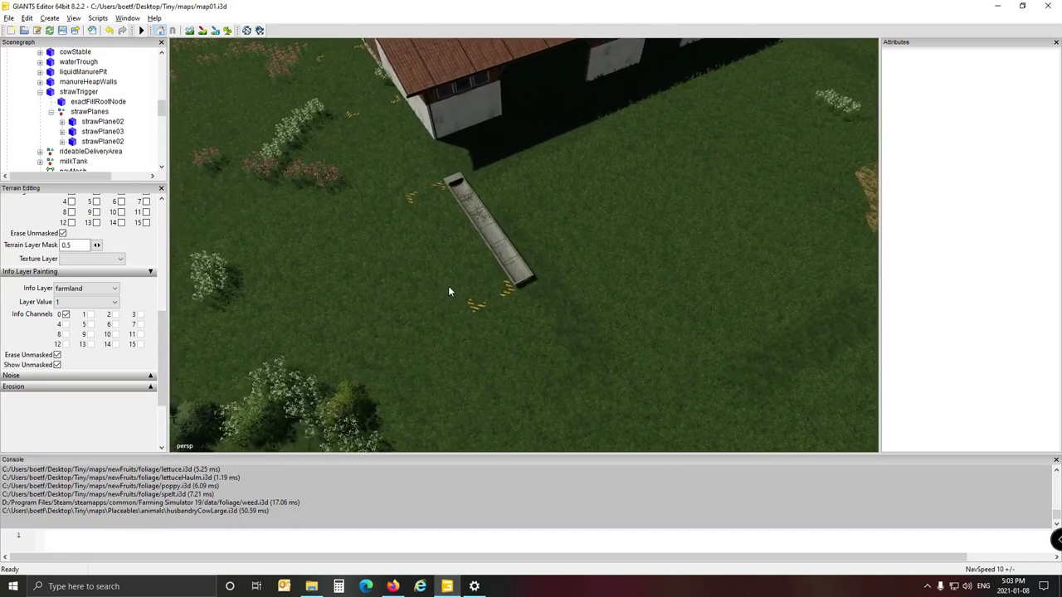
left_click(462, 196)
scroll(88, 116, "up", 2)
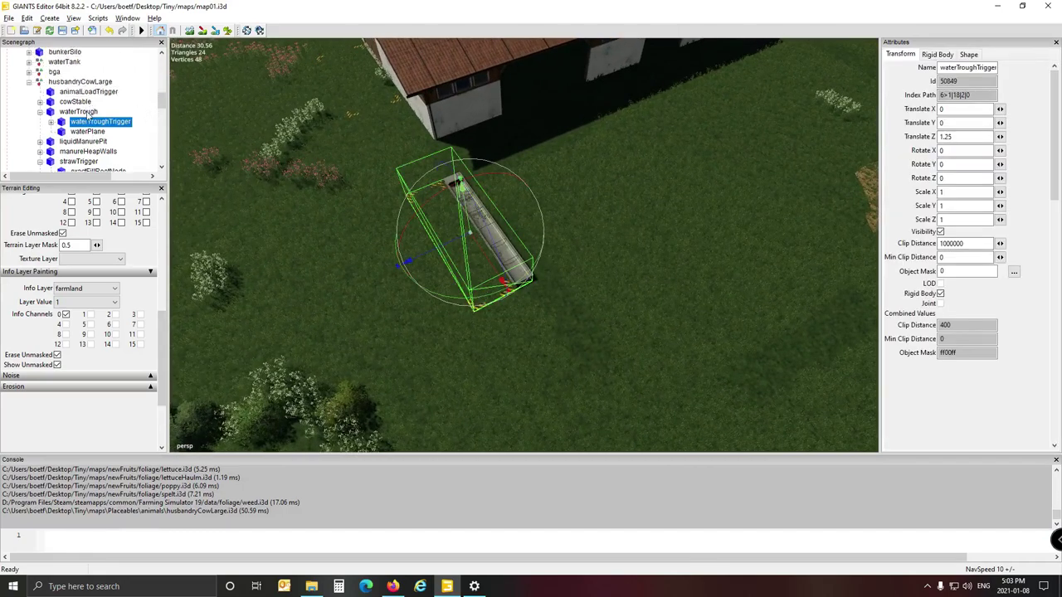
left_click(87, 112)
left_click_drag(381, 234, 485, 251)
key("a")
key("s")
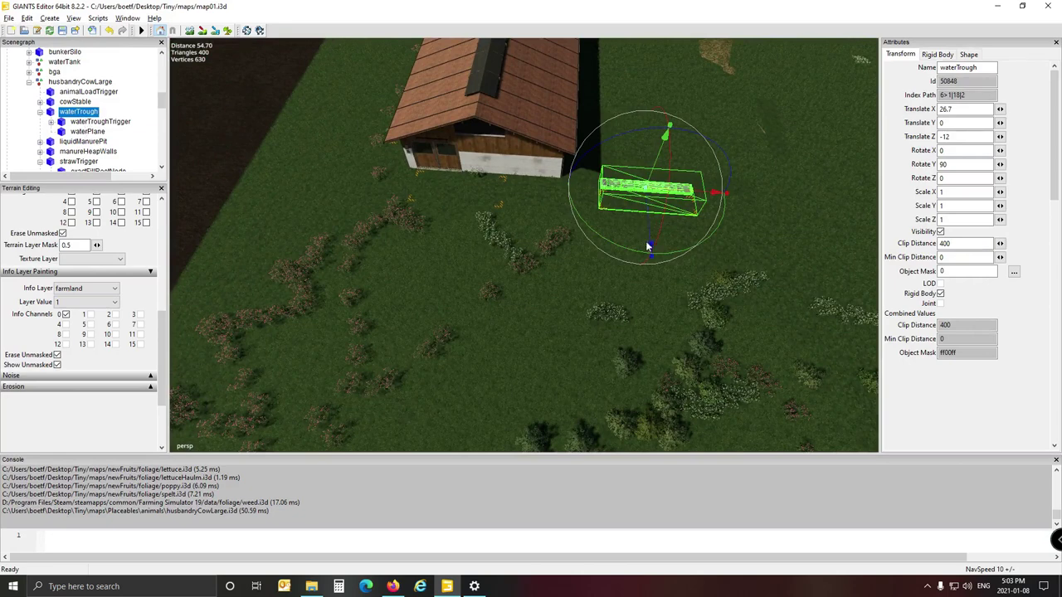
Try rotating waterTrough with Rotate Y values of 180, -90 and -180, and freehand to about 6.692
left_click_drag(963, 167, 938, 178)
type("180")
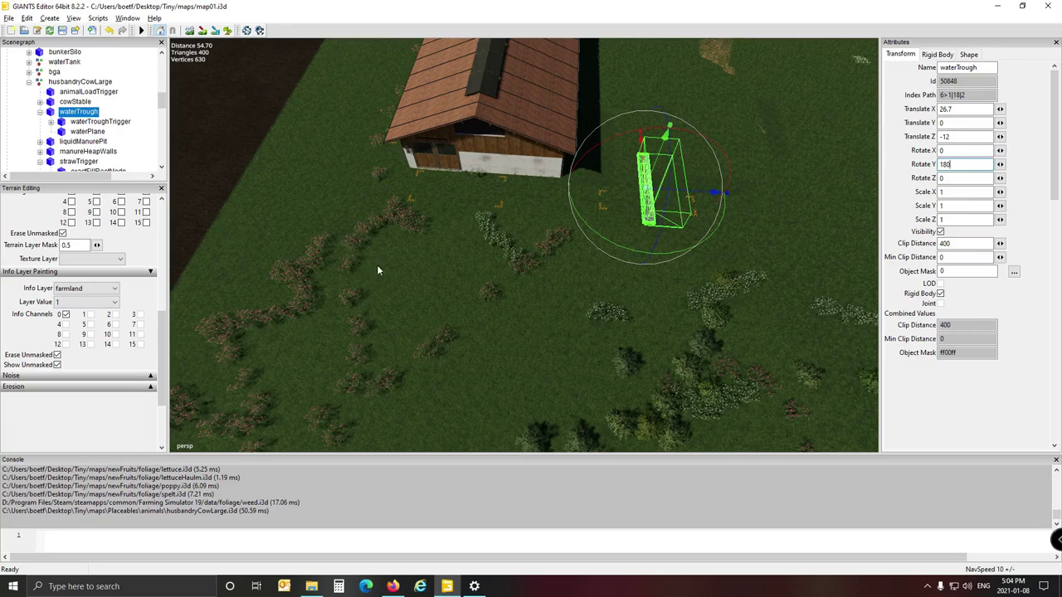
double_click(963, 166)
type("-90")
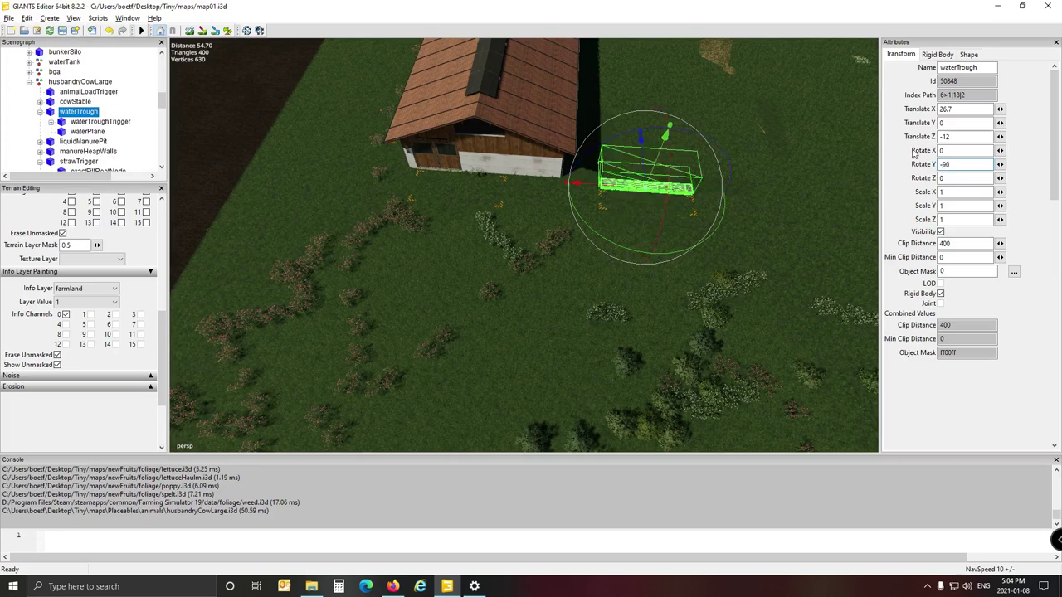
key("ctrl+a")
type("-180")
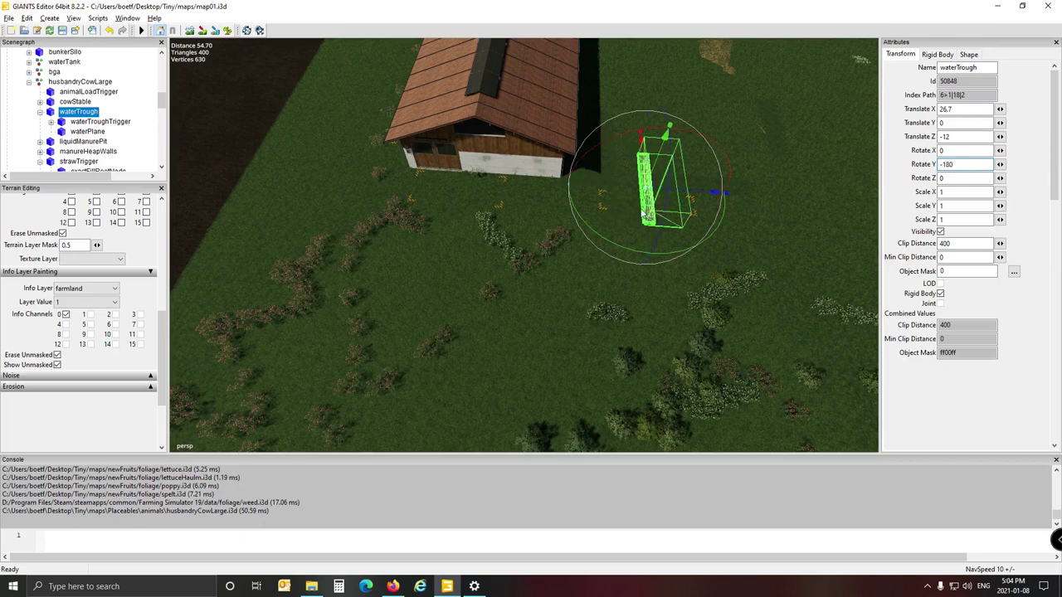
left_click_drag(970, 167, 911, 176)
type("180")
left_click_drag(606, 247, 670, 141)
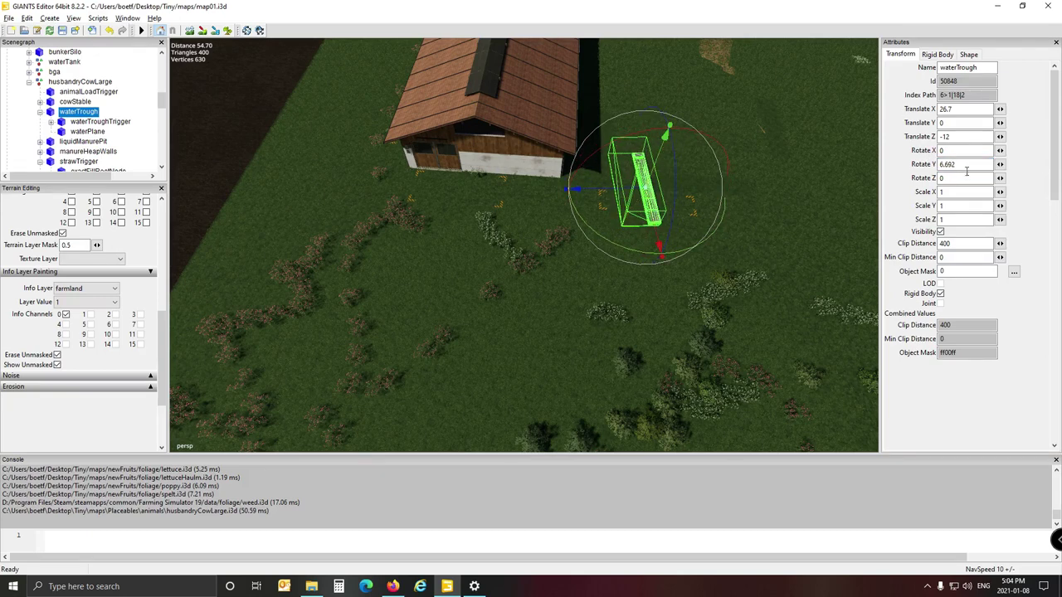
Set waterTrough's Rotate Y to 0 and place it in front of the stable at about Translate X 43.186, Translate Z 19.329
left_click_drag(969, 170, 923, 172)
type("0")
key("Return")
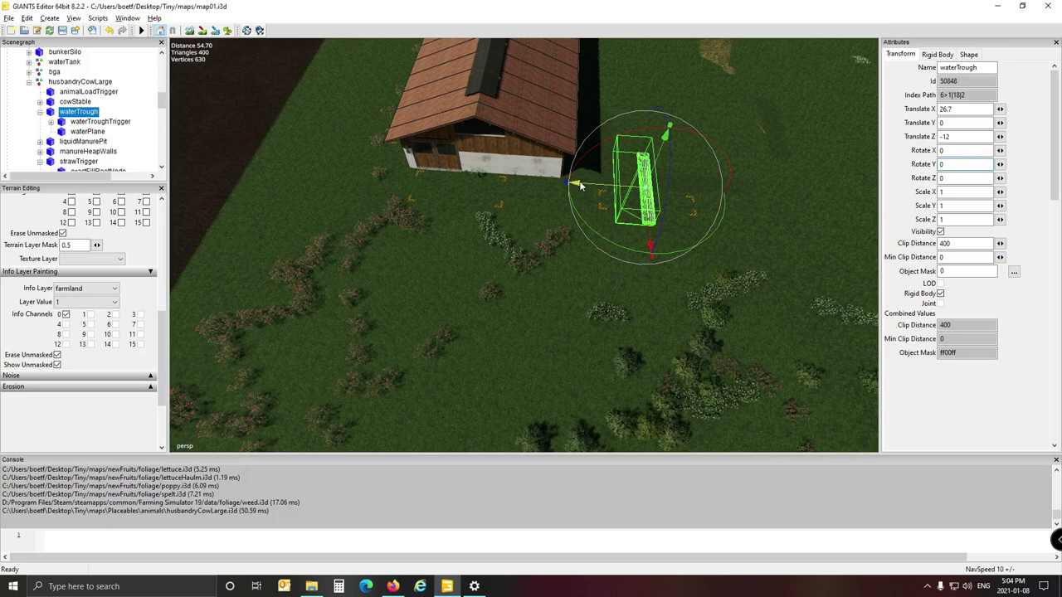
key("ctrl+b")
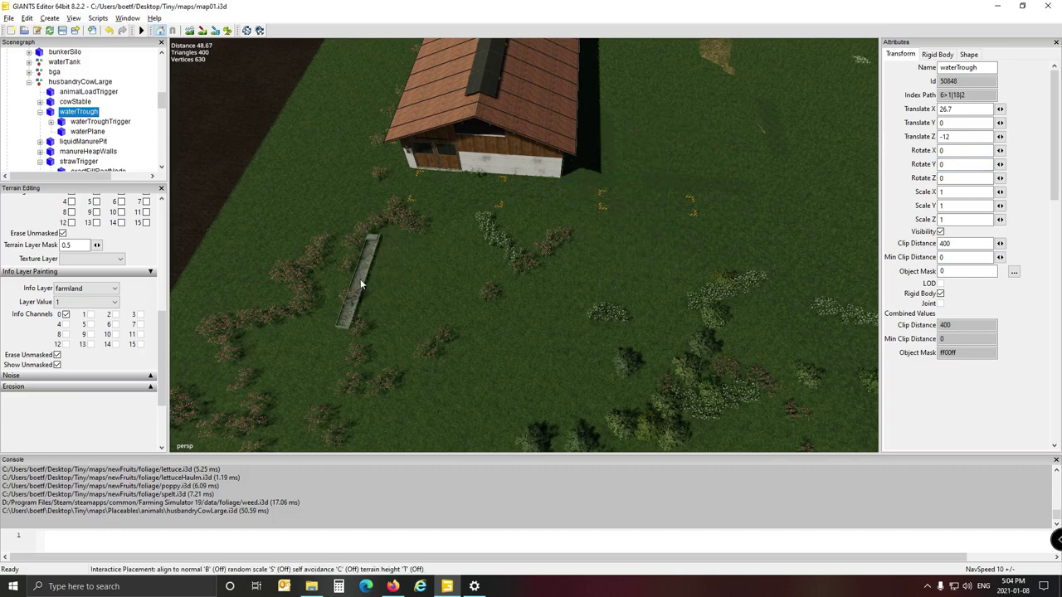
left_click_drag(361, 285, 372, 286)
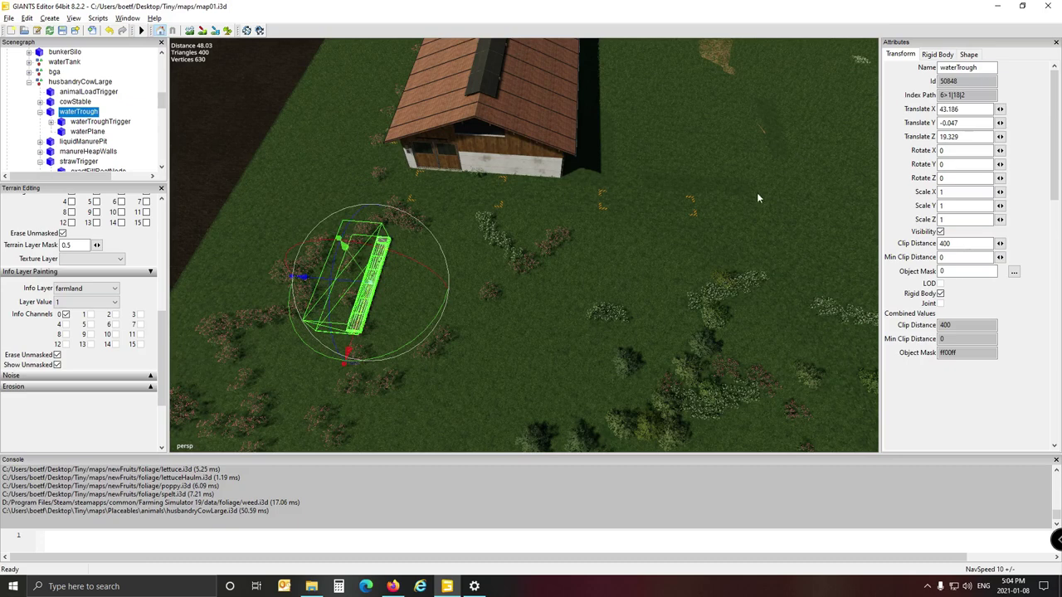
Set the water trough warning stripes group's Rotate Y to 0 and place it beside the trough at about Translate X 44.785, Translate Z 19.546
left_click(603, 210)
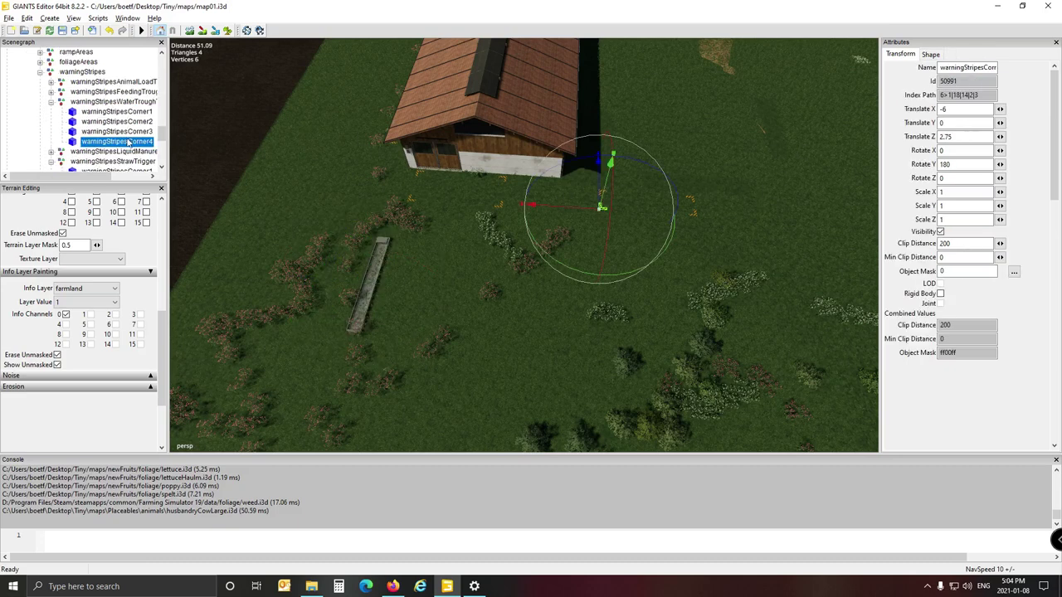
left_click(110, 101)
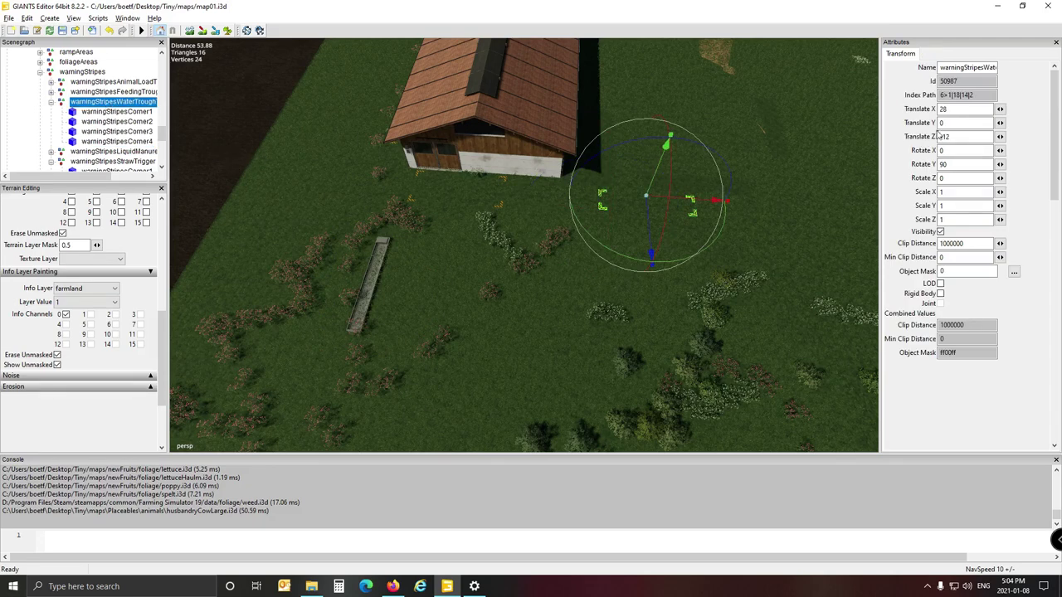
double_click(962, 170)
type("0")
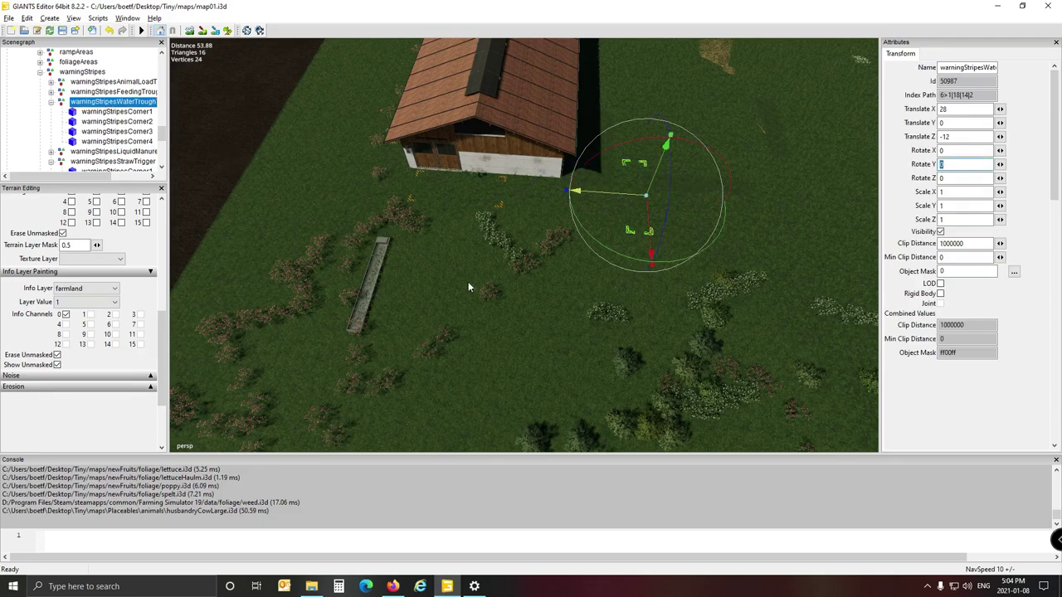
key("ctrl+b")
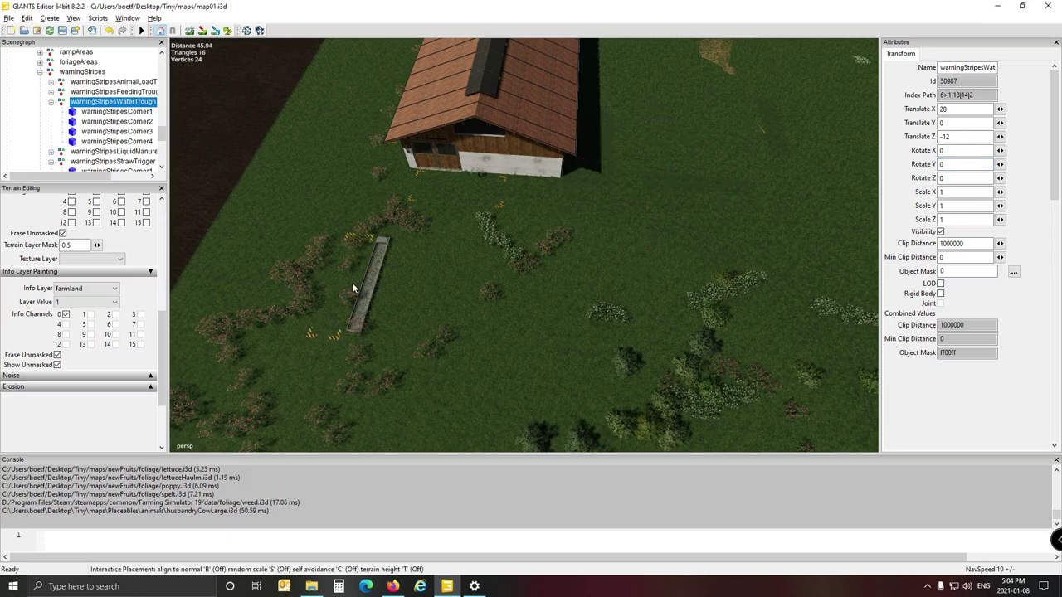
left_click(355, 284)
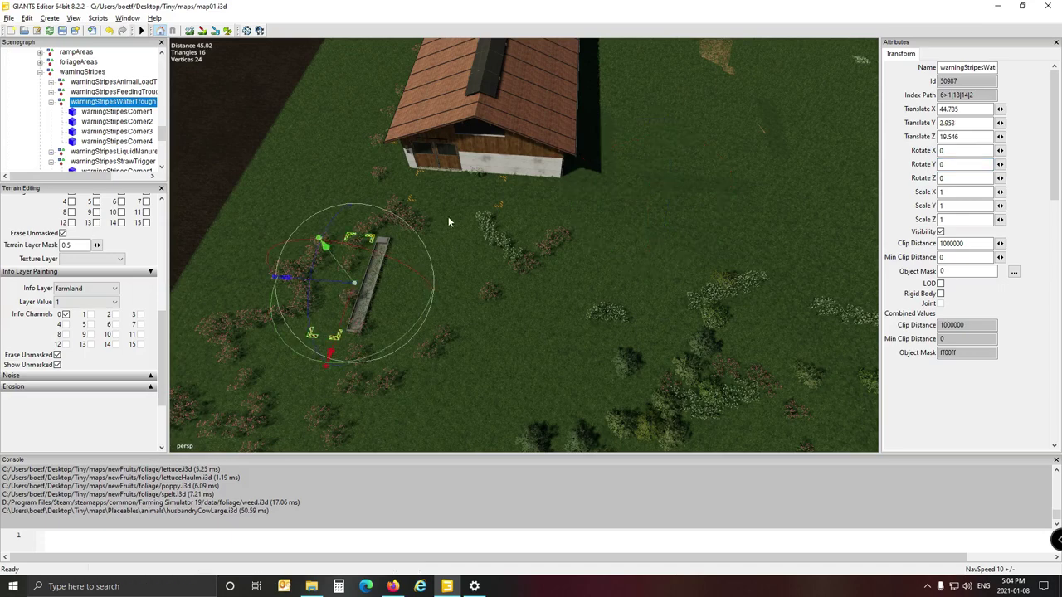
Set animalLoadTrigger's Rotate Y to 90 and move it to the stable's corner, at about Translate X 30.071, Translate Z 22.812
mouse_move(550, 352)
left_mouse_down("alt")
mouse_move(671, 338)
mouse_move(542, 332)
left_mouse_up("alt")
right_click_drag(542, 336, 600, 341)
left_click(560, 210)
right_click_drag(560, 210, 645, 264)
scroll(87, 108, "up", 2)
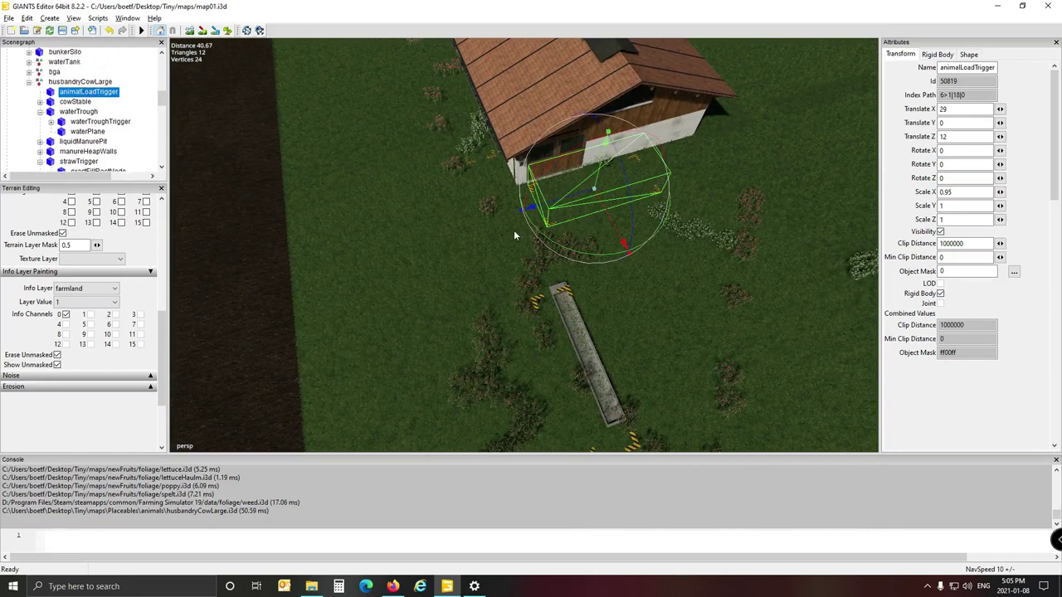
double_click(968, 165)
type("90")
key("Return")
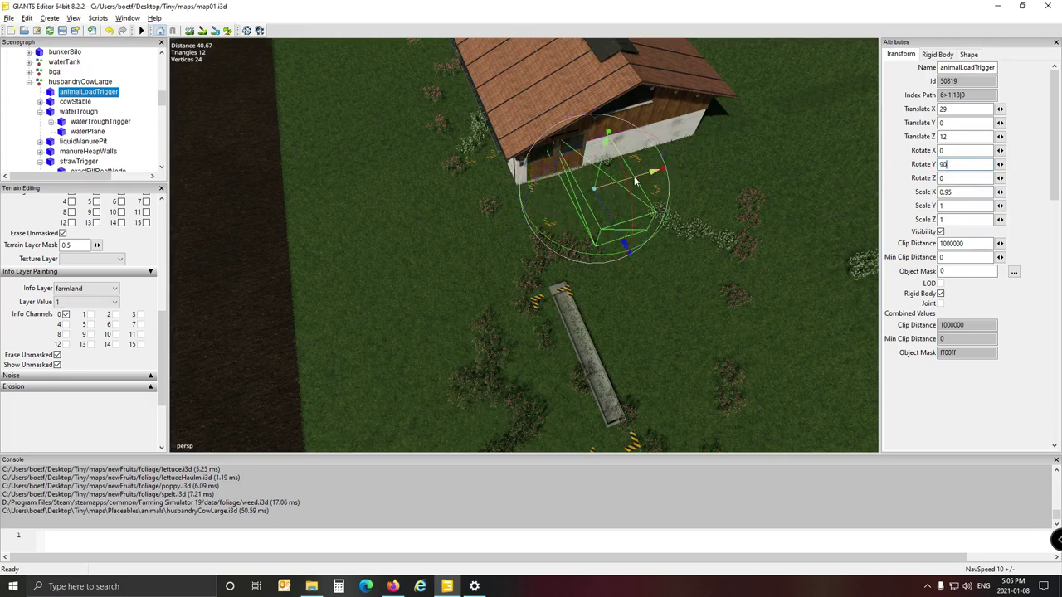
left_click_drag(635, 180, 499, 249)
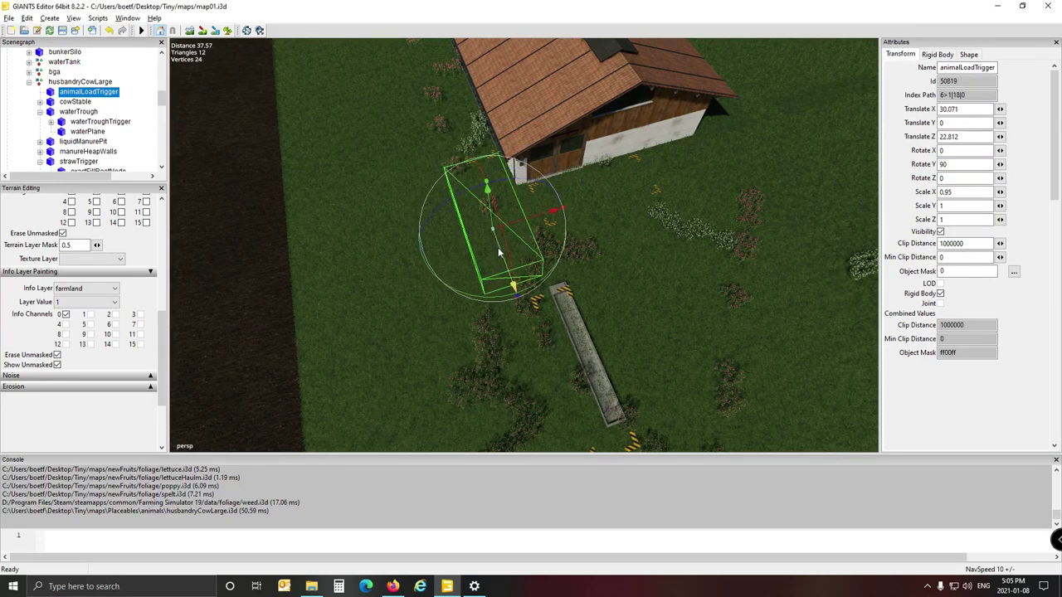
Place the animal load trigger's warning stripes group at about Translate X 29.764, Translate Z 25.965, and set its Rotate Y to 90
left_click(660, 192)
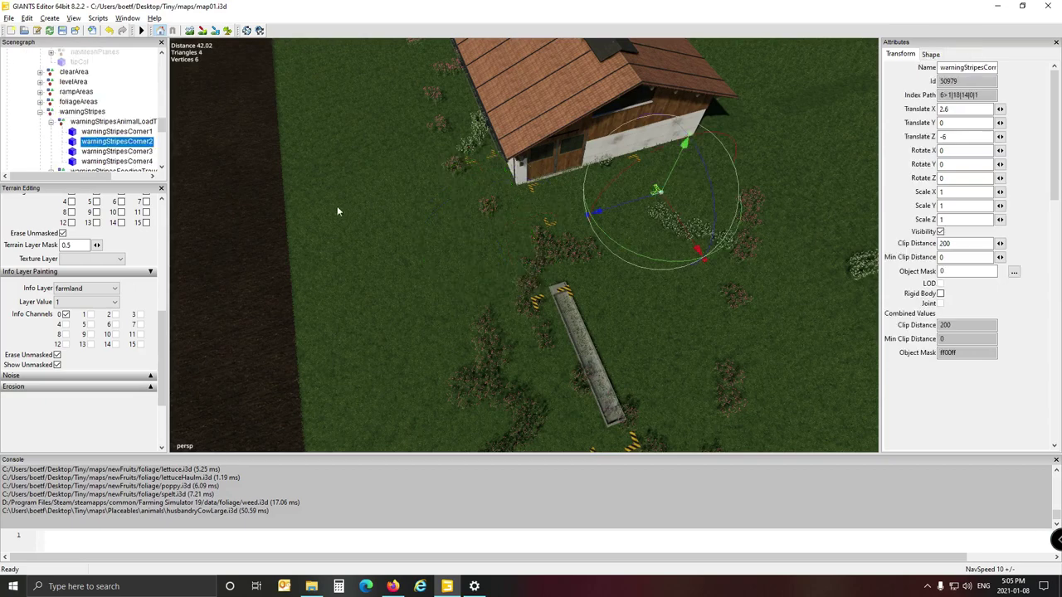
left_click(113, 122)
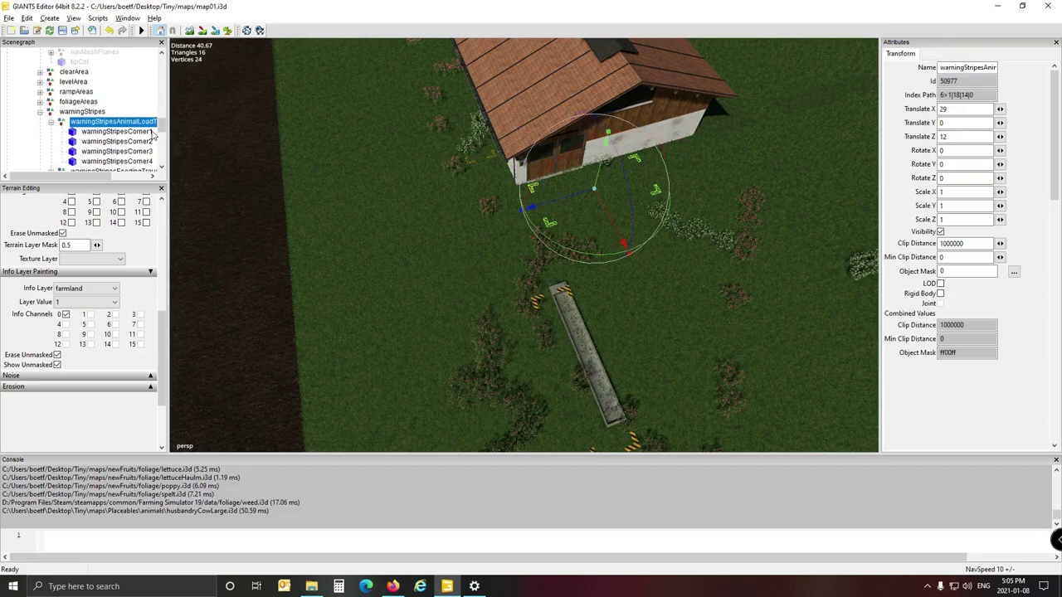
key("ctrl+b")
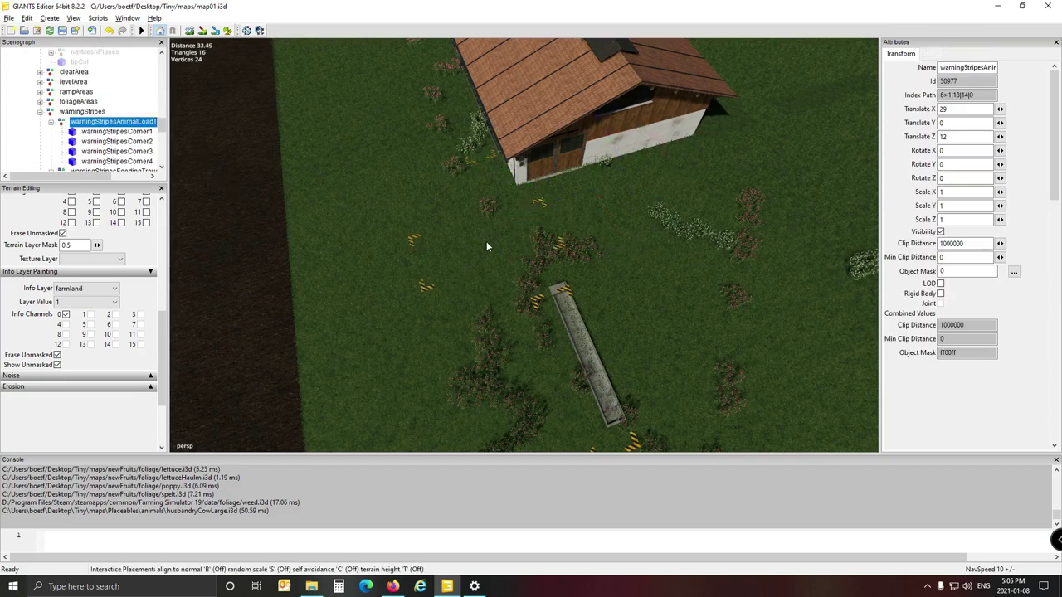
left_click(460, 238)
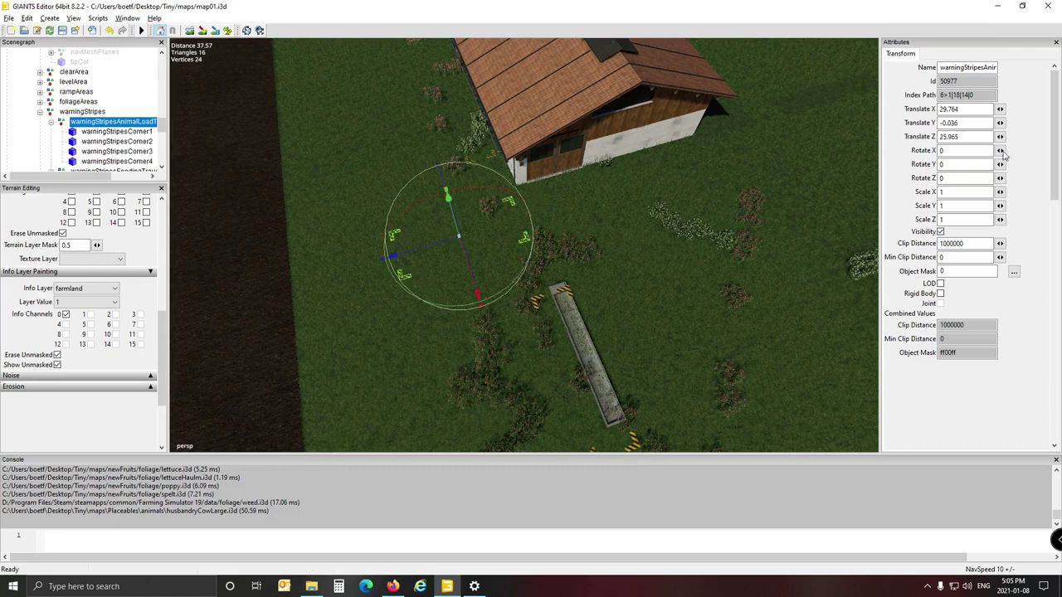
double_click(963, 164)
type("90")
key("Return")
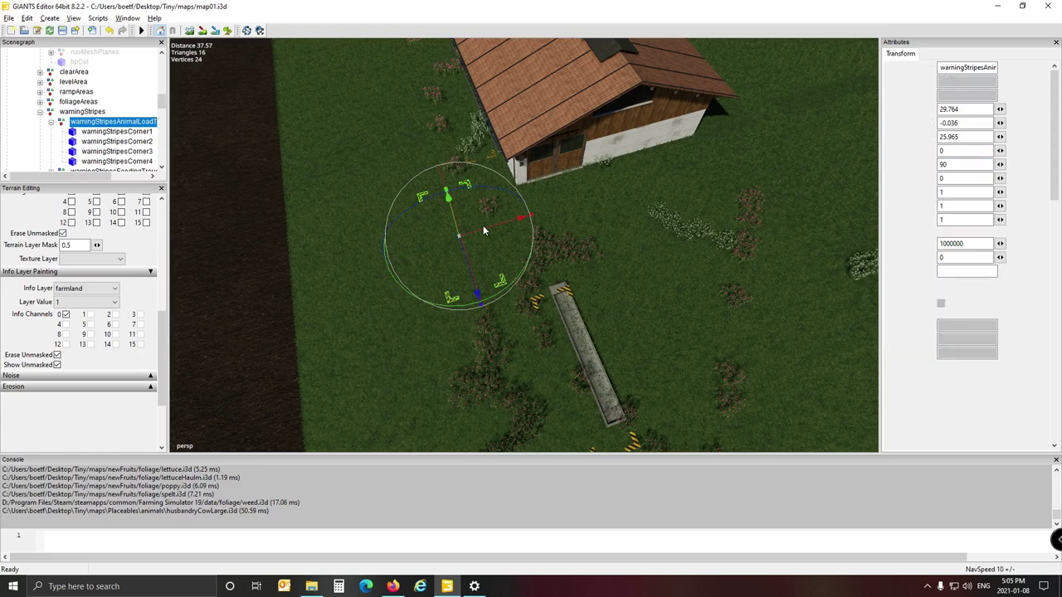
Compare the warning stripes with animalLoadTrigger and shift the stripes group to about Translate Z 22.819
left_click(483, 225)
scroll(91, 104, "up", 2)
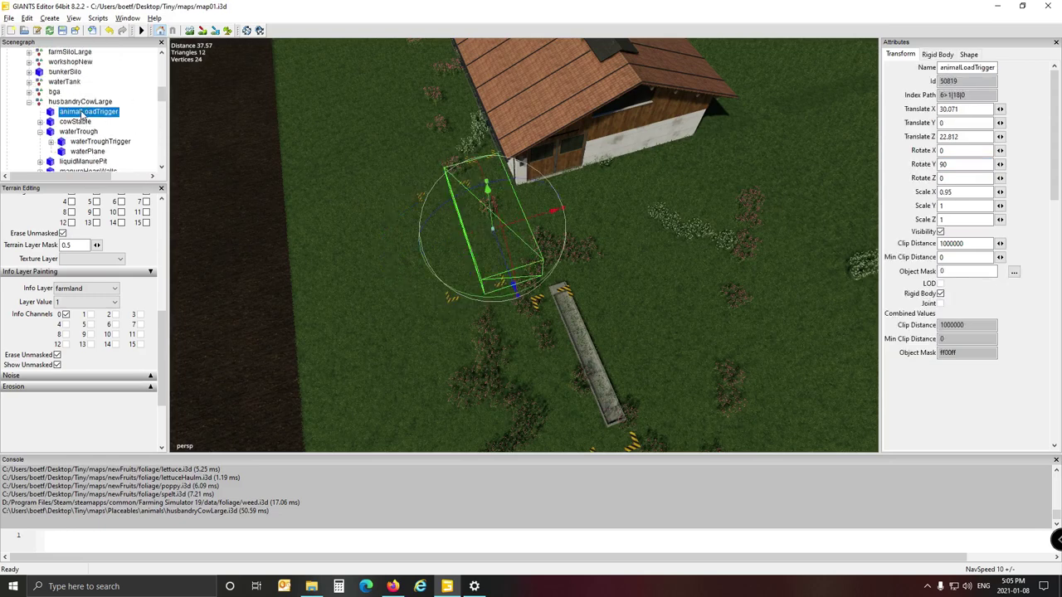
left_click(453, 304)
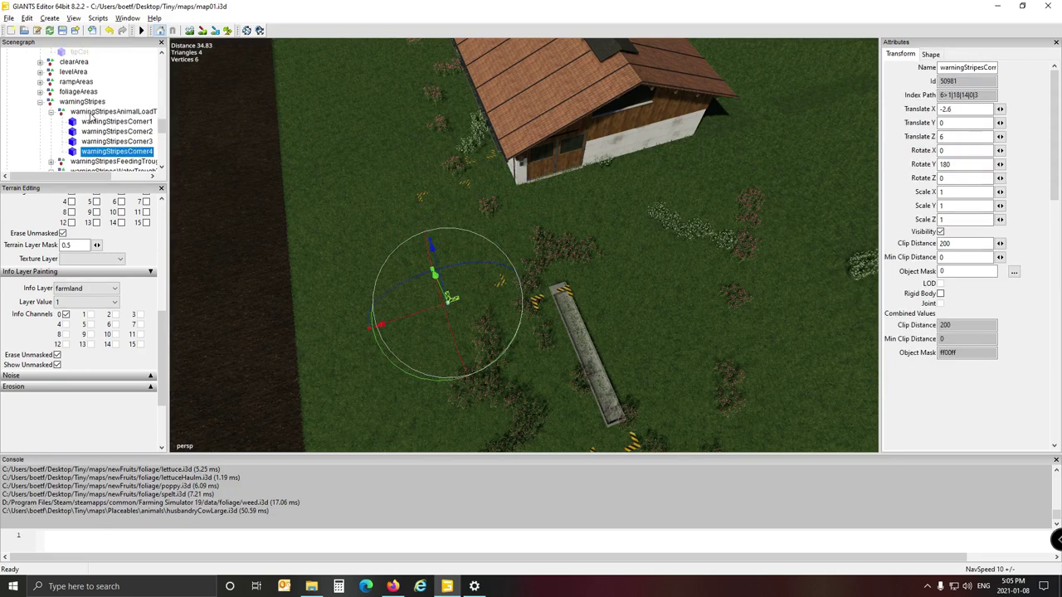
left_click(92, 113)
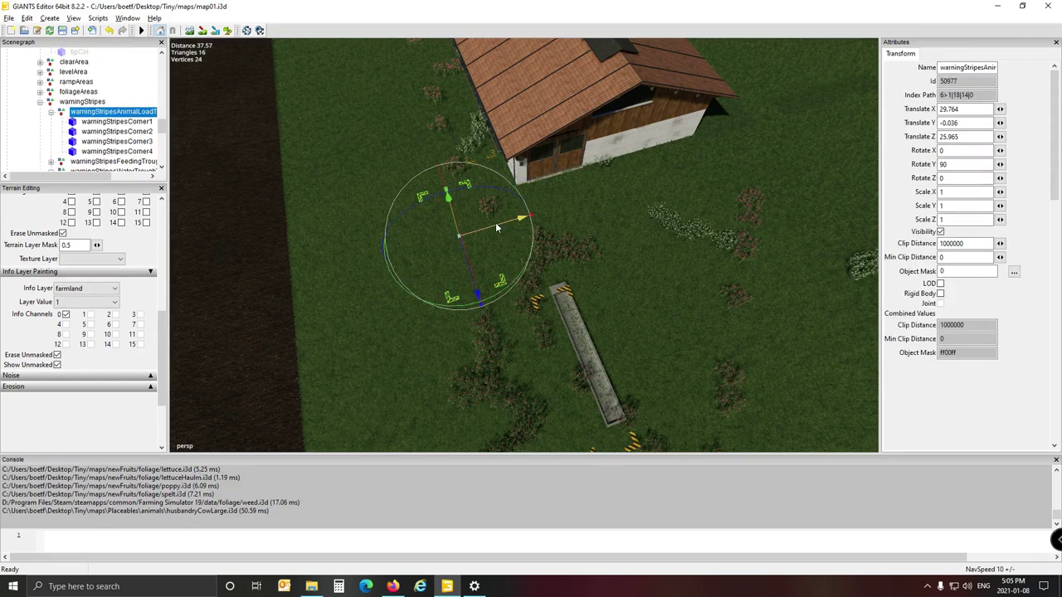
left_click_drag(498, 227, 540, 226)
Select the whole fenceGateOpenable object in the fences group
left_click_drag(370, 290, 516, 236, "alt")
middle_click_drag(516, 239, 332, 320)
left_click_drag(333, 319, 338, 323, "alt")
scroll(338, 322, "down", 3)
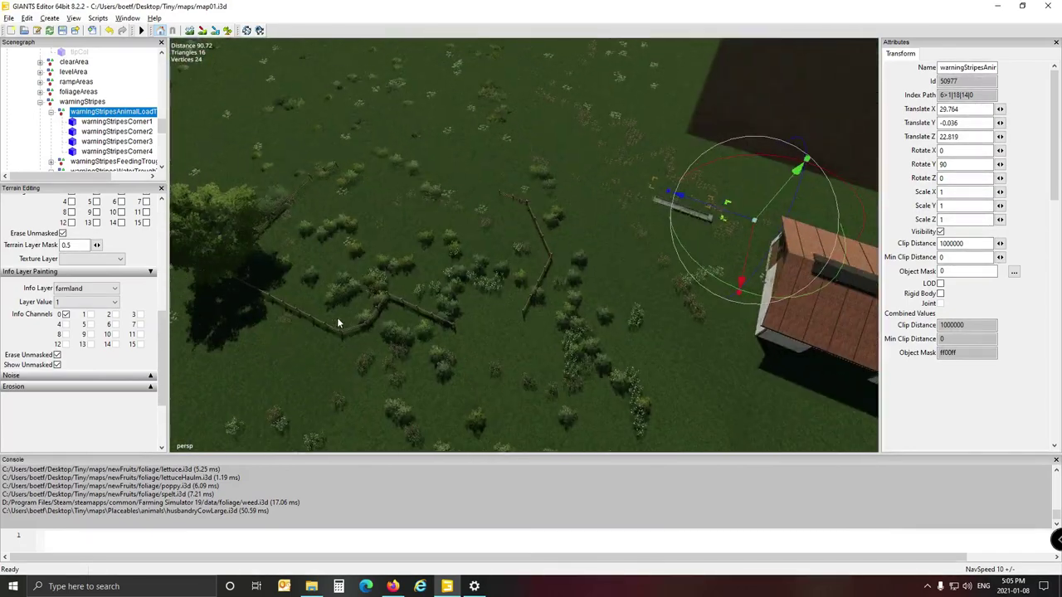
left_click(514, 197)
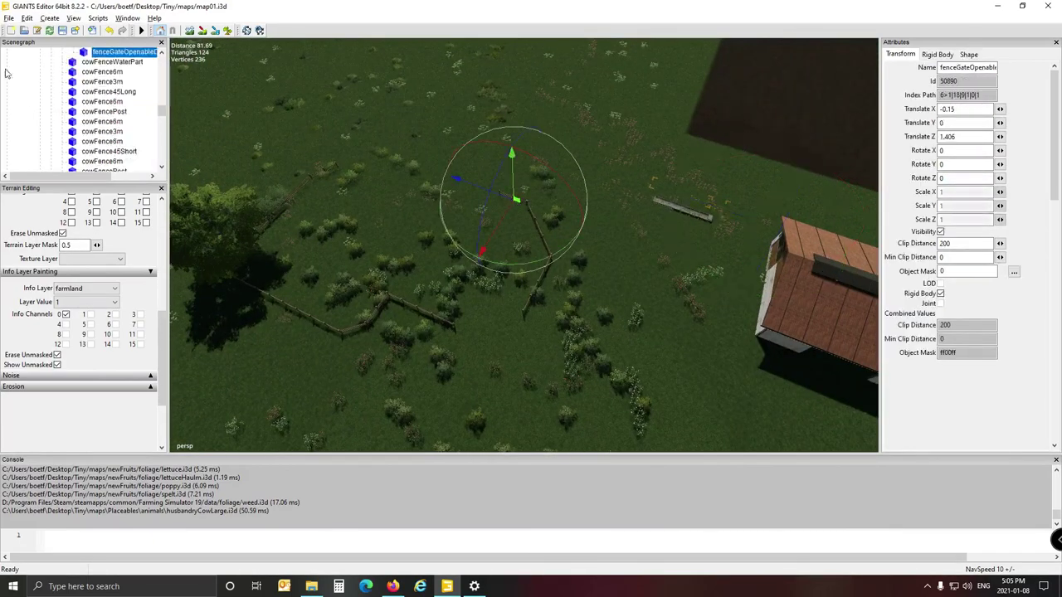
scroll(152, 108, "up", 1)
scroll(152, 108, "up", 1)
left_click(81, 73)
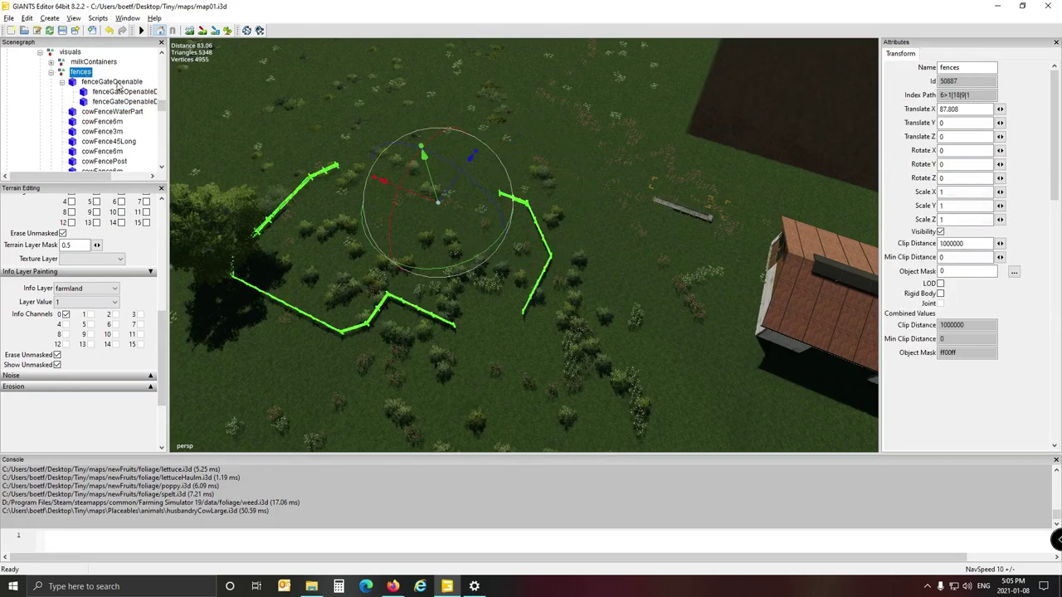
left_click(117, 83)
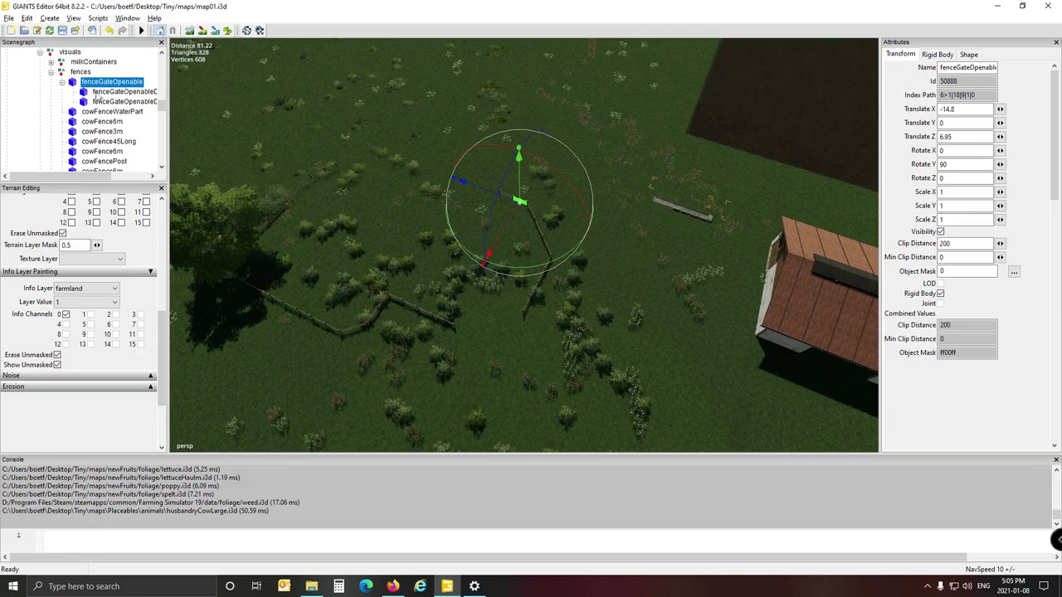
Collapse the fenceGateOpenable, fences and warningStripes nodes in the scenegraph
left_click(63, 83)
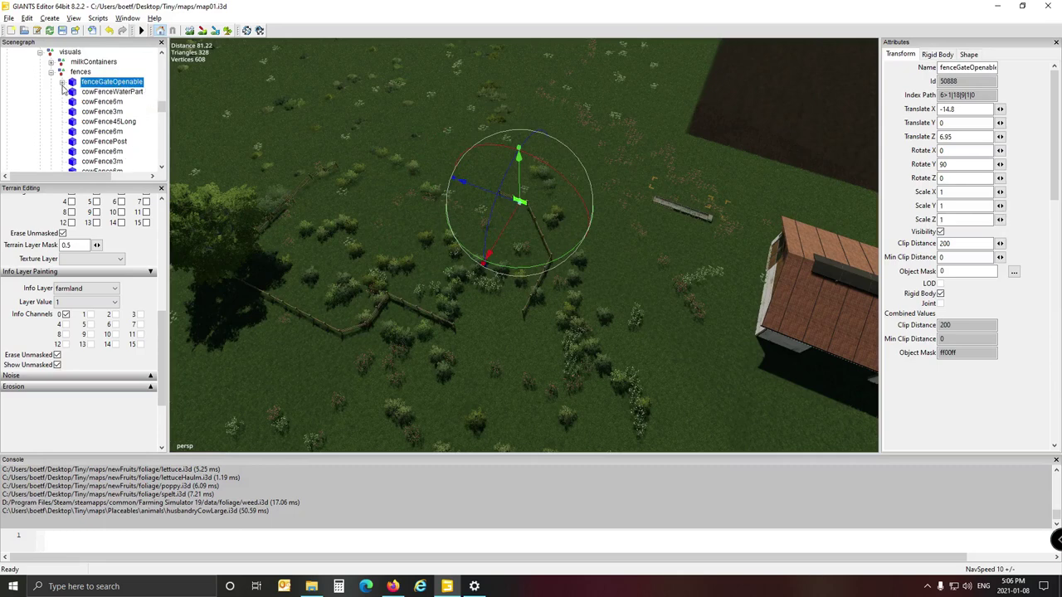
left_click(50, 73)
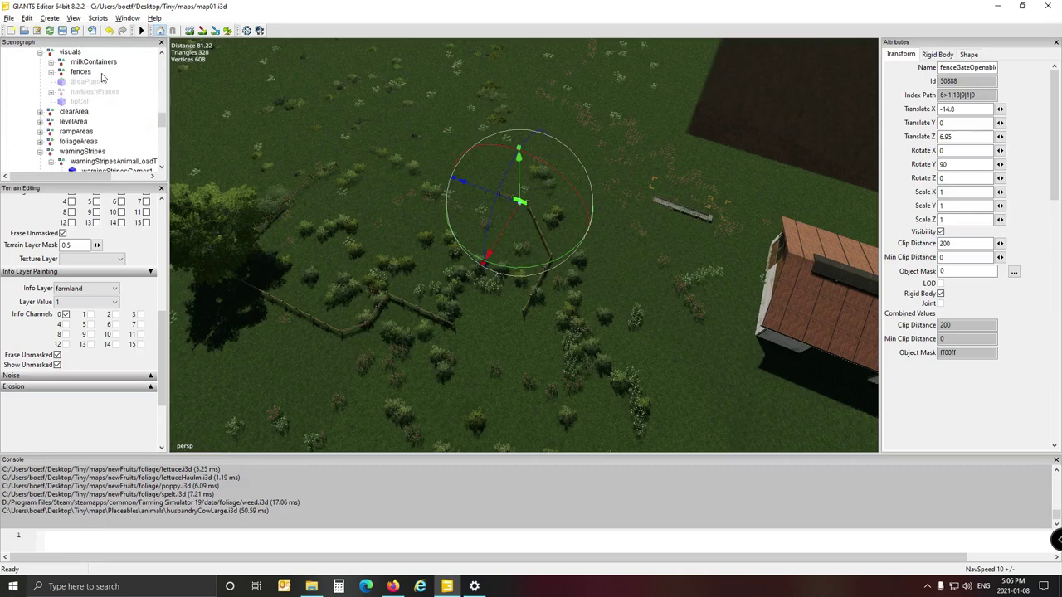
scroll(96, 114, "down", 1)
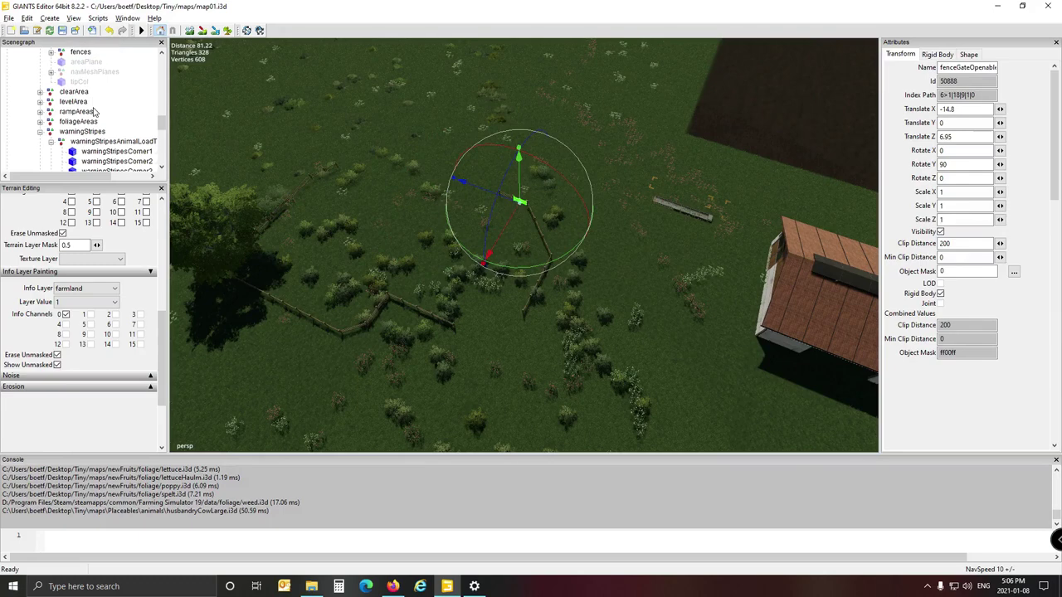
left_click(40, 135)
scroll(50, 132, "down", 1)
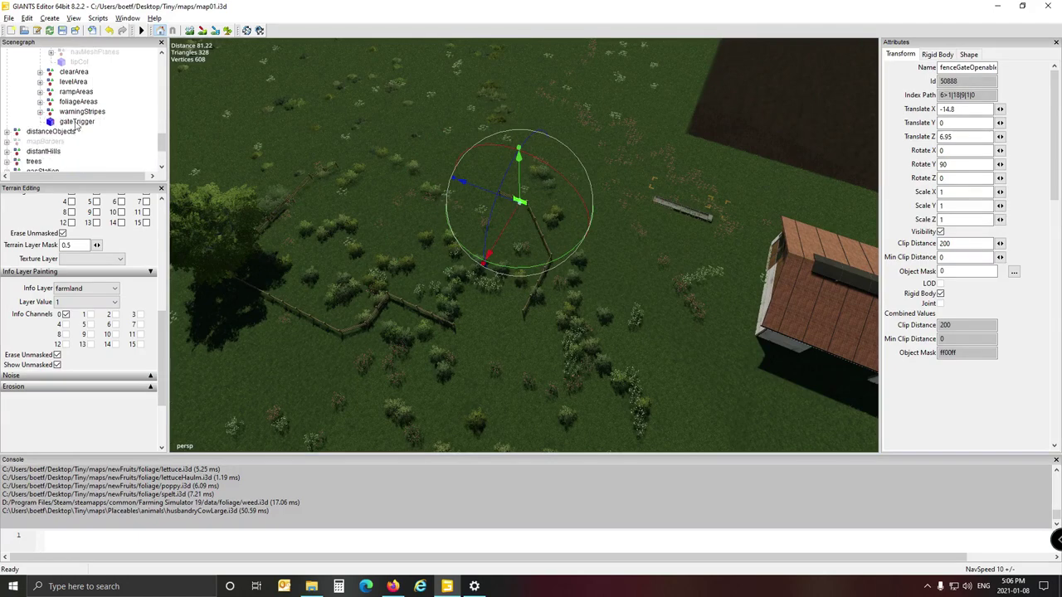
Select gateTrigger and examine where it sits relative to the stable and the surrounding pen area
left_click(77, 121)
left_click_drag(359, 239, 290, 227, "alt")
scroll(454, 217, "down", 1)
scroll(429, 220, "up", 3)
scroll(429, 220, "down", 4)
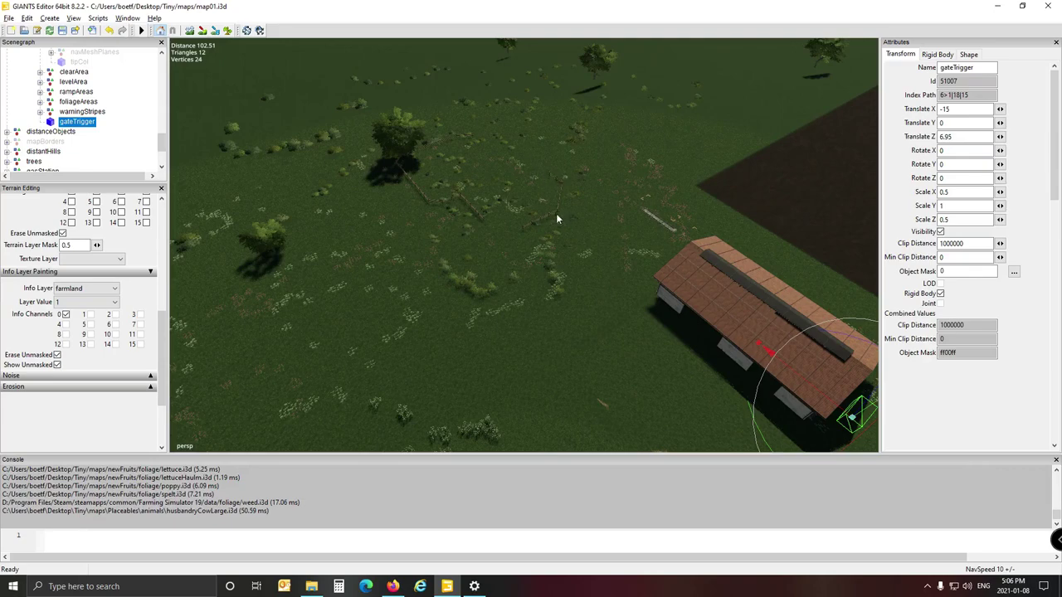
right_click_drag(559, 218, 643, 268)
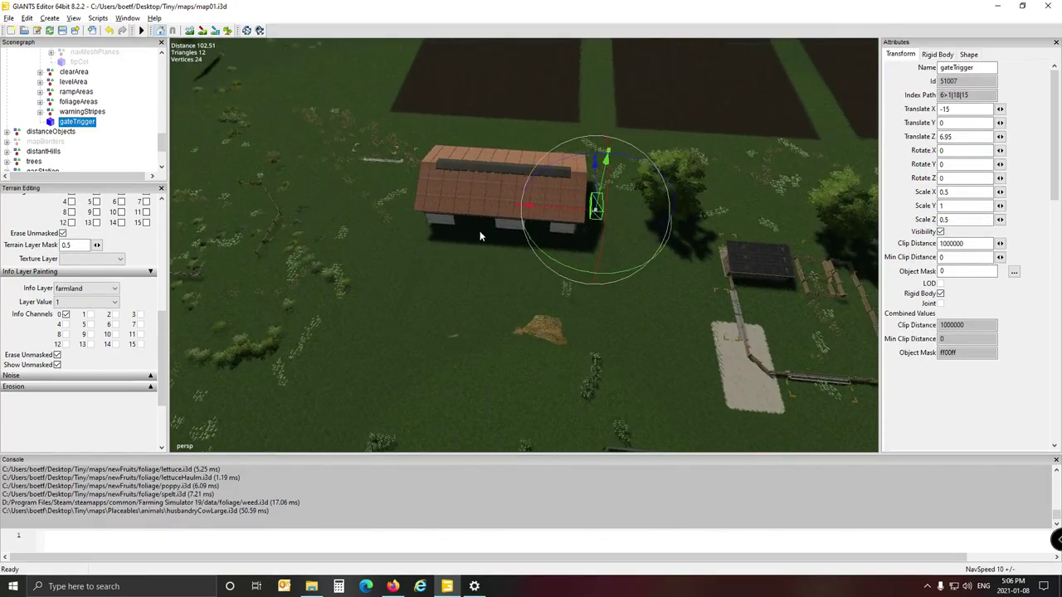
left_click_drag(365, 363, 376, 382, "alt")
scroll(393, 377, "down", 5)
key("a")
right_click_drag(376, 377, 407, 386)
left_click_drag(443, 360, 502, 345, "alt")
scroll(494, 359, "up", 4)
scroll(501, 343, "down", 4)
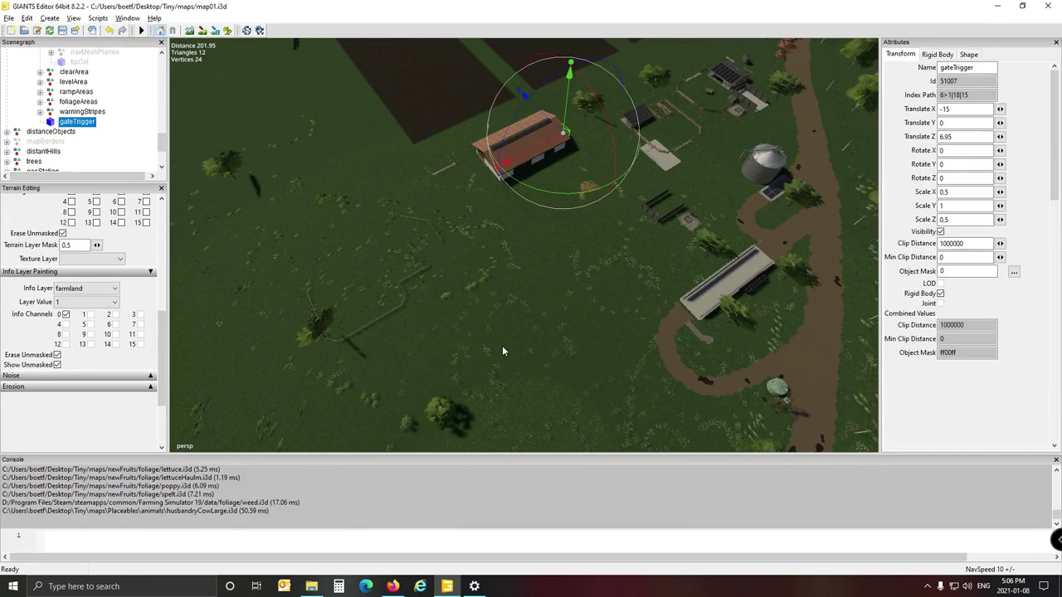
Move the navMeshPlanes group away from the stable into the open grass, at about Translate X 61.965, Translate Z -46.291
scroll(108, 137, "up", 3)
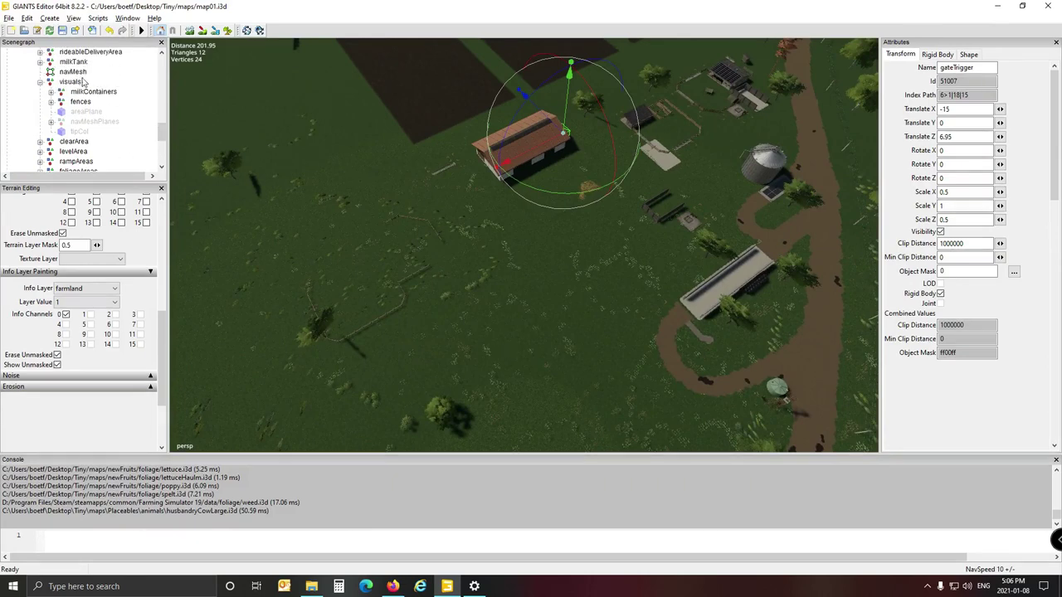
left_click(83, 125)
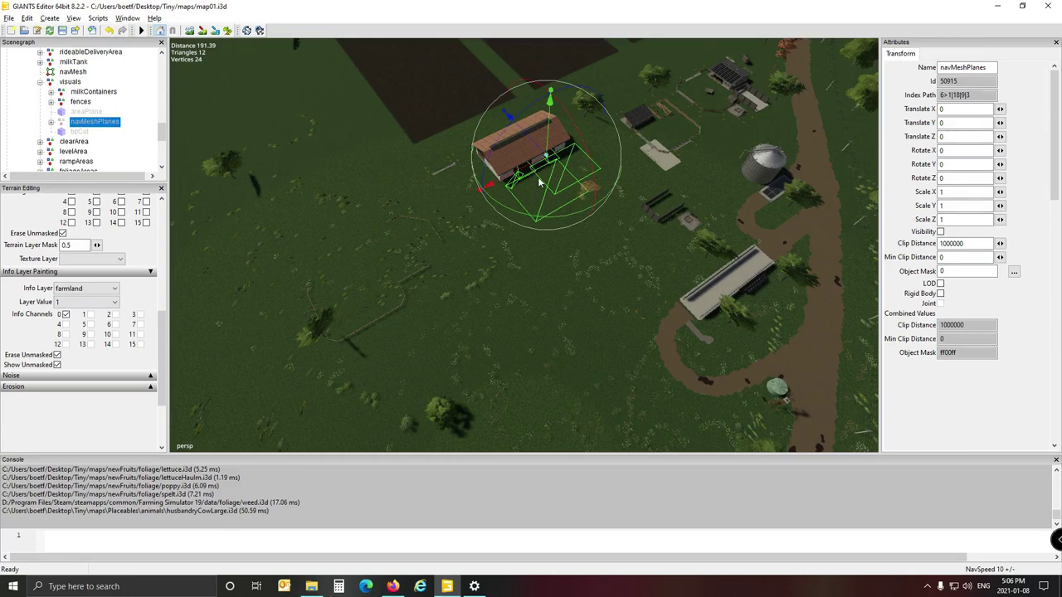
left_click_drag(585, 302, 551, 301, "alt")
key("w")
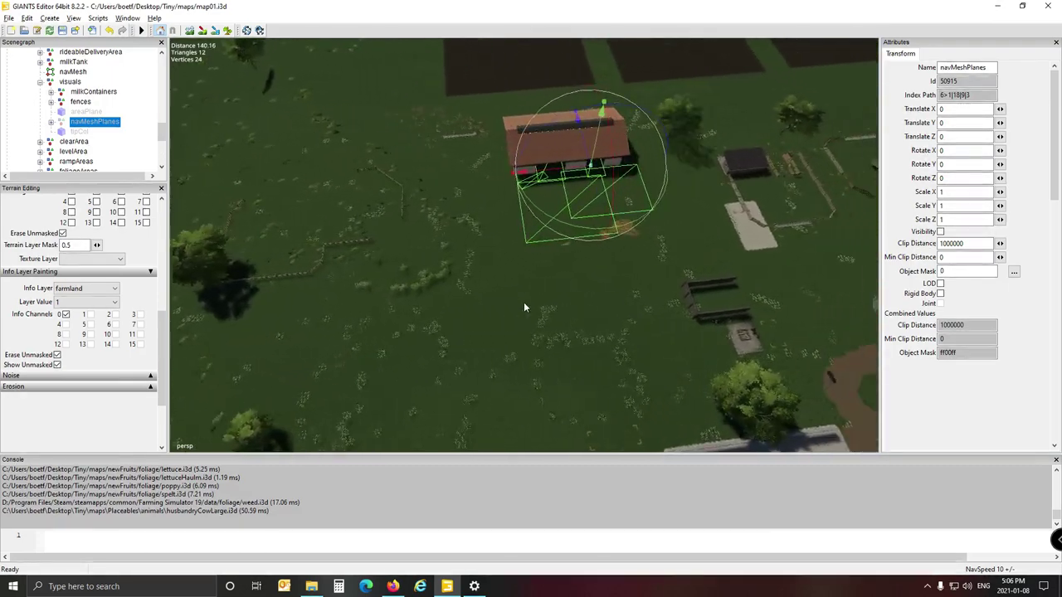
key("s")
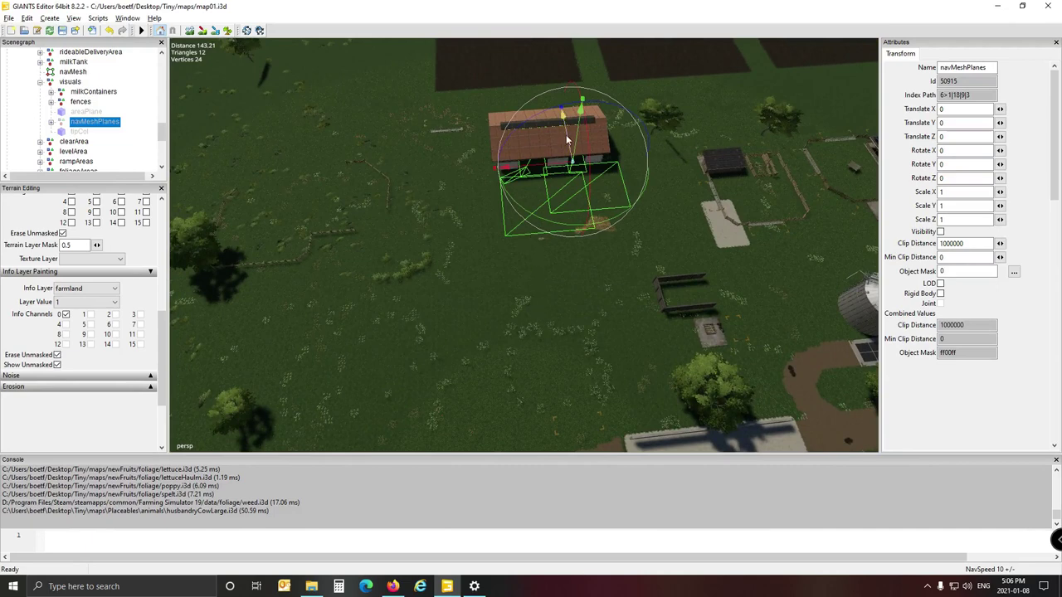
left_click_drag(567, 141, 574, 320)
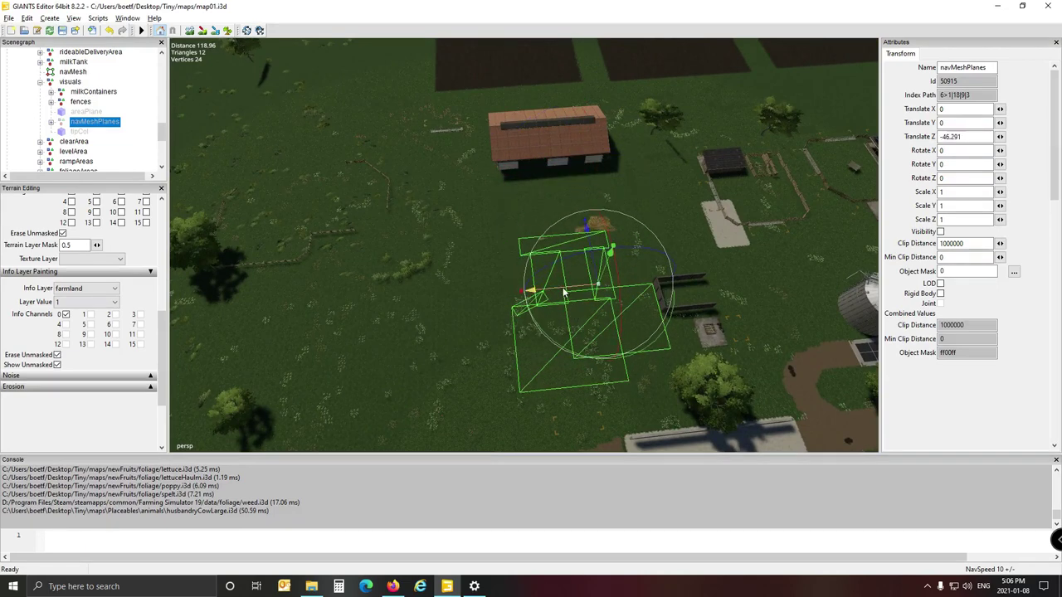
left_click_drag(572, 309, 381, 348)
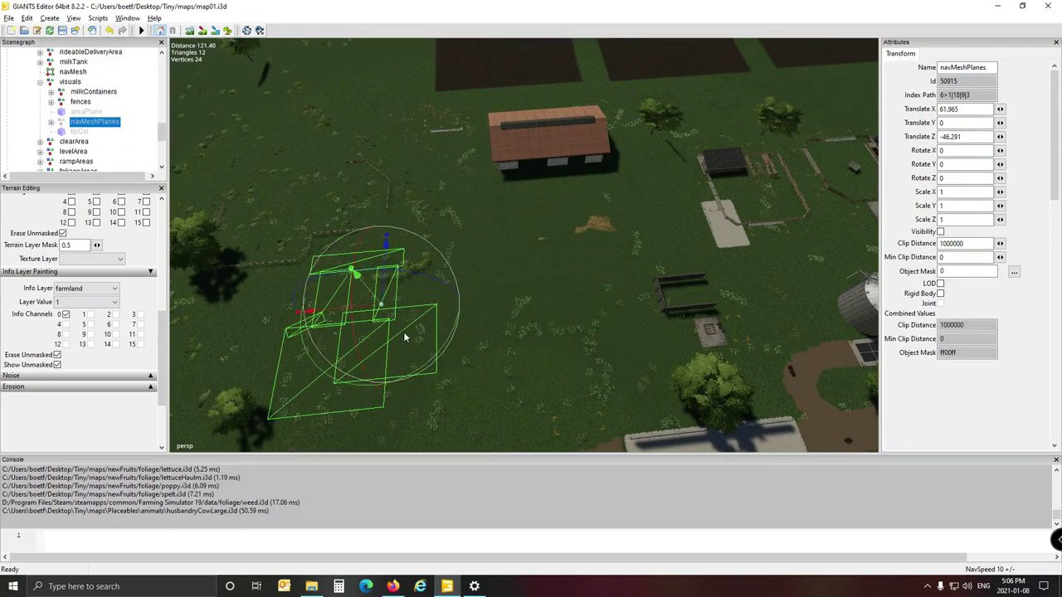
Stretch the first plane in the navMeshPlanes group to a Scale Z of about 66.202
left_click(51, 122)
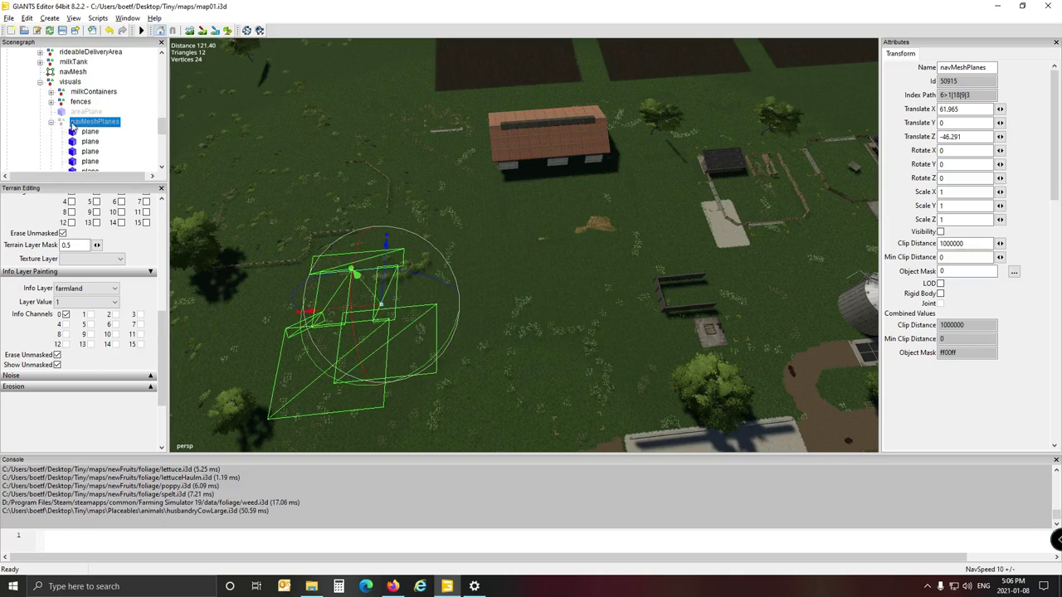
scroll(77, 125, "down", 1)
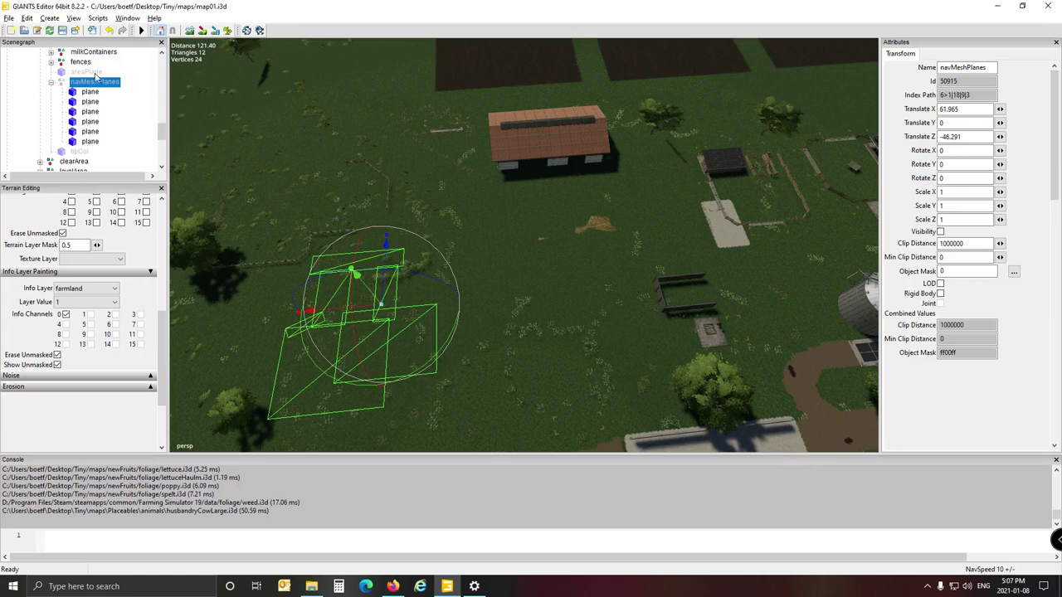
left_click(91, 92)
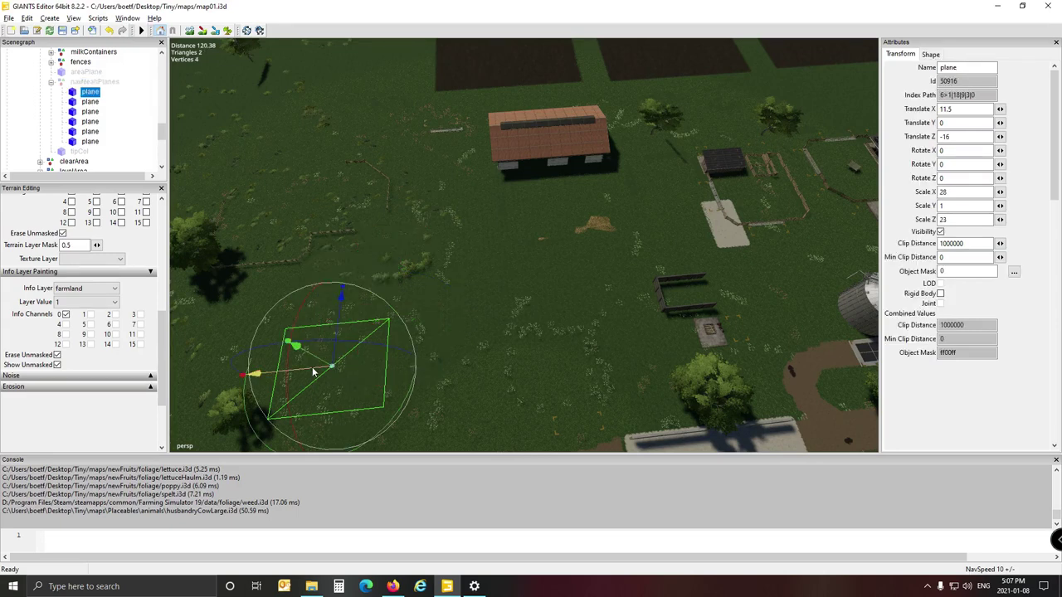
left_click_drag(343, 287, 410, 278)
left_click_drag(501, 348, 498, 367, "alt")
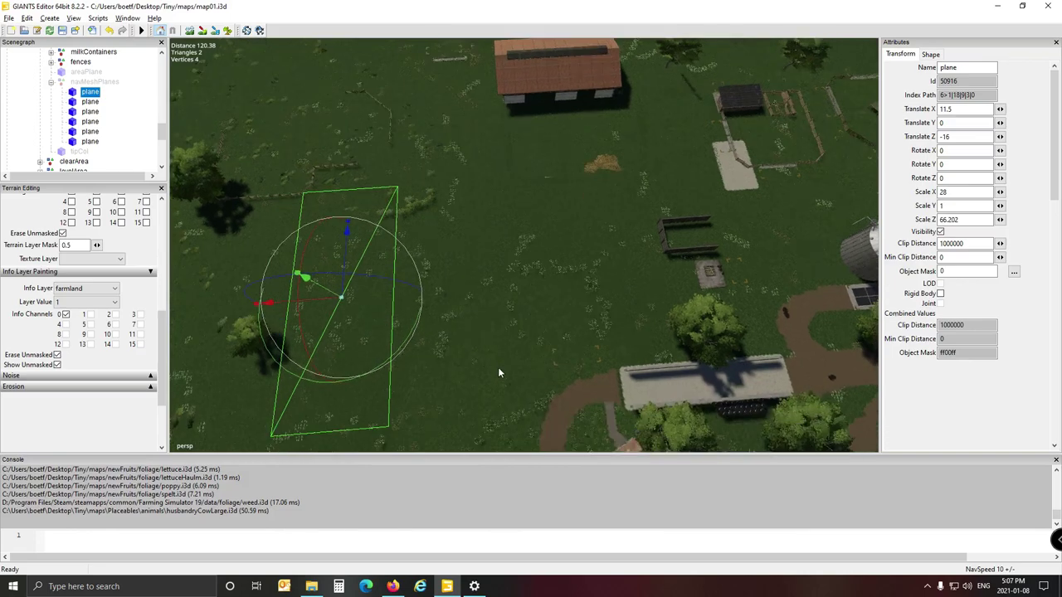
scroll(496, 369, "down", 5)
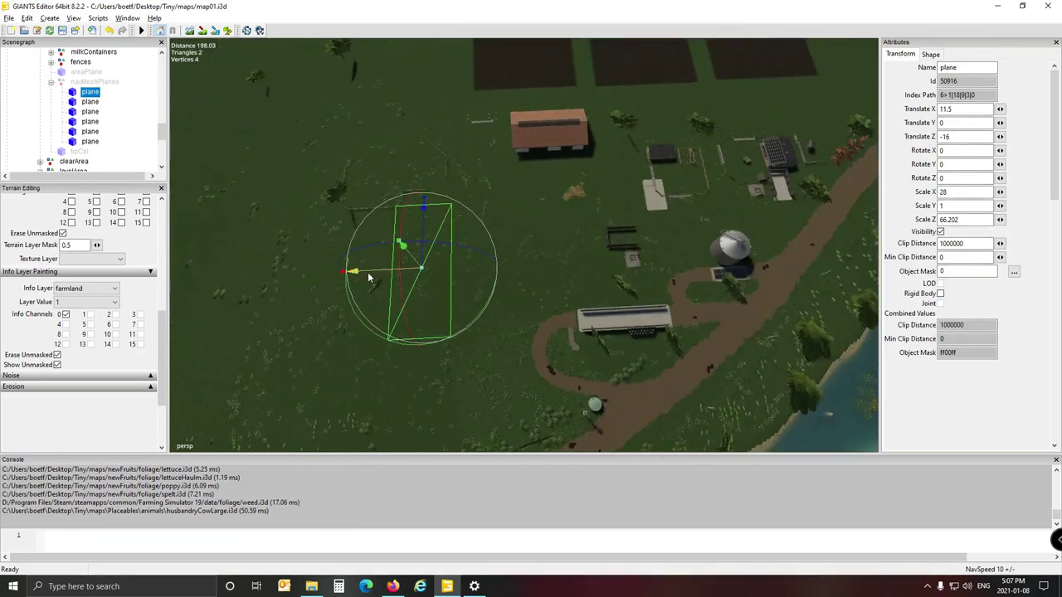
Move the first nav mesh plane in front of the stable, at about Translate X -62.902, Translate Z 10.046
left_click_drag(370, 269, 480, 266)
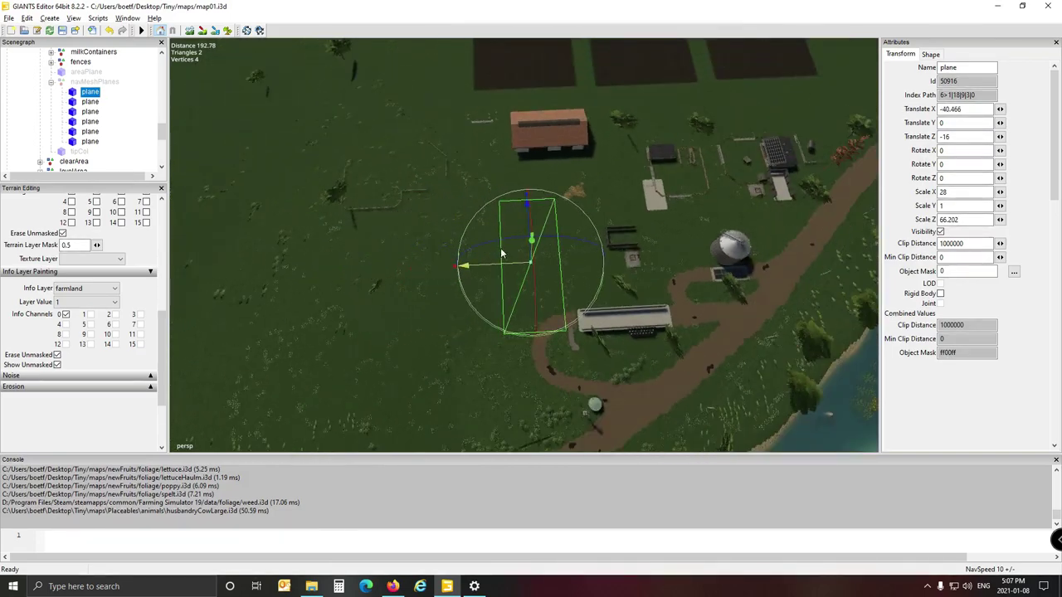
left_click_drag(352, 375, 467, 377, "alt")
scroll(445, 383, "up", 3)
scroll(445, 383, "up", 2)
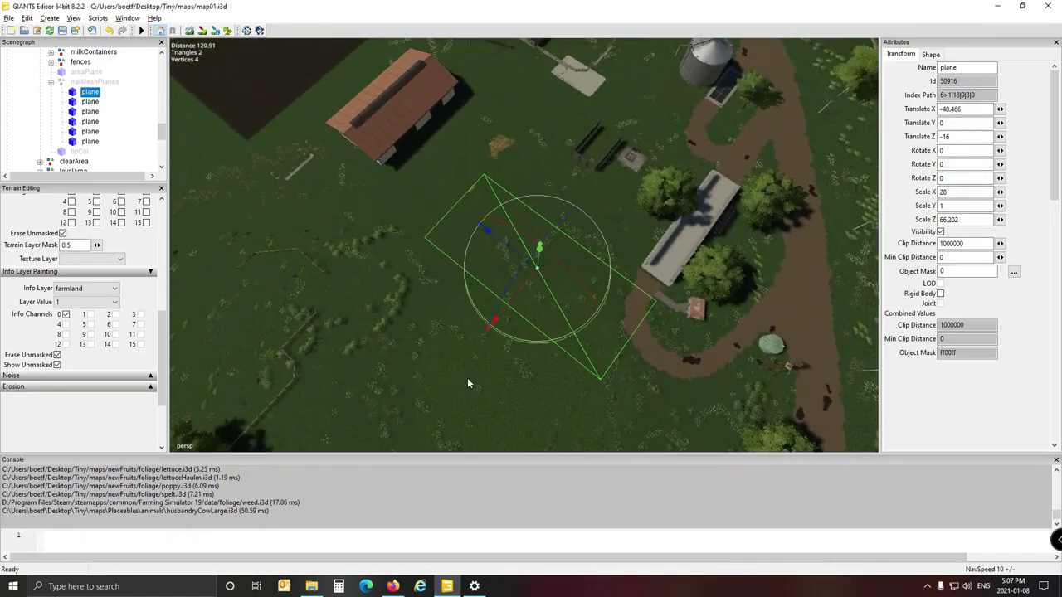
left_click_drag(499, 239, 421, 179)
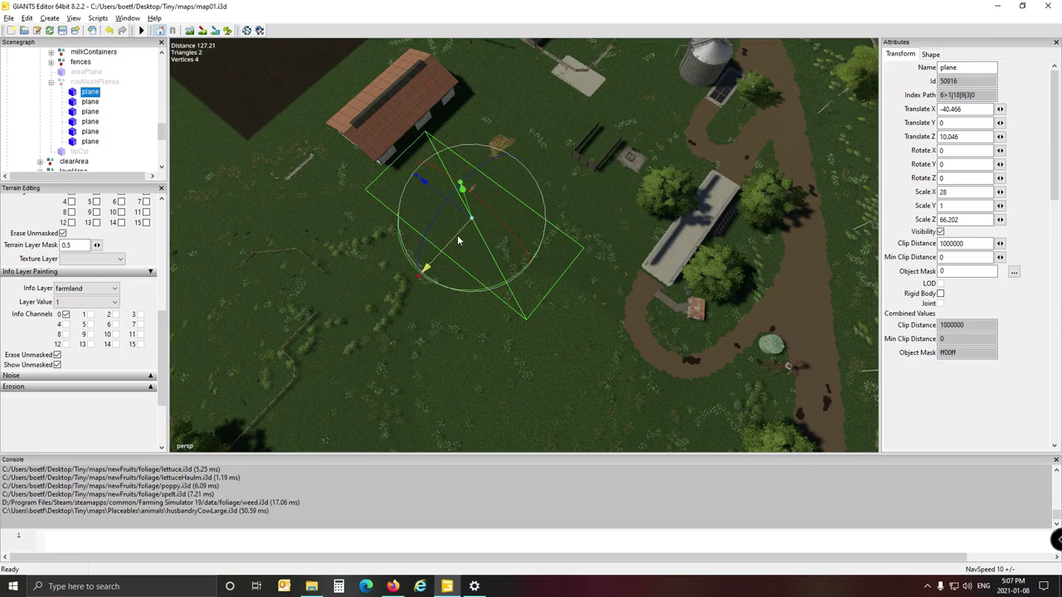
left_click_drag(457, 235, 528, 186)
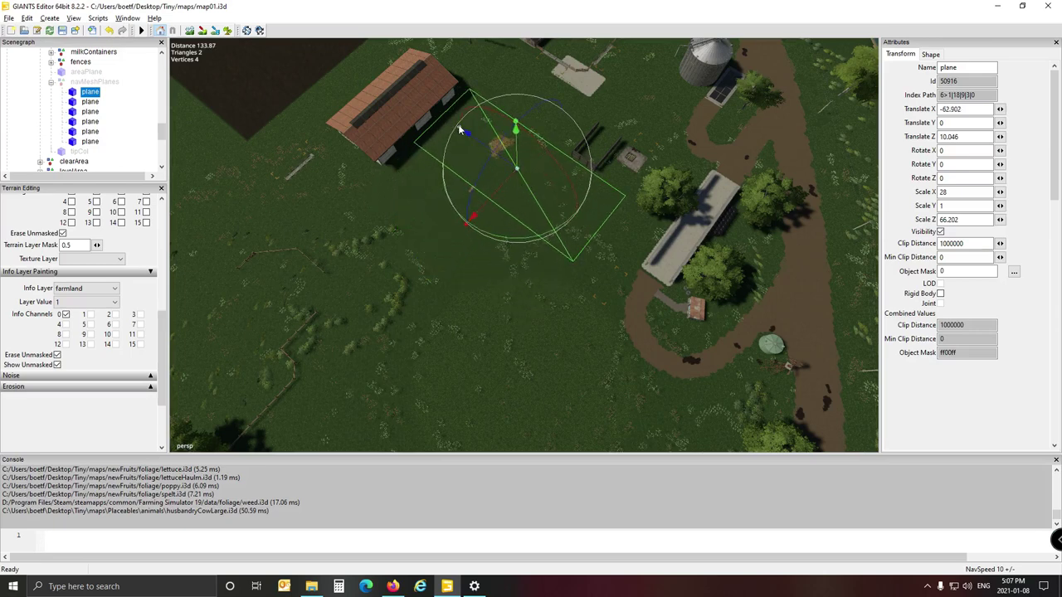
Lengthen the first nav mesh plane to about Scale Z 78.382 and shift it to about Translate Z 3.001
left_click_drag(459, 130, 456, 128)
left_click_drag(459, 130, 490, 170)
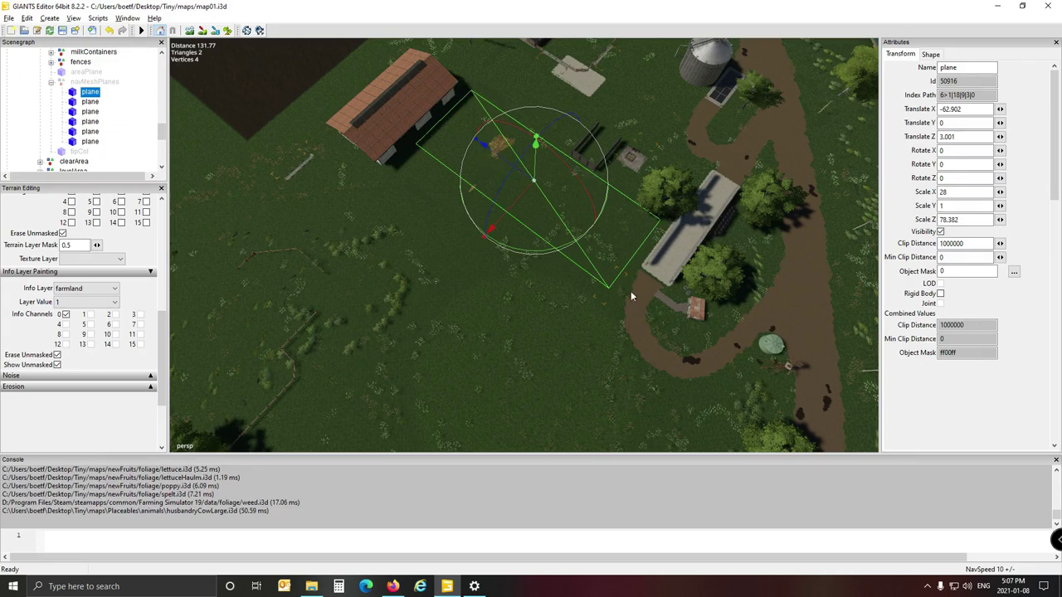
left_click_drag(594, 343, 469, 333, "alt")
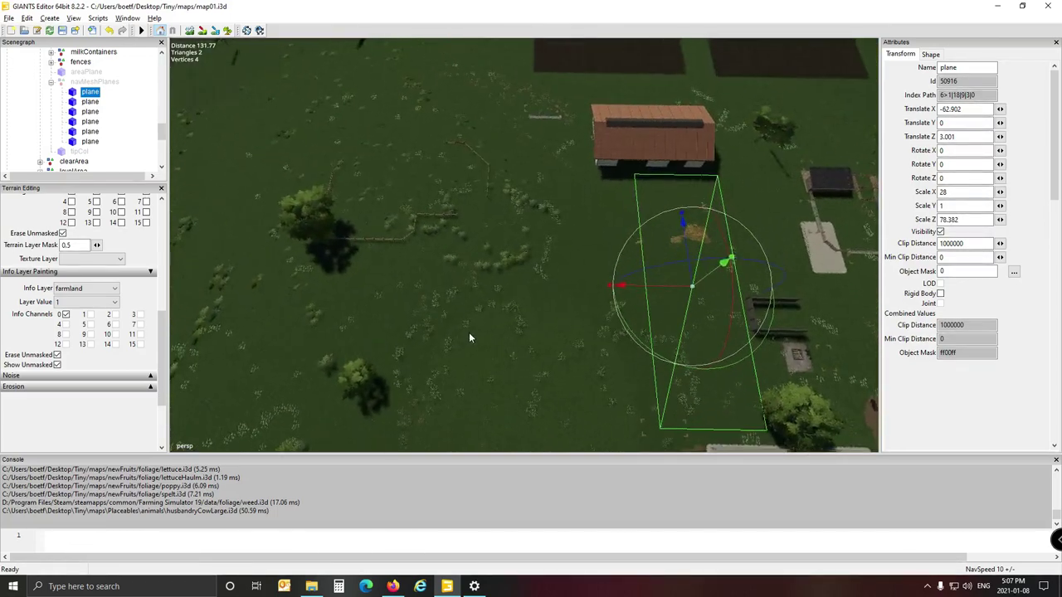
scroll(473, 339, "down", 3)
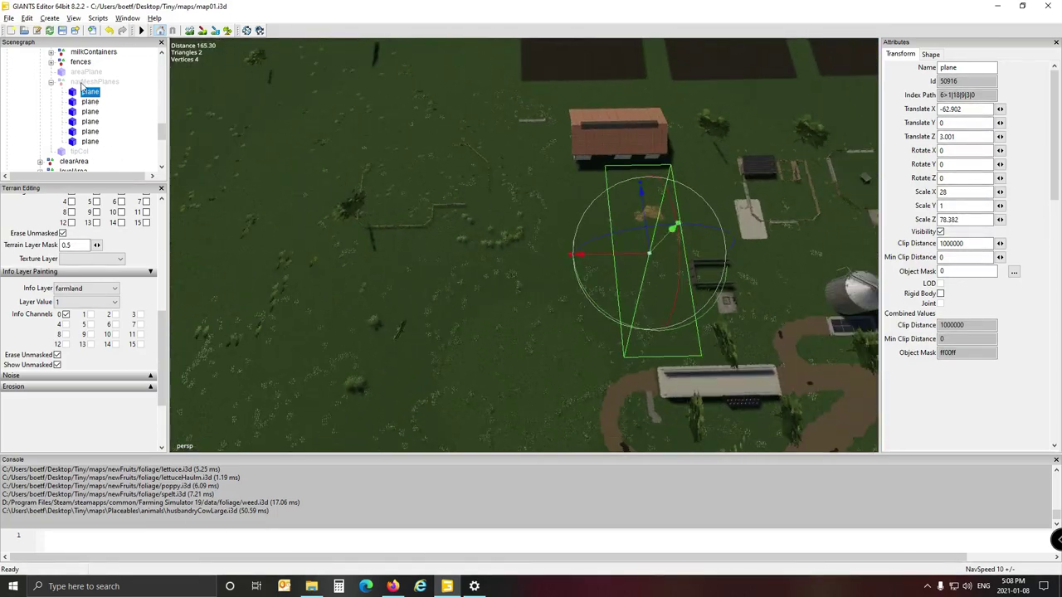
Turn on visibility for the navMeshPlanes group and list its planes
left_click(86, 83)
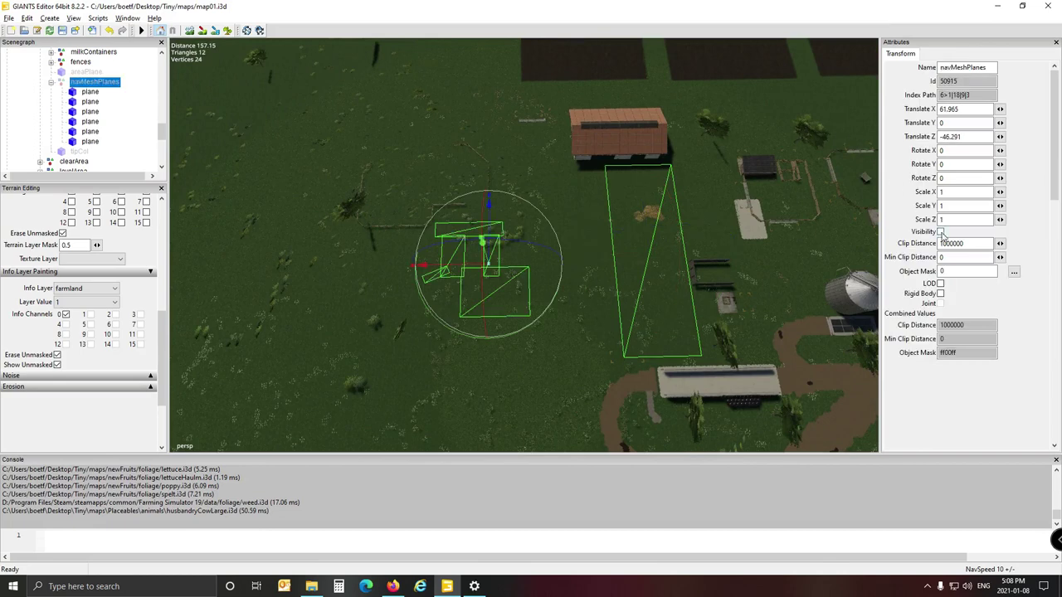
left_click(941, 232)
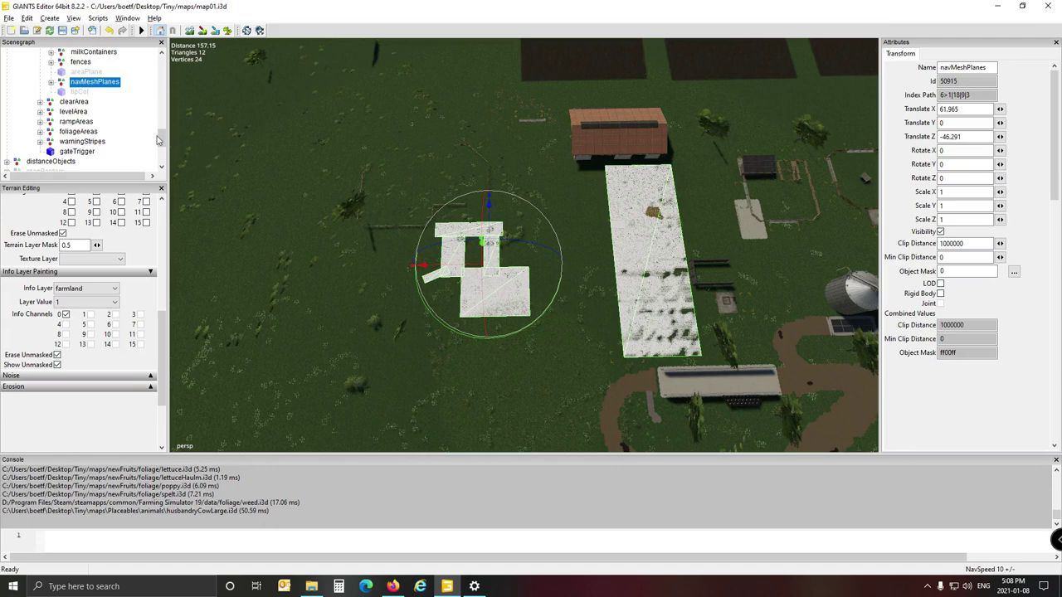
left_click(51, 83)
Place the second nav mesh plane alongside the first at about Translate X -36.05, Translate Z 2.986, stretched to about Scale Z 78.391
left_click(91, 92)
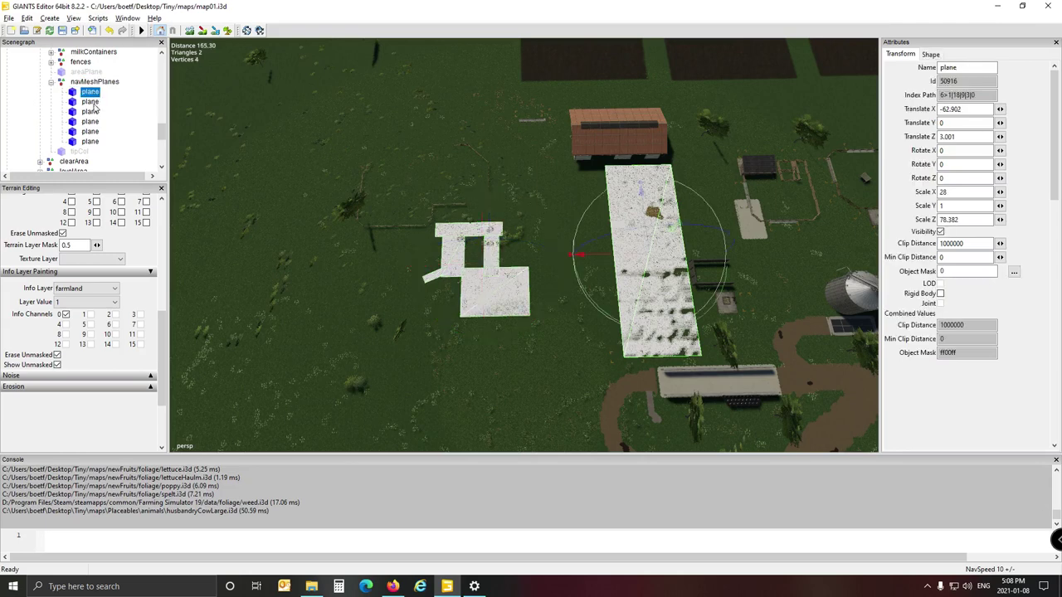
left_click(91, 102)
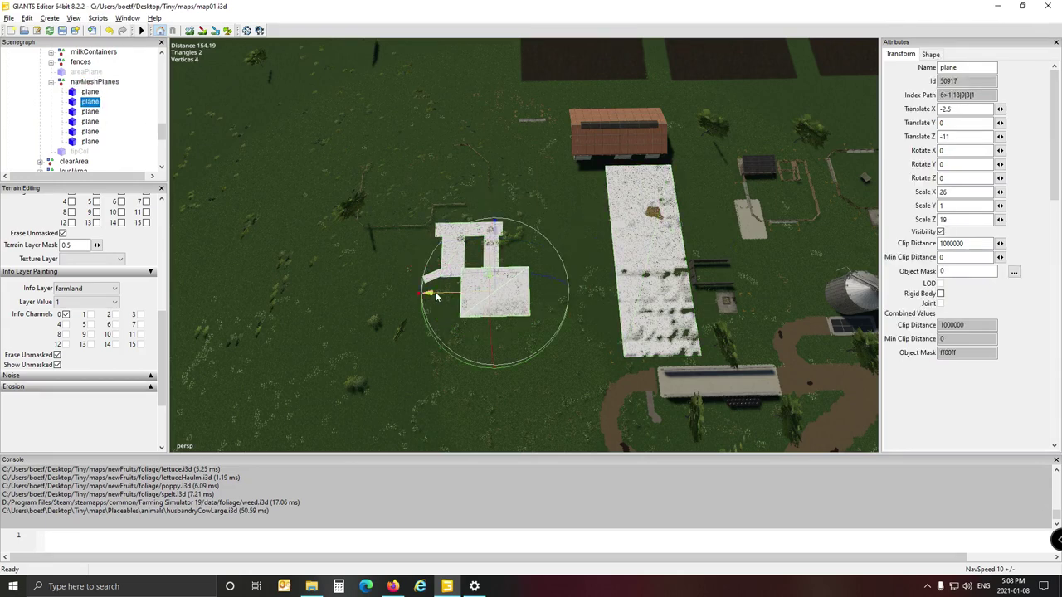
left_click_drag(436, 297, 531, 284)
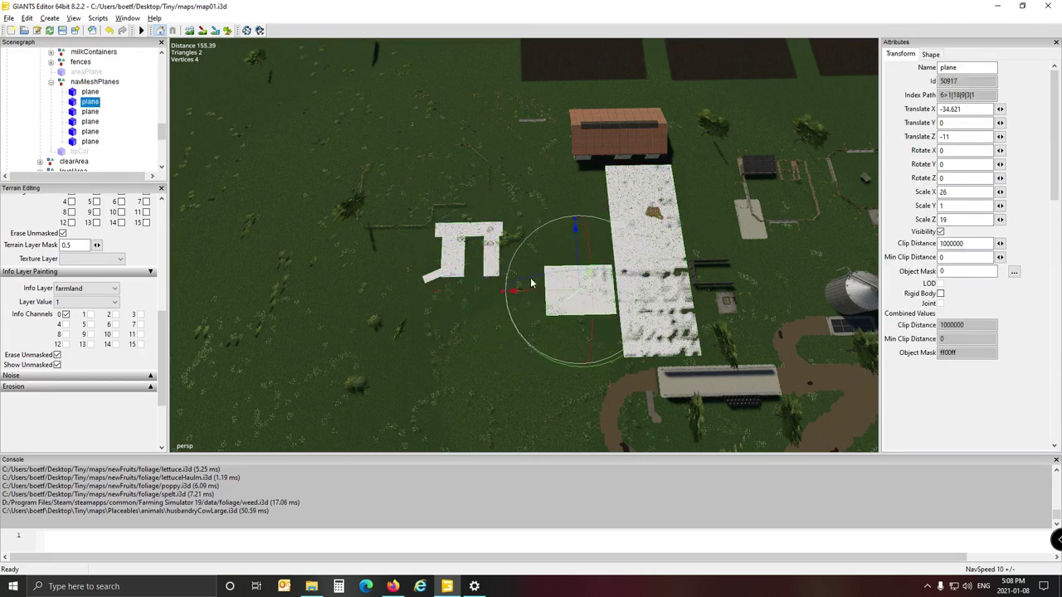
left_click_drag(575, 219, 569, 35)
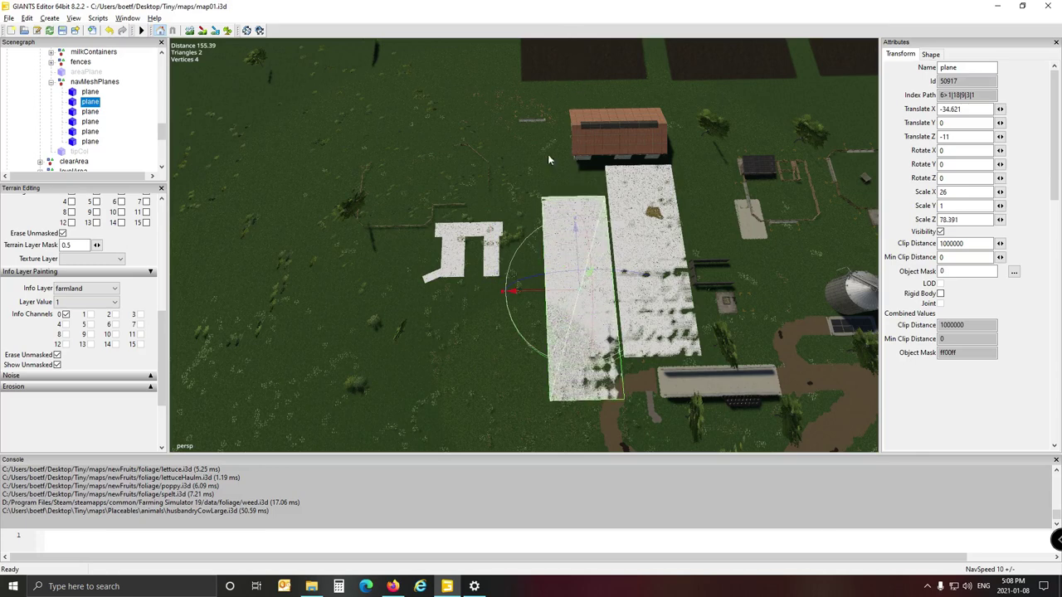
left_click_drag(579, 252, 578, 203)
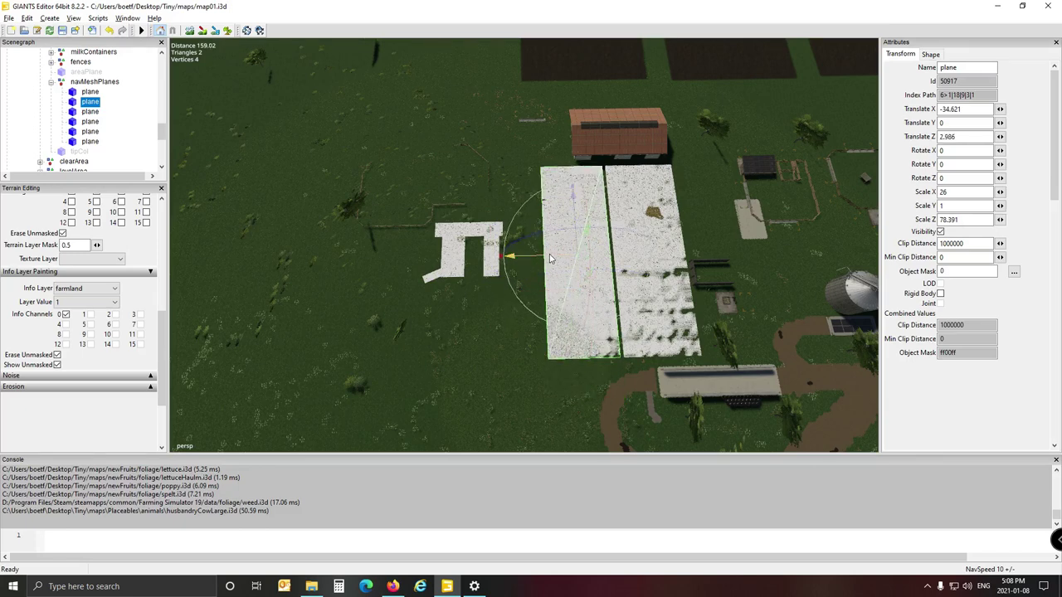
left_click_drag(551, 260, 556, 262)
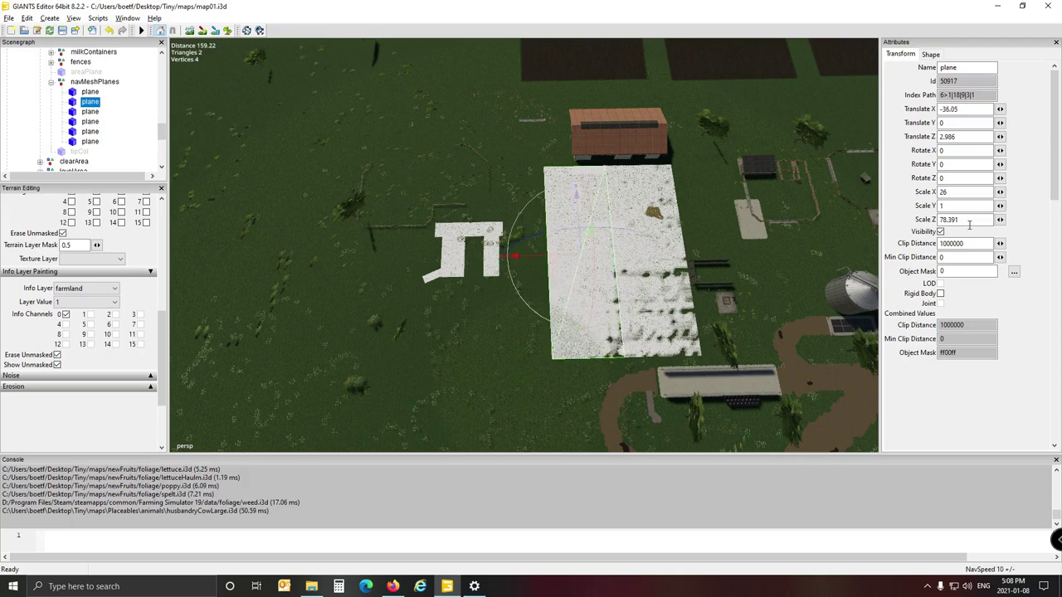
Match the second nav mesh plane's Scale Z to the first at 78.382 and shift it to about Translate Z 3.165
left_click(90, 91)
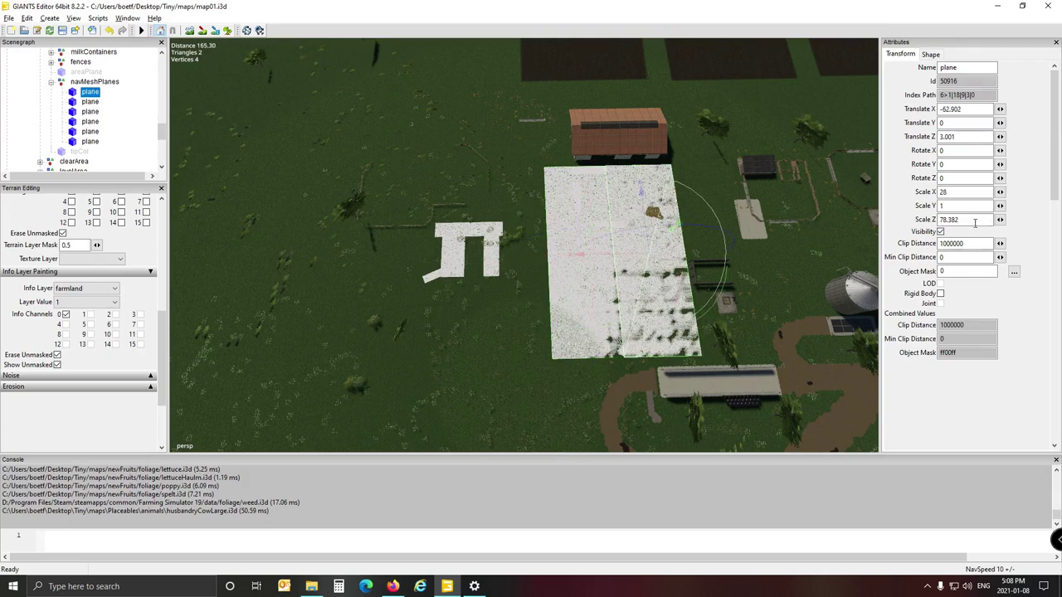
key("Return")
left_click(91, 101)
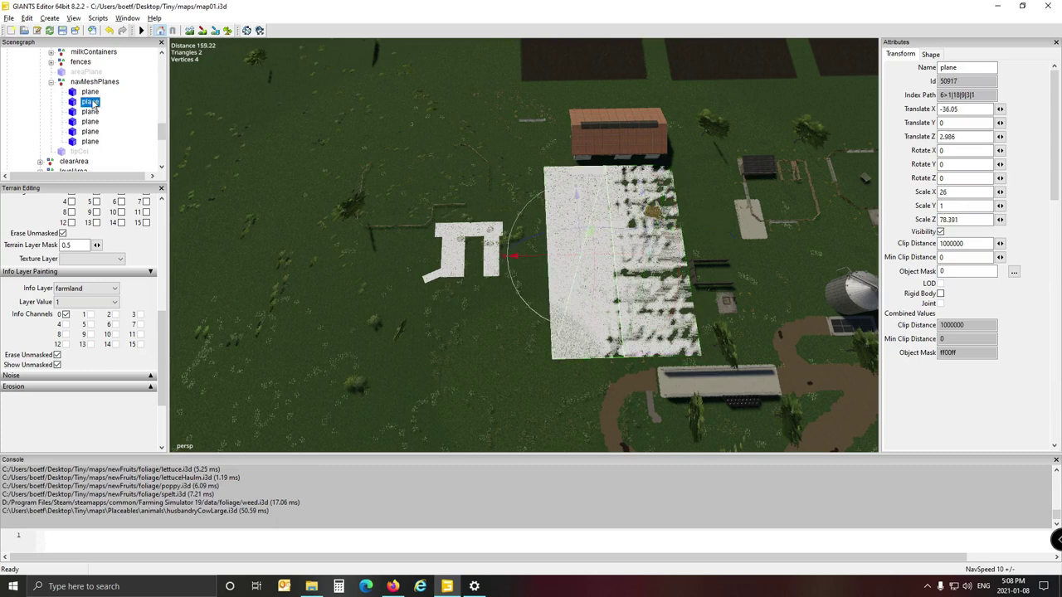
double_click(966, 220)
type("78.382")
left_click_drag(579, 206, 579, 209)
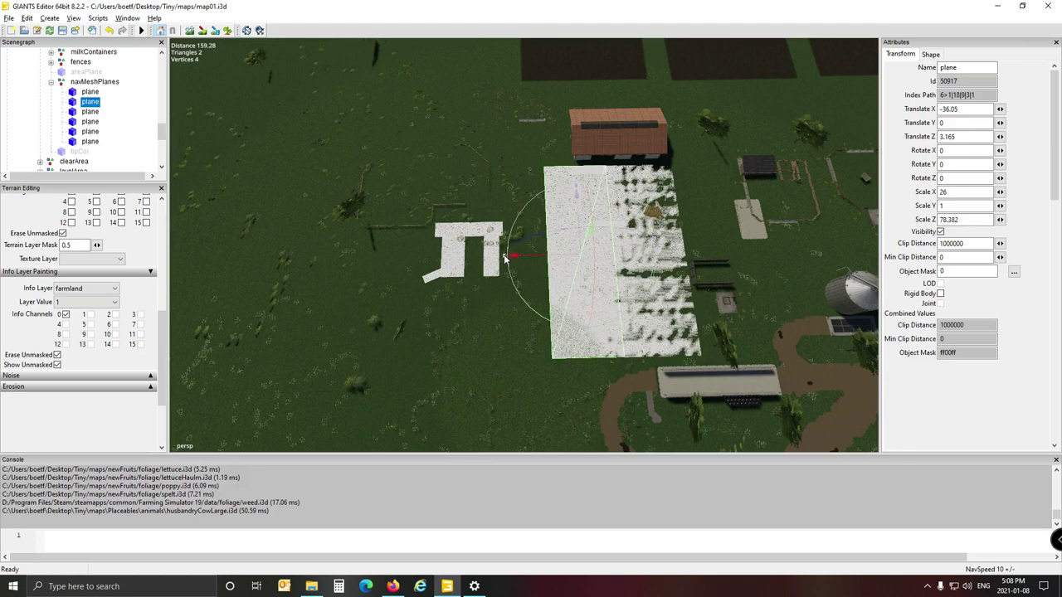
Widen the second nav mesh plane to about Scale X 100.156 and align it beside the first at about Translate X 0.621
left_click_drag(504, 258, 319, 304)
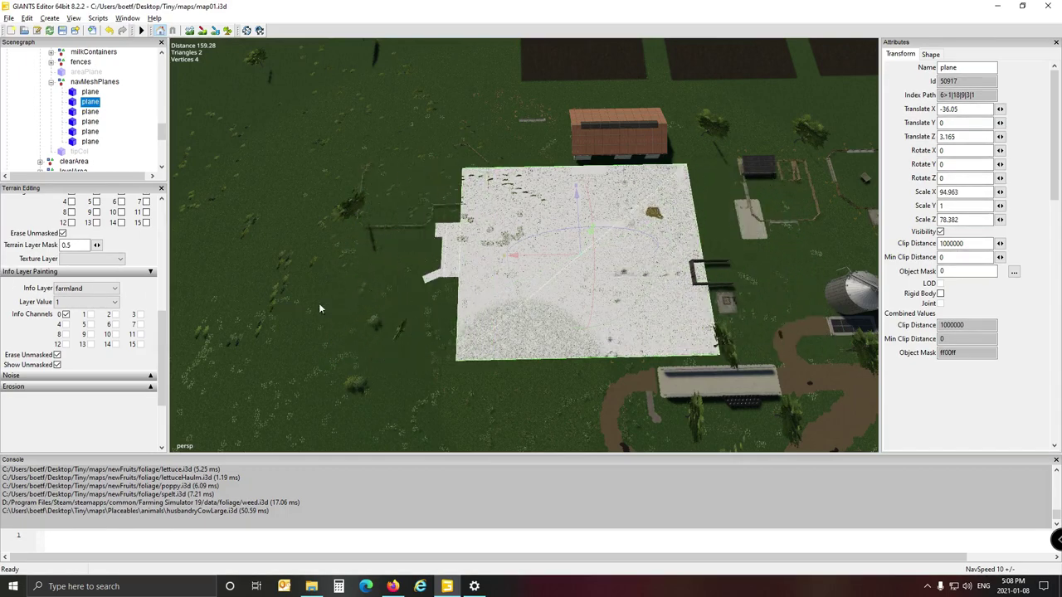
left_click_drag(498, 272, 413, 262)
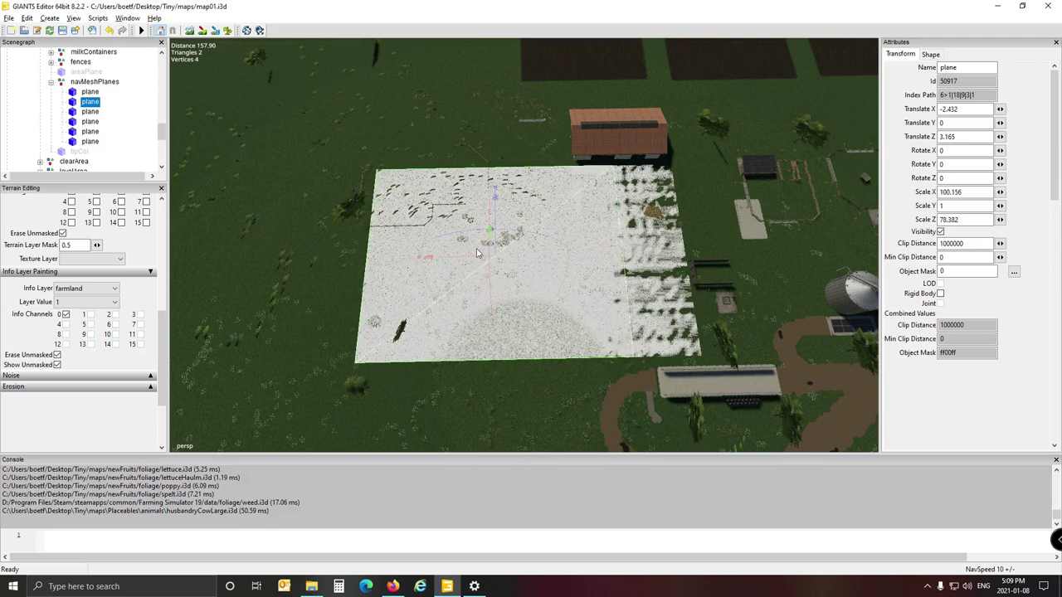
mouse_move(477, 260)
left_mouse_down()
mouse_move(455, 260)
mouse_move(468, 261)
left_mouse_up()
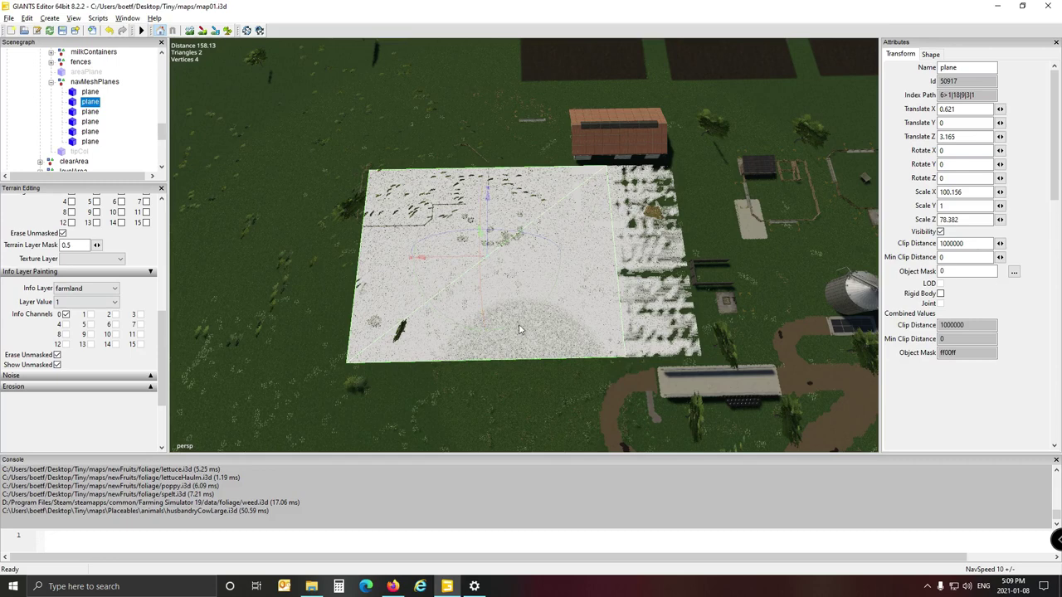
Place the third nav mesh plane at the edge opposite the stable, about Translate Z -60.516, enlarged to about Scale X 85.328 and Scale Z 49.785
left_click(90, 112)
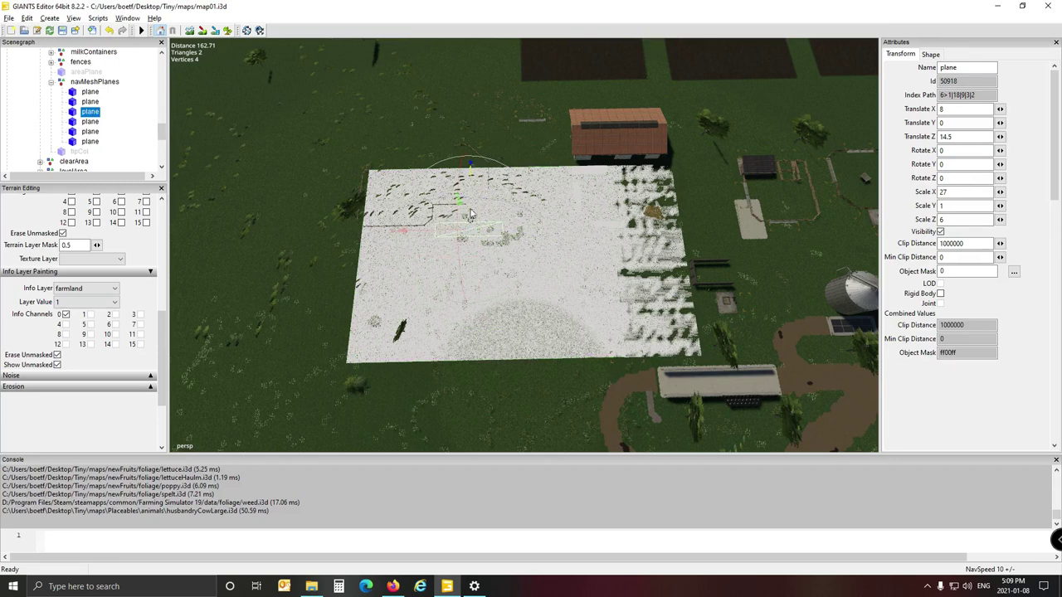
left_click_drag(469, 214, 475, 365)
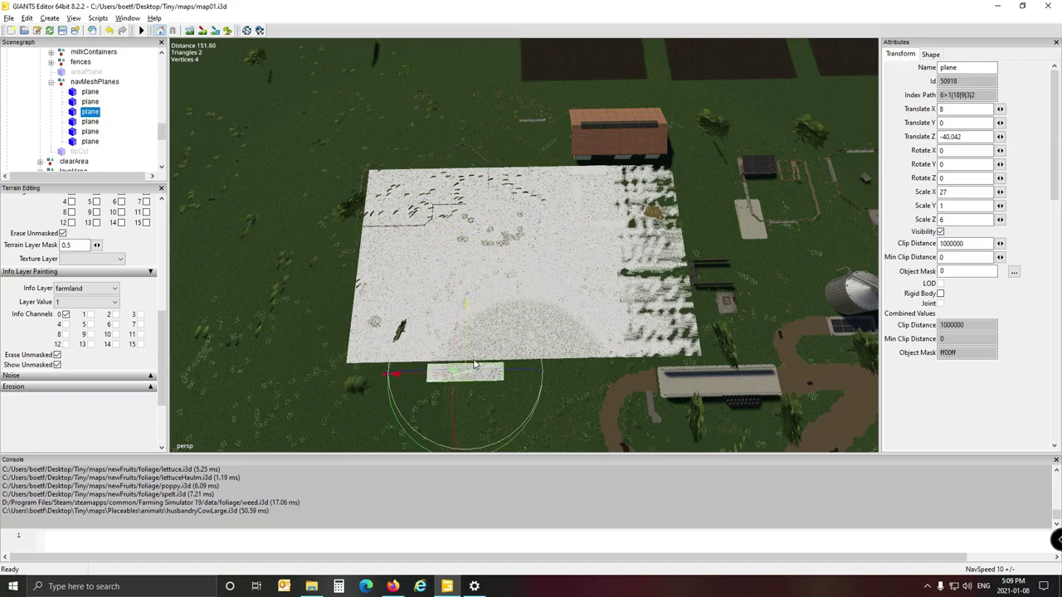
left_click_drag(586, 365, 601, 409, "alt")
scroll(594, 331, "down", 2)
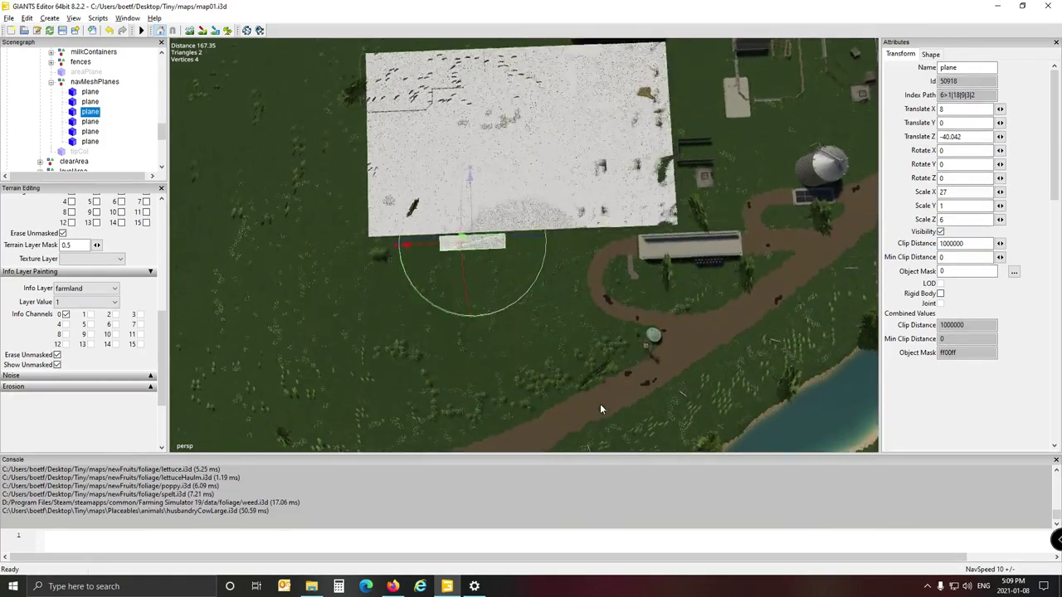
scroll(602, 409, "down", 1)
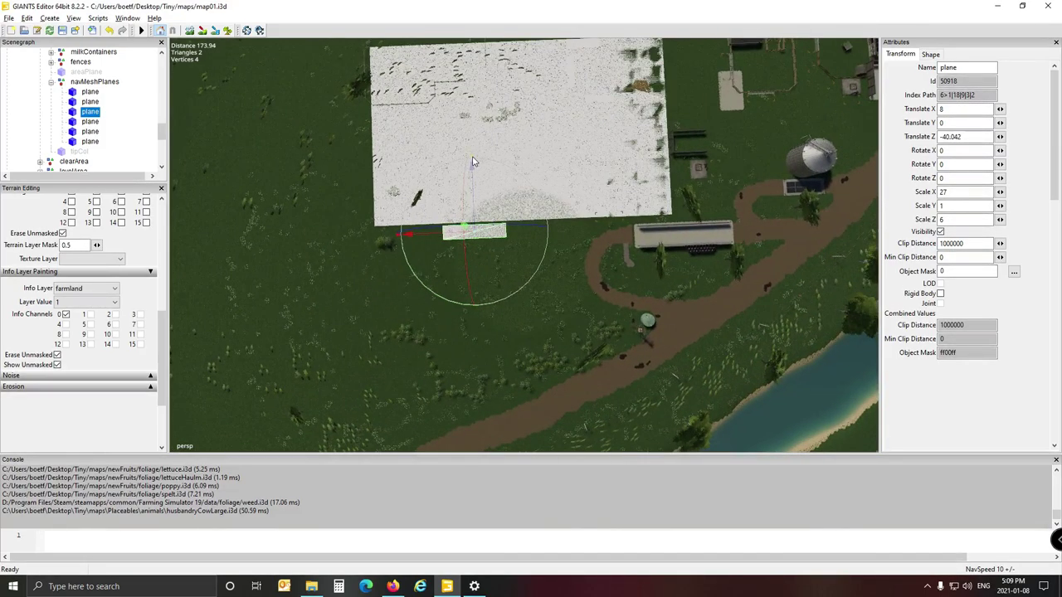
left_click_drag(473, 158, 485, 34)
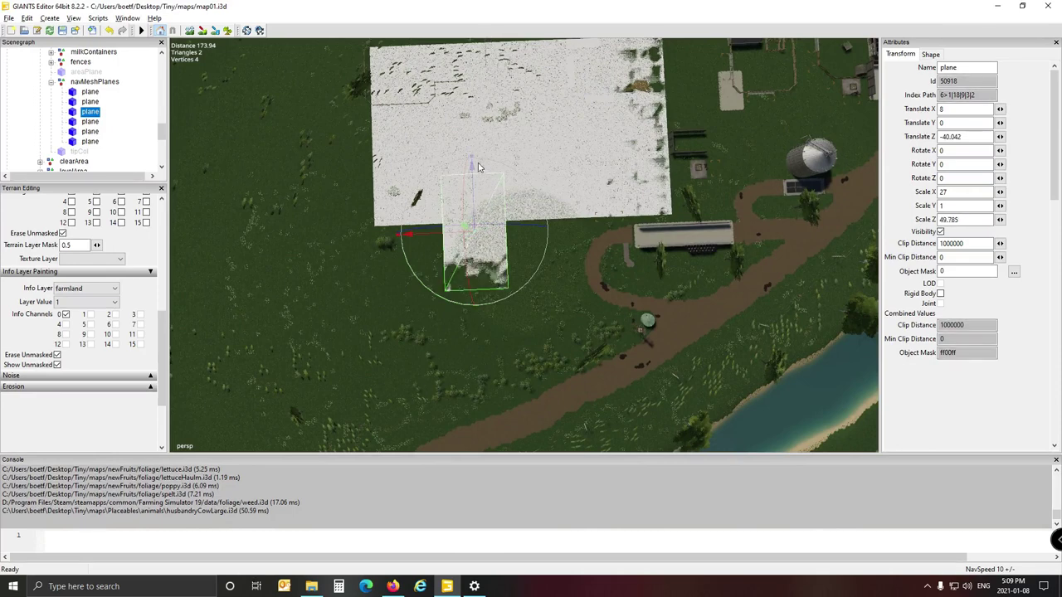
left_click_drag(472, 170, 455, 264)
left_click_drag(399, 284, 237, 316)
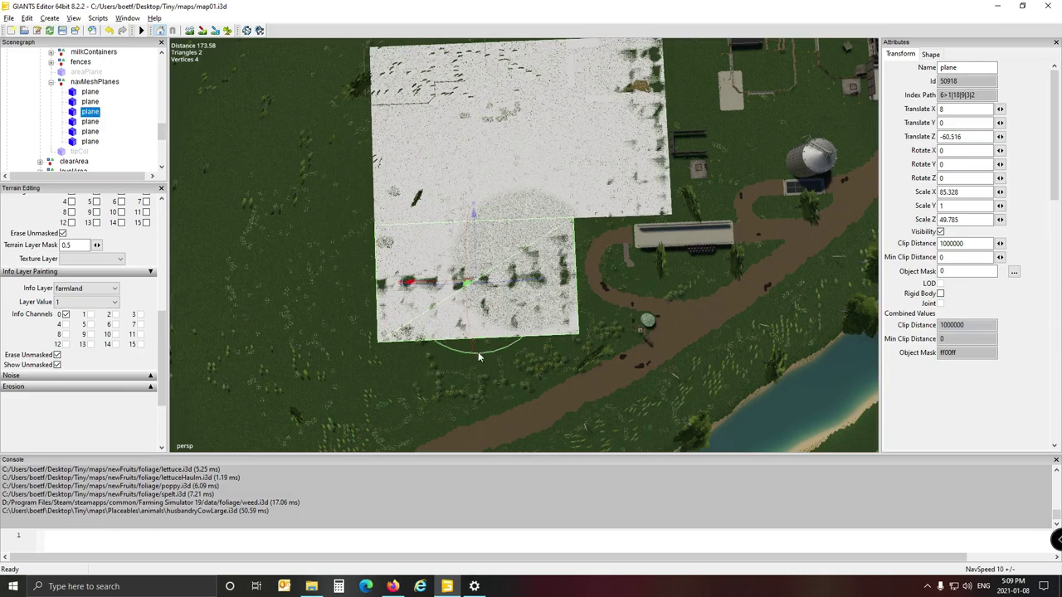
Move the fourth nav mesh plane to the stable at about Translate X -61.934, Translate Z 44.292
left_click(90, 121)
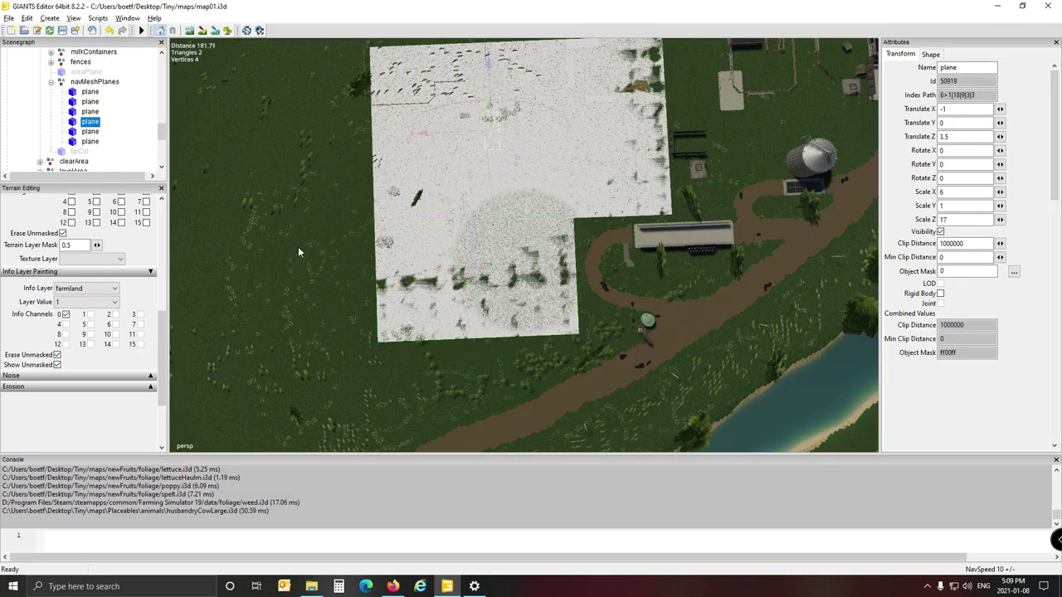
left_click_drag(299, 248, 286, 194, "alt")
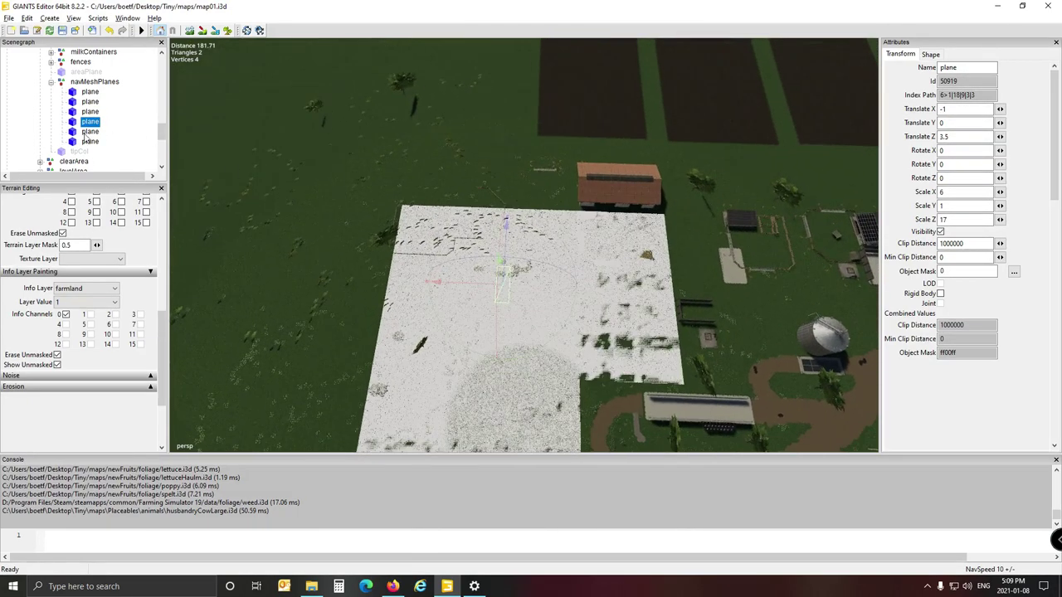
left_click(87, 132)
left_click(92, 142)
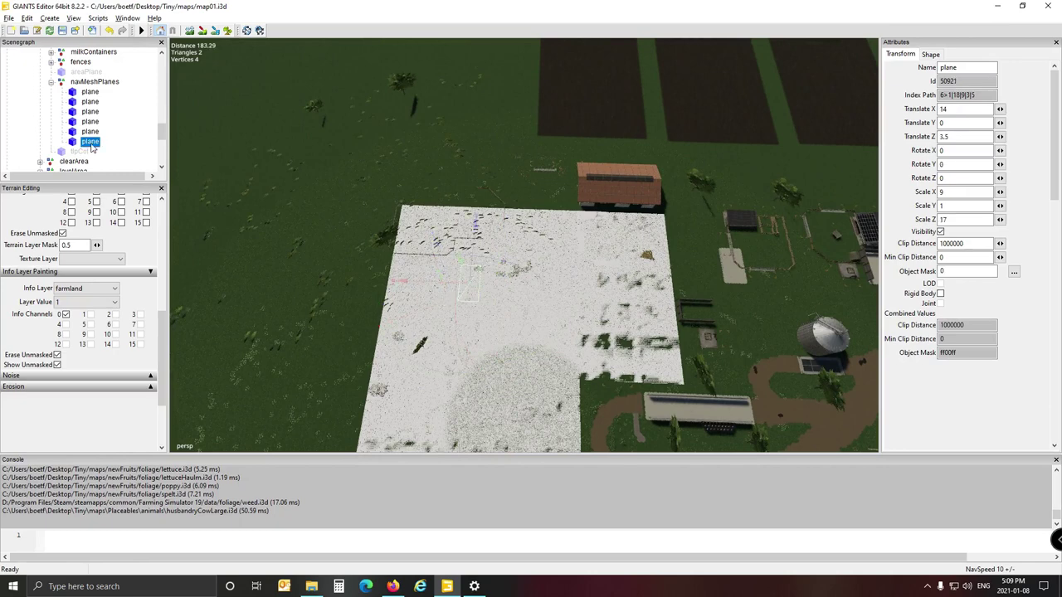
left_click(89, 133)
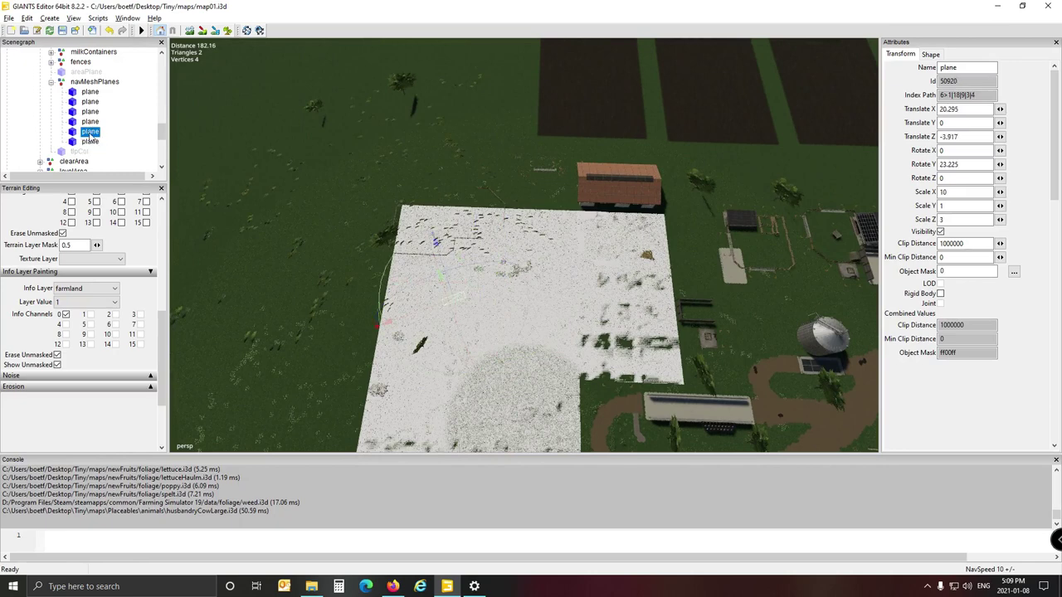
left_click(90, 121)
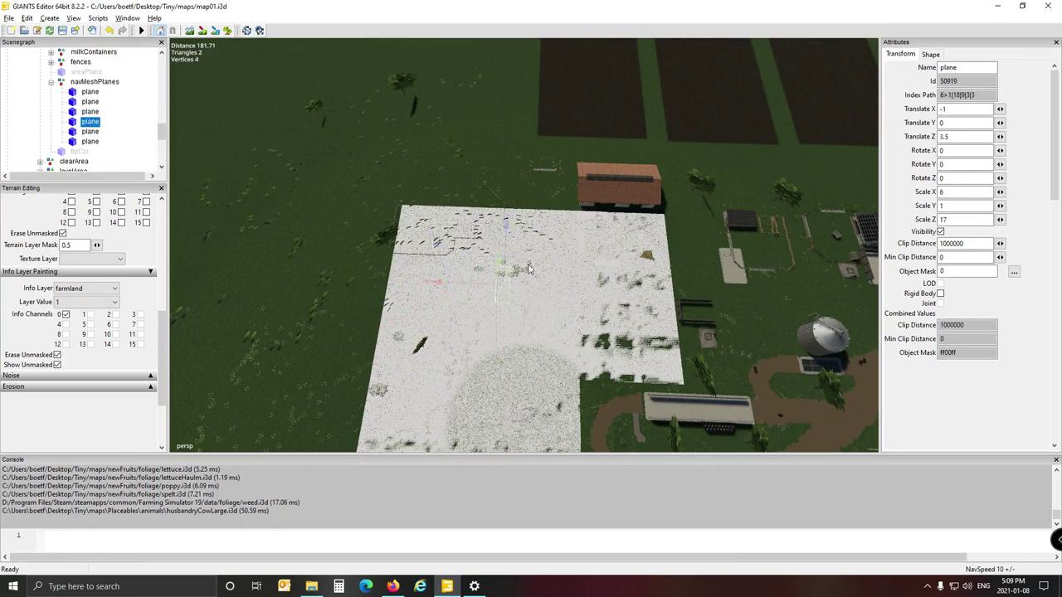
left_click_drag(450, 289, 613, 289)
left_click_drag(635, 241, 634, 145)
Shift the fourth nav mesh plane deeper inside the stable to about Translate Z 54.96
left_click_drag(616, 291, 651, 259, "alt")
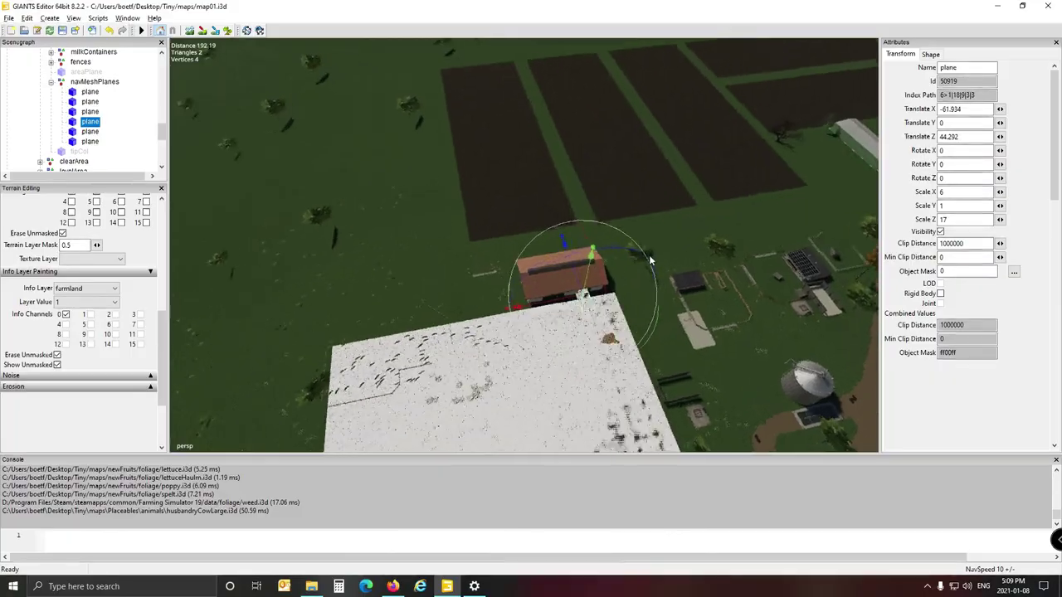
scroll(661, 266, "up", 4)
scroll(665, 264, "up", 12)
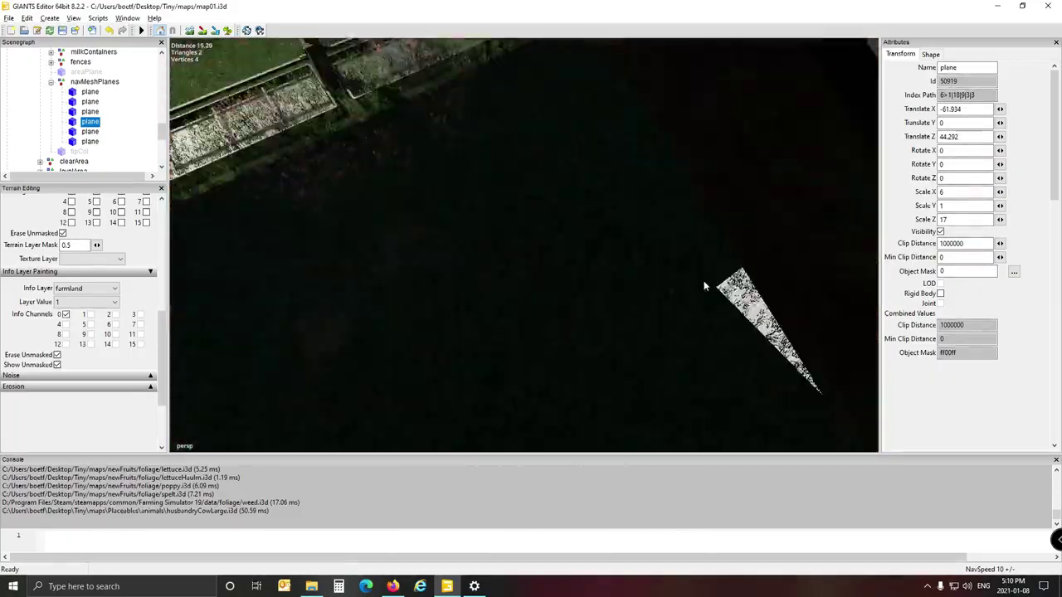
right_click_drag(704, 281, 649, 188)
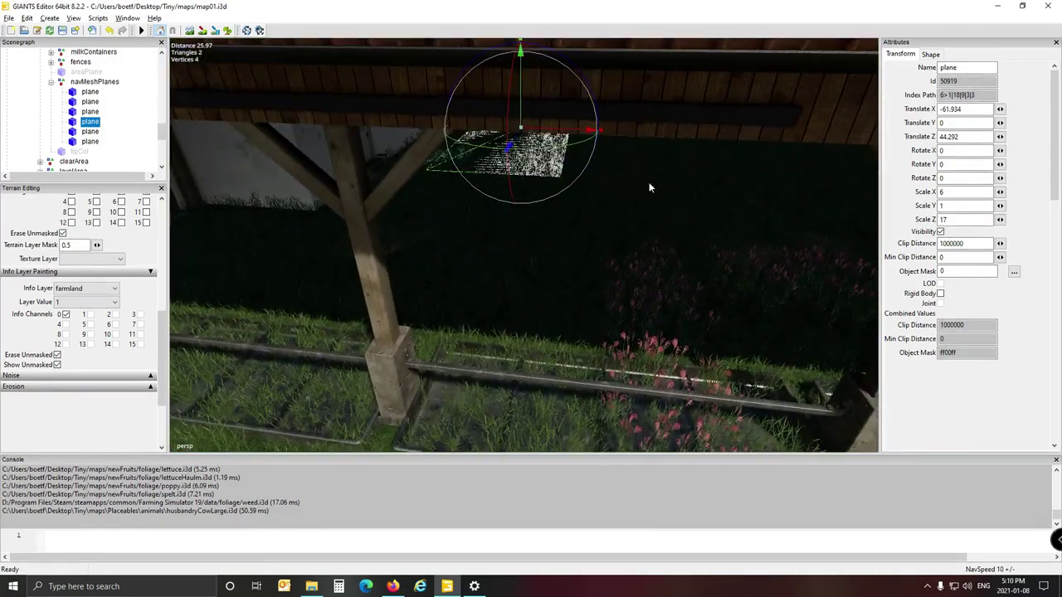
left_click_drag(515, 140, 388, 365)
right_click_drag(615, 304, 323, 347)
left_click_drag(331, 330, 431, 323, "alt")
left_click_drag(584, 226, 593, 234)
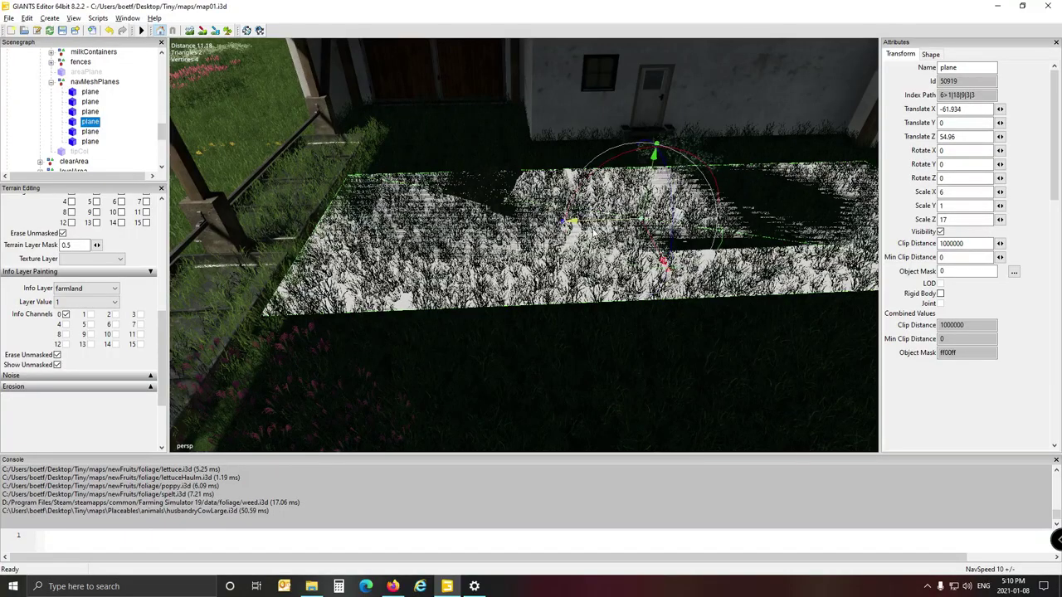
Lengthen the fourth nav mesh plane to about Scale Z 21.29 and reposition it inside the stable at about Translate Z 52.762
left_click_drag(448, 397, 504, 396, "alt")
scroll(504, 396, "down", 1)
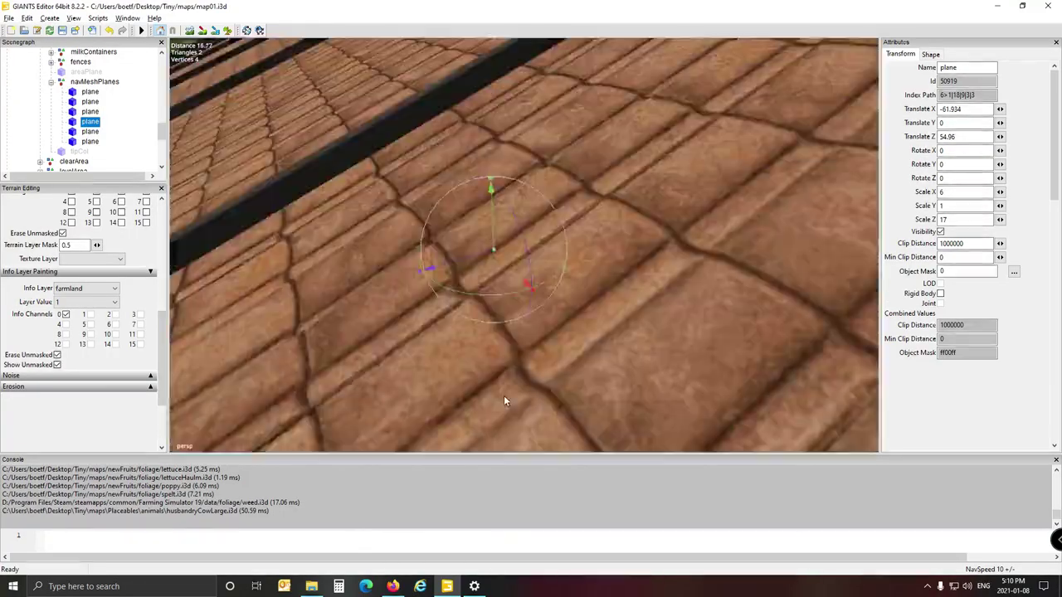
mouse_move(504, 401)
right_mouse_down()
mouse_move(481, 405)
mouse_move(519, 396)
right_mouse_up()
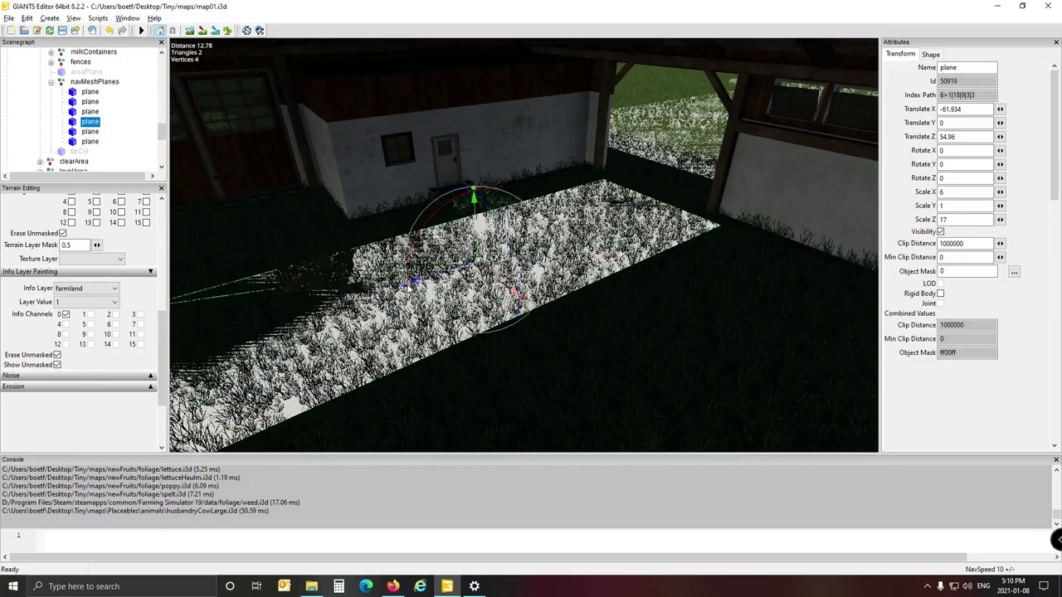
left_click_drag(406, 286, 352, 318)
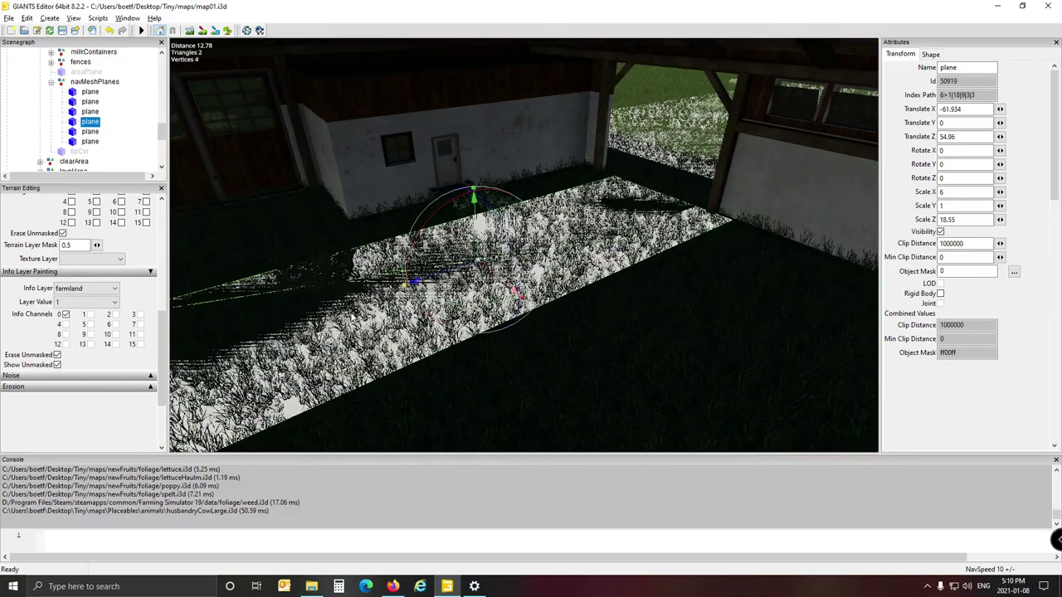
right_click_drag(444, 275, 645, 341)
left_click_drag(547, 217, 608, 203)
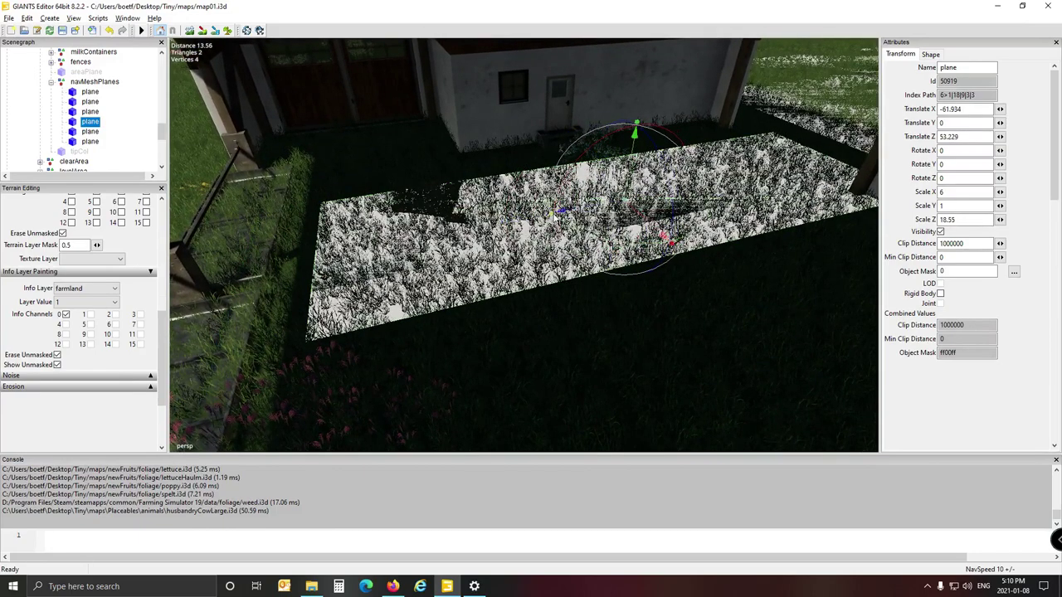
left_click_drag(537, 224, 502, 232)
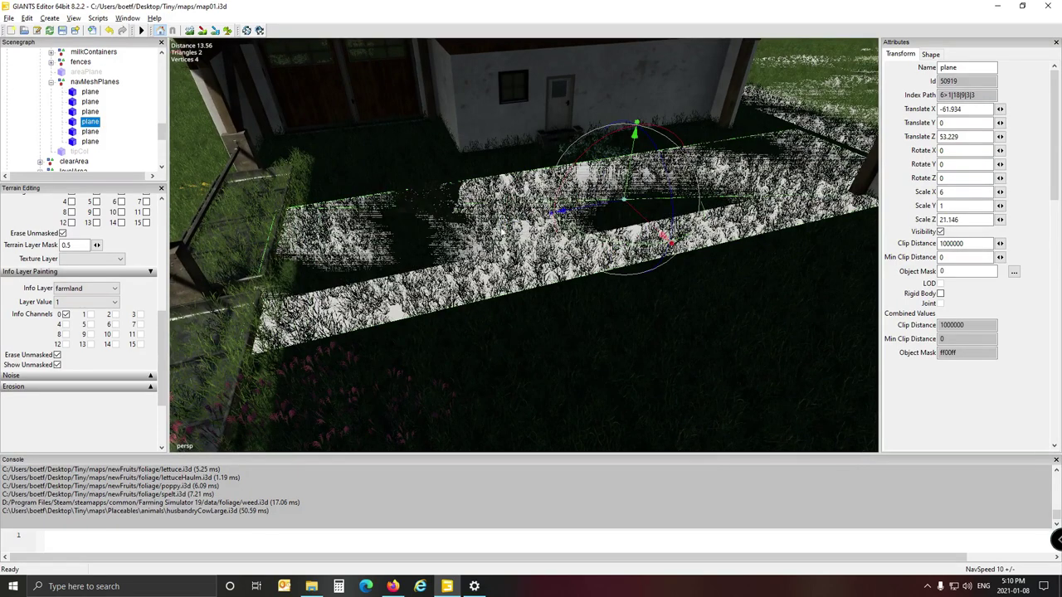
left_click_drag(561, 214, 580, 217)
Move the sixth nav mesh plane along X to line up with the stable at about Translate X -47.321
left_click_drag(532, 329, 695, 286, "alt")
scroll(624, 309, "down", 1)
scroll(624, 309, "up", 2)
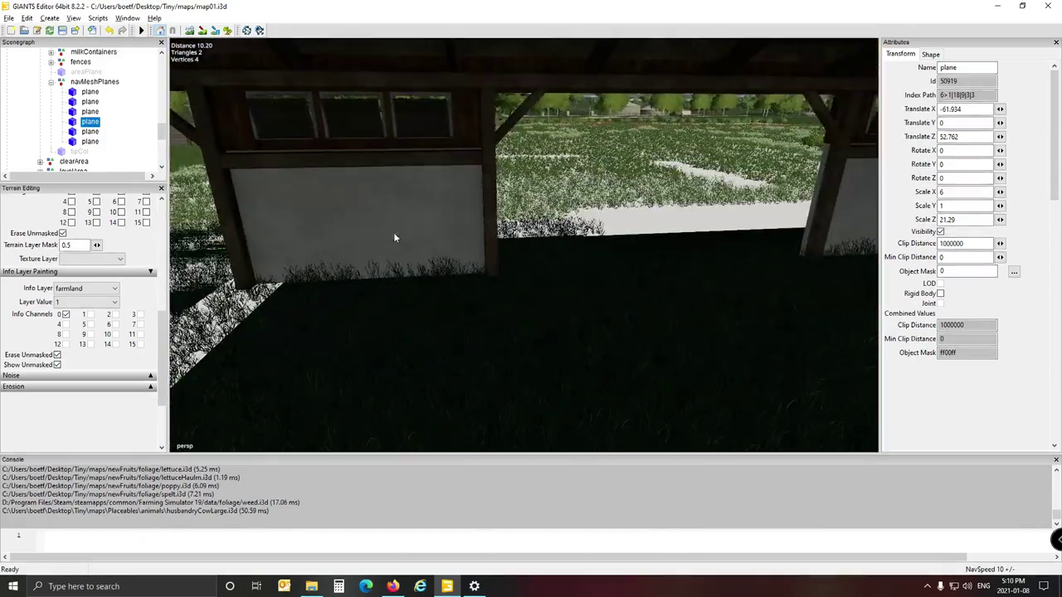
left_click(94, 133)
left_click_drag(572, 207, 492, 187, "alt")
scroll(486, 271, "down", 2)
right_click_drag(491, 186, 490, 266)
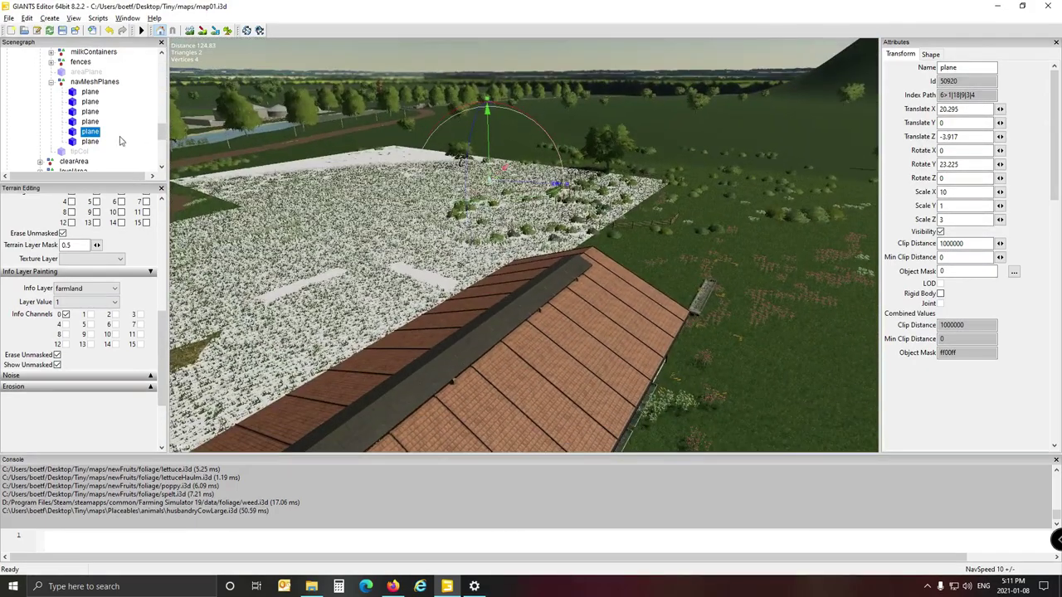
left_click(90, 142)
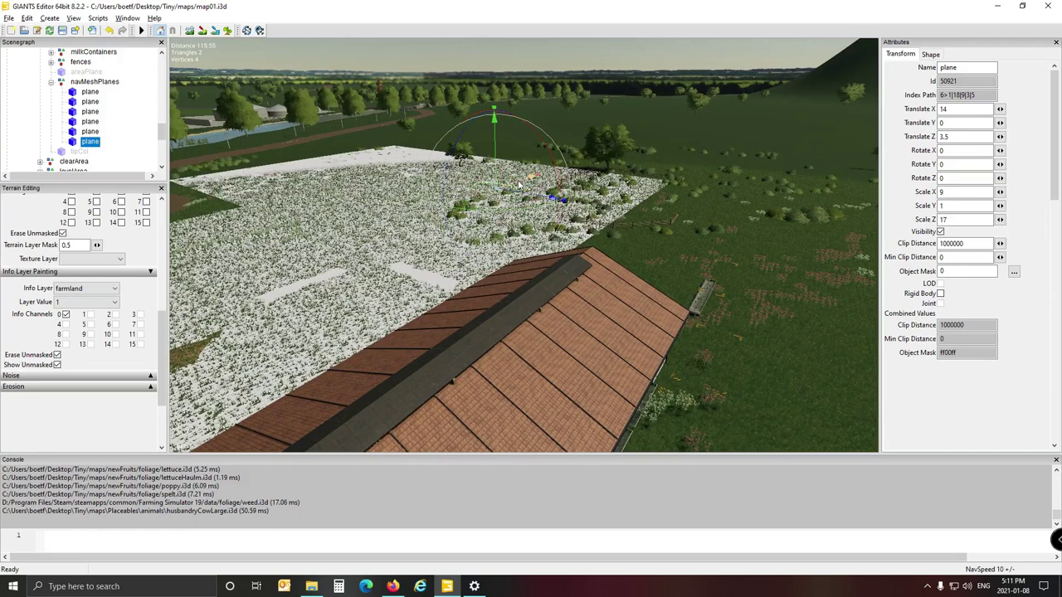
left_click_drag(518, 184, 249, 376)
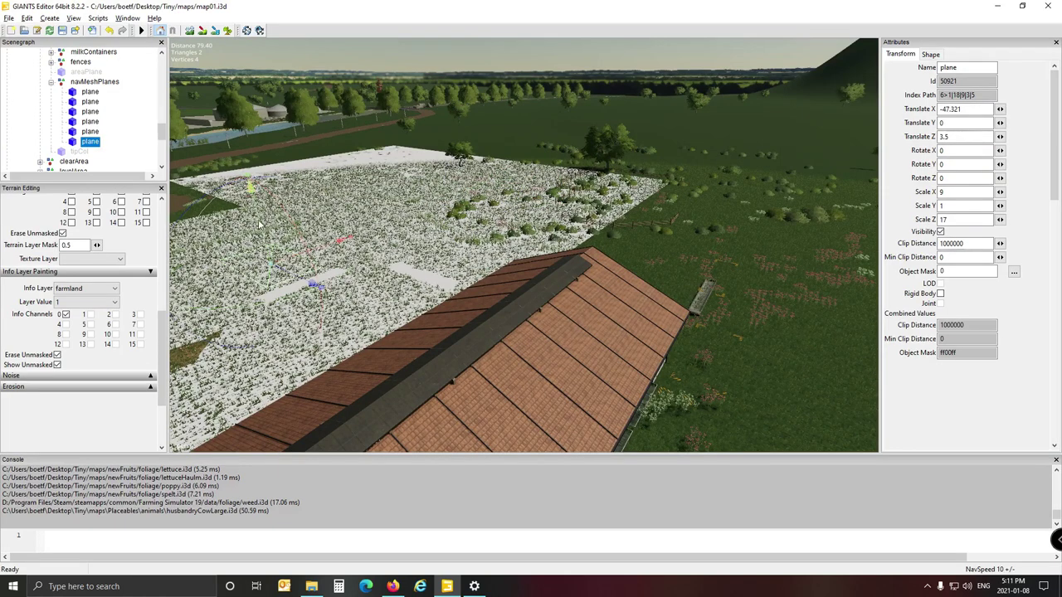
Slide the sixth nav mesh plane through the stable opening to about Translate Z 50.686
left_click_drag(652, 219, 627, 214, "alt")
scroll(614, 294, "up", 3)
scroll(622, 261, "down", 5)
scroll(627, 213, "up", 4)
right_click_drag(627, 214, 478, 203)
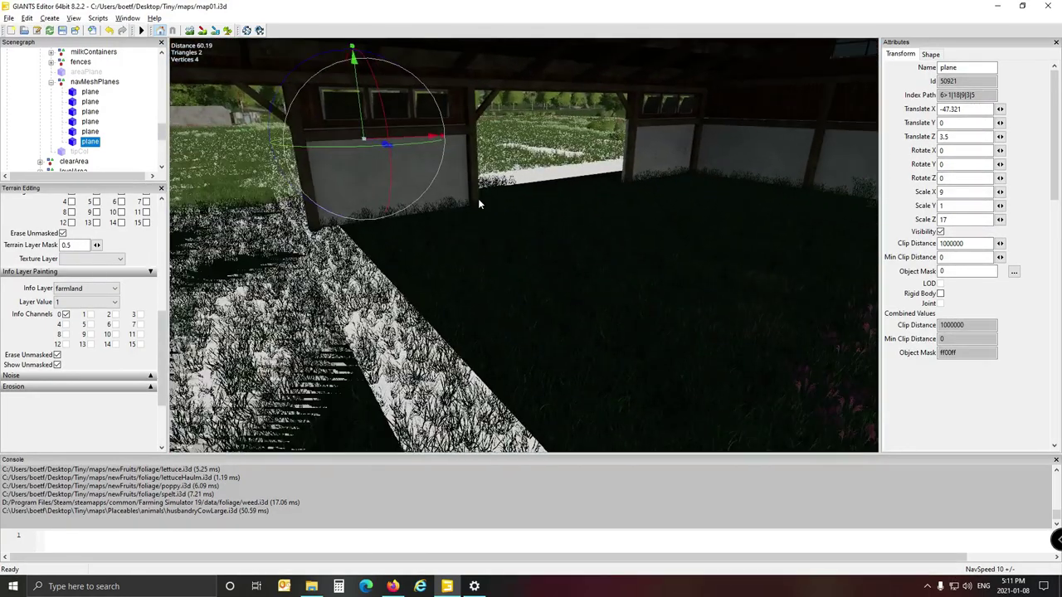
left_click_drag(382, 145, 1005, 402)
right_click_drag(516, 301, 547, 315)
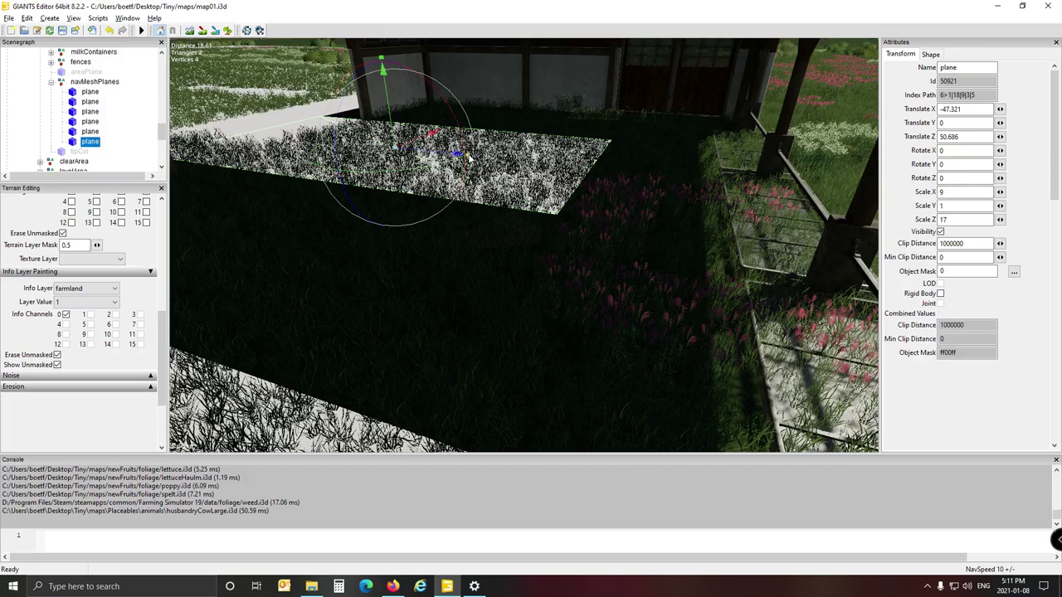
Lengthen the sixth nav mesh plane to about Scale Z 24.296 and shift it to about Translate Z 51.273
left_click_drag(471, 158, 659, 189)
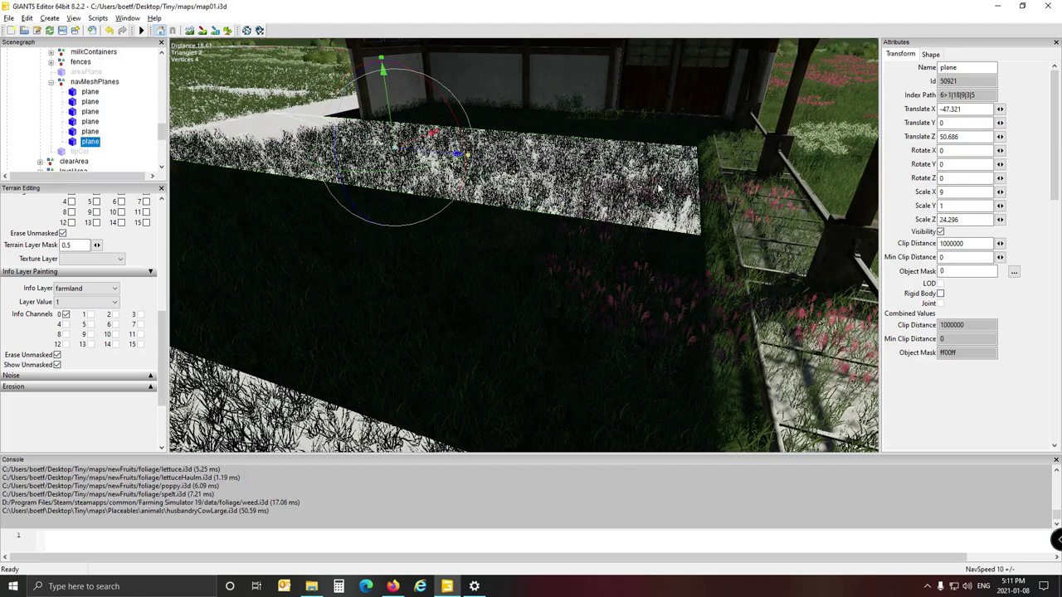
mouse_move(432, 156)
left_mouse_down()
mouse_move(465, 158)
mouse_move(438, 154)
mouse_move(445, 166)
left_mouse_up()
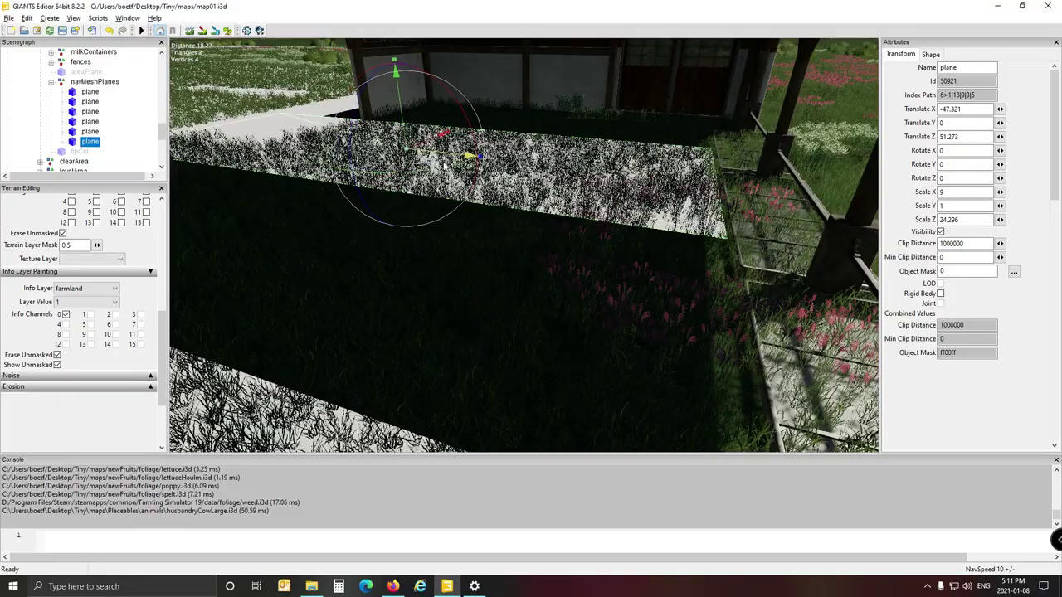
scroll(506, 259, "down", 8)
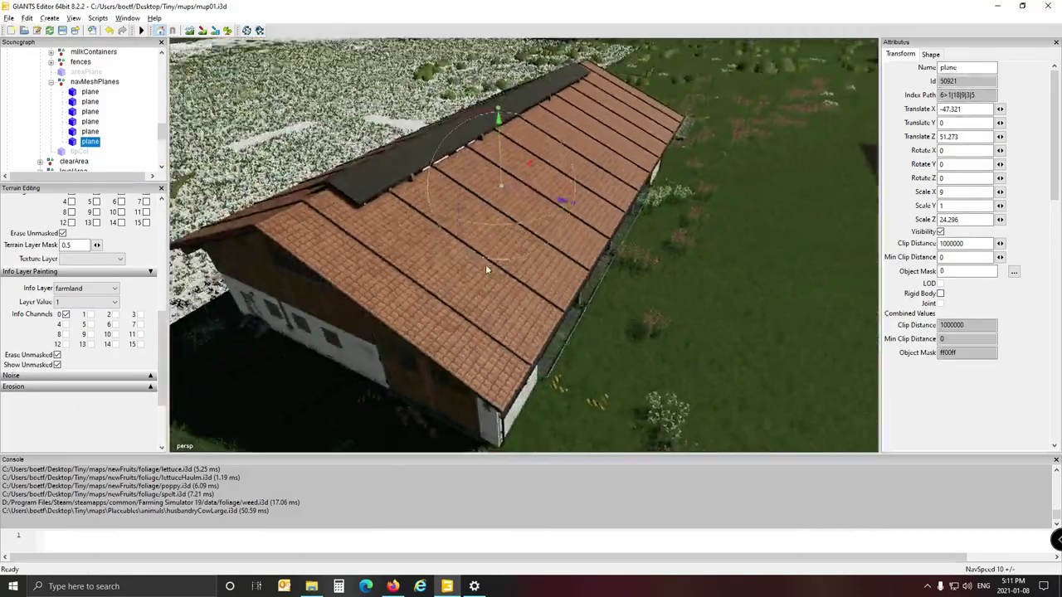
Move the fifth nav mesh plane to the stable at about Translate X -51.266, Z 51.923, and set its Rotate Y to 0
left_click_drag(486, 266, 523, 255, "alt")
scroll(461, 199, "up", 6)
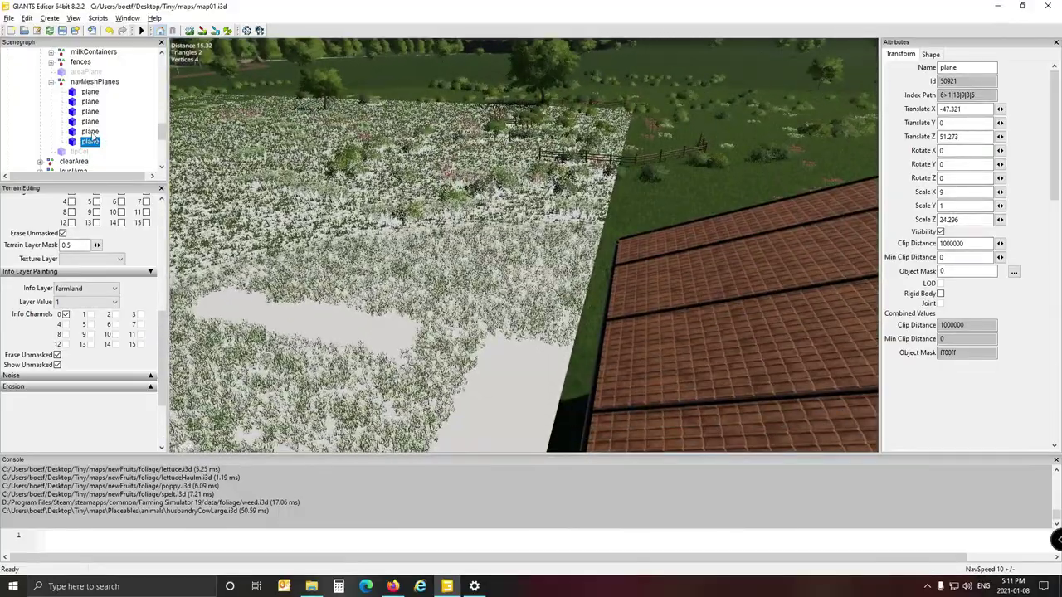
left_click(89, 131)
left_click_drag(291, 204, 210, 199, "alt")
scroll(493, 234, "up", 5)
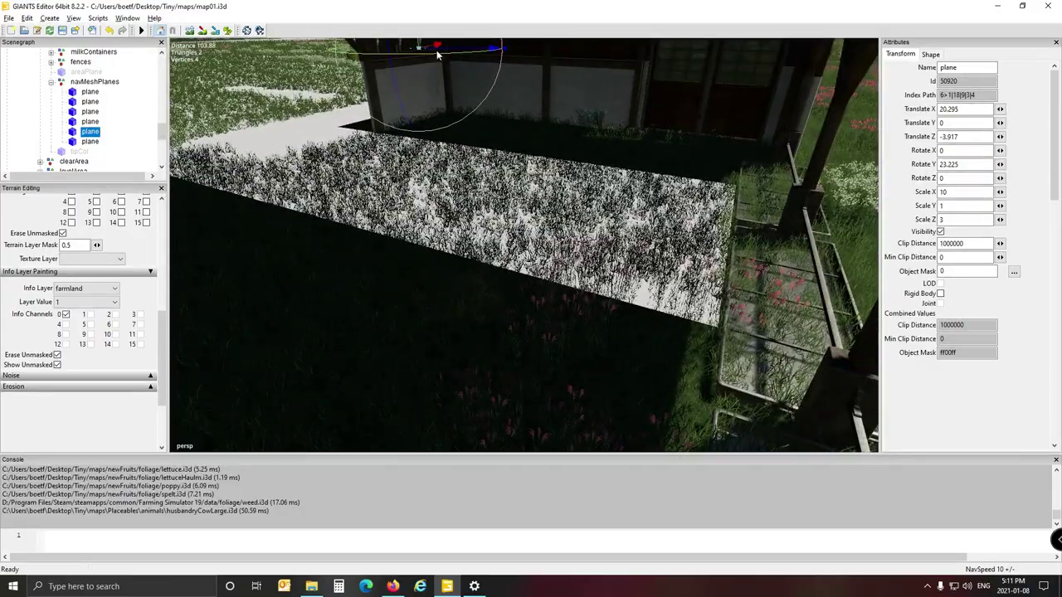
left_click_drag(443, 54, 369, 189)
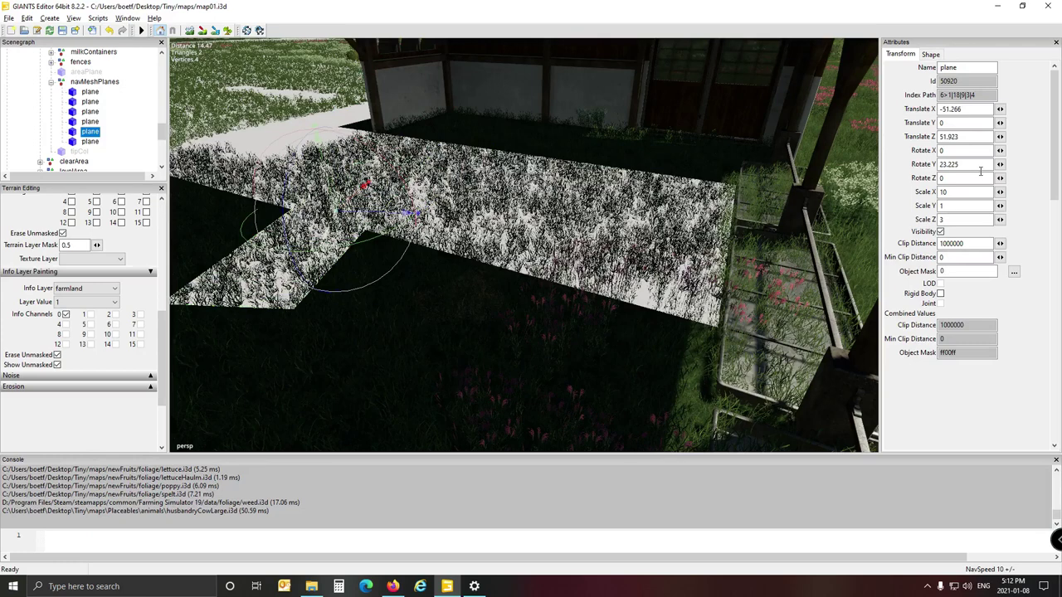
type("0")
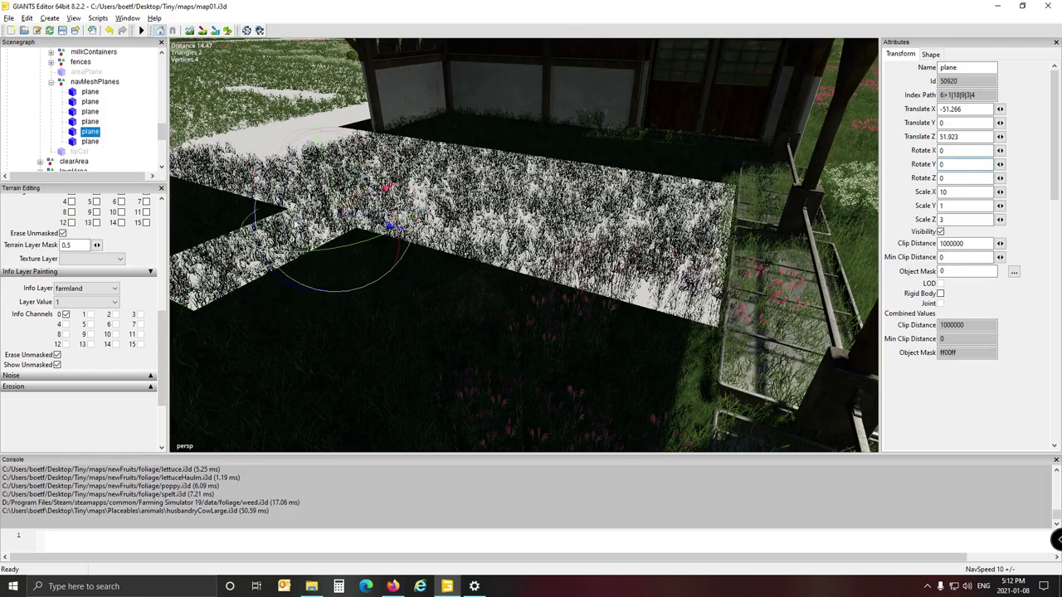
Position the fifth nav mesh plane between the planes running through the stable, at about Translate X -54.93 and Z 53.986
left_click_drag(351, 218, 762, 338)
left_click_drag(562, 237, 548, 318, "alt")
scroll(441, 286, "down", 3)
scroll(495, 314, "up", 2)
right_click_drag(547, 318, 808, 243)
scroll(807, 243, "up", 1)
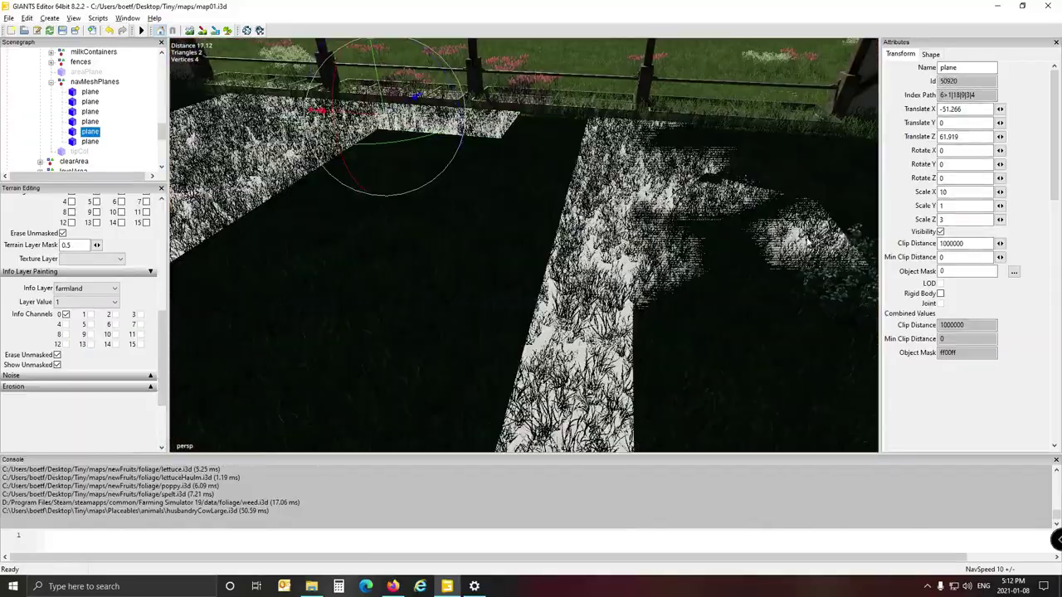
left_click_drag(807, 243, 799, 235, "alt")
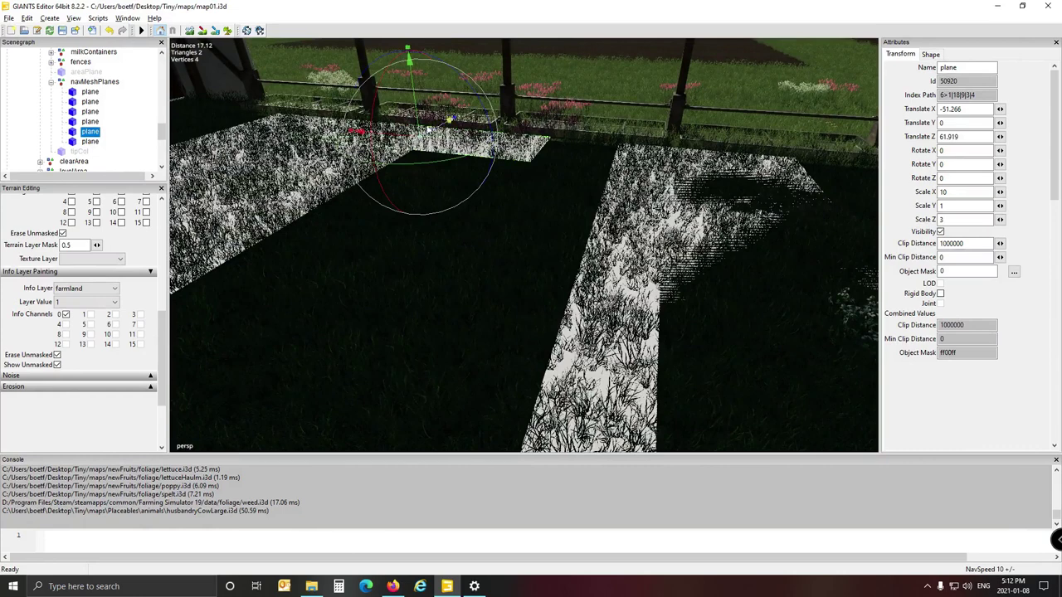
left_click_drag(398, 139, 317, 386)
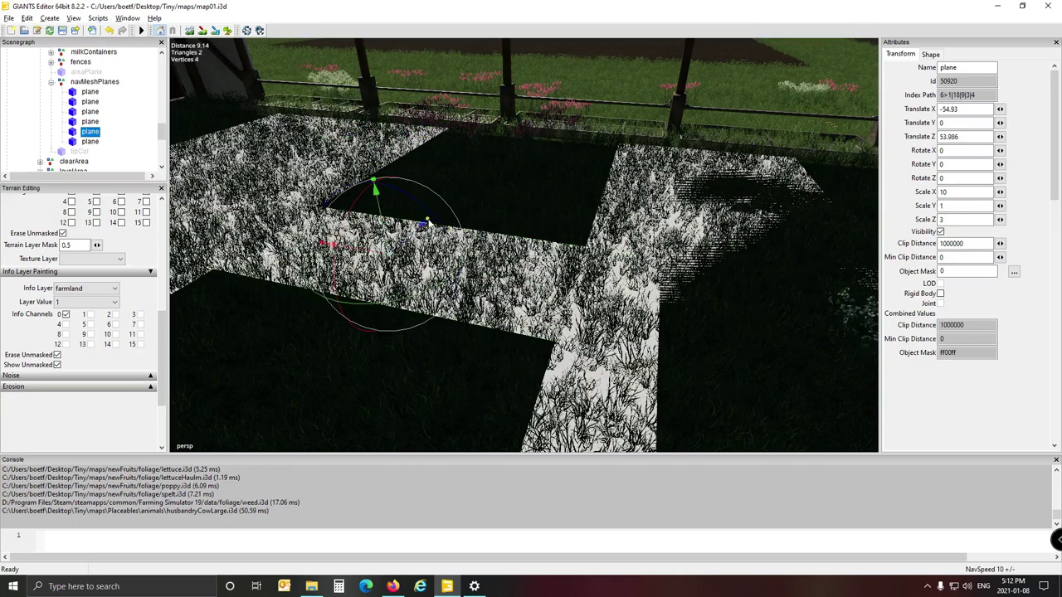
Lengthen the fifth nav mesh plane to about Scale Z 16.427 and shift it to about Translate Z 55.192 to fill the stable gap
left_click_drag(428, 222, 668, 6)
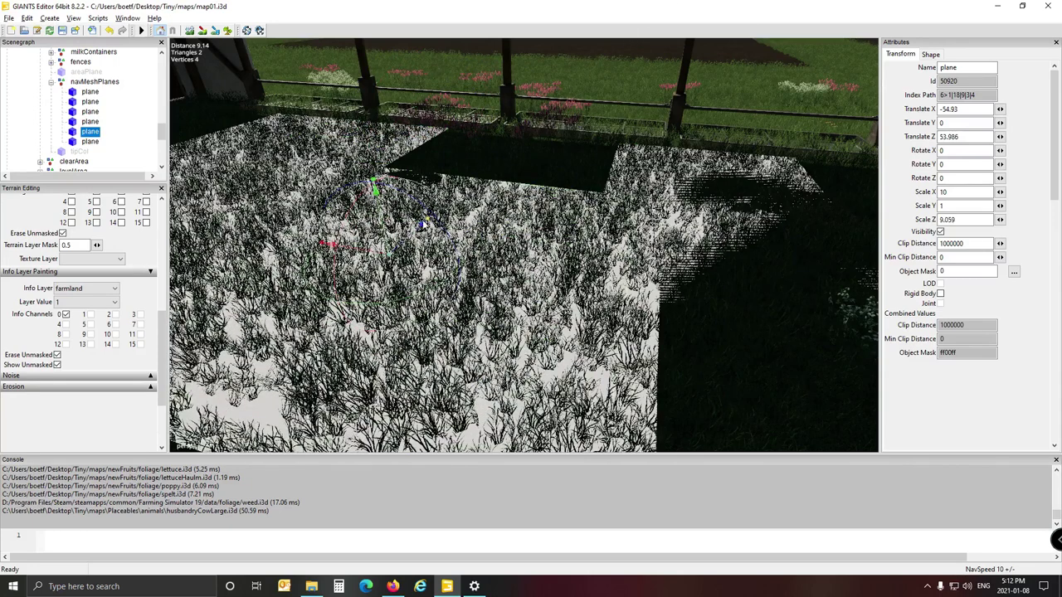
left_click_drag(424, 221, 500, 126)
left_click_drag(490, 176, 323, 254, "alt")
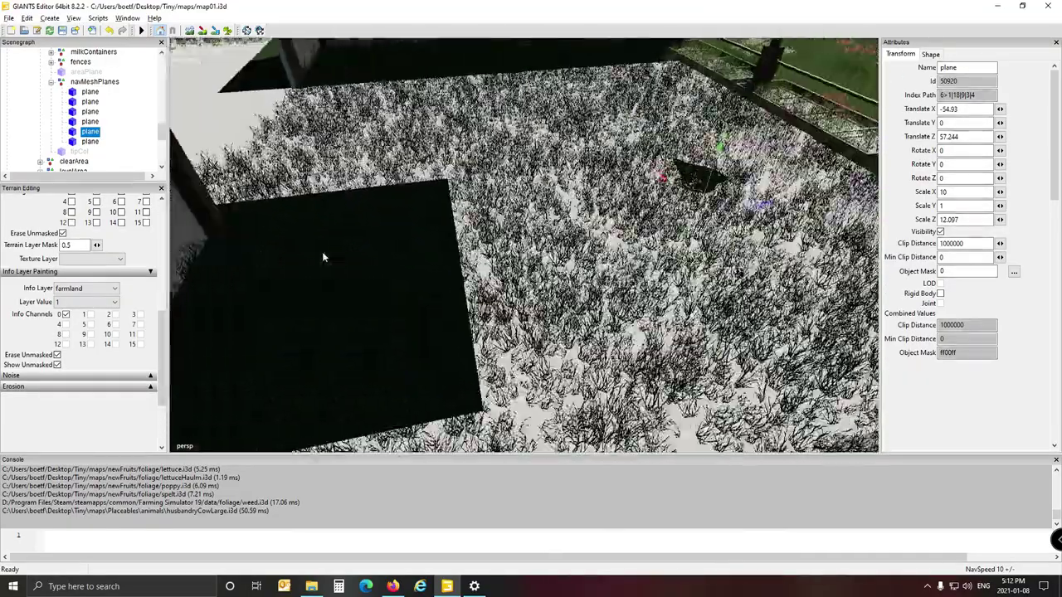
right_click_drag(322, 251, 322, 253)
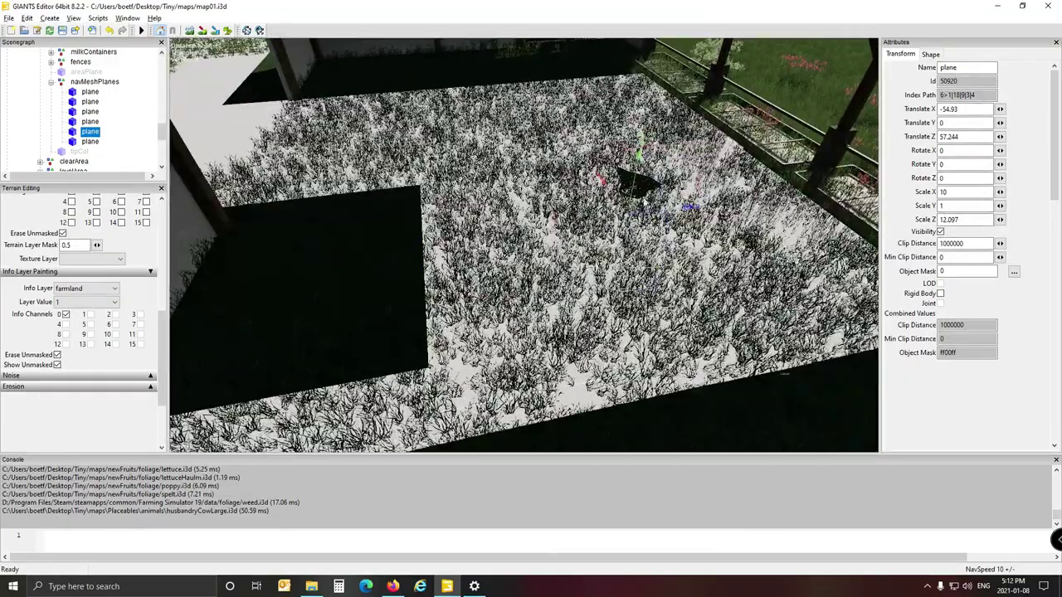
left_click_drag(680, 212, 780, 195)
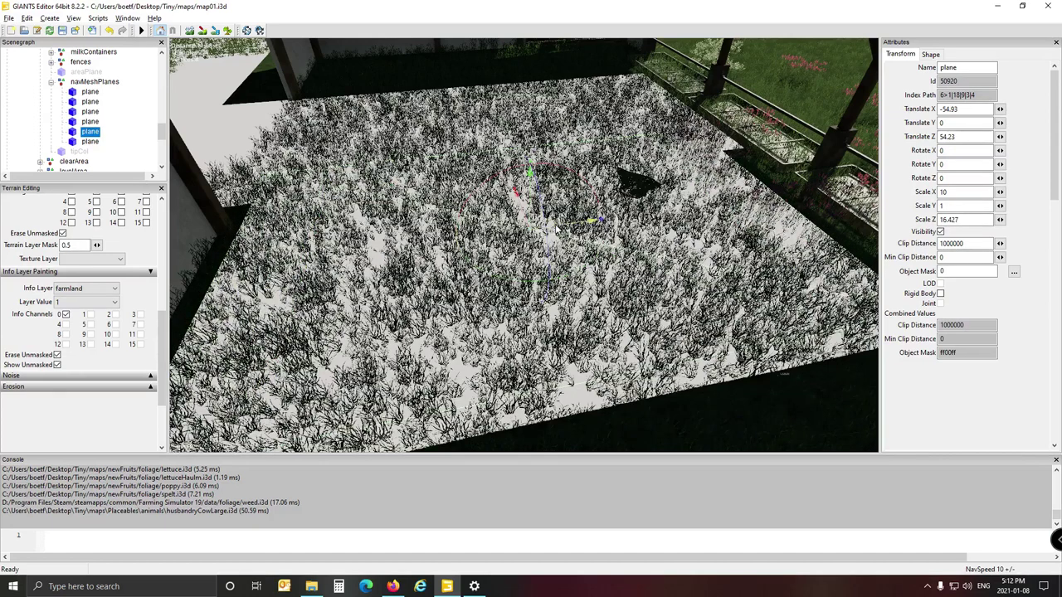
left_click_drag(560, 230, 597, 226)
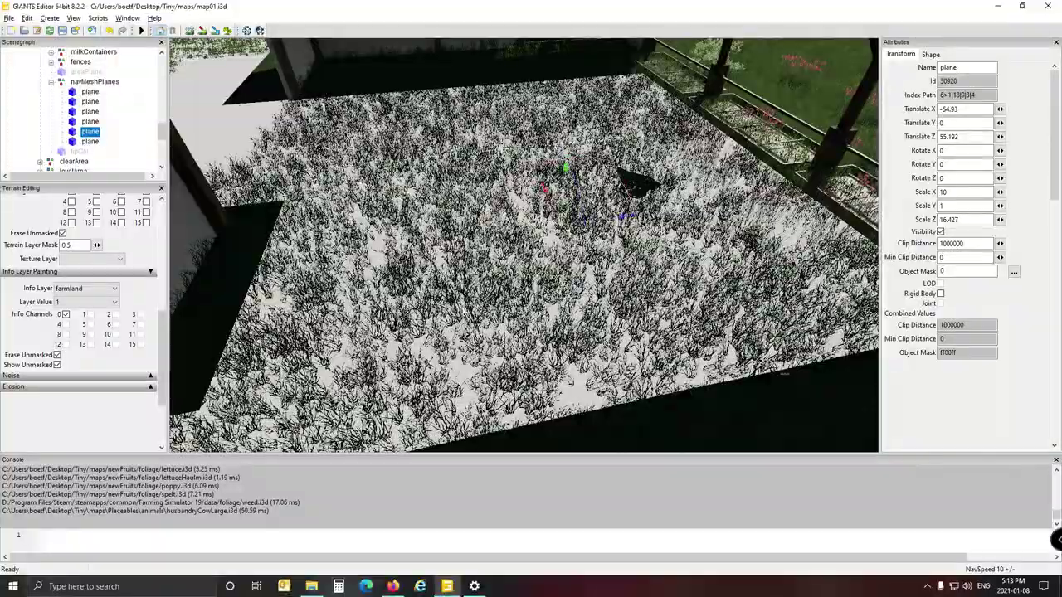
Select the navMesh object and turn on the display of navigation meshes to compare them with the planes over the pasture
scroll(463, 307, "down", 5)
left_click_drag(467, 289, 674, 342, "alt")
scroll(611, 284, "down", 5)
scroll(692, 345, "down", 5)
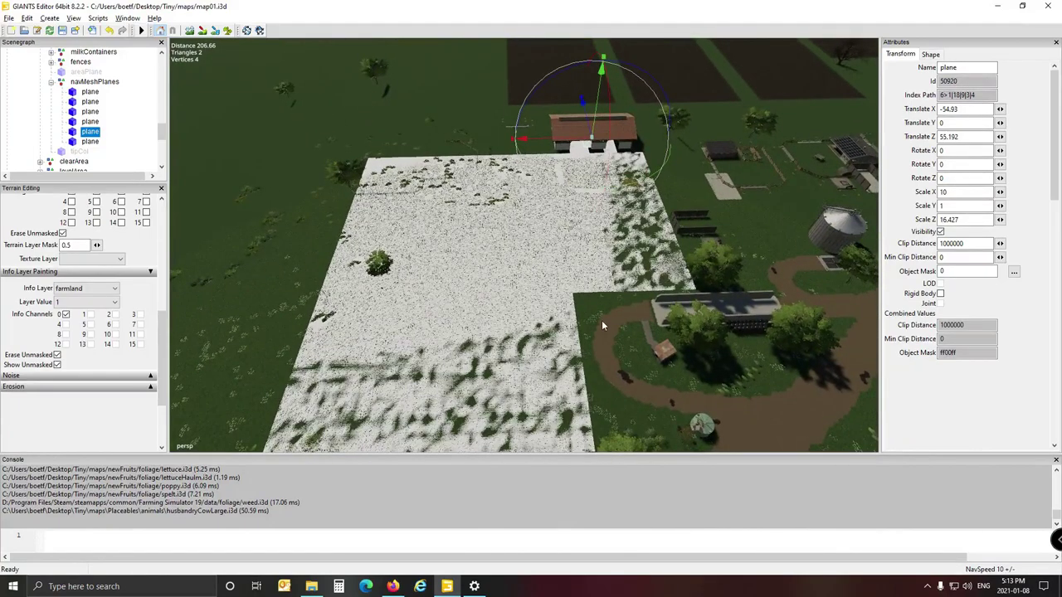
left_click_drag(570, 309, 566, 329, "alt")
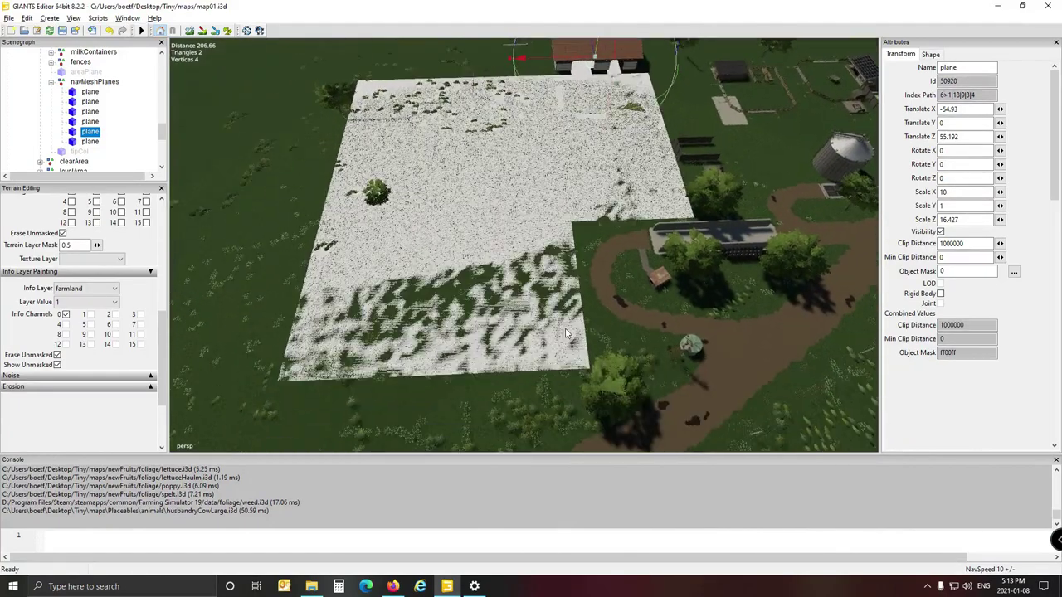
left_click(94, 82)
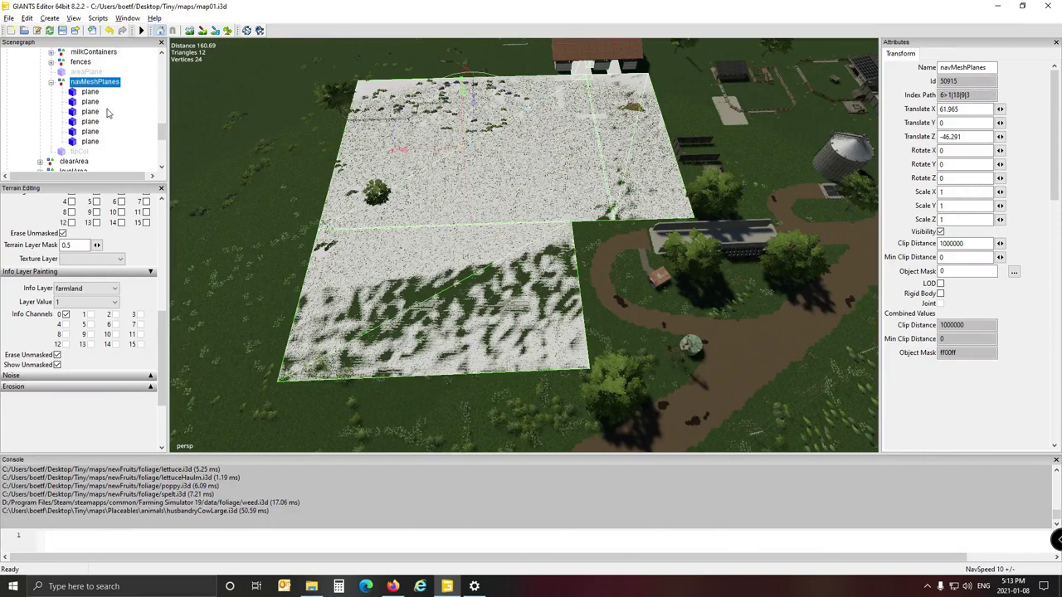
scroll(106, 113, "up", 3)
left_click(73, 101)
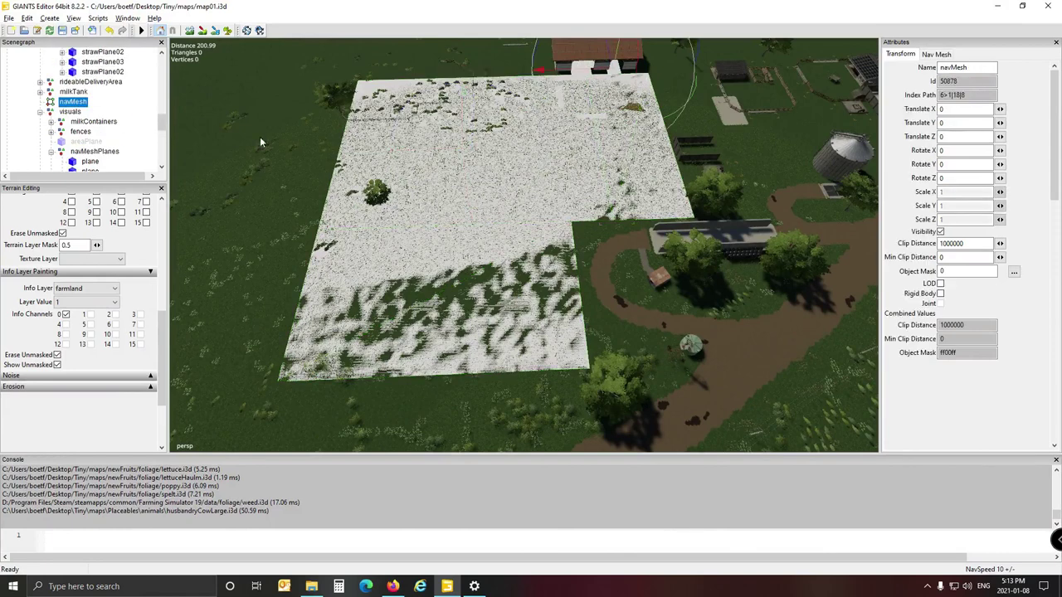
left_click(73, 17)
mouse_move(94, 88)
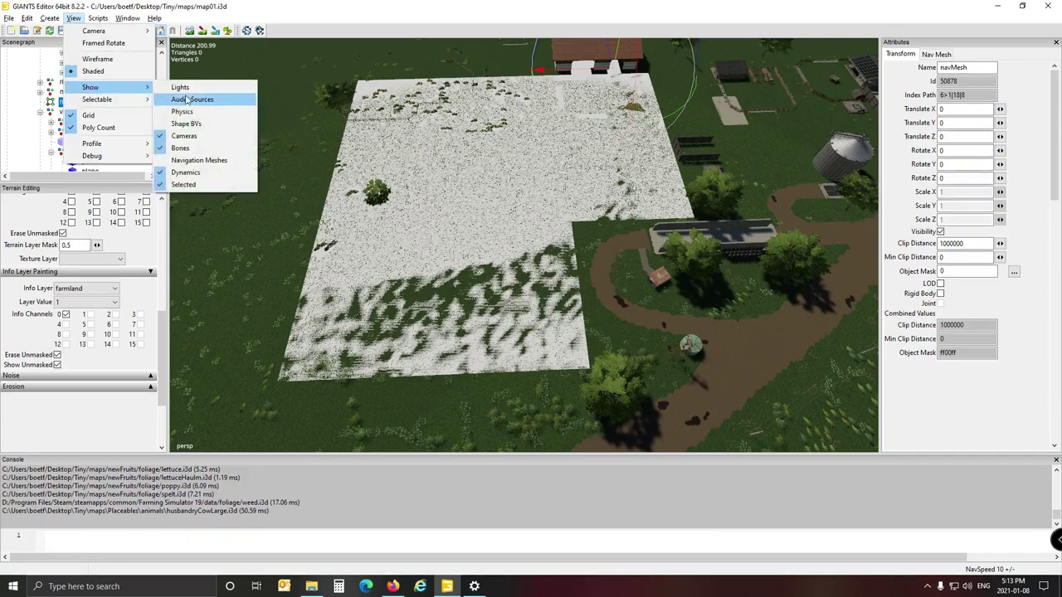
left_click(196, 157)
left_click_drag(469, 206, 487, 174, "alt")
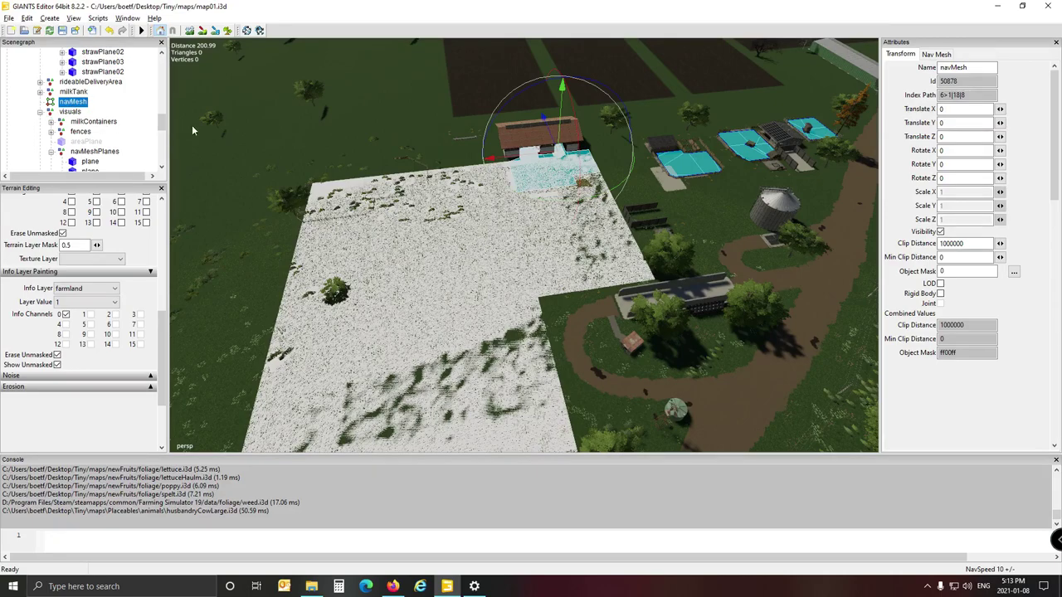
left_click_drag(319, 161, 294, 178, "alt")
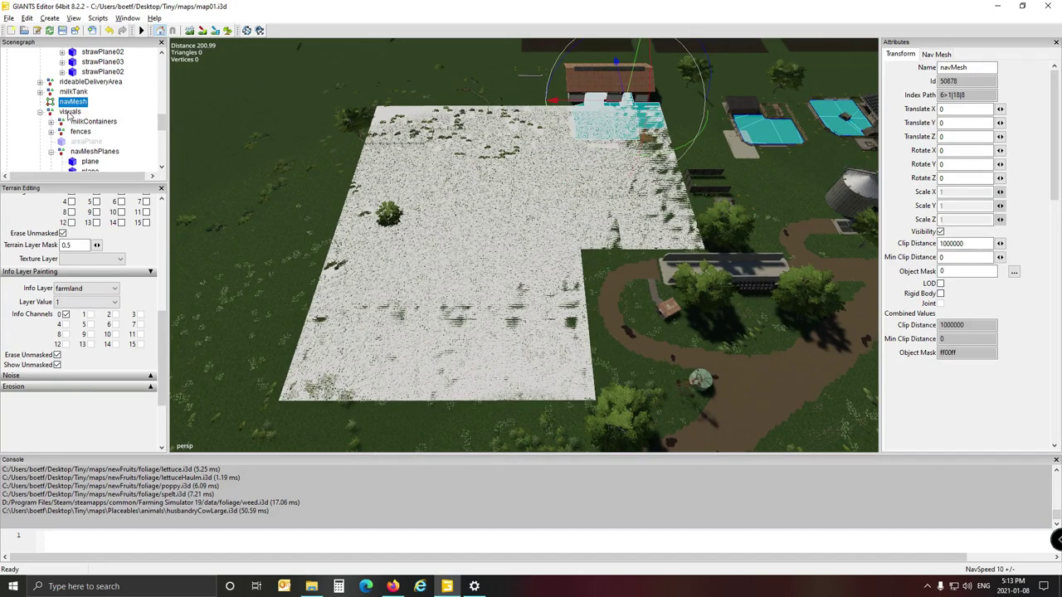
Save the map with the navMeshPlanes group selected, and set the agent radius to 1.2 in the navigation mesh build settings
left_click(96, 150)
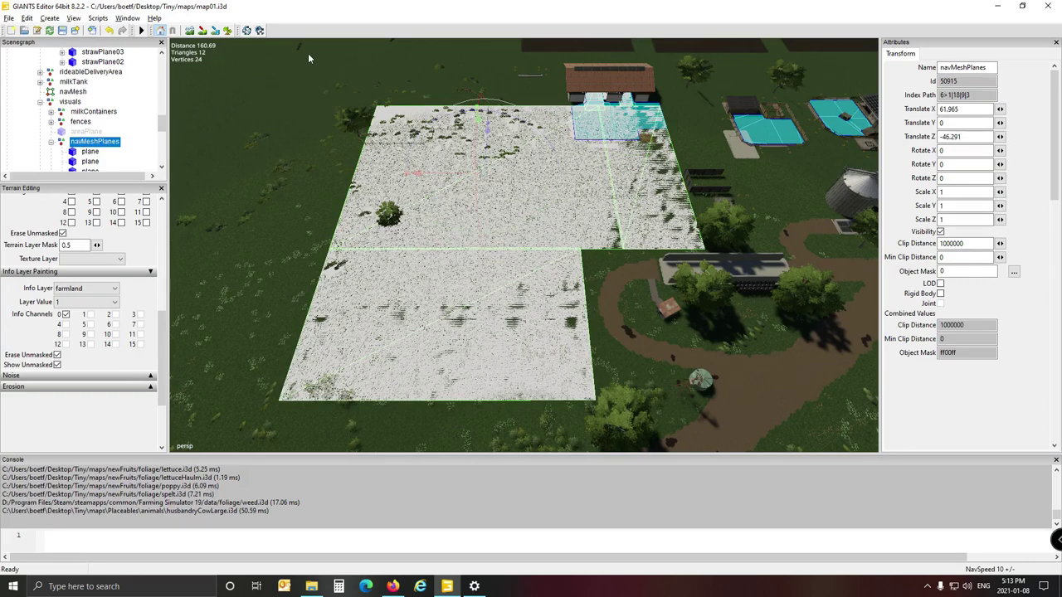
left_click(62, 31)
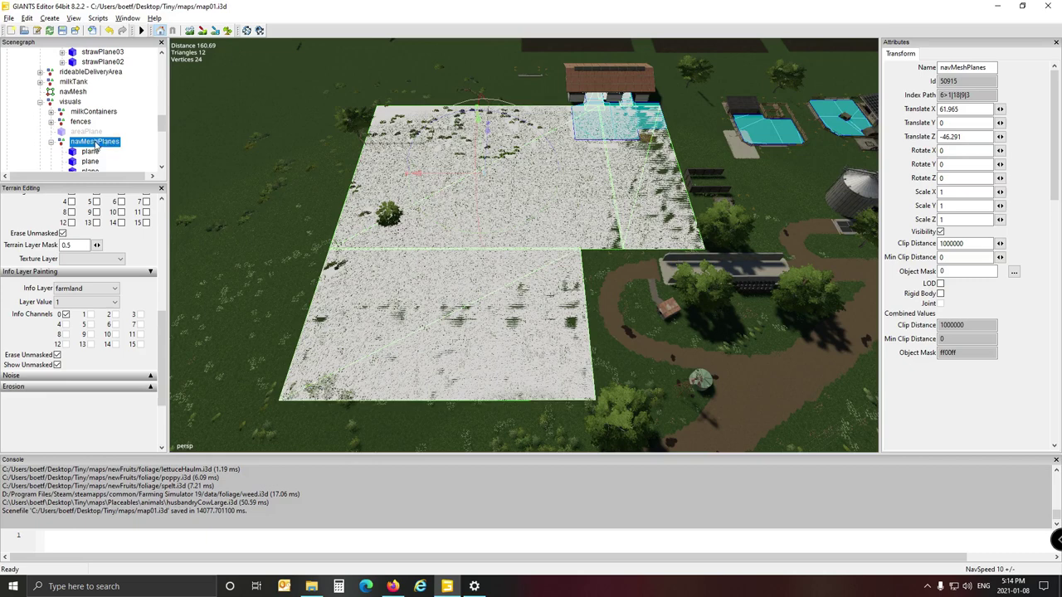
left_click(49, 19)
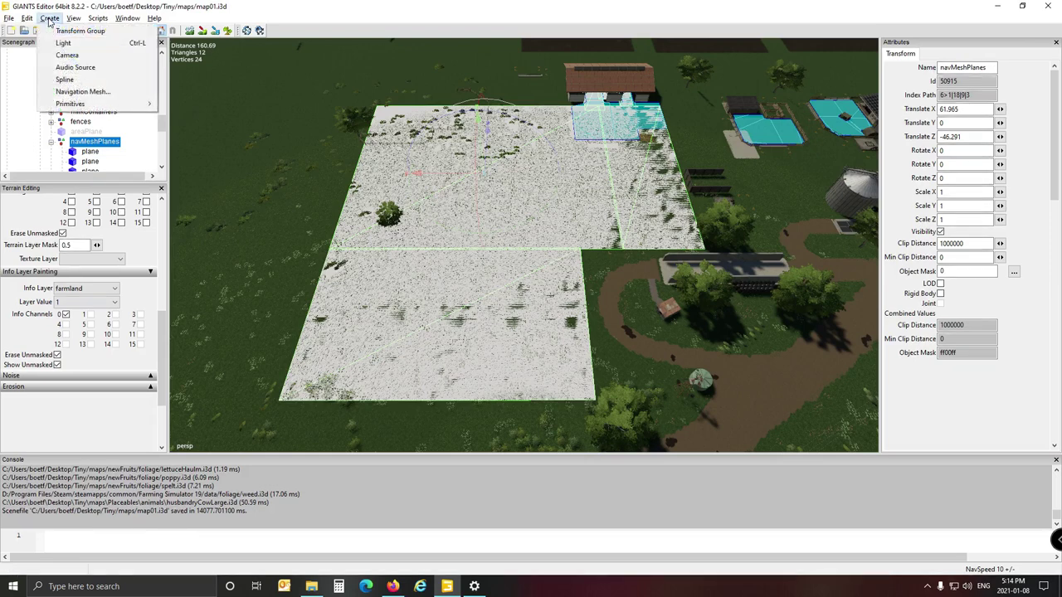
left_click(66, 93)
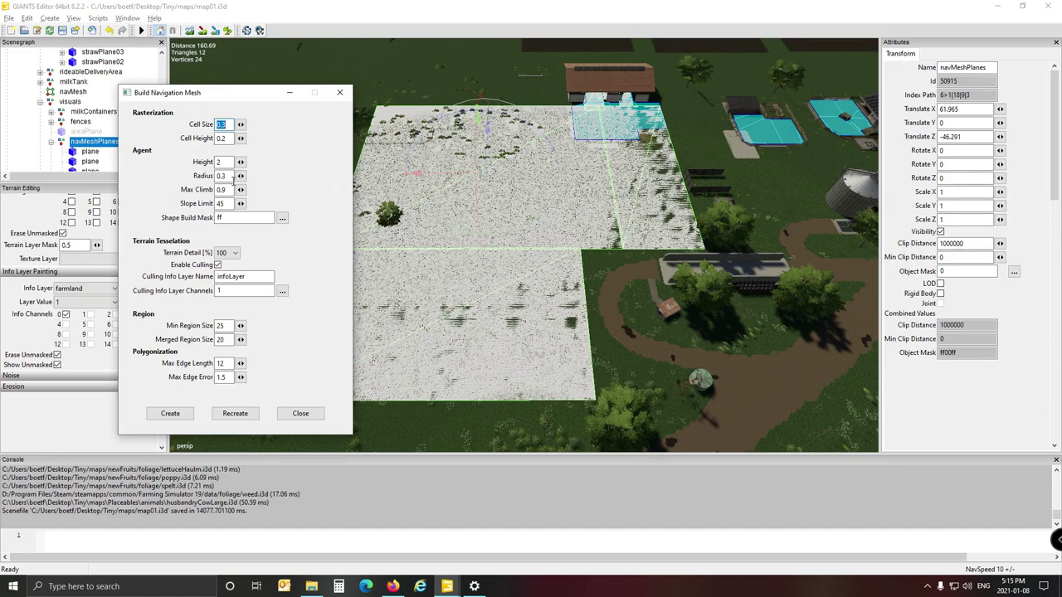
left_click(231, 176)
type("1.2")
Restrict the navigation mesh's Shape Build Mask to bit 0 by disabling bits 1 to 7
left_click(282, 219)
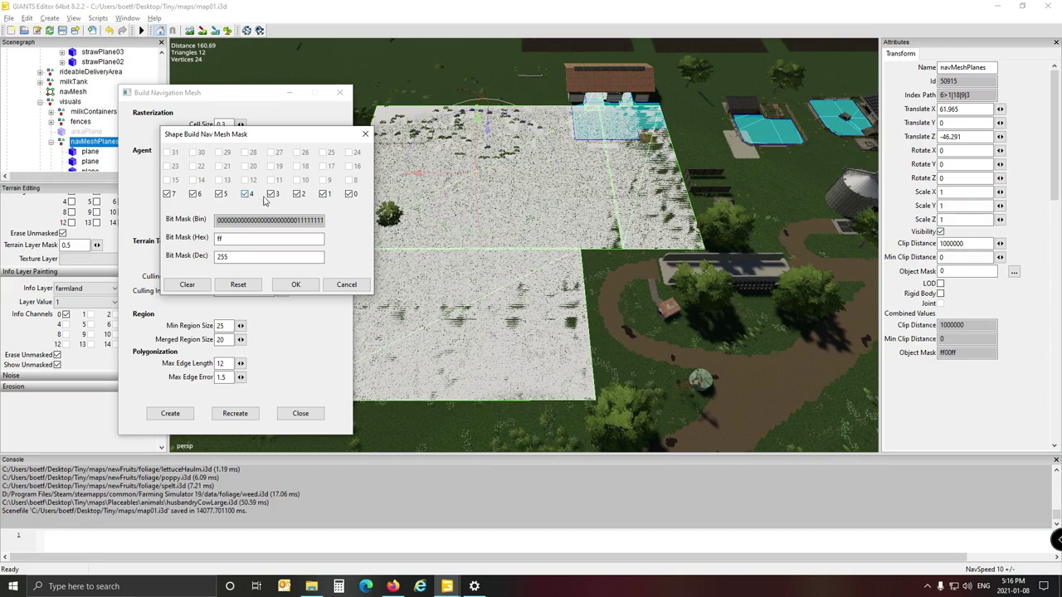
left_click(169, 194)
left_click(193, 194)
left_click(220, 194)
left_click(246, 194)
left_click(272, 194)
left_click(298, 194)
left_click(324, 194)
left_click(296, 284)
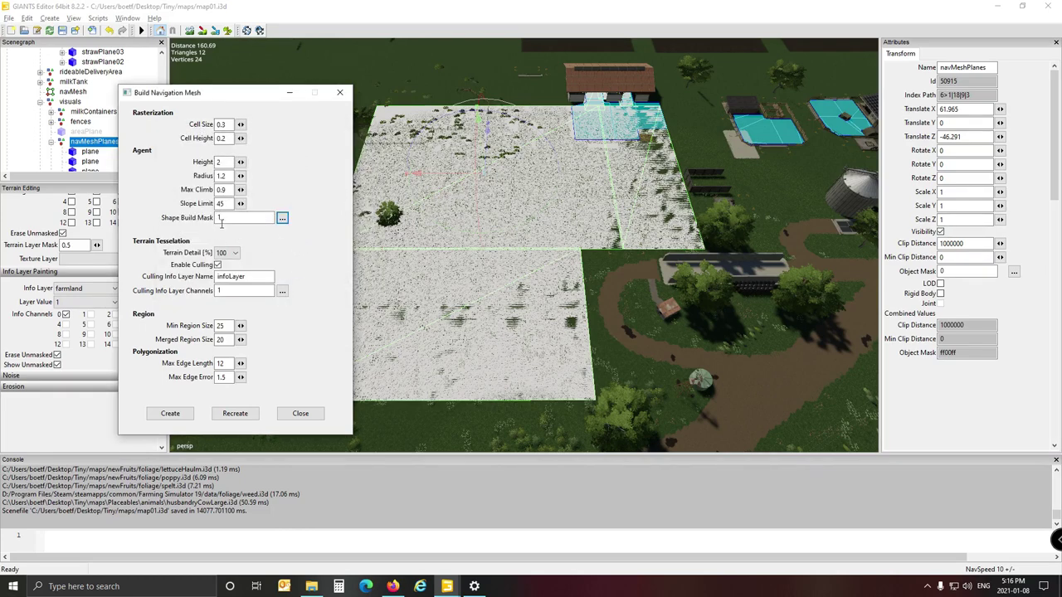
left_click(282, 219)
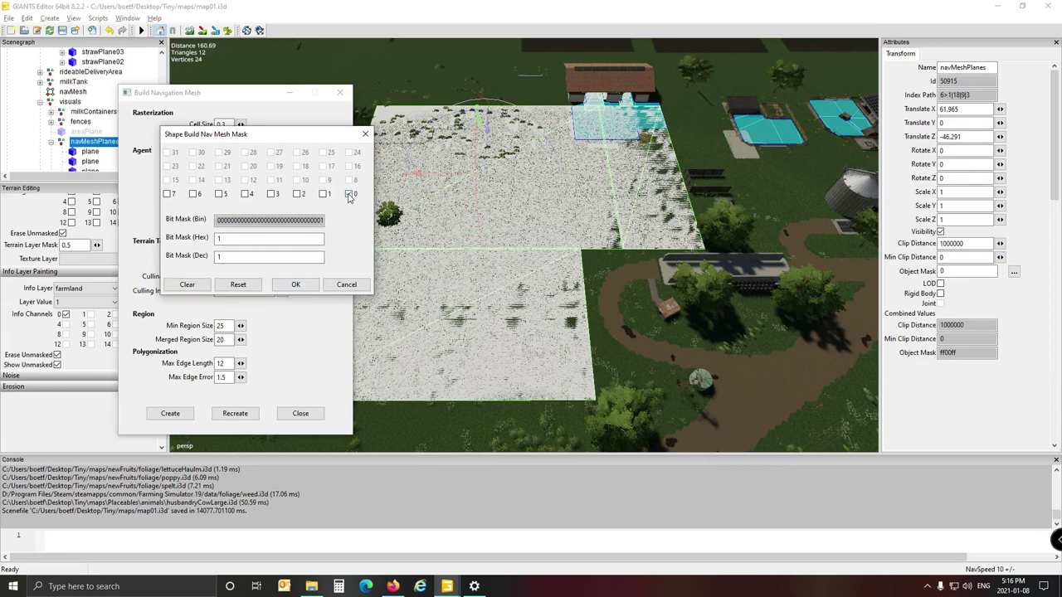
left_click(295, 284)
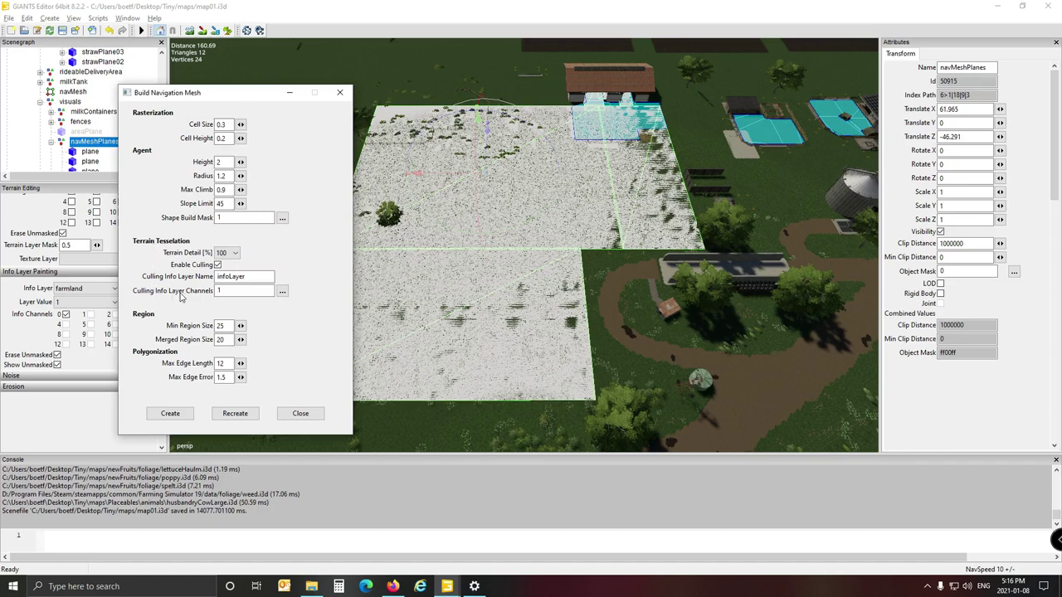
Try to create the navigation mesh from the navMeshPlanes group with culling info layer channel 0
left_click(283, 292)
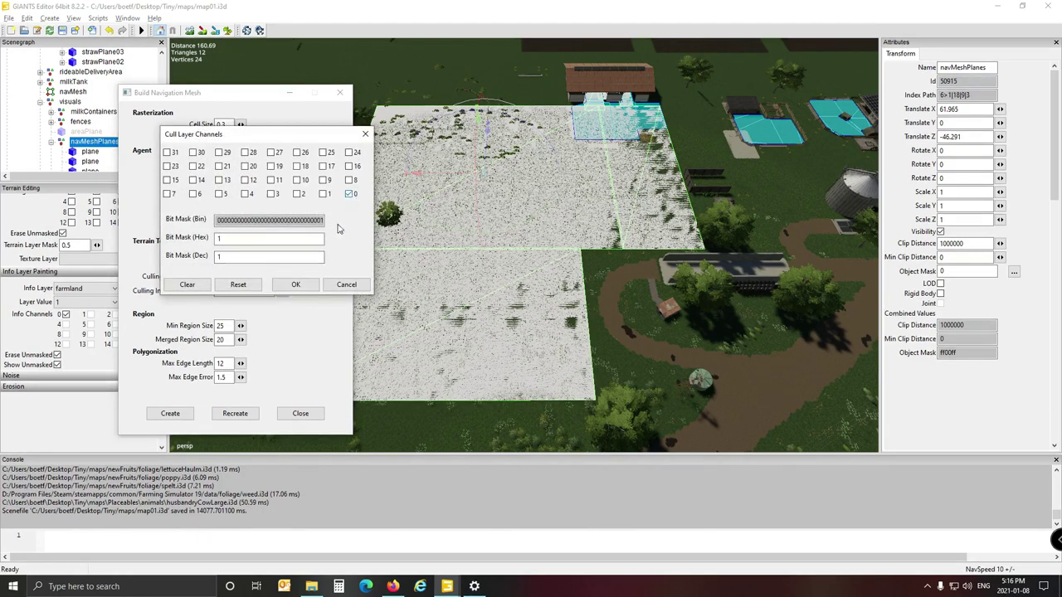
left_click(309, 286)
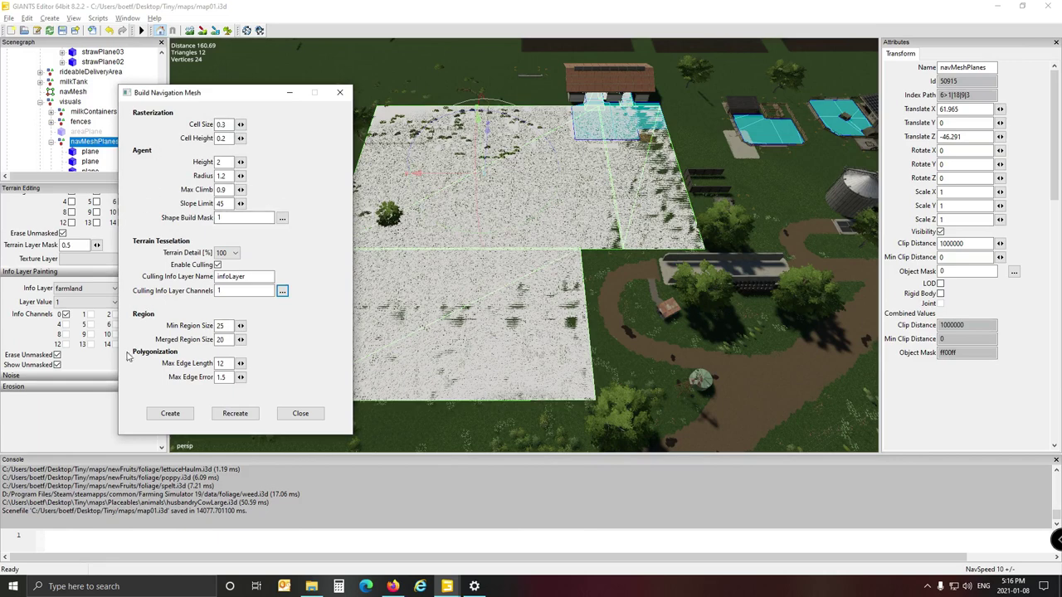
left_click(170, 414)
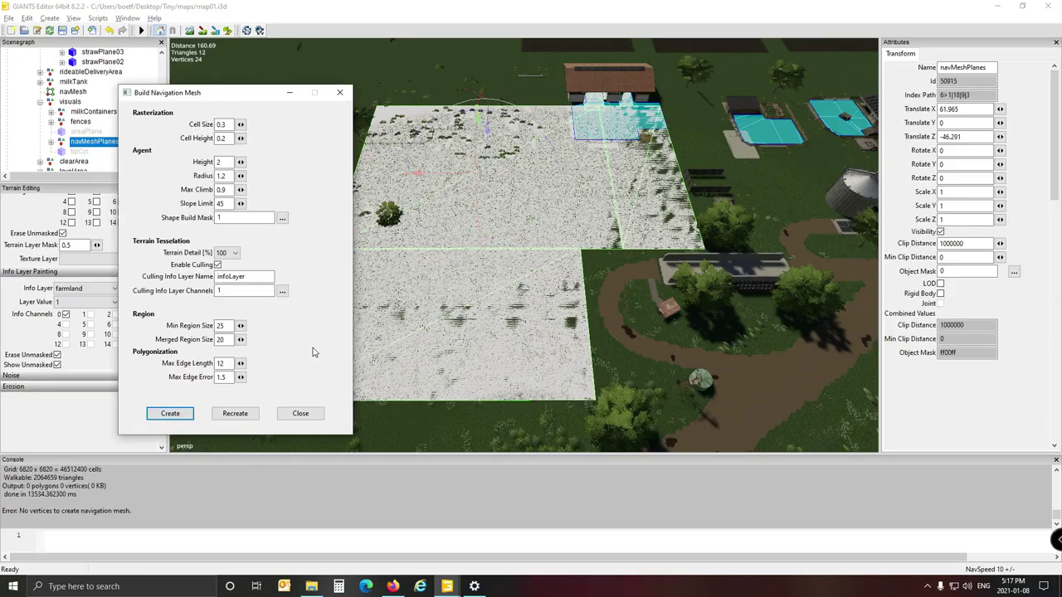
Close the Build Navigation Mesh dialog
left_click(303, 414)
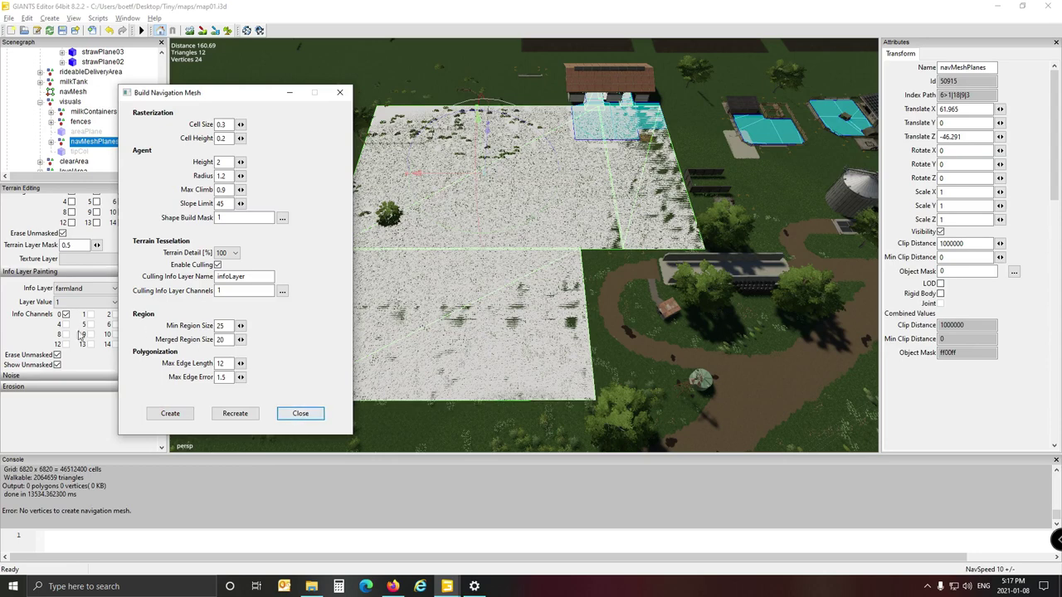
left_click(69, 181)
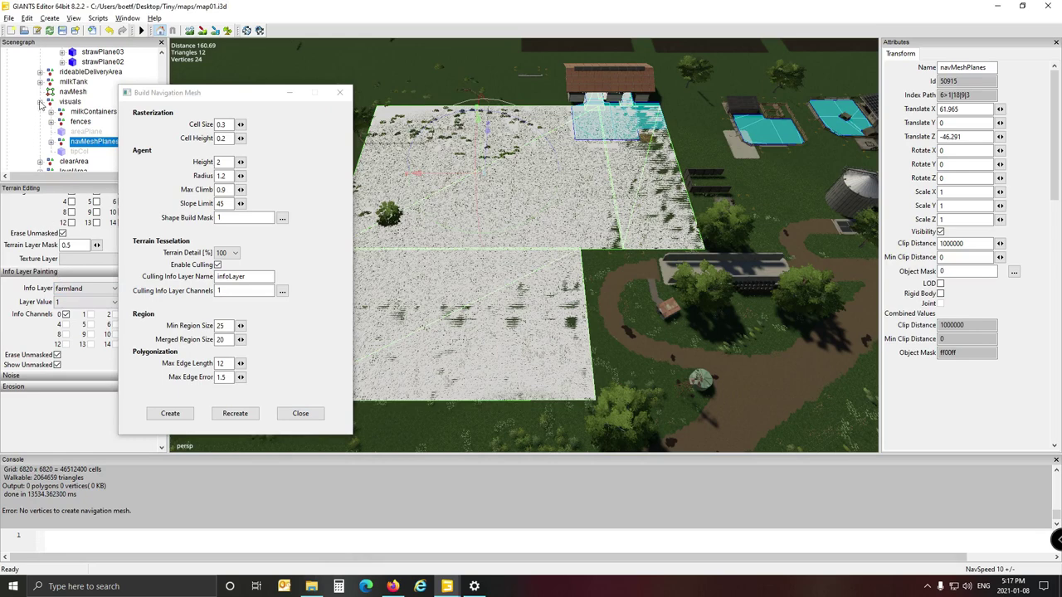
left_click(252, 96)
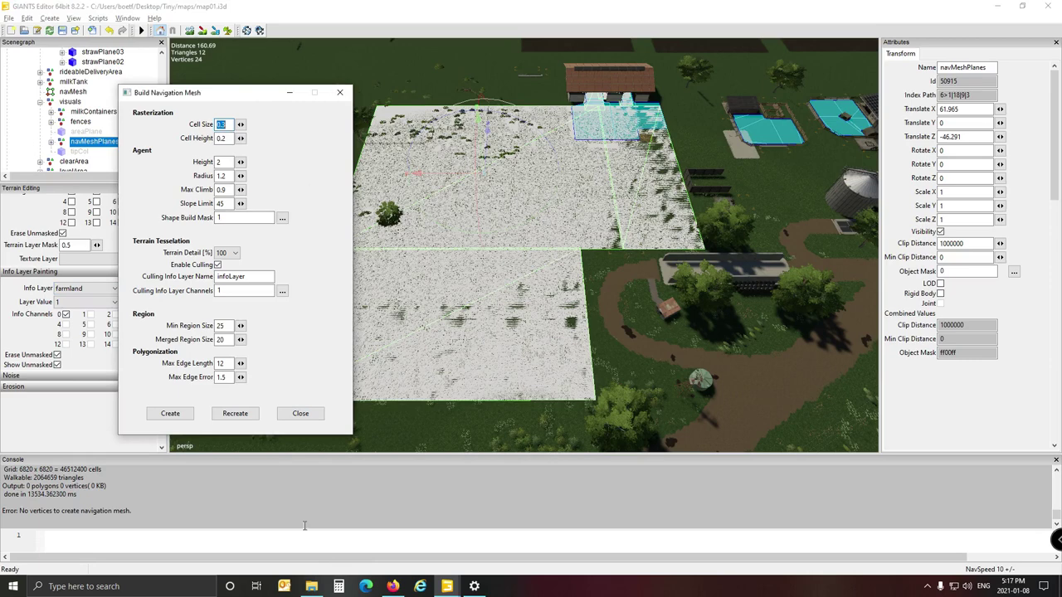
left_click(86, 106)
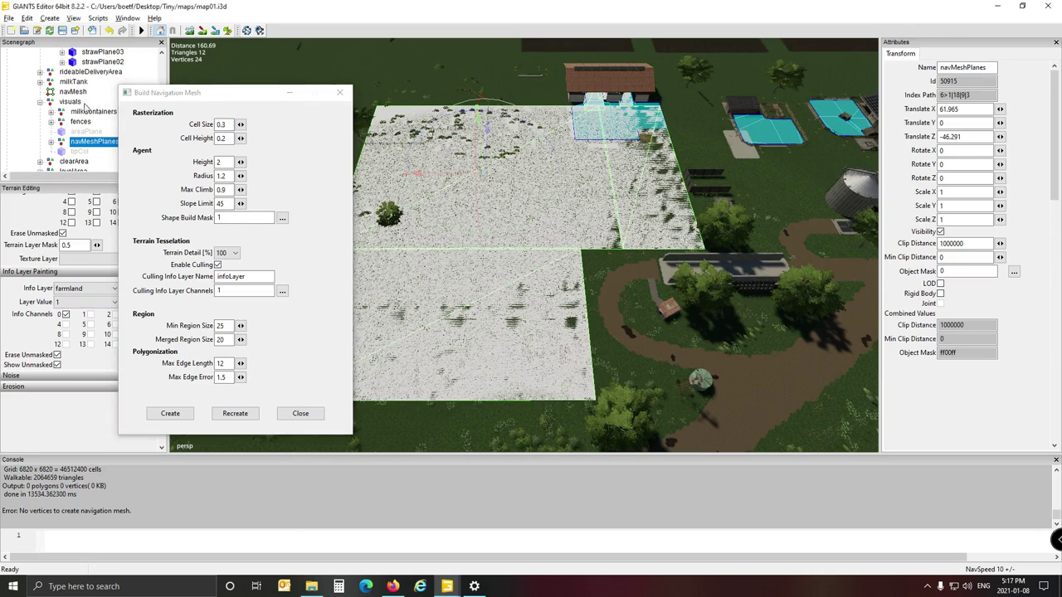
left_click(301, 414)
left_click(341, 93)
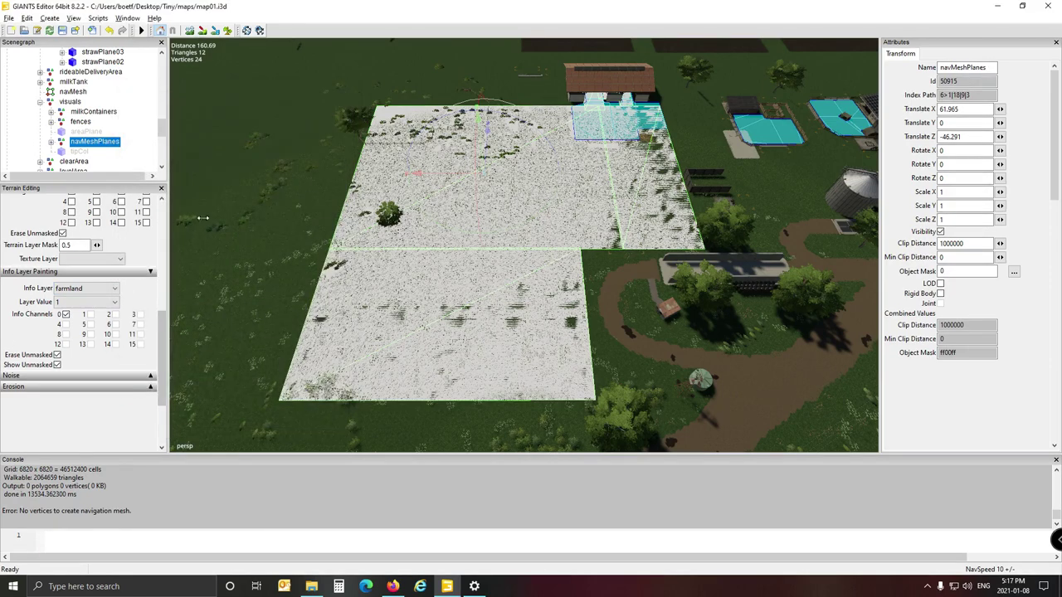
Select the NavMesh object at the end of the scenegraph and lower it to a Y translation of about -31.6
scroll(113, 139, "down", 3)
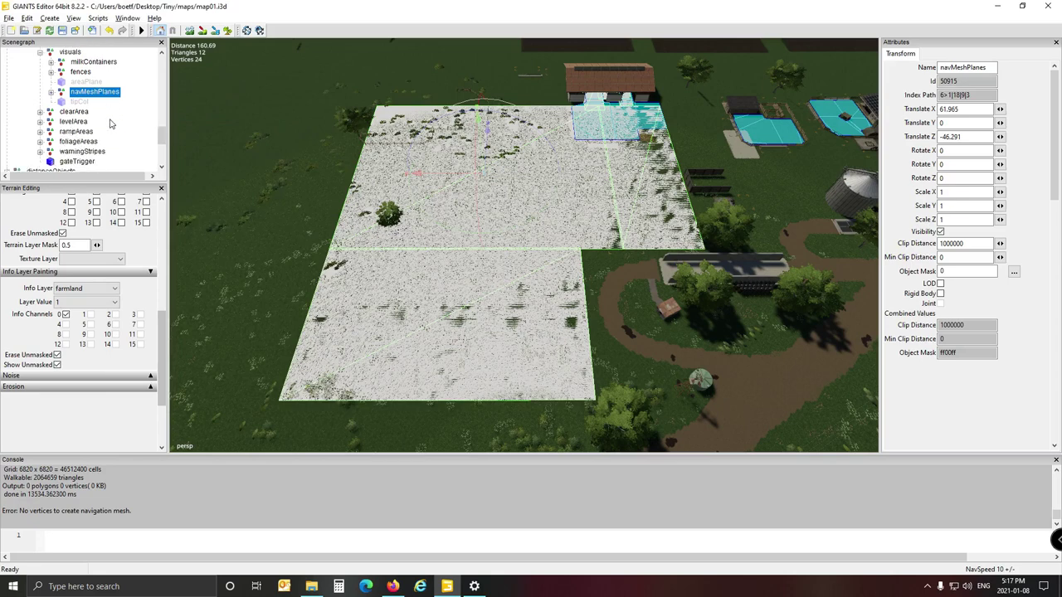
scroll(111, 123, "down", 3)
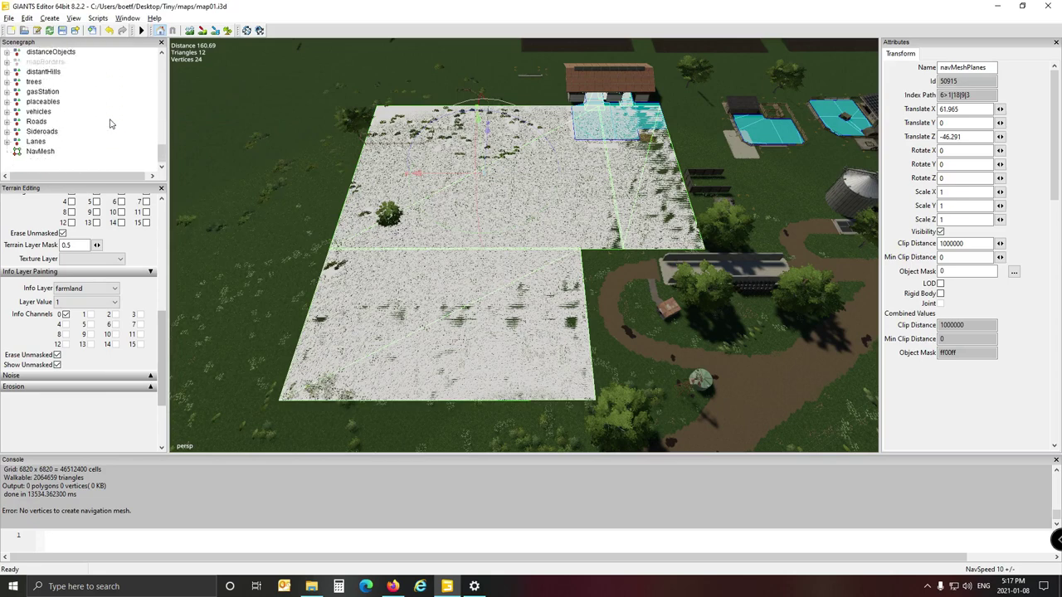
left_click(48, 152)
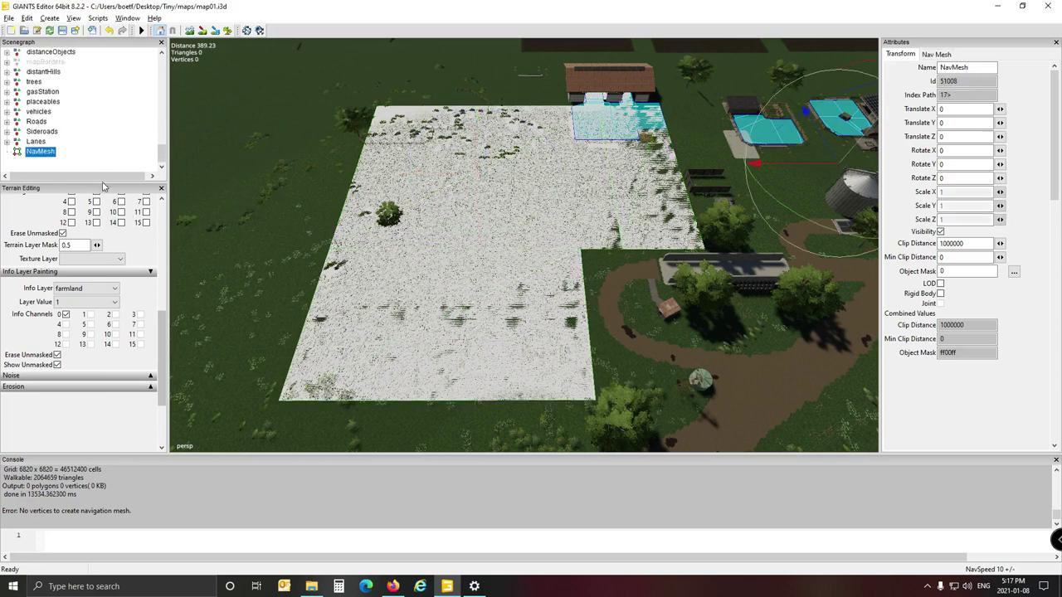
left_click_drag(436, 176, 509, 162, "alt")
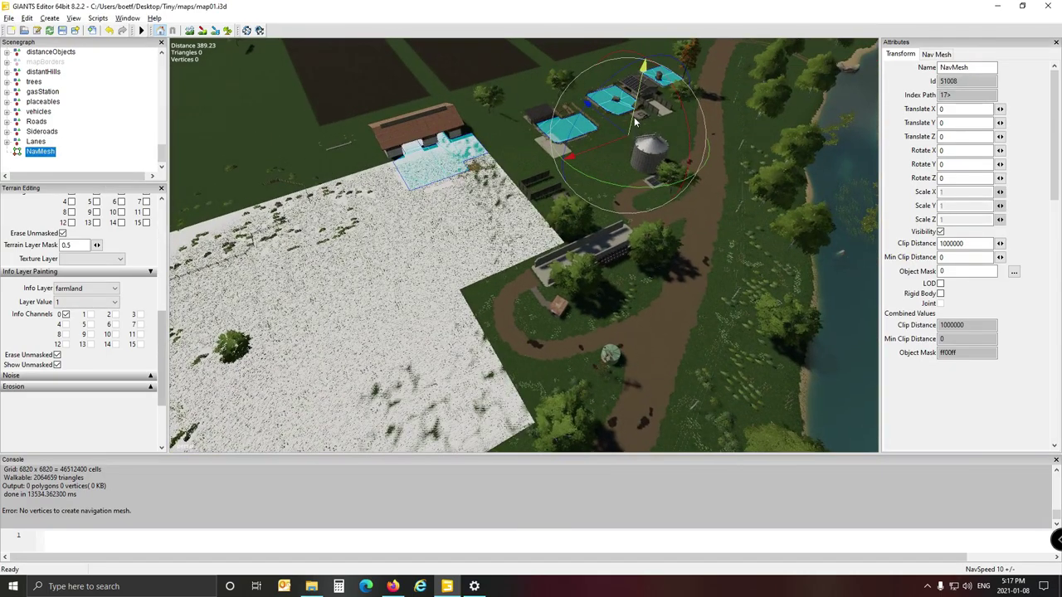
left_click_drag(636, 121, 613, 158)
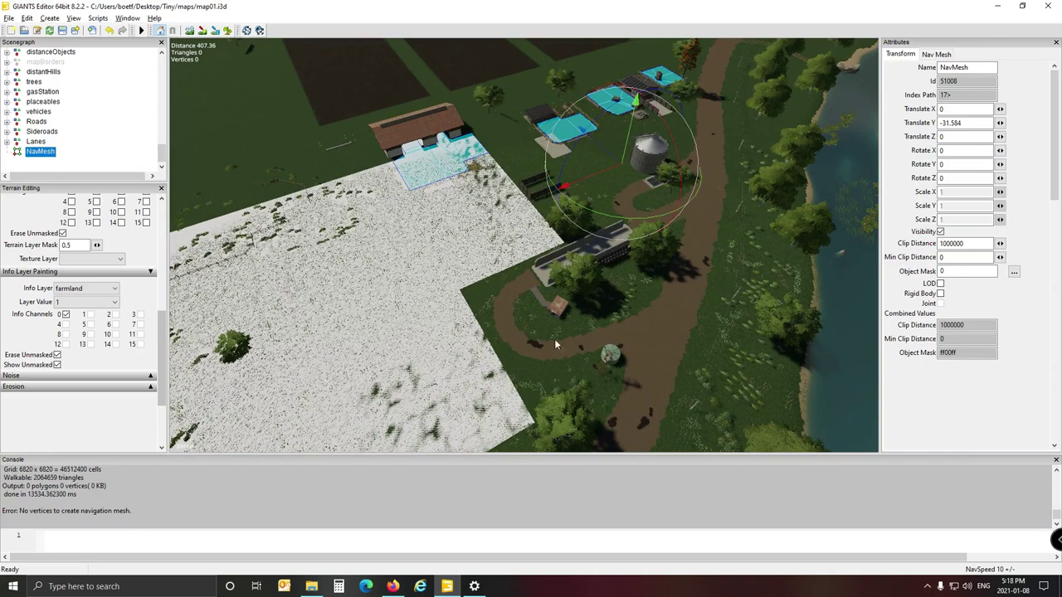
left_click_drag(557, 345, 507, 319, "alt")
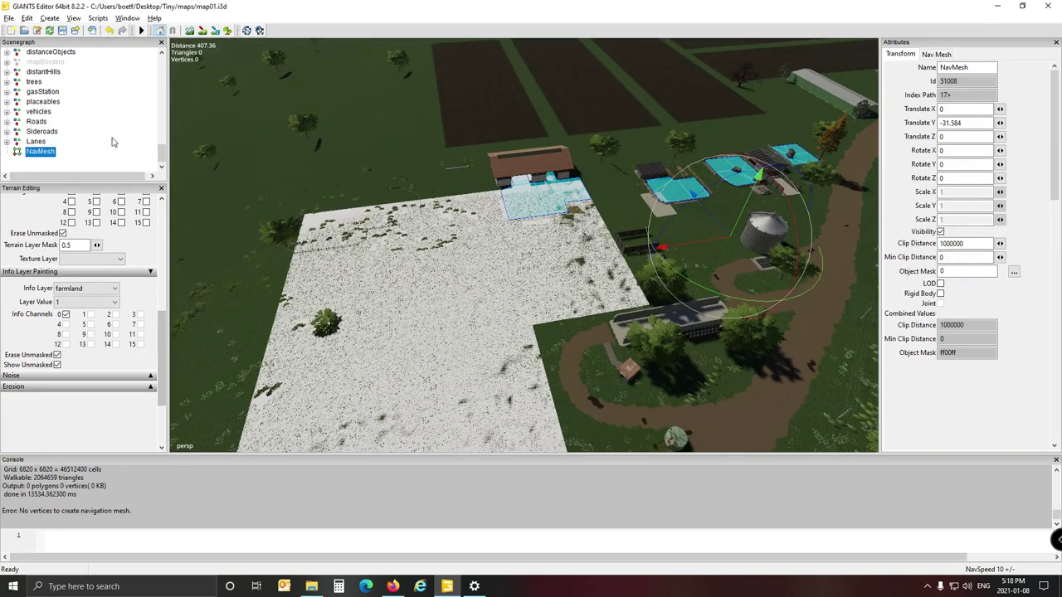
Delete the root-level NavMesh object listed after Lanes in the scenegraph
left_click(68, 164)
left_click(47, 154)
key("Delete")
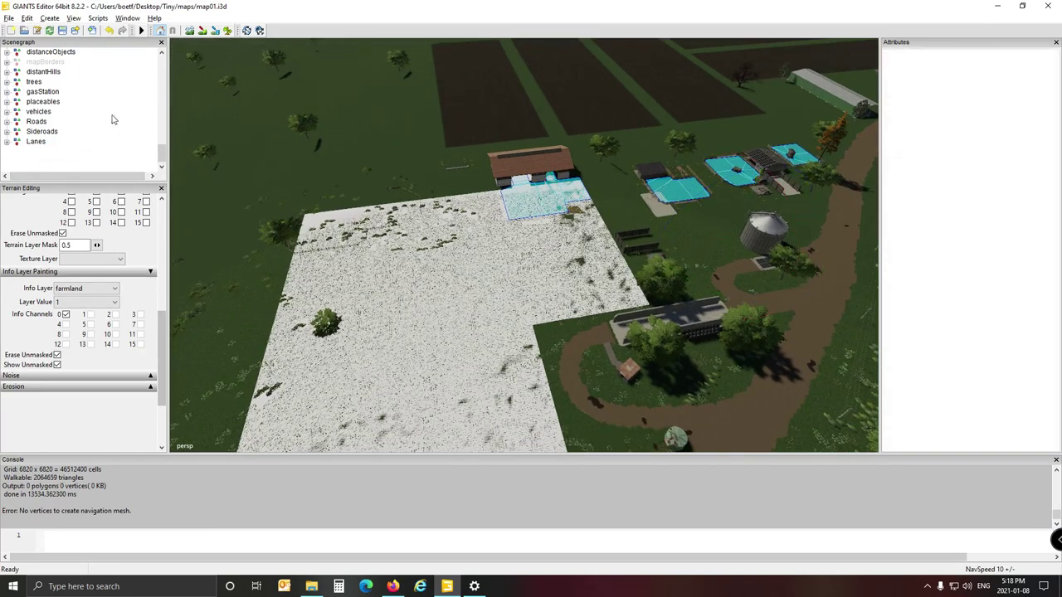
Select the navMeshPlanes group in the visuals of husbandryCowLarge and expand it to list its planes
scroll(102, 86, "up", 3)
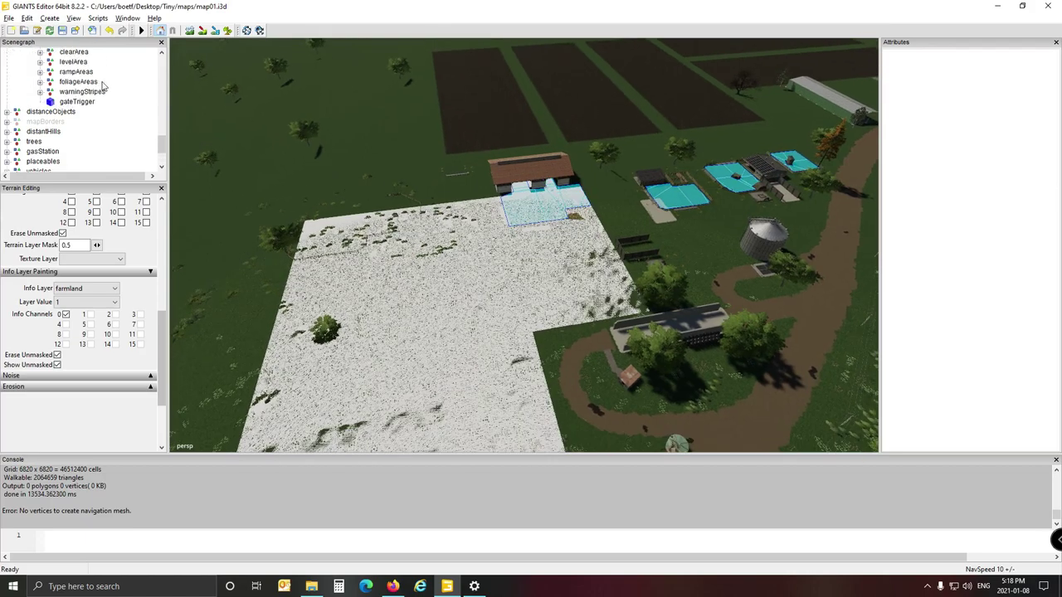
scroll(102, 85, "up", 10)
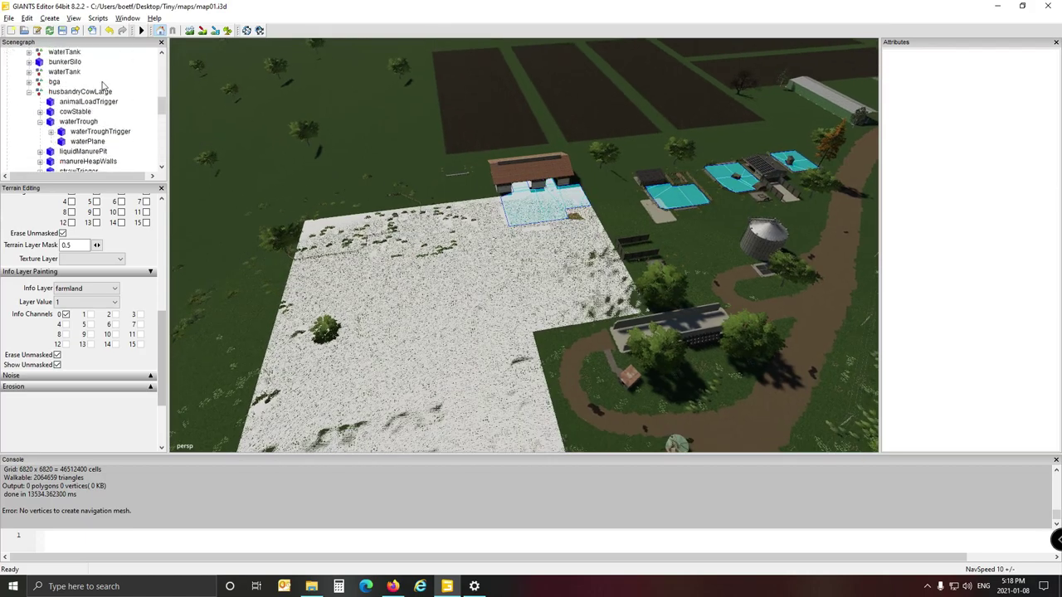
scroll(74, 117, "up", 8)
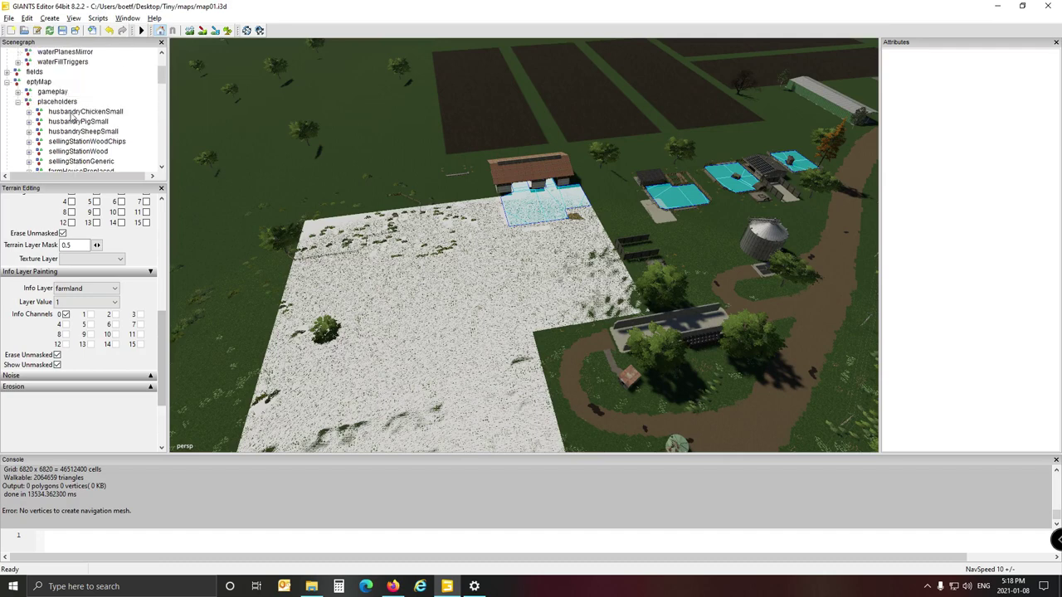
scroll(79, 108, "down", 10)
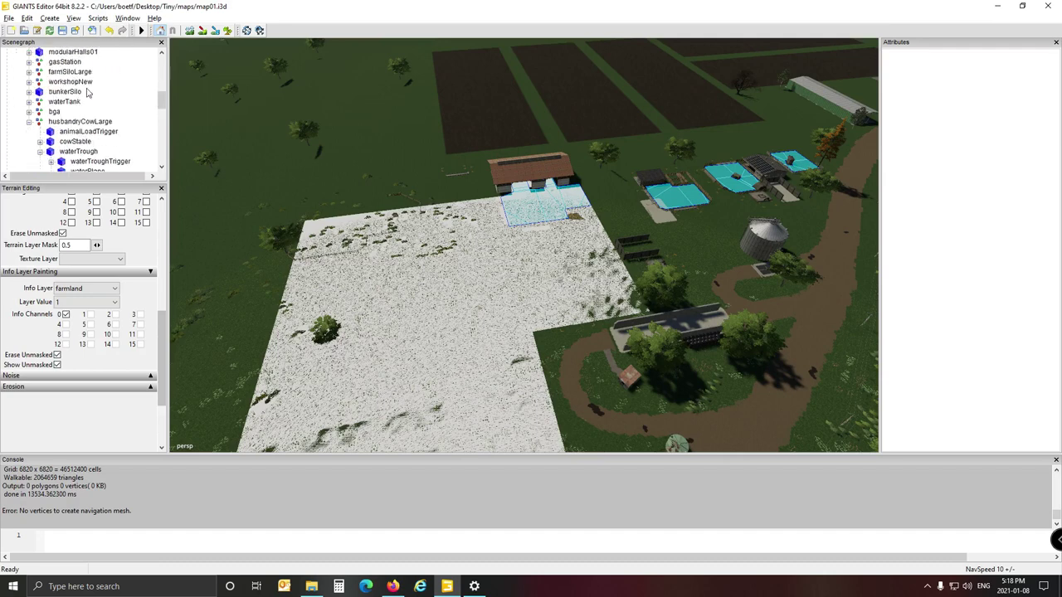
scroll(88, 94, "down", 2)
scroll(91, 100, "down", 2)
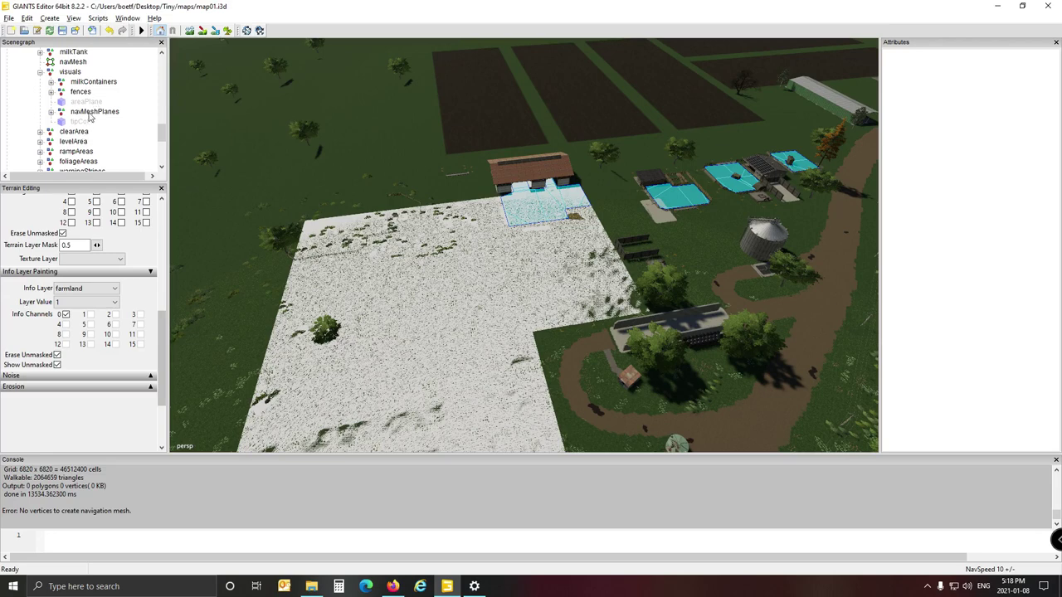
left_click(91, 113)
left_click(51, 112)
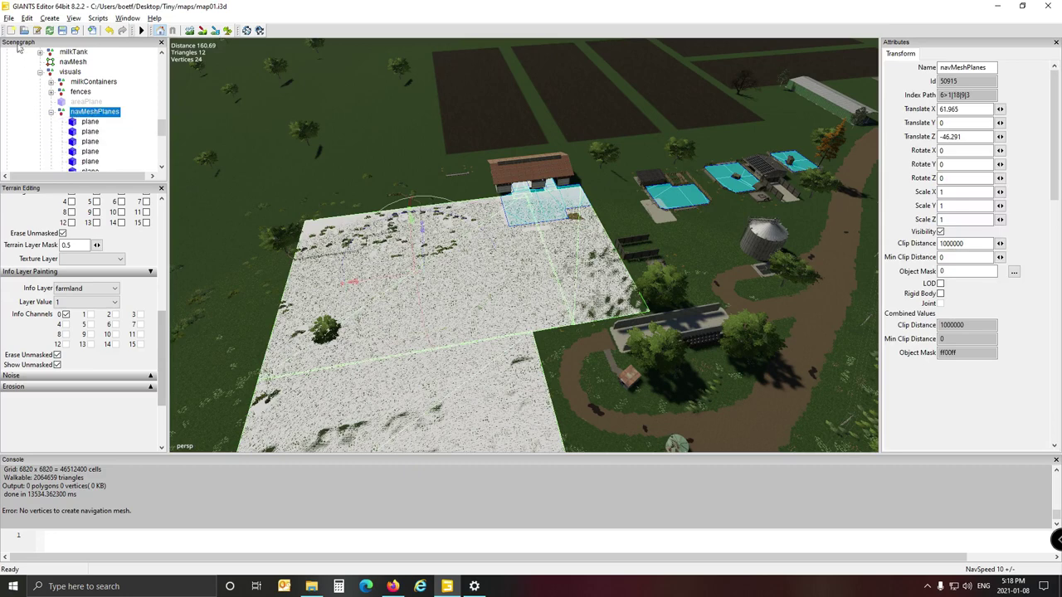
Export the selected navMeshPlanes group to the Desktop as an i3D file named mesh
left_click(9, 19)
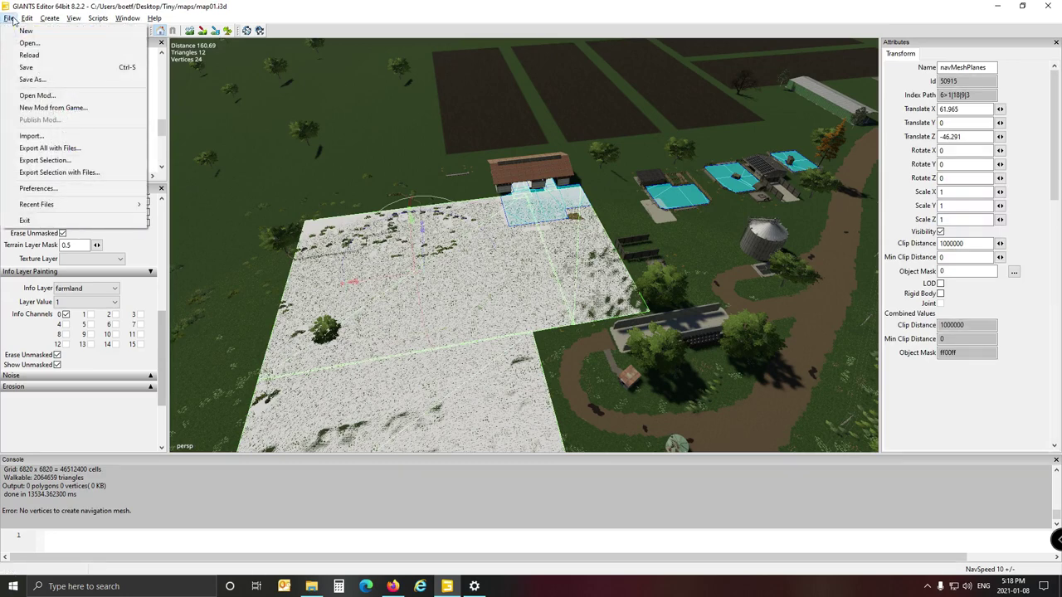
left_click(58, 161)
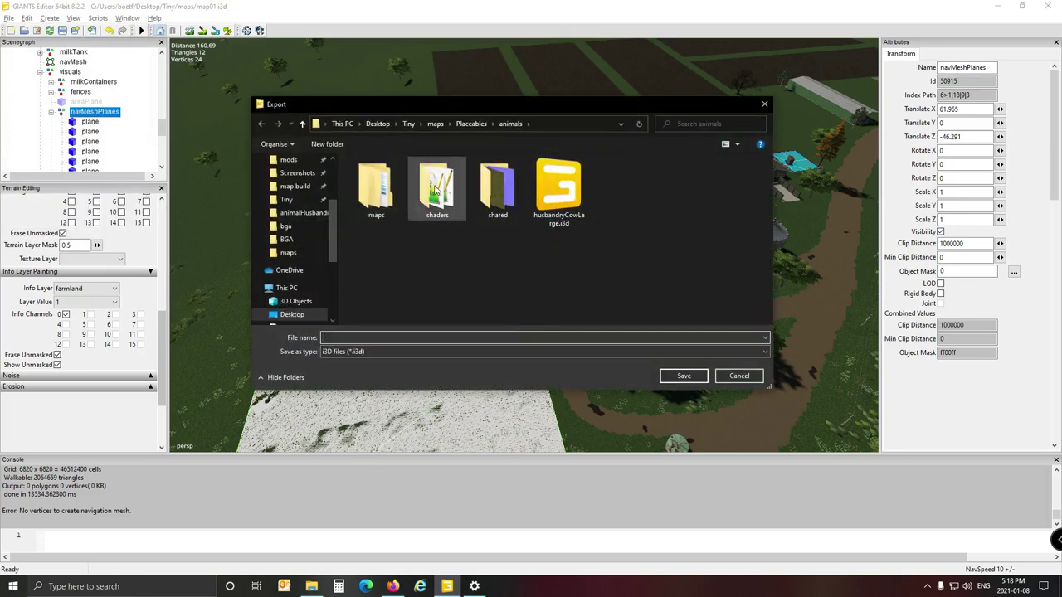
scroll(312, 243, "up", 3)
left_click(292, 182)
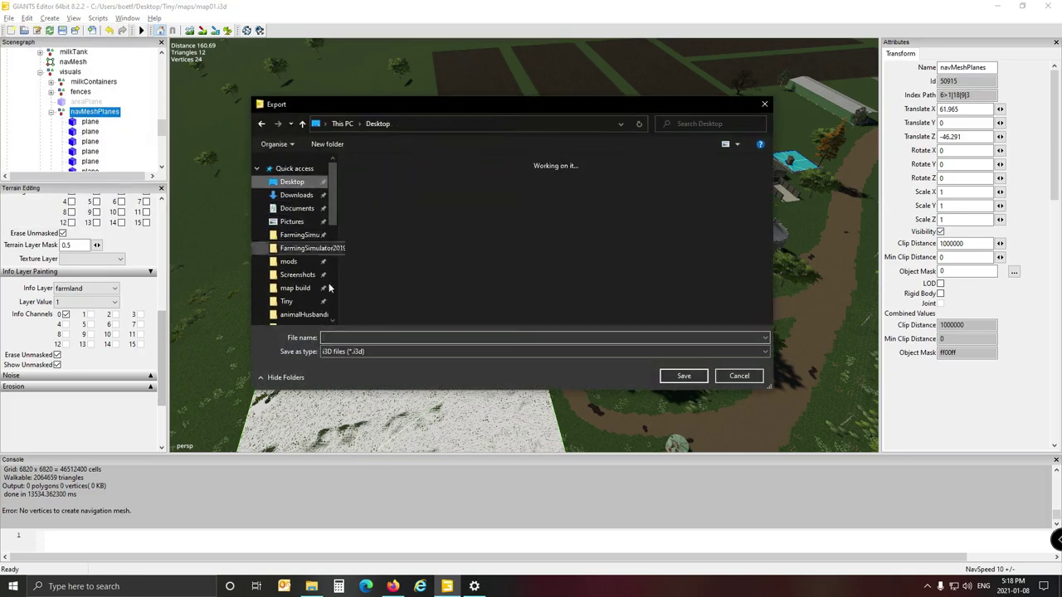
left_click(386, 338)
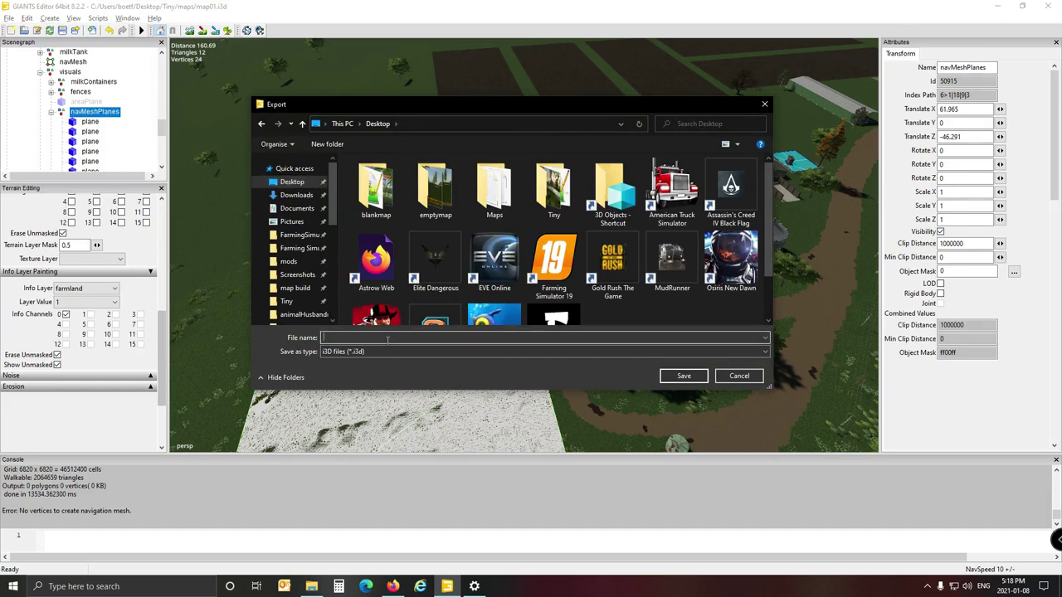
type("mesh")
left_click(689, 376)
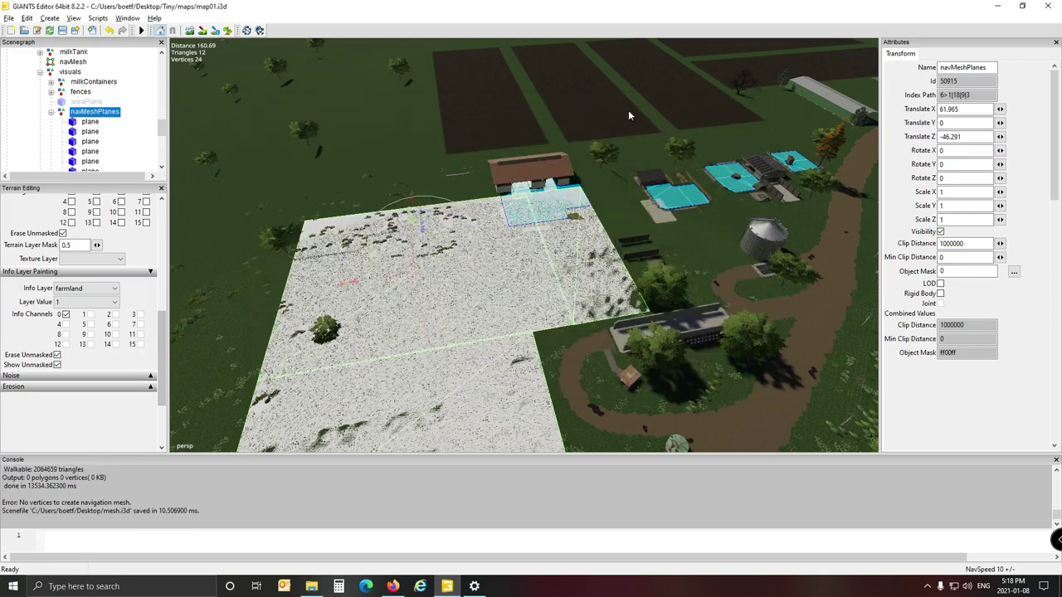
Switch to the desktop, move the mesh.i3d icon to a free spot, and open the file in GIANTS Editor
left_click(1060, 588)
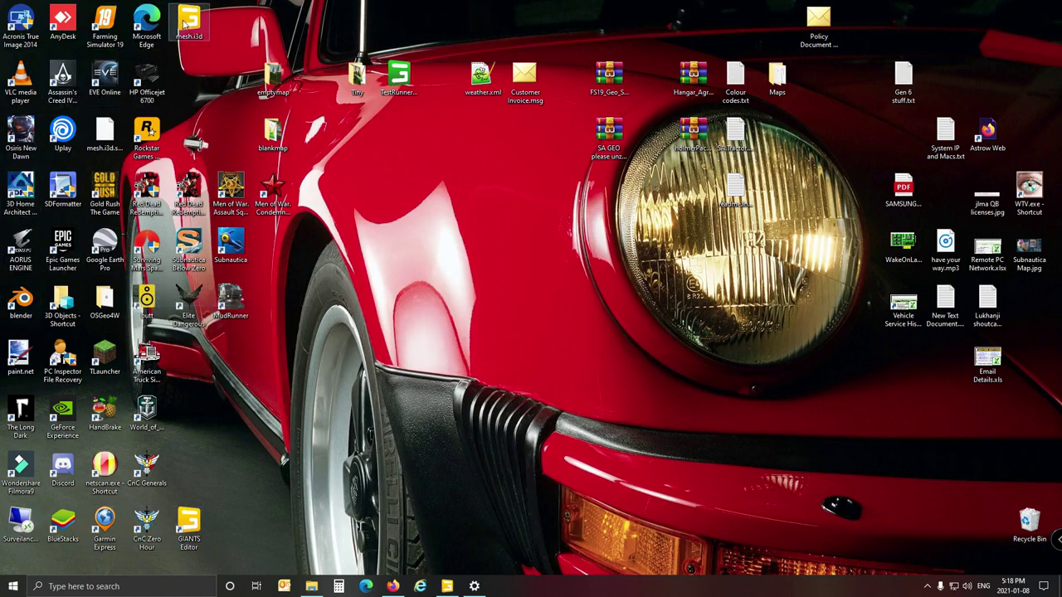
left_click_drag(189, 24, 362, 206)
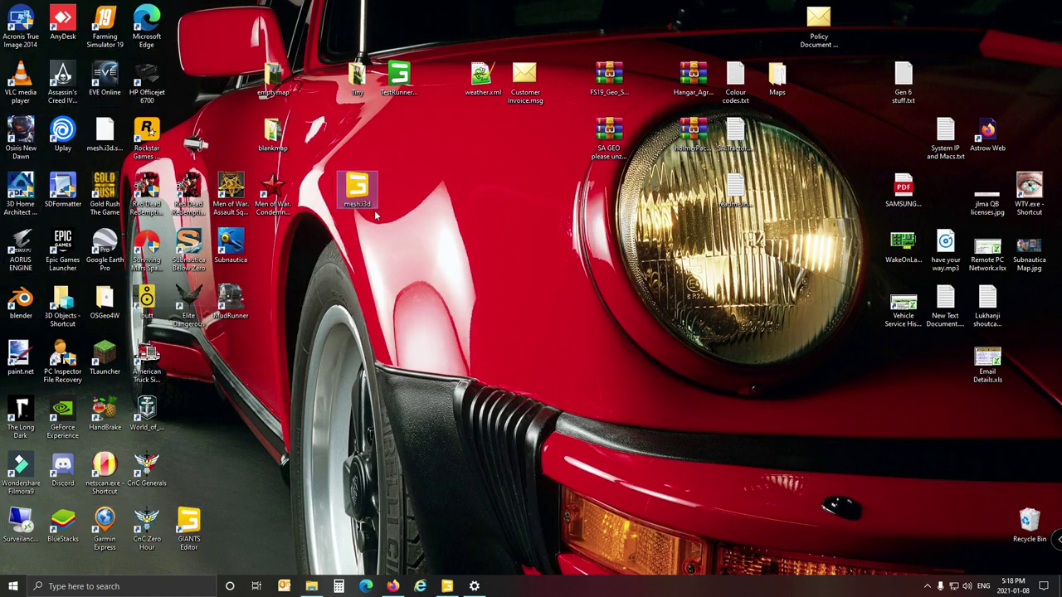
double_click(375, 181)
left_click(527, 362)
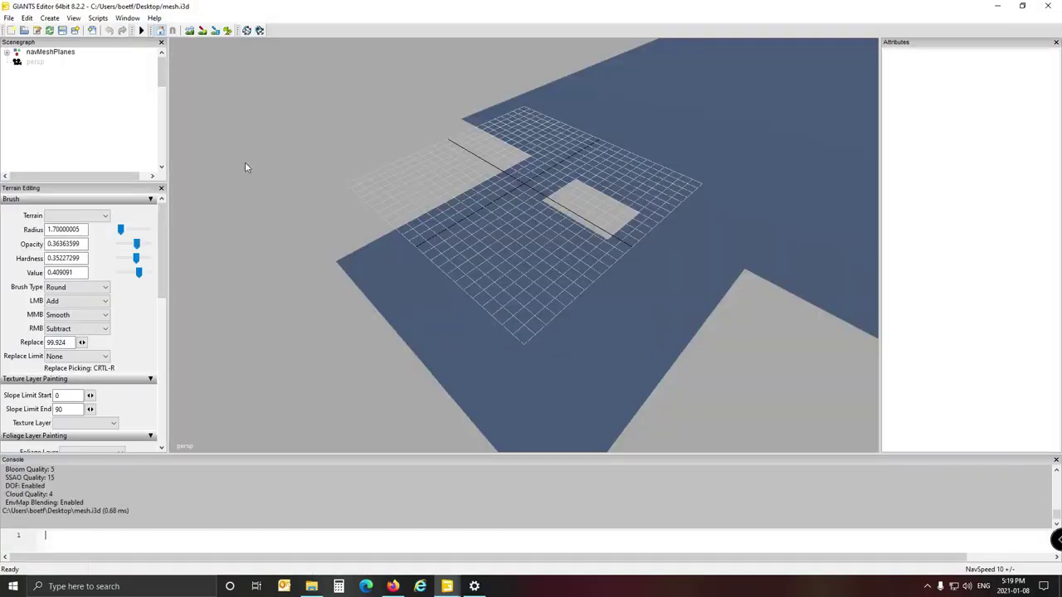
Select the navMeshPlanes group, start building a navigation mesh for it, and set the agent radius to 1.2
left_click_drag(245, 164, 409, 150, "alt")
right_click_drag(408, 154, 466, 127)
scroll(466, 127, "up", 1)
scroll(466, 127, "down", 2)
scroll(466, 127, "up", 1)
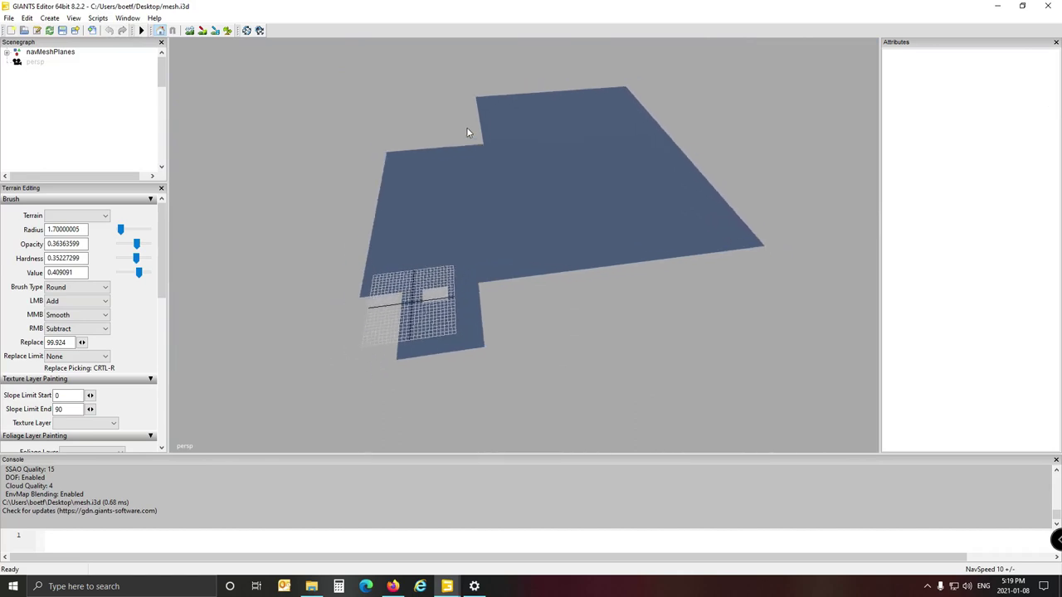
left_click(51, 52)
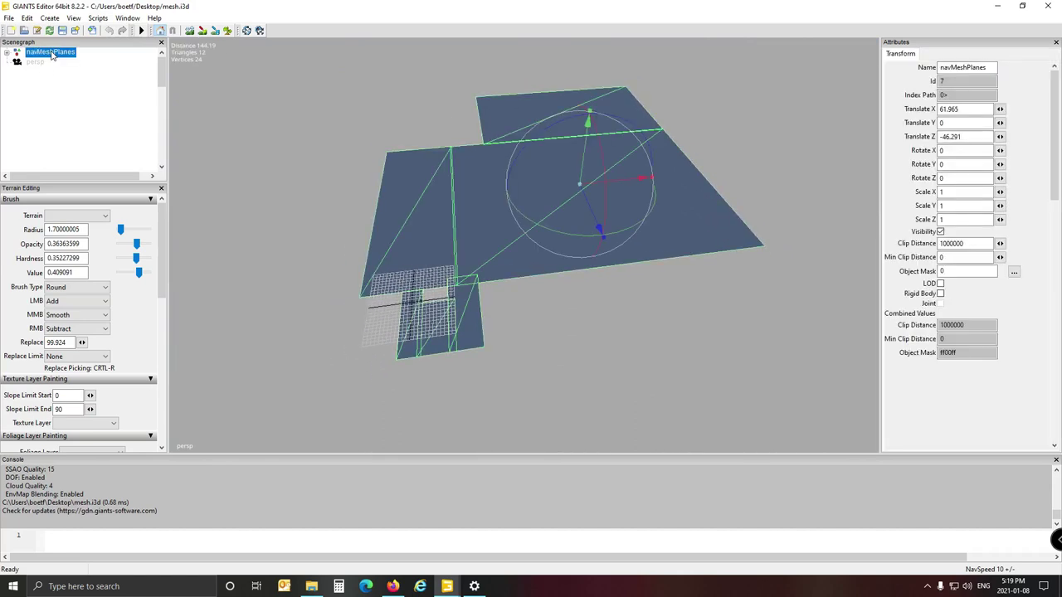
left_click(50, 17)
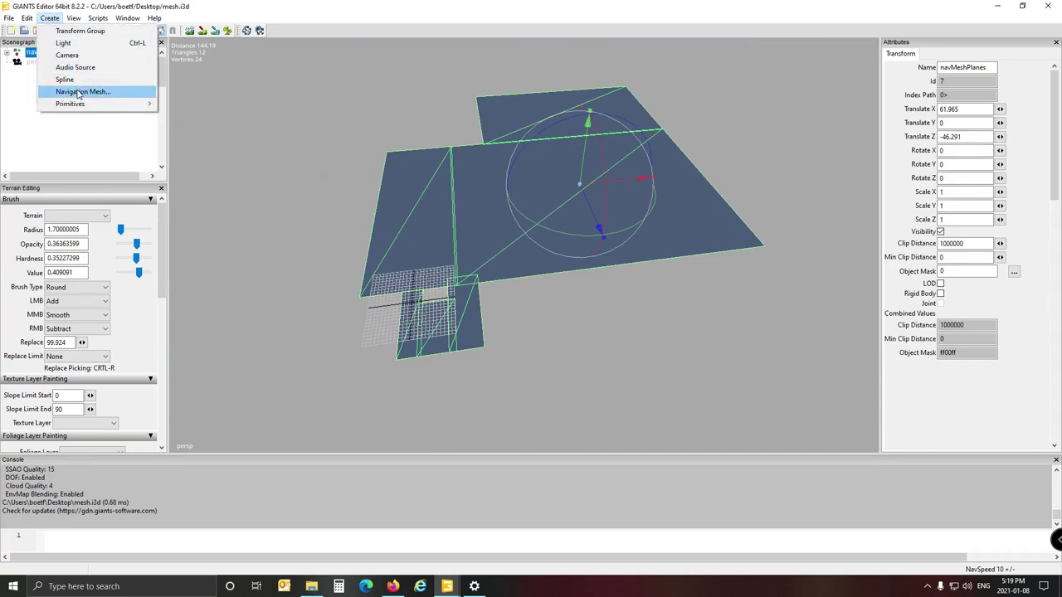
left_click(80, 92)
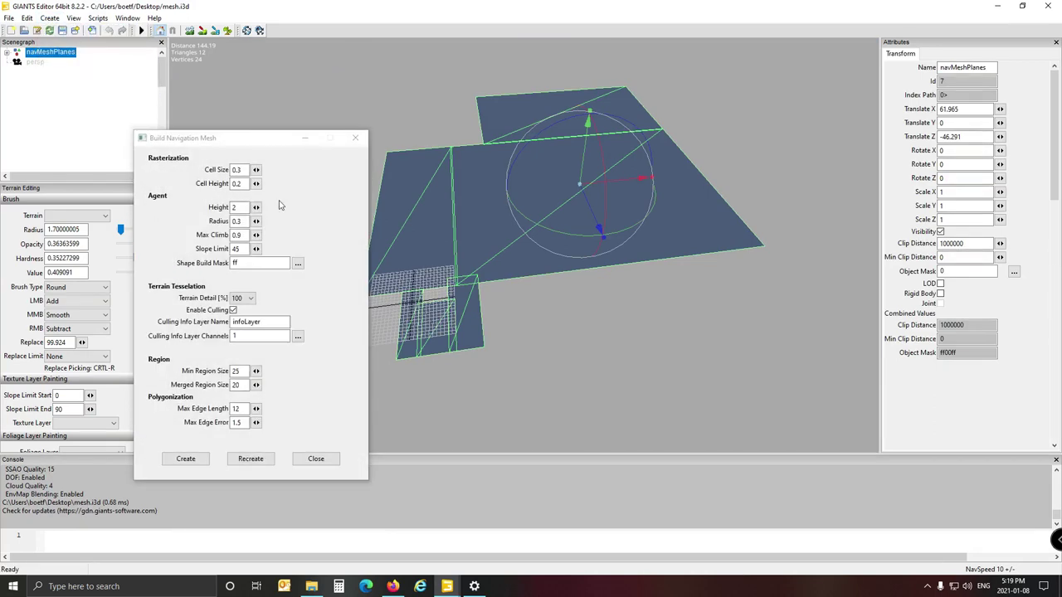
double_click(248, 220)
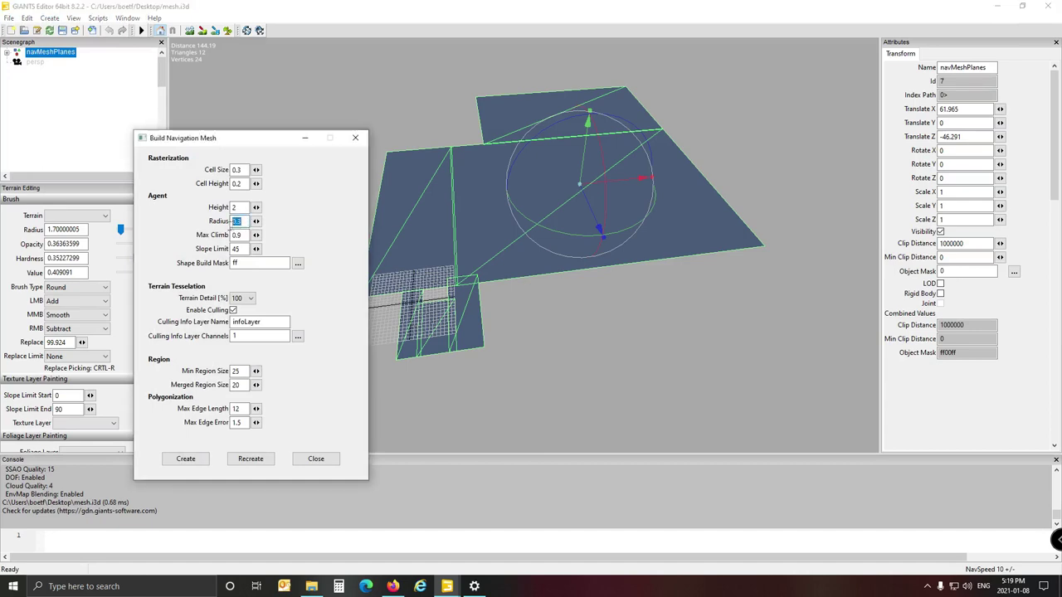
type("1.2")
Restrict the shape build mask to bit 0 by disabling bits 1 to 7, and create the navigation mesh
left_click(297, 263)
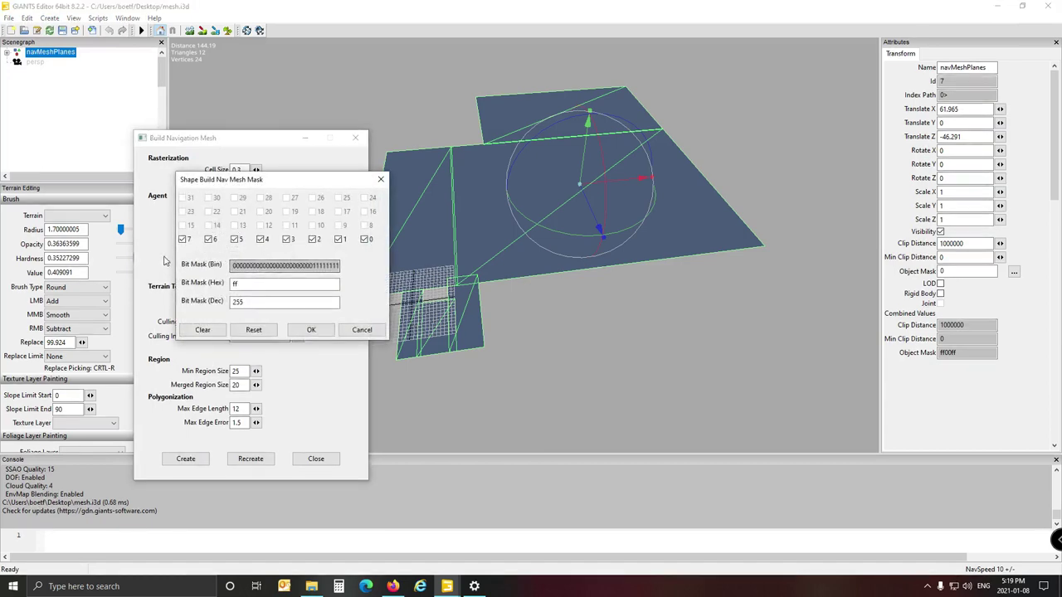
left_click(183, 239)
left_click(209, 240)
left_click(236, 240)
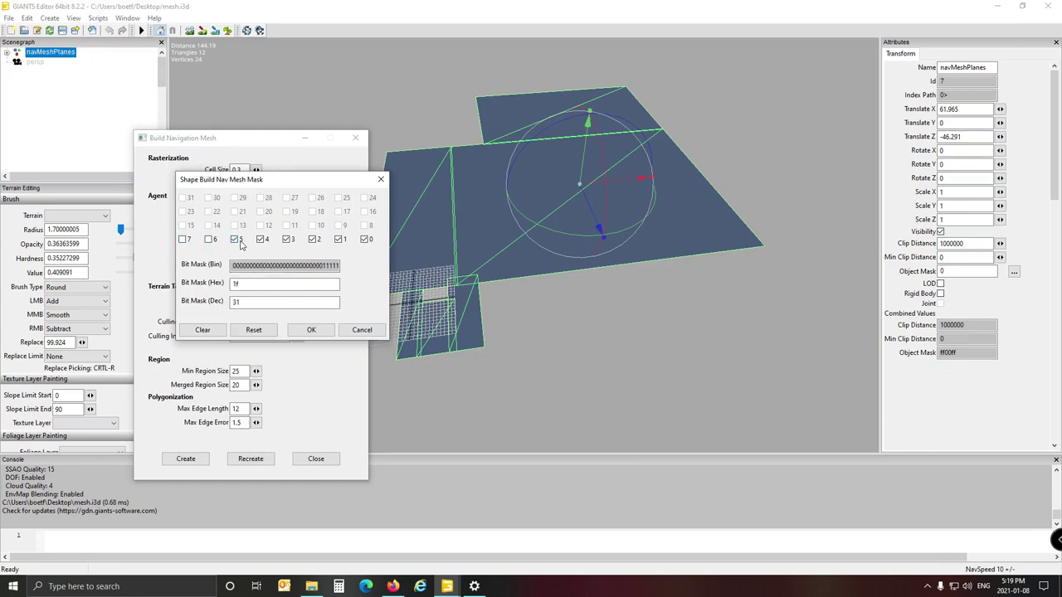
left_click(262, 239)
left_click(288, 240)
left_click(314, 240)
left_click(339, 240)
left_click(311, 329)
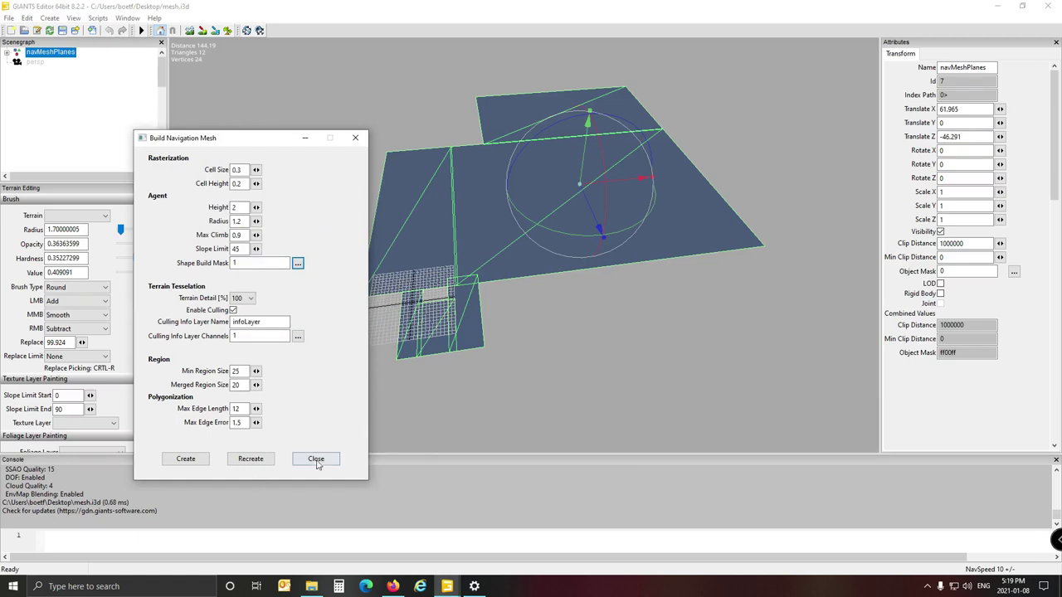
left_click(184, 461)
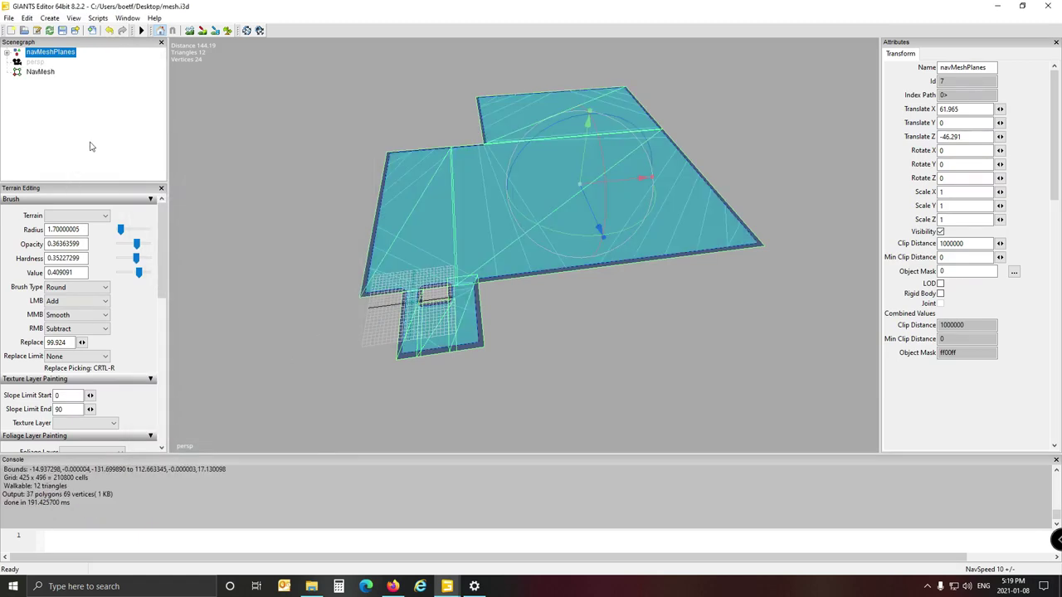
Select the NavMesh object, save mesh.i3d, close that file, and return to the map01.i3d scene
left_click(37, 72)
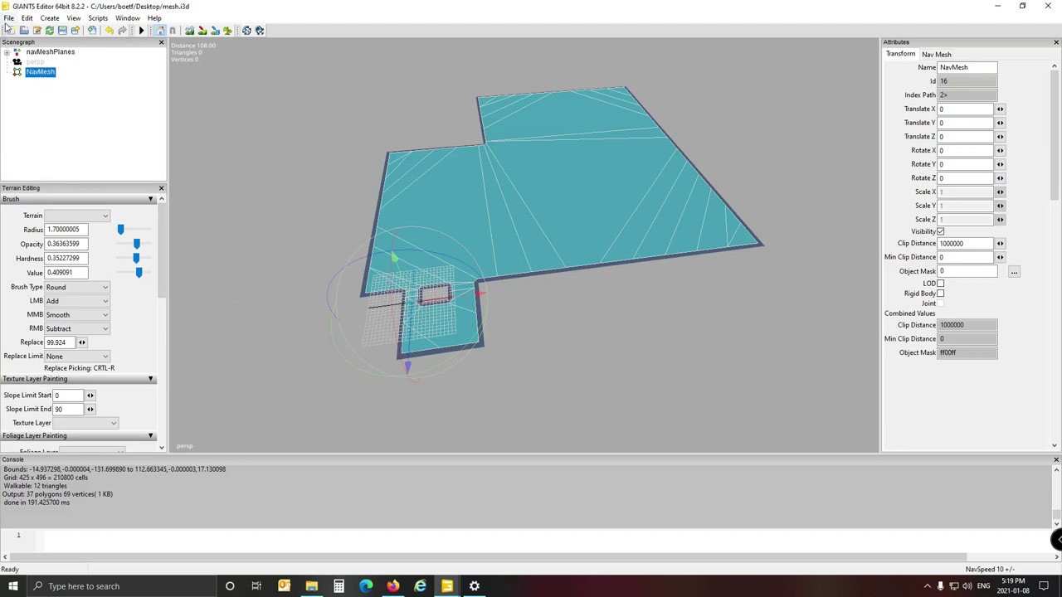
left_click(63, 31)
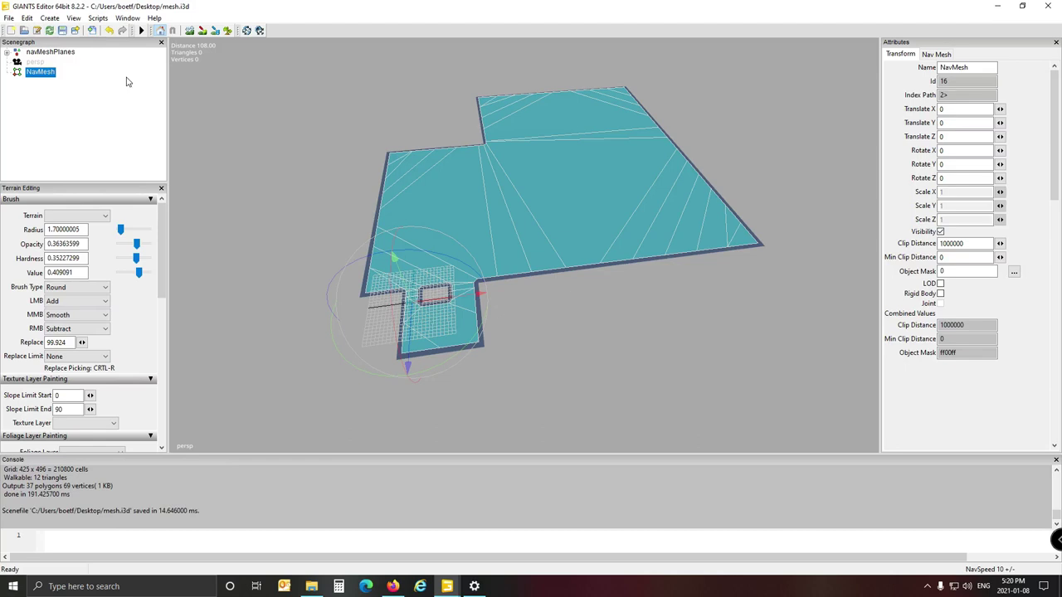
left_click(1052, 6)
left_click(447, 586)
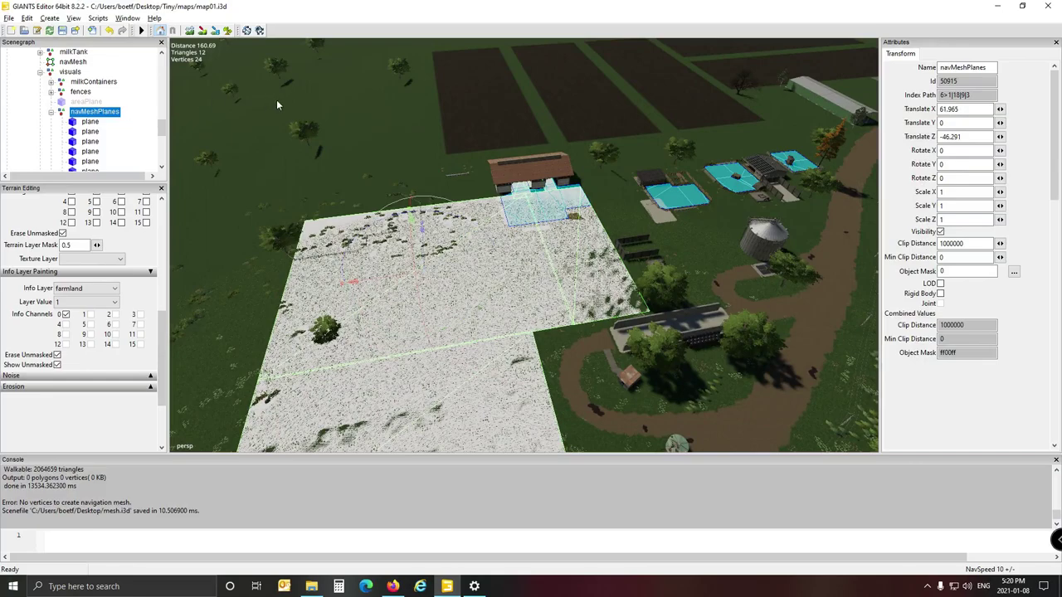
Import mesh.i3d from the Desktop into the map and delete the imported top-level navMeshPlanes group
left_click_drag(277, 100, 264, 161, "alt")
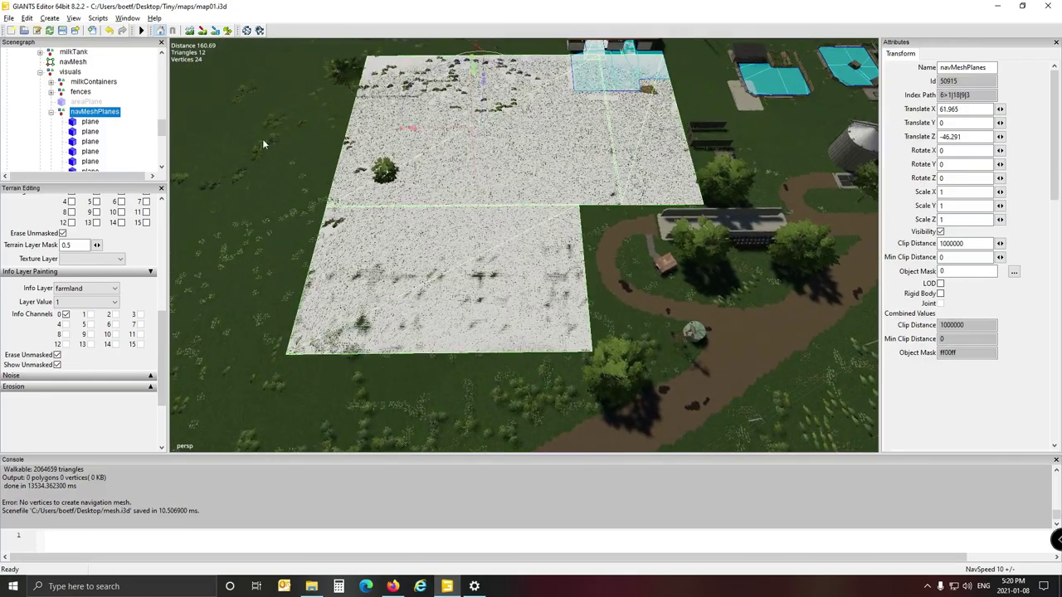
left_click(8, 17)
left_click(30, 136)
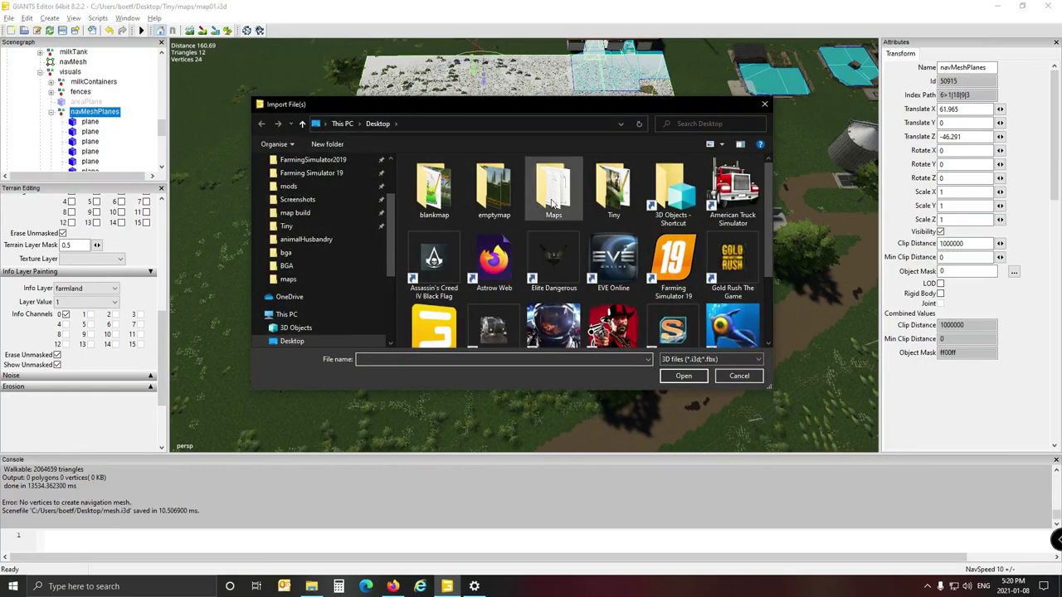
scroll(548, 207, "down", 2)
double_click(434, 224)
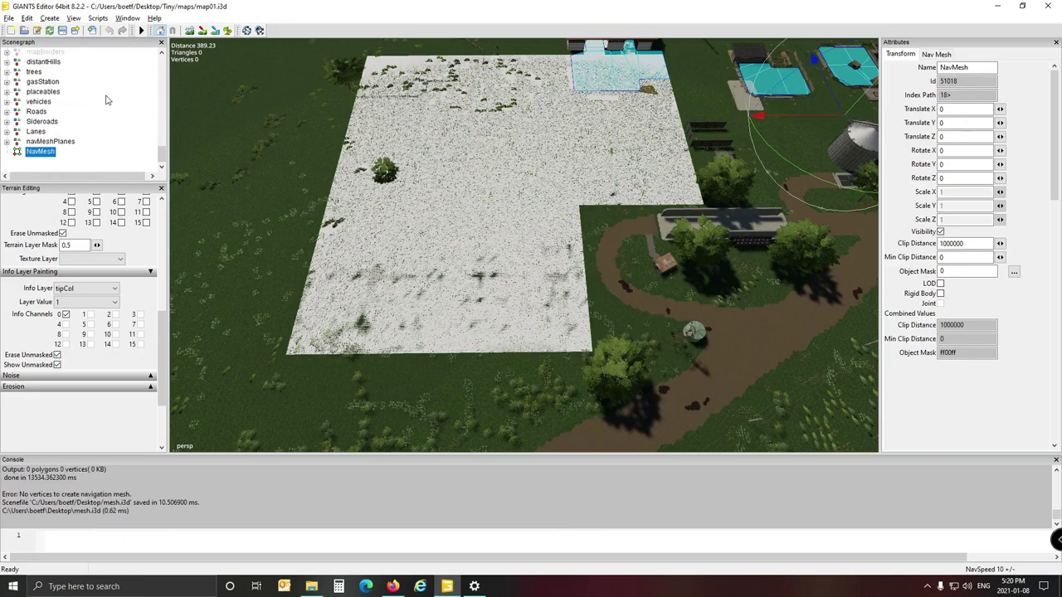
left_click(46, 142)
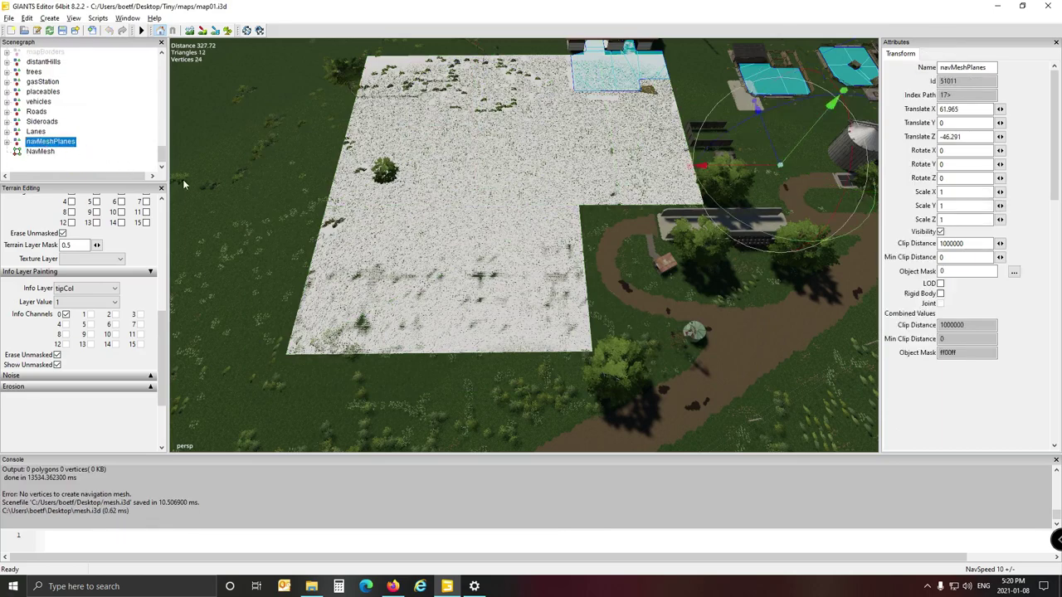
key("Delete")
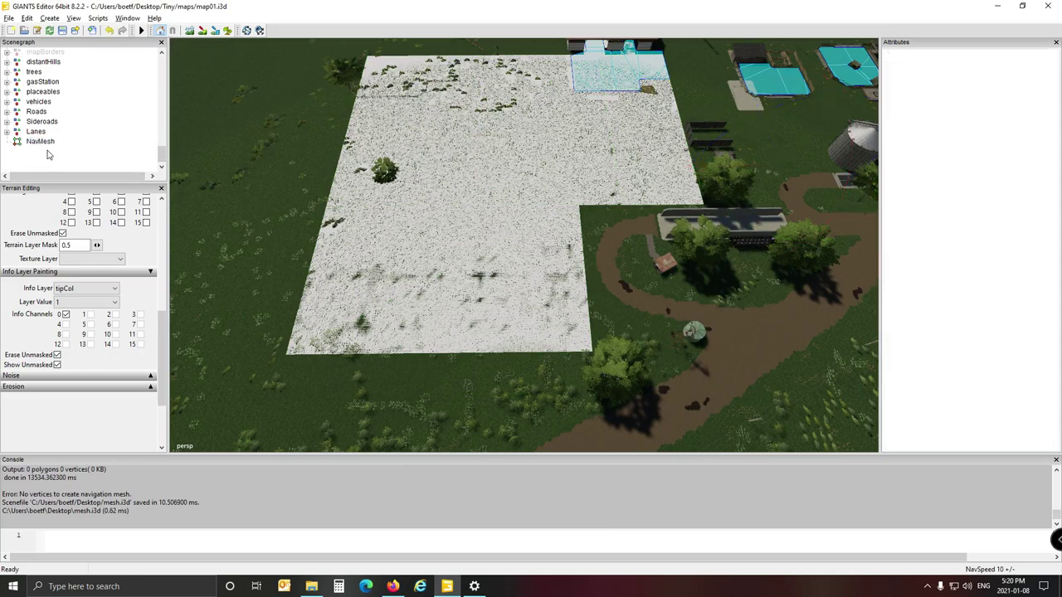
Move the imported NavMesh from the scene root into the husbandryCowLarge group
left_click(41, 144)
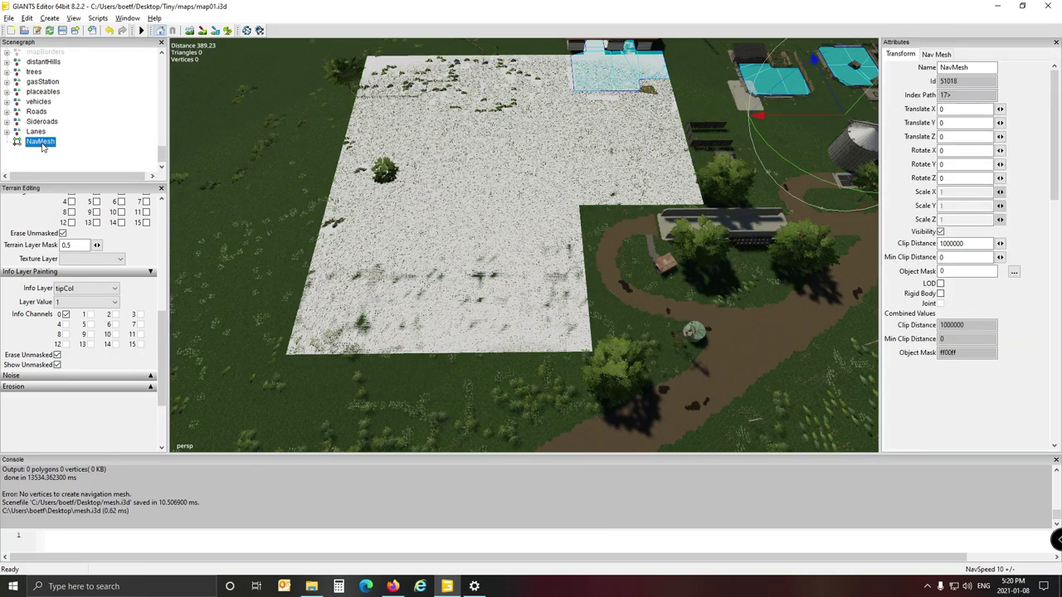
scroll(83, 138, "up", 5)
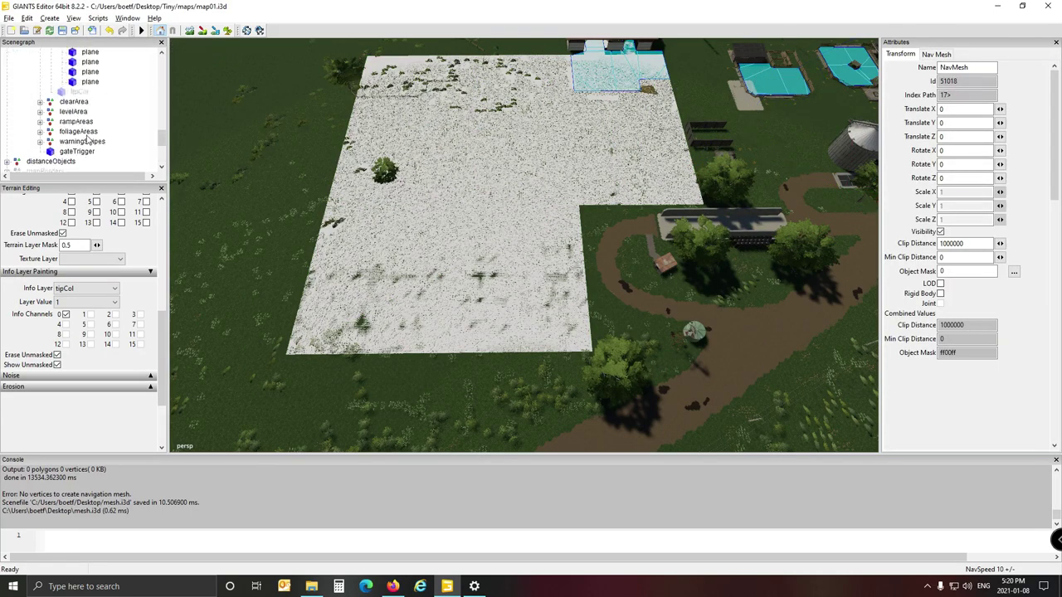
scroll(87, 141, "up", 4)
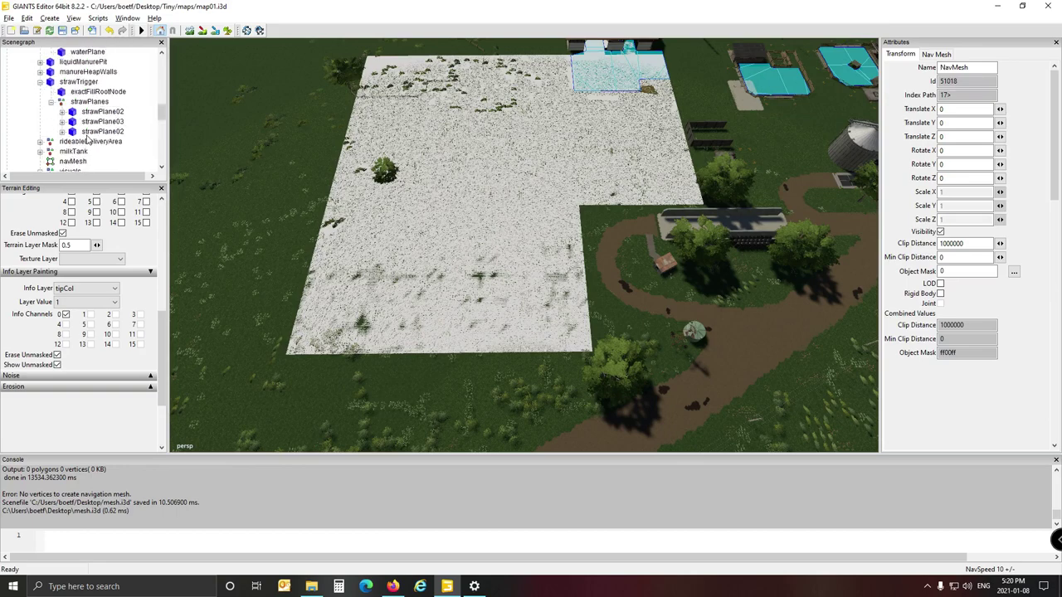
scroll(89, 140, "up", 3)
left_click(83, 92)
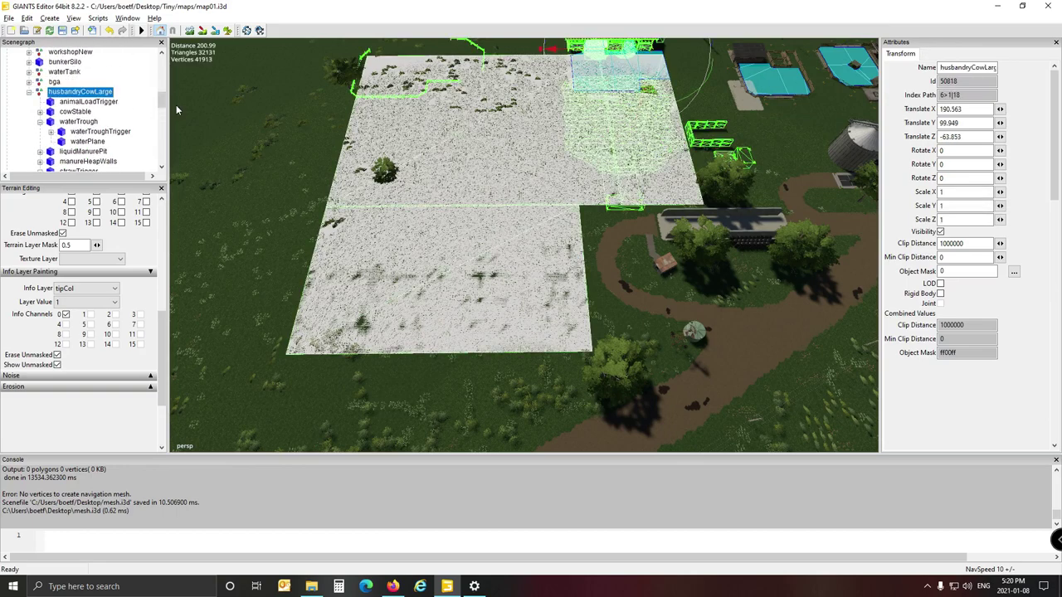
left_click(277, 158)
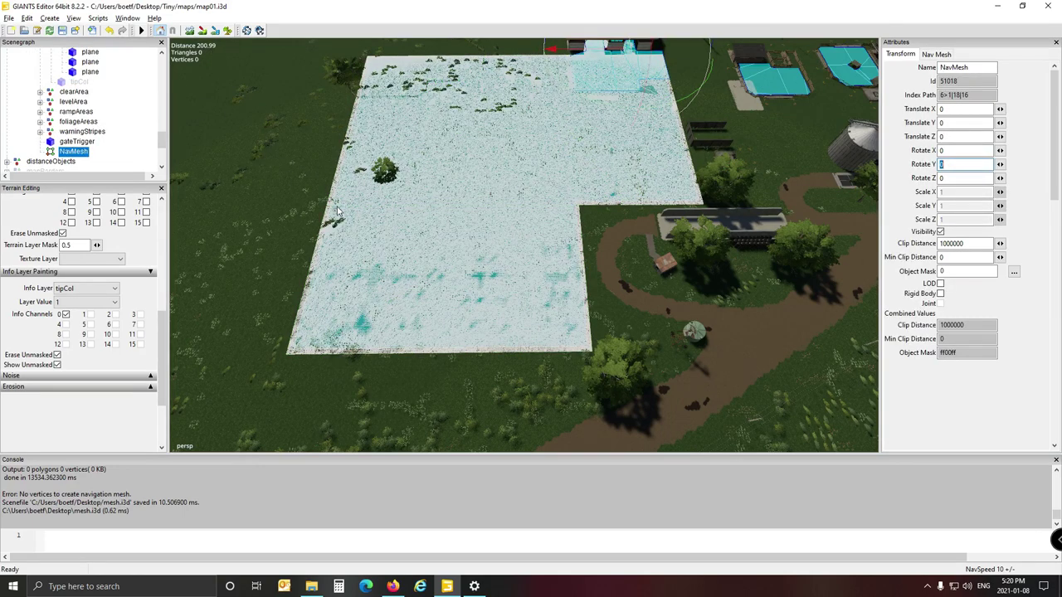
mouse_move(235, 165)
left_mouse_down("alt")
mouse_move(250, 143)
mouse_move(241, 159)
left_mouse_up("alt")
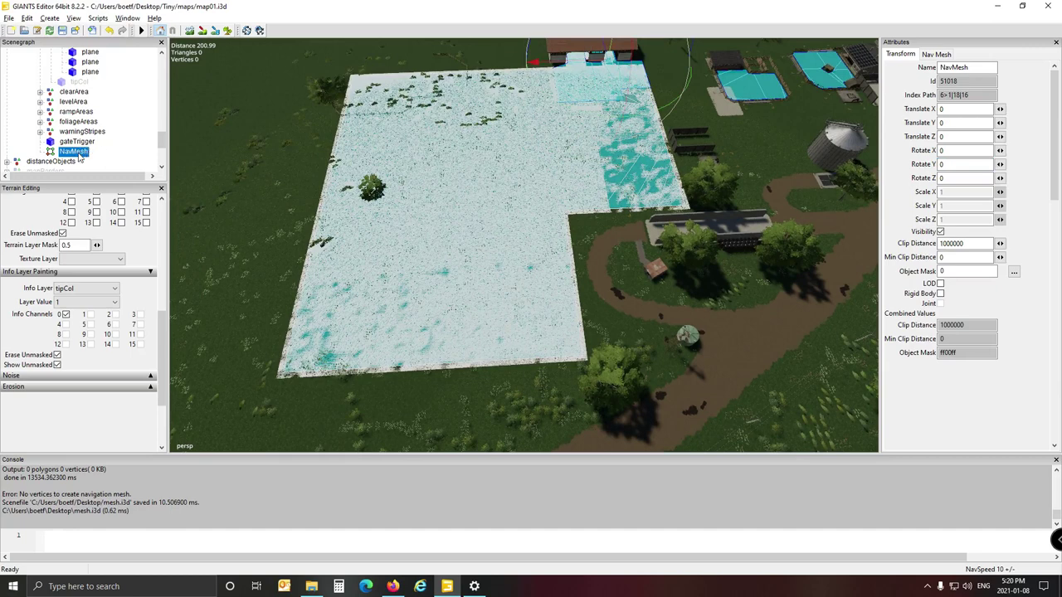
Delete the old navMesh between milkTank and visuals in the husbandryCowLarge group
scroll(86, 108, "up", 6)
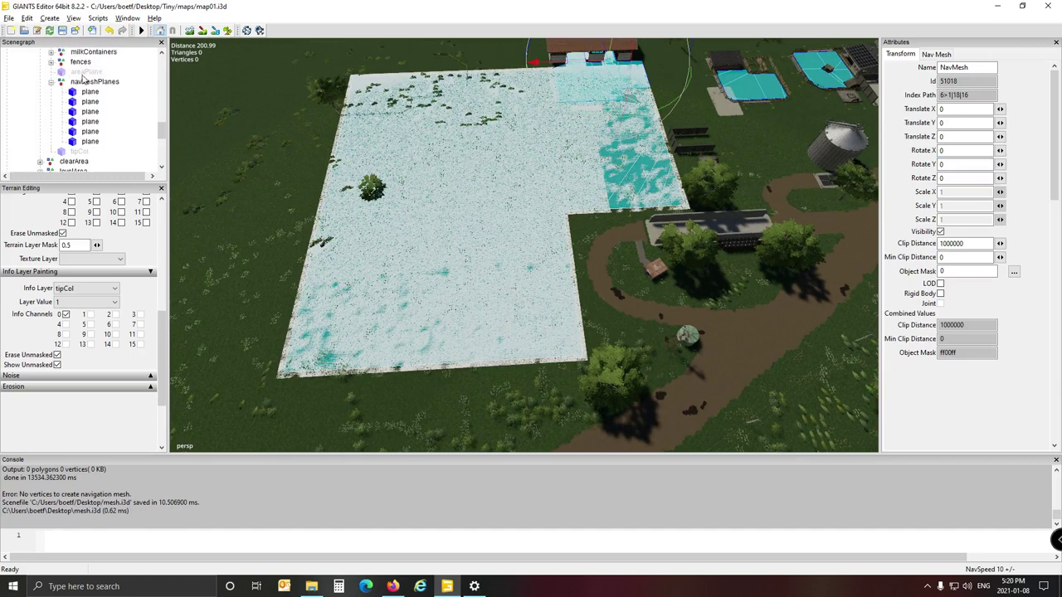
left_click(79, 73)
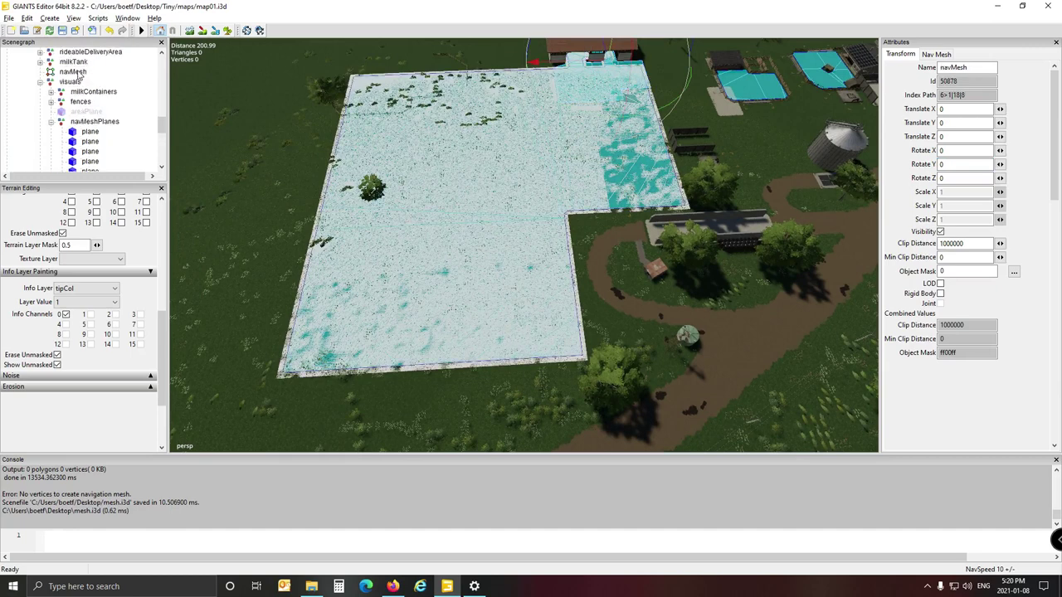
left_click(82, 81)
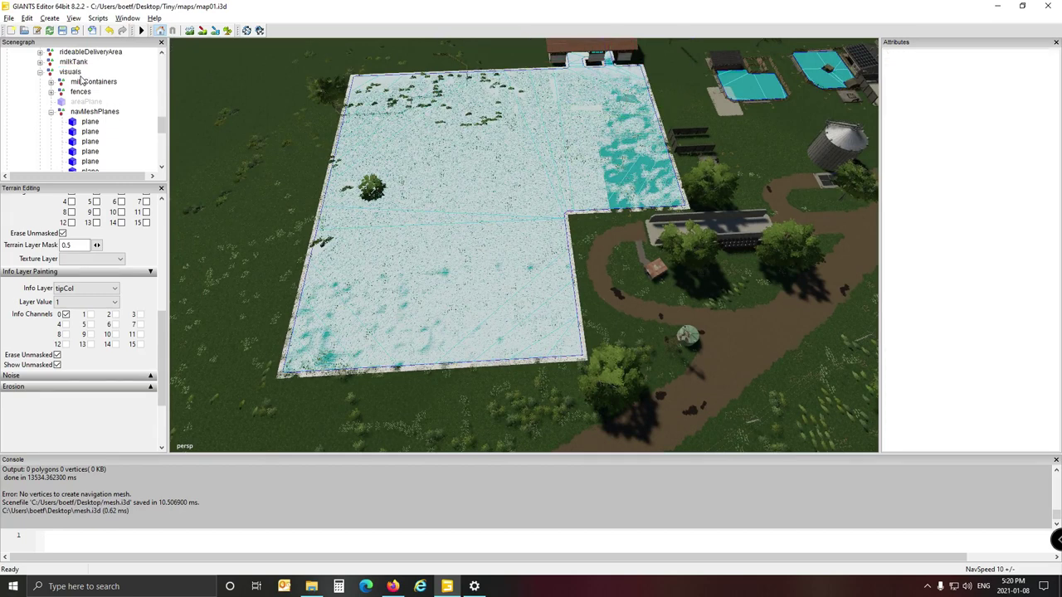
Move the new NavMesh up through the husbandryCowLarge children until it sits between milkTank and visuals
scroll(83, 91, "down", 5)
scroll(83, 94, "down", 2)
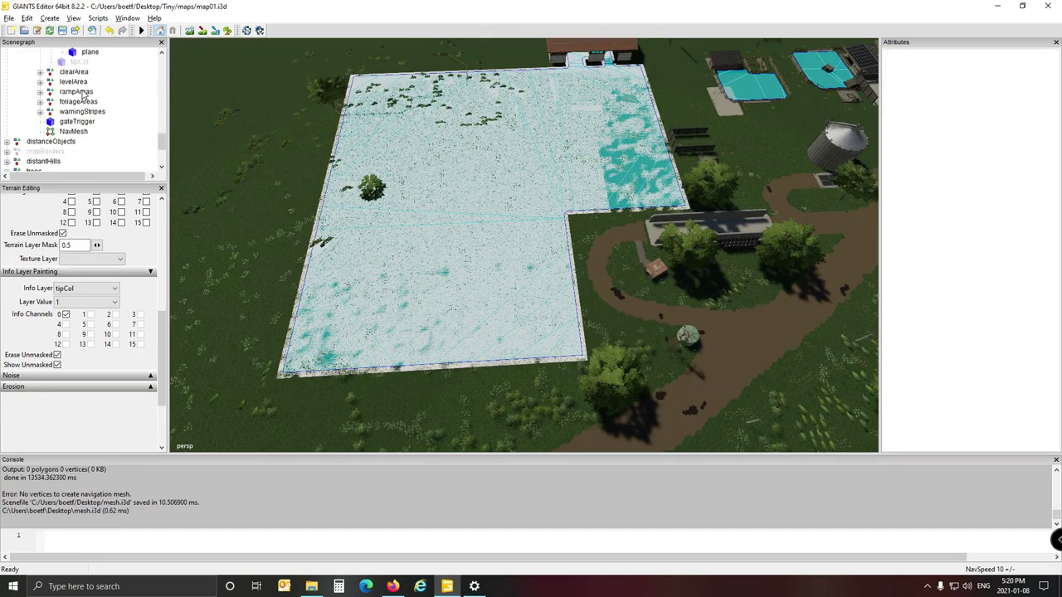
left_click(73, 132)
right_click(73, 133)
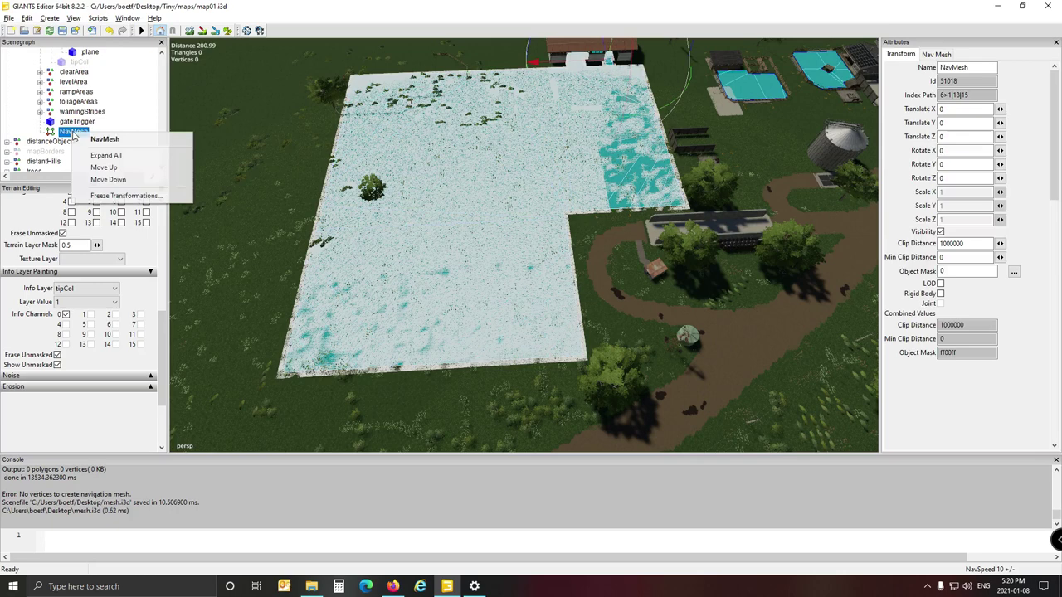
left_click(104, 167)
right_click(73, 124)
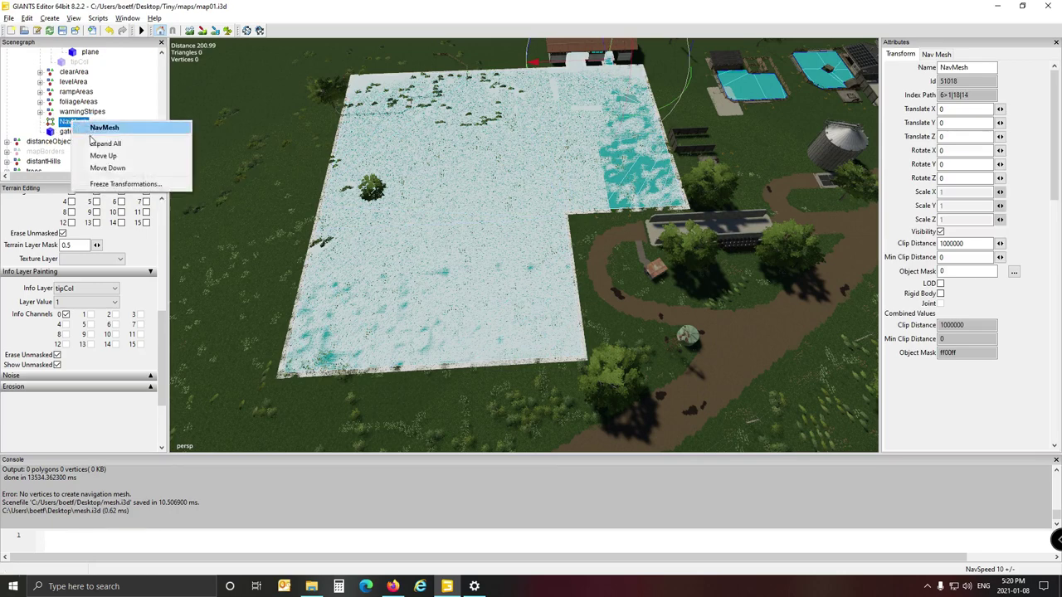
left_click(106, 155)
right_click(83, 112)
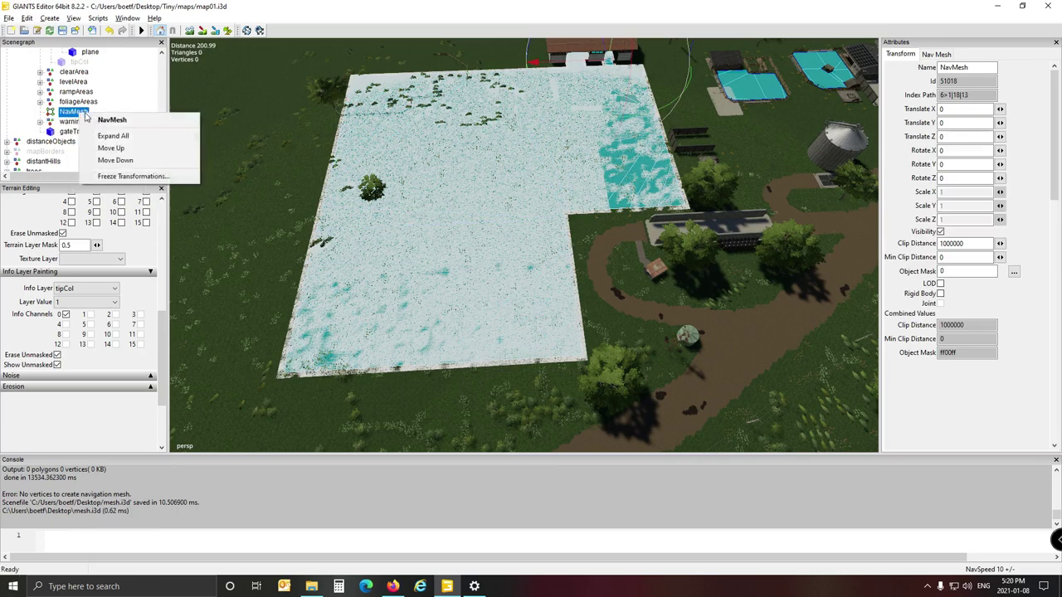
left_click(110, 148)
right_click(79, 102)
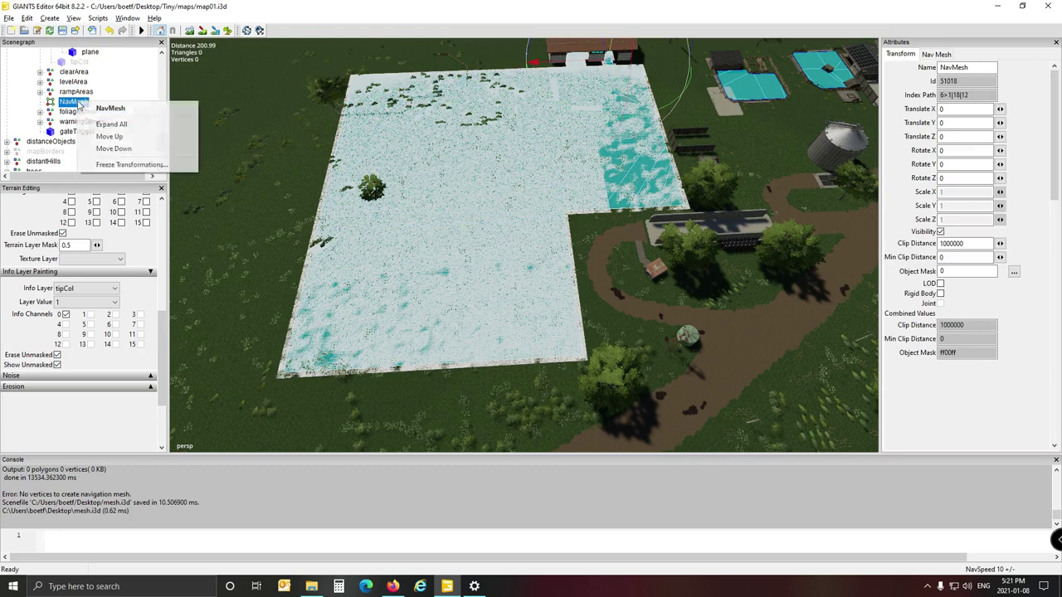
left_click(108, 136)
scroll(78, 139, "up", 2)
right_click(75, 137)
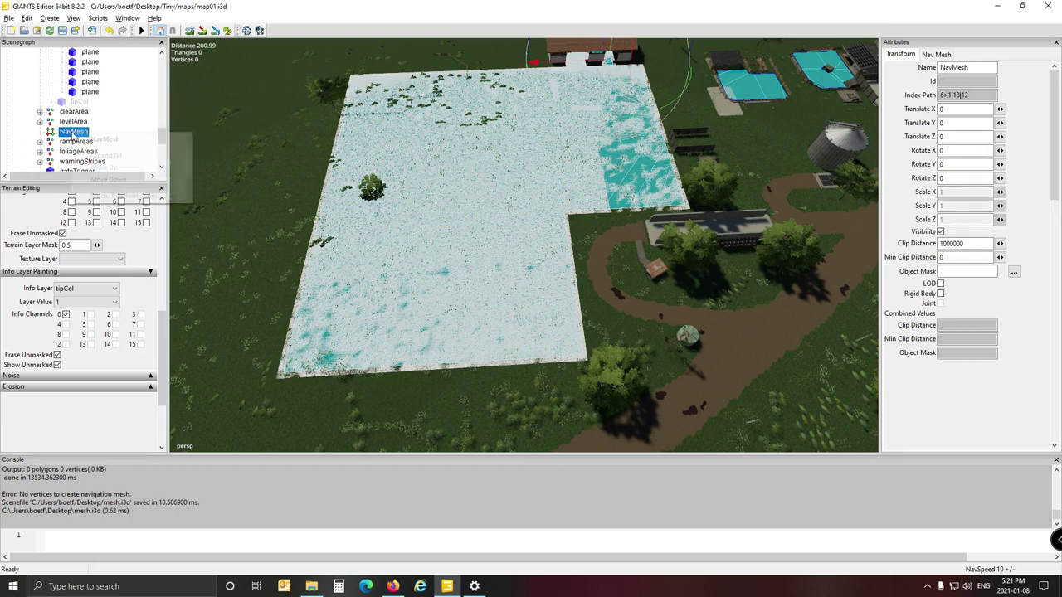
left_click(104, 170)
right_click(77, 123)
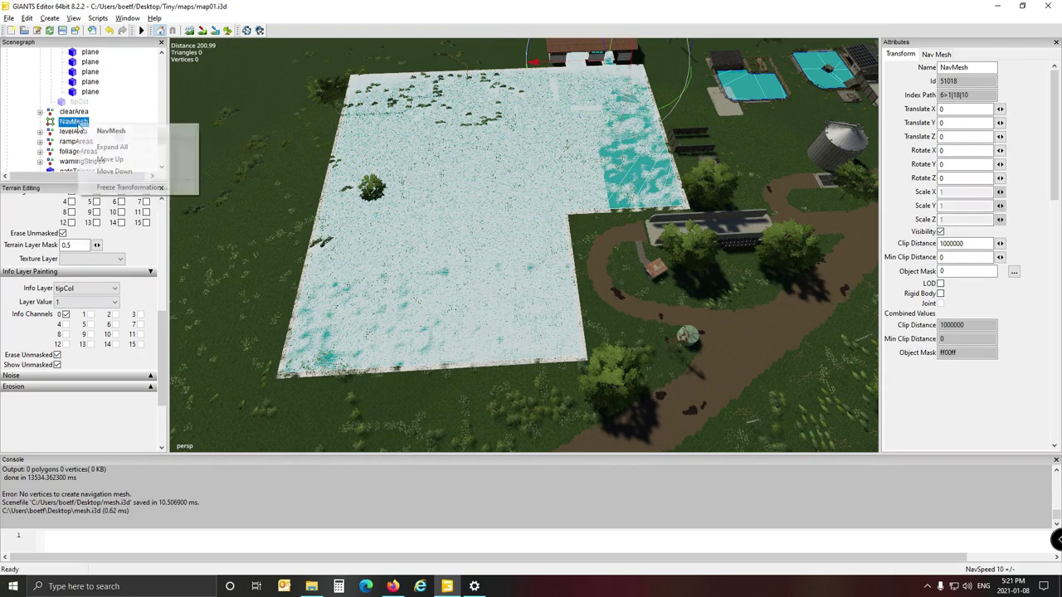
left_click(103, 166)
right_click(76, 116)
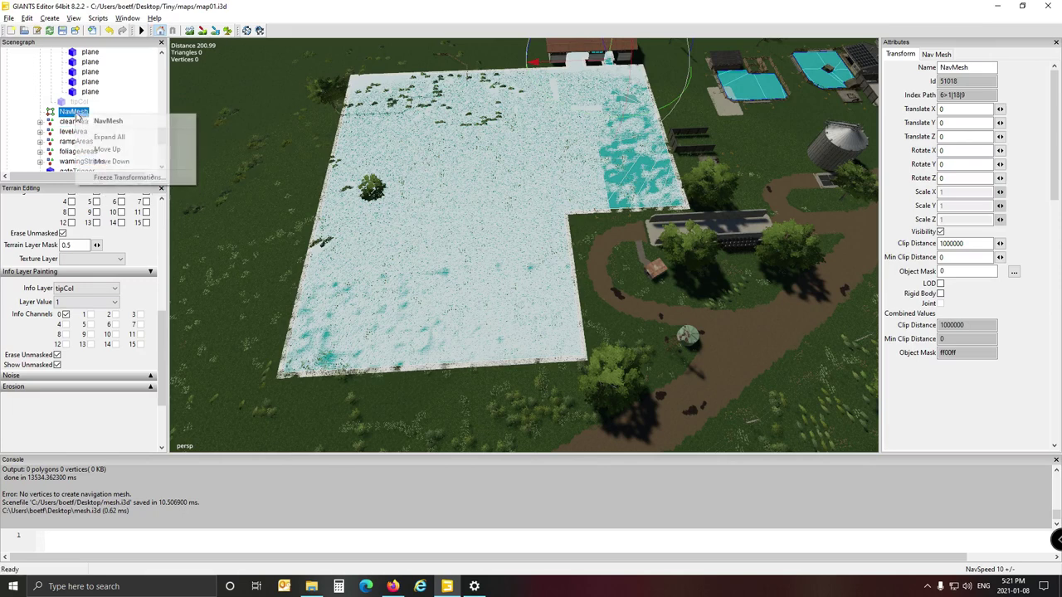
left_click(103, 158)
scroll(107, 125, "up", 2)
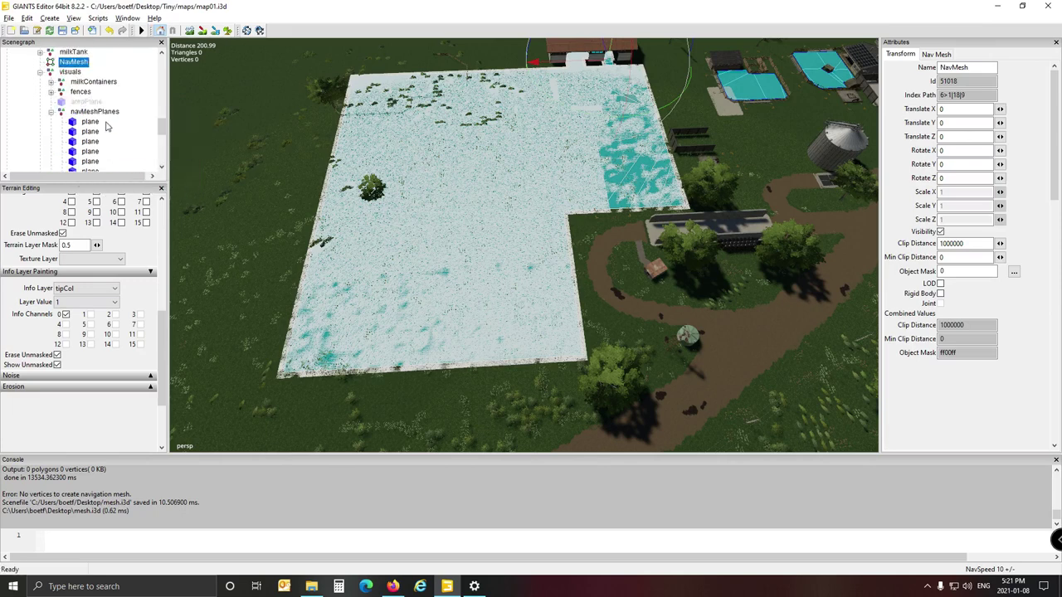
Collapse the navMeshPlanes group and examine how the new navigation mesh covers the cow pasture
scroll(107, 126, "up", 2)
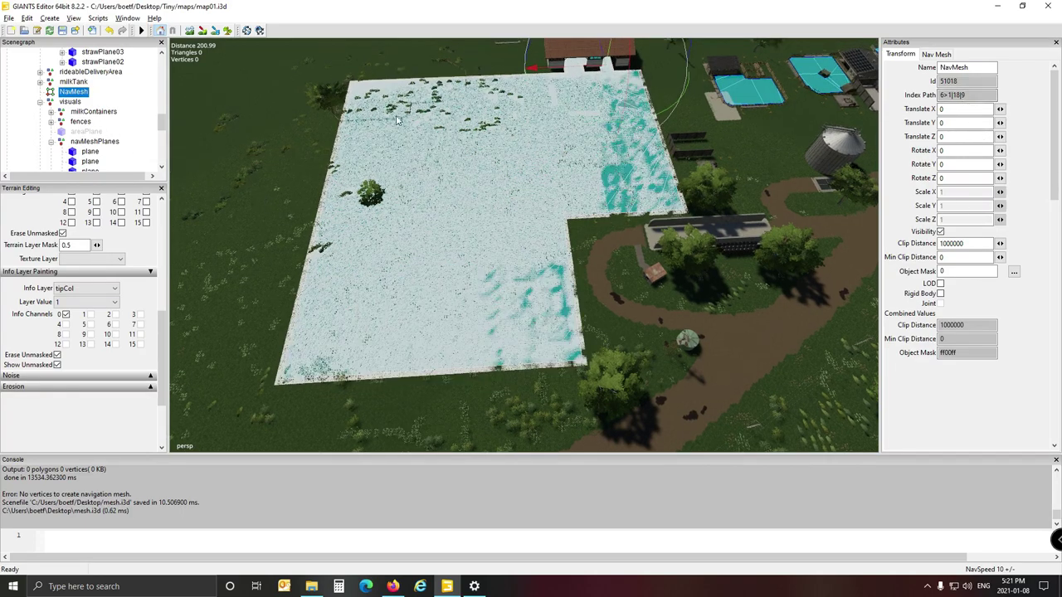
left_click(51, 142)
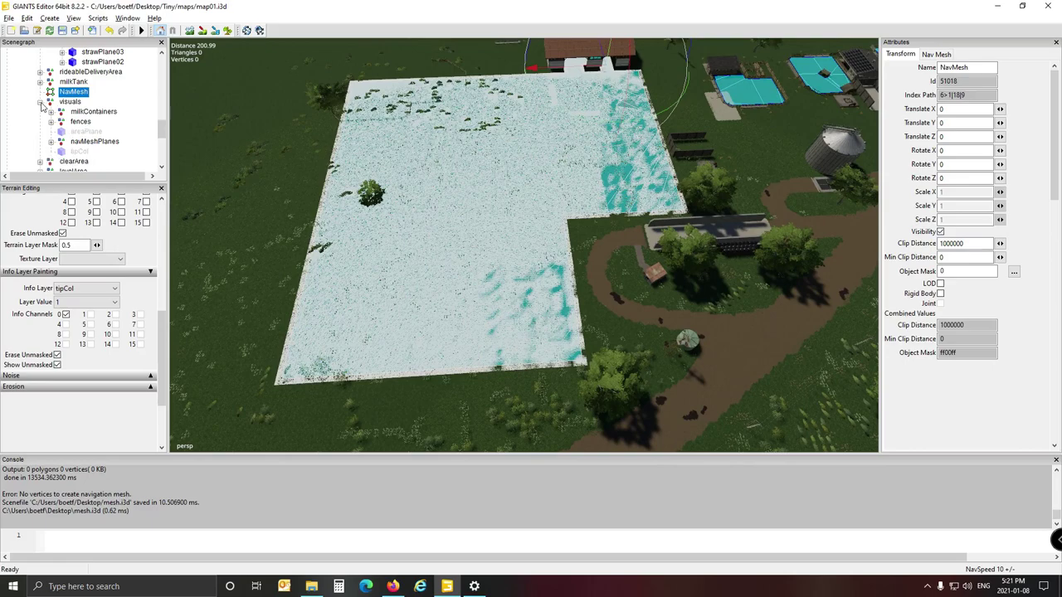
left_click_drag(259, 176, 310, 156, "alt")
scroll(287, 168, "down", 5)
scroll(287, 168, "up", 2)
scroll(286, 165, "up", 2)
scroll(310, 156, "up", 2)
right_click_drag(310, 158, 284, 174)
left_click_drag(284, 169, 322, 175, "alt")
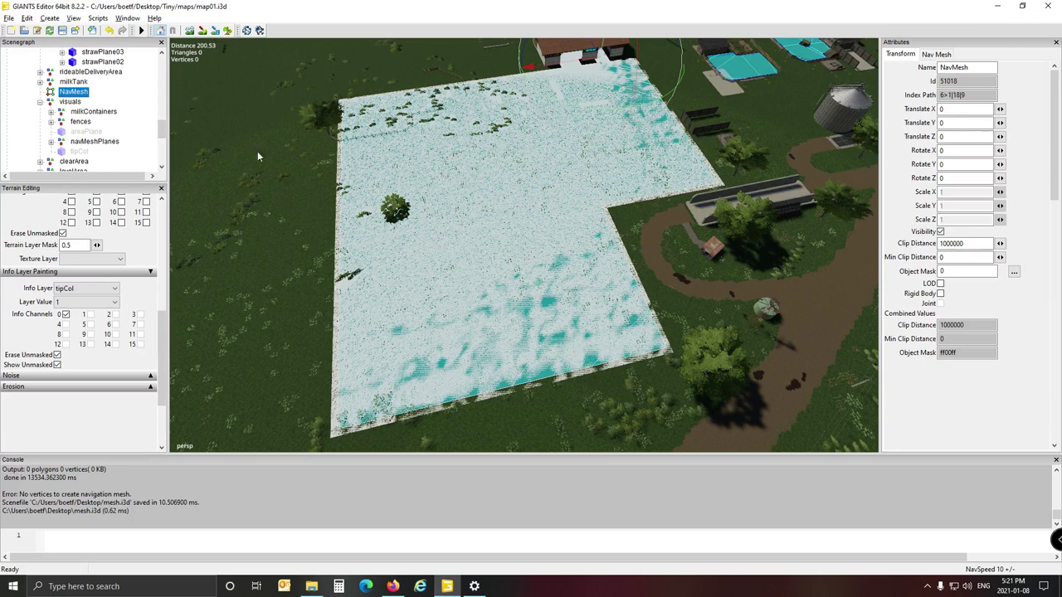
Collapse the husbandryCowLarge group in the scenegraph
scroll(91, 106, "up", 2)
scroll(91, 106, "up", 5)
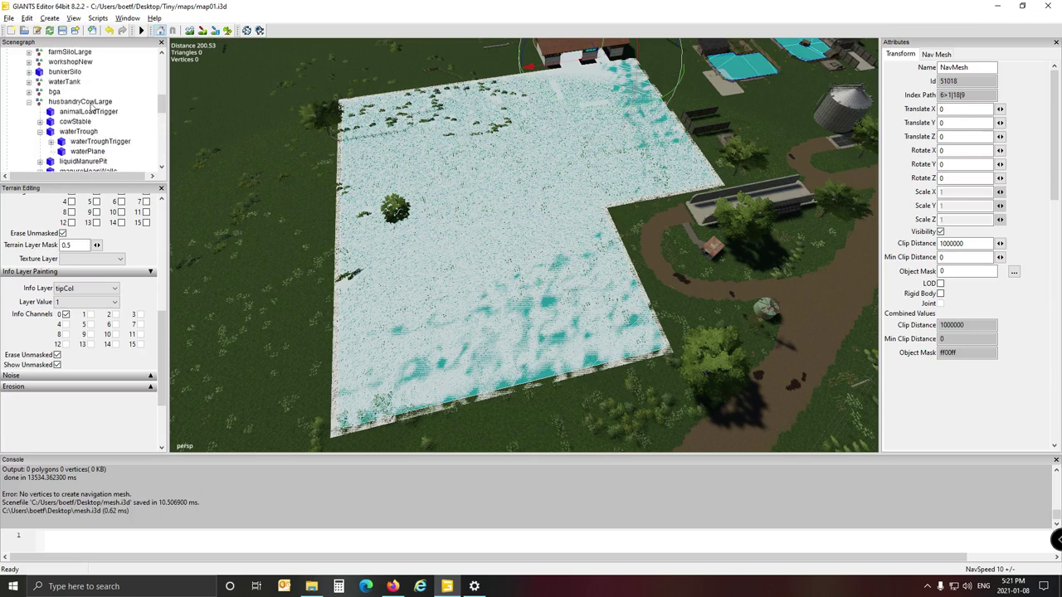
left_click(29, 110)
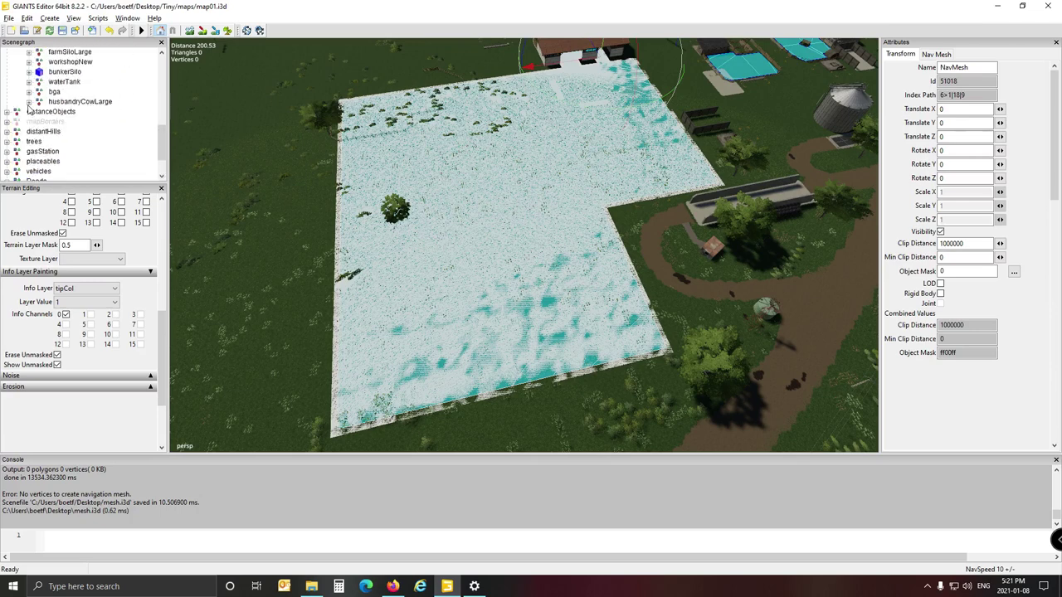
Export the husbandryCowLarge group with its files over husbandryCowLarge.i3d in Tiny/maps/Placeables/animals, declining the parent directory structure
left_click(75, 101)
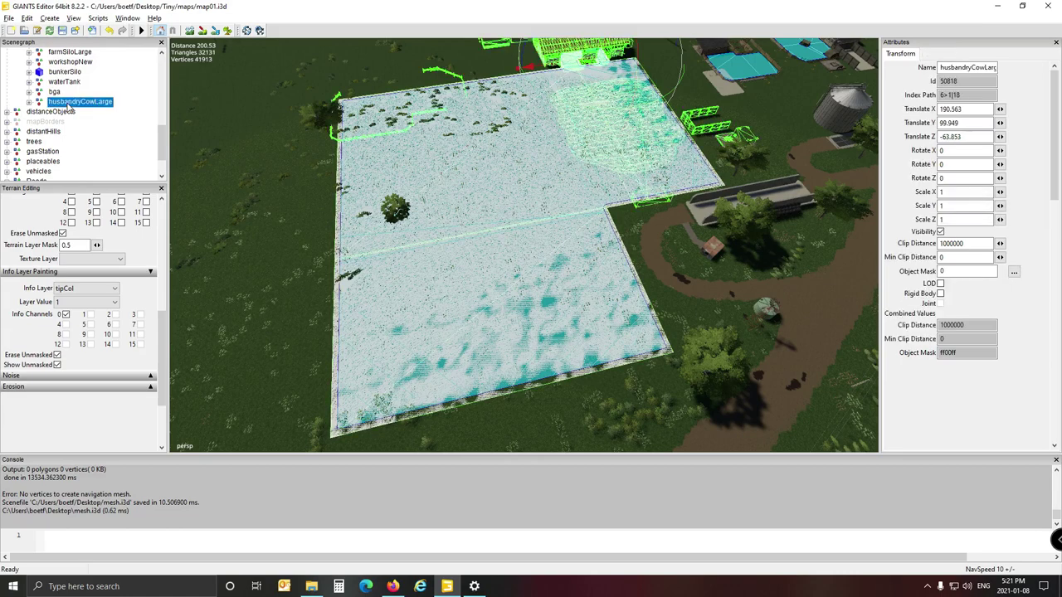
left_click(8, 18)
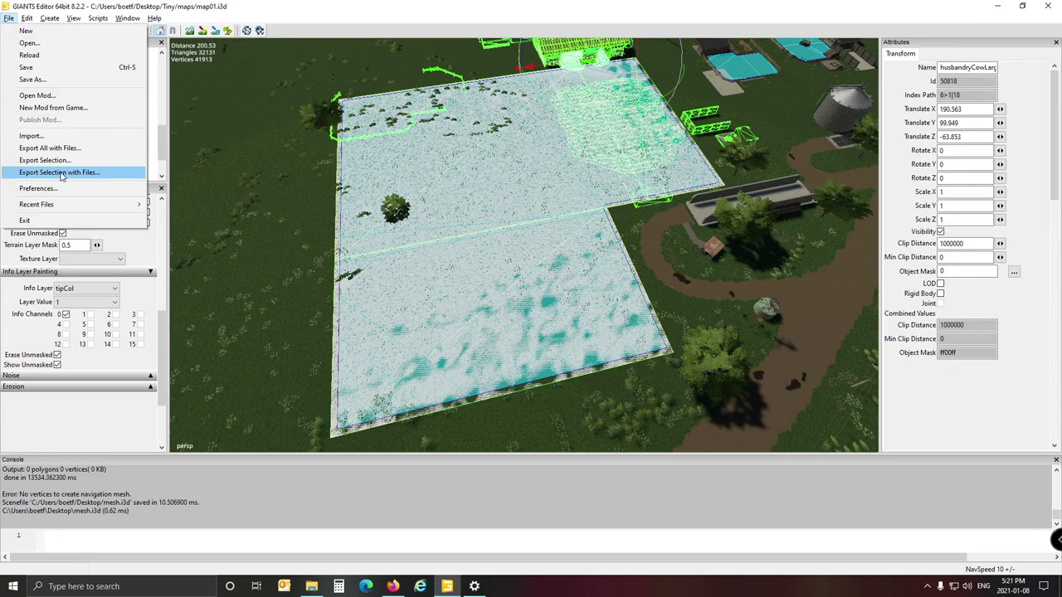
left_click(60, 173)
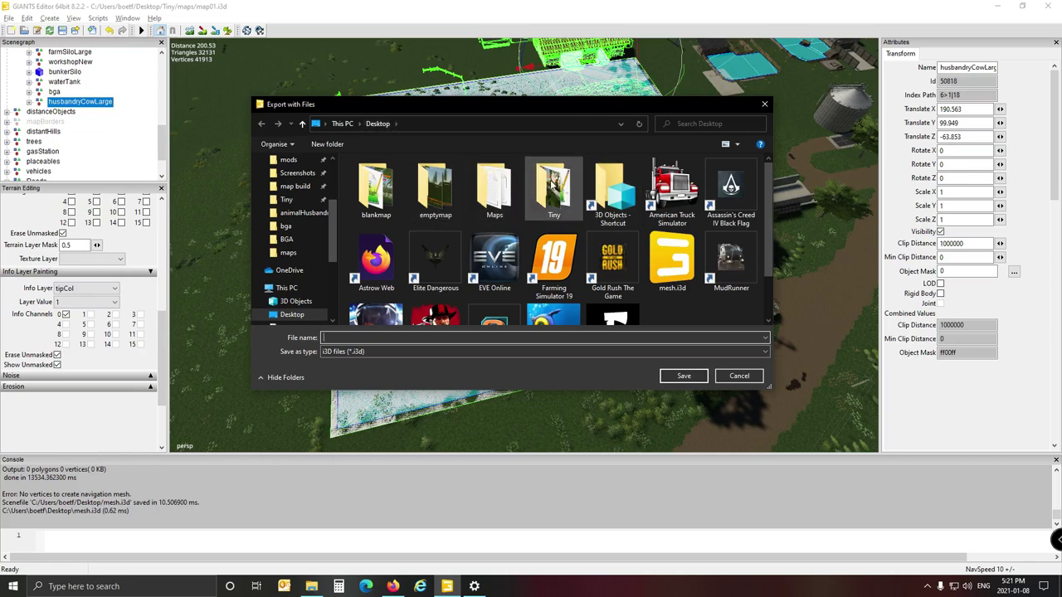
double_click(551, 189)
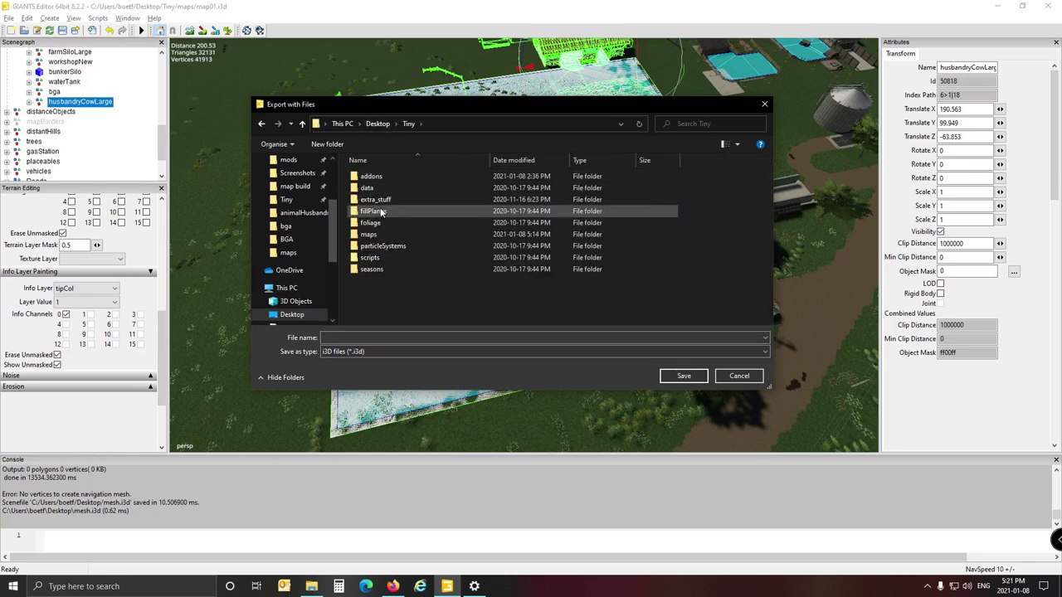
double_click(383, 236)
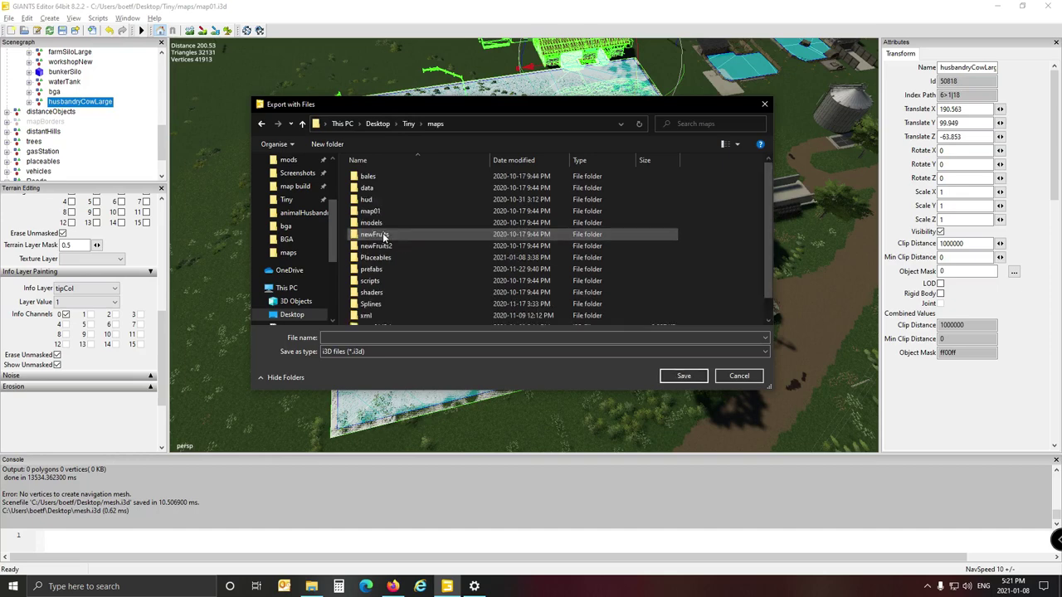
double_click(395, 259)
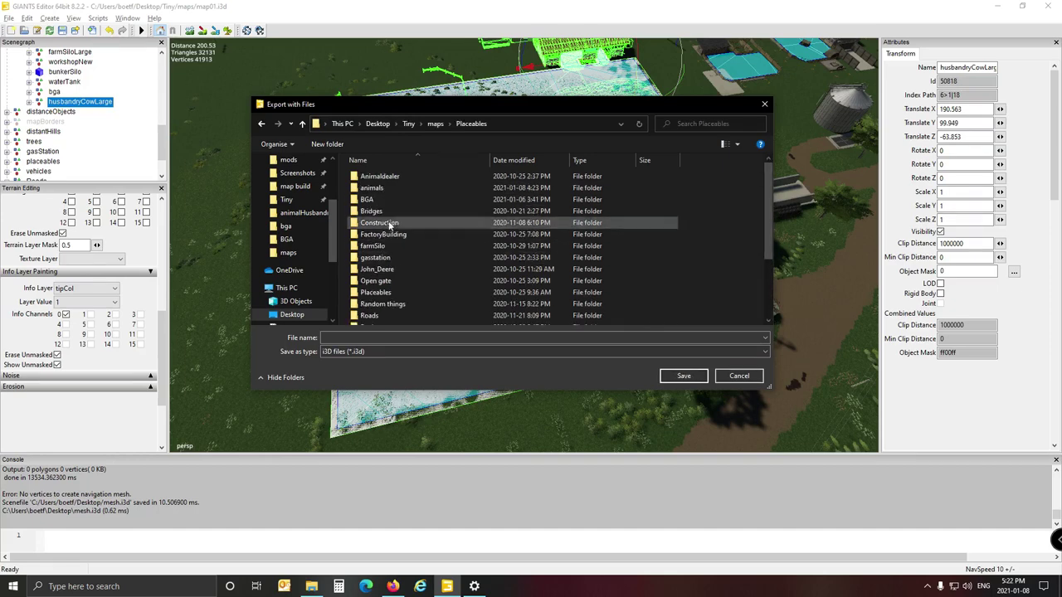
double_click(388, 188)
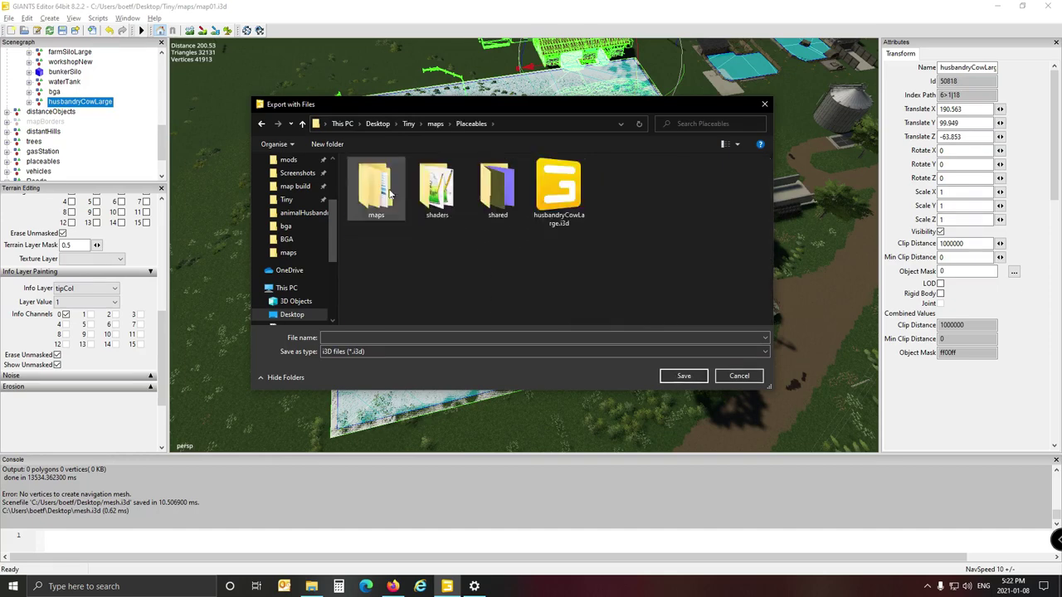
left_click(558, 190)
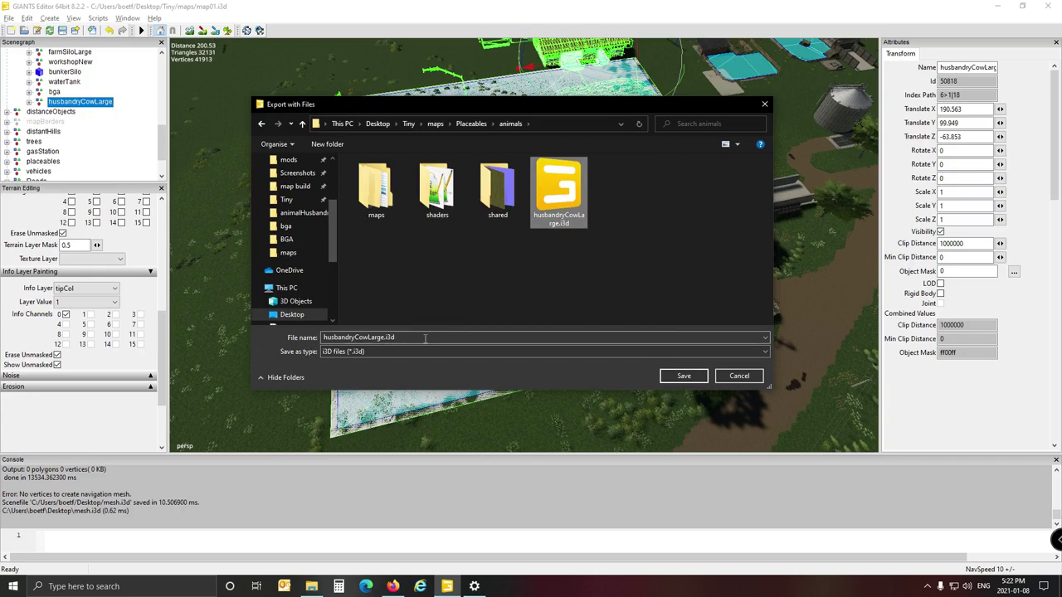
left_click(683, 377)
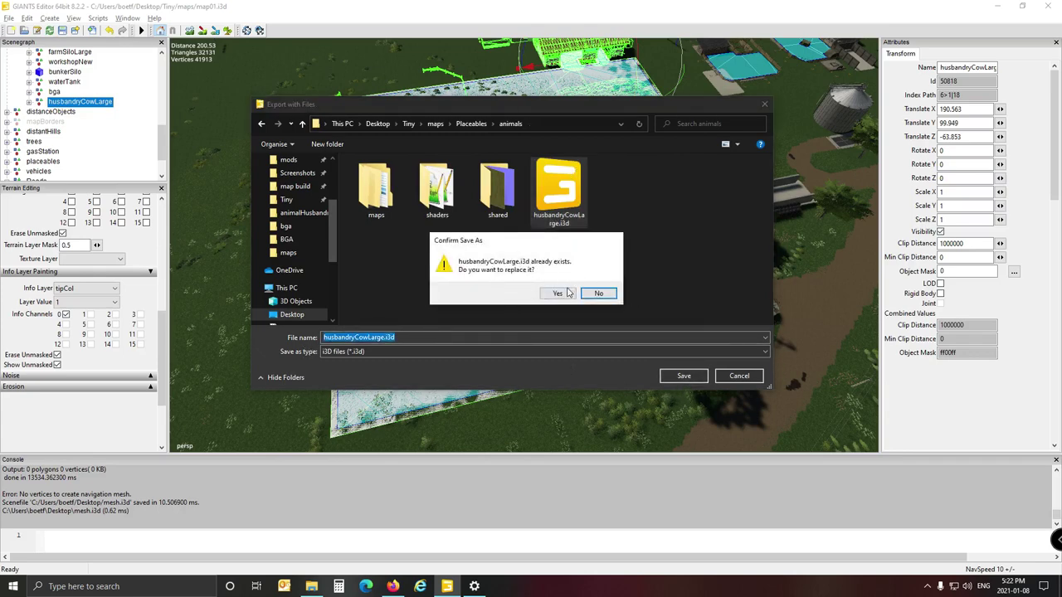
left_click(557, 295)
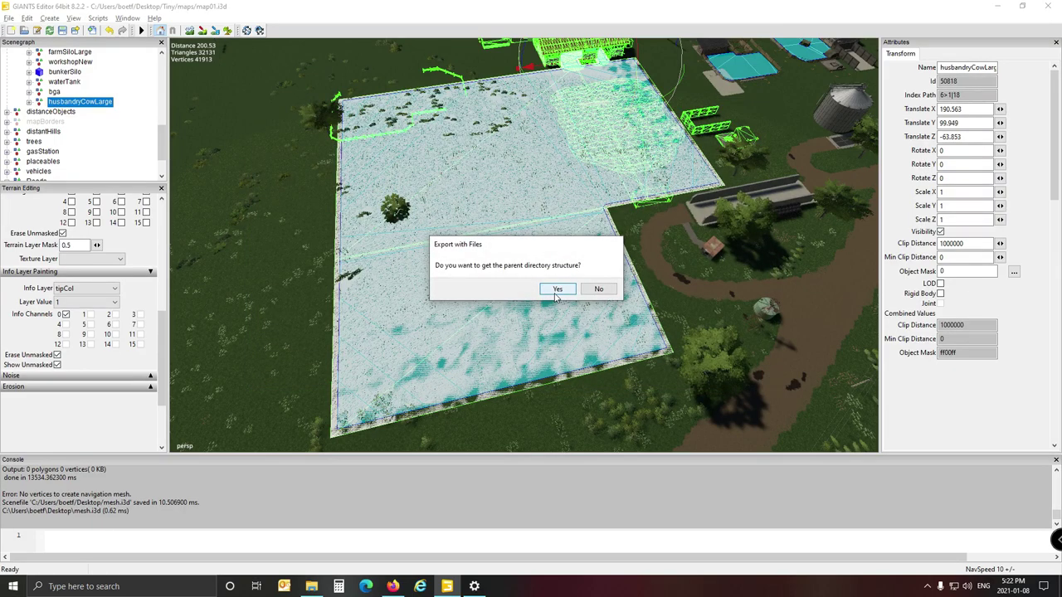
left_click(603, 295)
left_click(601, 292)
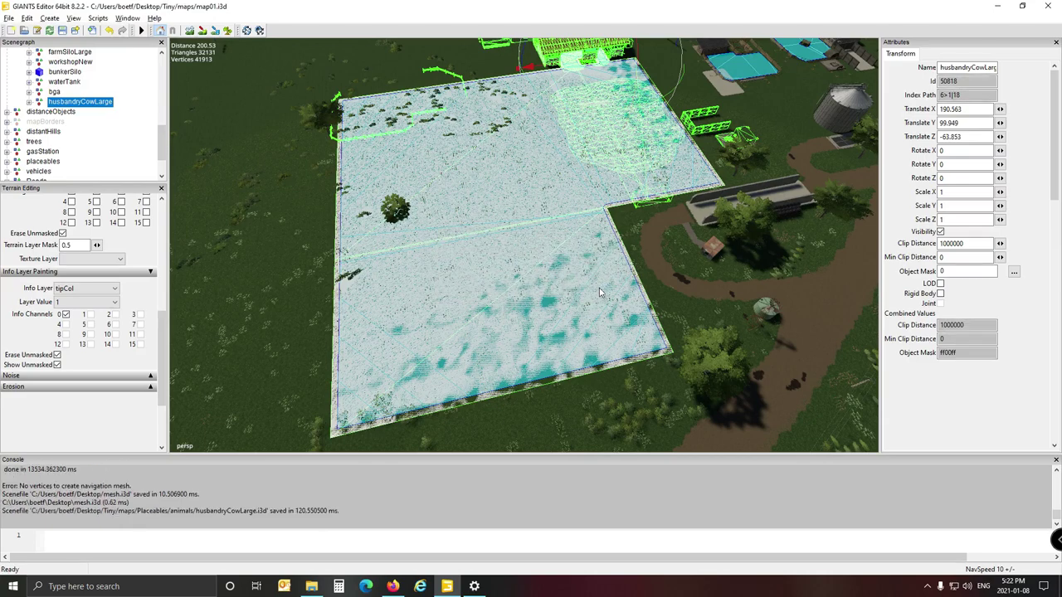
left_click(130, 97)
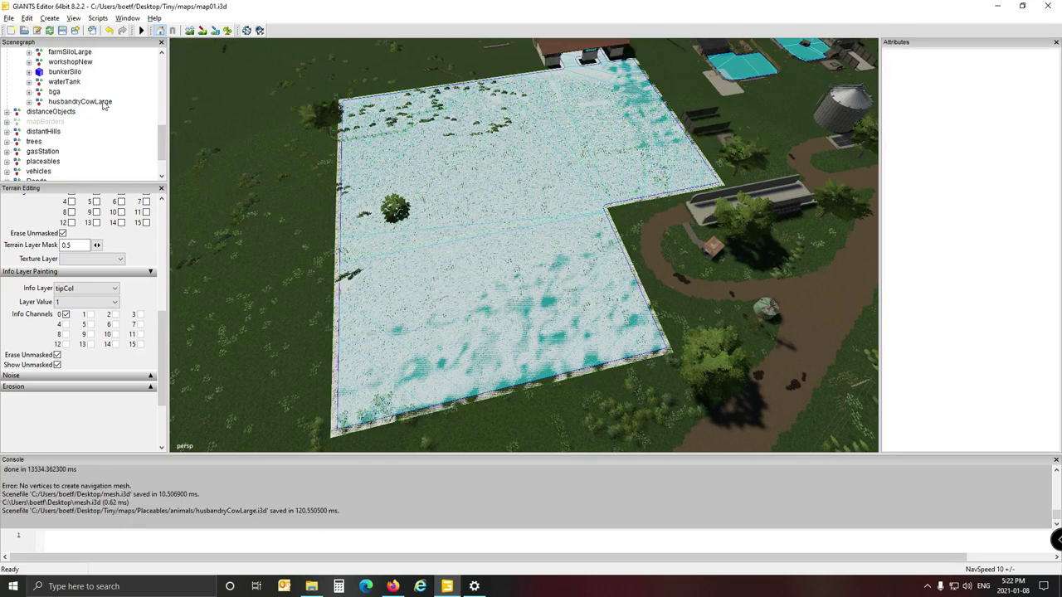
left_click(103, 103)
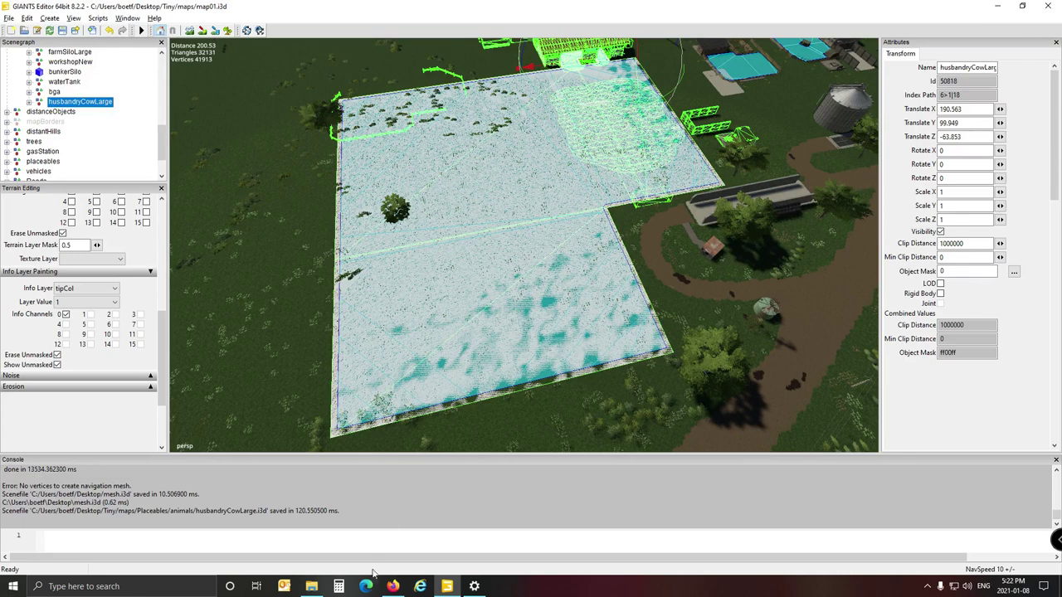
Switch to File Explorer and open defaultItems.xml from the Tiny/maps/xml folder
left_click(312, 587)
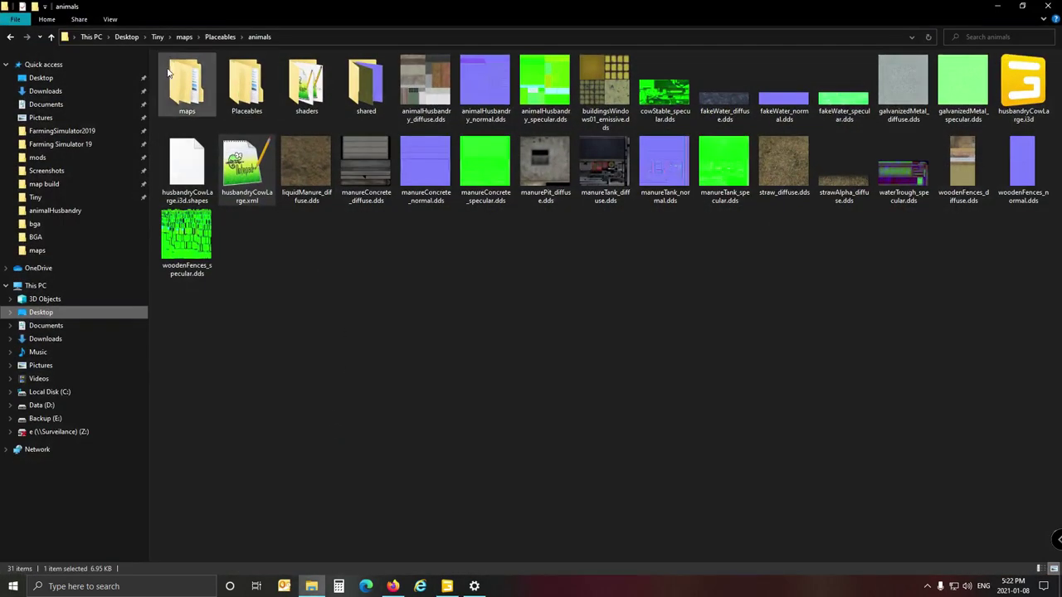
left_click(182, 38)
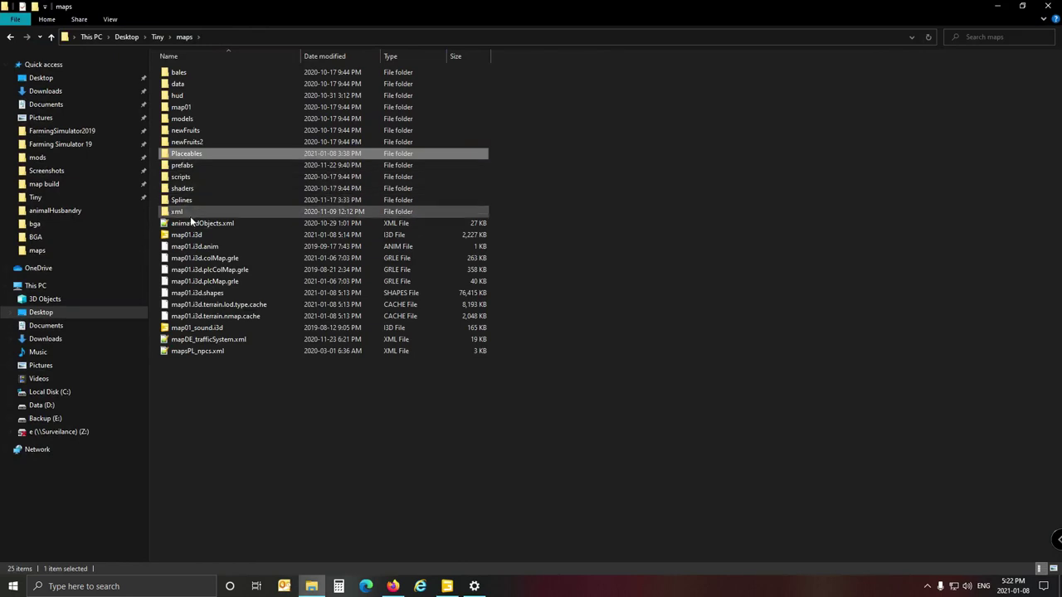
double_click(189, 211)
left_click(195, 84)
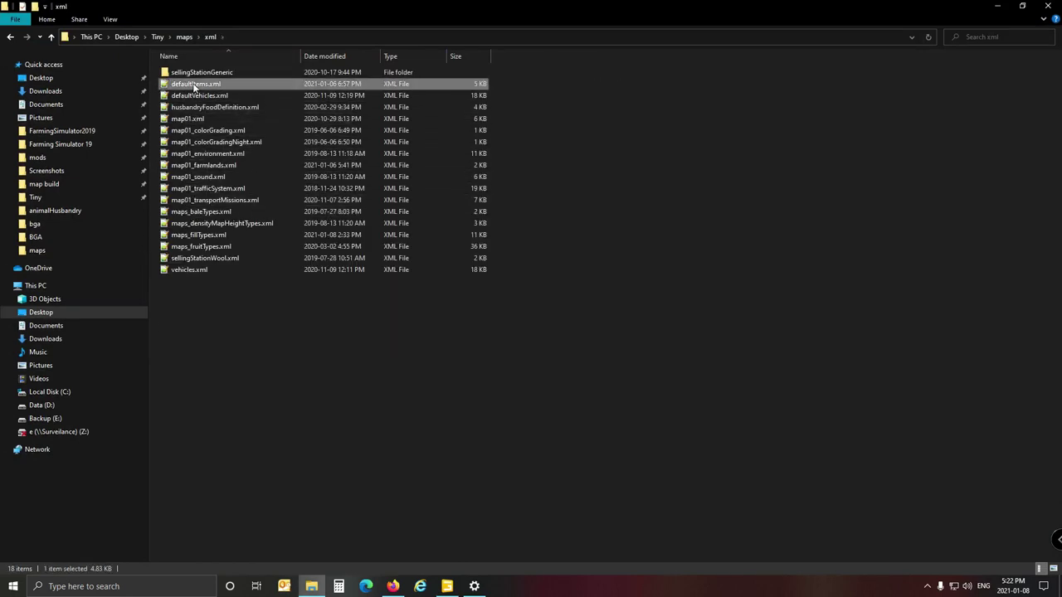
double_click(195, 86)
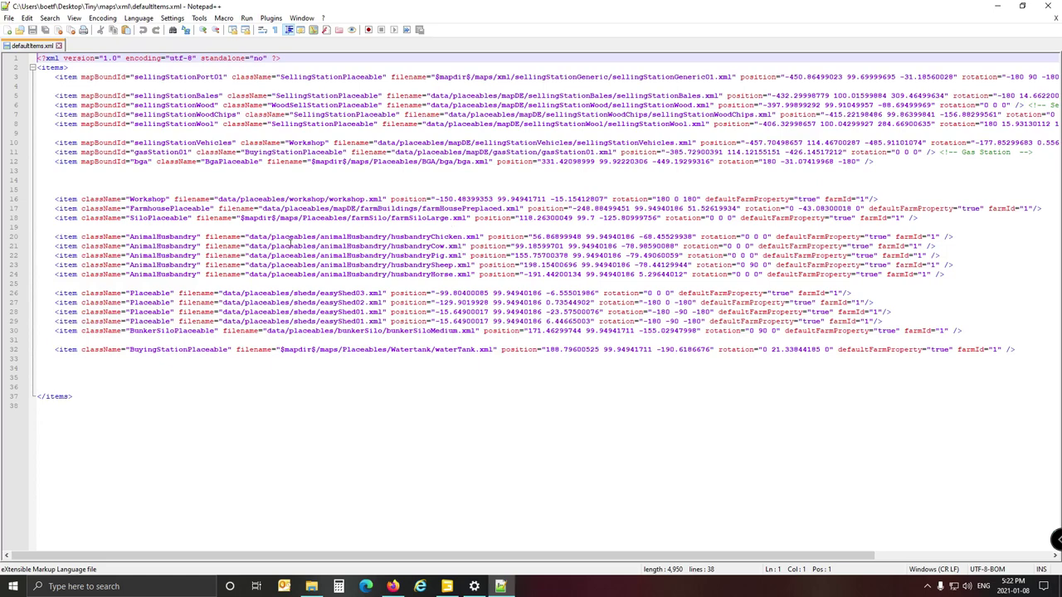
Copy $mapdir$/ from the farmSiloLarge entry and insert it at the start of the husbandryCow.xml filename path
left_click(419, 246)
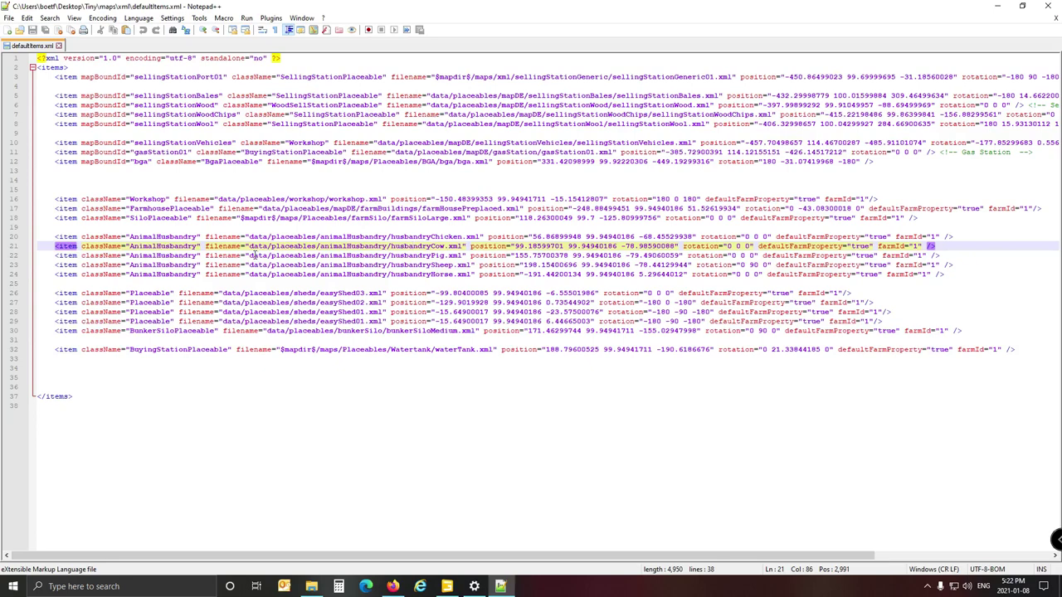
left_click_drag(241, 218, 286, 220)
key("ctrl+c")
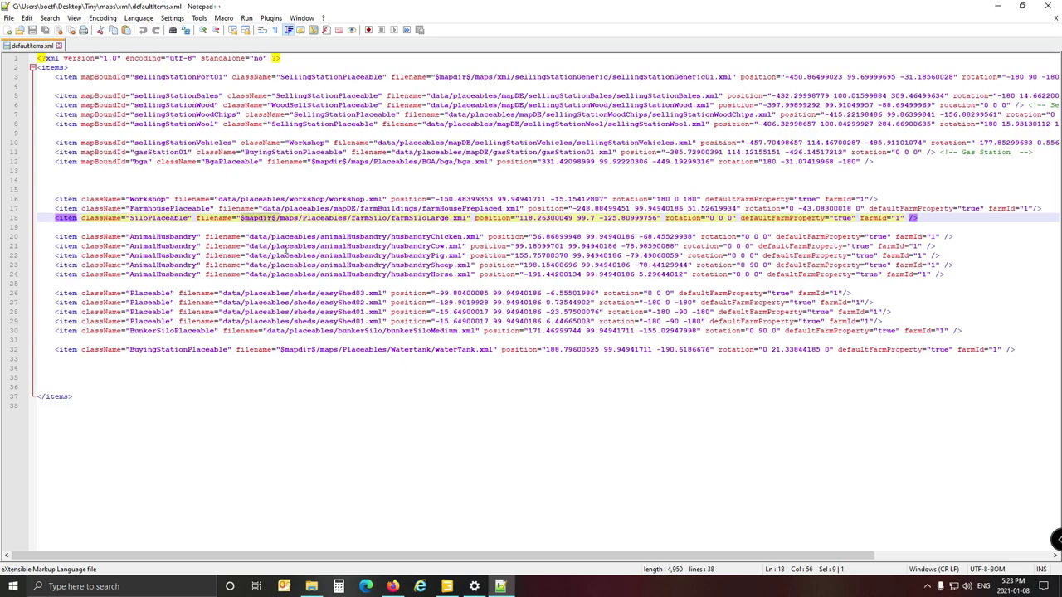
left_click(248, 246)
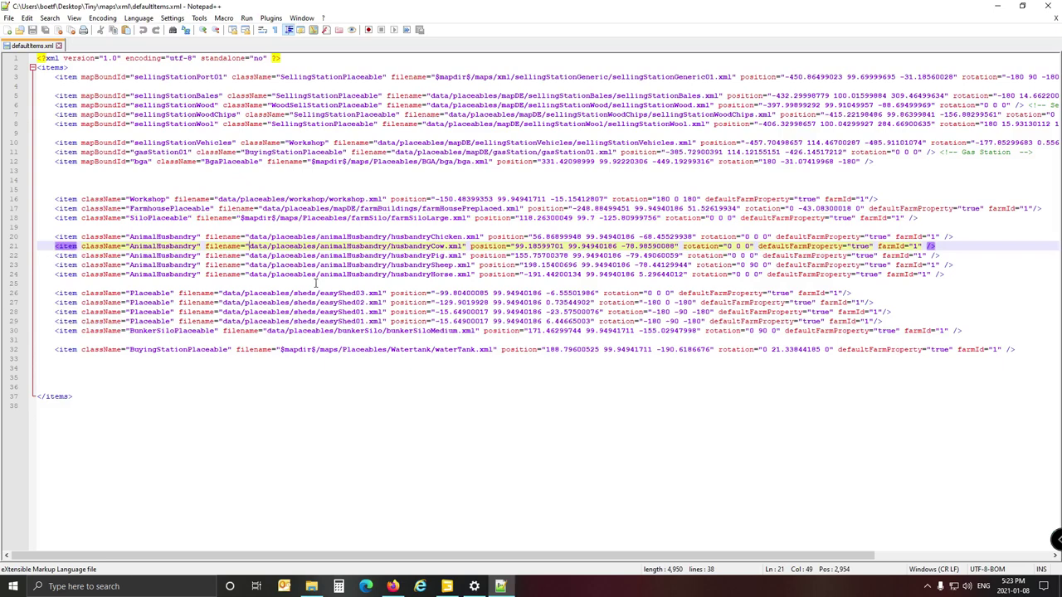
key("ctrl+v")
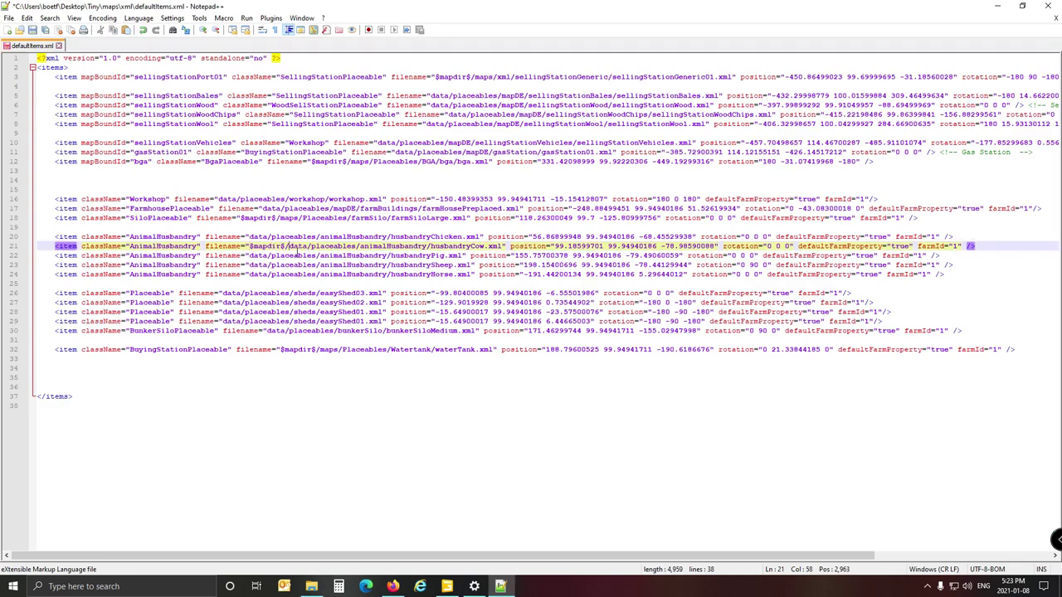
In File Explorer, go to Tiny/maps/Placeables/animals and copy the maps\Placeables\animals part of the folder path
left_click(311, 586)
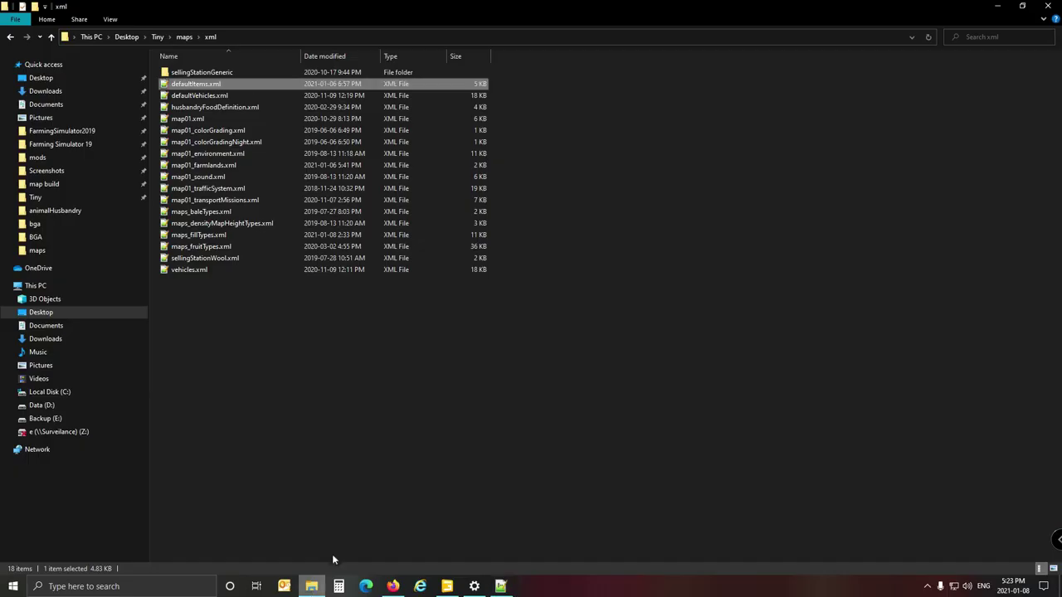
left_click(182, 37)
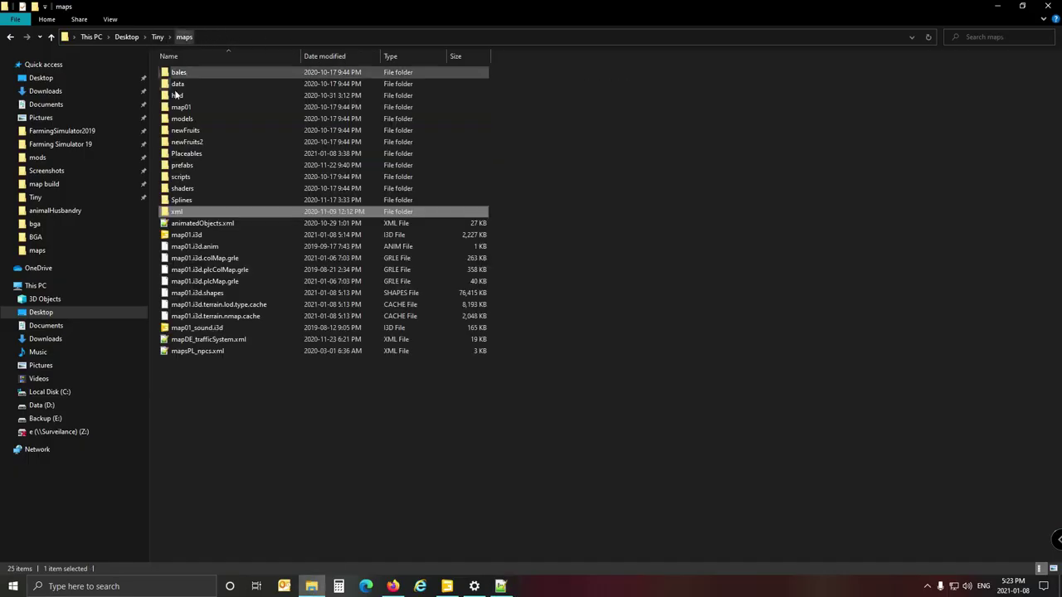
left_click(196, 157)
double_click(196, 156)
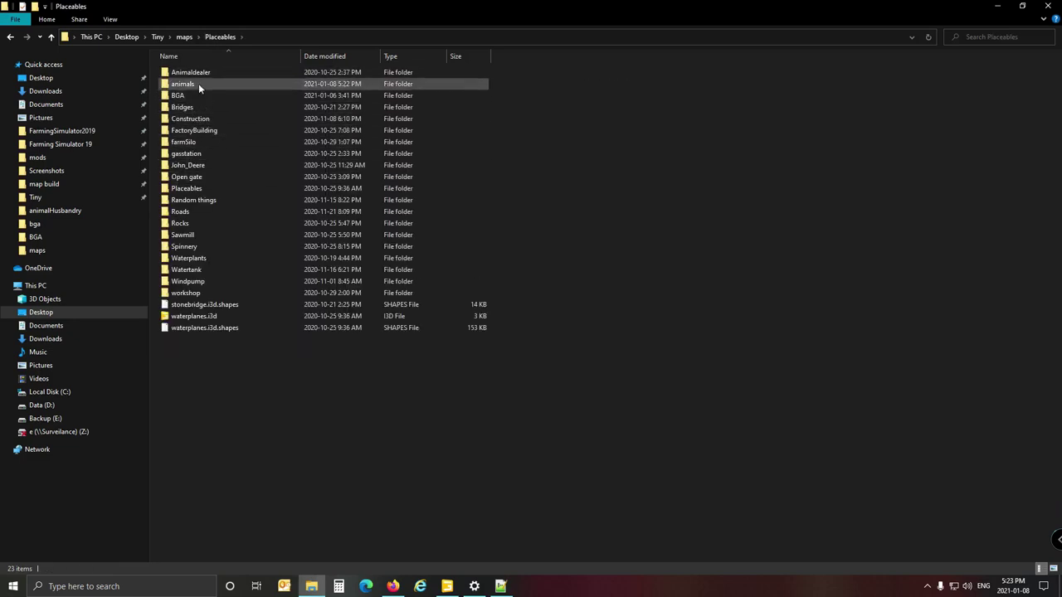
double_click(199, 84)
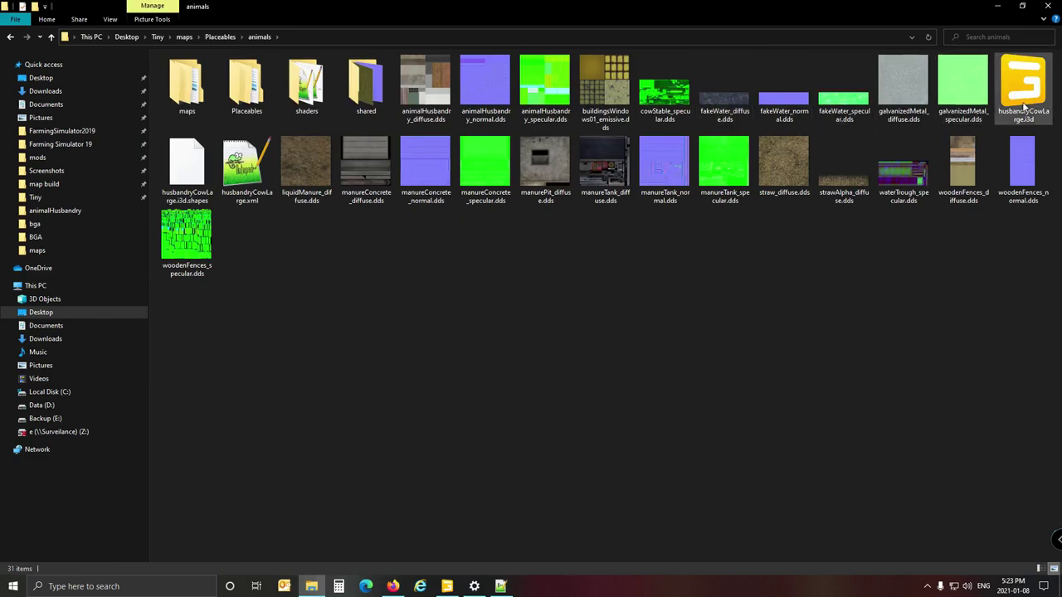
left_click(338, 37)
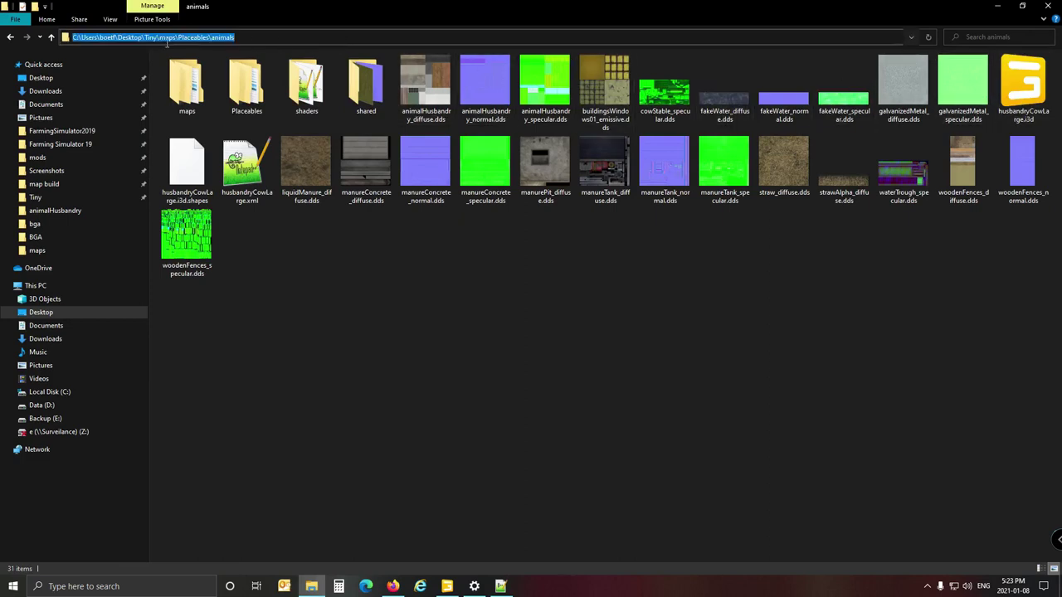
left_click_drag(160, 38, 323, 30)
key("ctrl+c")
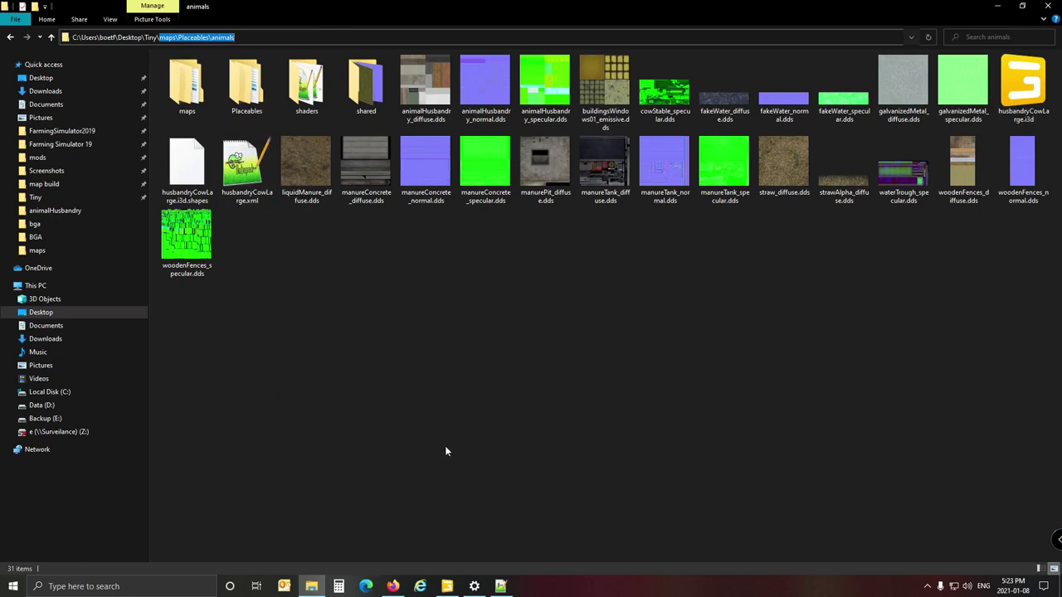
In defaultItems.xml, replace data/placeables/animalHusbandry in the $mapdir$ husbandryCow entry with maps/Placeables/animals, using forward slashes
left_click(502, 587)
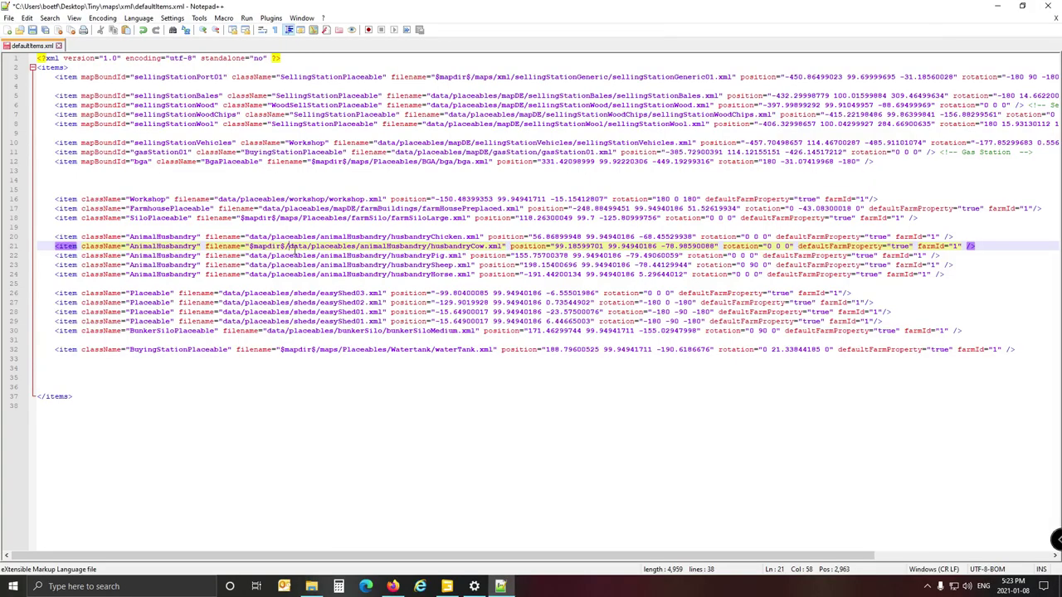
left_click_drag(294, 247, 432, 248)
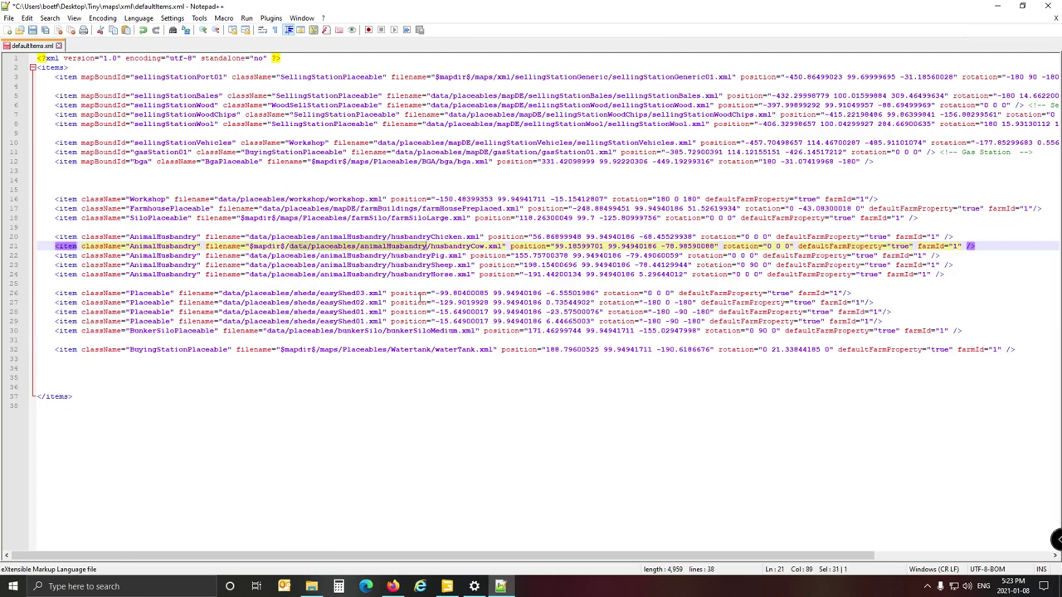
key("ctrl+v")
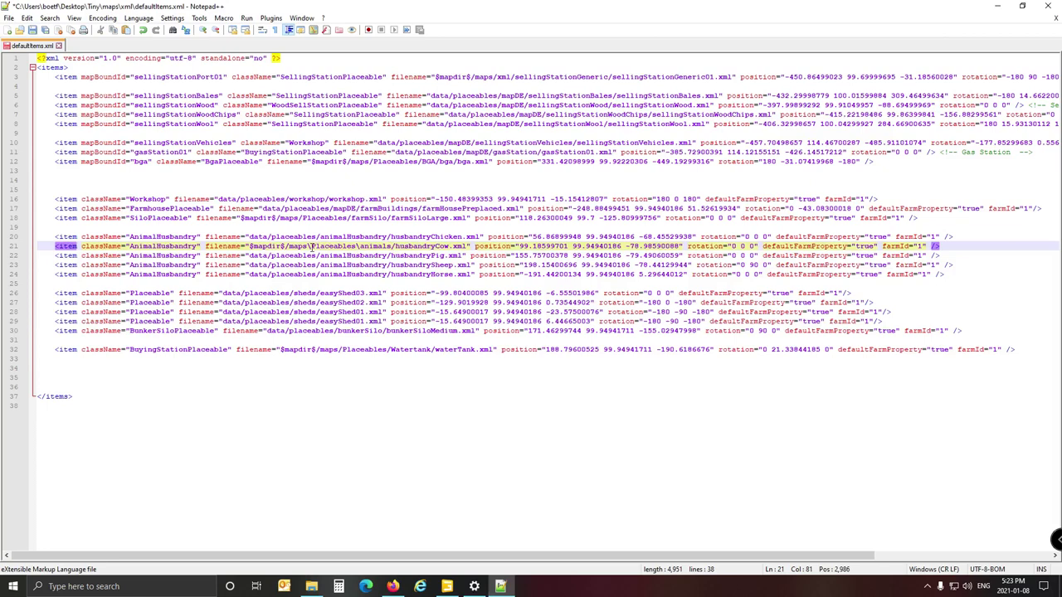
left_click_drag(308, 246, 312, 249)
type("/")
left_click_drag(355, 247, 360, 248)
type("/")
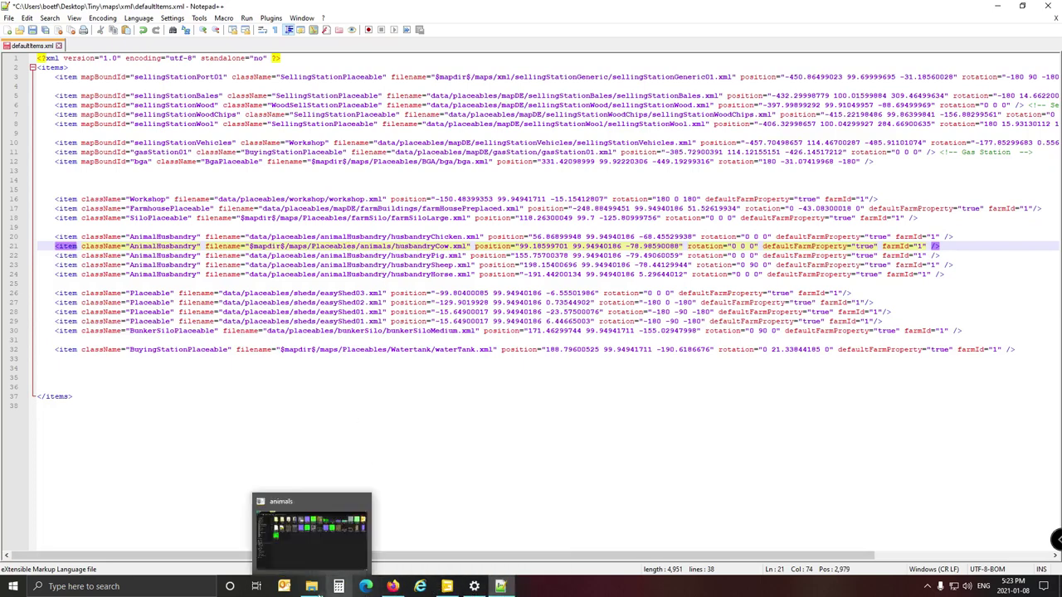
Switch to File Explorer and copy the file name of husbandryCowLarge.xml without its extension from the animals folder
left_click(370, 532)
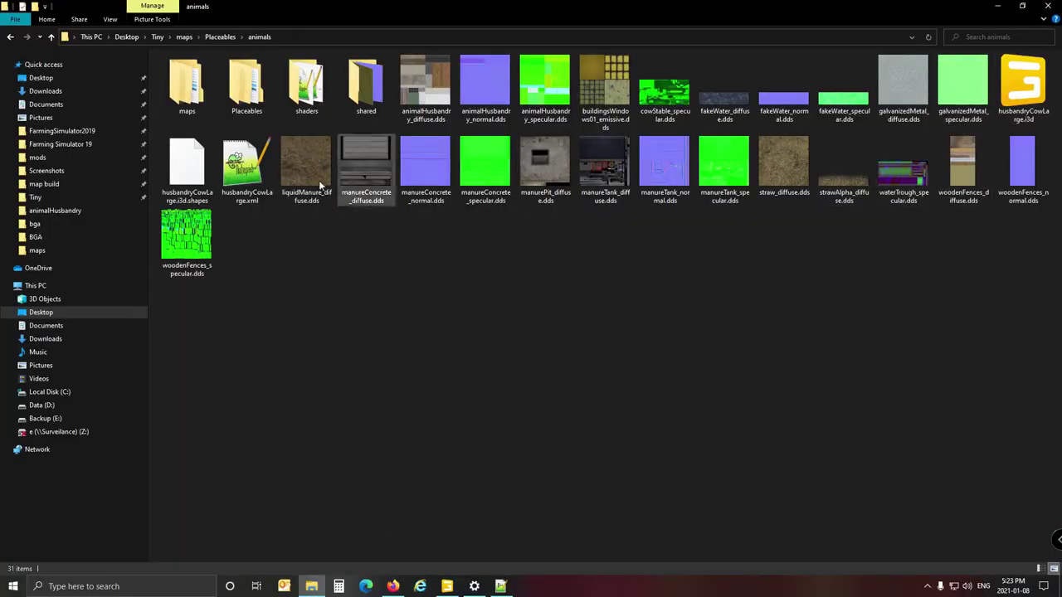
left_click(232, 200)
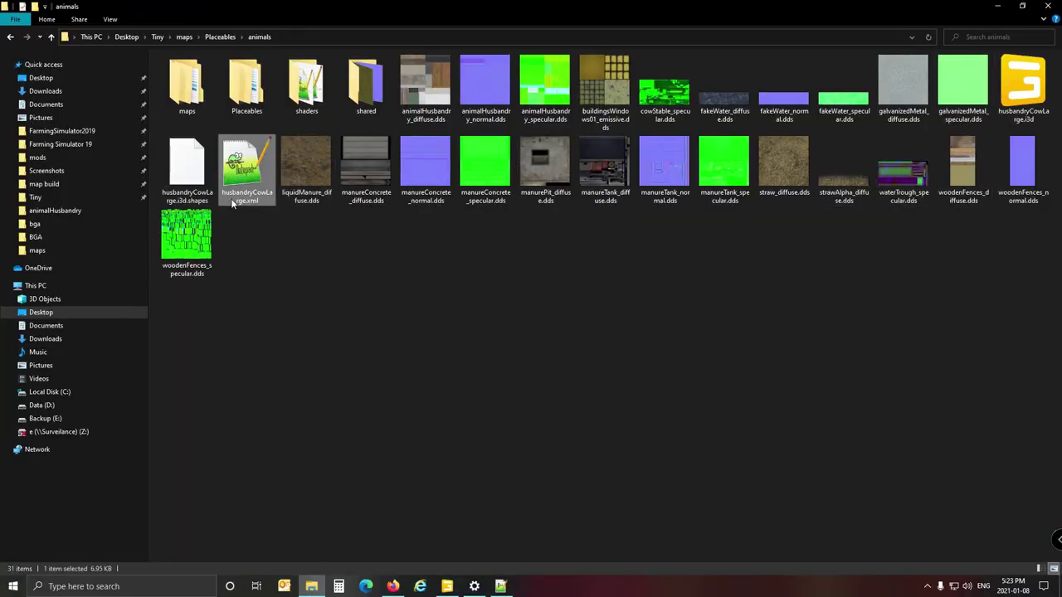
key("F2")
key("ctrl+c")
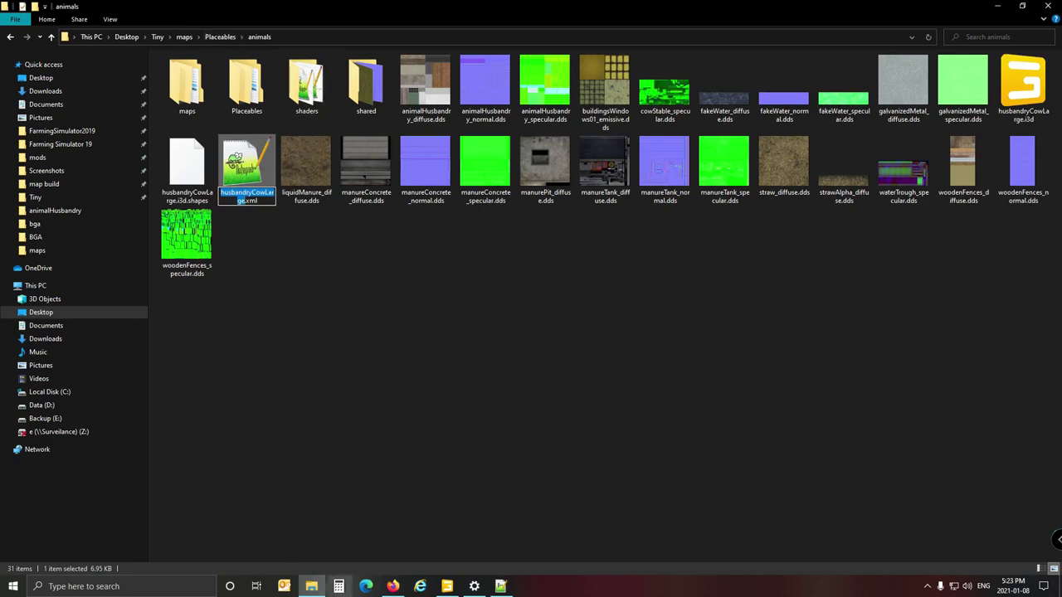
left_click(434, 290)
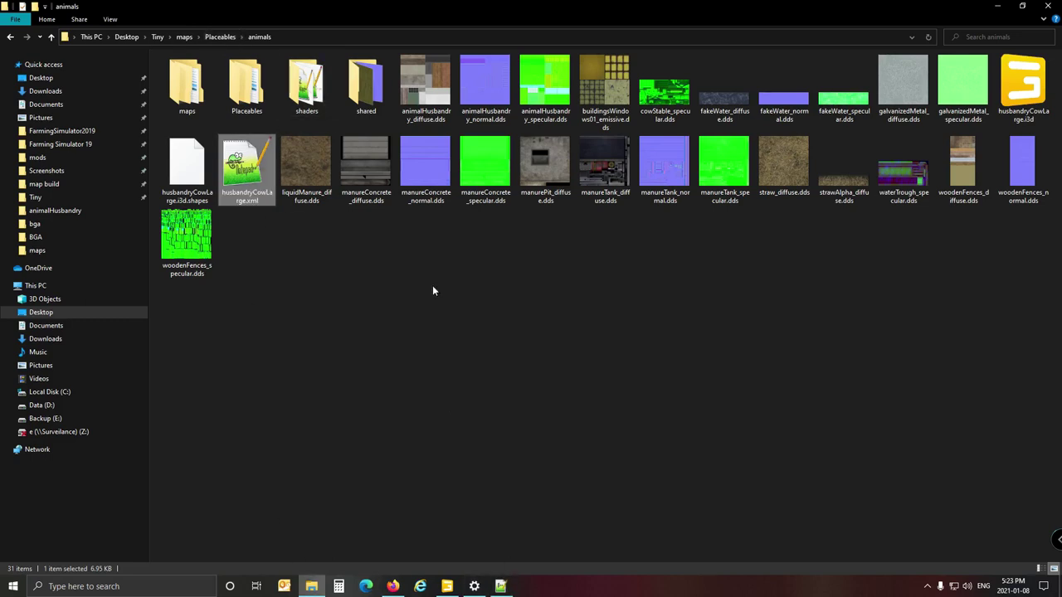
In defaultItems.xml in Notepad++, replace husbandryCow.xml in the $mapdir$ cow entry with the copied name plus .xml, giving husbandryCowLarge.xml
left_click(496, 589)
left_click(500, 587)
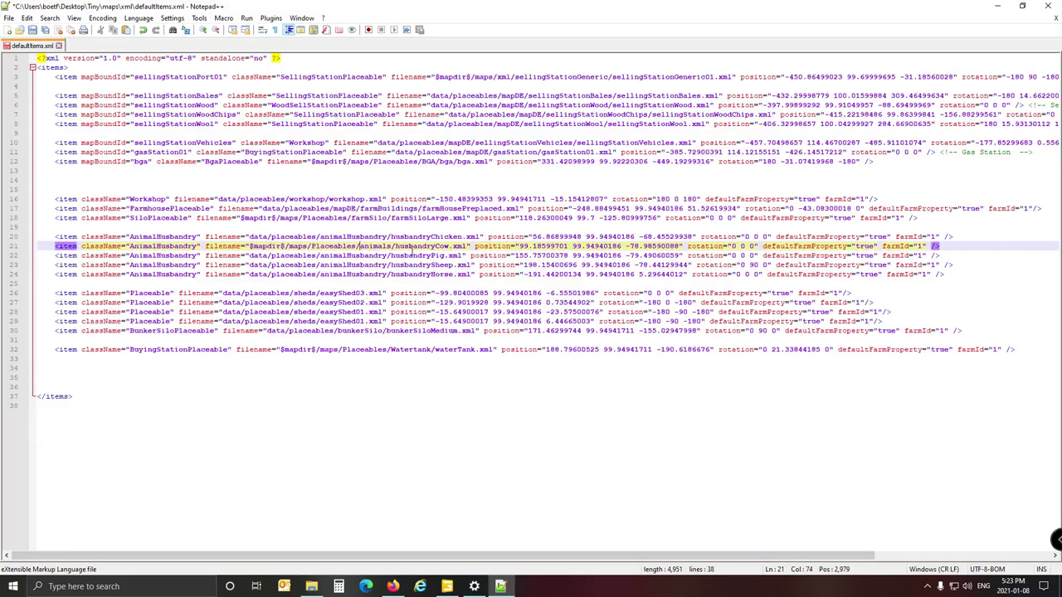
left_click_drag(395, 249, 470, 254)
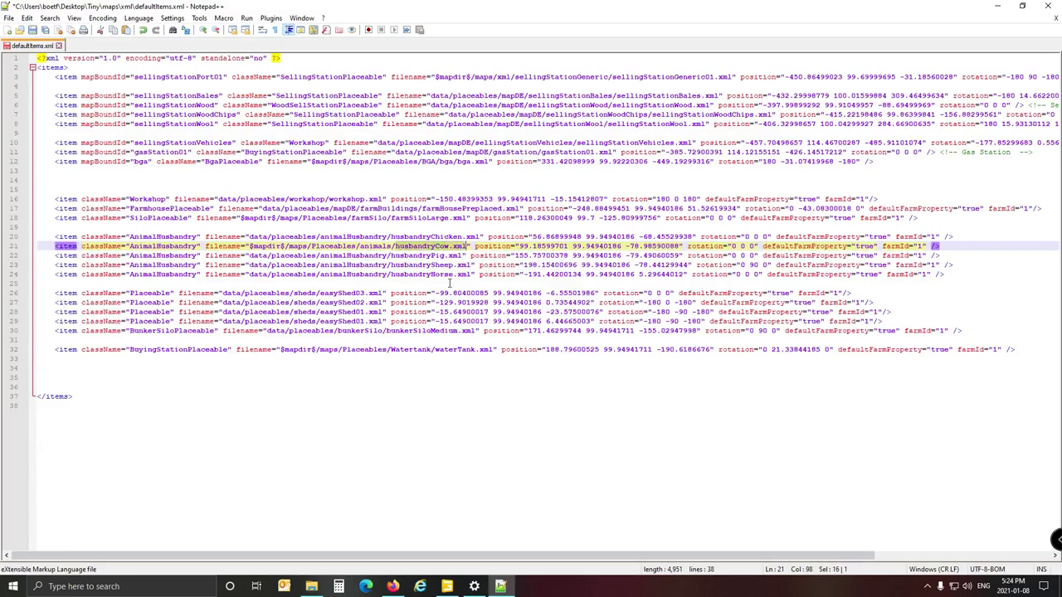
key("ctrl+v")
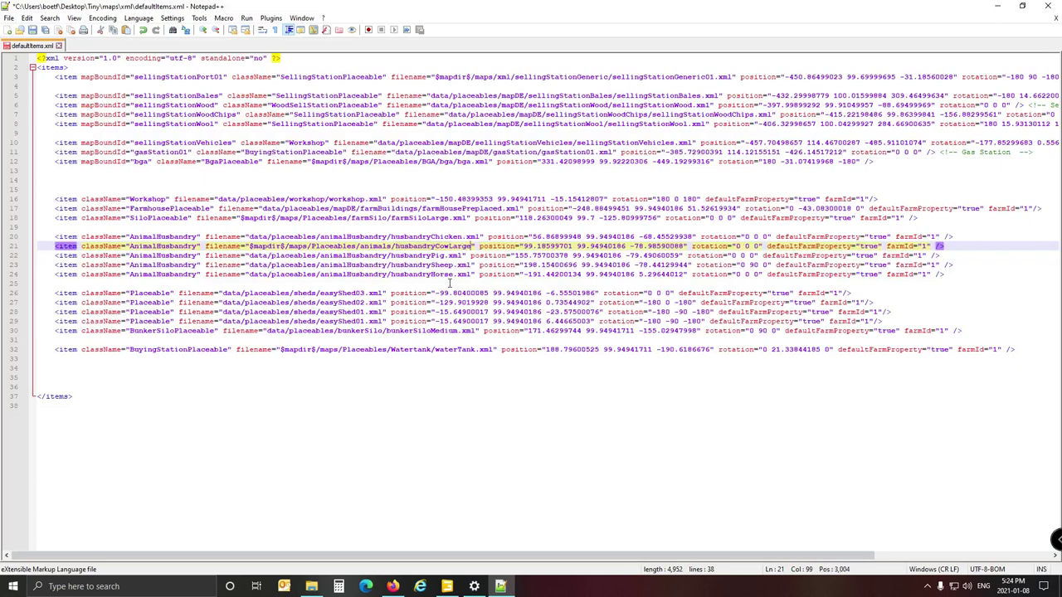
type(".xml")
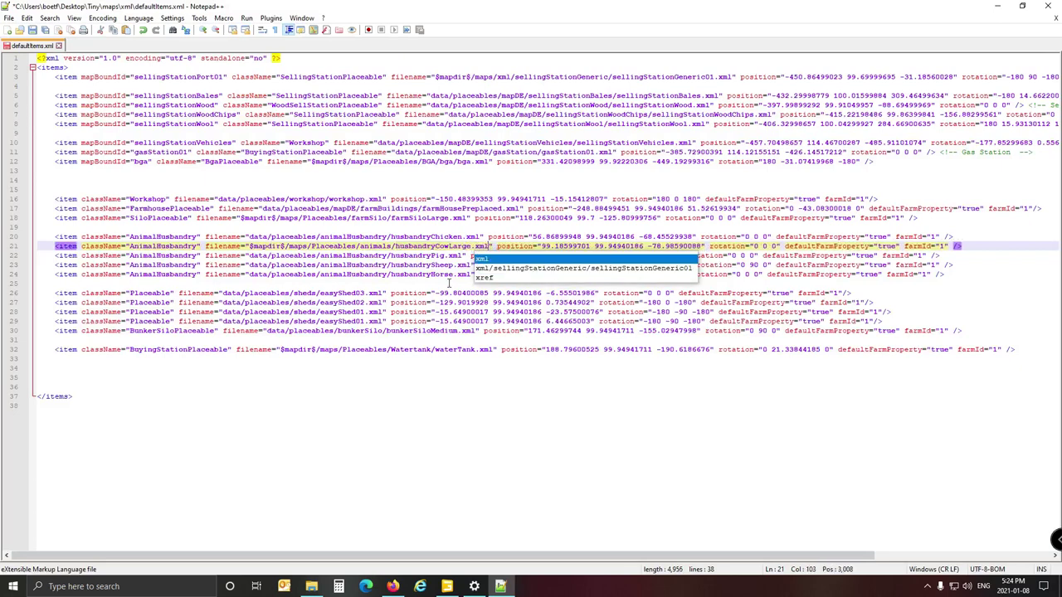
left_click(403, 247)
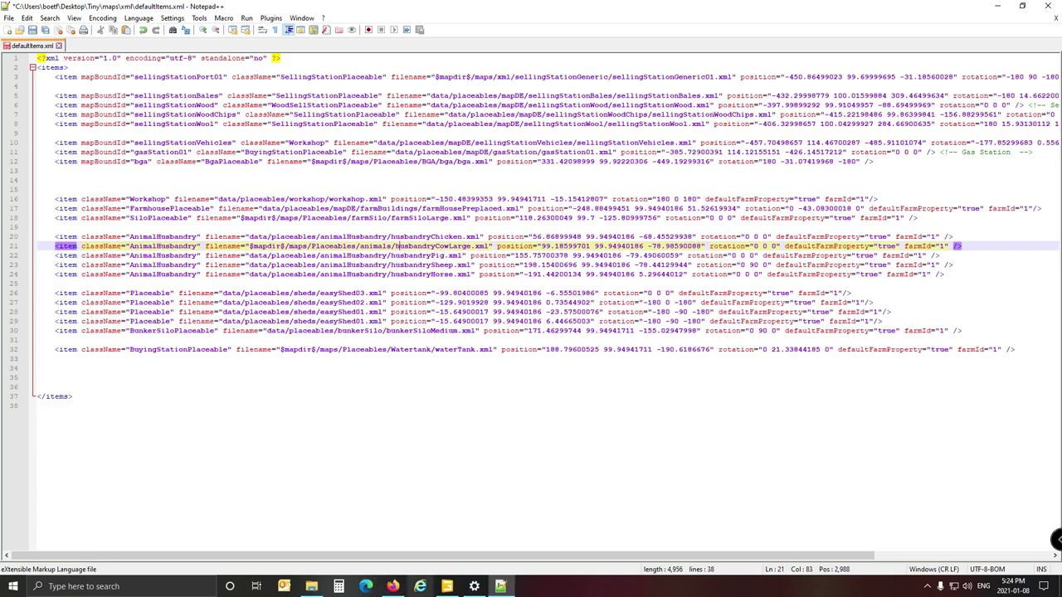
Switch to GIANTS Editor and look up the translation values of husbandryCowLarge
mouse_move(312, 587)
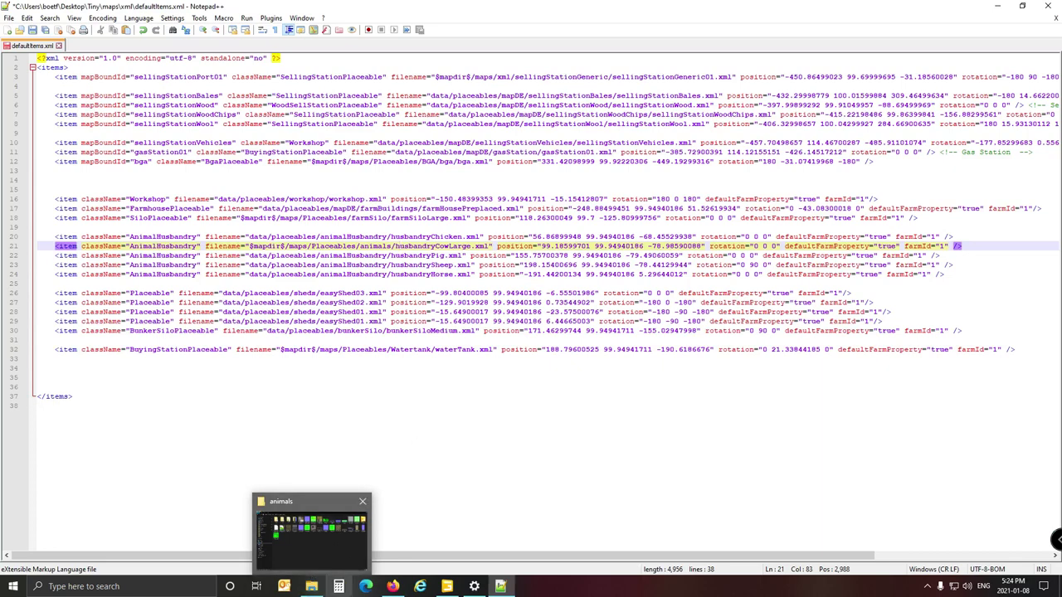
left_click(448, 587)
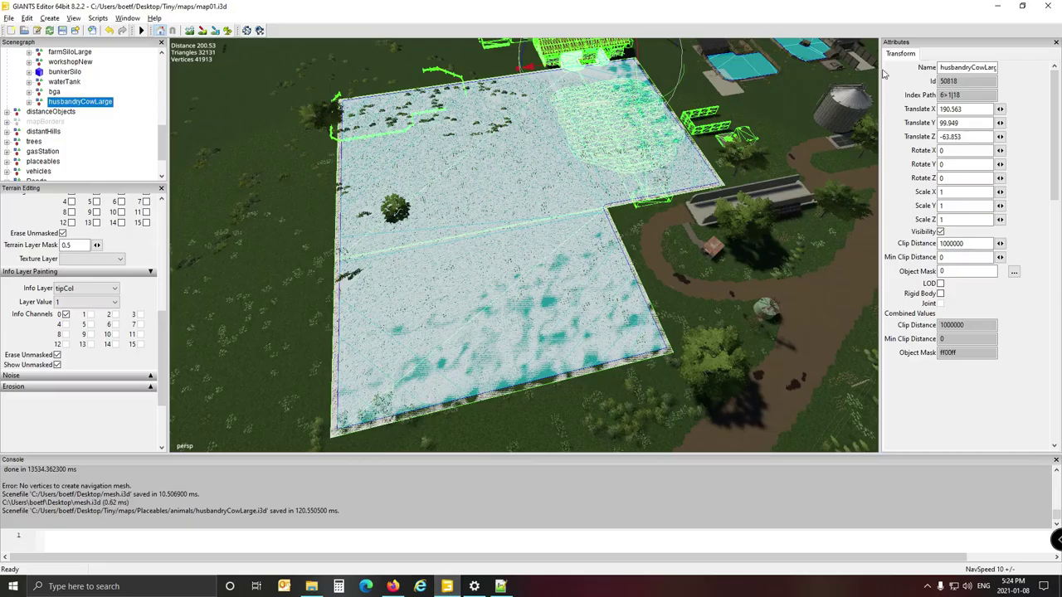
left_click(980, 113)
double_click(974, 111)
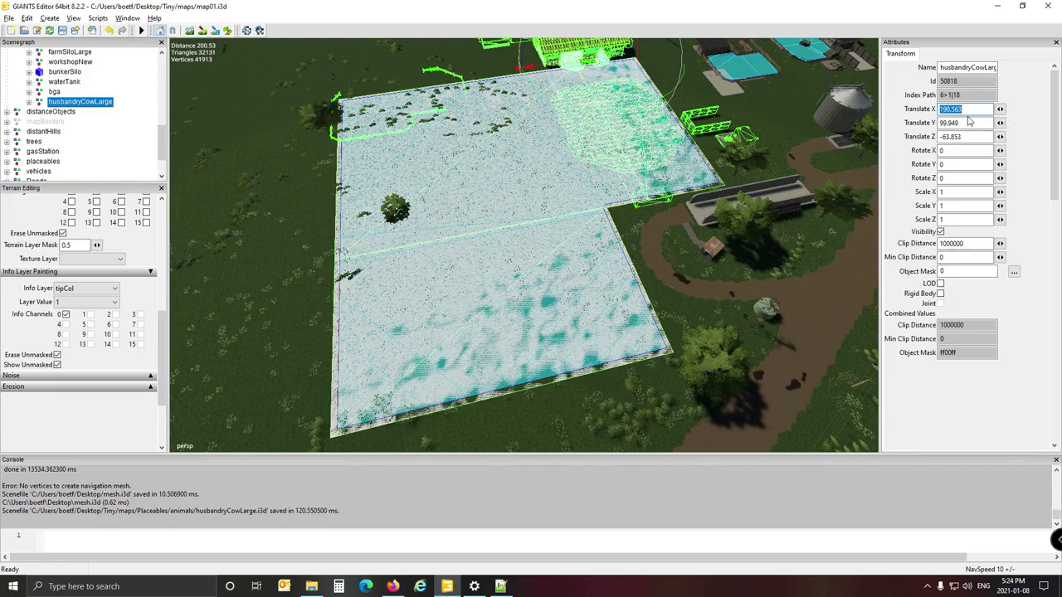
left_click(974, 113)
In defaultItems.xml, set the husbandryCowLarge entry's position to 190.56300354 99.94941711 -63.85263443
left_click(500, 587)
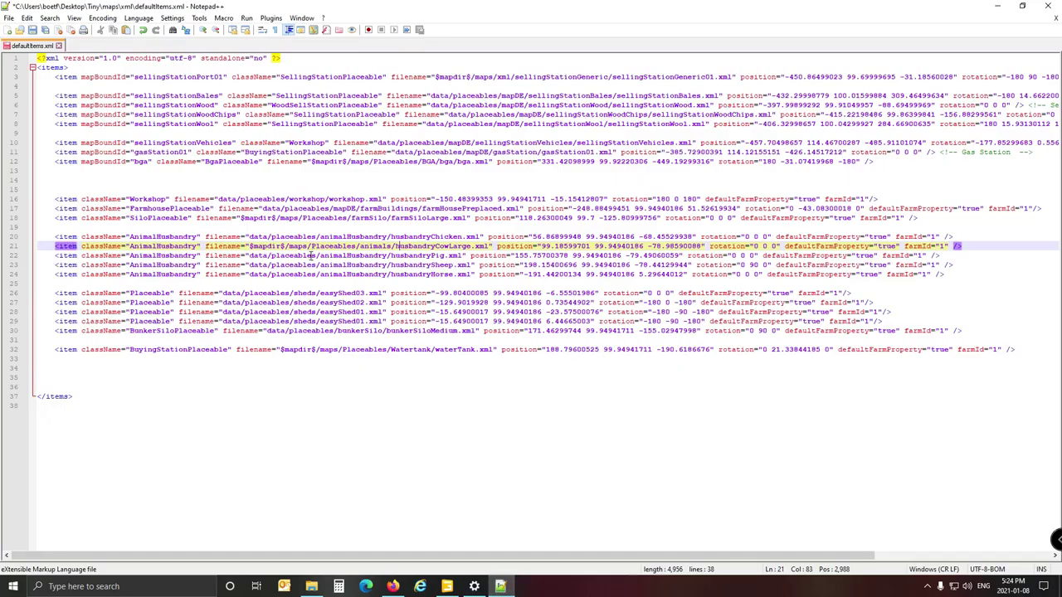
left_click_drag(542, 246, 704, 247)
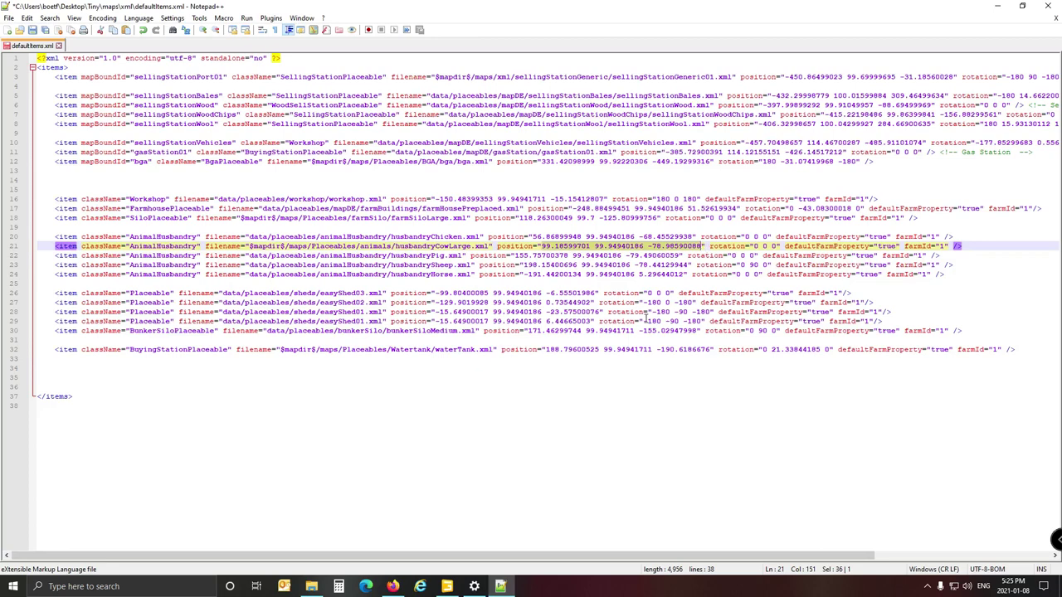
type("190.56300354 99.94941711 -63.85263443")
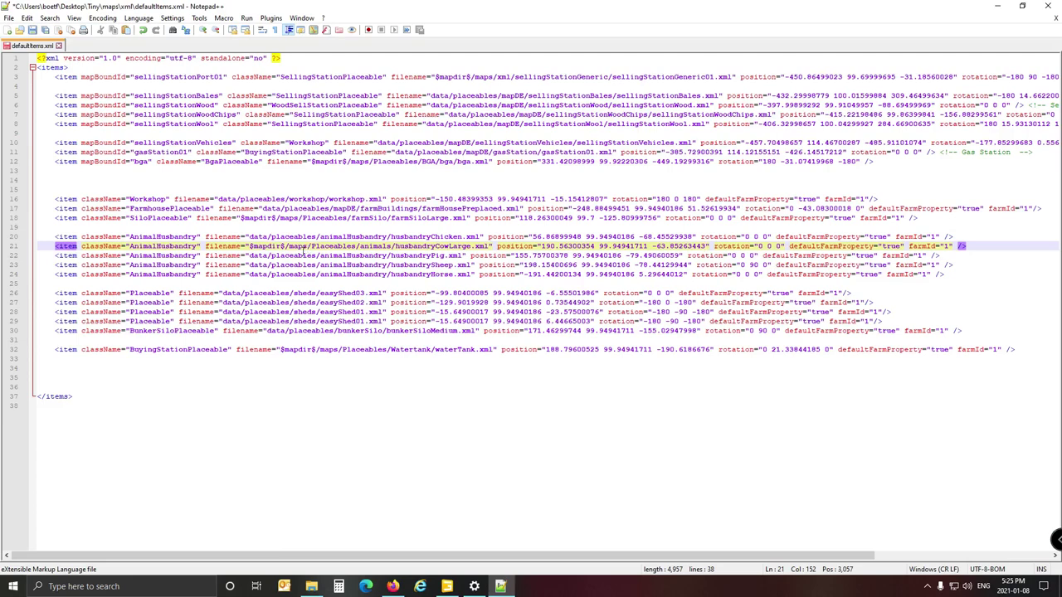
In File Explorer, open the Tiny folder in a new window and open modDesc.xml from it
left_click(311, 586)
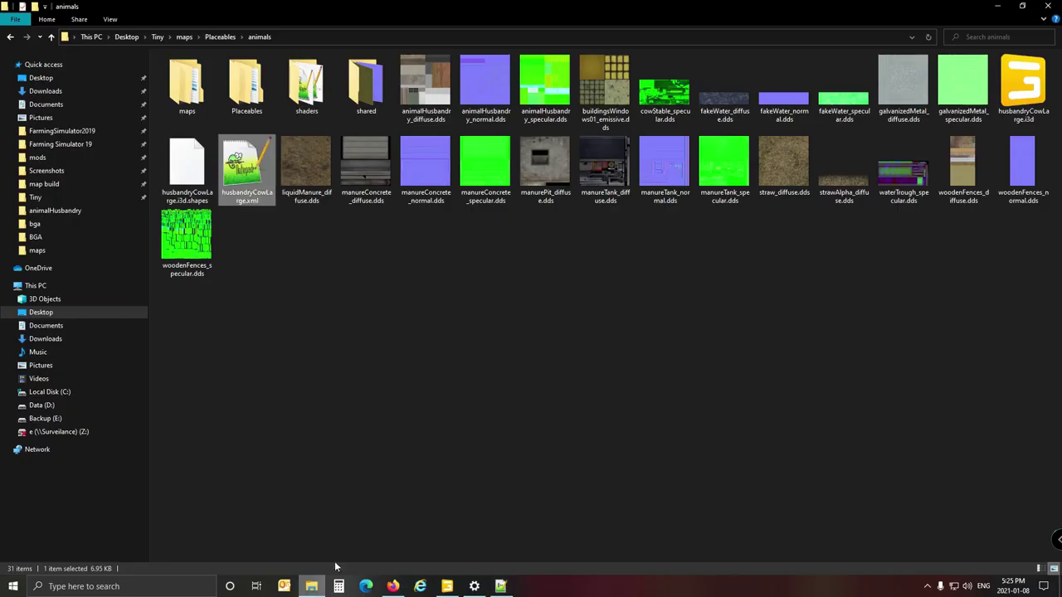
right_click(154, 40)
left_click(304, 394)
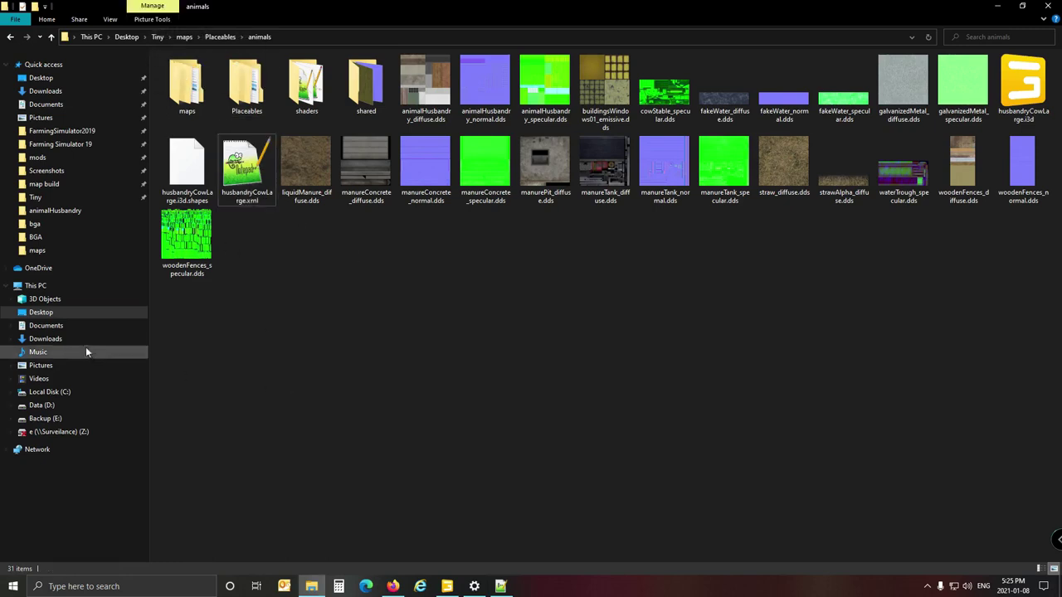
right_click(46, 197)
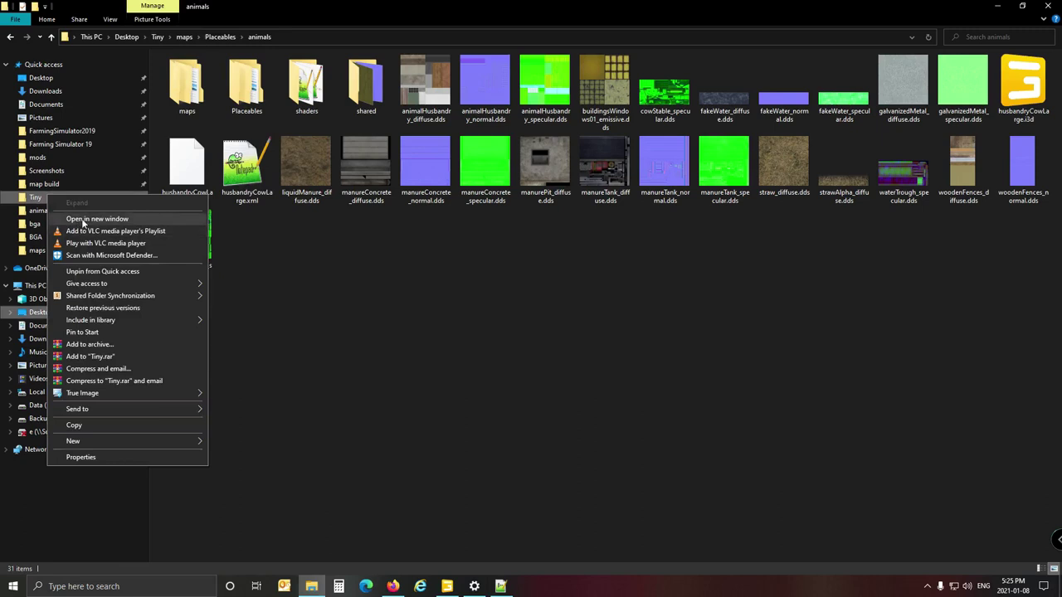
left_click(97, 219)
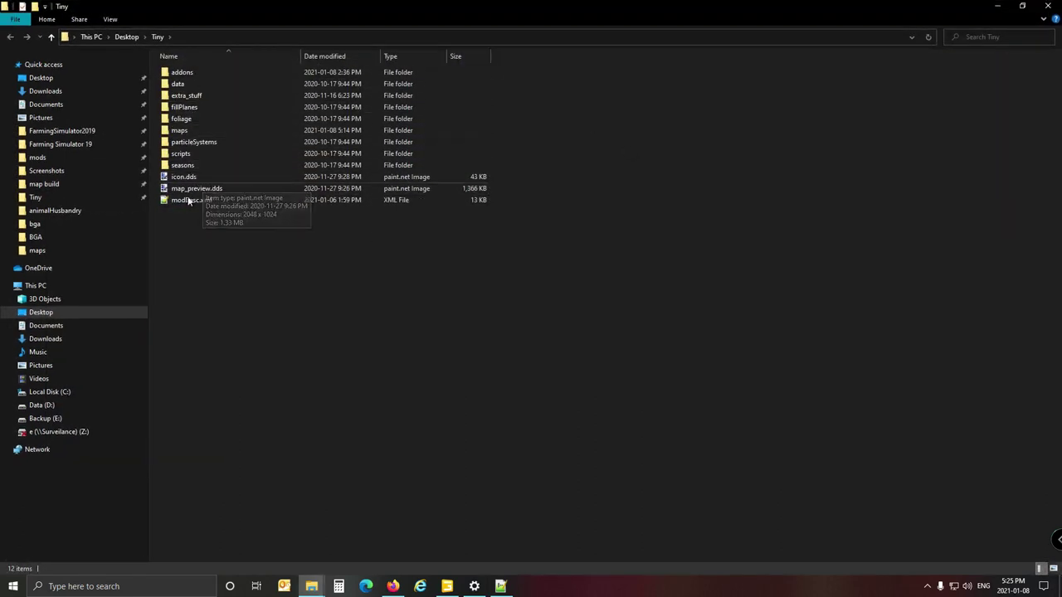
double_click(190, 201)
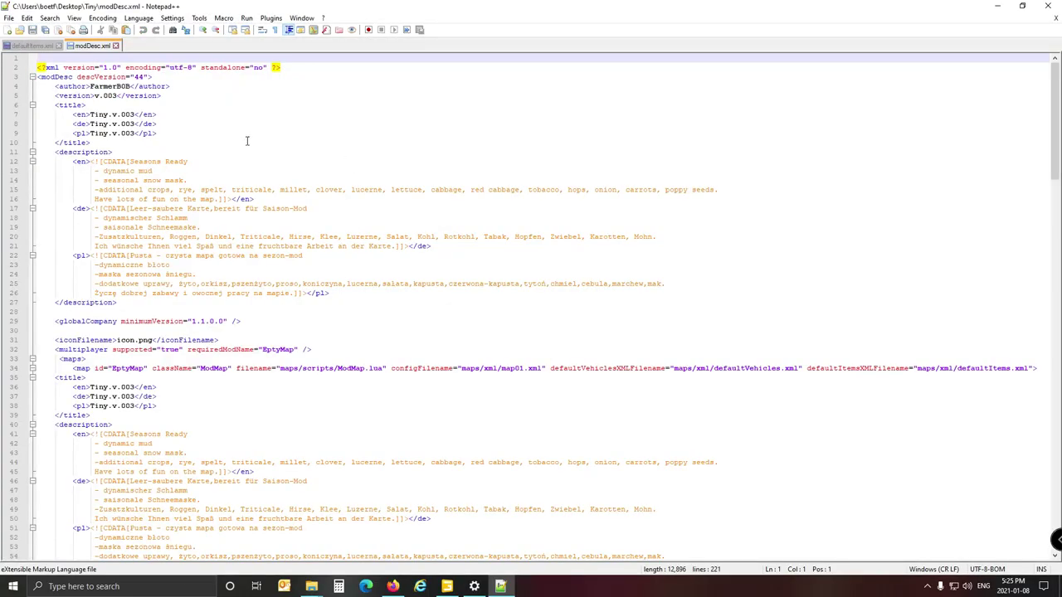
In the storeItems section of modDesc.xml, duplicate the BGA/bga/bga.xml storeItem line below itself and remove the extra blank line
scroll(304, 412, "down", 16)
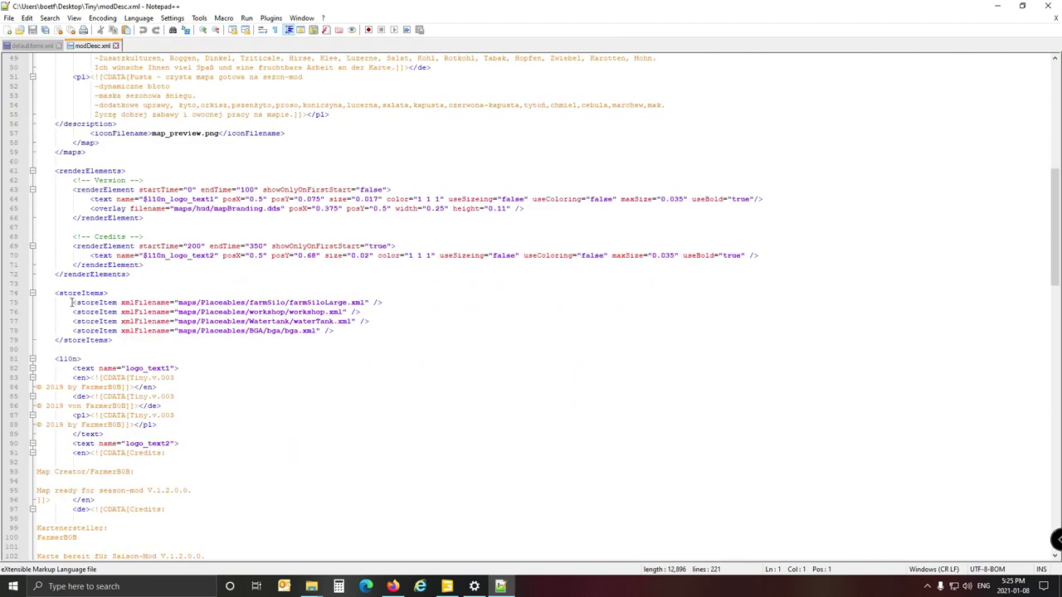
left_click(70, 302)
left_click(241, 331)
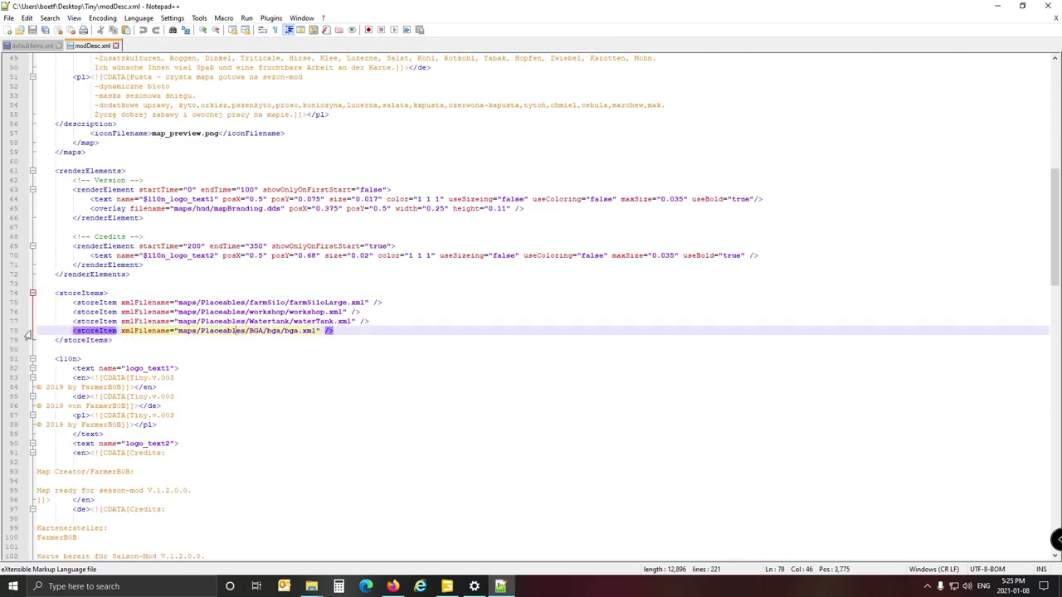
left_click(28, 333)
key("ctrl+c")
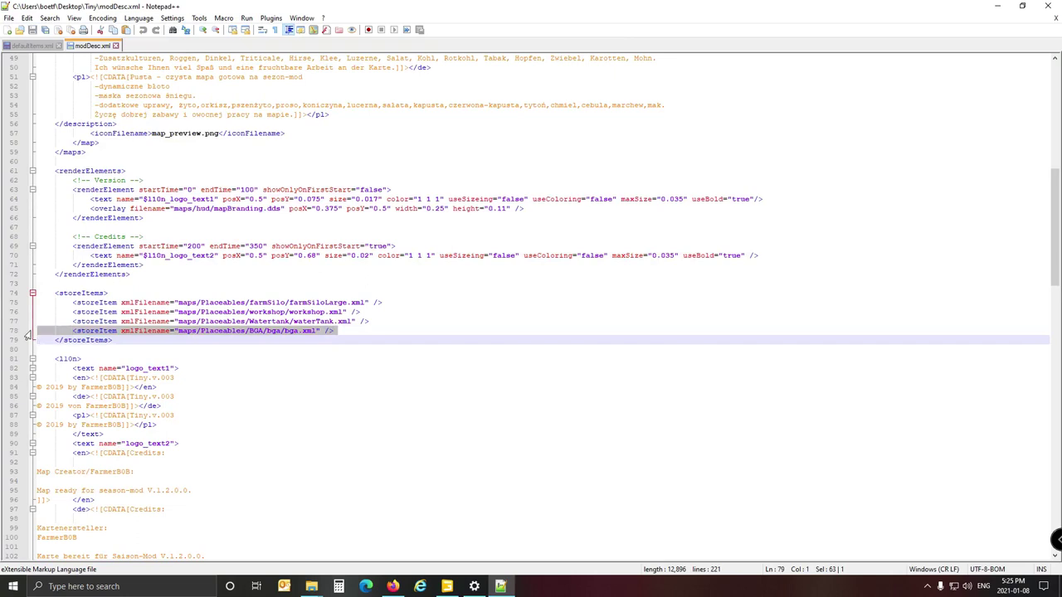
left_click(351, 335)
key("Return")
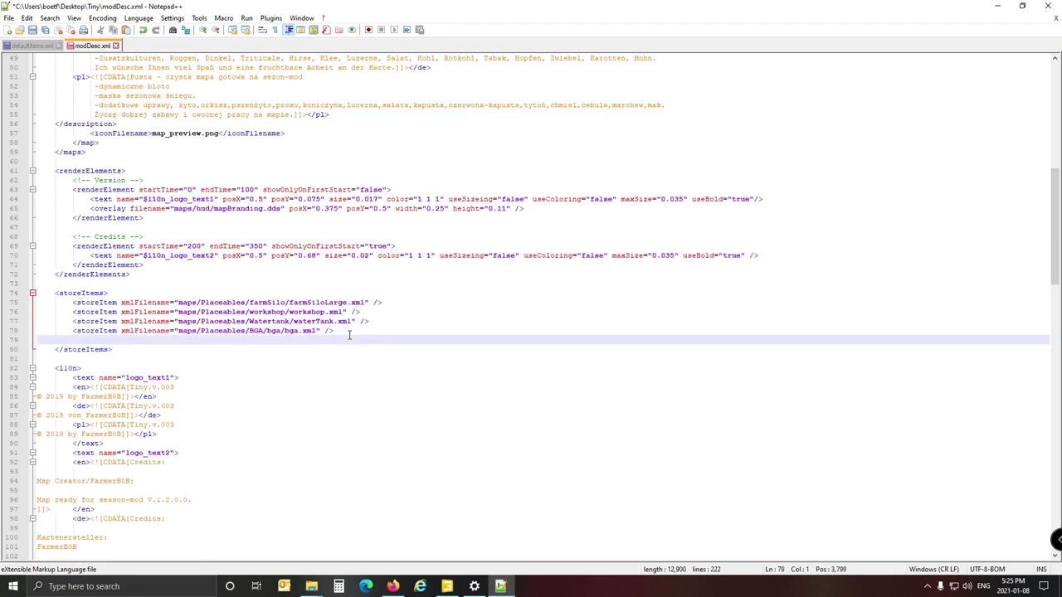
key("ctrl+v")
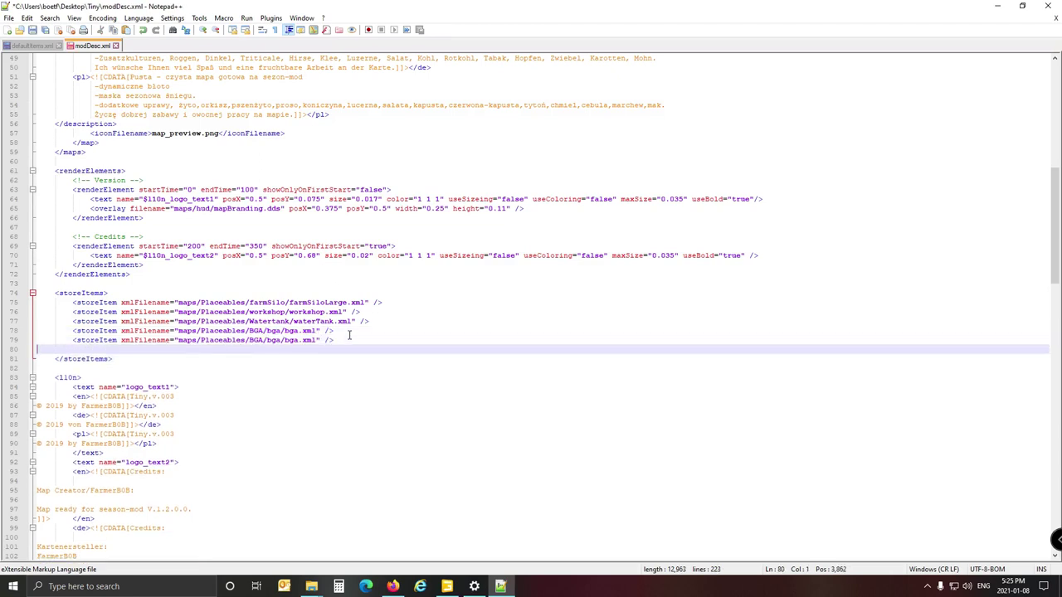
key("Delete")
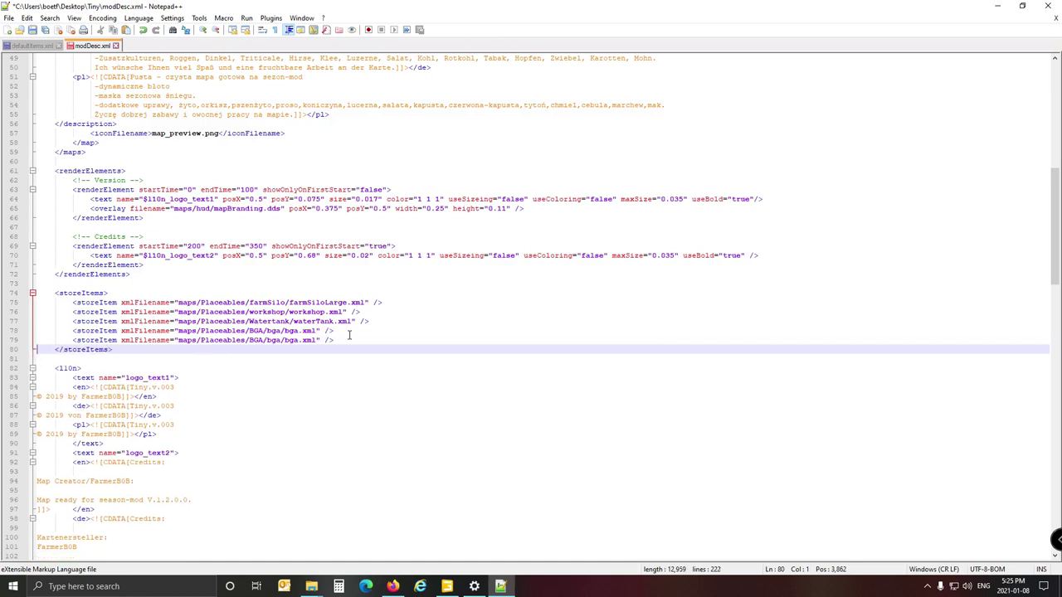
left_click(230, 341)
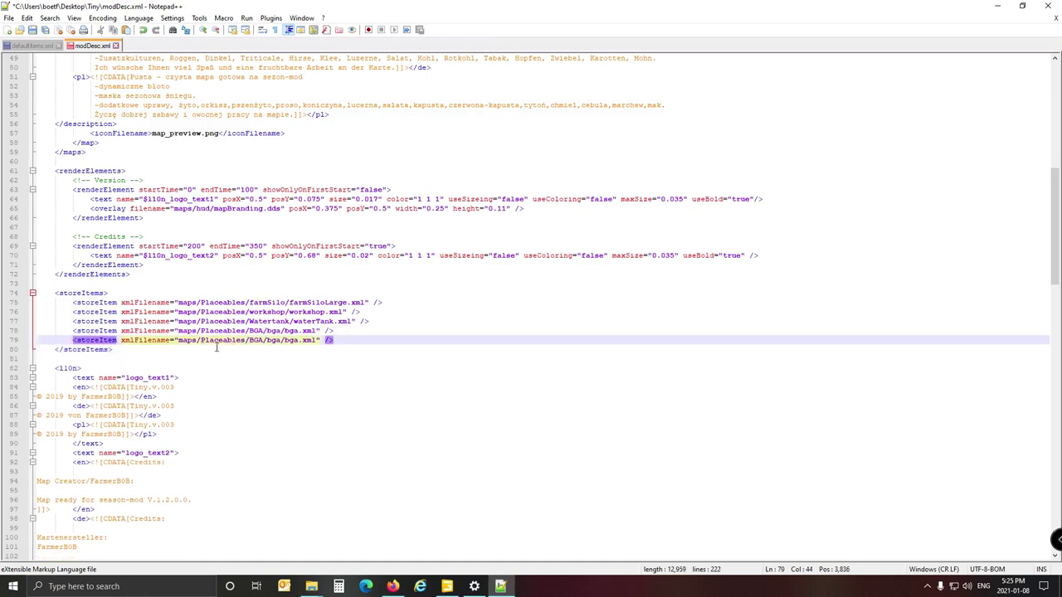
Copy maps/Placeables/animals/husbandryCowLarge.xml from the cow entry in defaultItems.xml and paste it over the path in modDesc.xml's duplicated storeItem
left_click(21, 47)
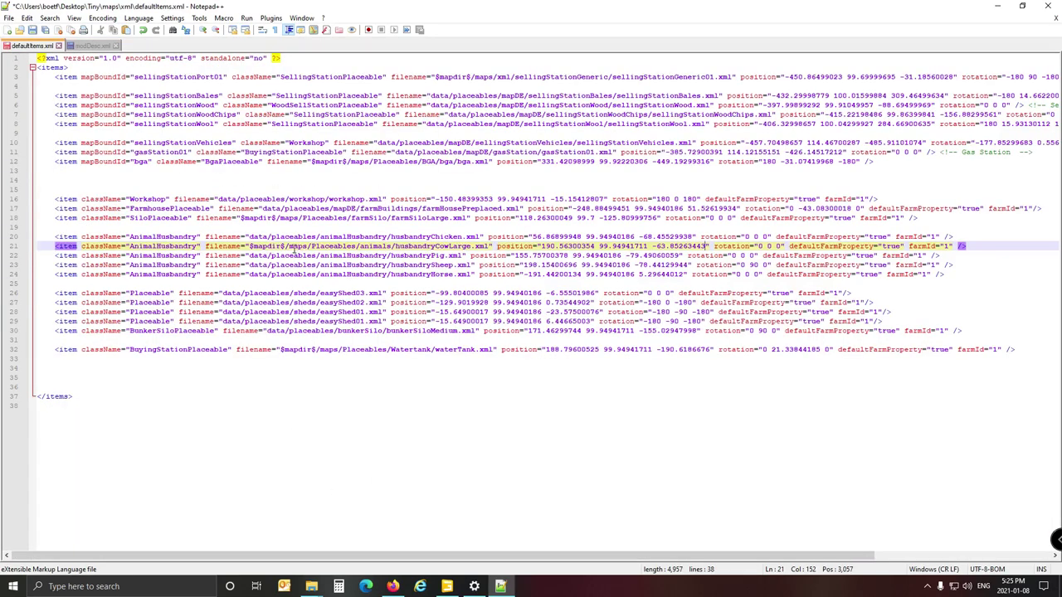
left_click_drag(289, 250, 491, 249)
key("ctrl+c")
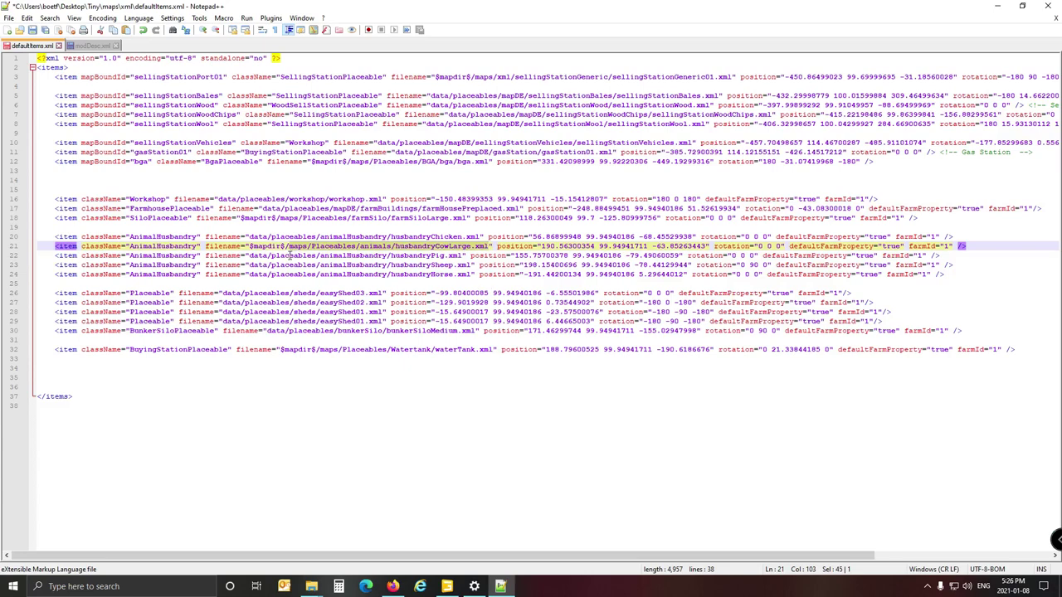
left_click(89, 45)
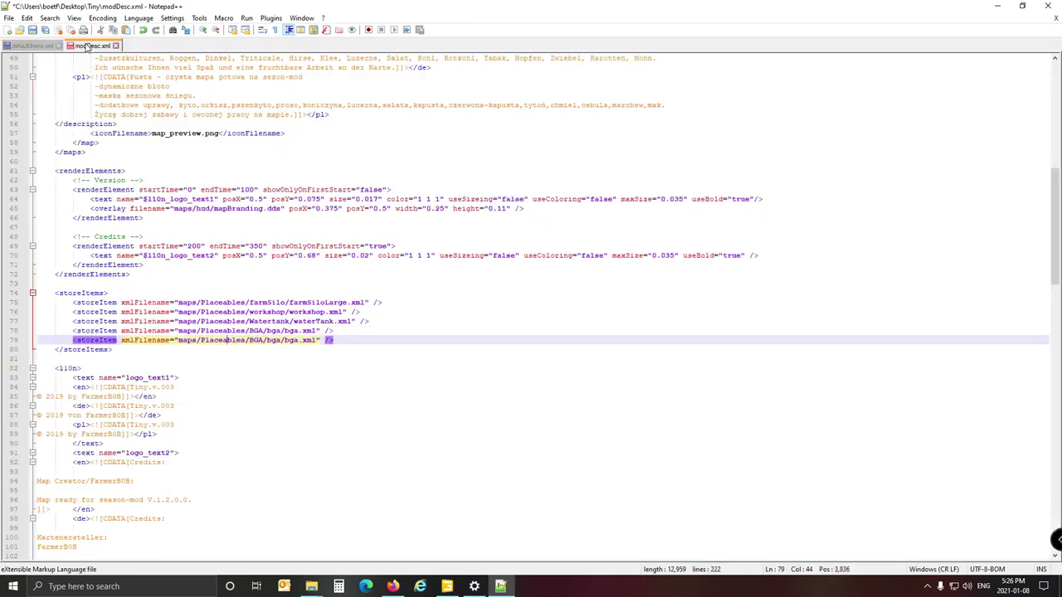
left_click_drag(179, 344, 318, 345)
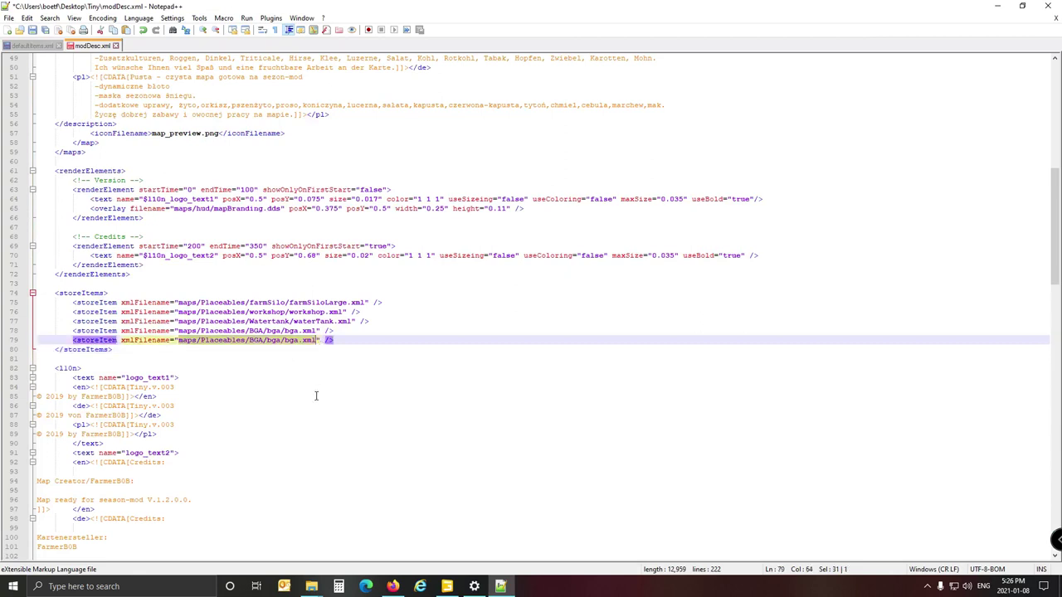
key("ctrl+v")
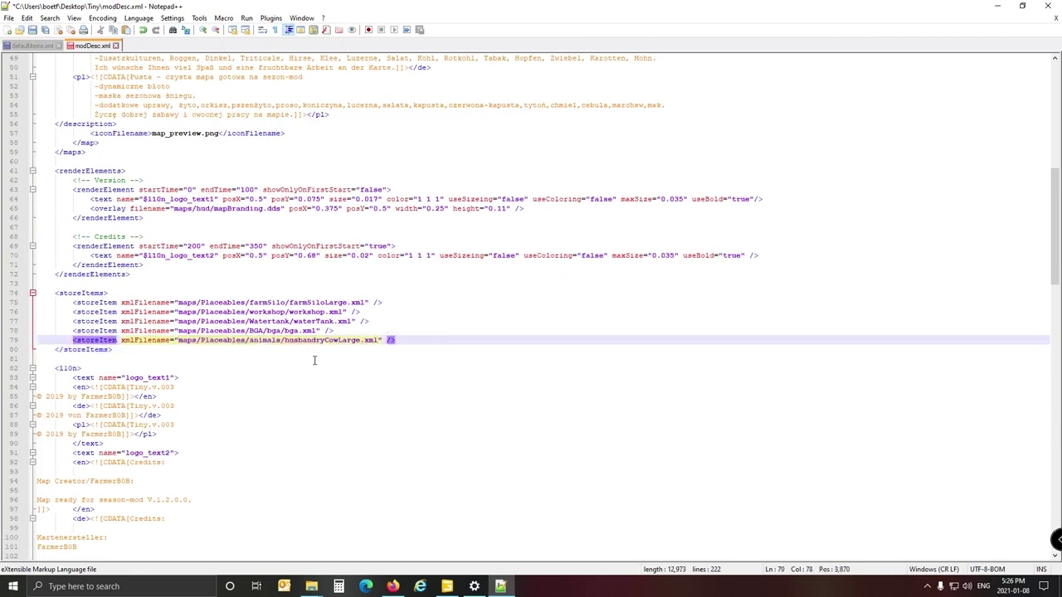
Save both modDesc.xml and defaultItems.xml, and bring up the open File Explorer windows
left_click(79, 294)
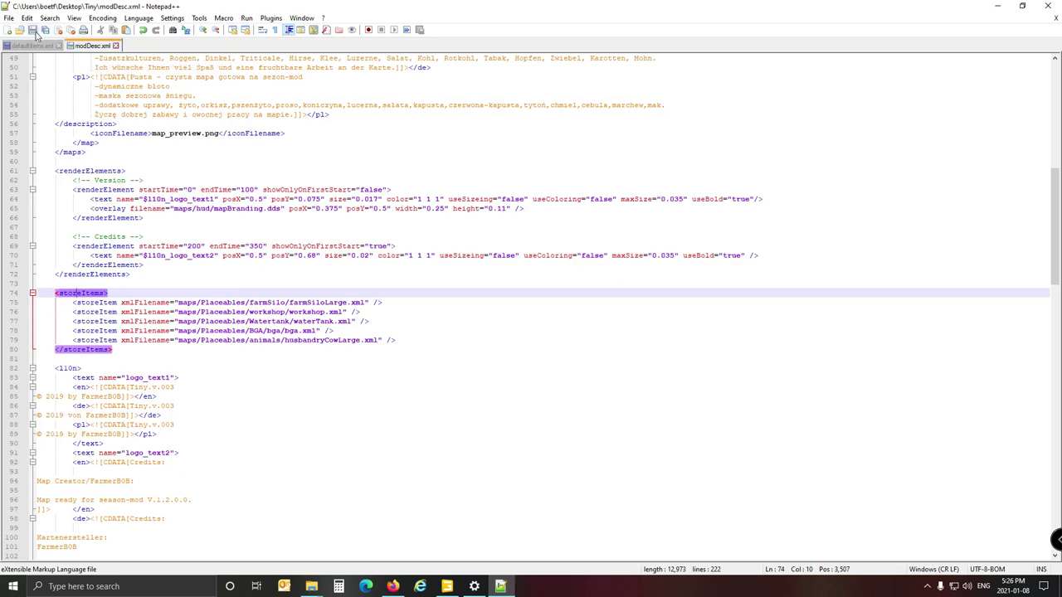
left_click(33, 45)
left_click(32, 30)
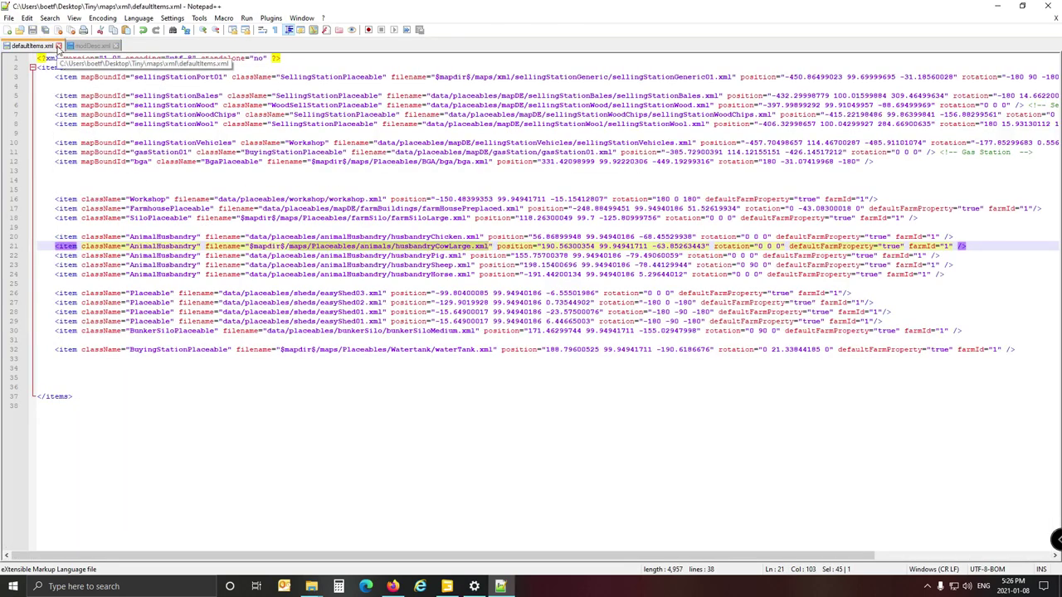
left_click(311, 586)
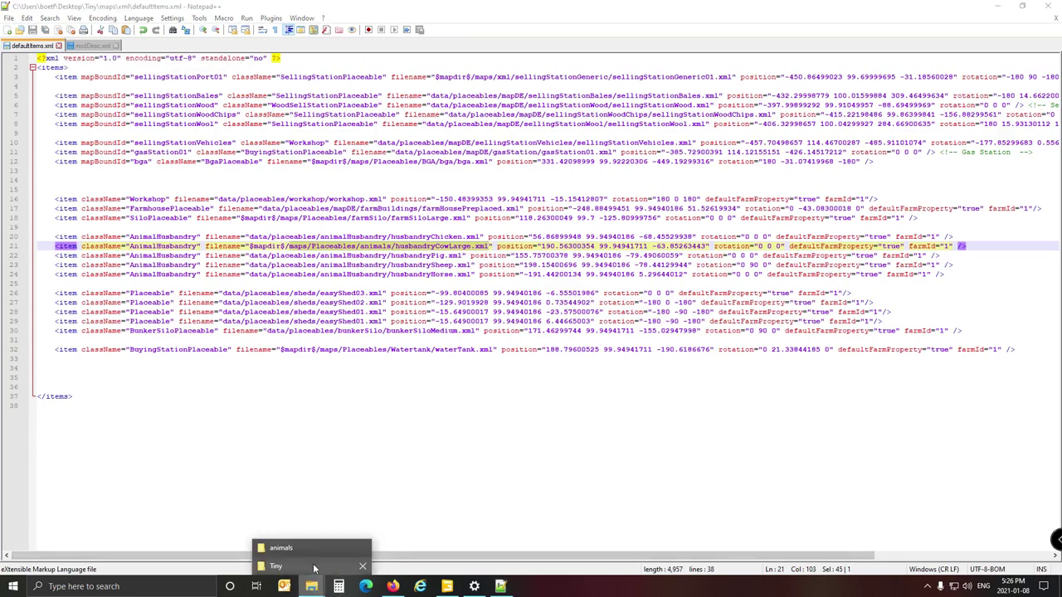
Open husbandryCowLarge.xml from the Tiny map's animals folder and locate its filename and store image lines
left_click(308, 546)
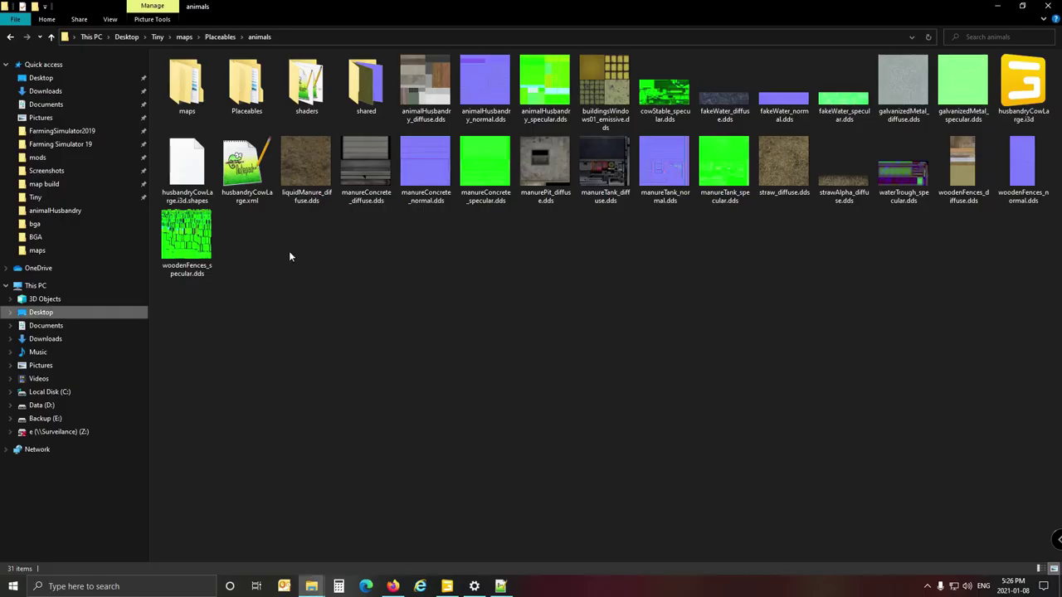
double_click(241, 168)
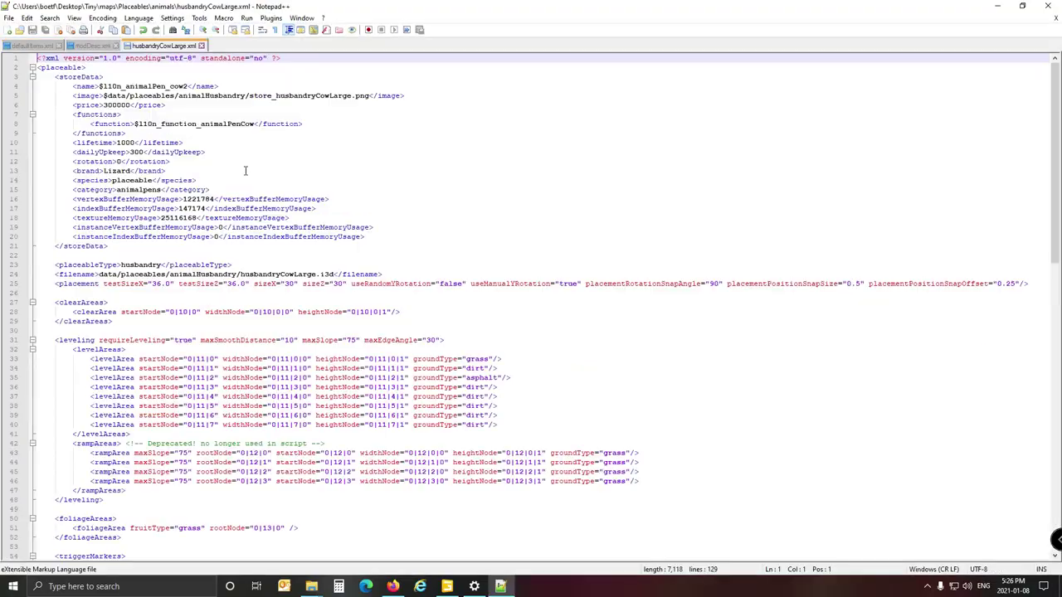
left_click(136, 274)
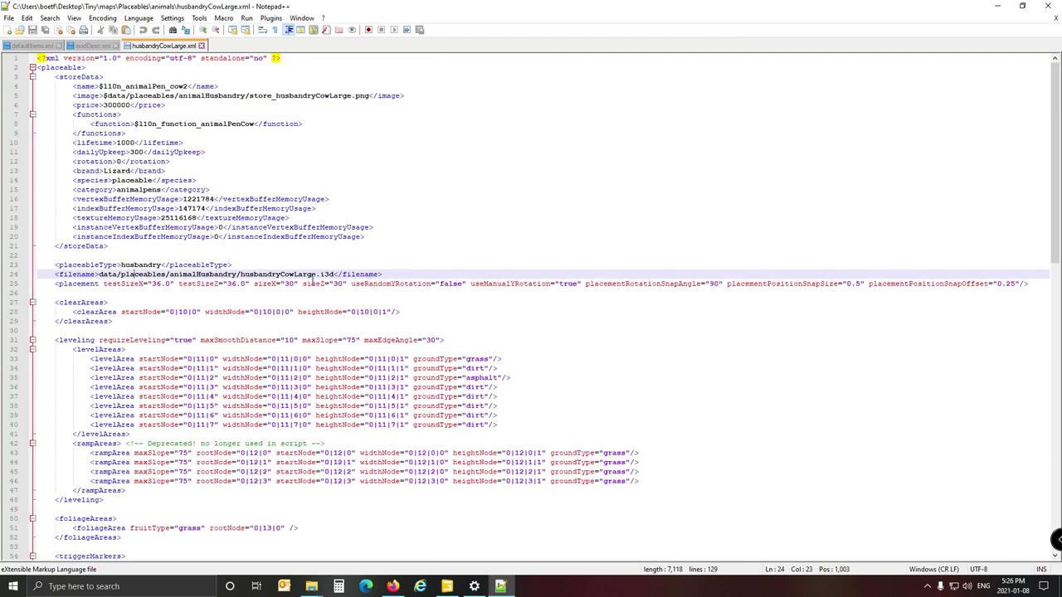
left_click(88, 96)
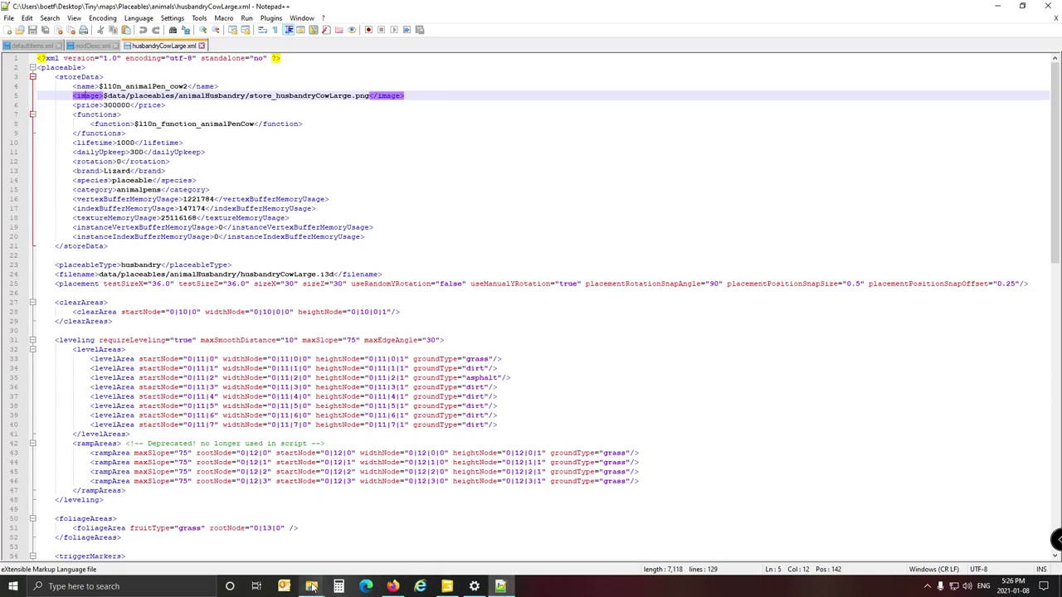
mouse_move(311, 586)
left_click(313, 549)
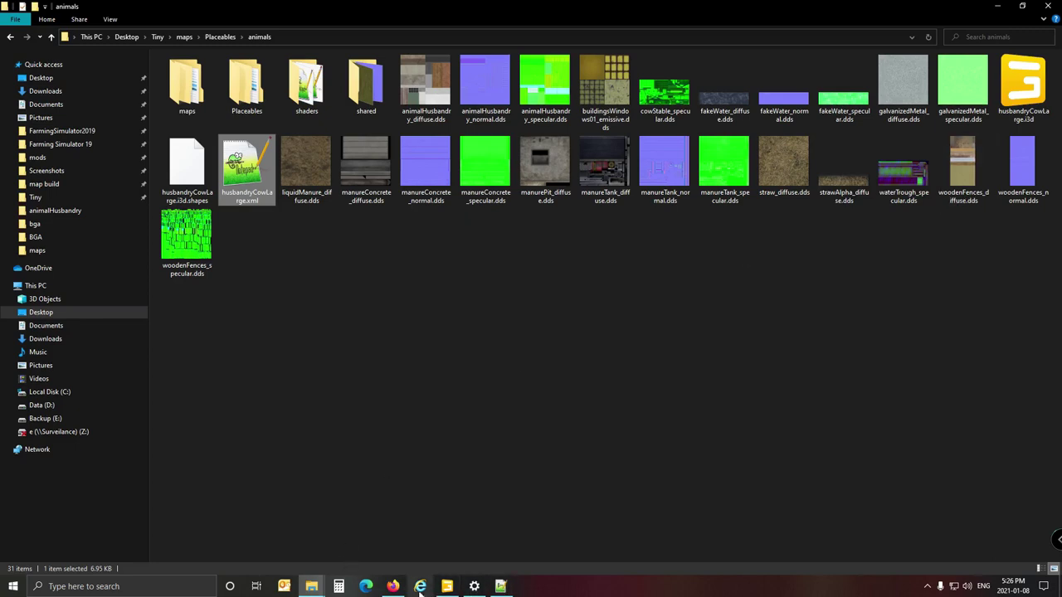
mouse_move(387, 590)
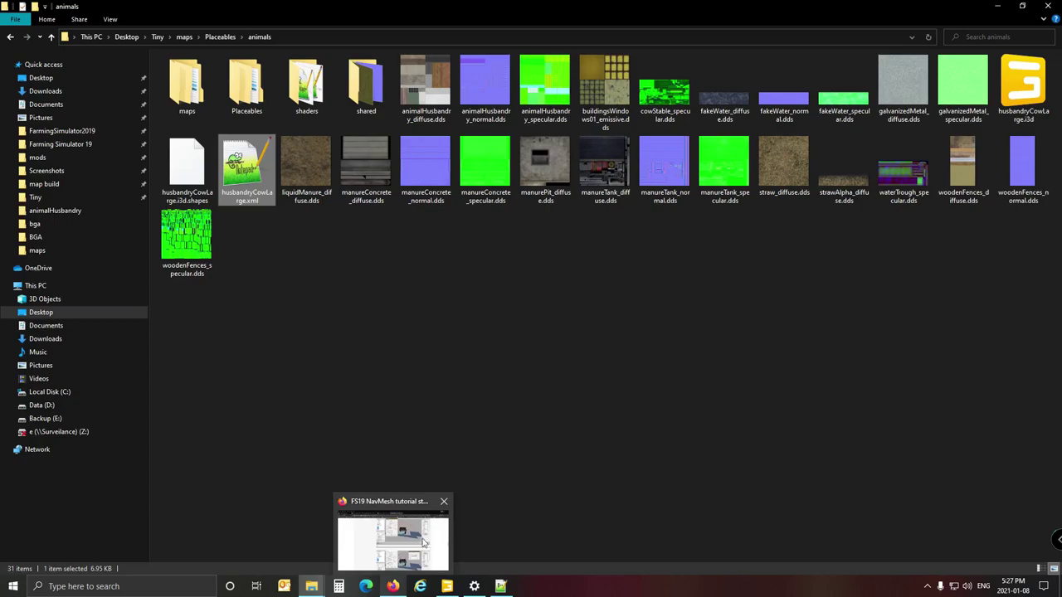
left_click(488, 534)
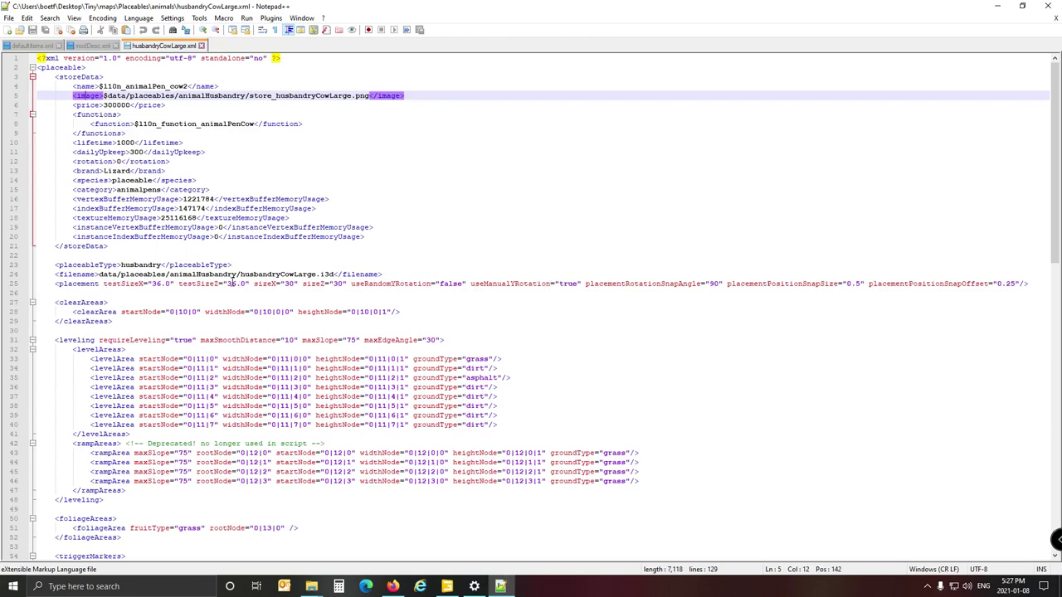
In husbandryCowLarge.xml, replace the folder part of the i3d filename with maps/Placeables/animals/ copied from modDesc.xml, and check the i3d file in the animals folder
left_click(95, 46)
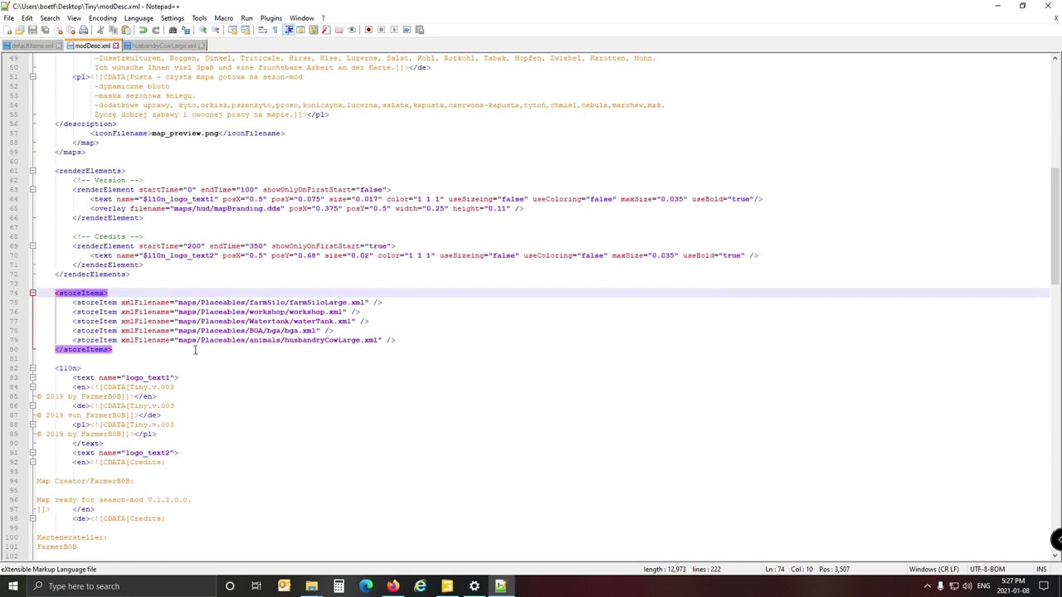
left_click_drag(178, 340, 290, 346)
key("ctrl+c")
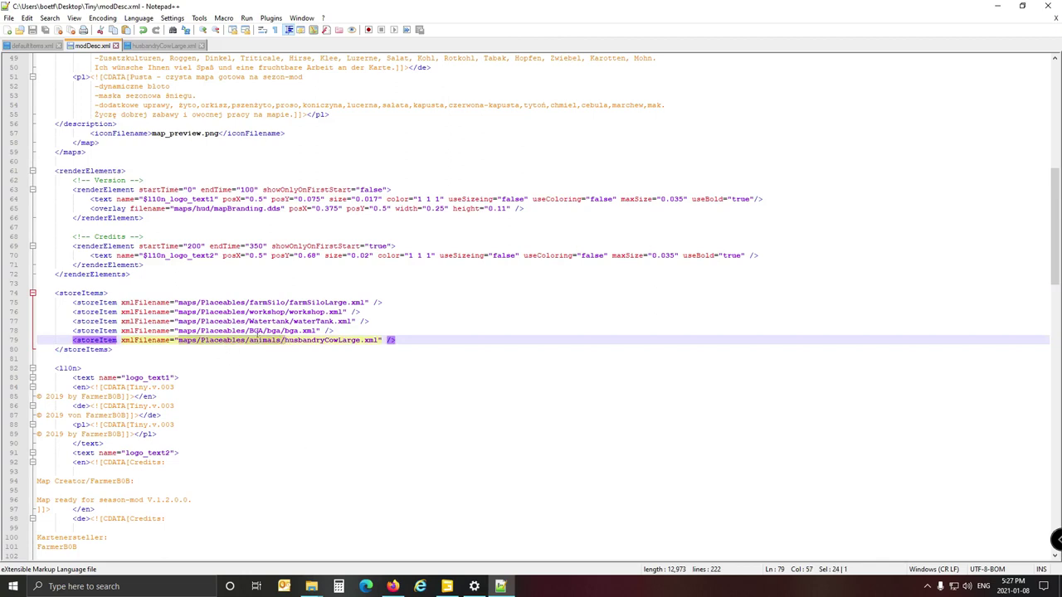
left_click(160, 46)
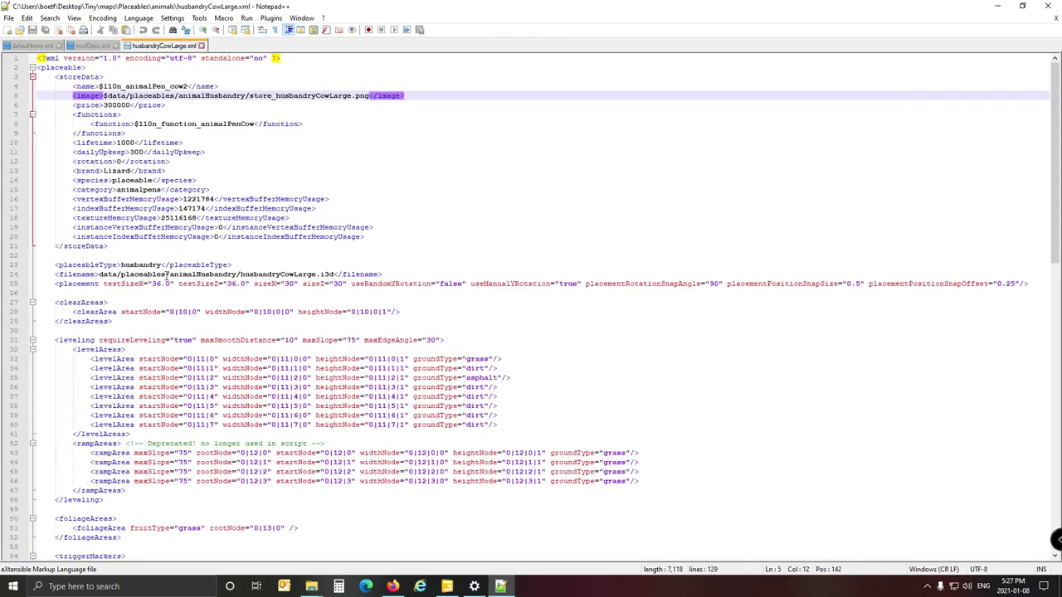
left_click_drag(97, 275, 238, 275)
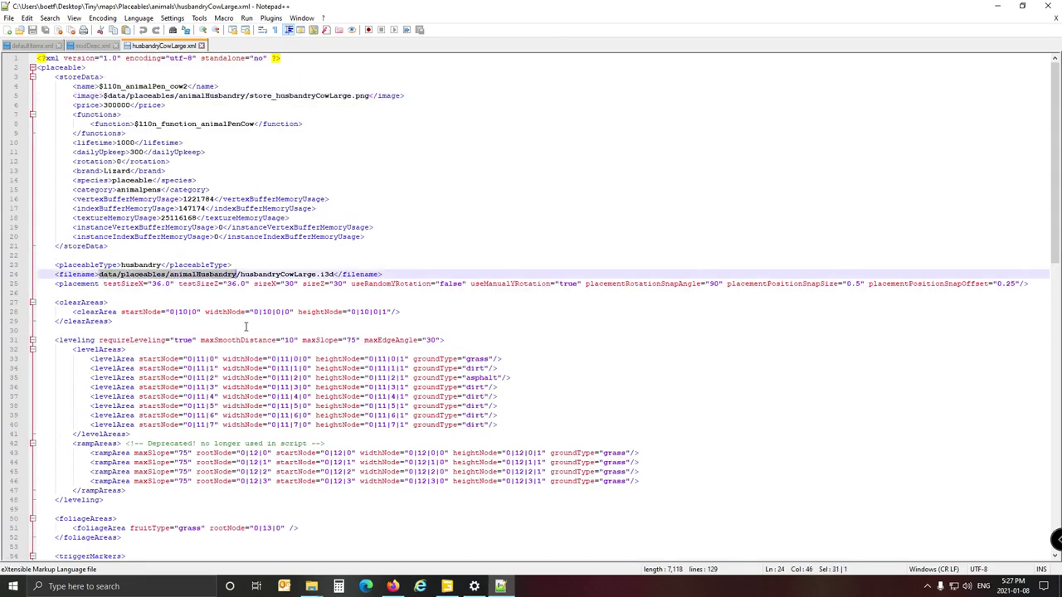
key("ctrl+v")
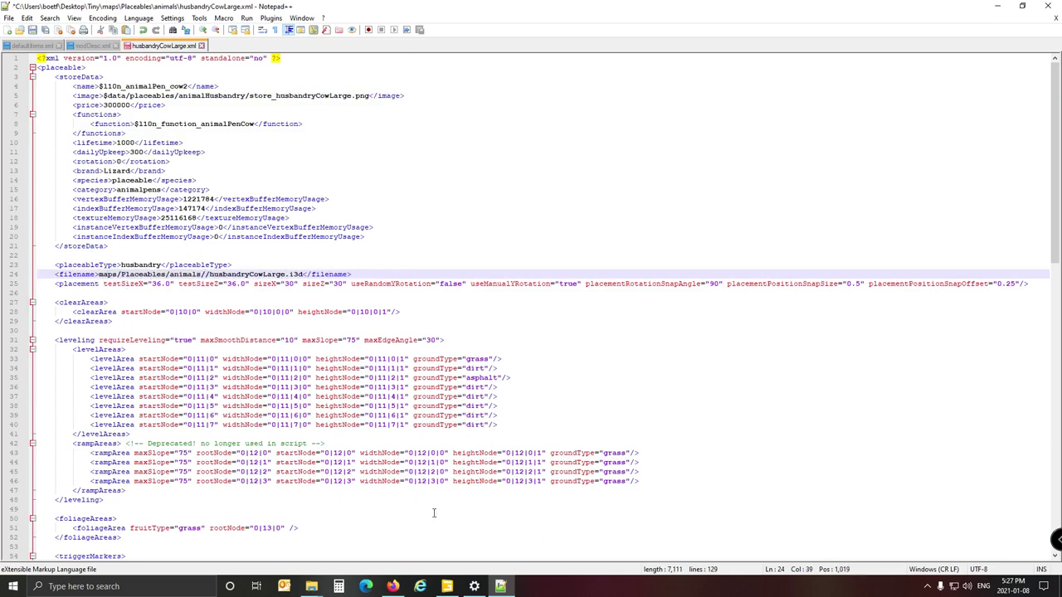
mouse_move(311, 583)
left_click(309, 545)
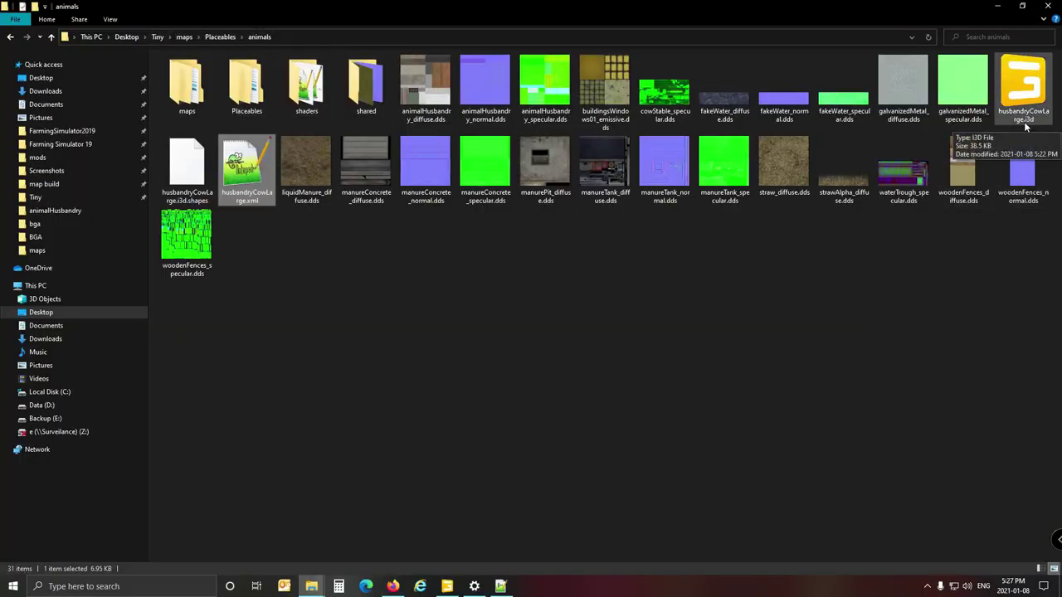
left_click(508, 588)
Review the clearAreas, leveling, foliageAreas and hotspots sections of husbandryCowLarge.xml
scroll(235, 305, "down", 2)
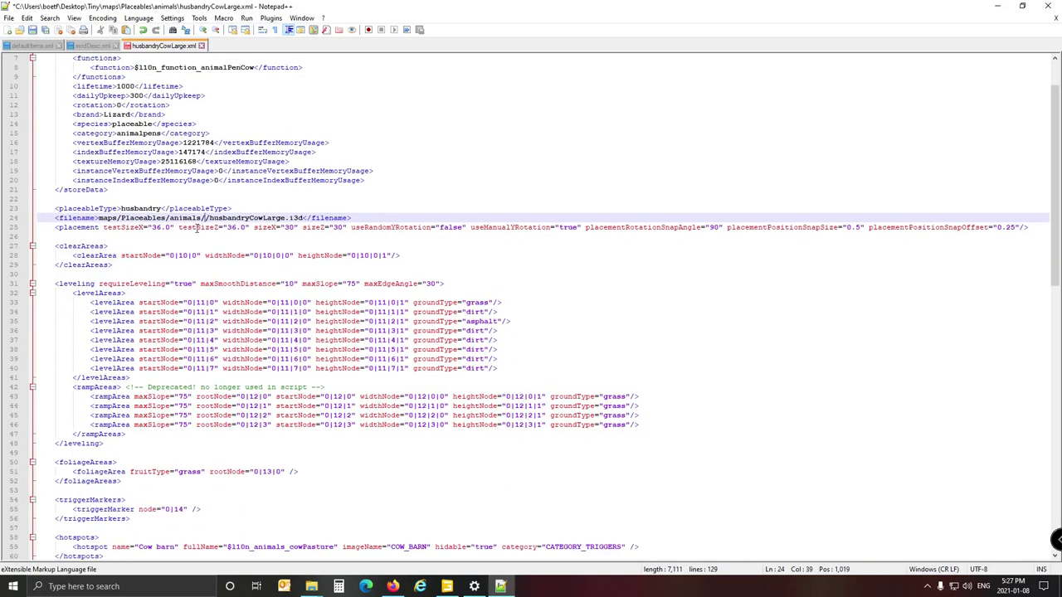
scroll(197, 226, "down", 5)
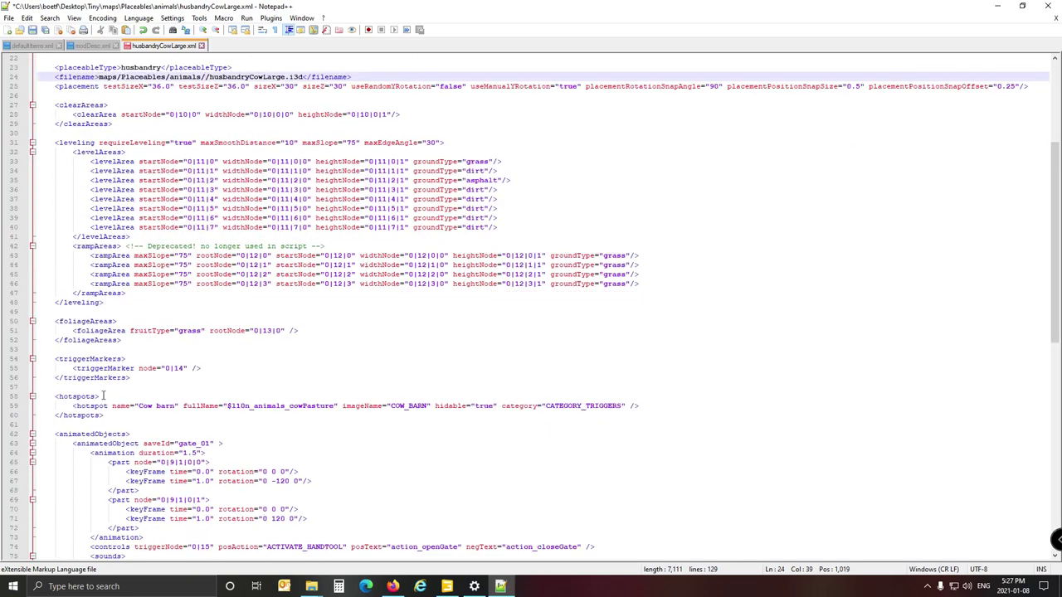
left_click(74, 397)
scroll(152, 396, "down", 2)
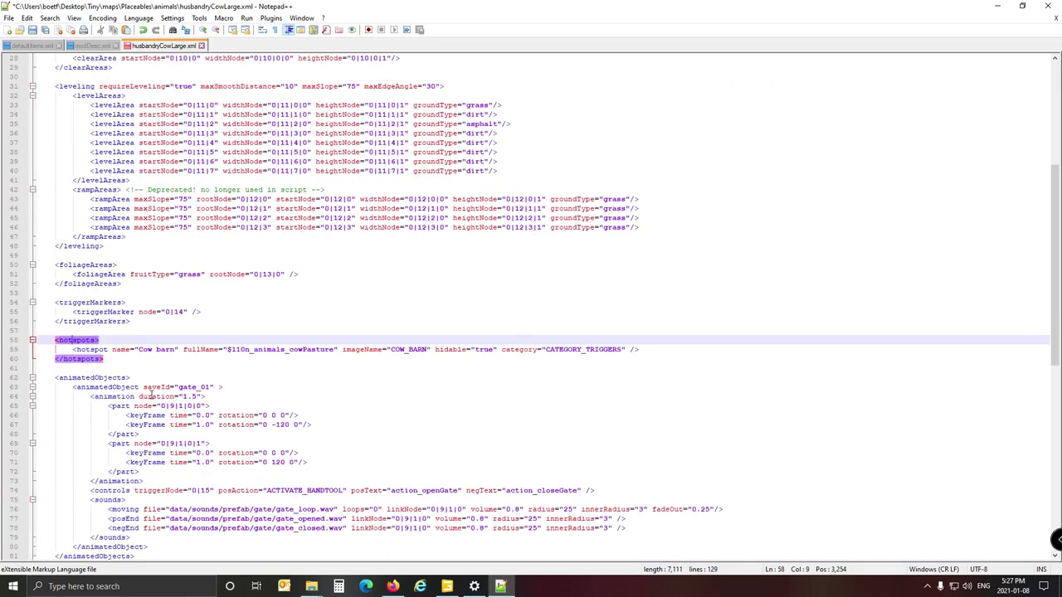
scroll(124, 278, "up", 6)
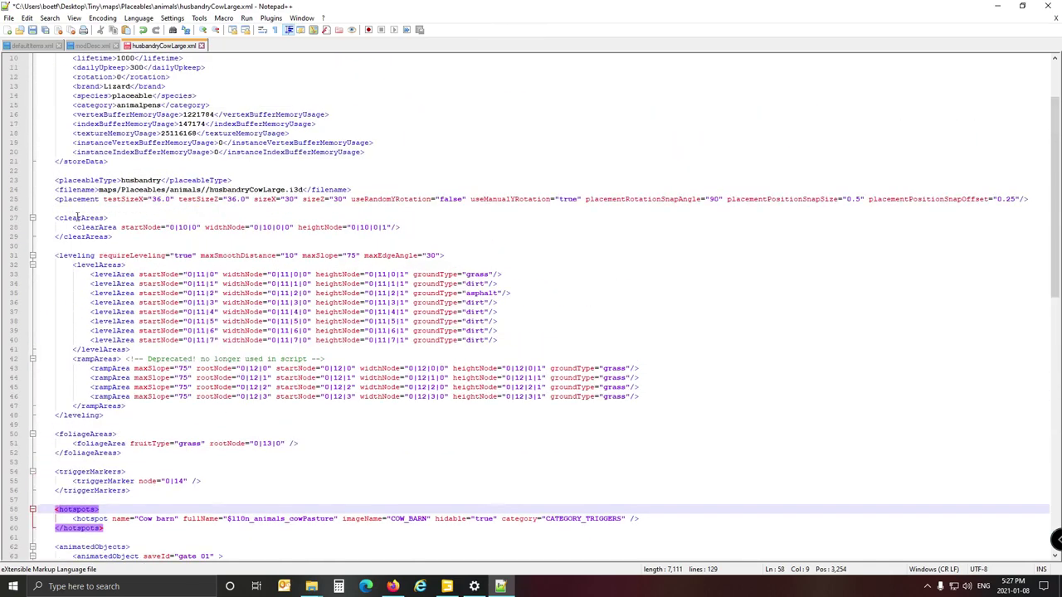
left_click(70, 220)
left_click(84, 258)
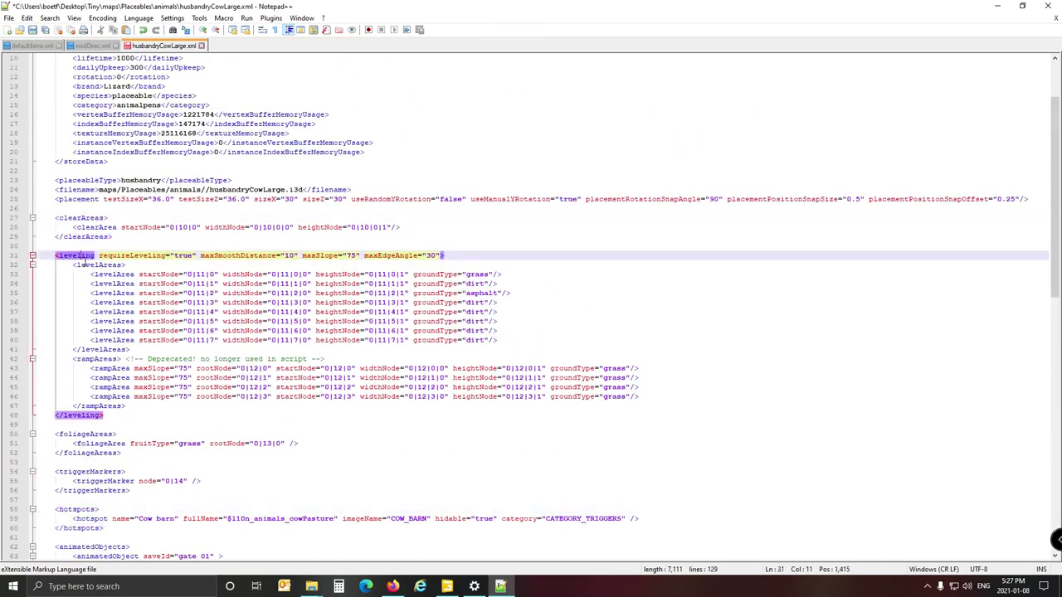
scroll(106, 335, "down", 2)
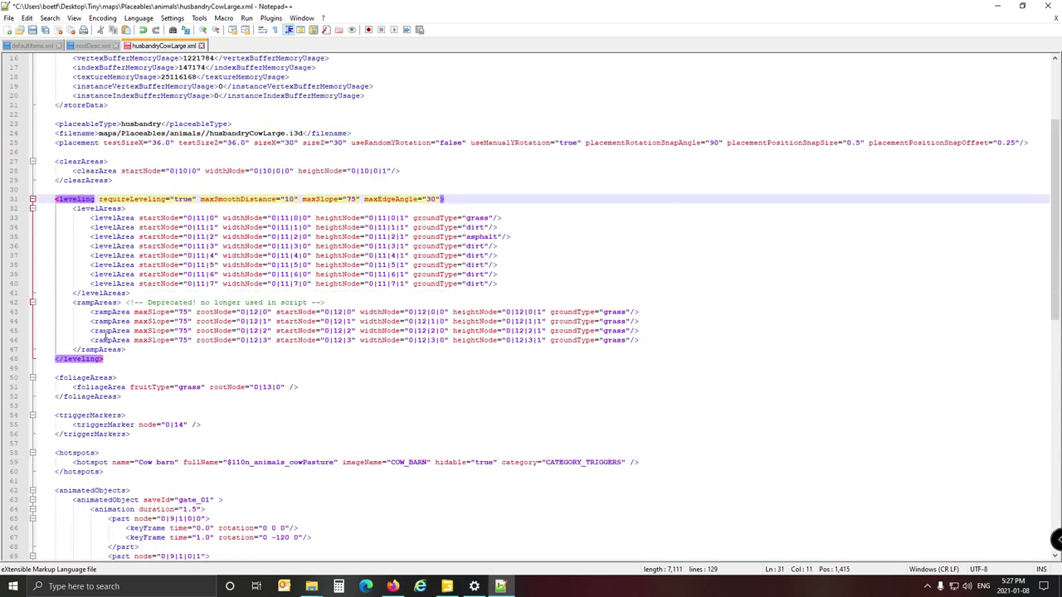
left_click(94, 378)
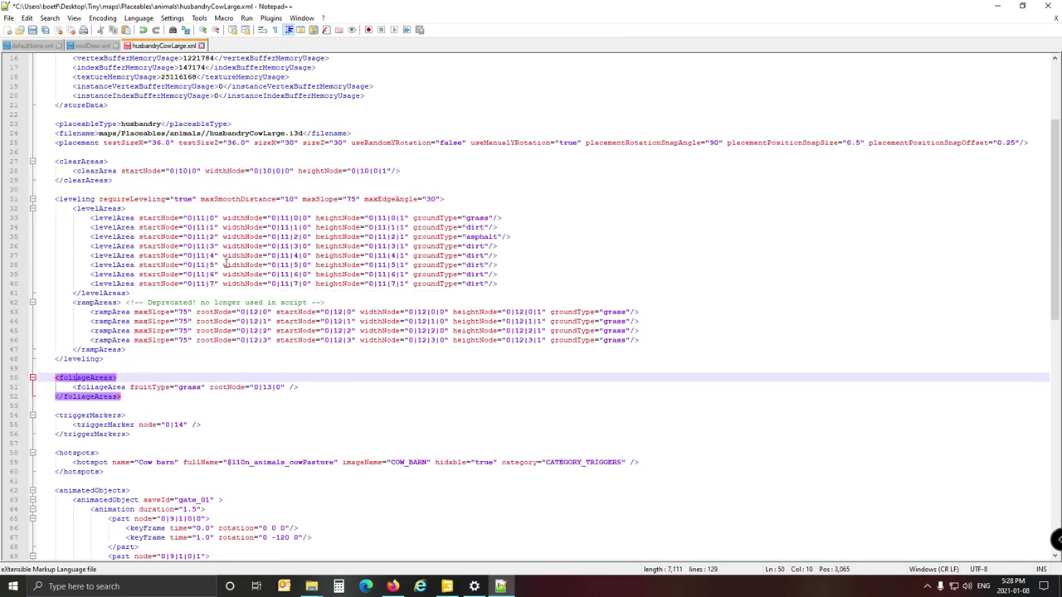
scroll(224, 264, "up", 5)
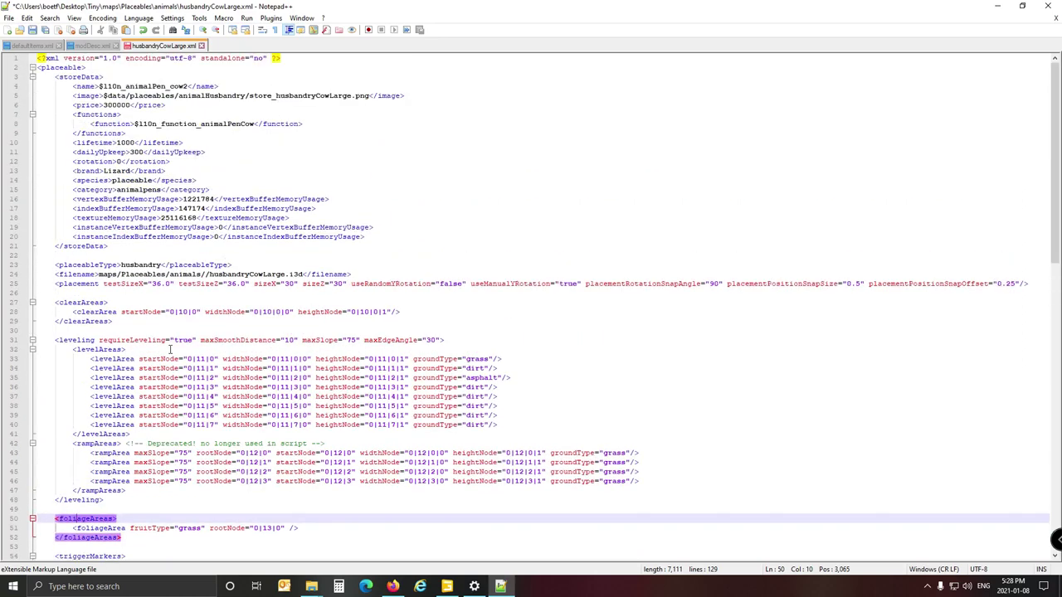
scroll(143, 344, "down", 9)
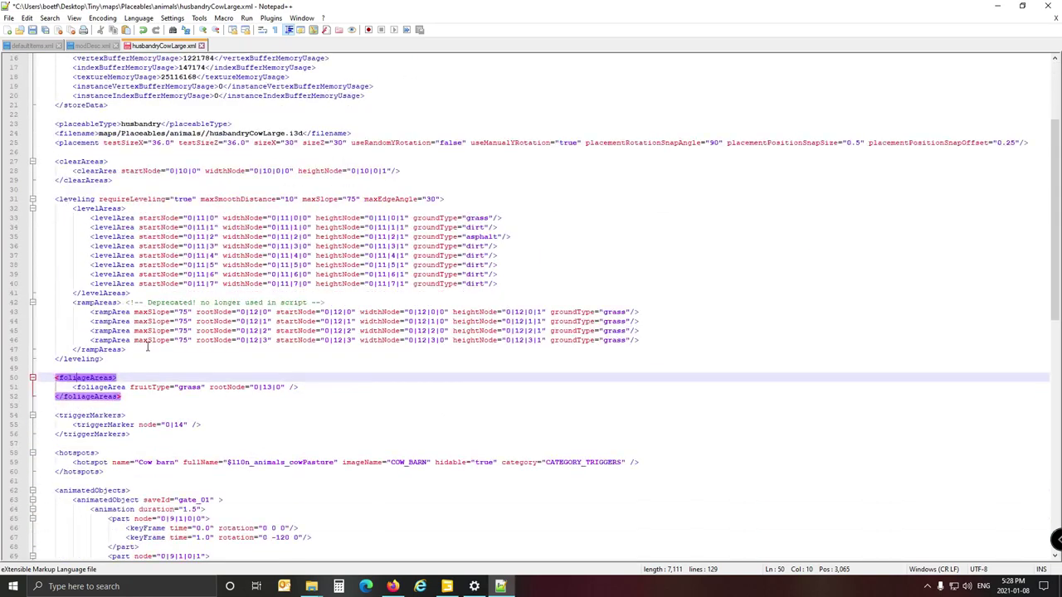
scroll(143, 341, "down", 1)
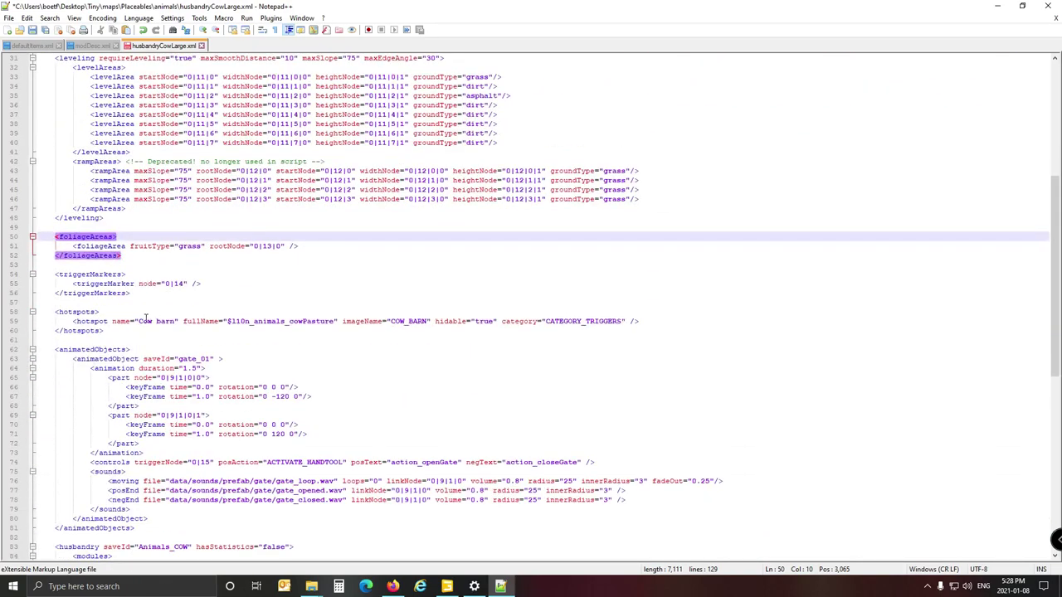
scroll(145, 318, "up", 1)
Examine the husbandry section's animal, food, water, manure, milk and straw modules, and the tipOcclusionUpdateArea line
scroll(145, 319, "down", 11)
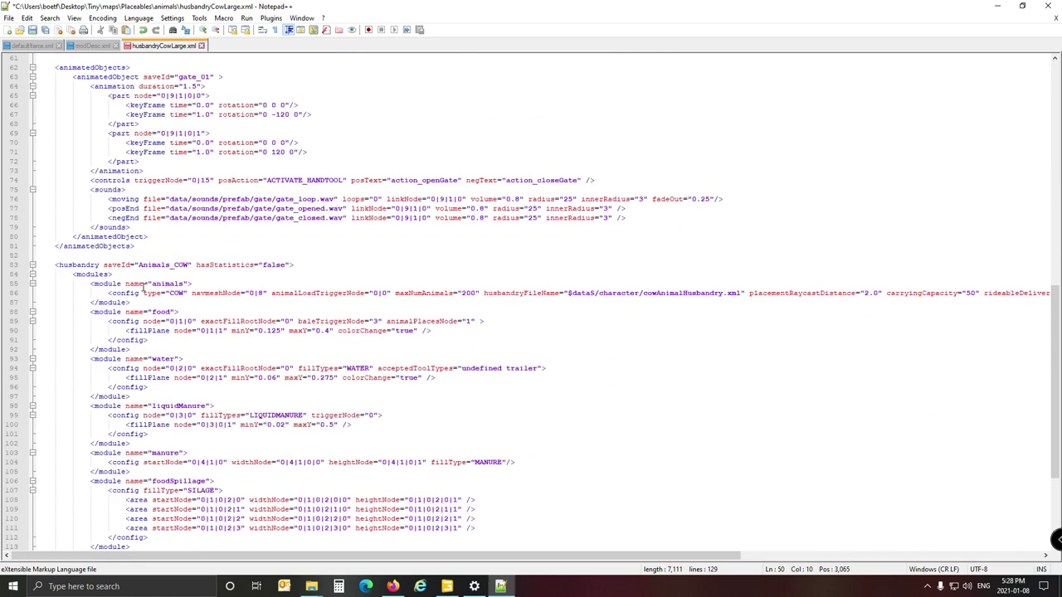
left_click(71, 266)
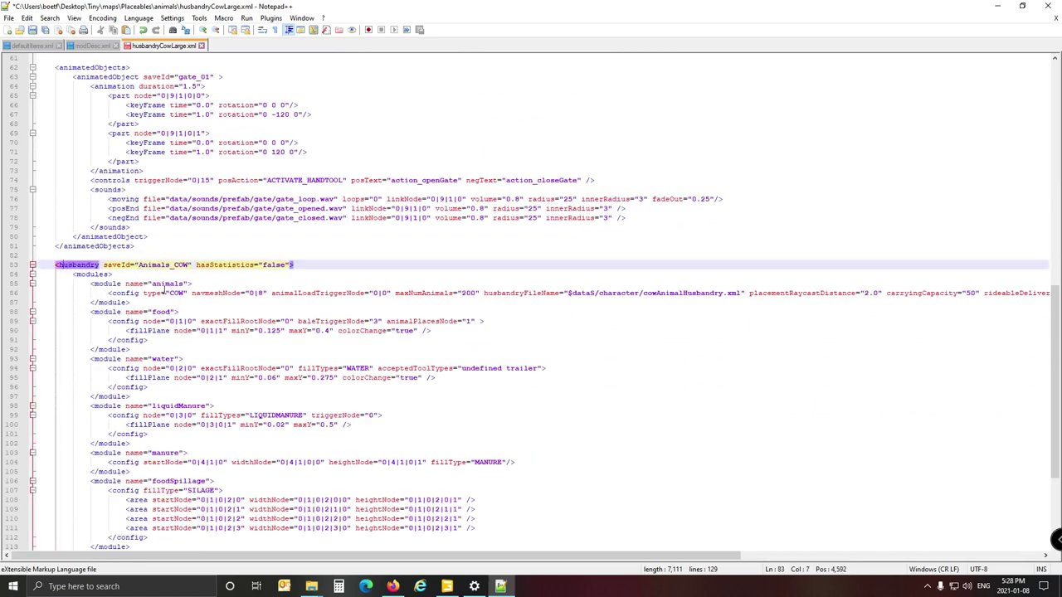
left_click(166, 285)
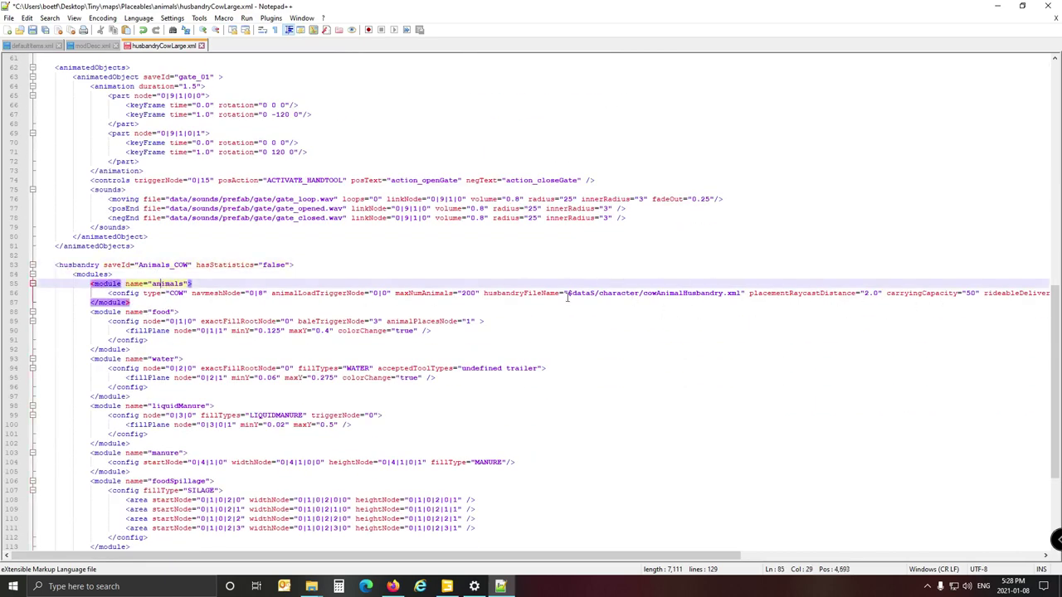
left_click_drag(635, 557, 557, 565)
scroll(225, 365, "down", 3)
scroll(226, 365, "down", 3)
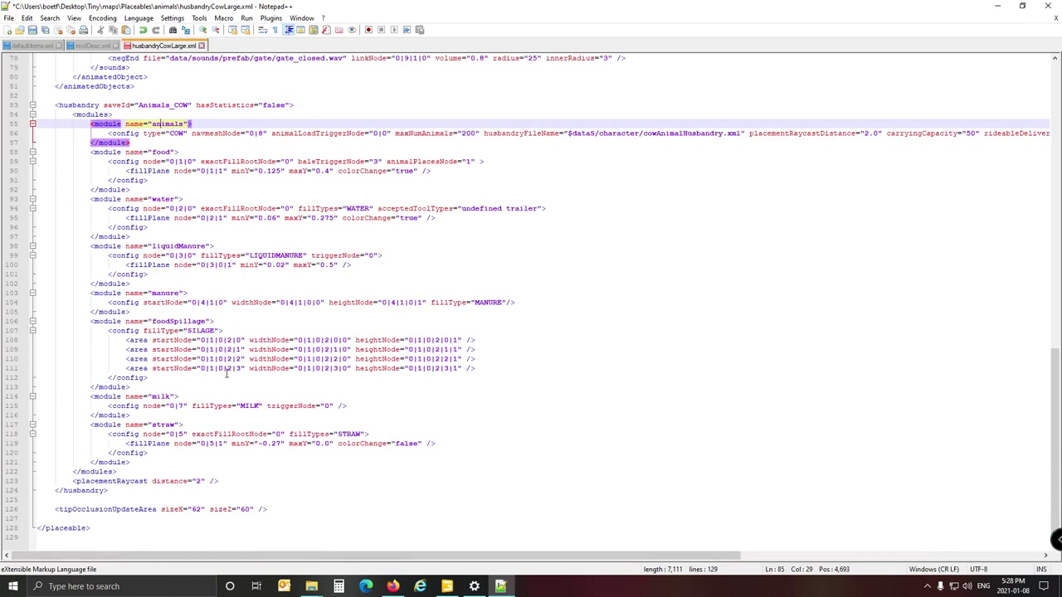
left_click(108, 510)
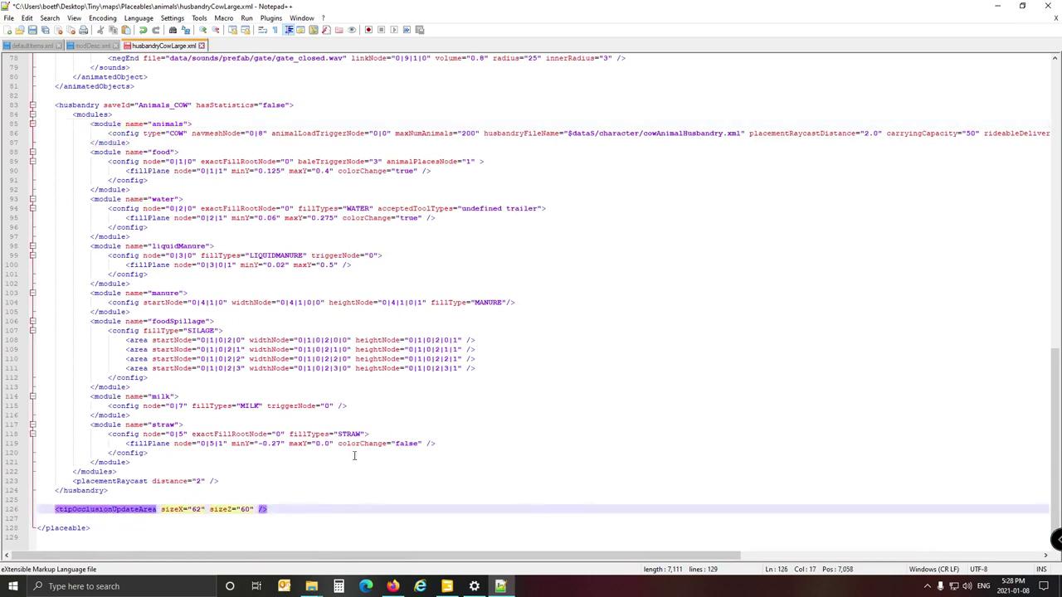
scroll(268, 446, "up", 1)
scroll(268, 446, "up", 3)
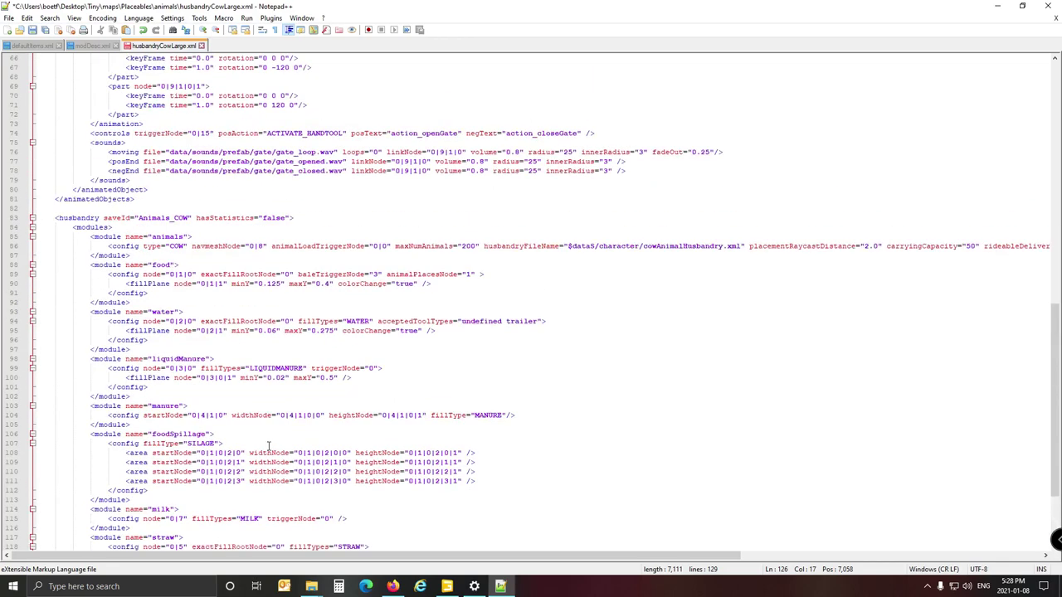
scroll(268, 447, "up", 4)
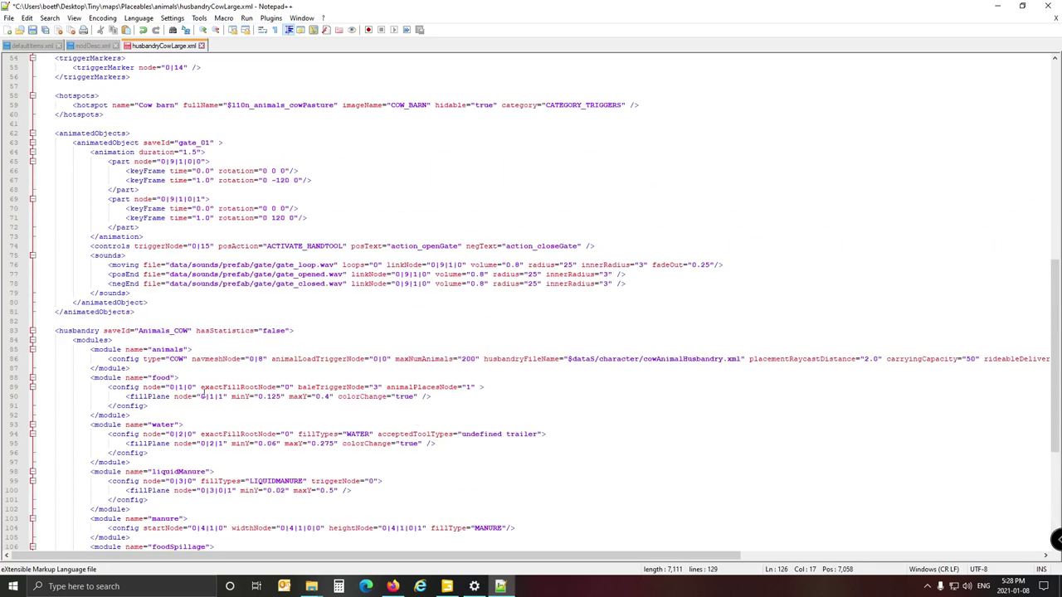
scroll(177, 396, "up", 2)
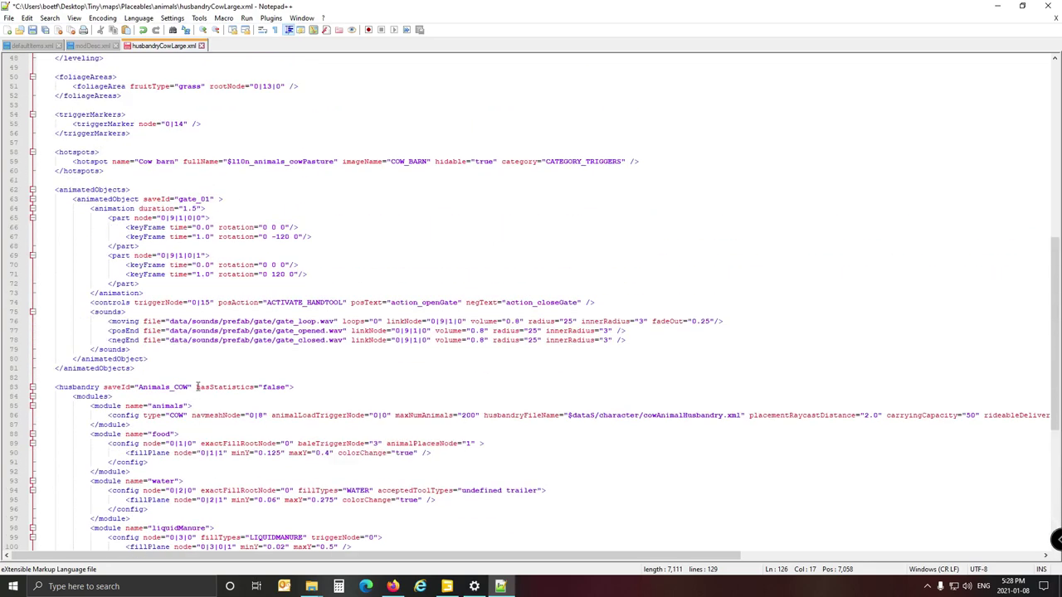
In the config line of the husbandry's animals module, set maxNumAnimals to 500
left_click(893, 417)
left_click_drag(484, 563, 592, 563)
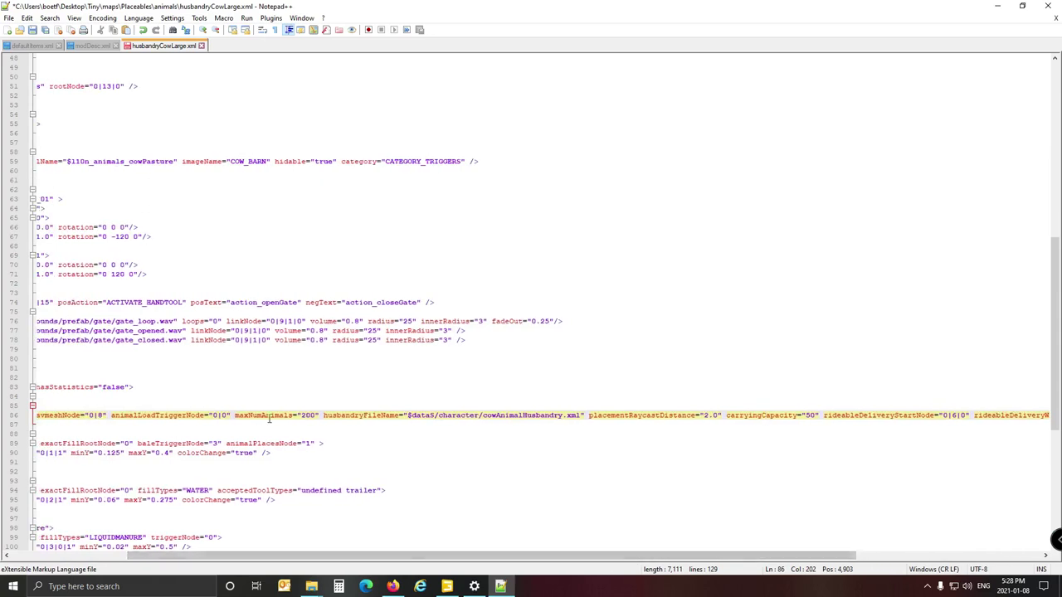
left_click(315, 417)
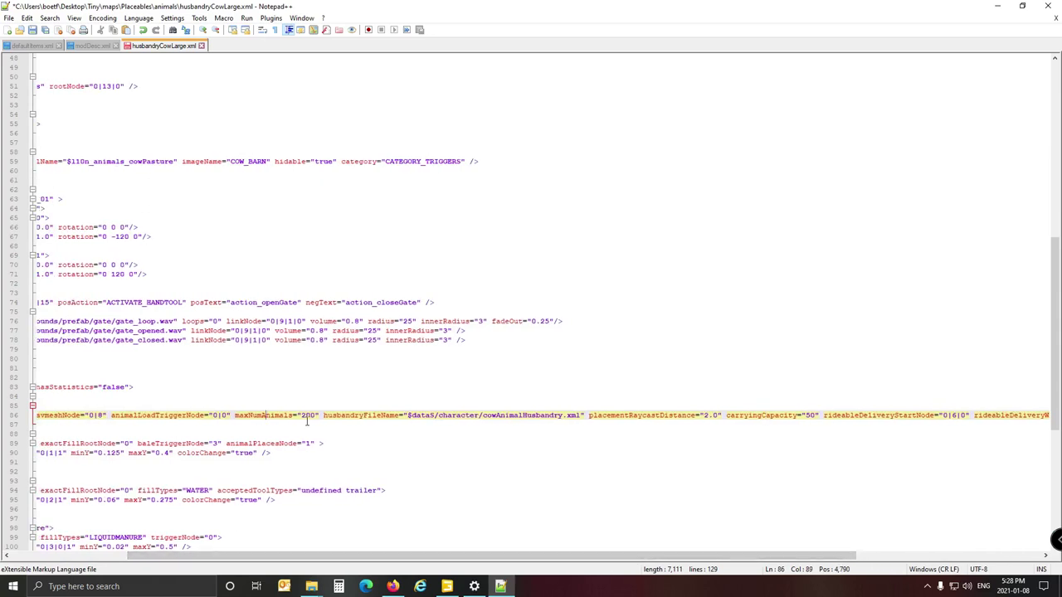
left_click(307, 419)
key("shift+Right")
type("5")
left_click(768, 419)
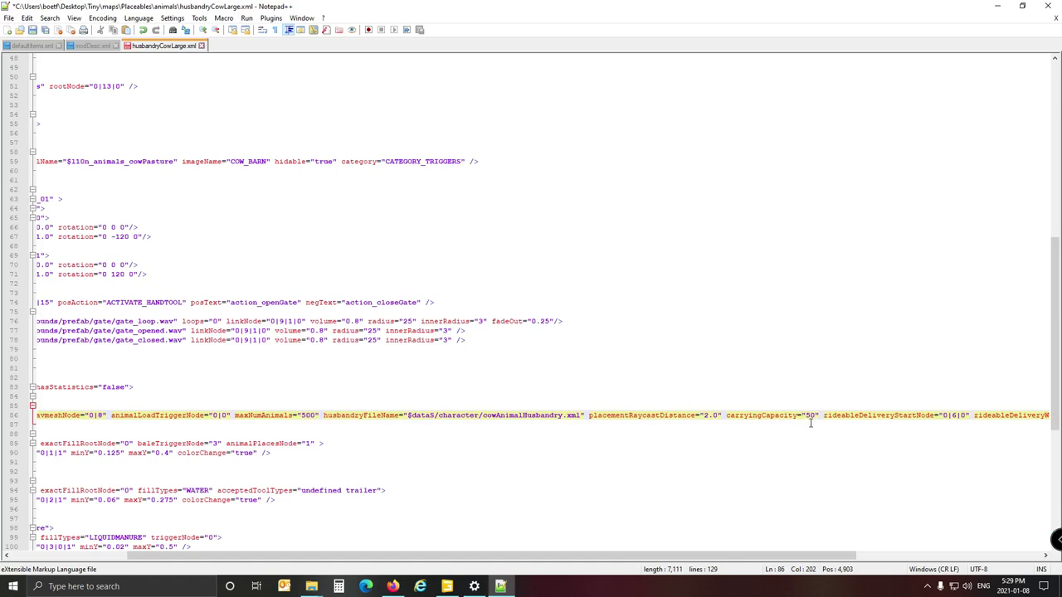
left_click(265, 415)
scroll(241, 434, "up", 1)
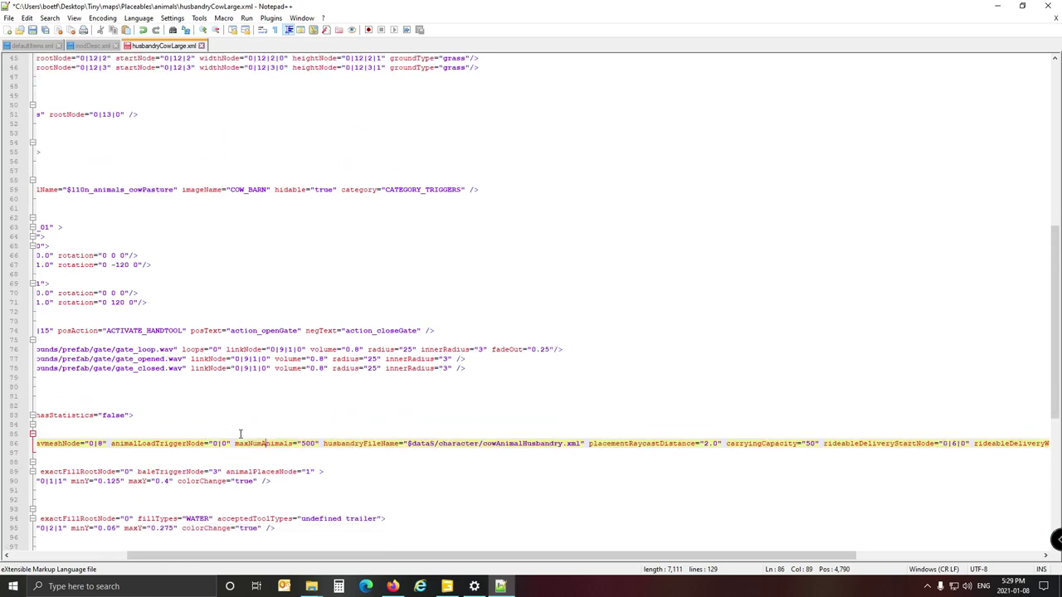
Save the husbandryCowLarge.xml changes, close it along with modDesc.xml and defaultItems.xml, and exit the text editor
scroll(241, 434, "down", 1)
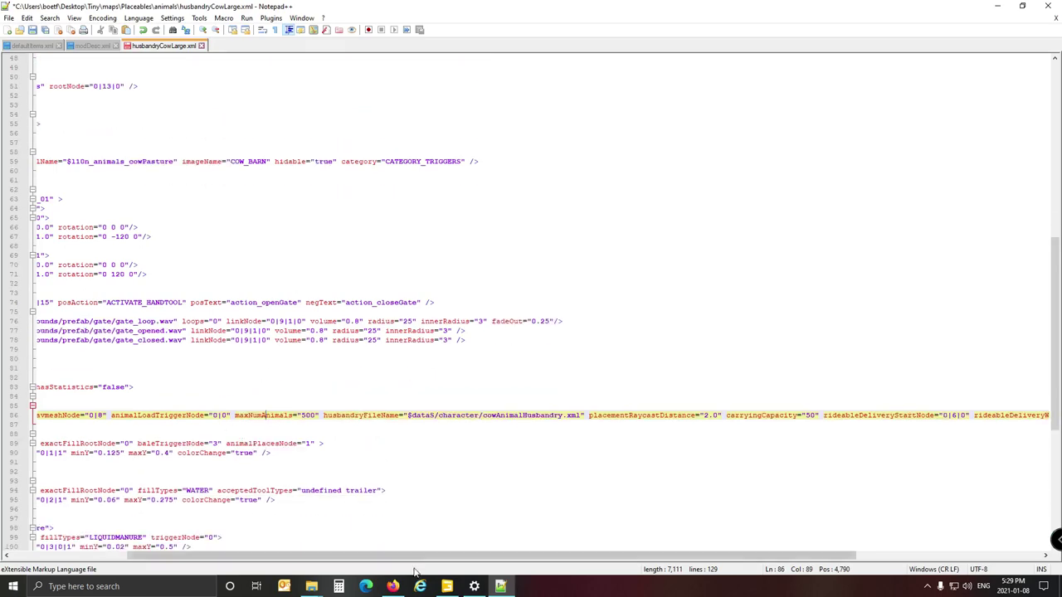
left_click_drag(416, 558, 309, 558)
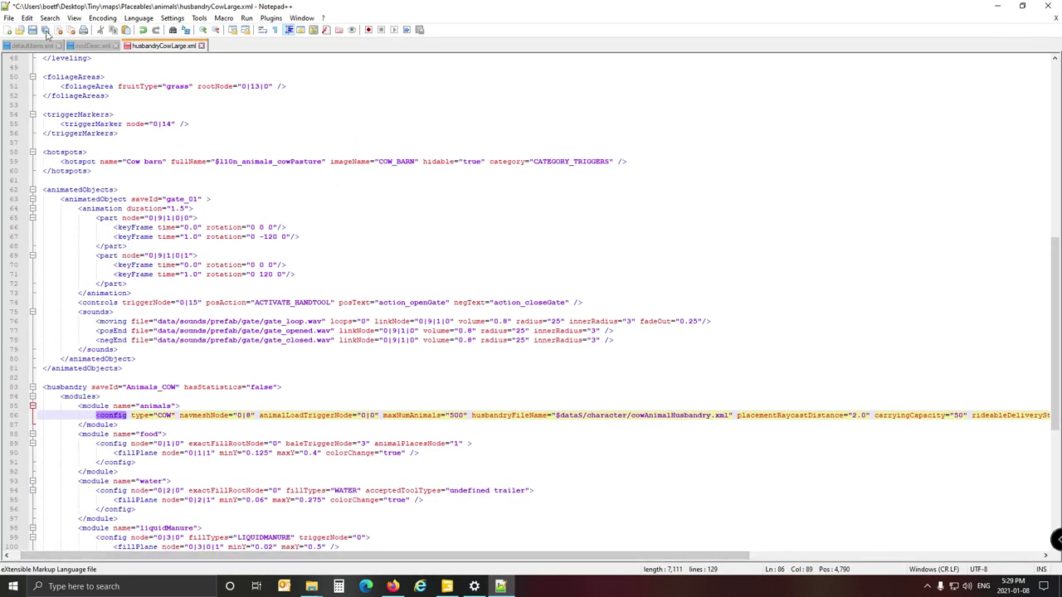
left_click(201, 45)
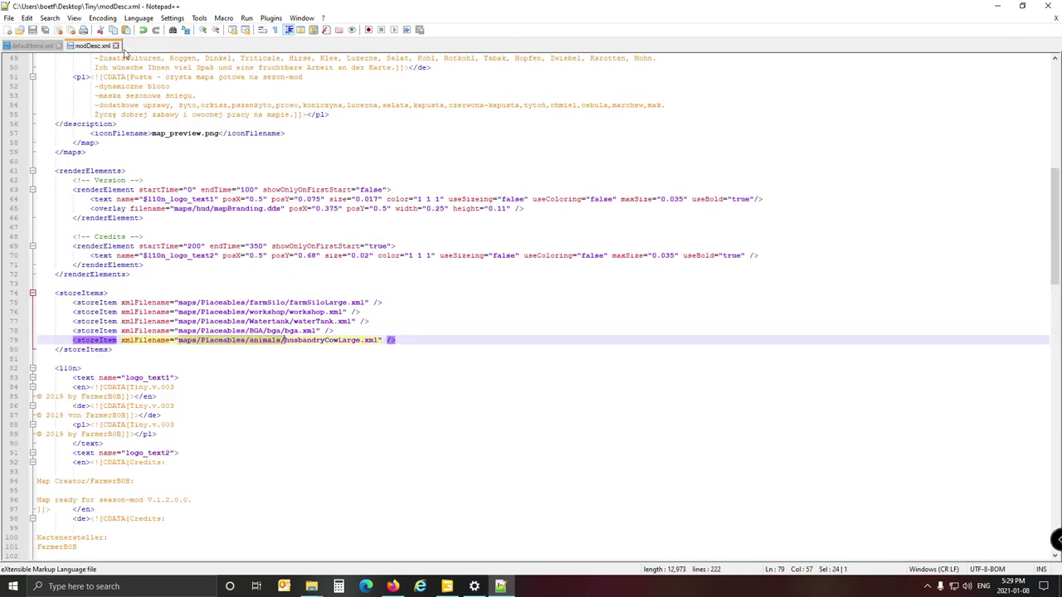
left_click(118, 45)
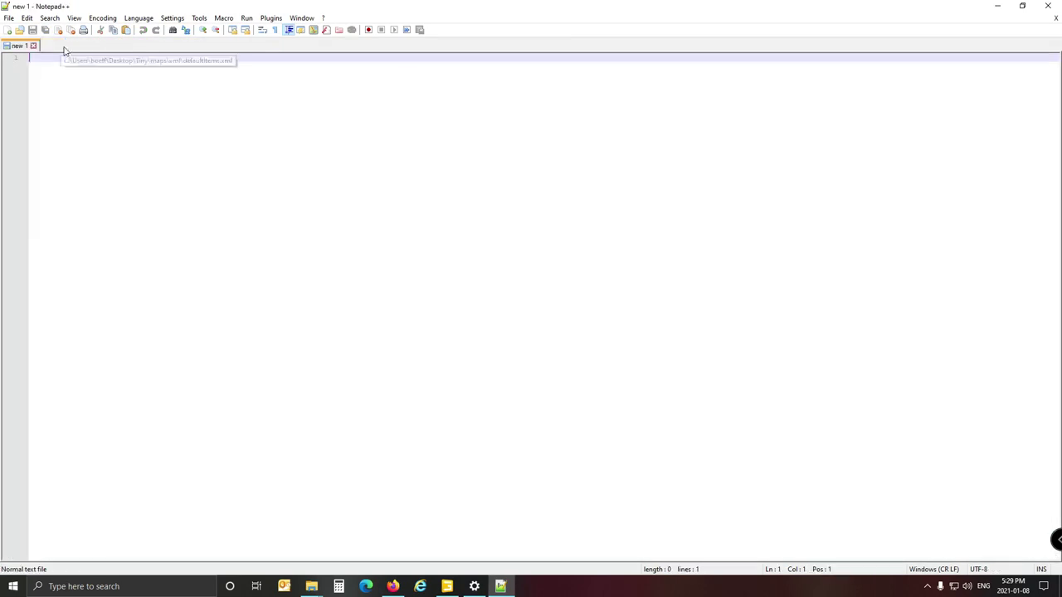
left_click(59, 46)
left_click(1051, 6)
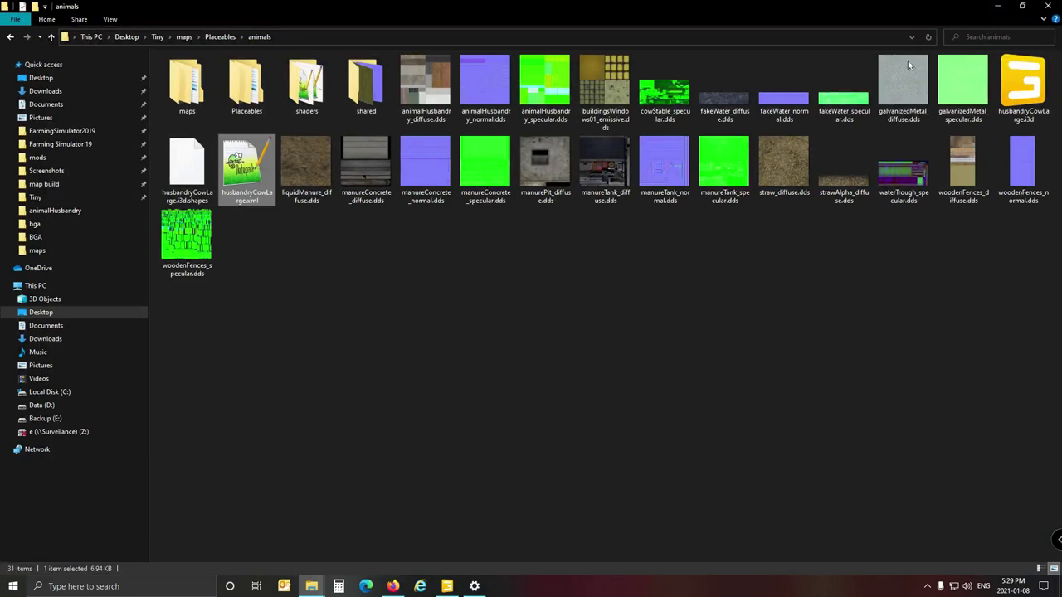
Switch to GIANTS Editor and inspect the large cow husbandry's barn, pasture borders, entrance and fence pieces
left_click(447, 587)
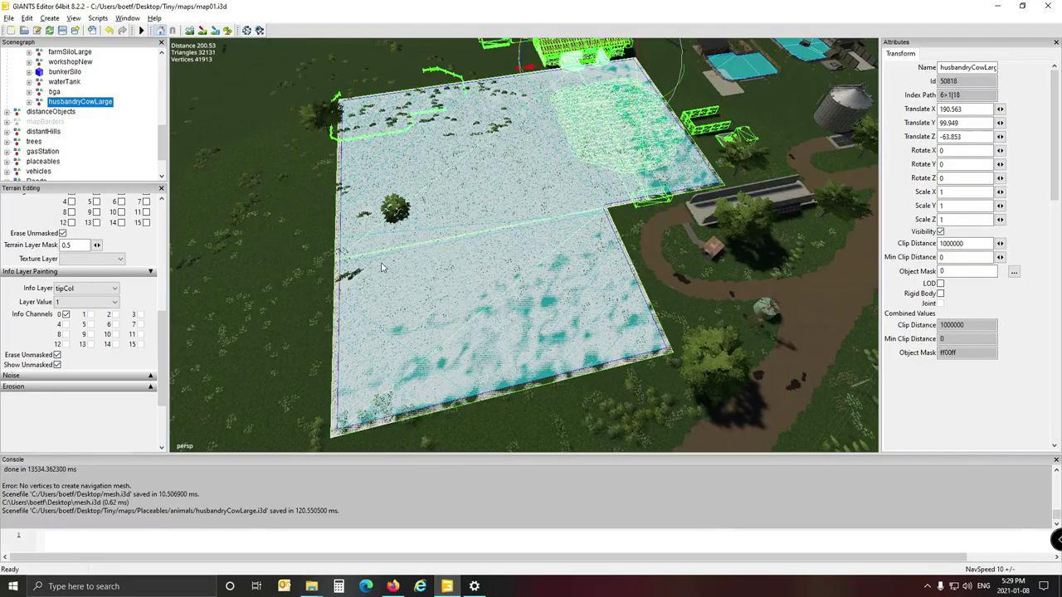
middle_click_drag(193, 182, 283, 142)
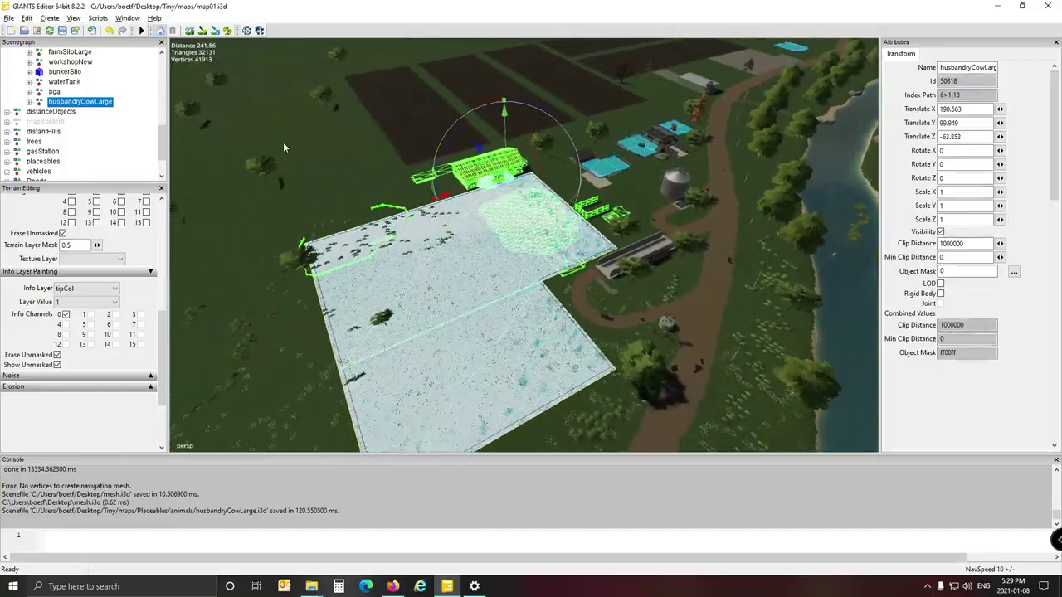
left_click_drag(283, 147, 262, 95, "alt")
scroll(276, 149, "up", 3)
scroll(353, 151, "up", 5)
scroll(261, 94, "up", 4)
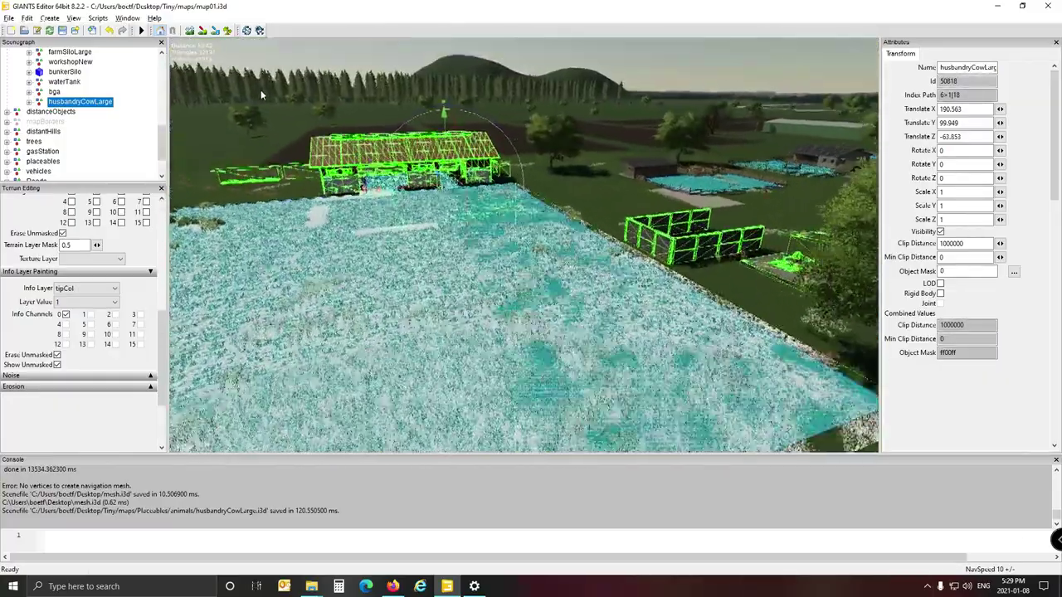
middle_click_drag(260, 89, 318, 234)
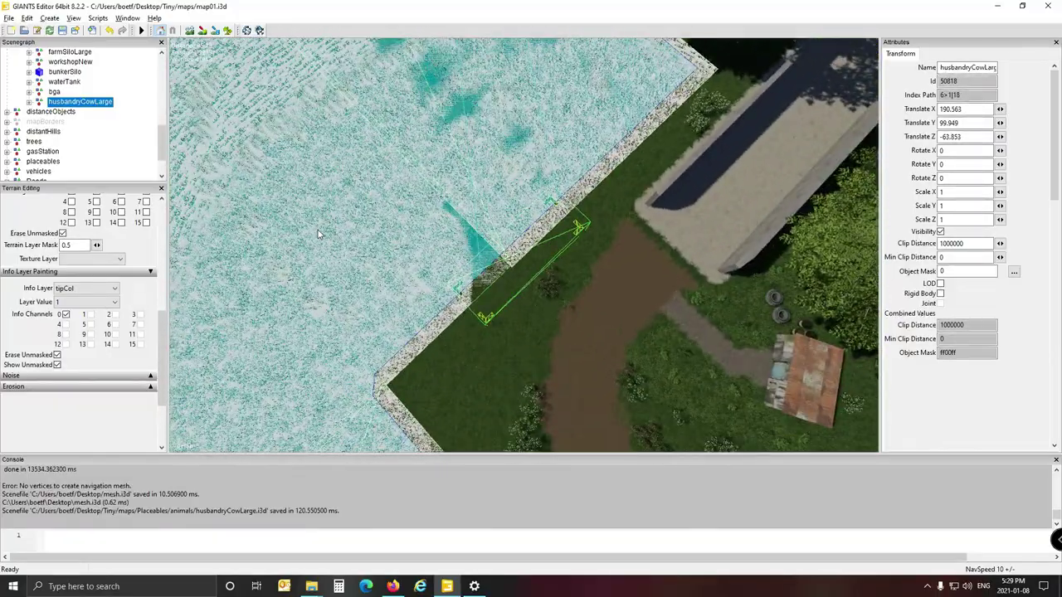
left_click_drag(318, 234, 312, 235, "alt")
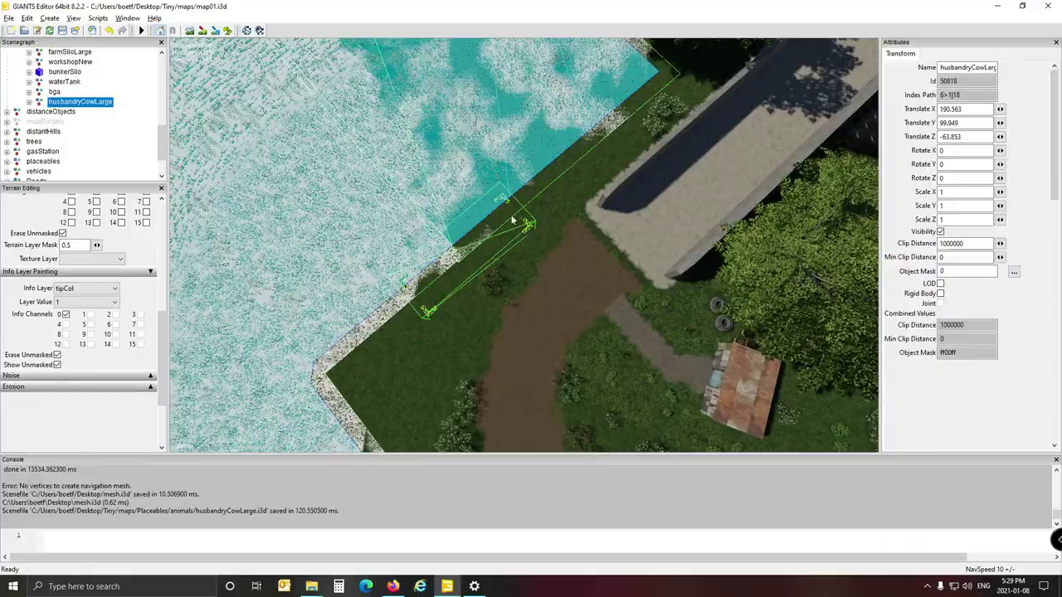
middle_click_drag(528, 267, 354, 166)
left_click_drag(355, 166, 400, 247, "alt")
scroll(341, 110, "up", 4)
scroll(378, 250, "up", 3)
scroll(378, 250, "down", 5)
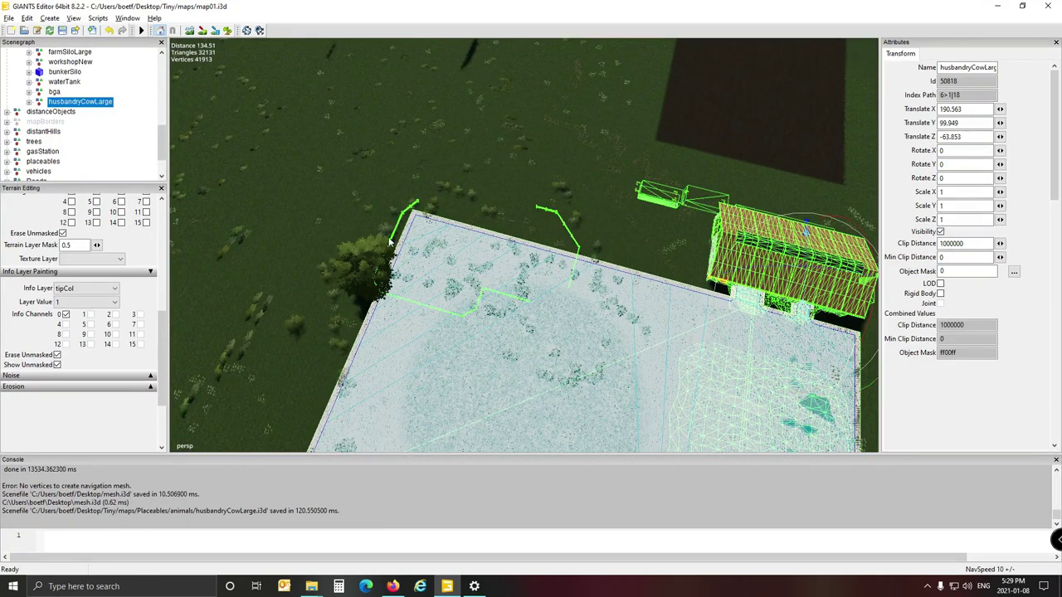
Examine the child nodes of husbandryCowLarge in the scene hierarchy, collapsing its strawTrigger and visuals groups
left_click(29, 102)
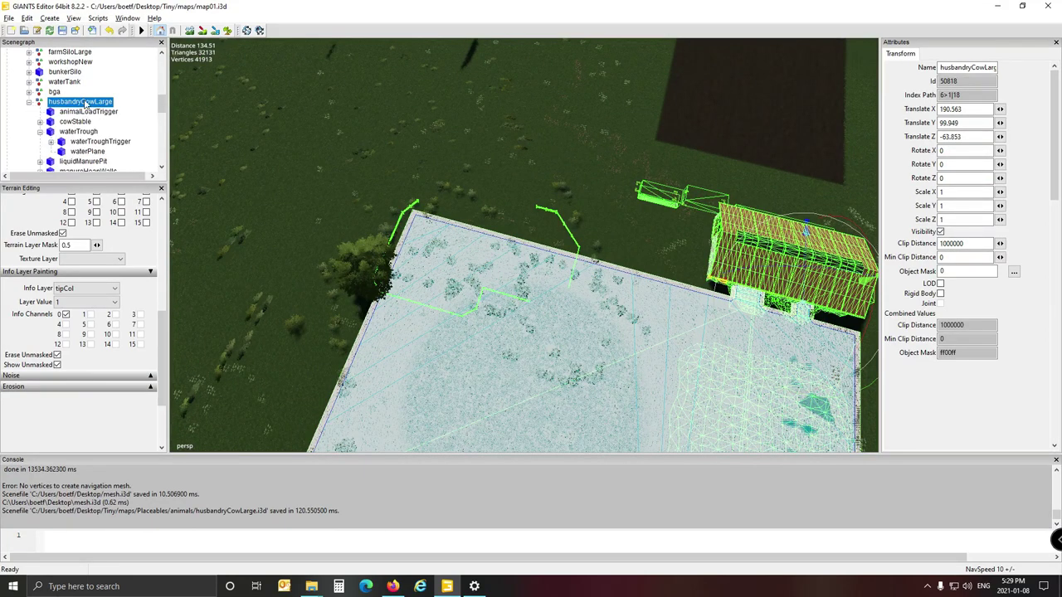
scroll(98, 110, "down", 2)
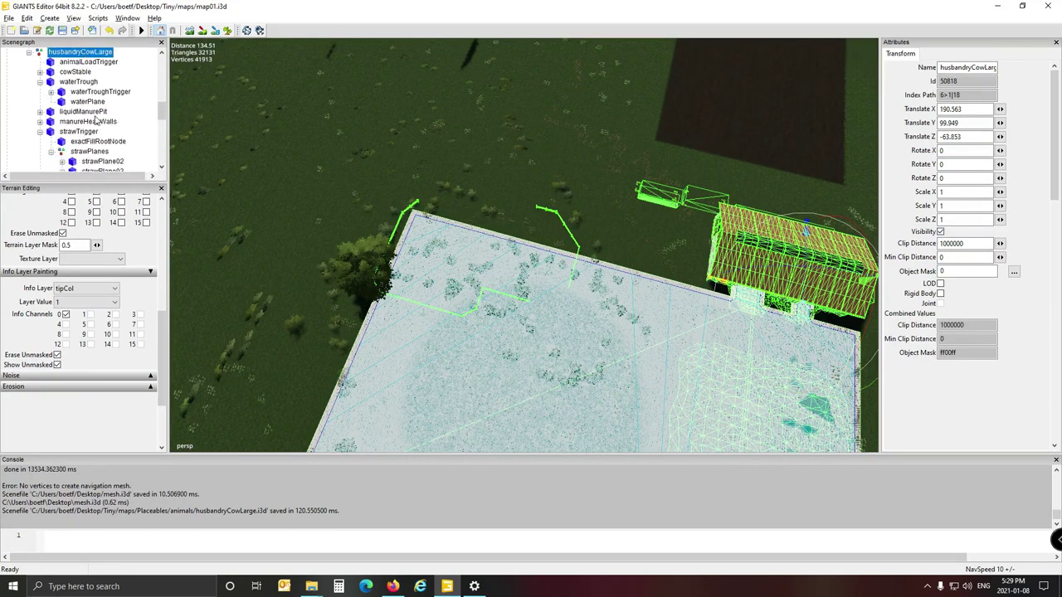
scroll(89, 94, "down", 1)
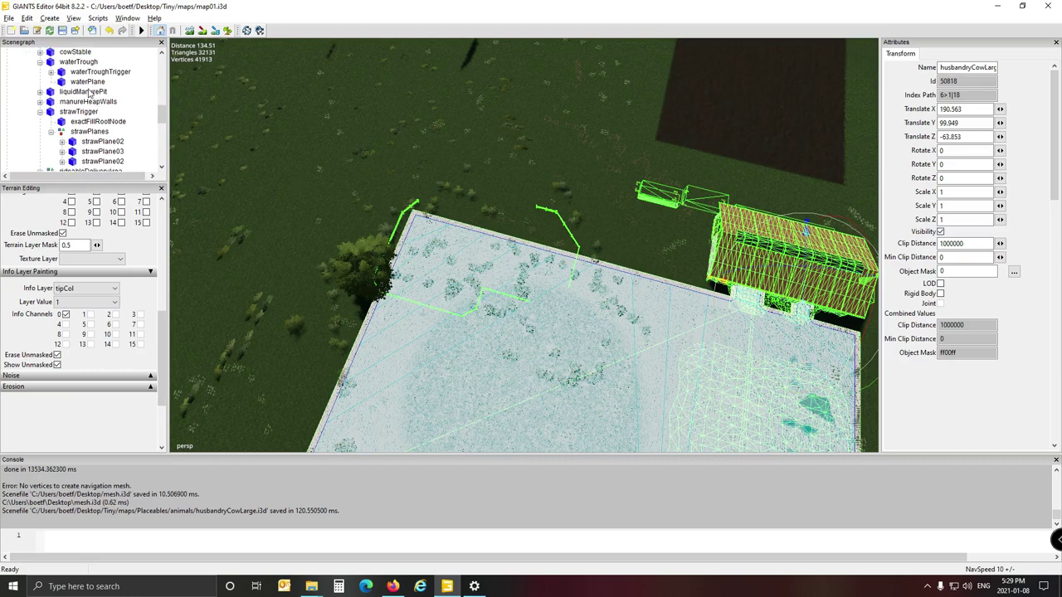
left_click(40, 112)
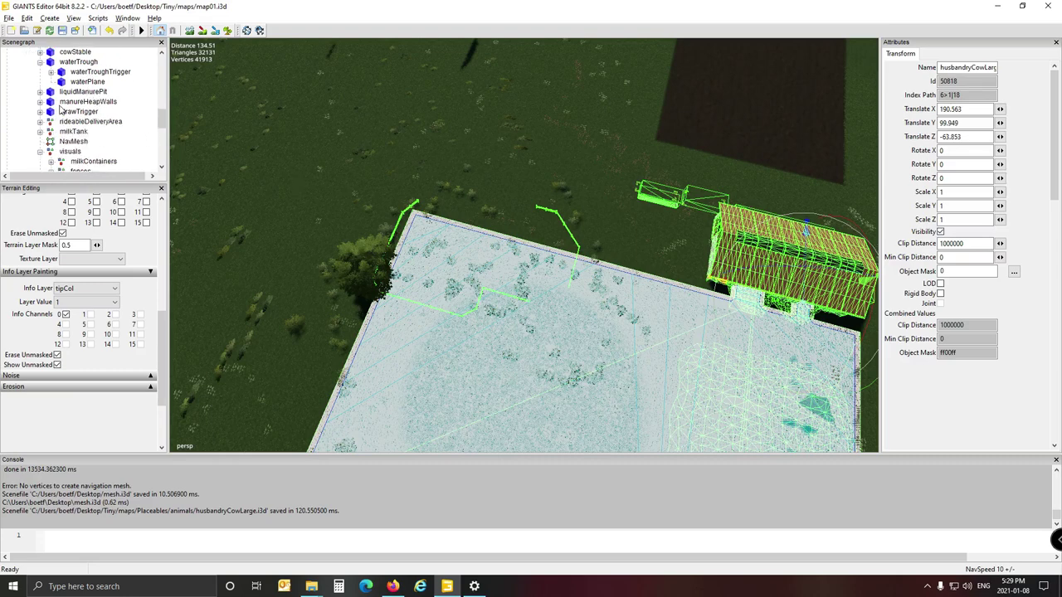
scroll(60, 99, "up", 2)
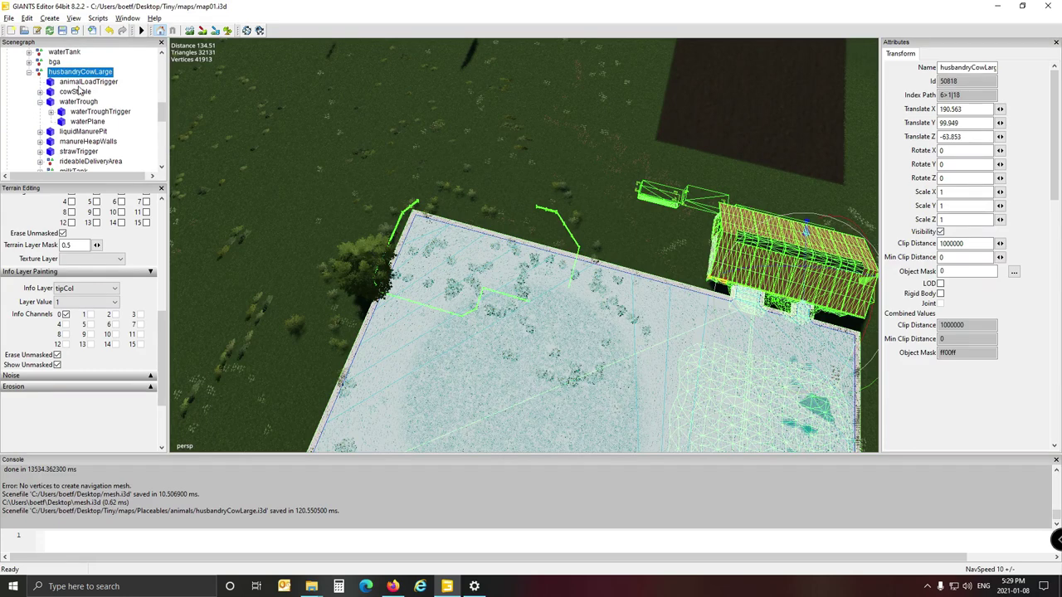
scroll(81, 130, "down", 3)
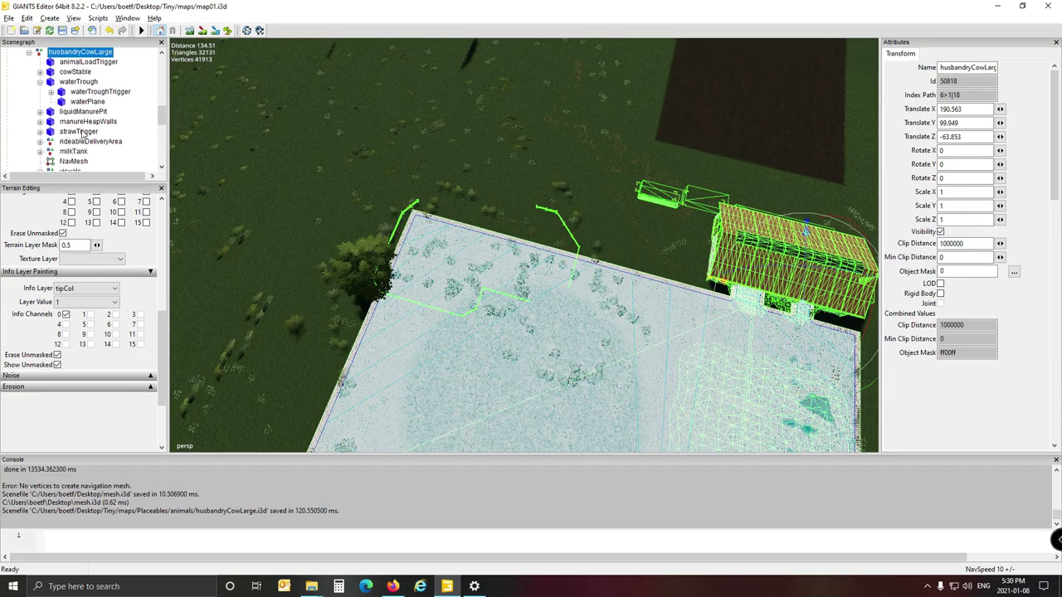
left_click(40, 132)
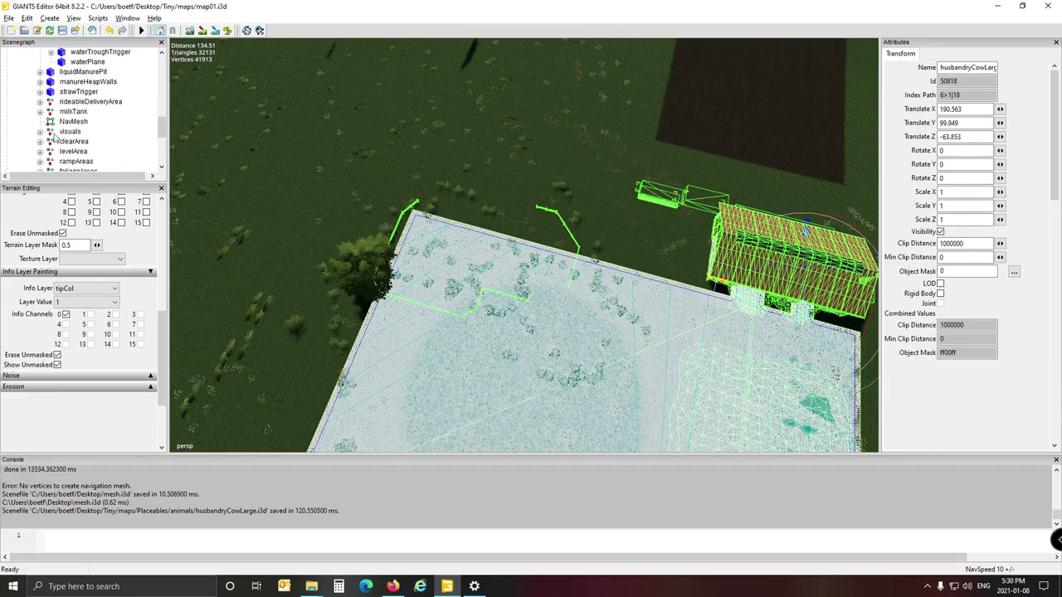
scroll(73, 129, "down", 3)
scroll(76, 116, "down", 1)
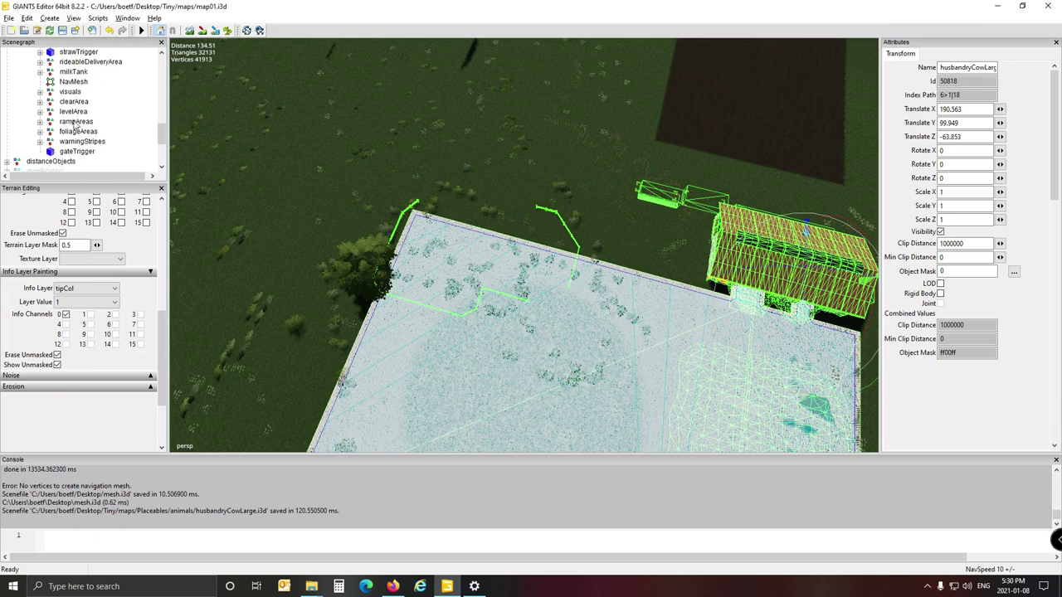
Move the fences group under visuals out of the pasture along the Z axis to 32.005
left_click(71, 91)
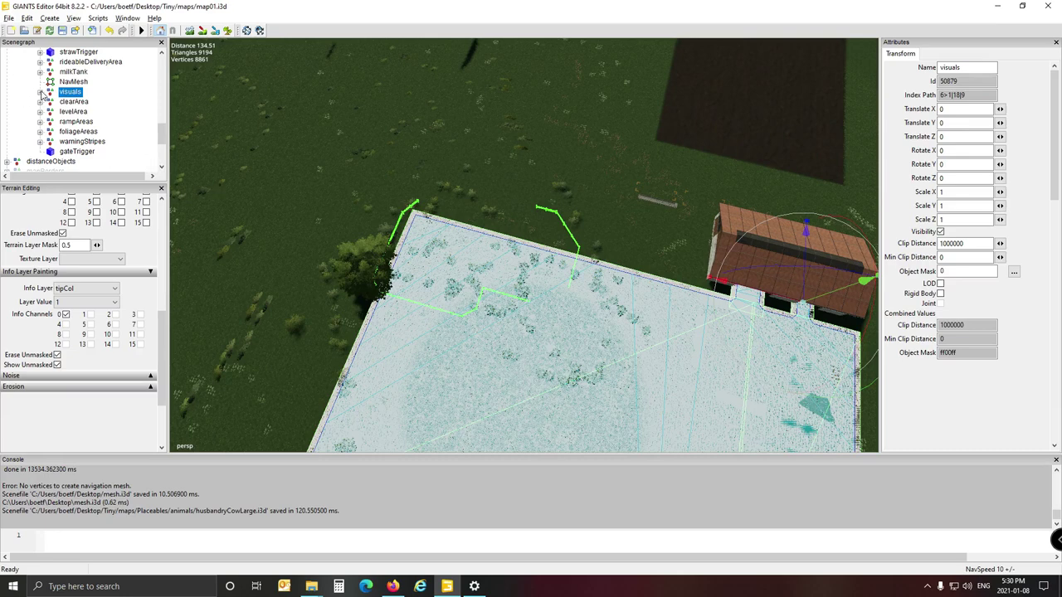
left_click(40, 92)
left_click(81, 112)
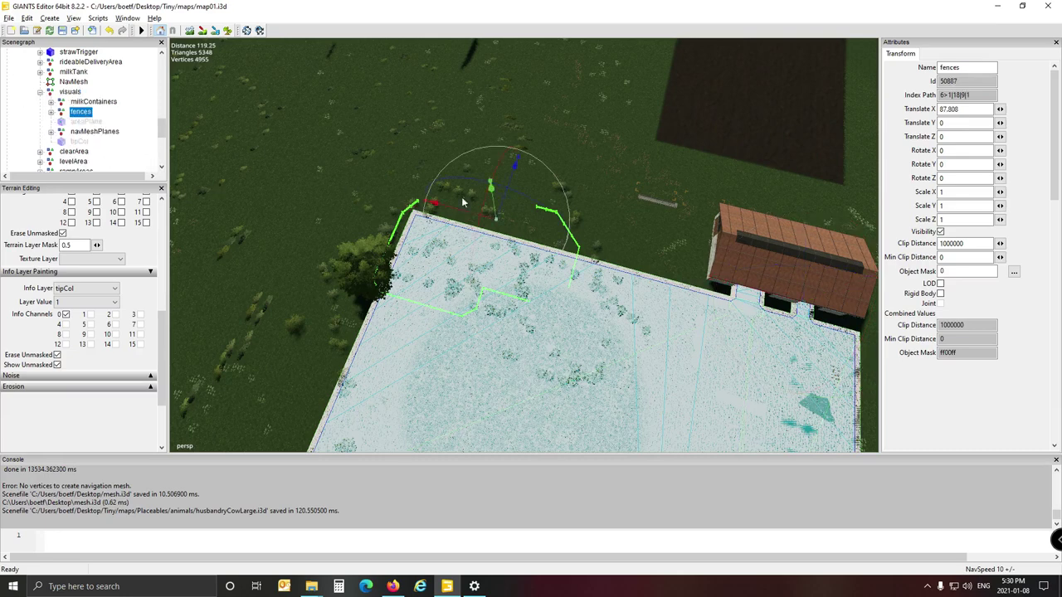
left_click_drag(512, 179, 564, 52)
left_click_drag(566, 64, 565, 65)
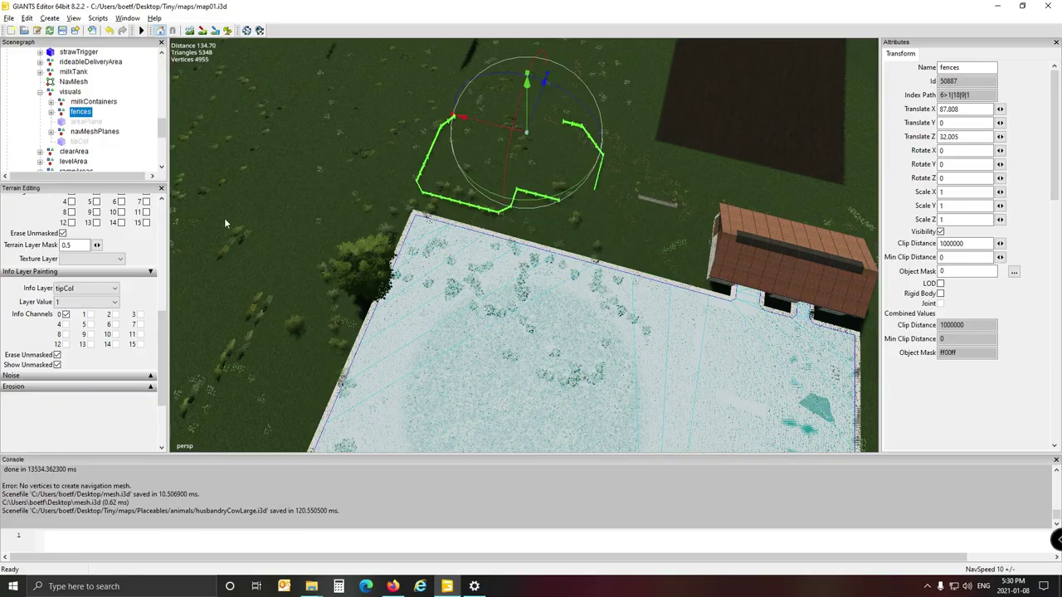
Relocate the maple_stage5 tree from inside the pasture to the grass beyond its border, at about X 307, Z -123
key("d")
right_click_drag(258, 213, 588, 244)
left_click(475, 226)
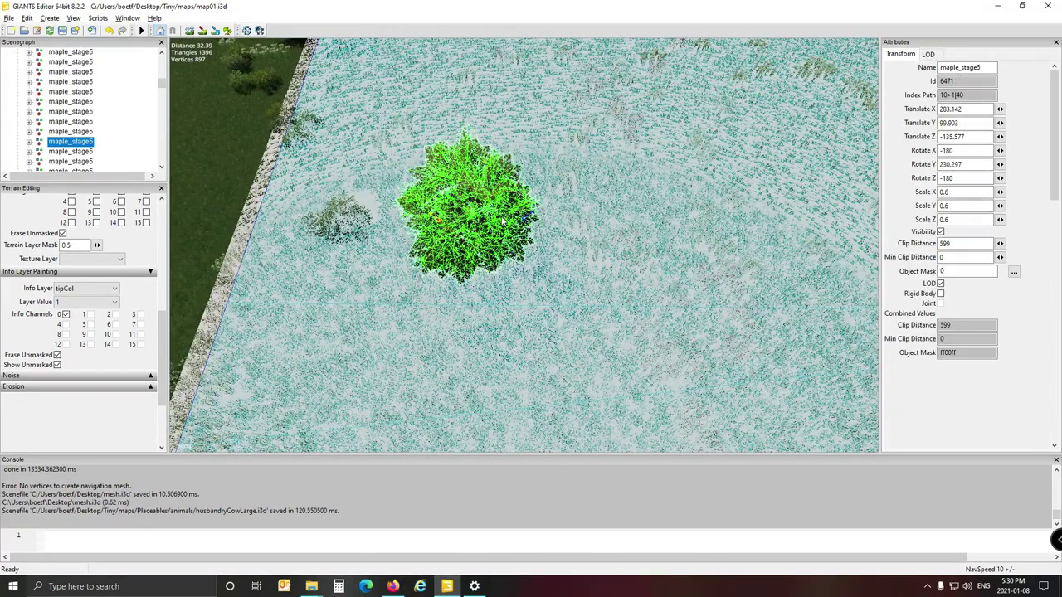
key("ctrl+b")
left_click(220, 161)
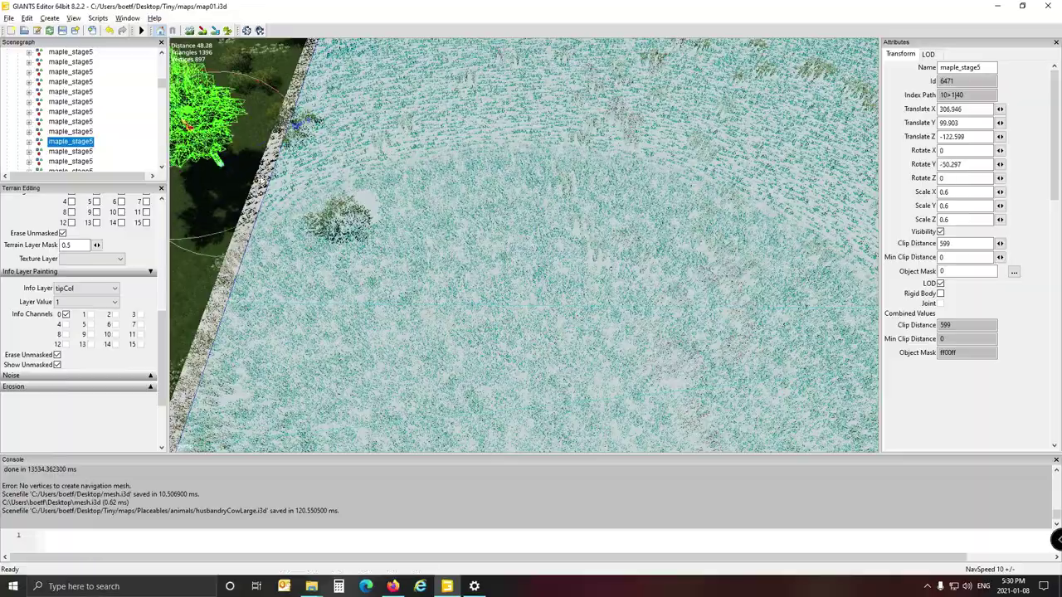
Collapse all expanded groups in the scene hierarchy
right_click_drag(407, 236, 430, 219)
scroll(365, 194, "down", 4)
scroll(430, 219, "up", 1)
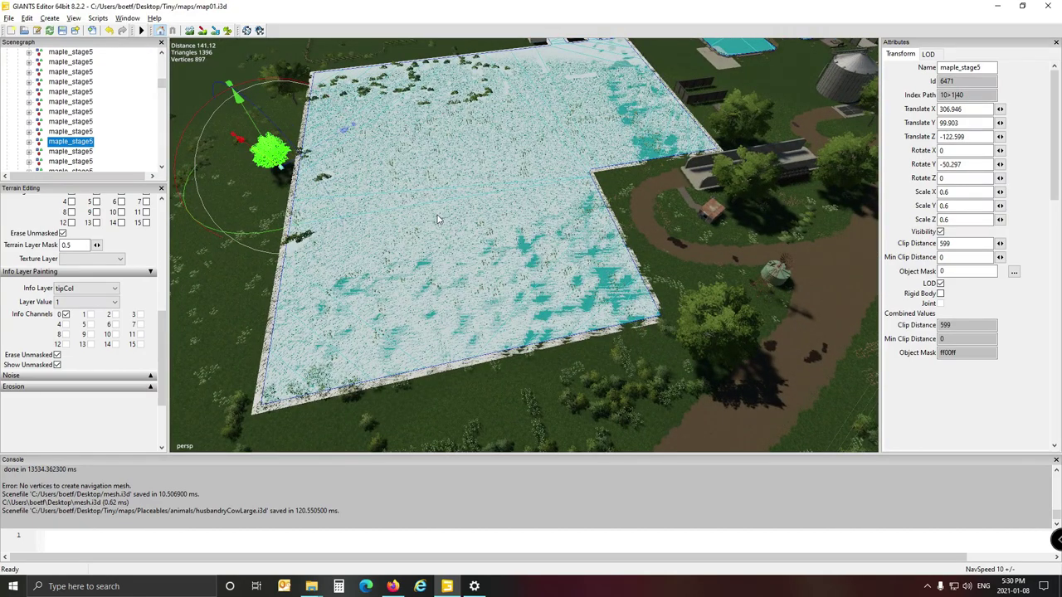
right_click(141, 86)
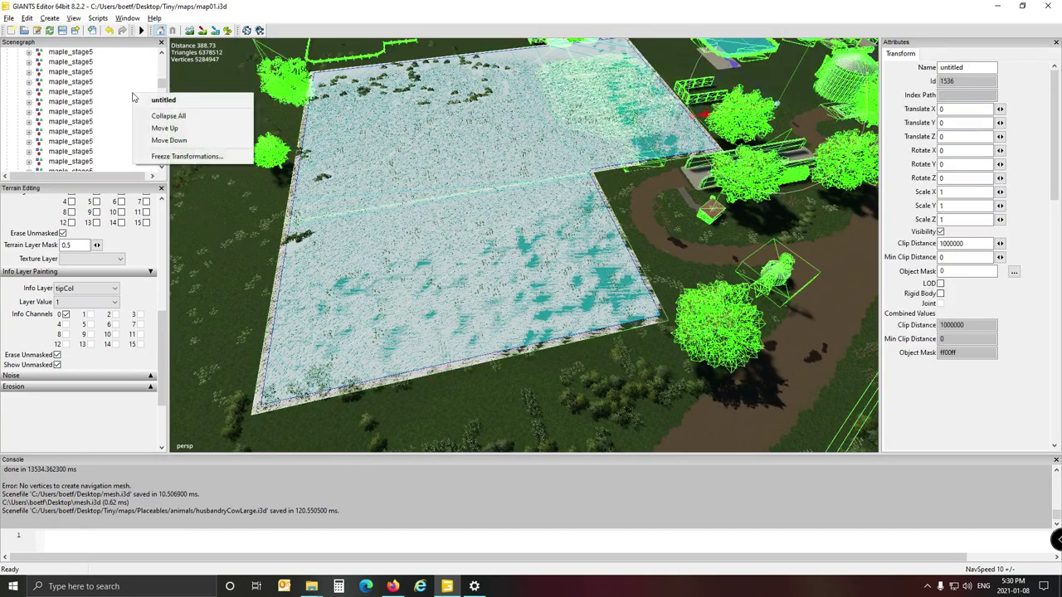
left_click(182, 117)
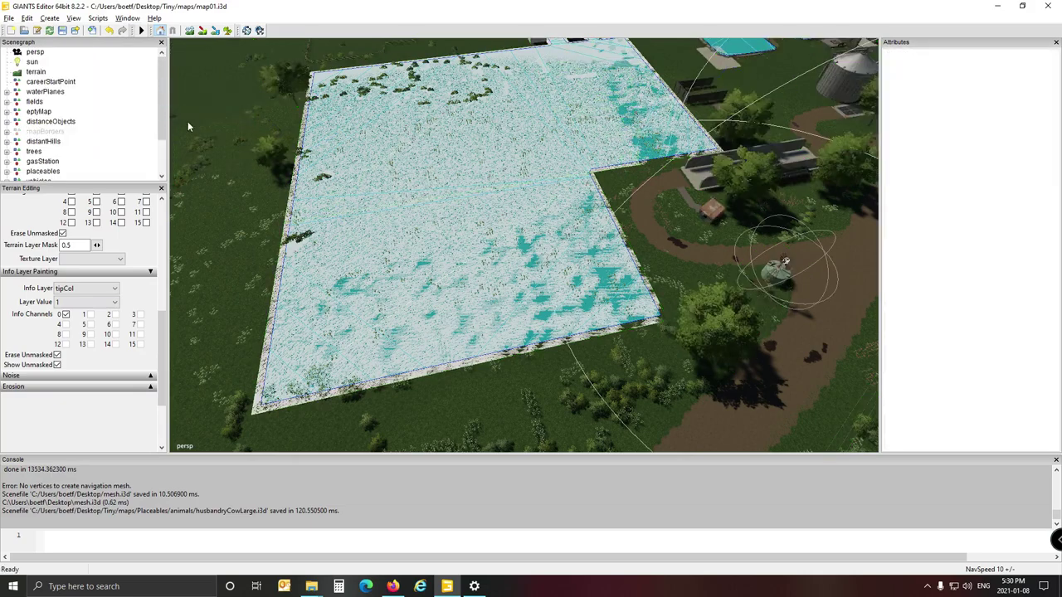
Turn off the navigation mesh display in the viewport
right_click_drag(188, 126, 238, 91)
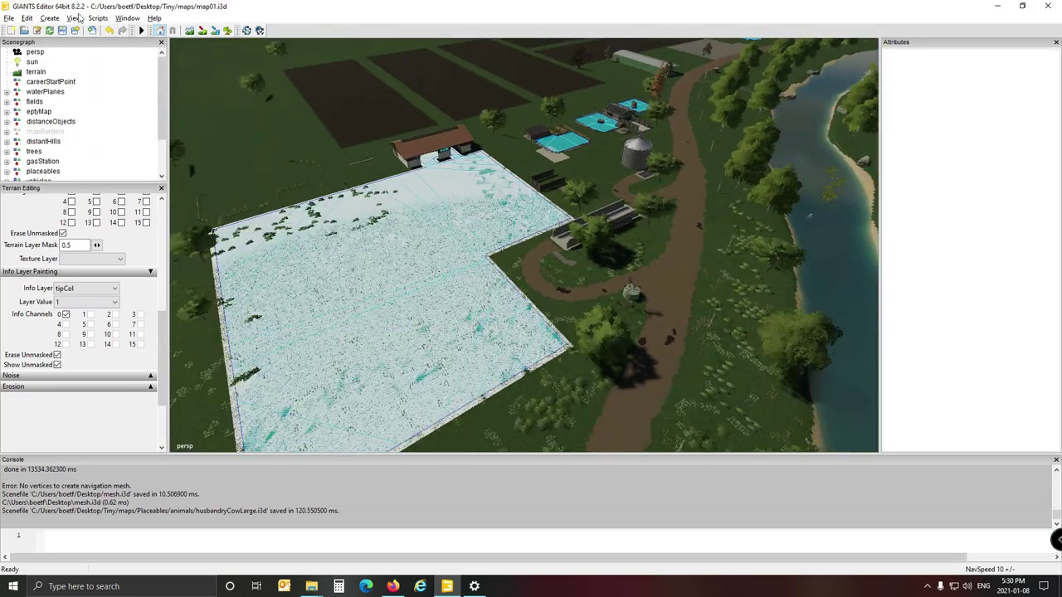
left_click(74, 18)
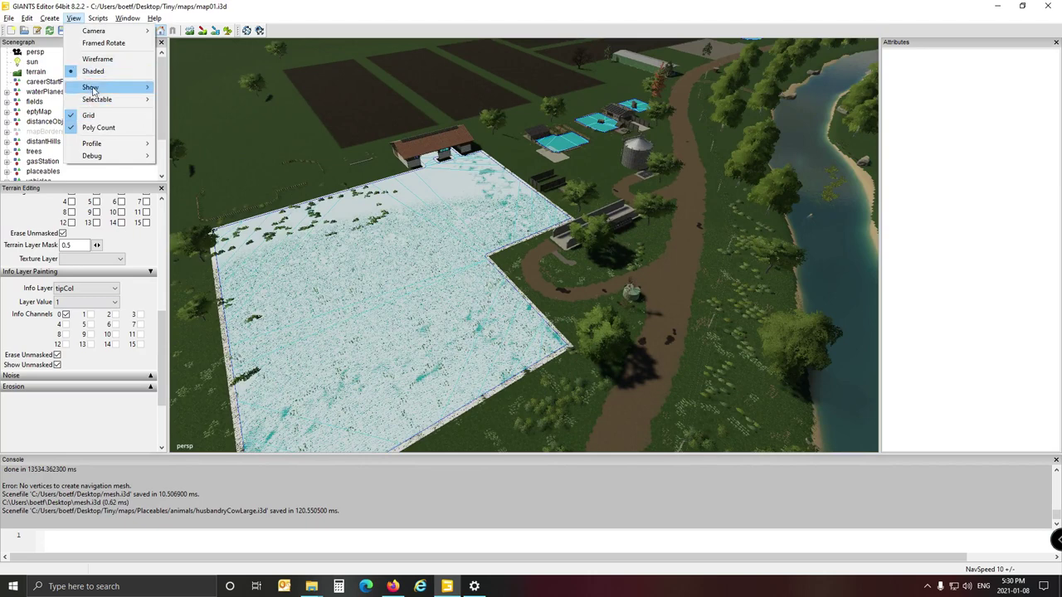
mouse_move(93, 88)
left_click(185, 160)
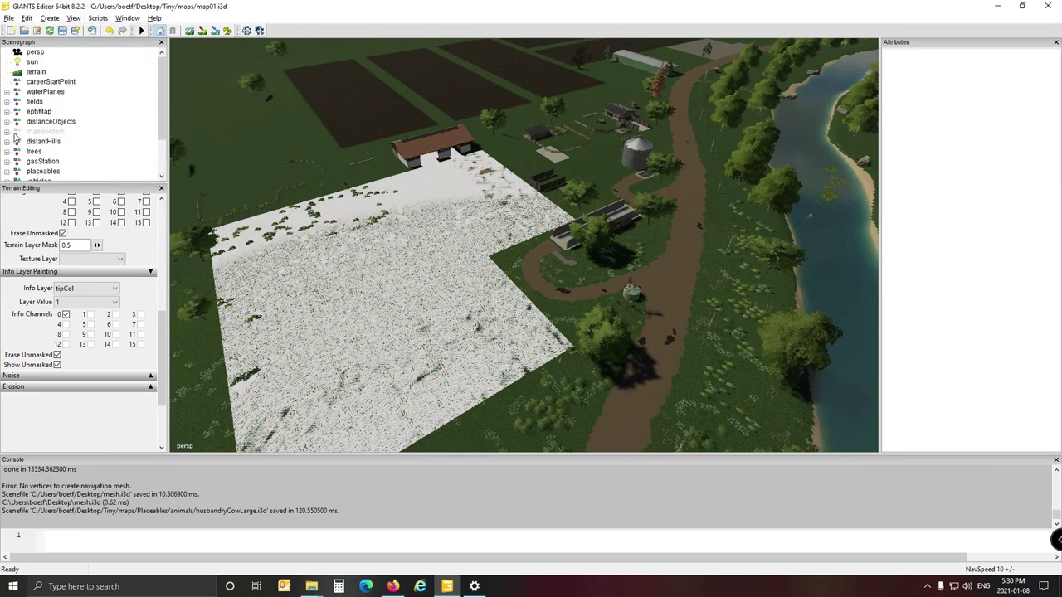
Hide the navMeshPlanes group under eptyMap, placeholders, husbandryCowLarge, visuals by turning off its visibility
scroll(20, 136, "down", 1)
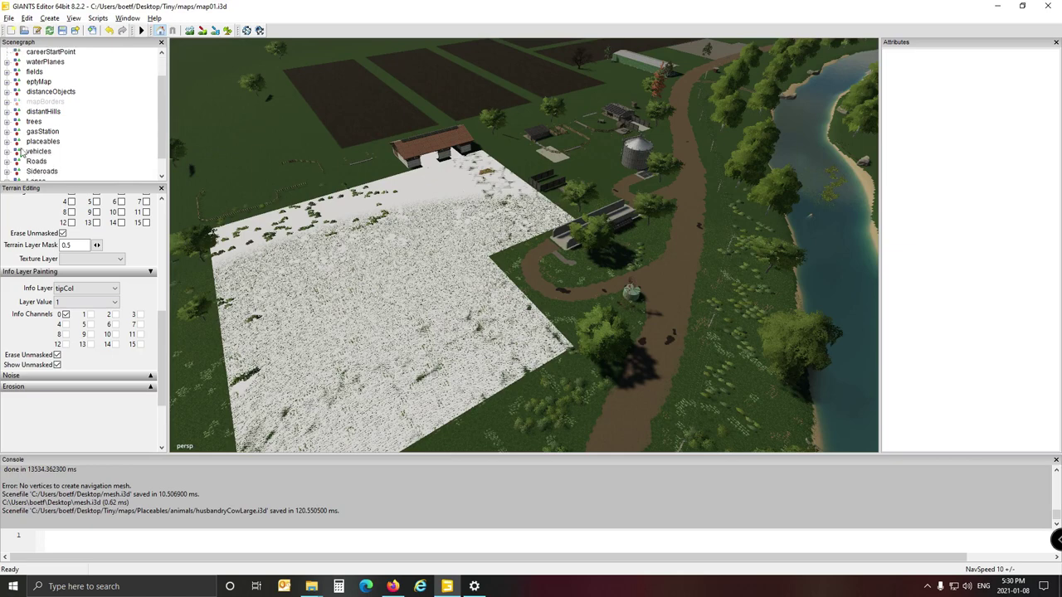
left_click(6, 82)
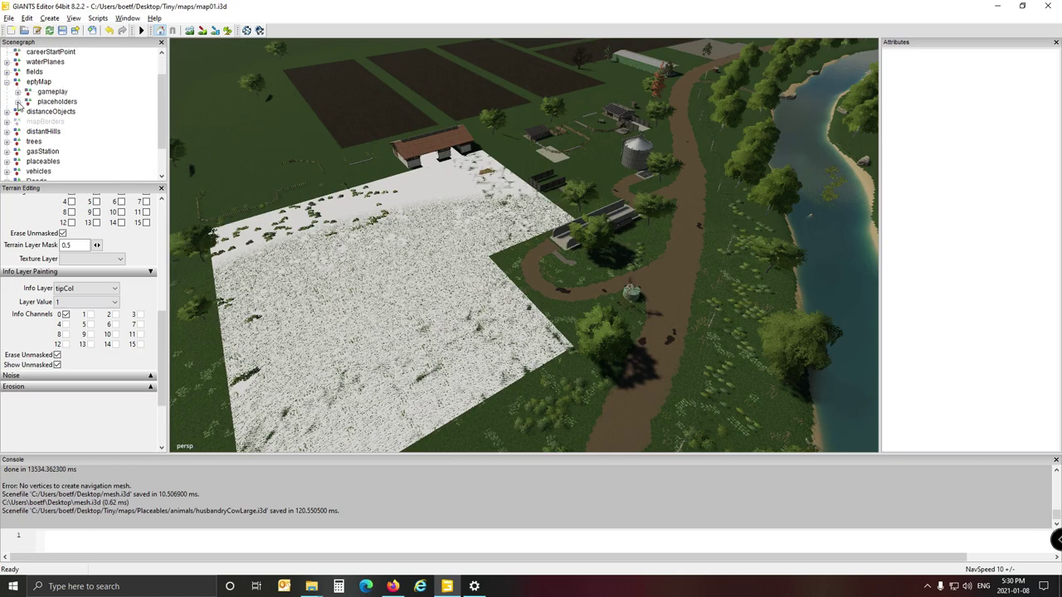
left_click(18, 102)
scroll(72, 101, "down", 1)
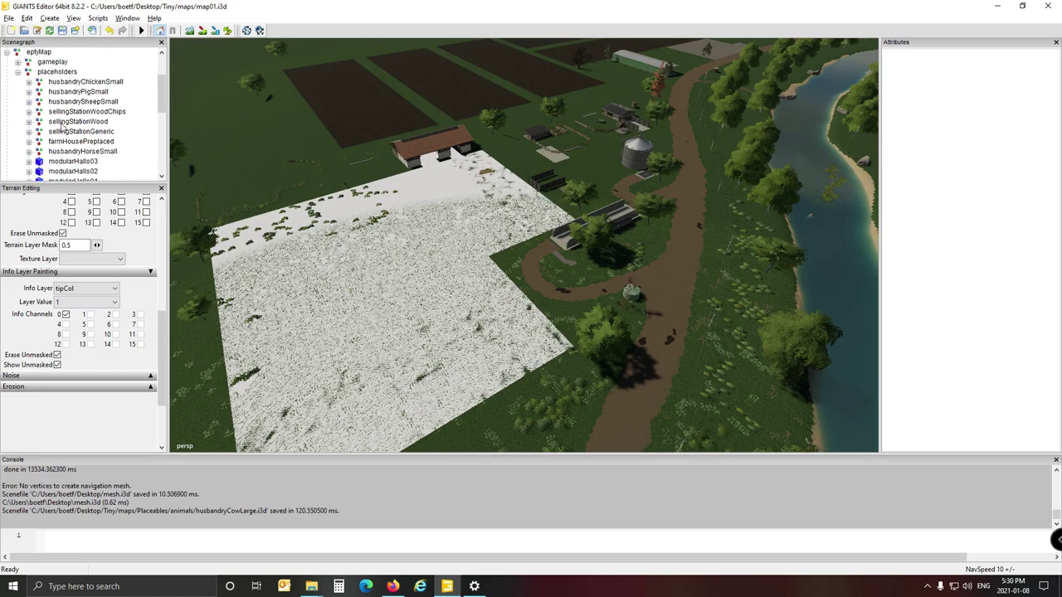
scroll(63, 126, "down", 1)
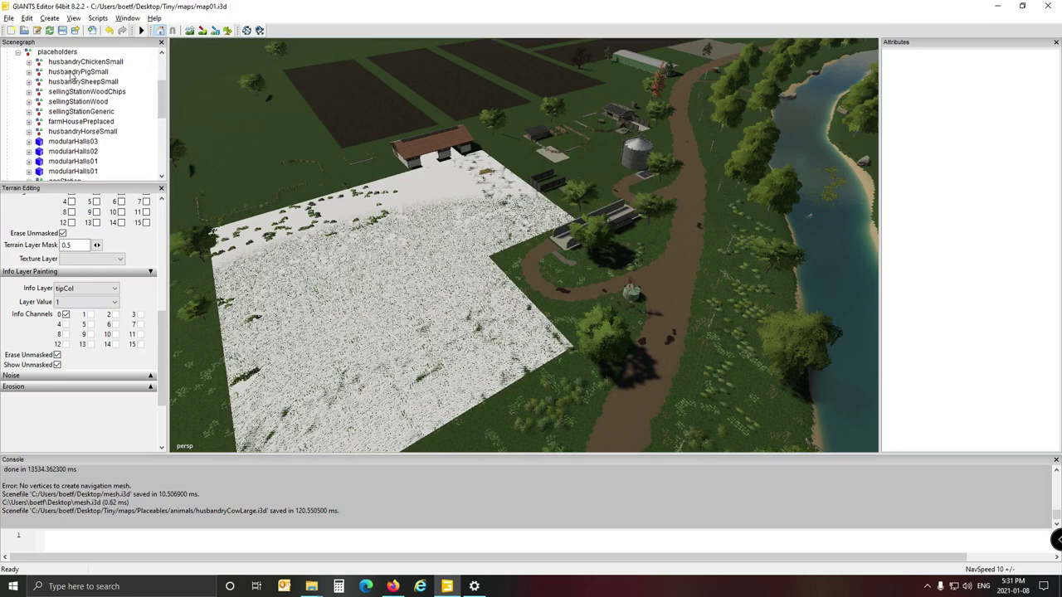
scroll(66, 83, "down", 5)
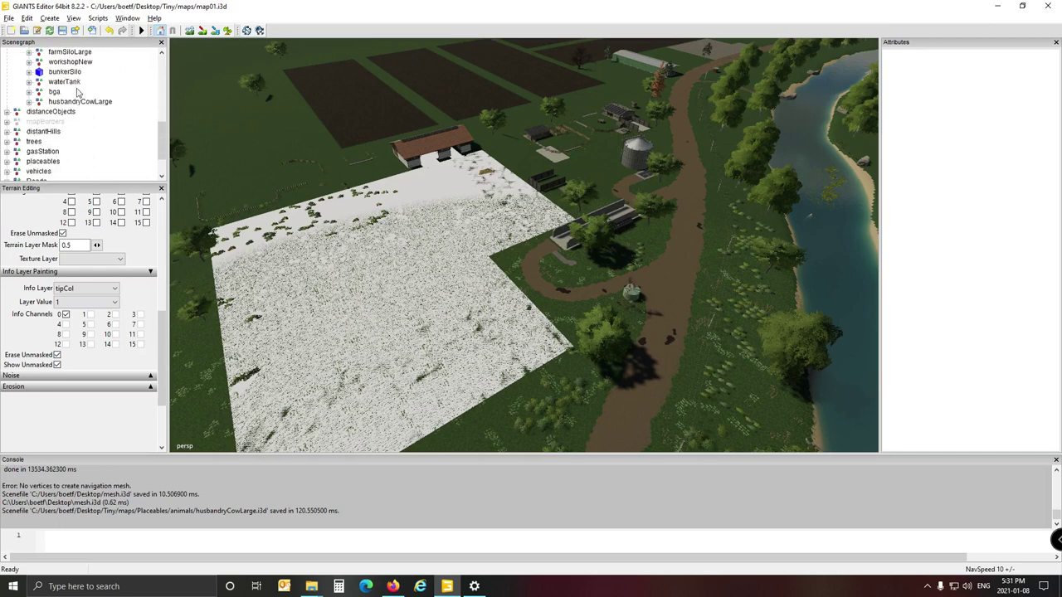
left_click(29, 102)
scroll(59, 106, "down", 3)
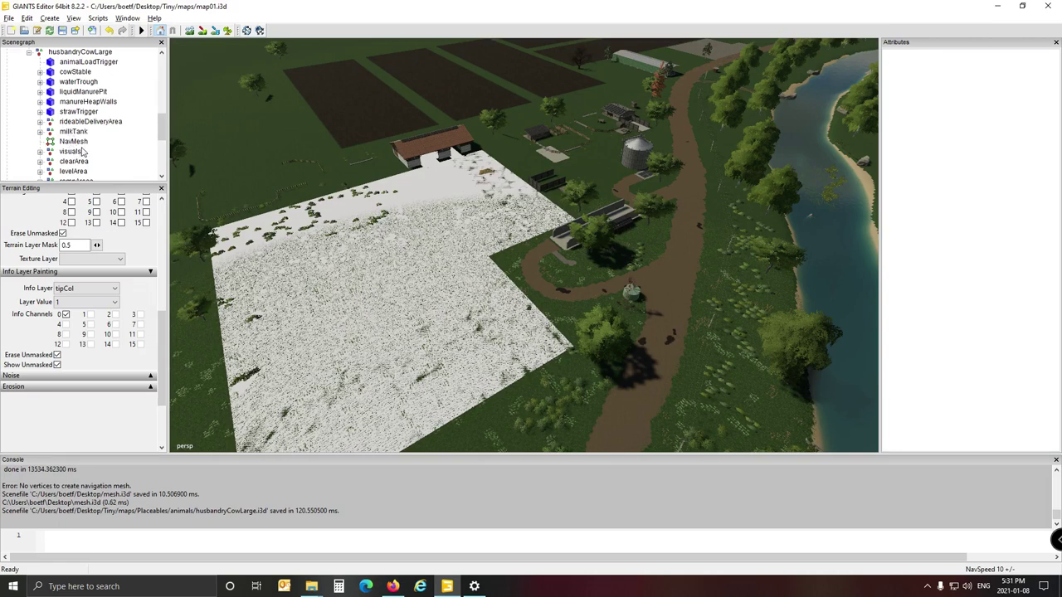
scroll(83, 146, "down", 2)
left_click(39, 131)
scroll(81, 130, "down", 2)
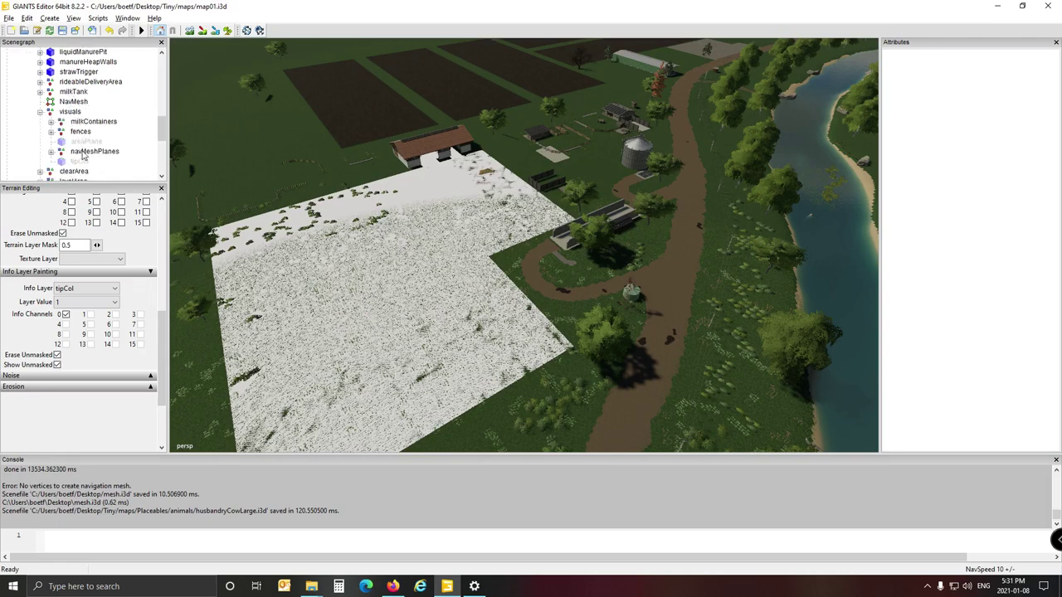
left_click(93, 151)
left_click(940, 232)
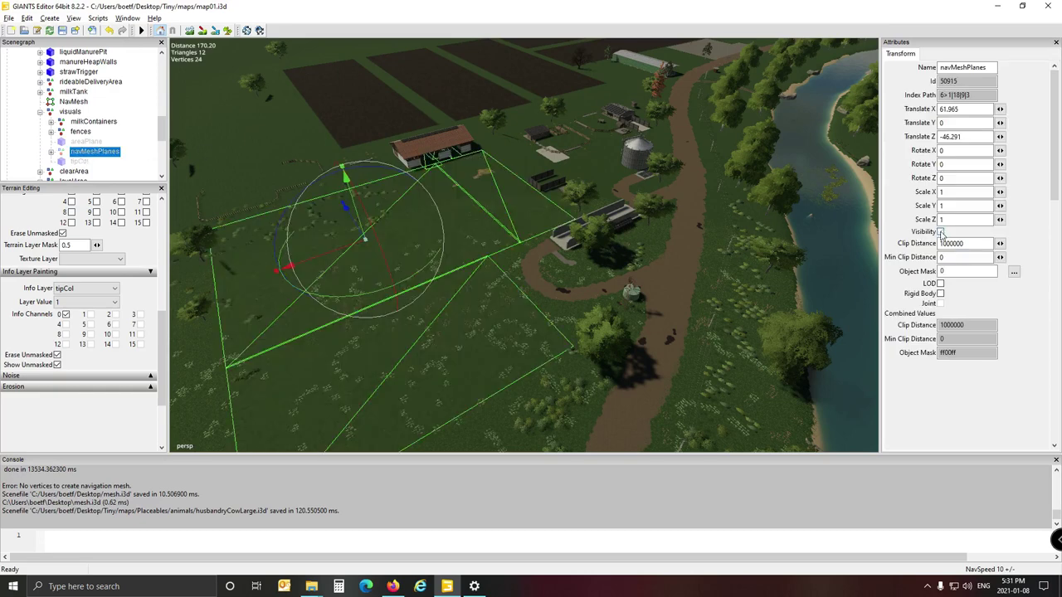
left_click(141, 99)
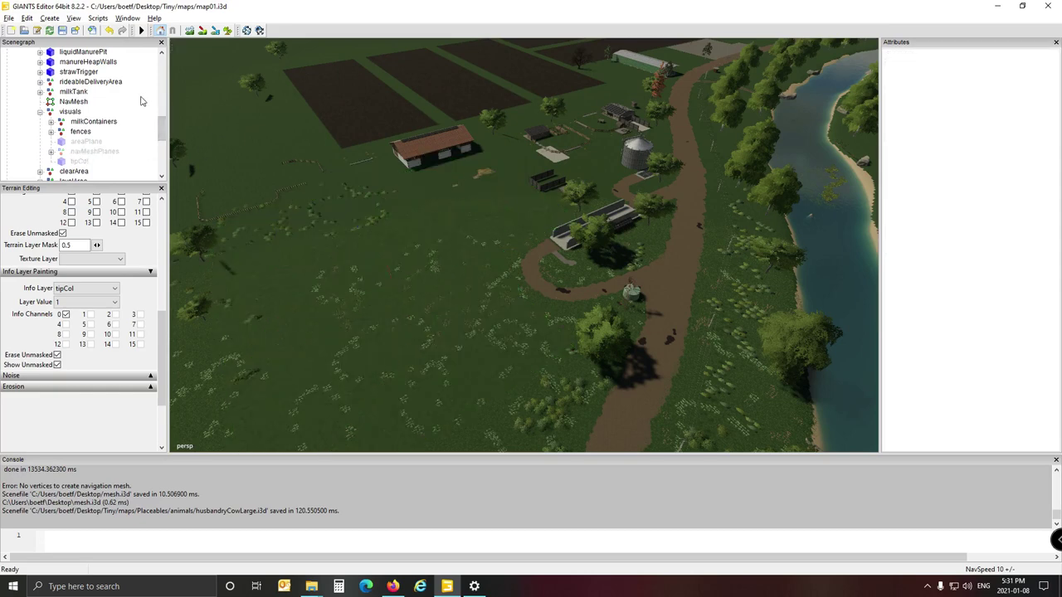
Collapse all expanded groups in the scene hierarchy and save the map
mouse_move(413, 197)
left_mouse_down("alt")
mouse_move(393, 215)
mouse_move(370, 207)
mouse_move(424, 190)
left_mouse_up("alt")
scroll(370, 206, "up", 3)
scroll(397, 201, "down", 2)
scroll(396, 200, "up", 3)
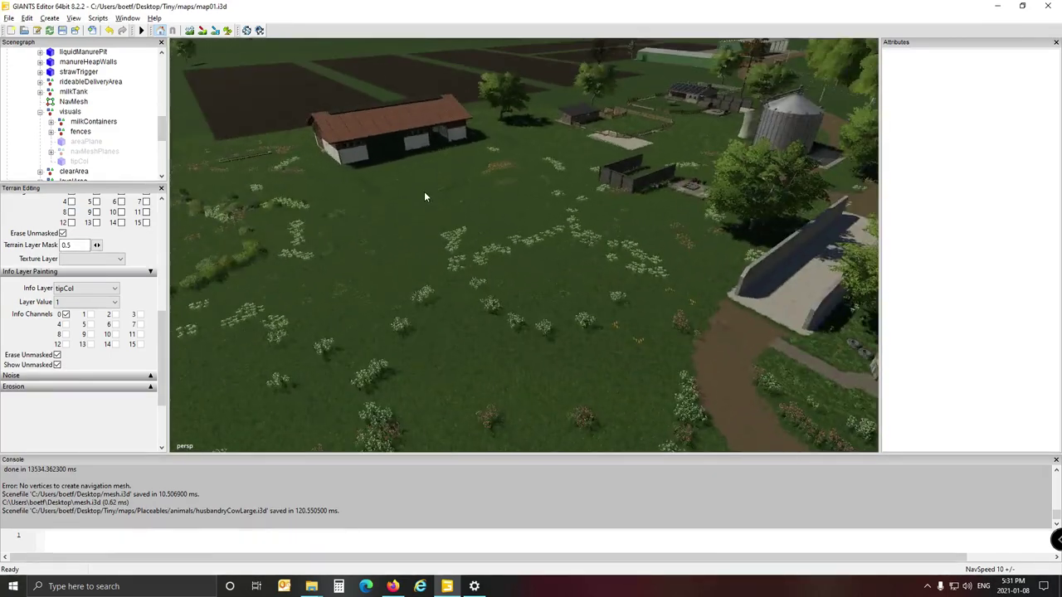
scroll(424, 190, "down", 2)
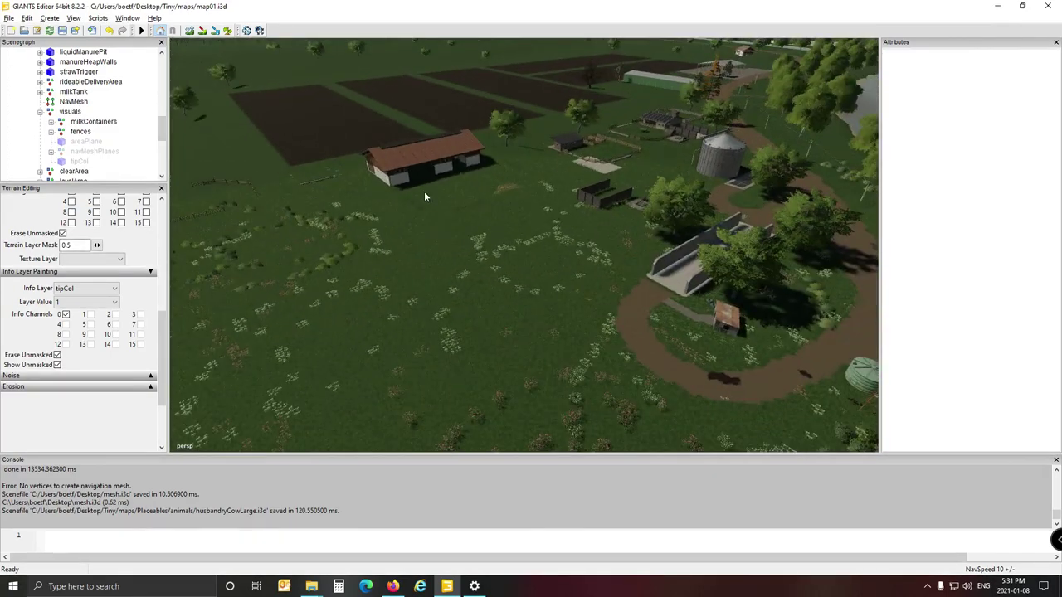
right_click_drag(424, 197, 395, 214)
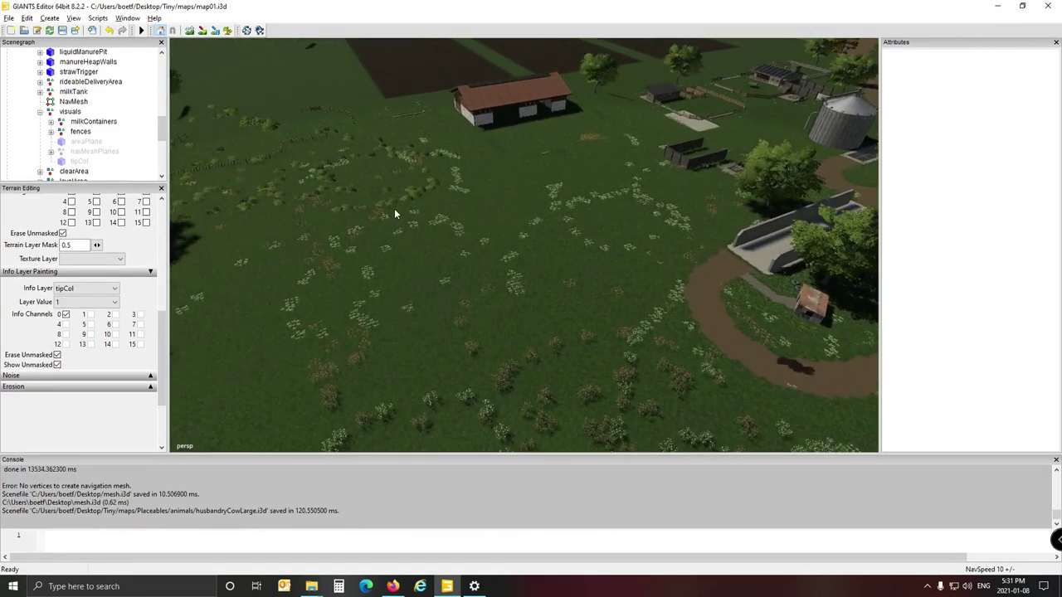
scroll(394, 214, "up", 5)
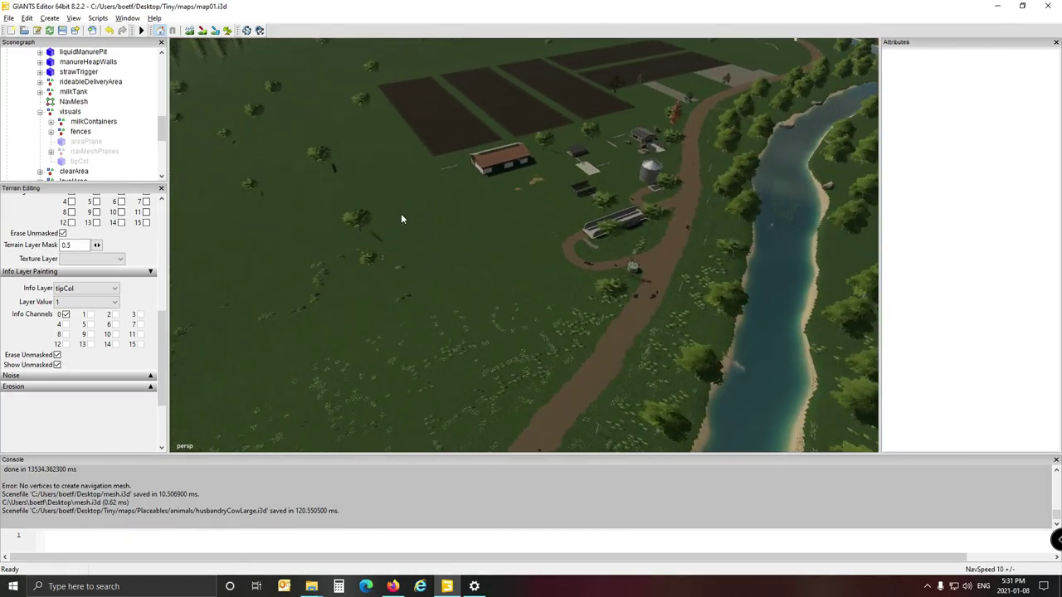
right_click(136, 77)
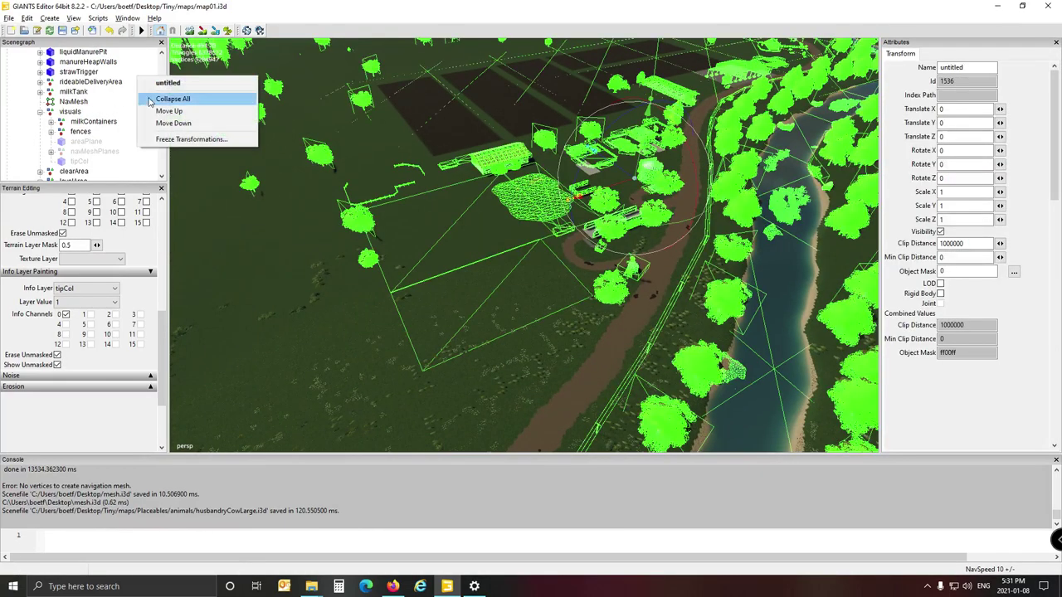
left_click(145, 98)
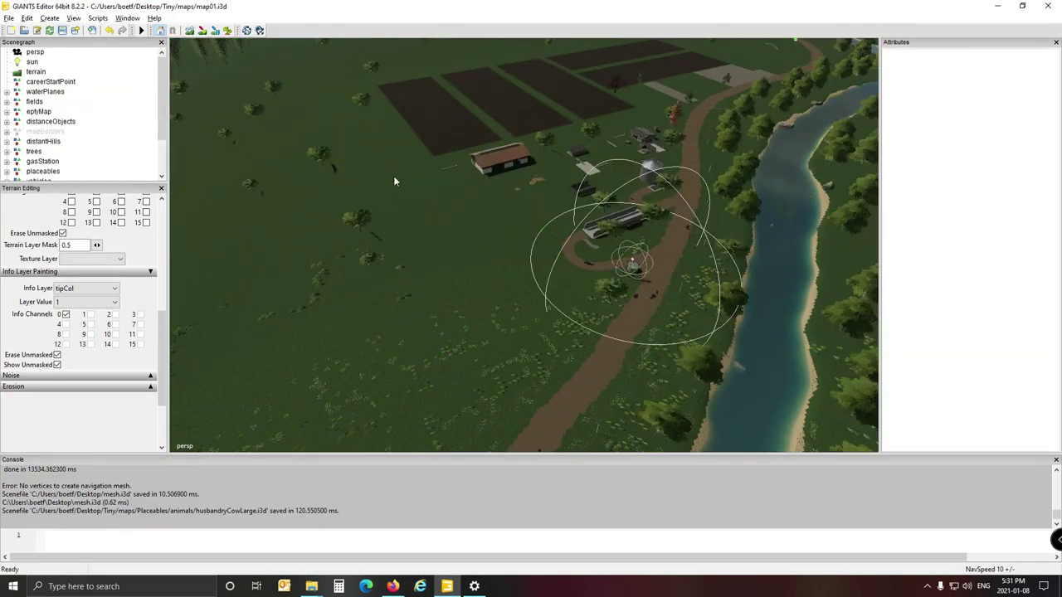
right_click_drag(393, 176, 423, 165)
left_click_drag(423, 160, 433, 153, "alt")
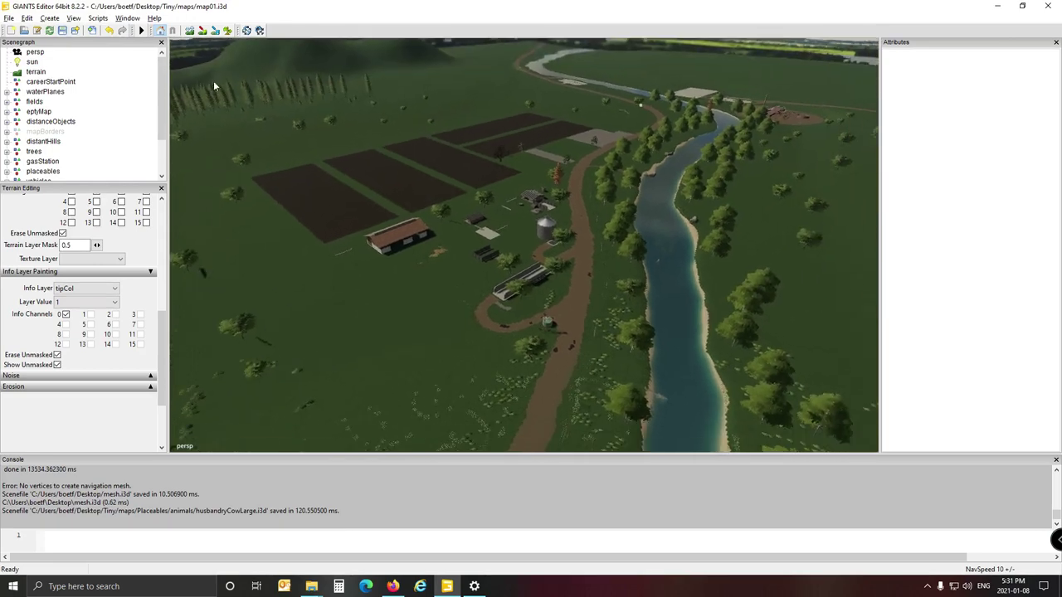
left_click(62, 31)
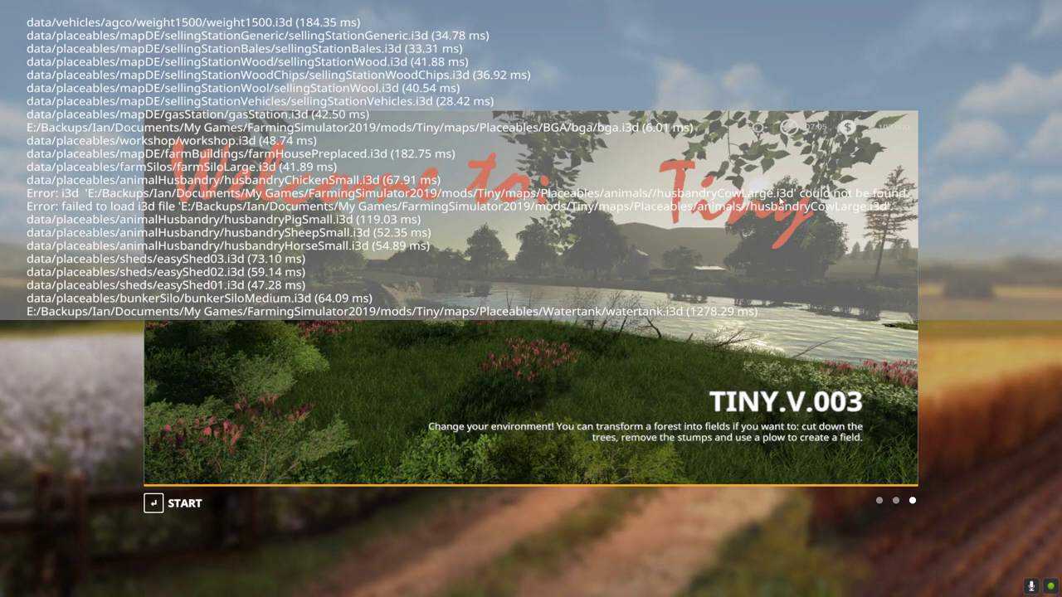
Start the loaded Tiny map in the game and dismiss the Global Company notice and the tutorial message
left_click(179, 503)
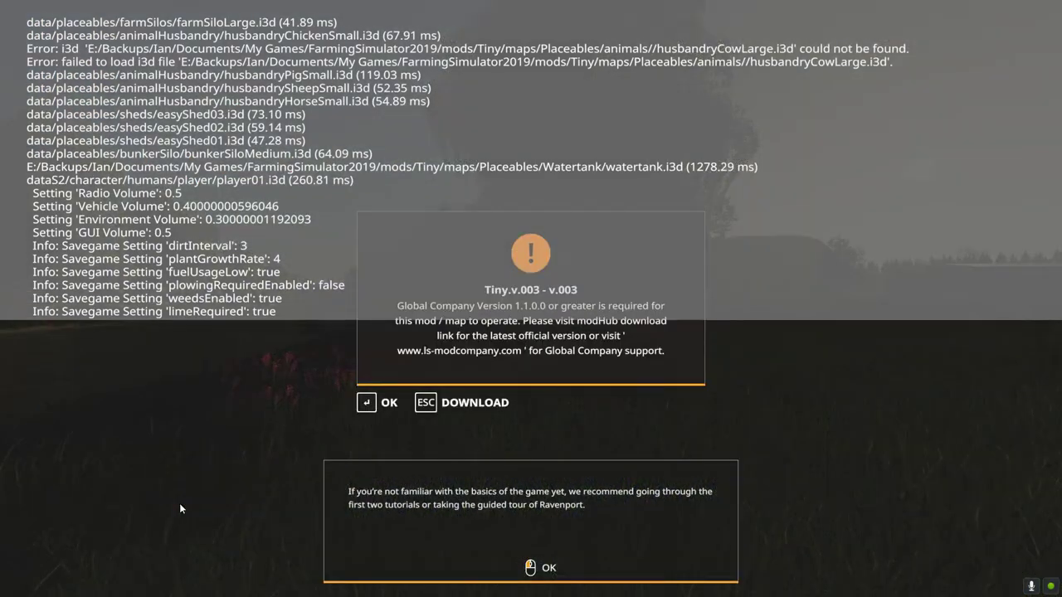
left_click(372, 404)
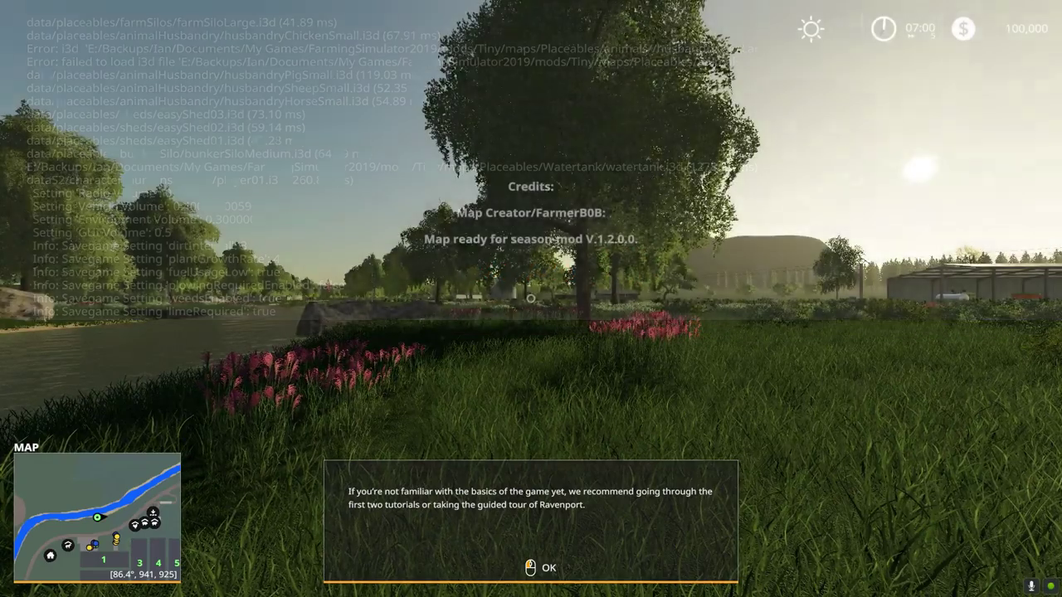
left_click(531, 297)
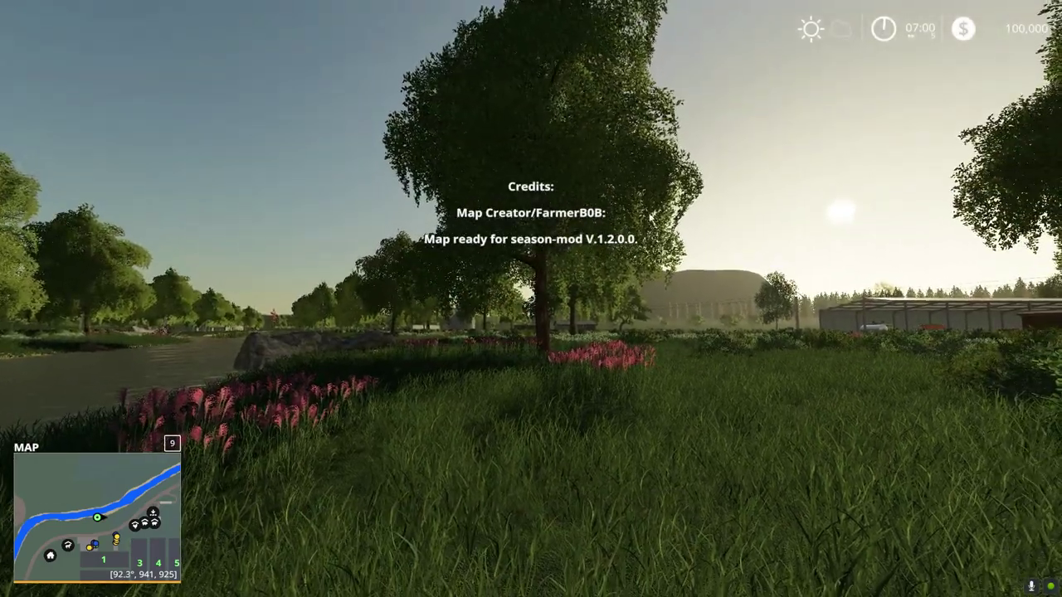
Open the in-game menu and quit the running game
key("Escape")
key("q")
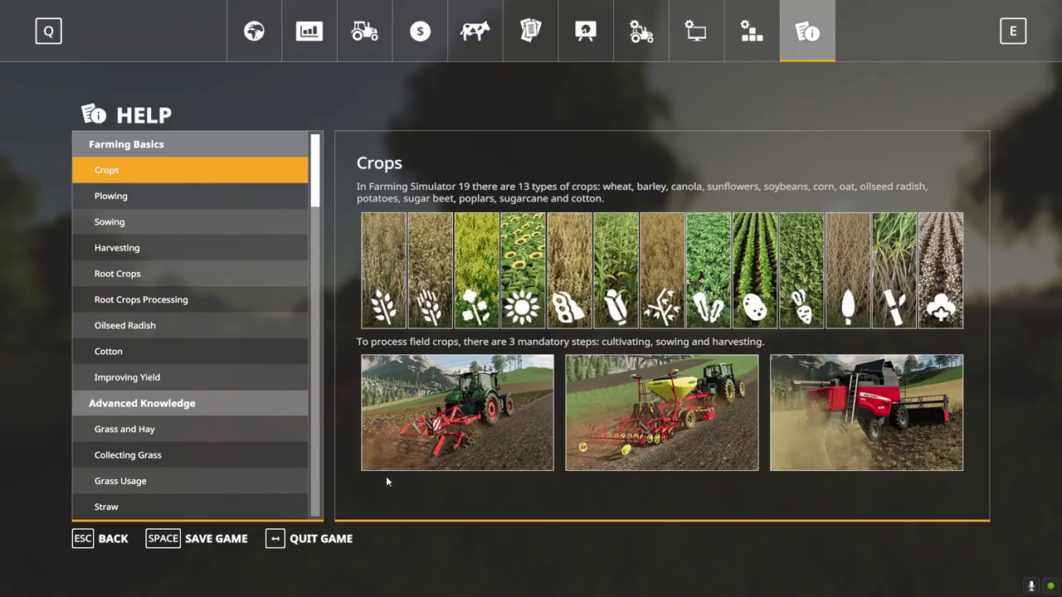
left_click(314, 539)
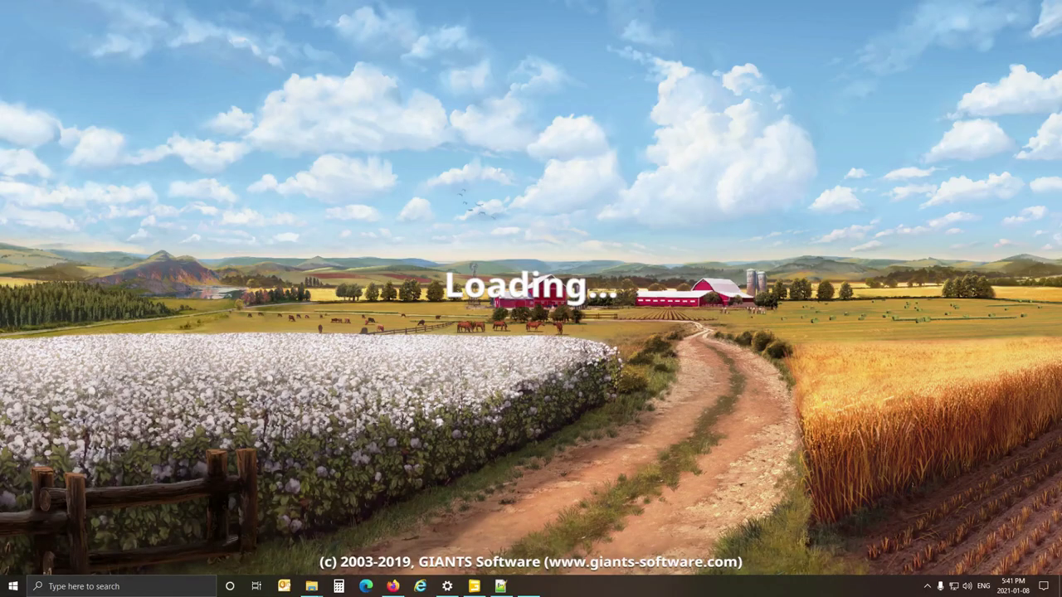
Switch to Notepad++, correct the filename path in husbandryCowLarge.xml to maps/Placeables/animals/husbandryCowLarge.i3d with a single slash, and save the file
left_click(511, 588)
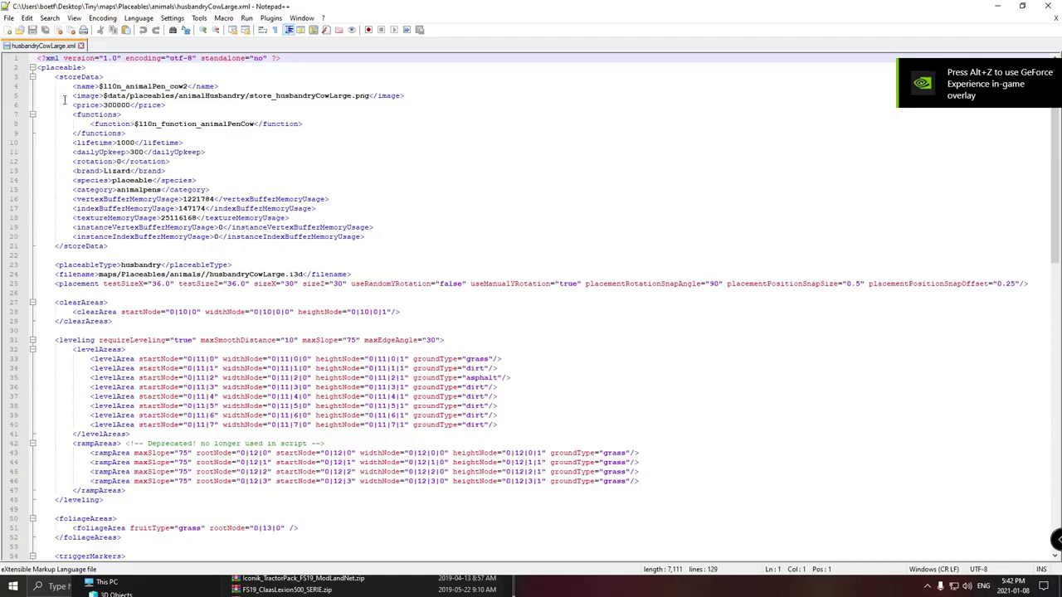
left_click(208, 274)
key("BackSpace")
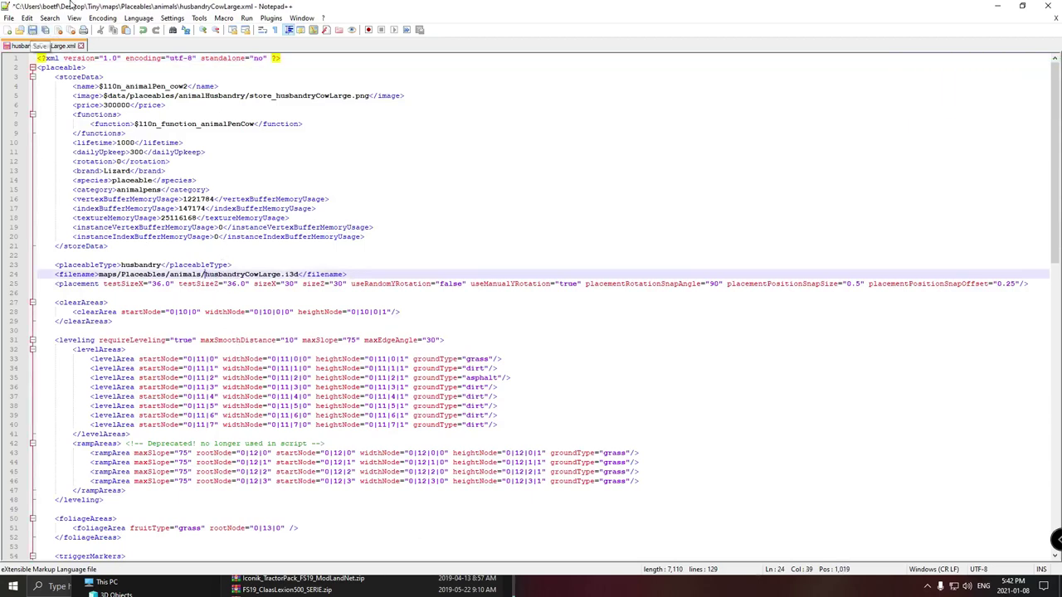
left_click(31, 30)
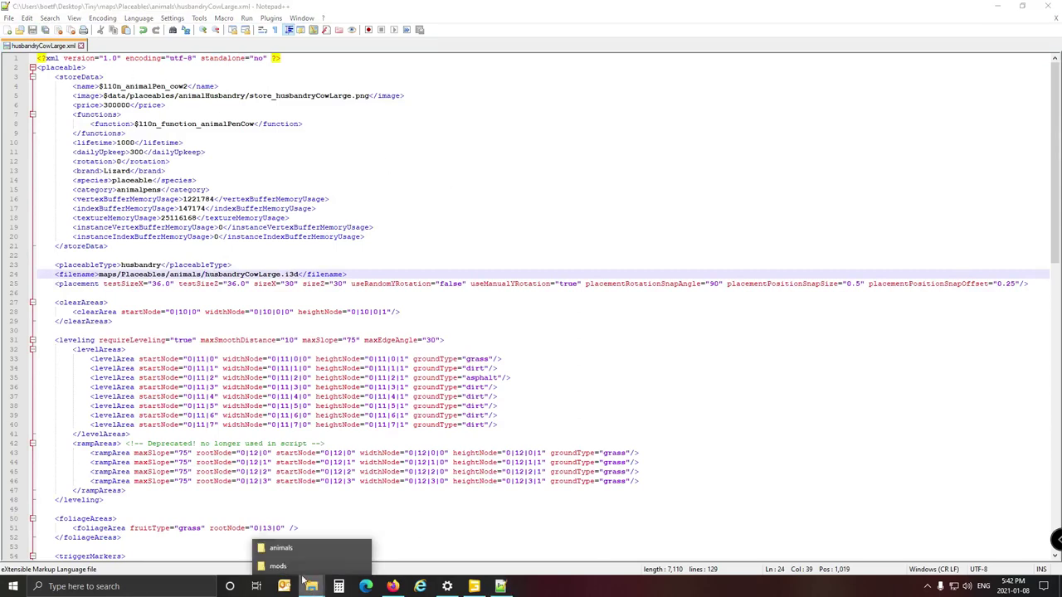
Open Tiny.zip from the FarmingSimulator2019 mods folder and go to its maps/Placeables/animals folder
left_click(312, 564)
left_click_drag(376, 343, 363, 242)
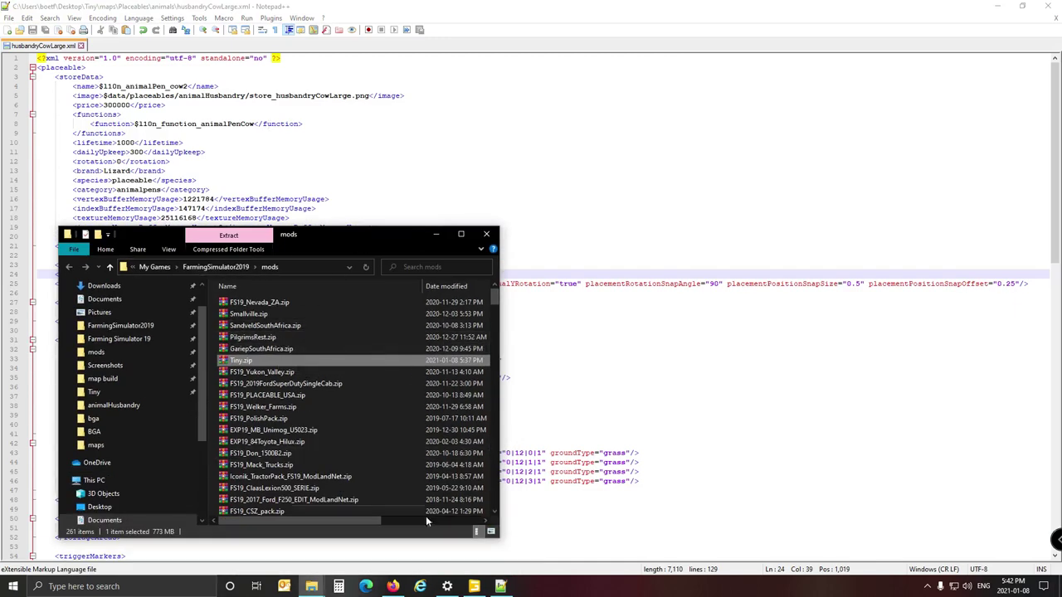
double_click(247, 362)
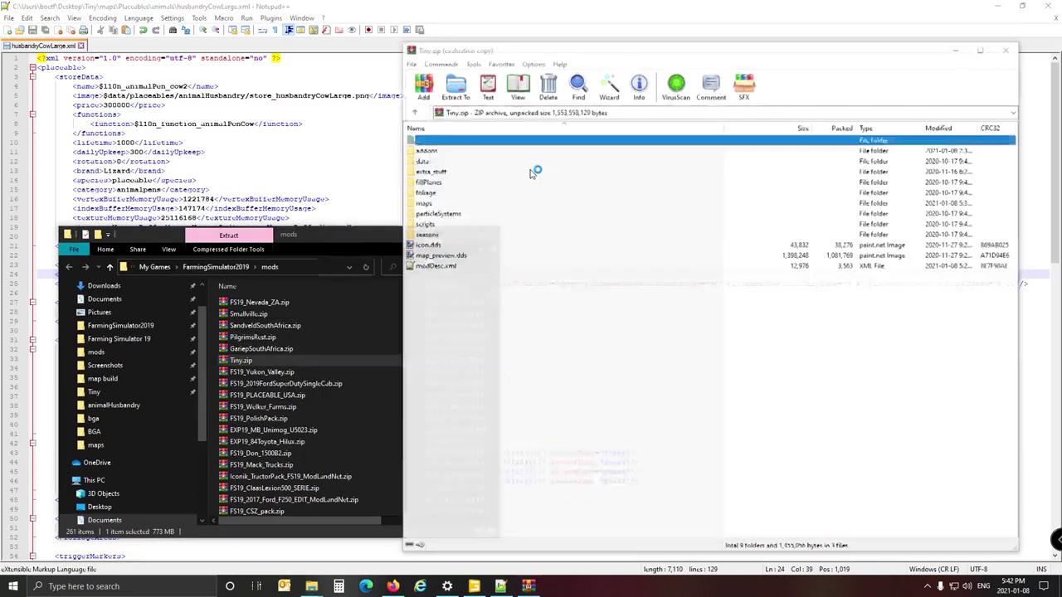
left_click(738, 111)
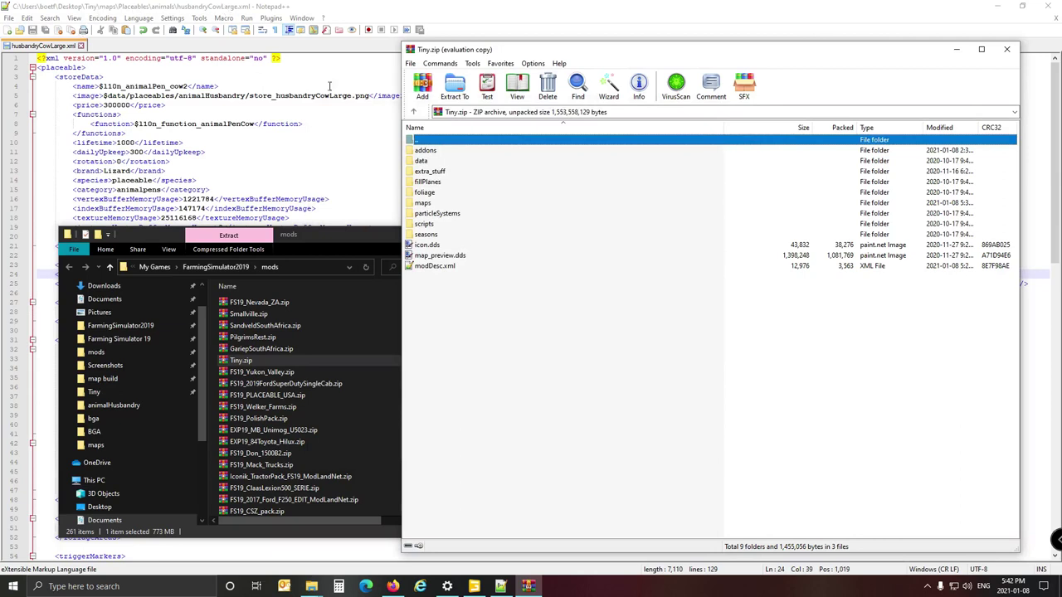
double_click(423, 204)
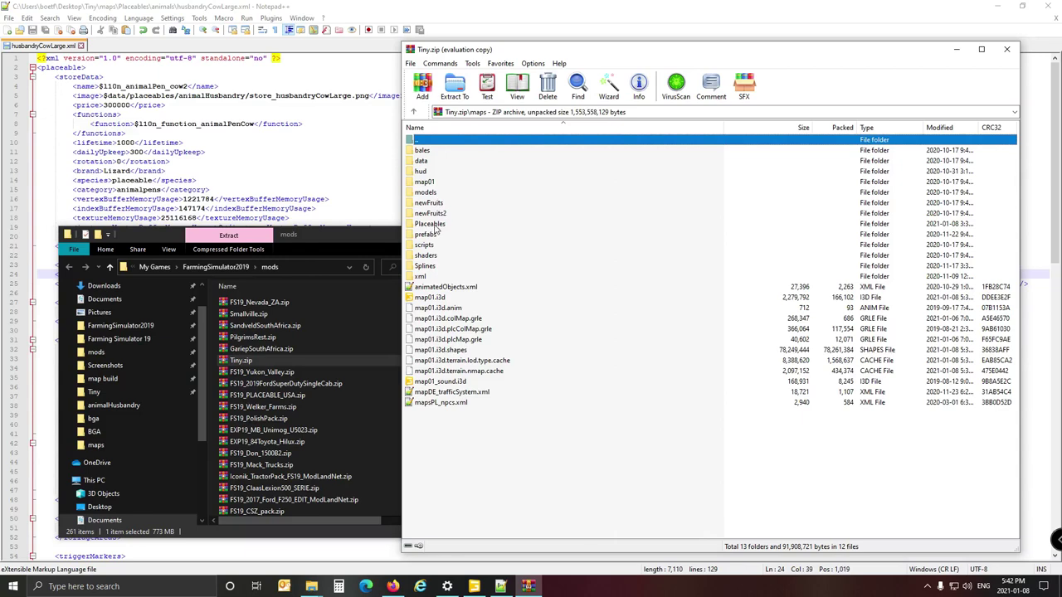
double_click(432, 224)
double_click(436, 166)
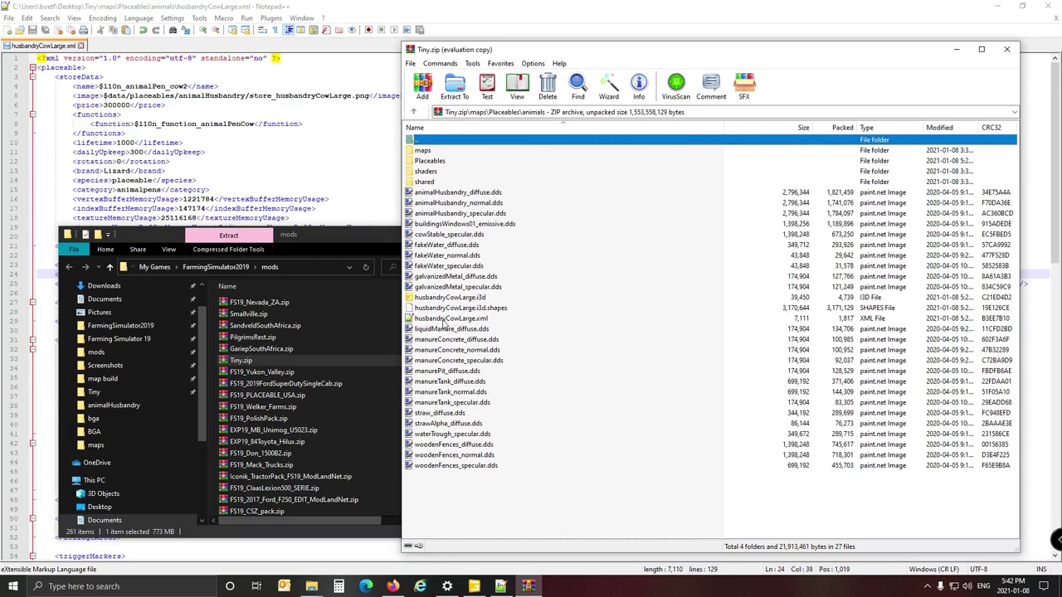
Open the desktop project's Tiny/maps/Placeables/animals folder in File Explorer alongside the open archive
left_click(322, 236)
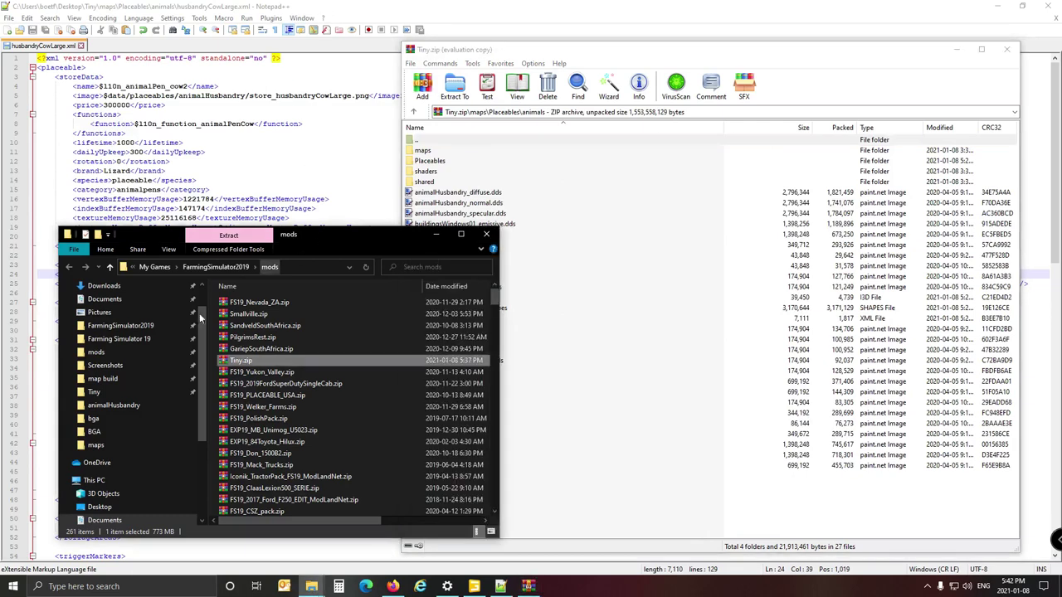
left_click(98, 394)
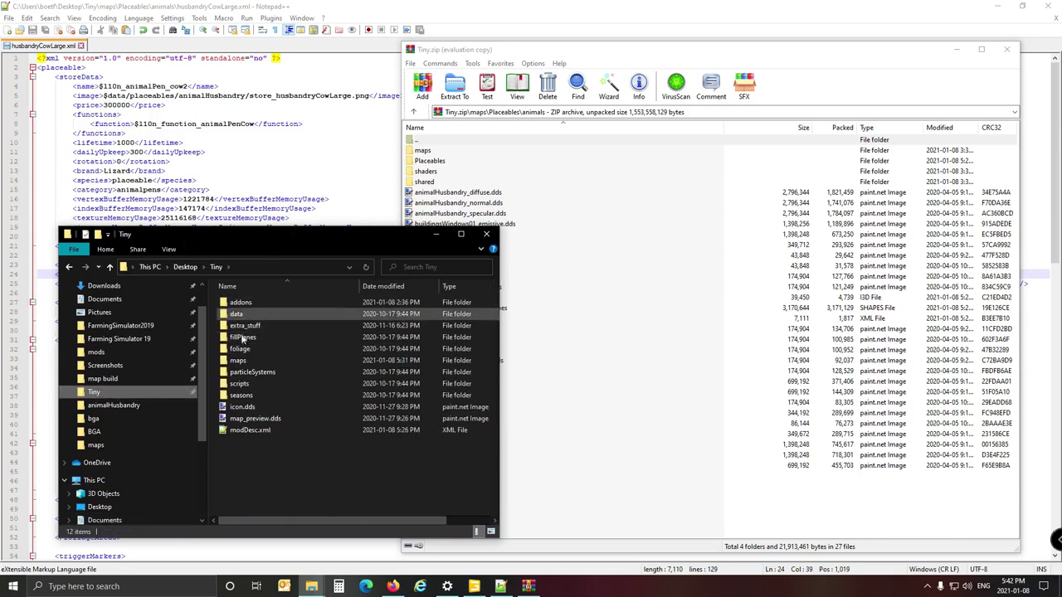
double_click(238, 360)
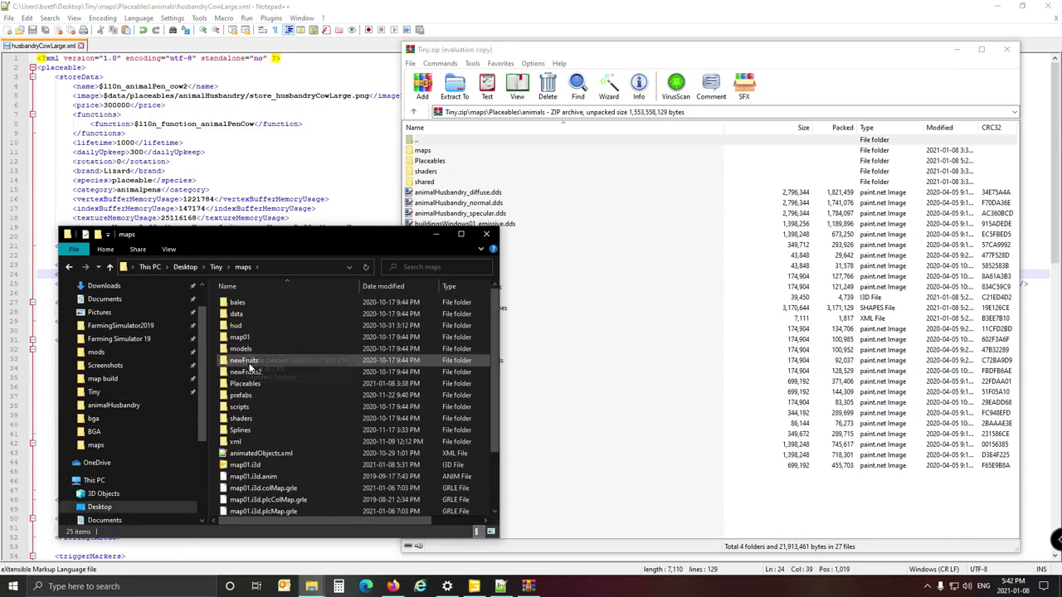
double_click(245, 384)
left_click(253, 314)
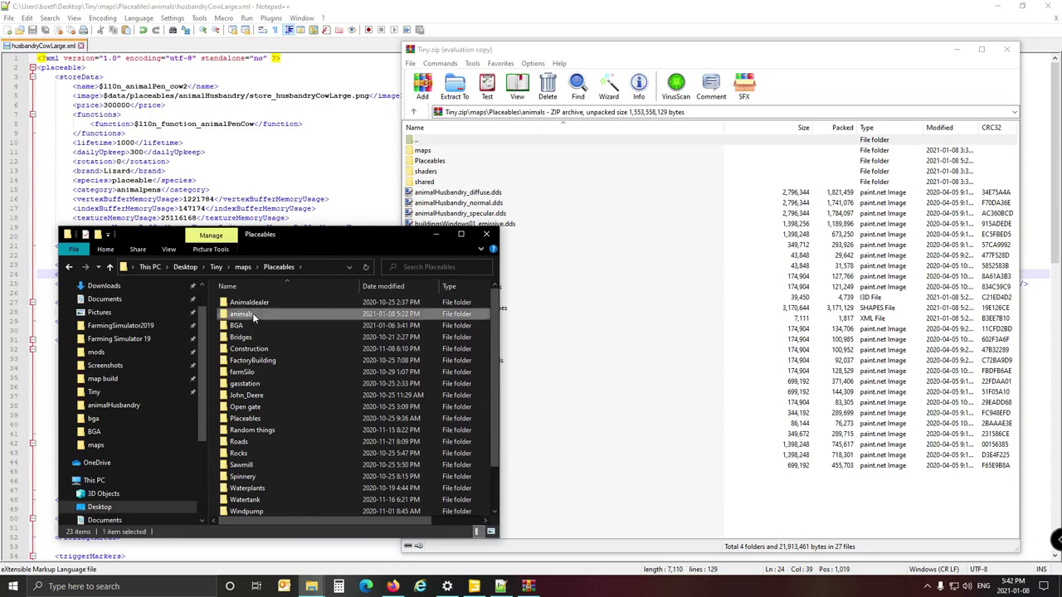
double_click(253, 314)
scroll(358, 412, "down", 5)
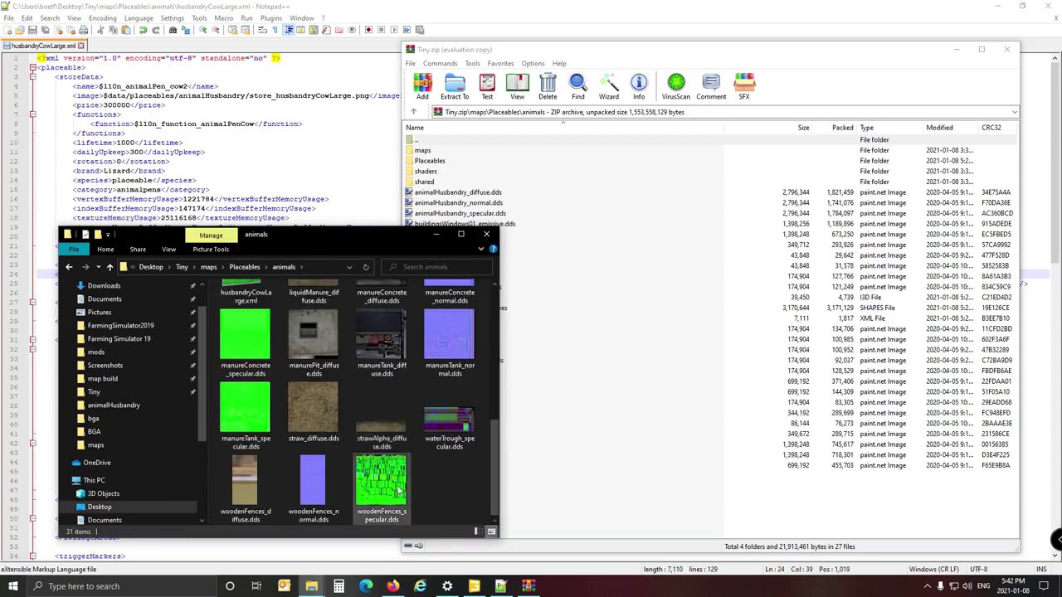
Add the corrected husbandryCowLarge.xml from the desktop animals folder to the archive's matching folder, replacing the existing file, and close the archive
scroll(358, 384, "up", 5)
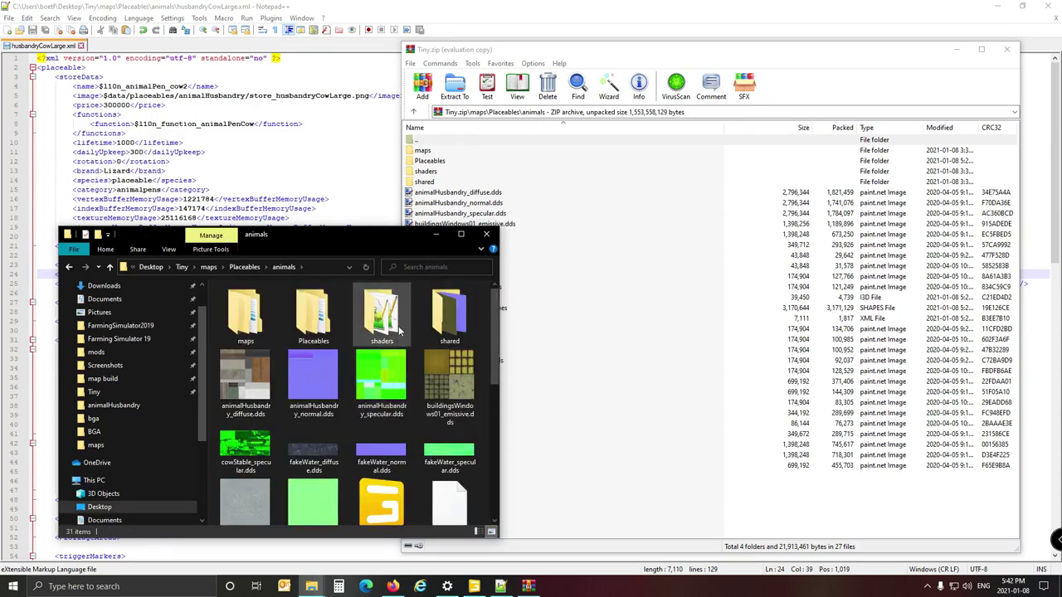
left_click_drag(344, 234, 301, 113)
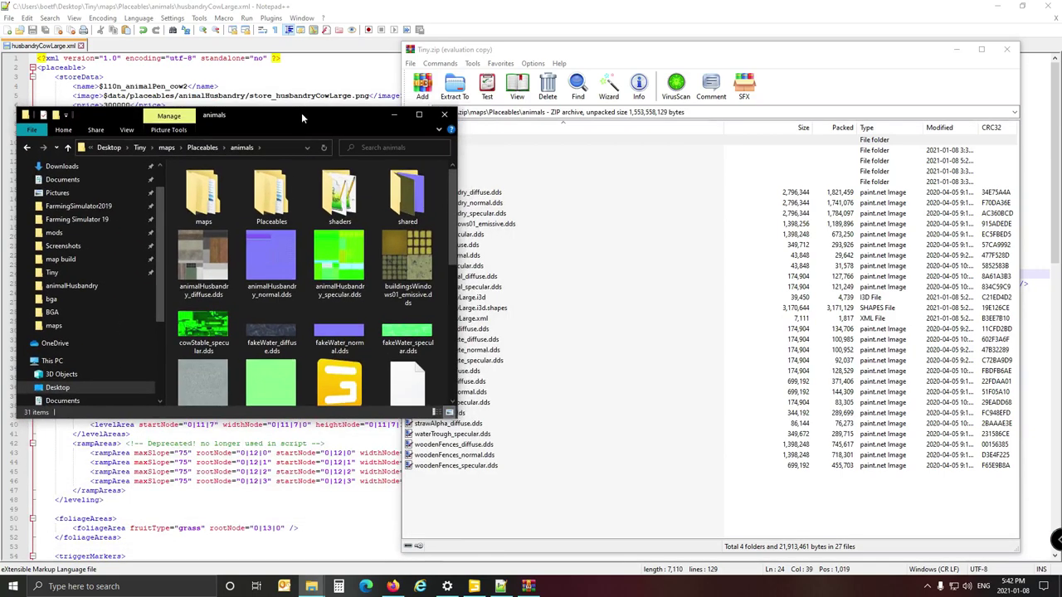
scroll(458, 233, "down", 3)
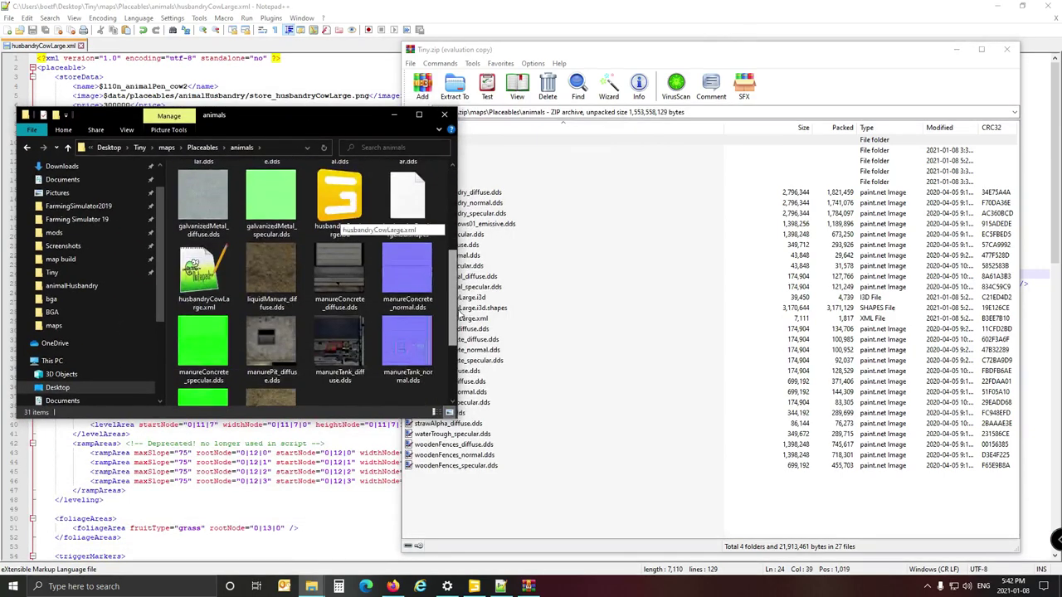
scroll(448, 272, "down", 3)
scroll(445, 269, "up", 4)
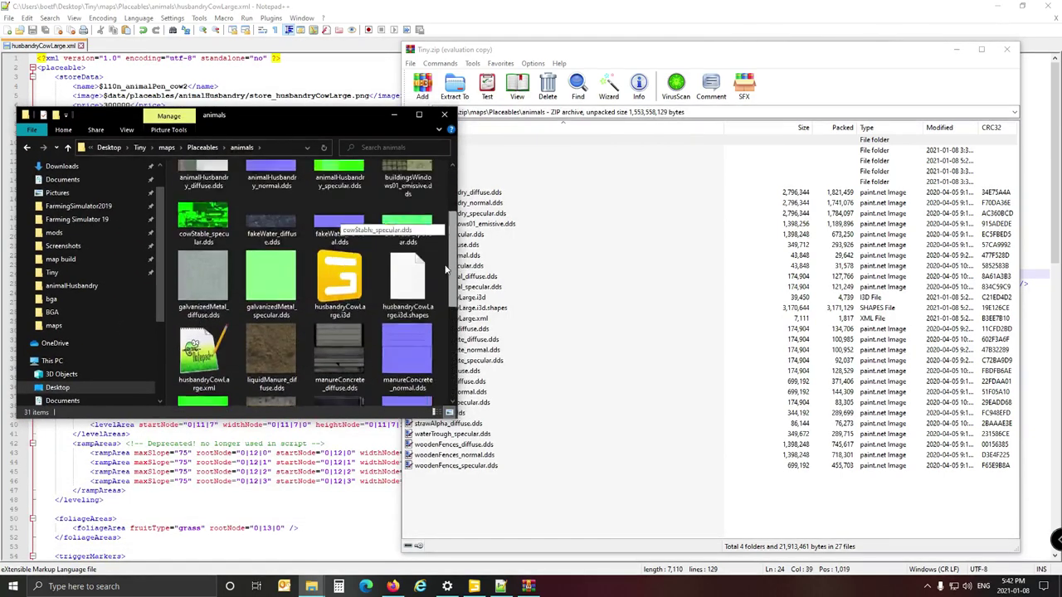
scroll(445, 269, "up", 3)
scroll(442, 274, "down", 3)
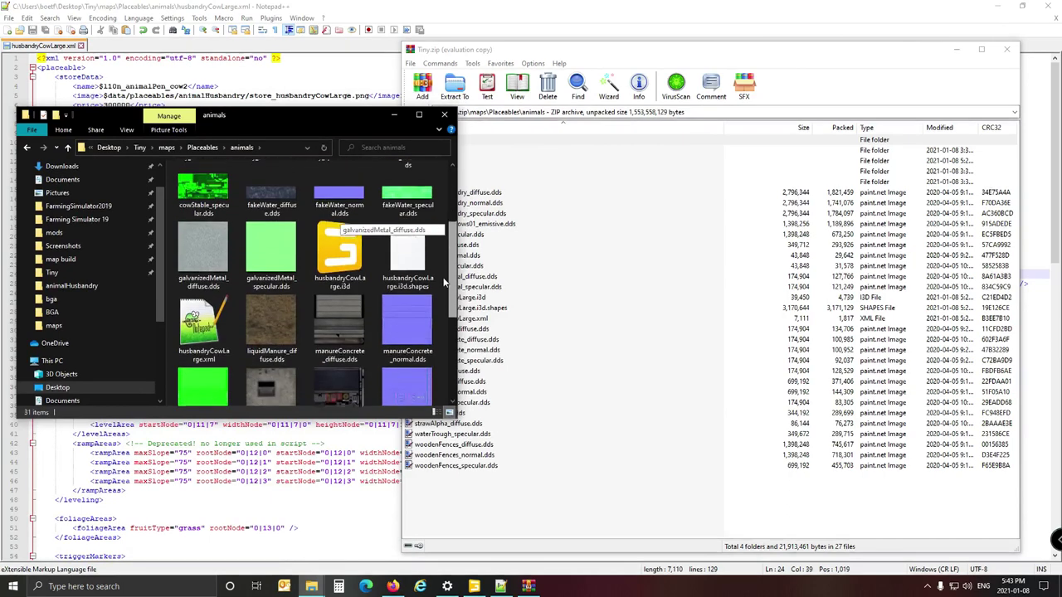
left_click_drag(204, 319, 556, 521)
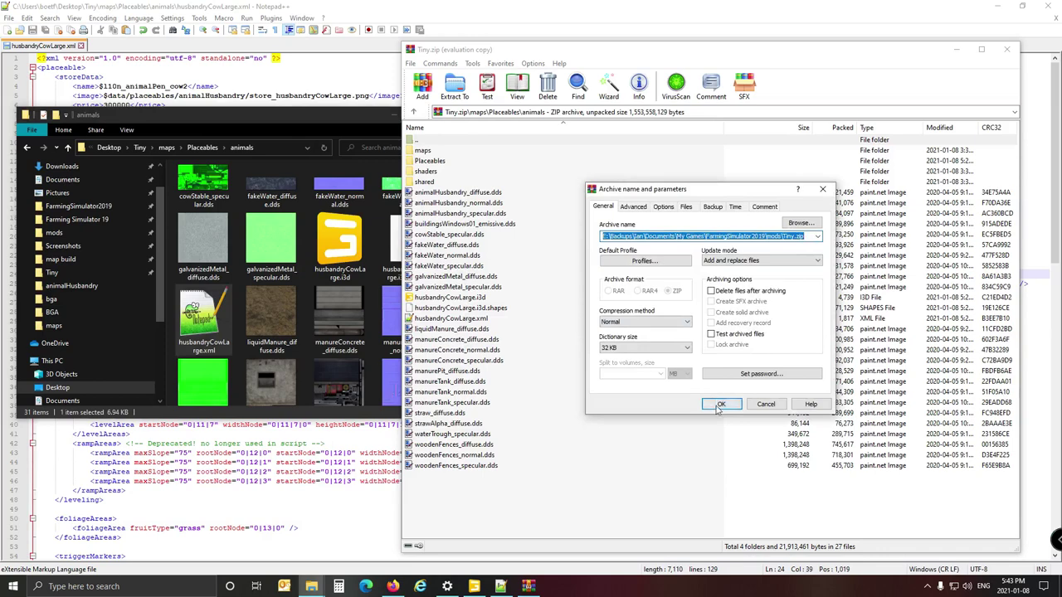
left_click(719, 404)
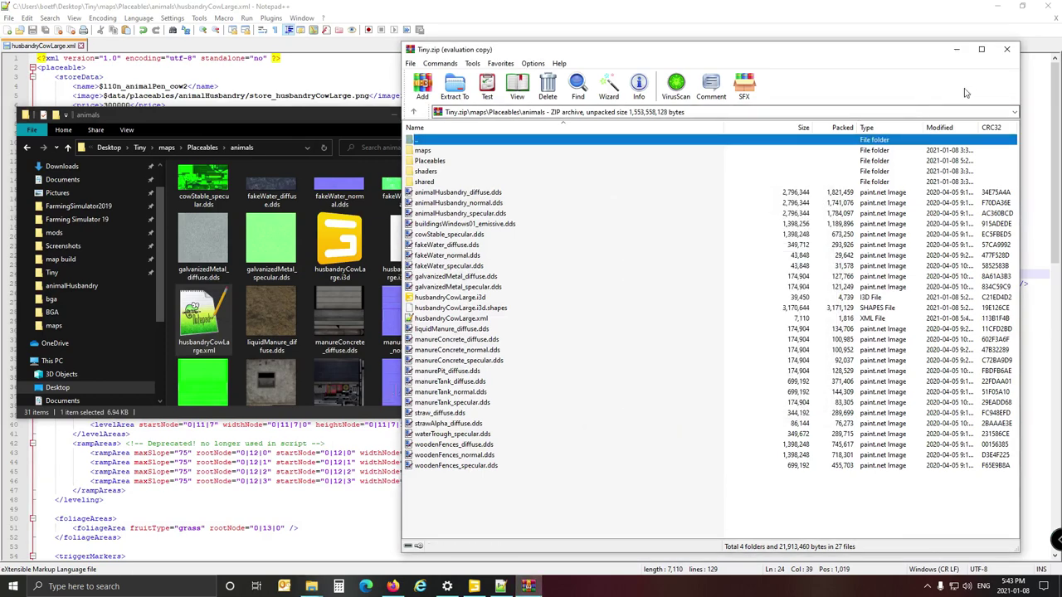
left_click(1006, 48)
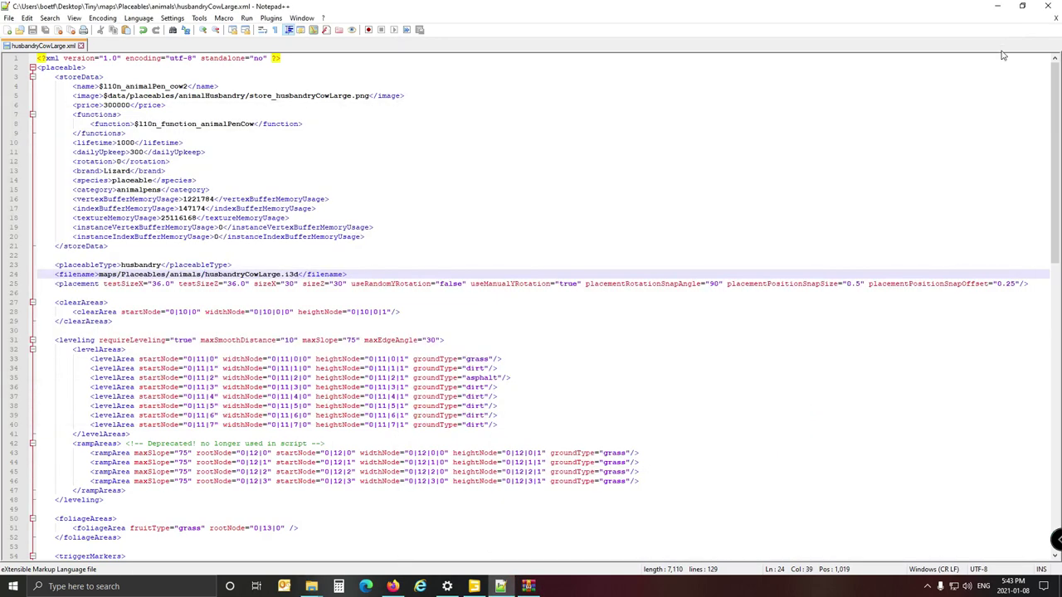
left_click(528, 587)
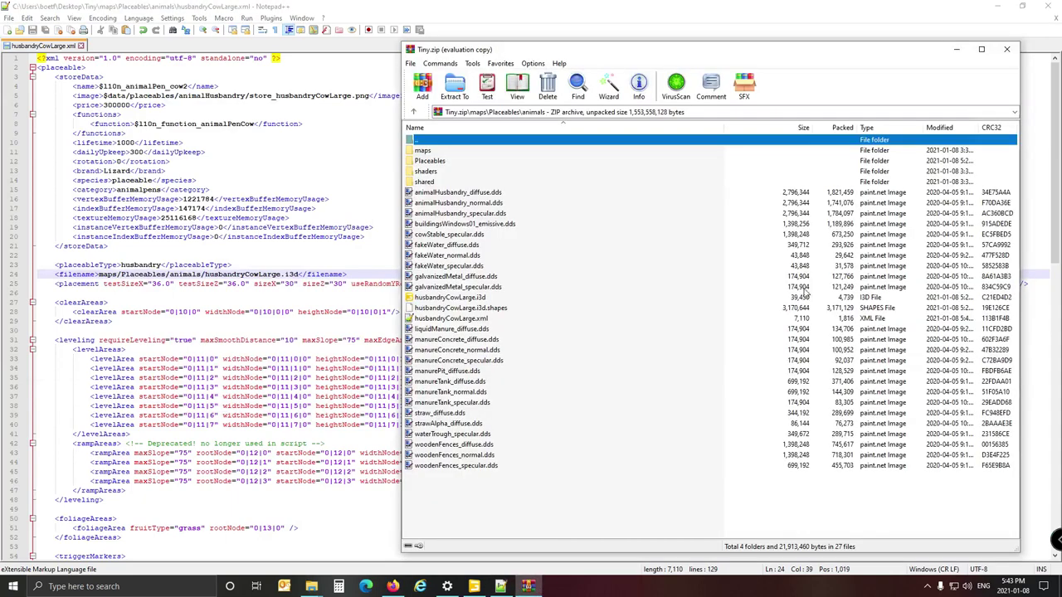
left_click(1008, 51)
Launch Farming Simulator 19 and begin a new career in New farmer mode
left_click(14, 586)
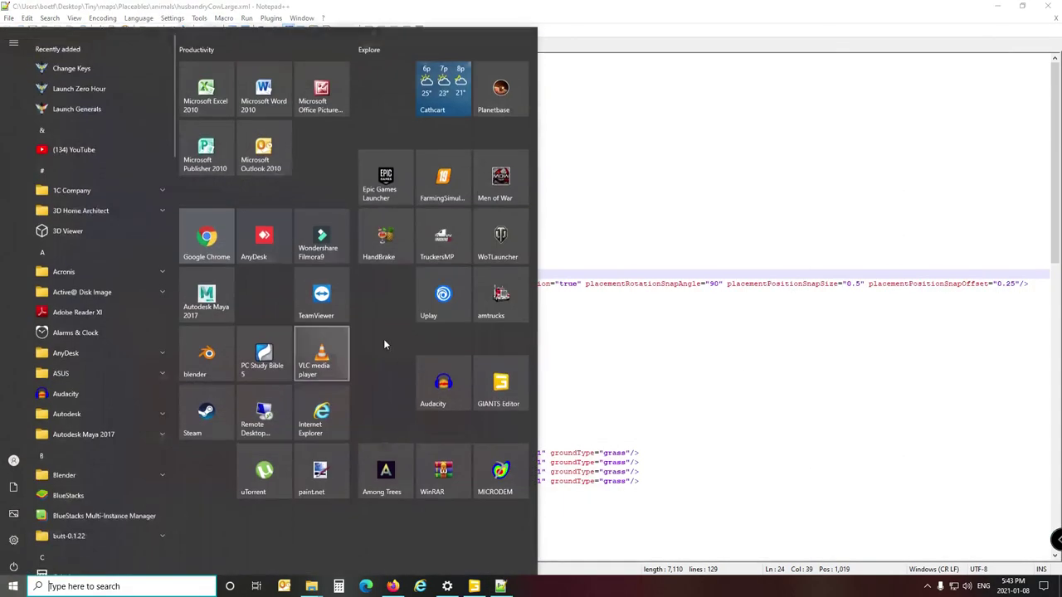
left_click(443, 166)
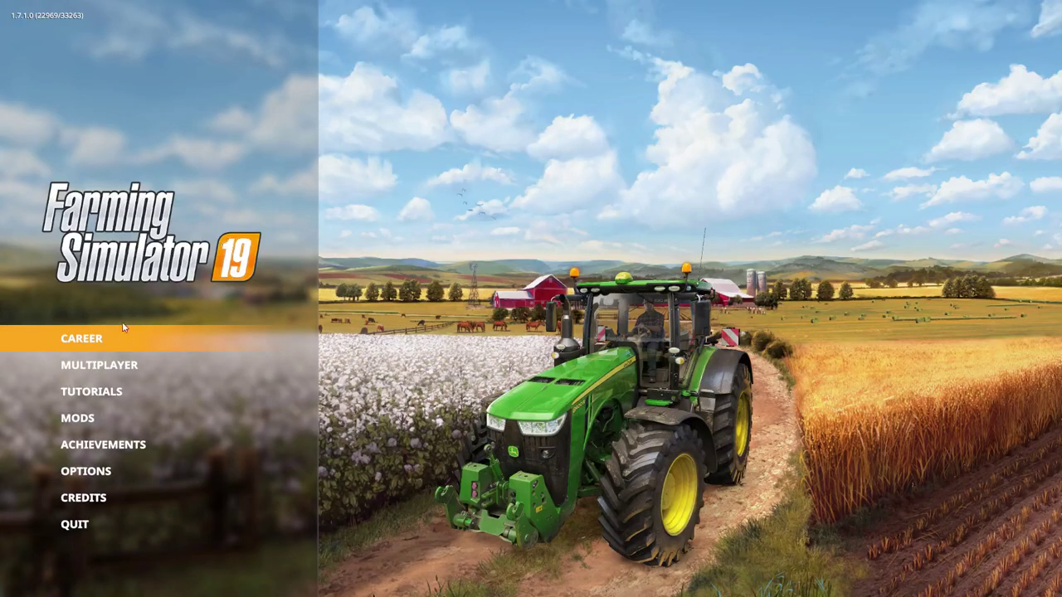
key("Return")
left_click(457, 280)
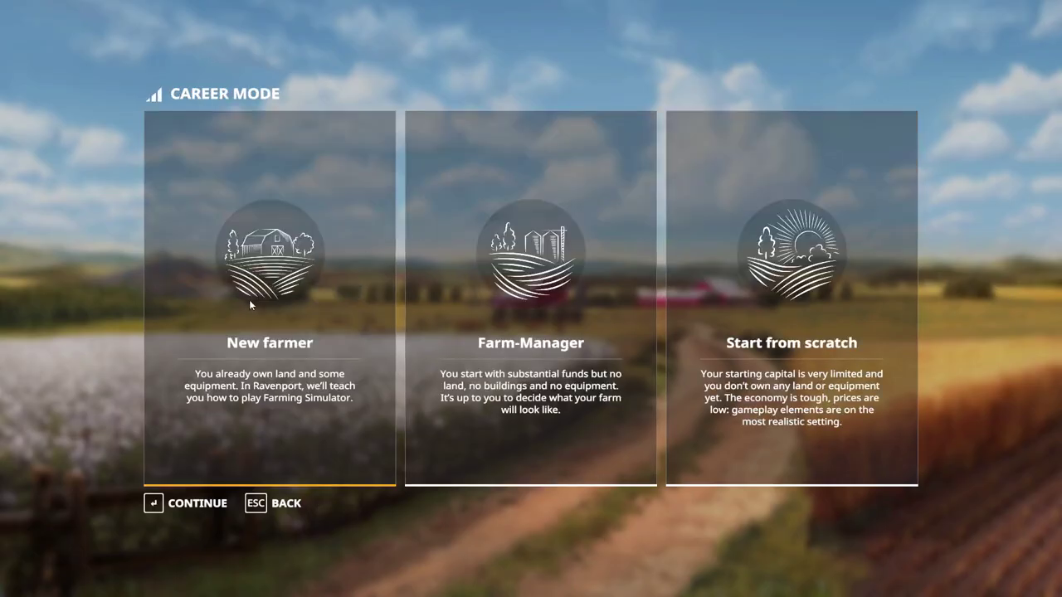
left_click(249, 300)
Choose the TINY.V.003 map for the career and accept the existing character settings
scroll(501, 265, "down", 4)
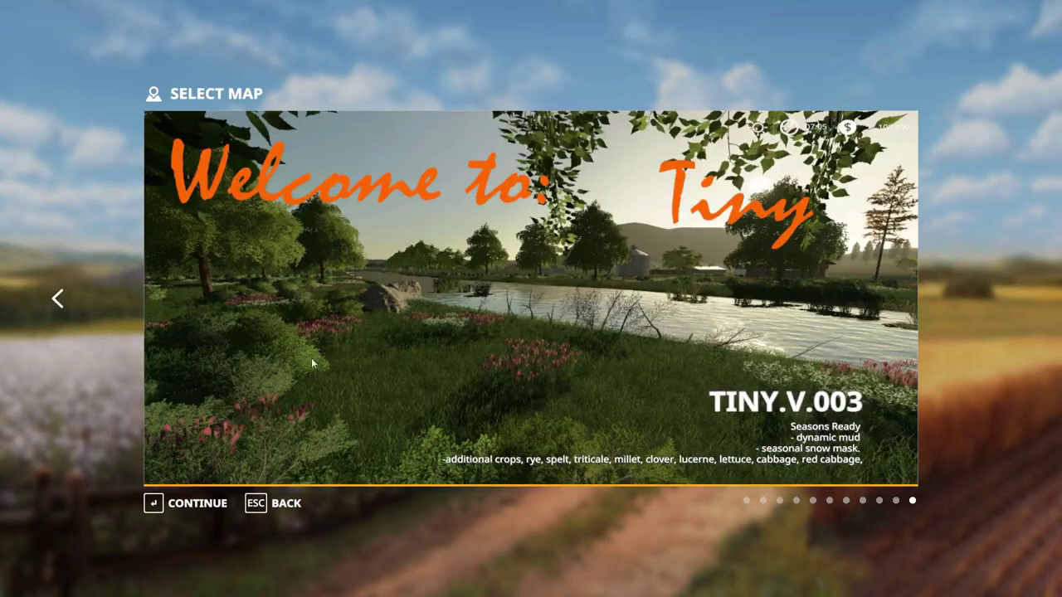
left_click(190, 506)
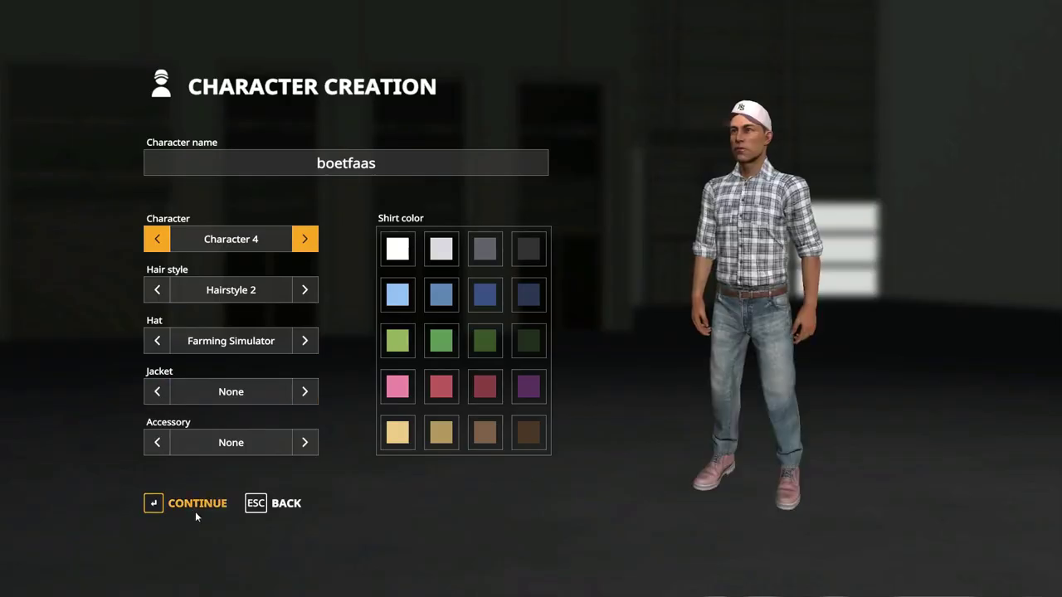
key("Return")
left_click(477, 505)
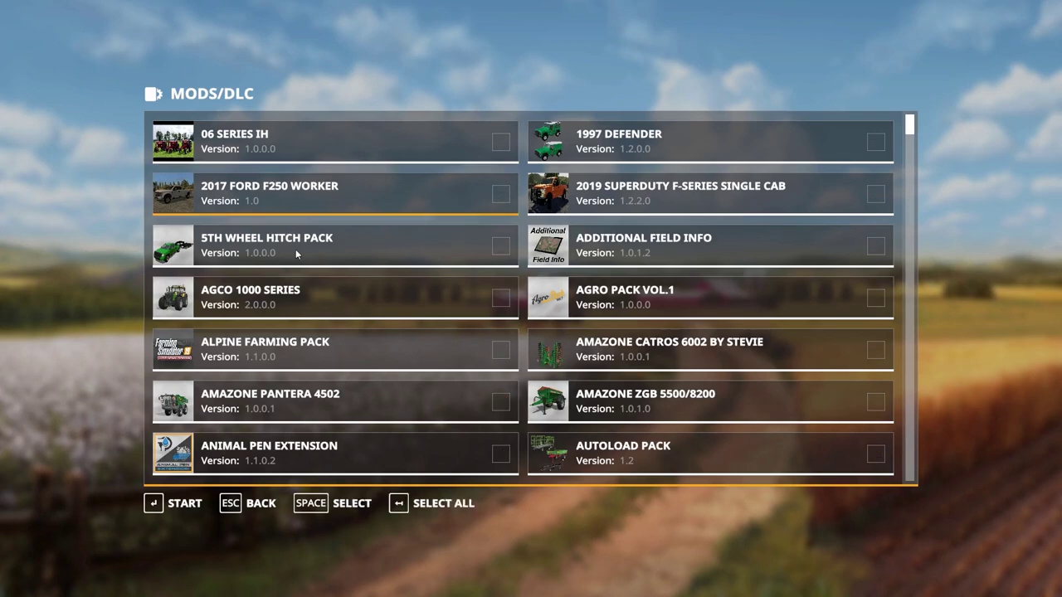
Enable the Easy Development Controls mod, start the game, and dismiss the Global Company notice and the introductory tip
scroll(297, 278, "down", 1)
scroll(296, 282, "down", 18)
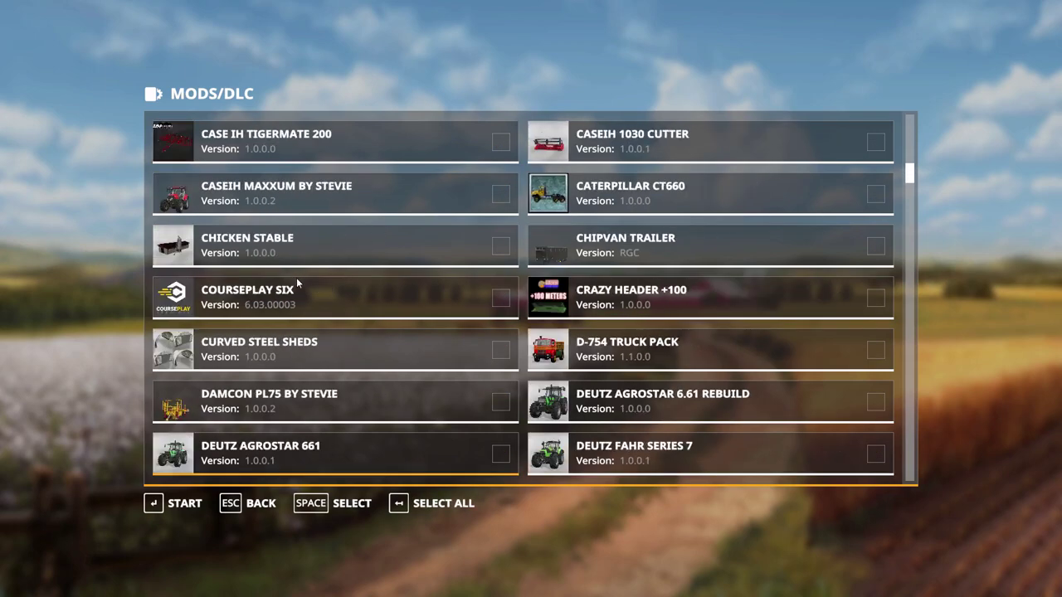
scroll(296, 282, "down", 5)
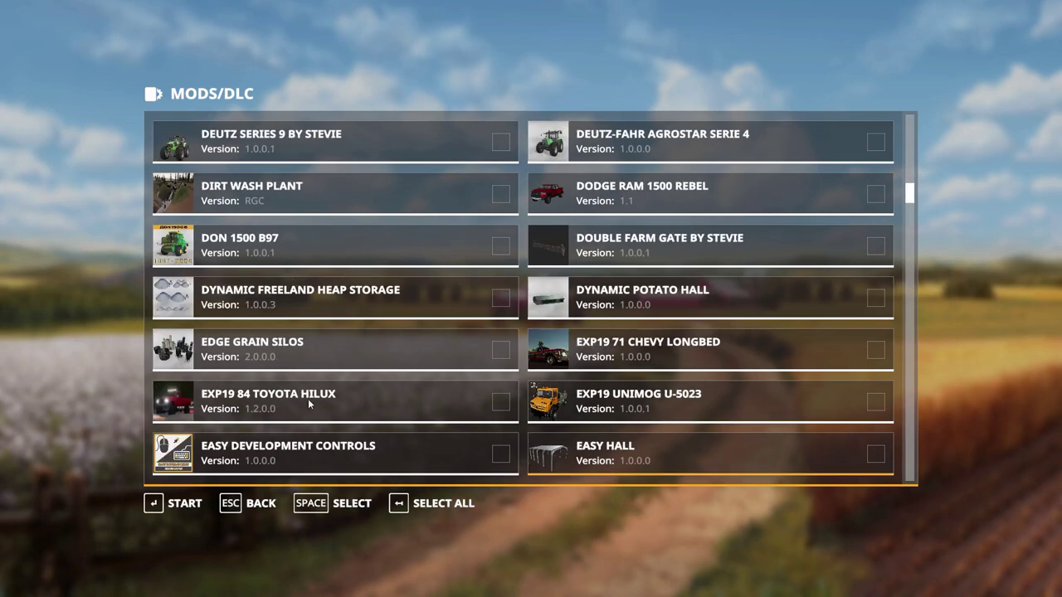
left_click(319, 463)
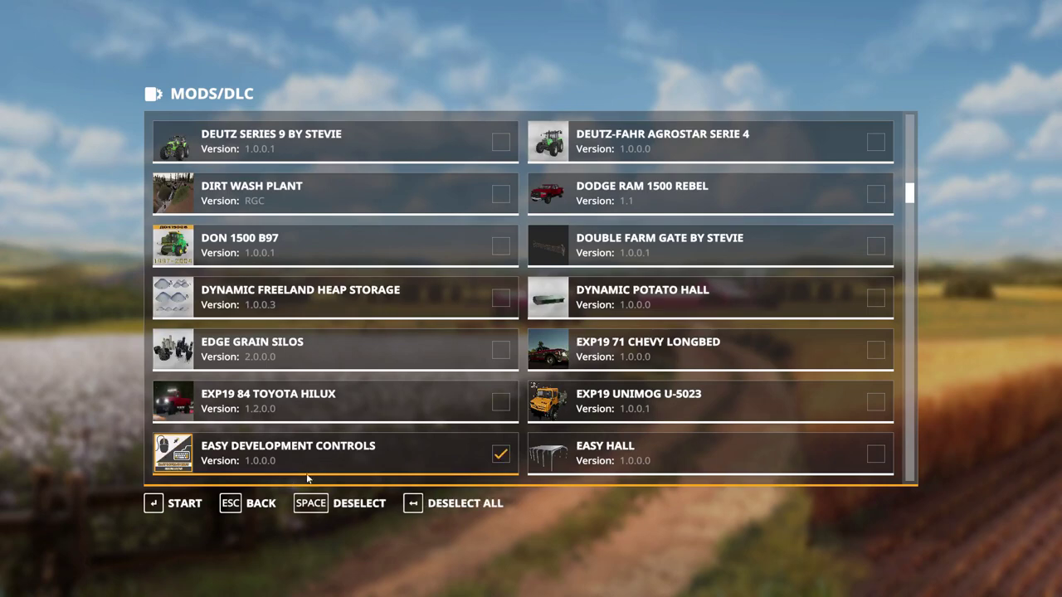
left_click(172, 503)
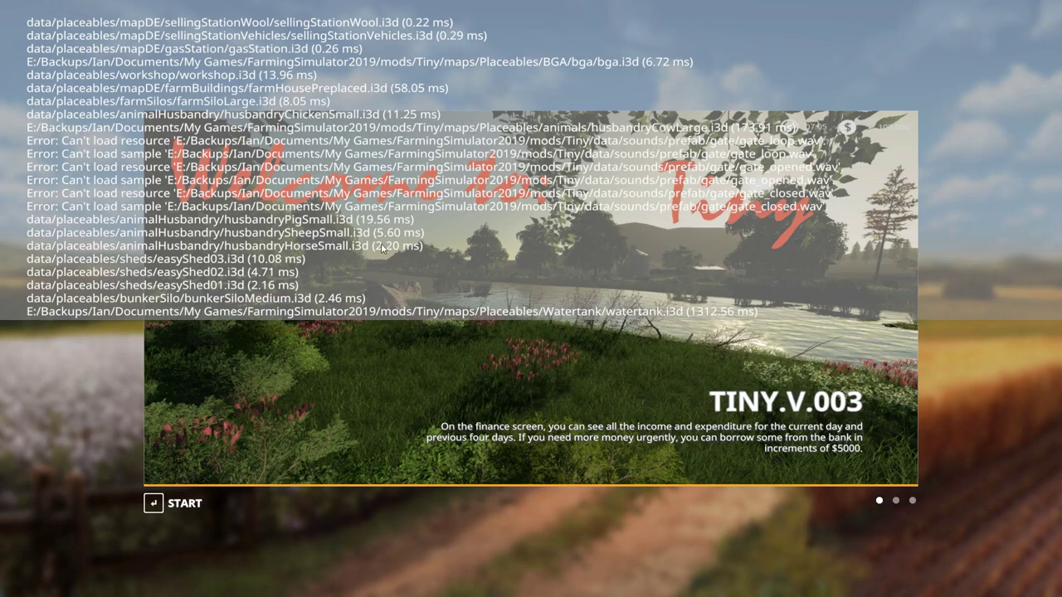
left_click(184, 492)
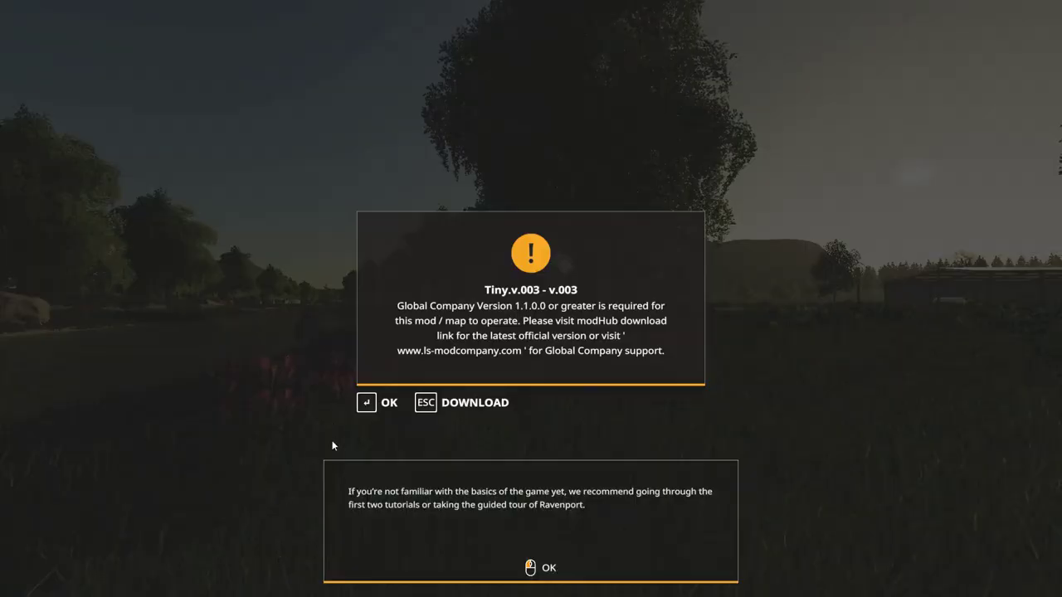
left_click(378, 403)
left_click(531, 298)
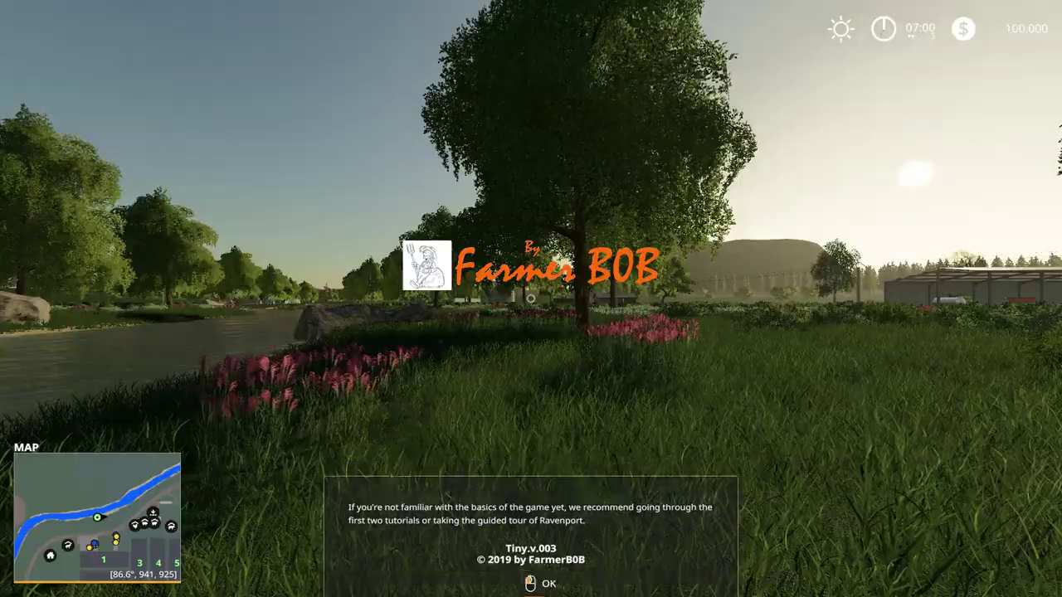
Find the Cow pasture on the in-game map and visit it
key("w")
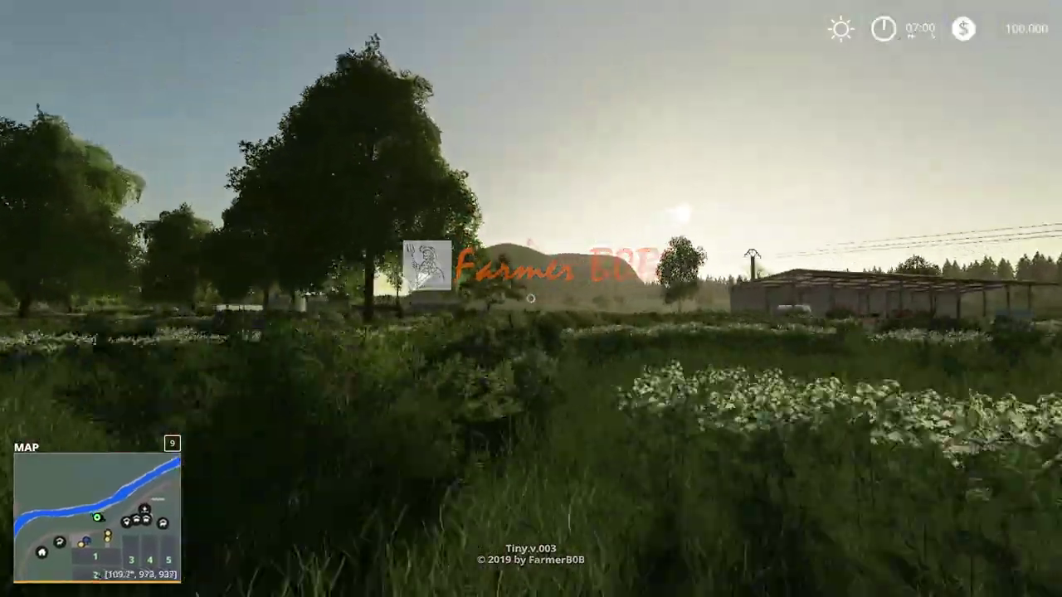
key("Escape")
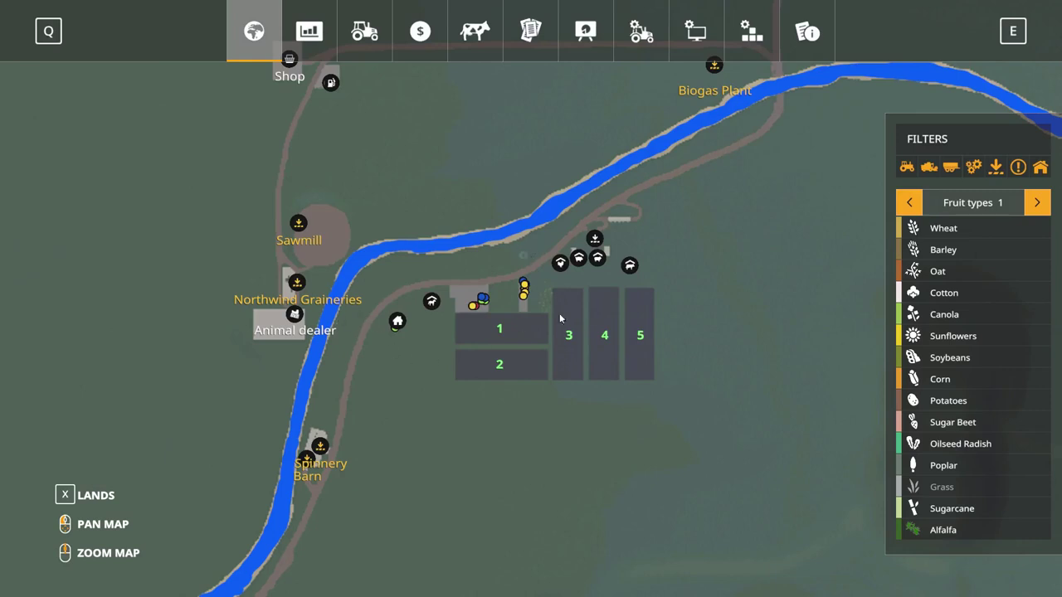
left_click(629, 266)
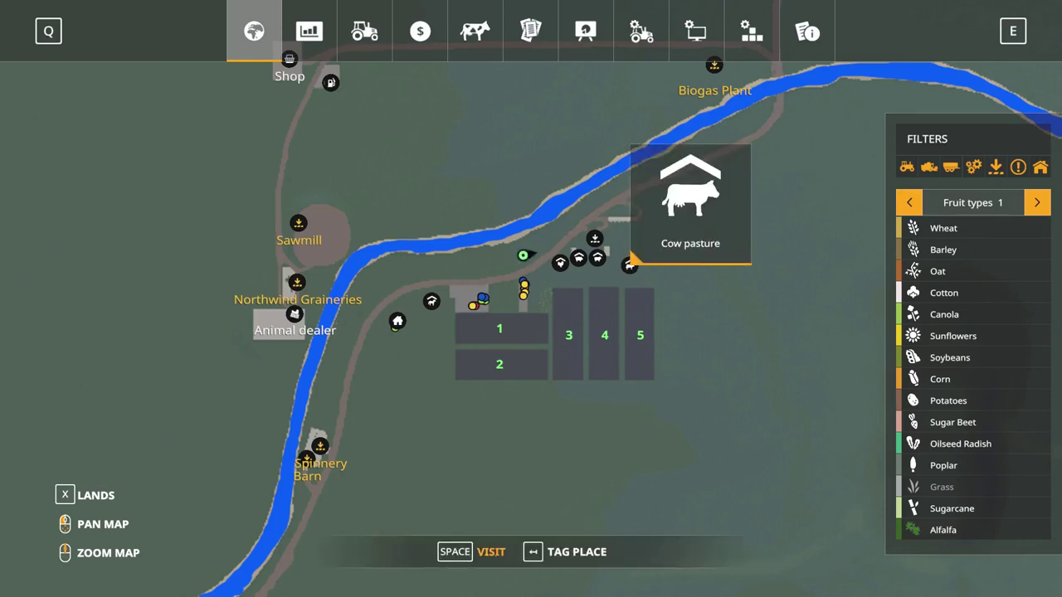
key("space")
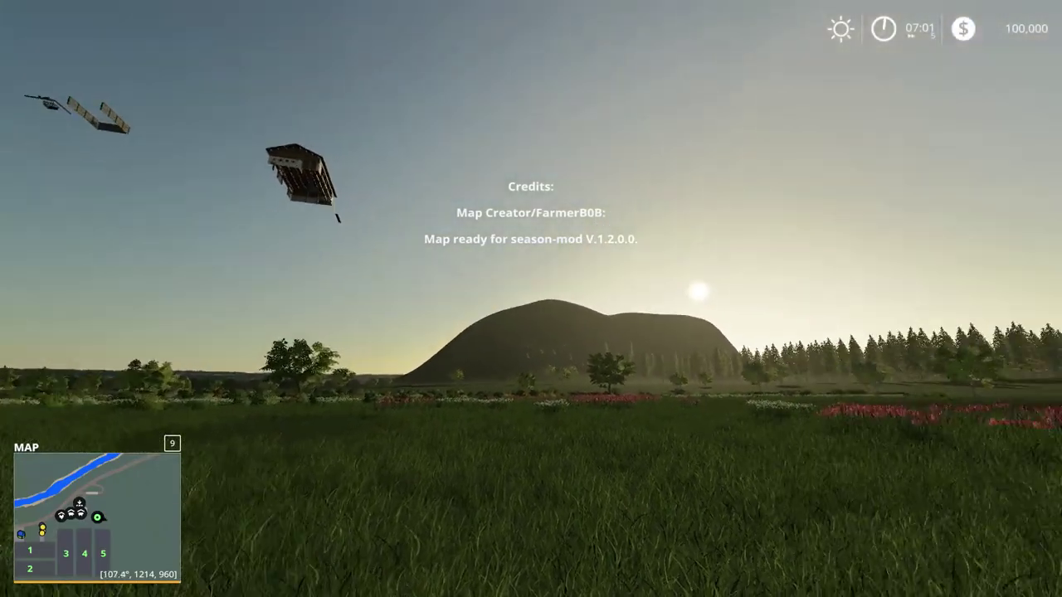
Walk around the cow pasture and examine how its buildings and fences sit relative to the terrain
key("w")
key("d")
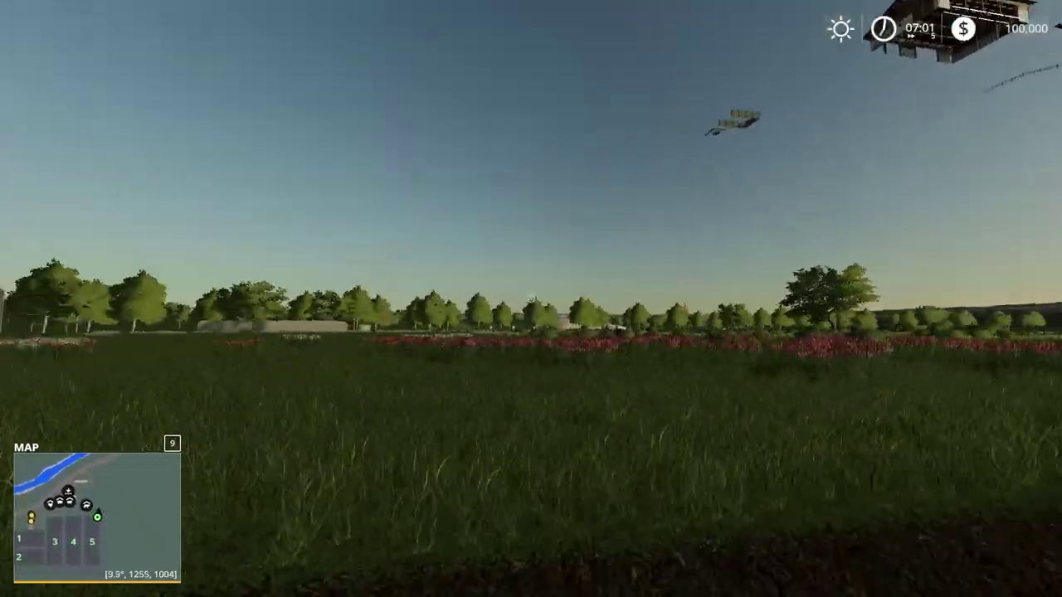
key("w")
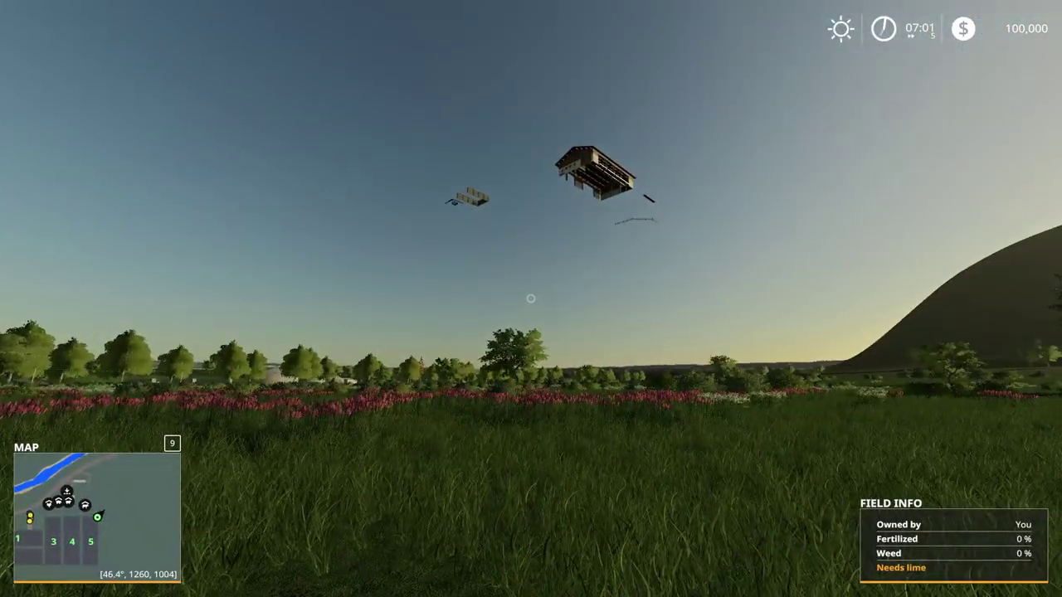
key("w")
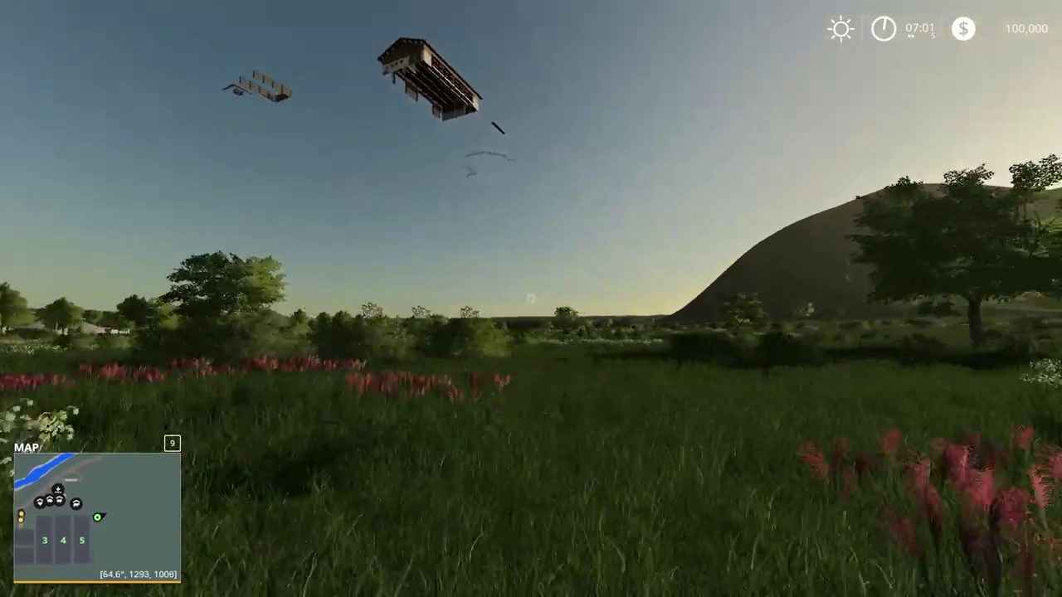
key("w")
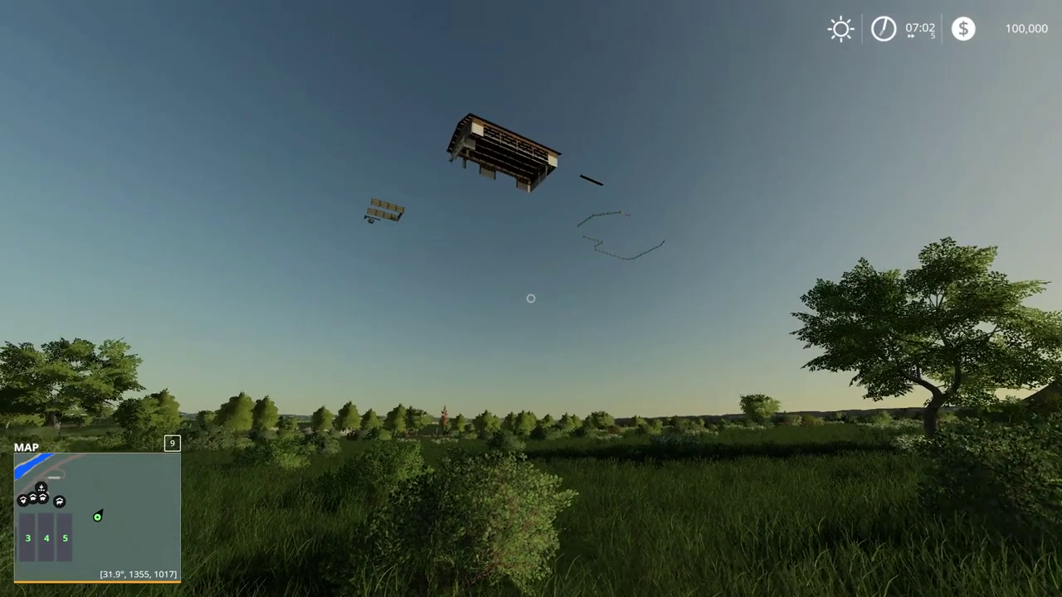
key("w")
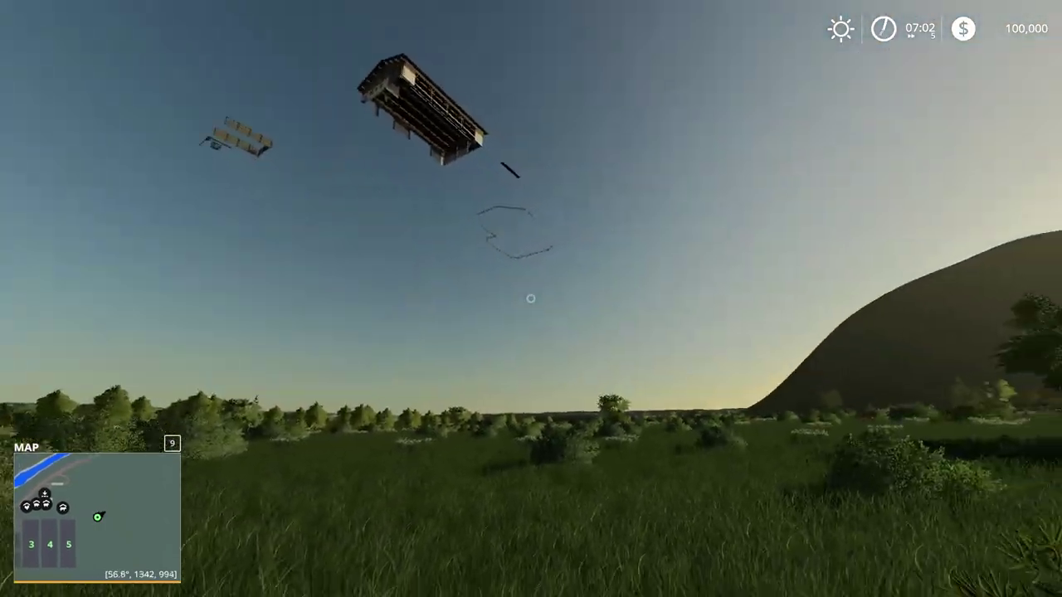
key("s")
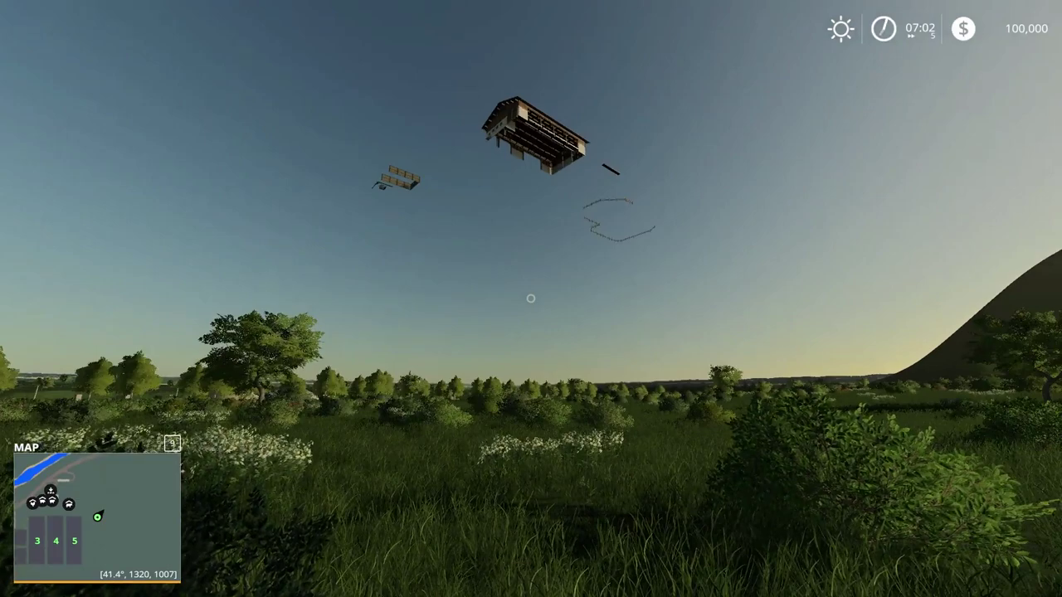
key("a")
key("w")
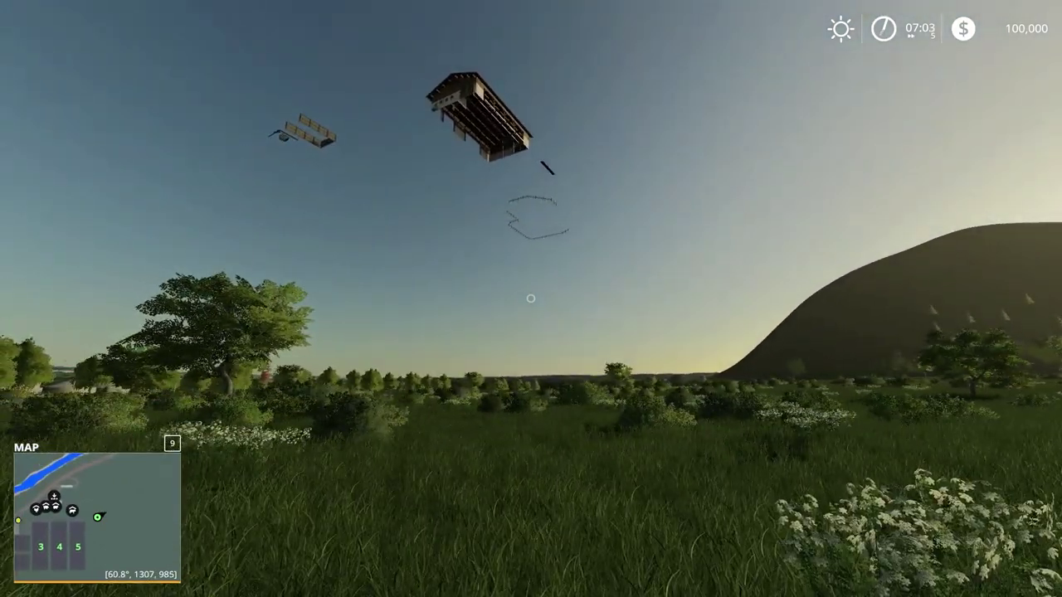
key("w")
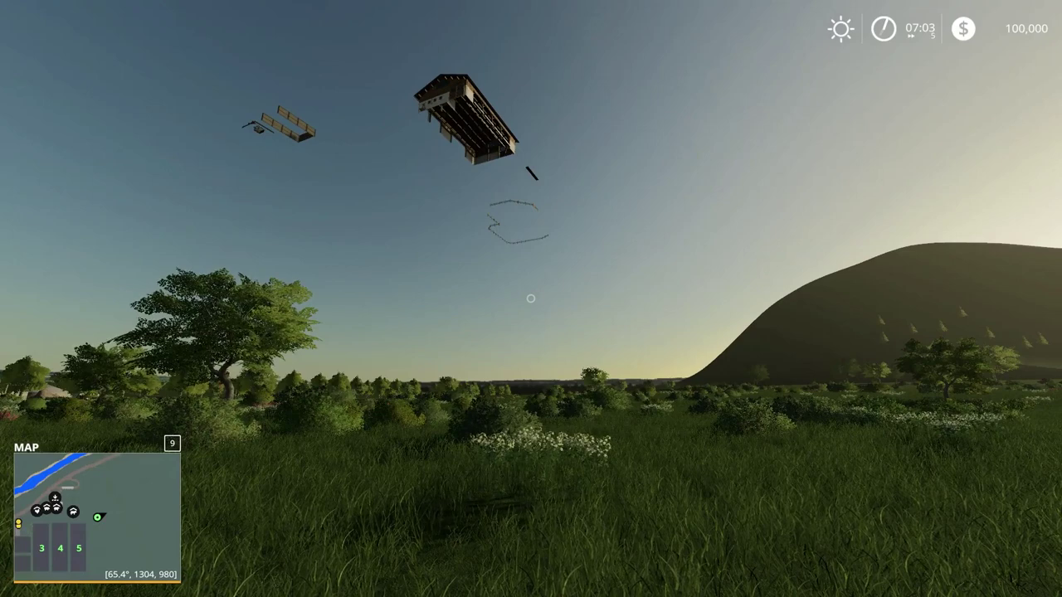
mouse_move(531, 298)
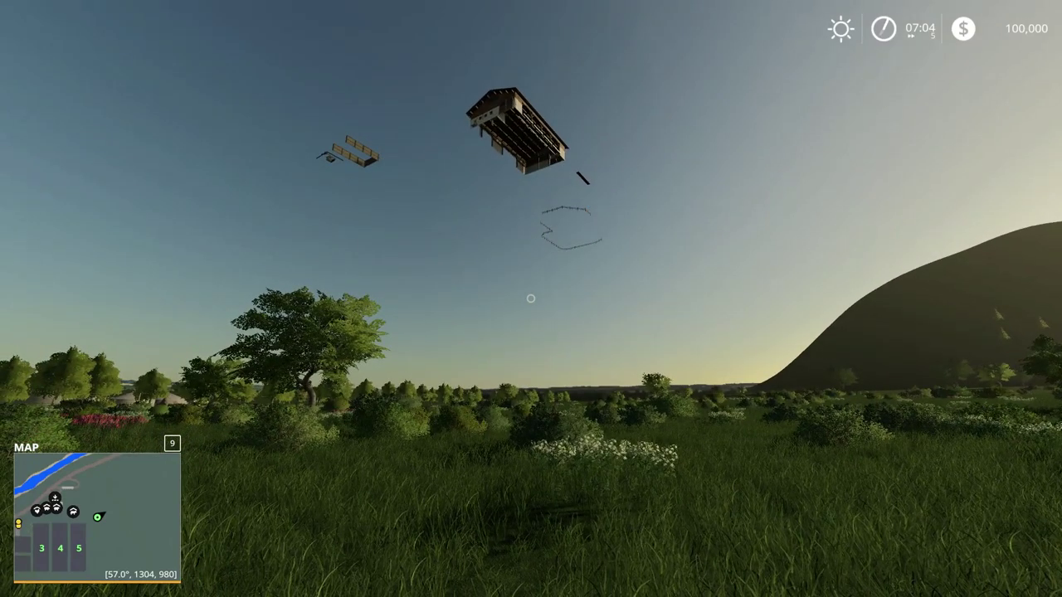
Leave the current career without saving and quit Farming Simulator 19 to the desktop
key("Escape")
left_click(807, 30)
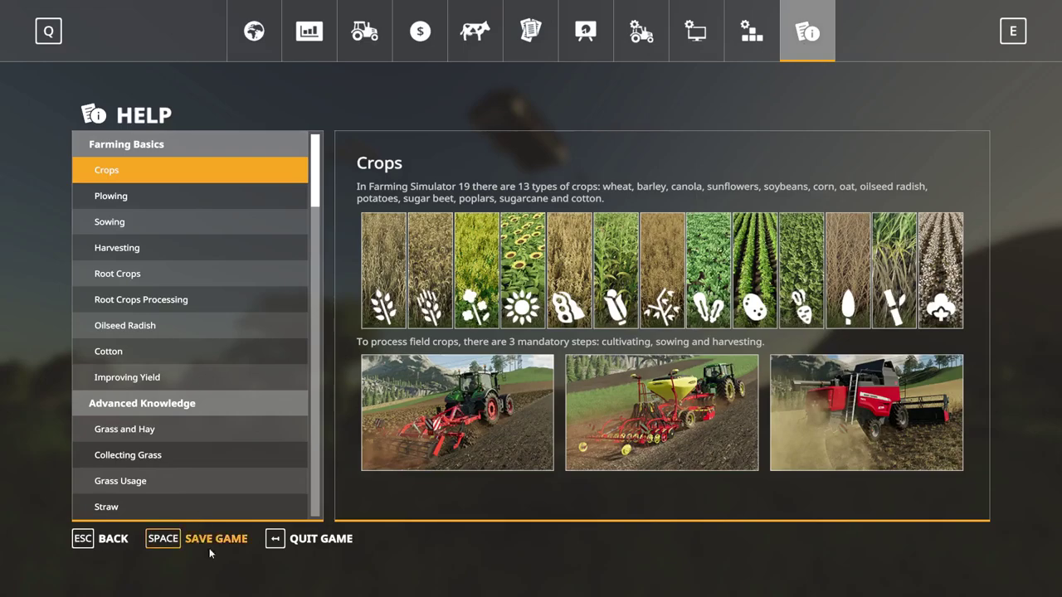
left_click(317, 543)
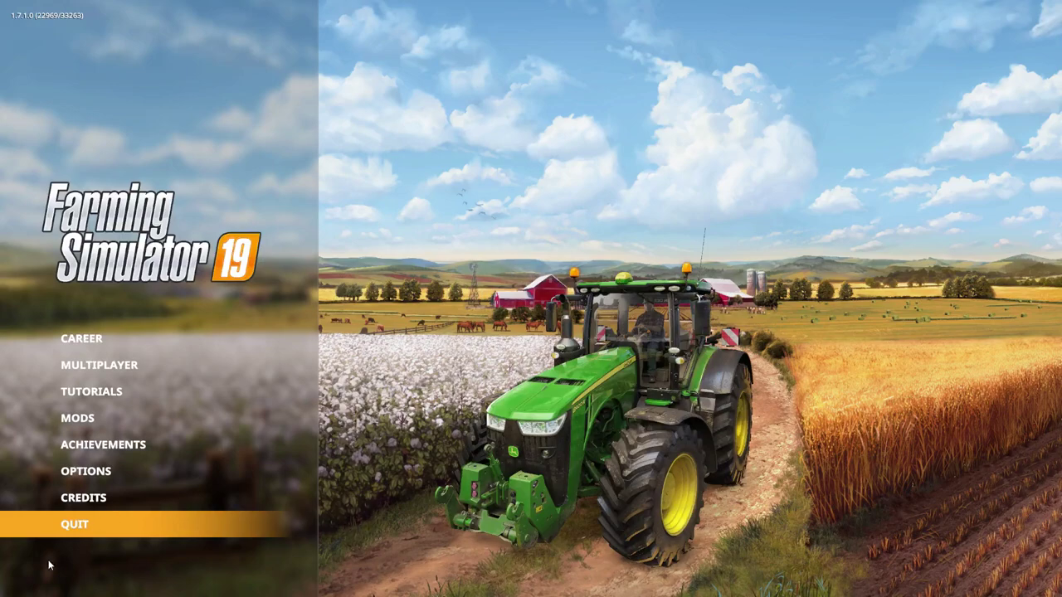
left_click(75, 524)
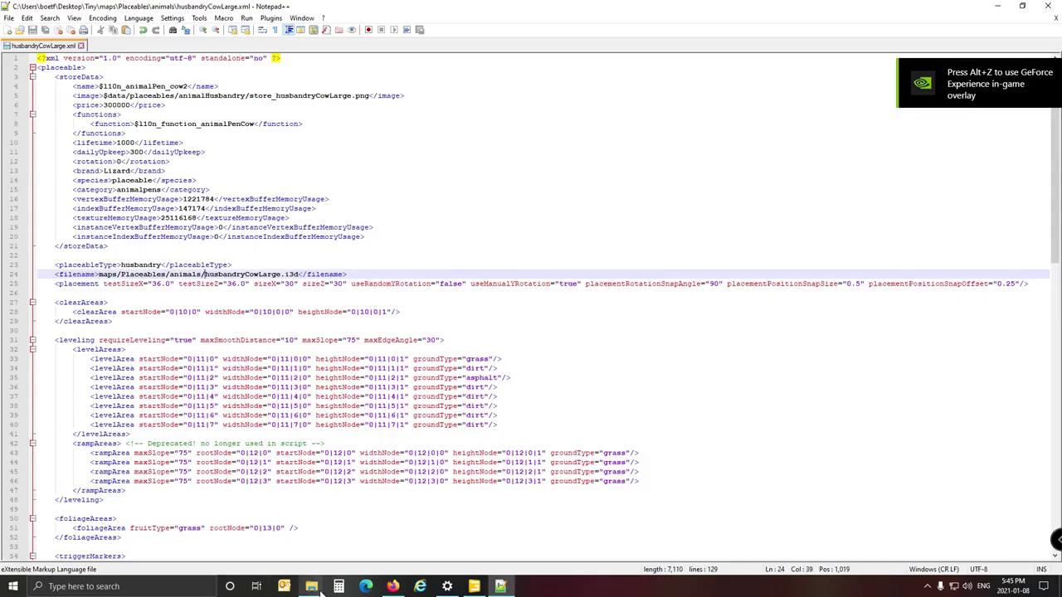
Open log.txt from the FarmingSimulator2019 folder and read the entries around the loading of husbandryCowLarge.i3d
mouse_move(313, 586)
left_click(311, 548)
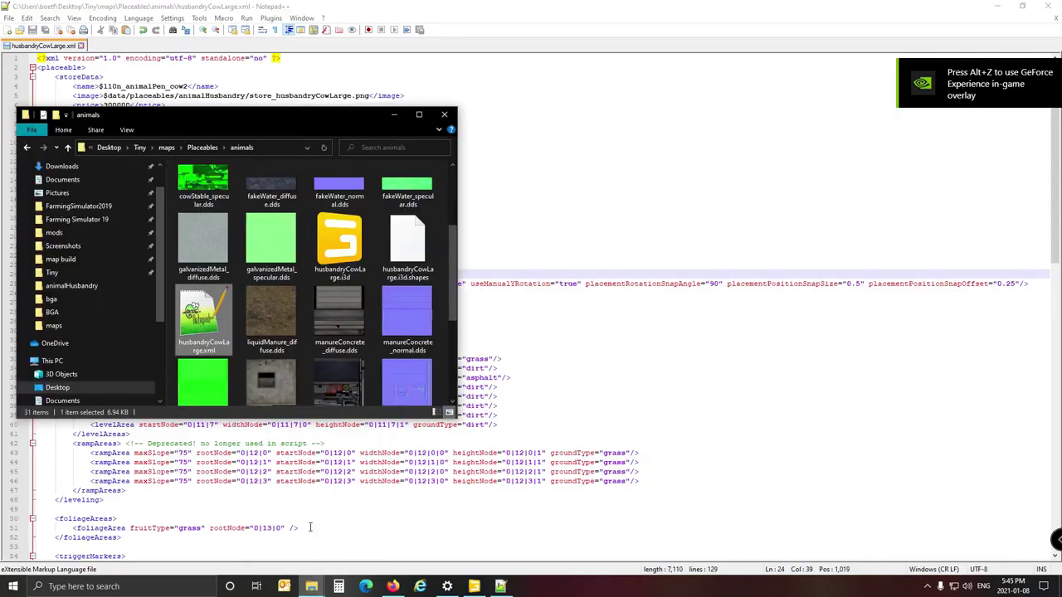
left_click(73, 207)
left_click(419, 114)
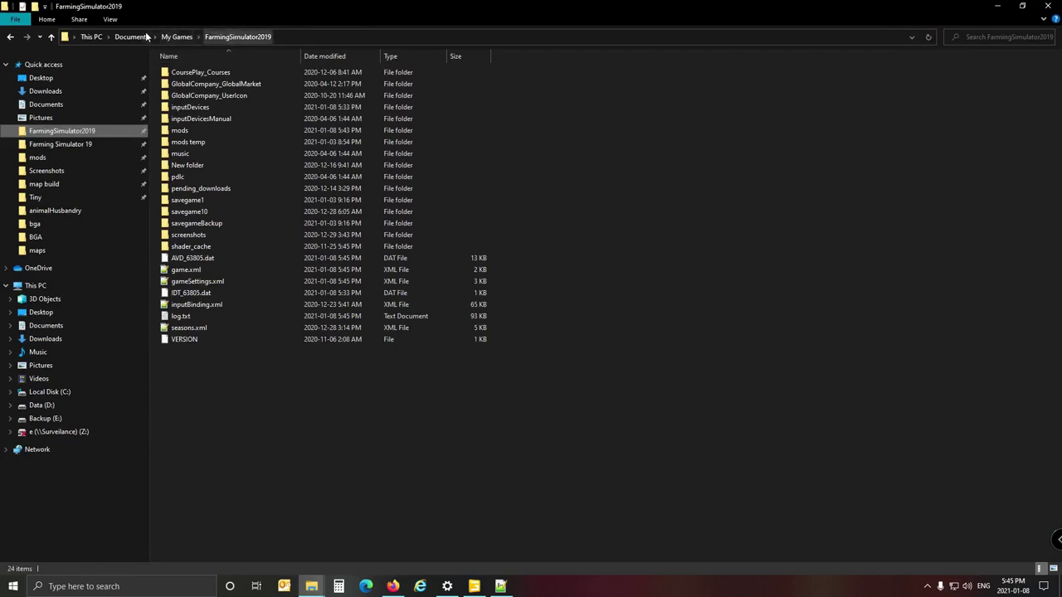
left_click(181, 316)
double_click(181, 316)
left_click_drag(945, 69, 945, 303)
left_click(788, 287)
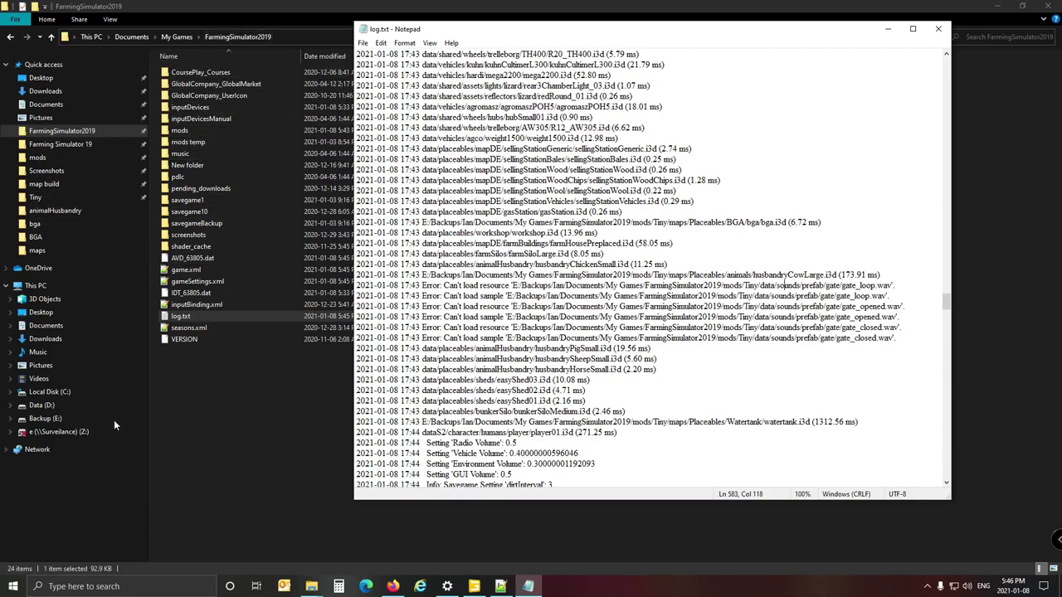
Create a new folder named sounds inside the Tiny map's data folder
left_click(313, 587)
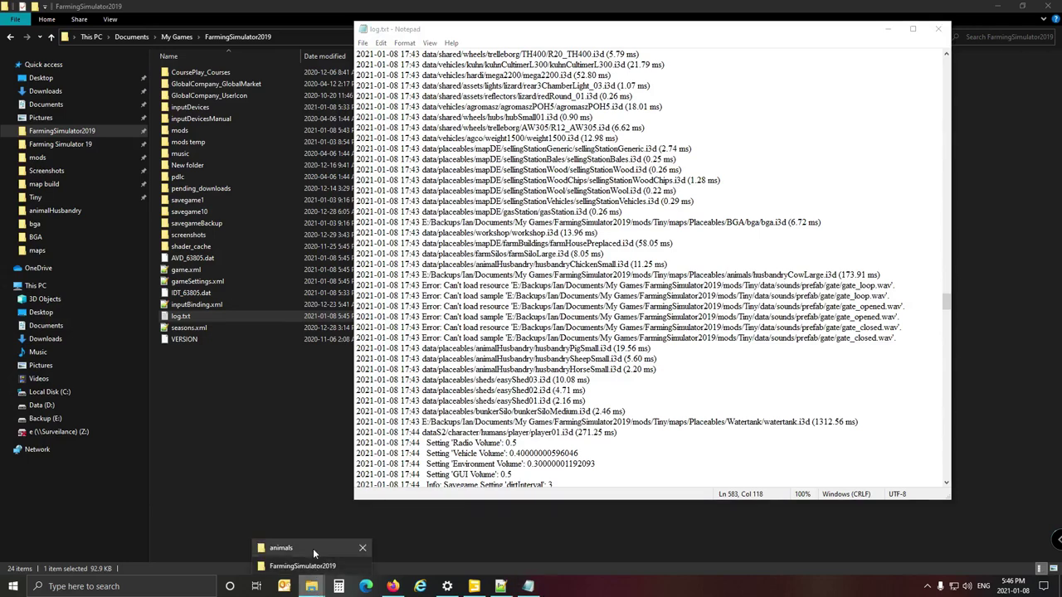
left_click(313, 569)
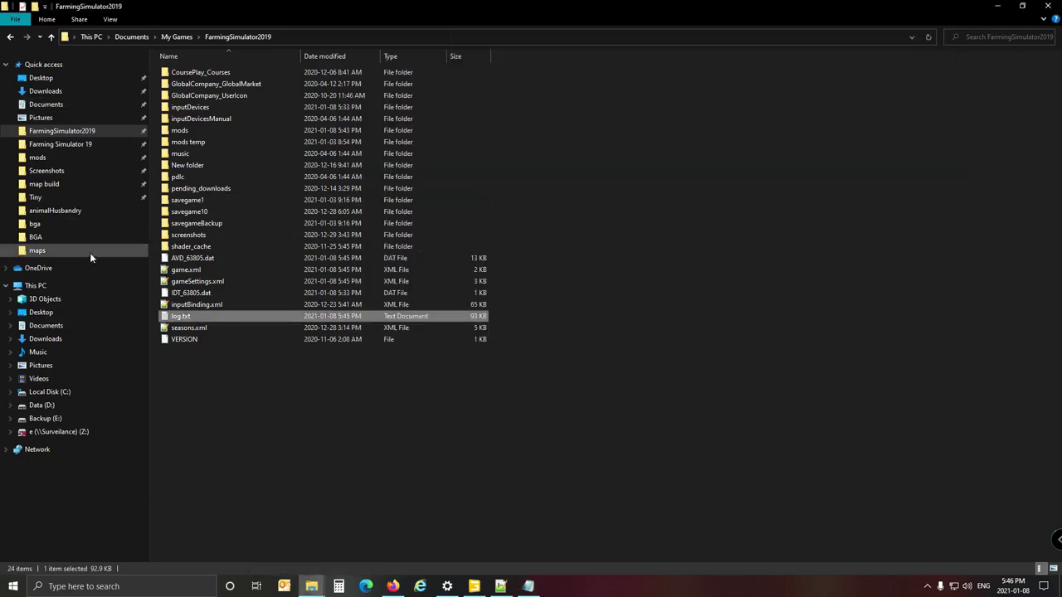
left_click(51, 199)
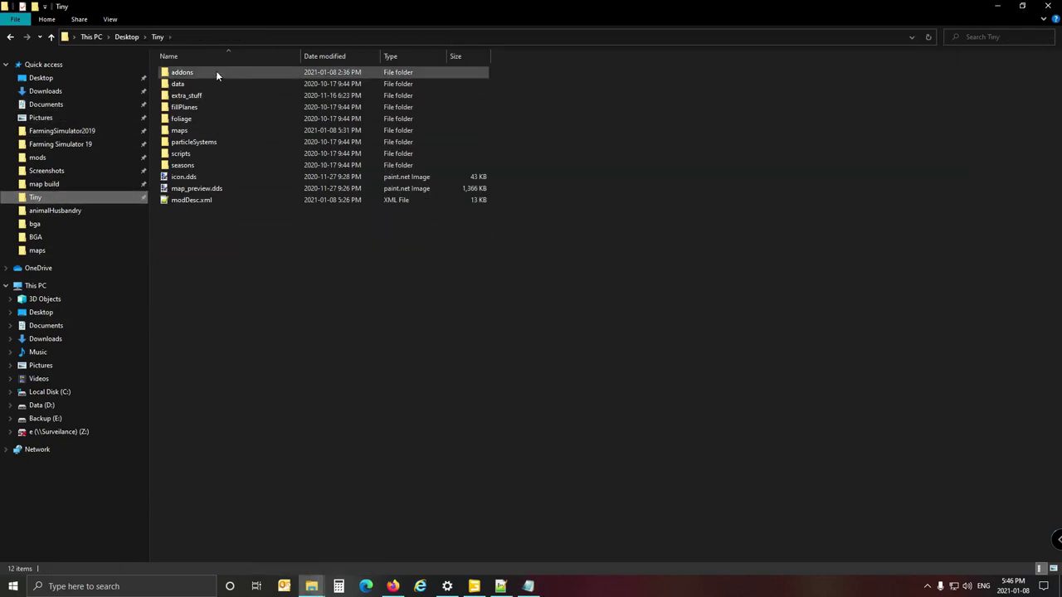
double_click(213, 94)
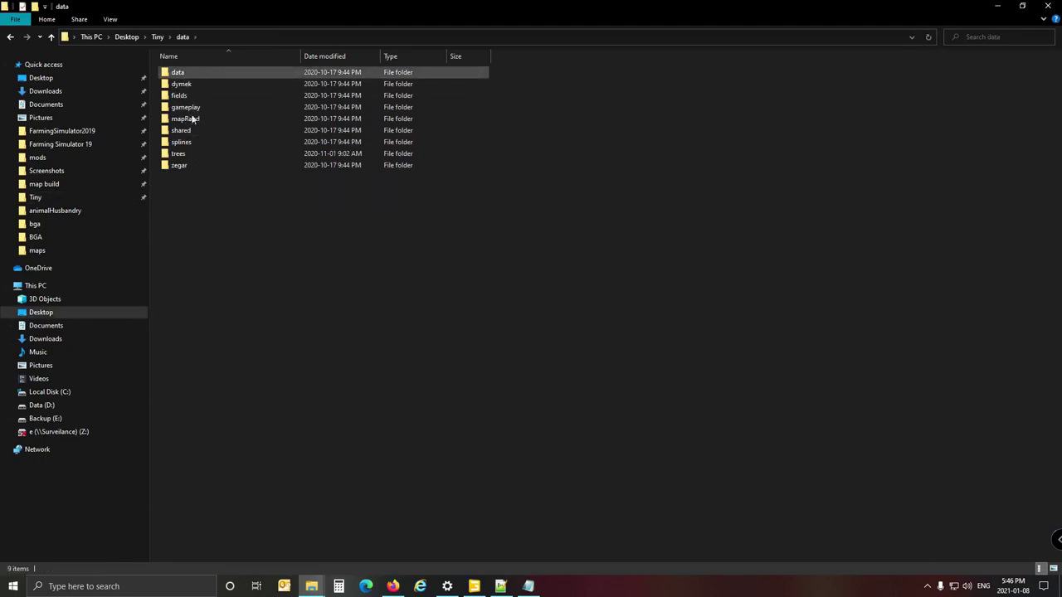
right_click(197, 204)
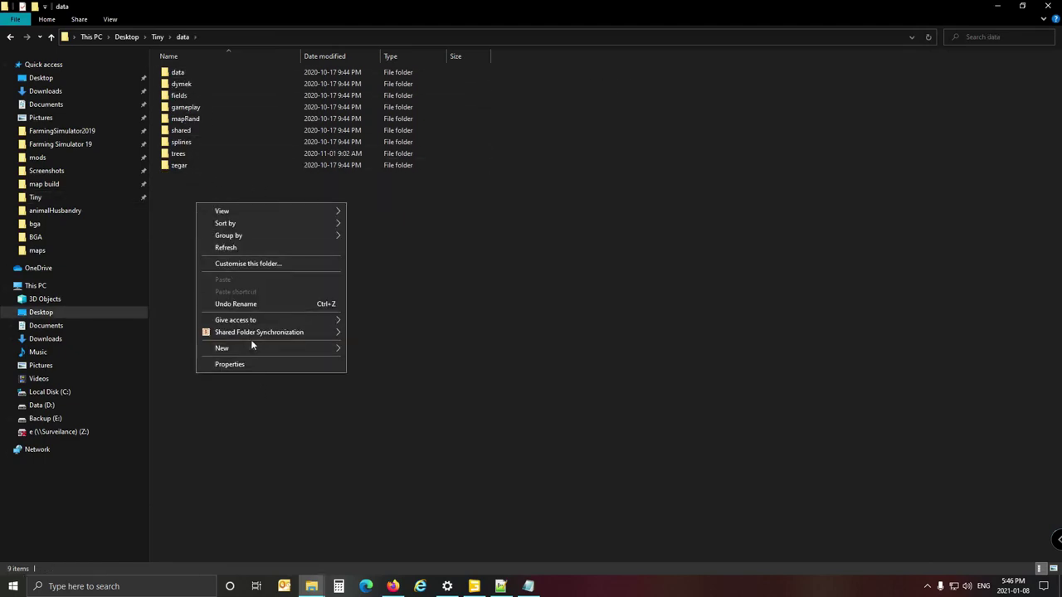
mouse_move(252, 348)
left_click(372, 350)
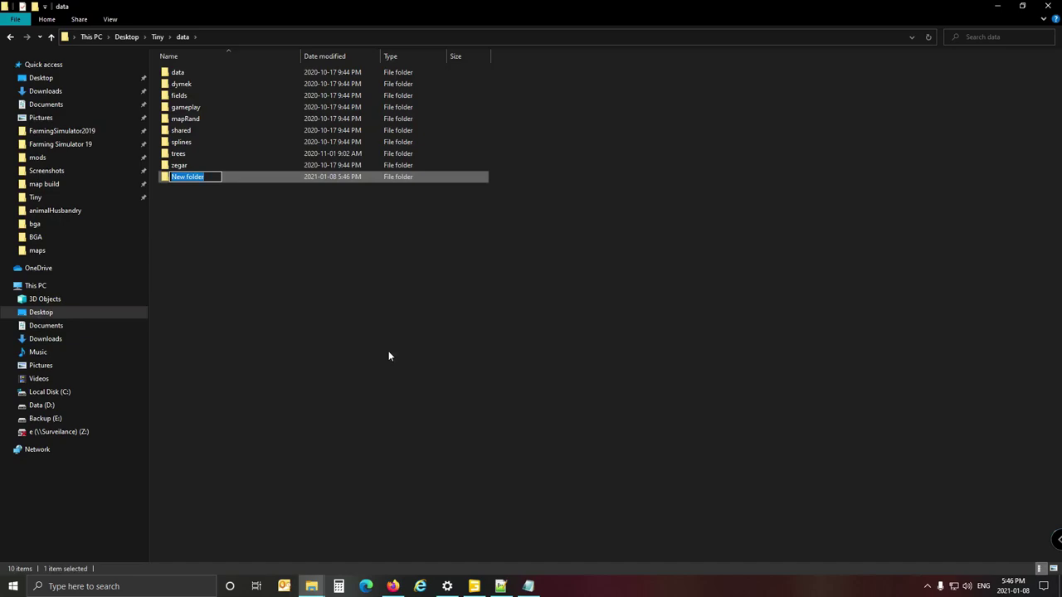
type("sounds")
key("Return")
Compare the gate sound file paths in log.txt with the new sounds folder in Tiny's data folder
left_click(528, 586)
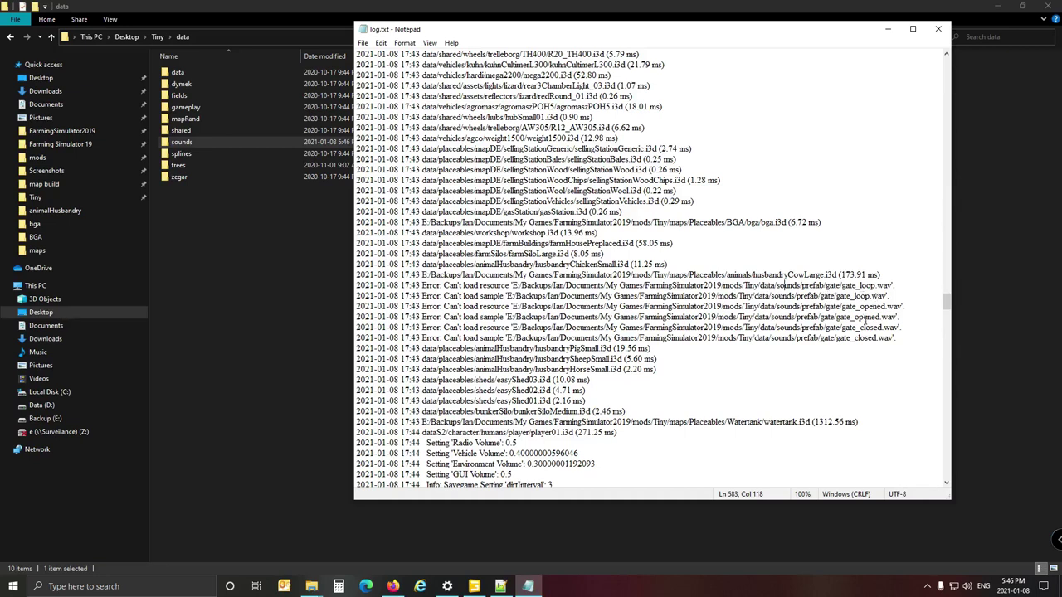
left_click(268, 225)
double_click(191, 142)
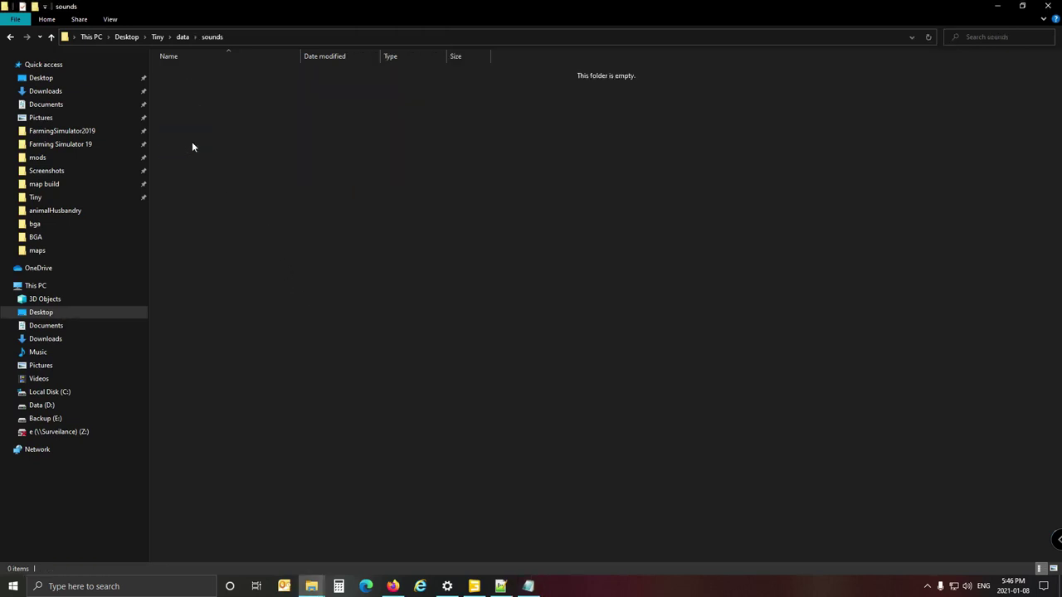
left_click(182, 37)
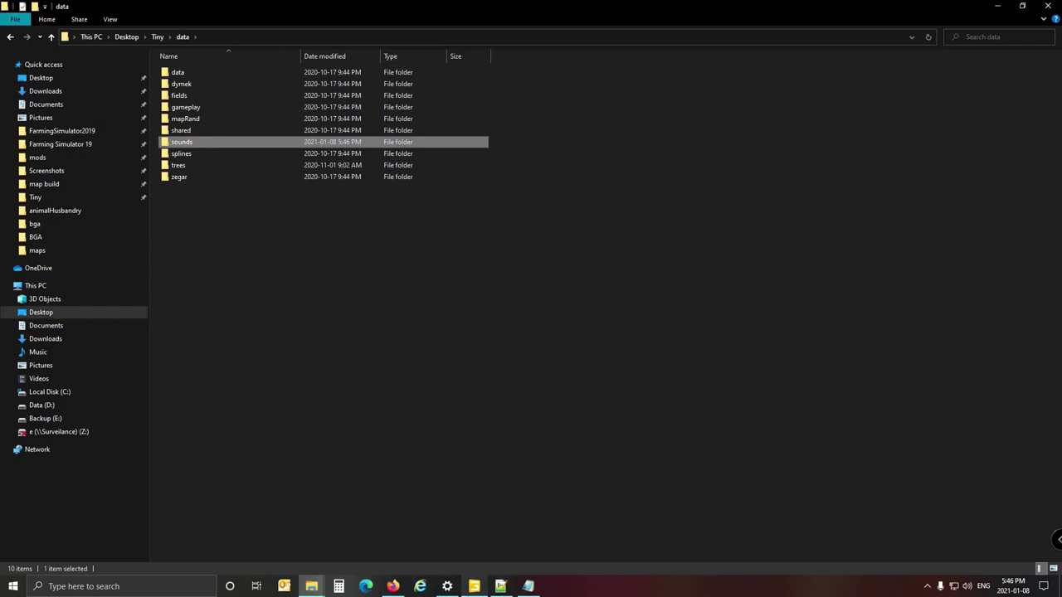
mouse_move(500, 589)
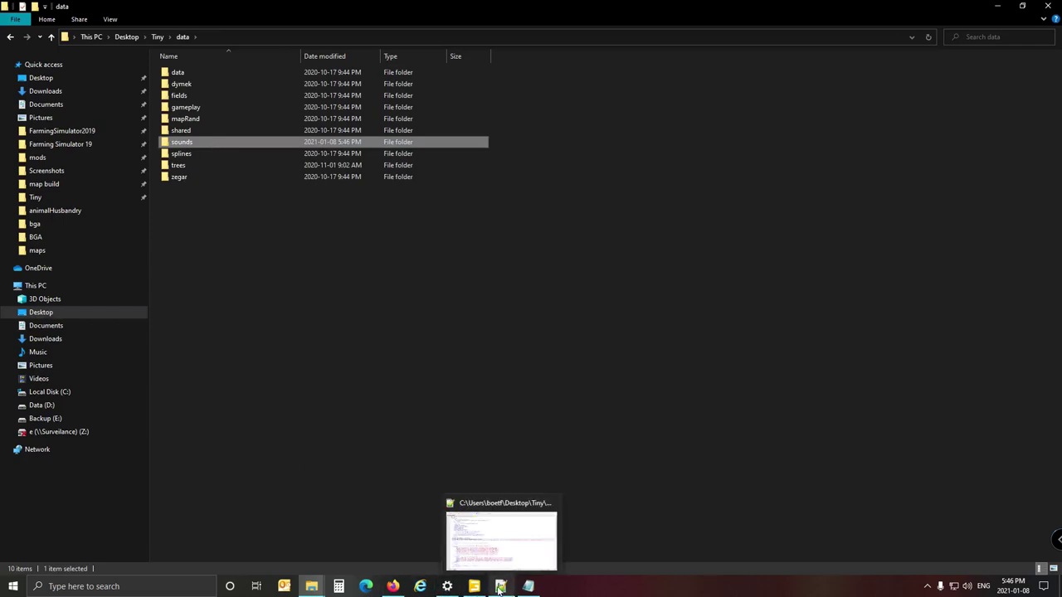
left_click(502, 567)
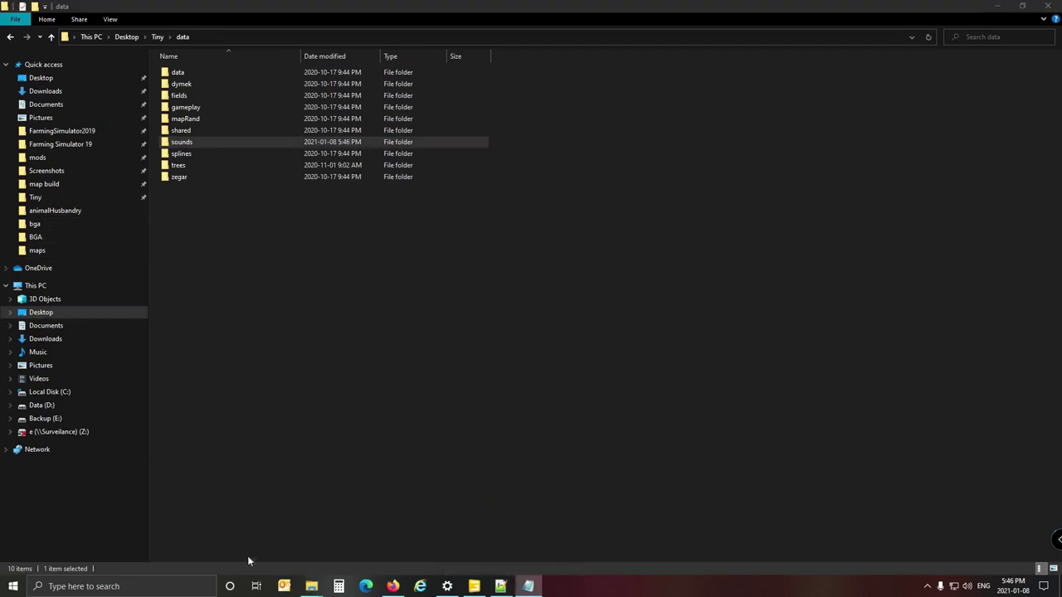
Open the data/sounds/prefab/gate folder in the Farming Simulator 19 installation directory
mouse_move(311, 573)
left_click(311, 550)
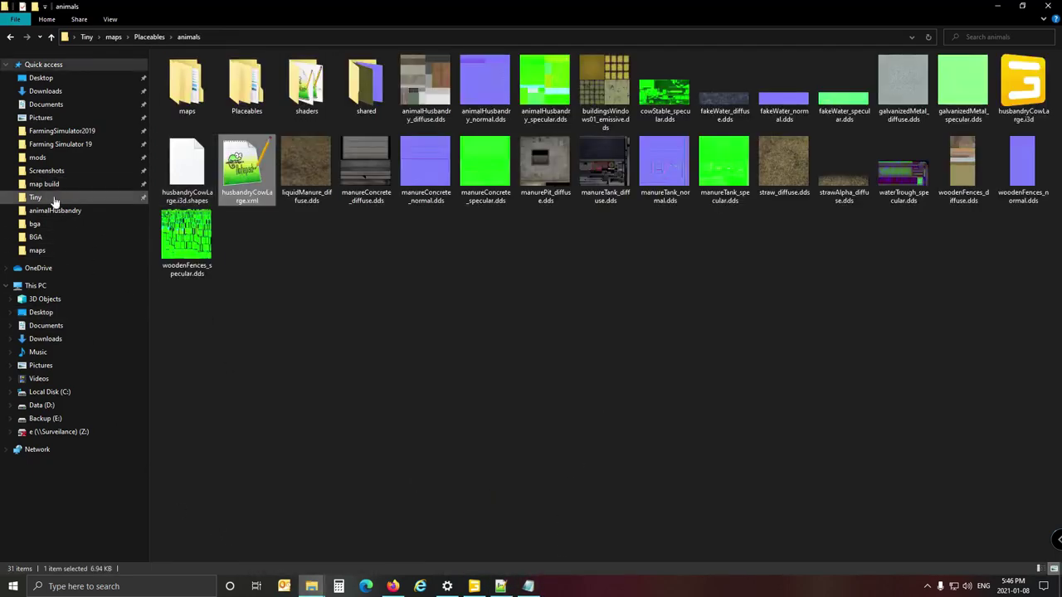
left_click(54, 145)
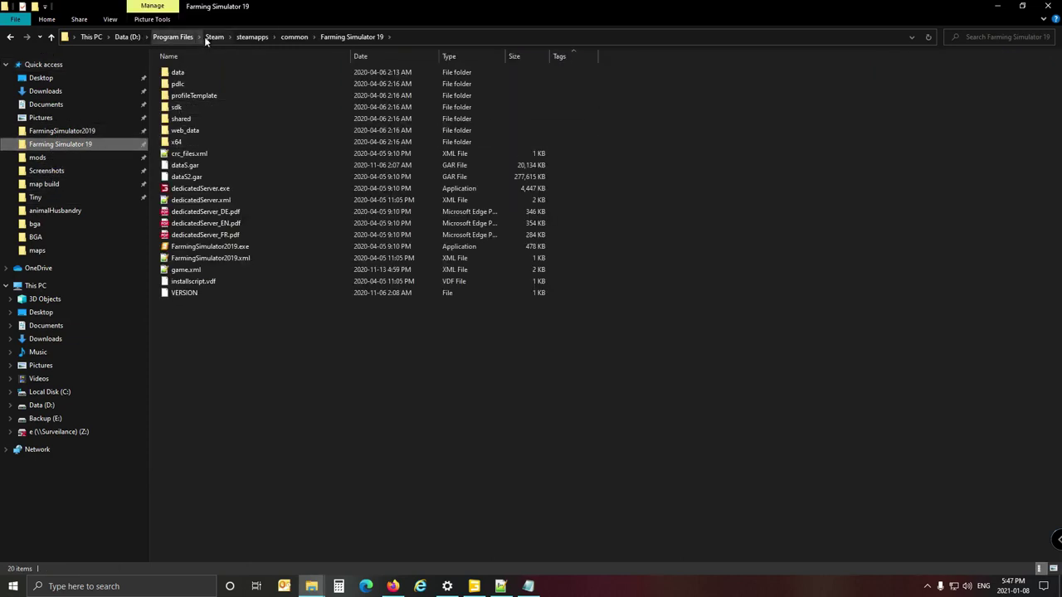
double_click(199, 72)
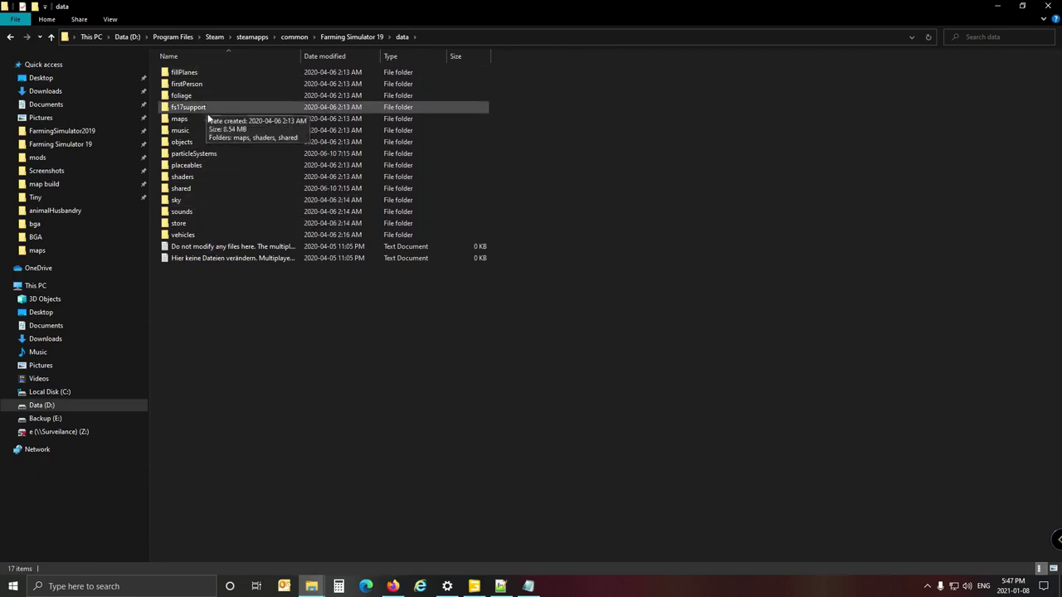
double_click(217, 213)
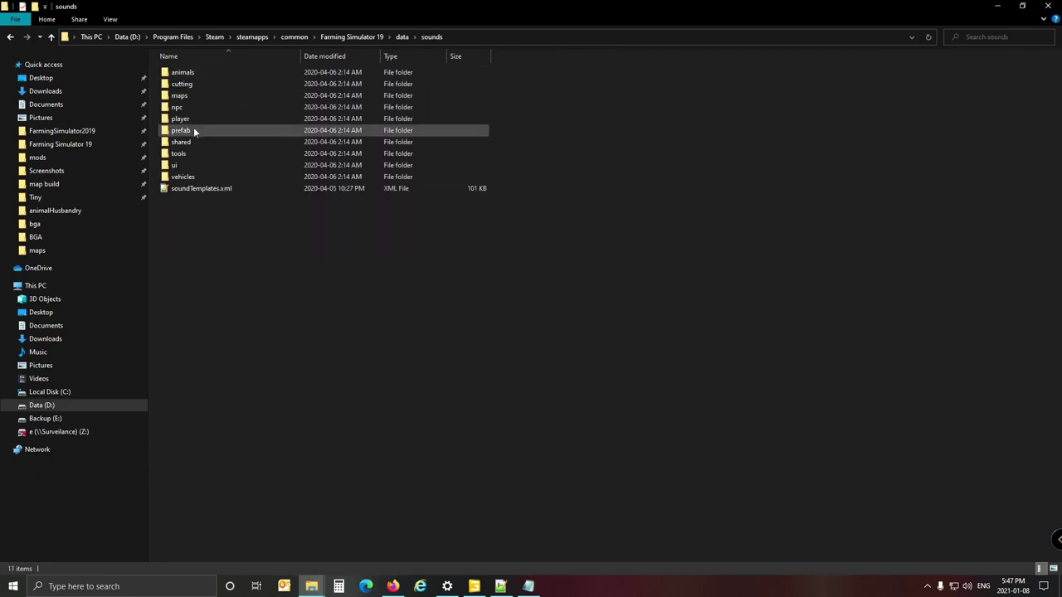
double_click(194, 130)
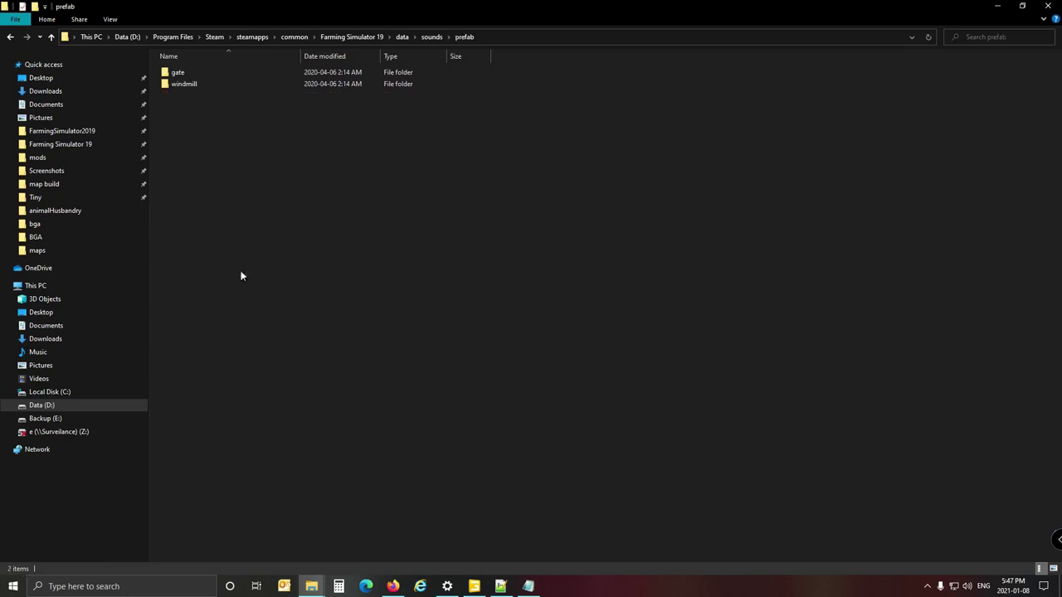
double_click(194, 72)
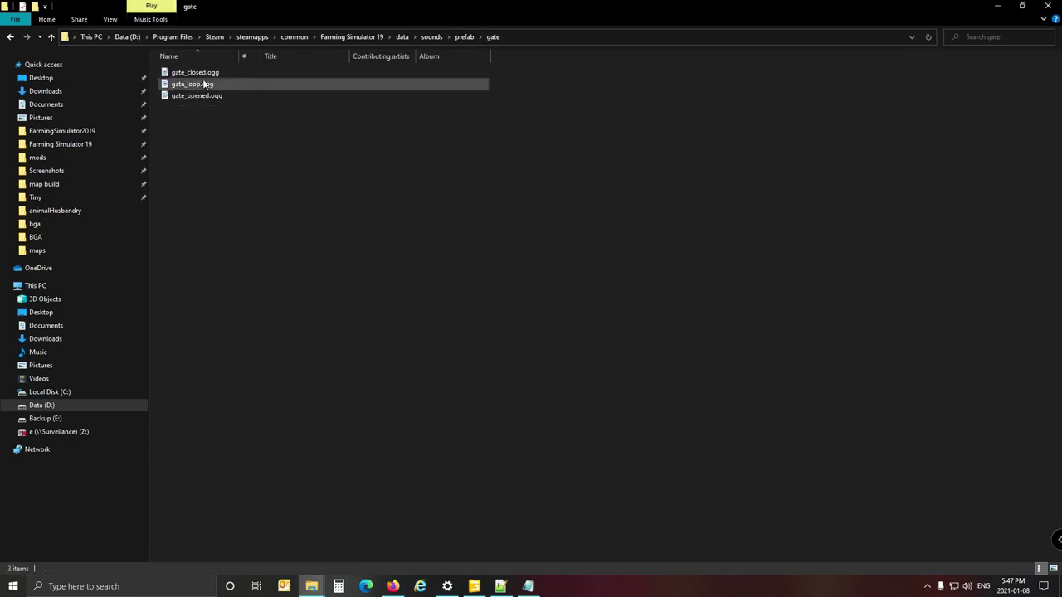
Copy gate_closed.ogg, gate_loop.ogg and gate_opened.ogg from the game's prefab gate folder
left_click(462, 38)
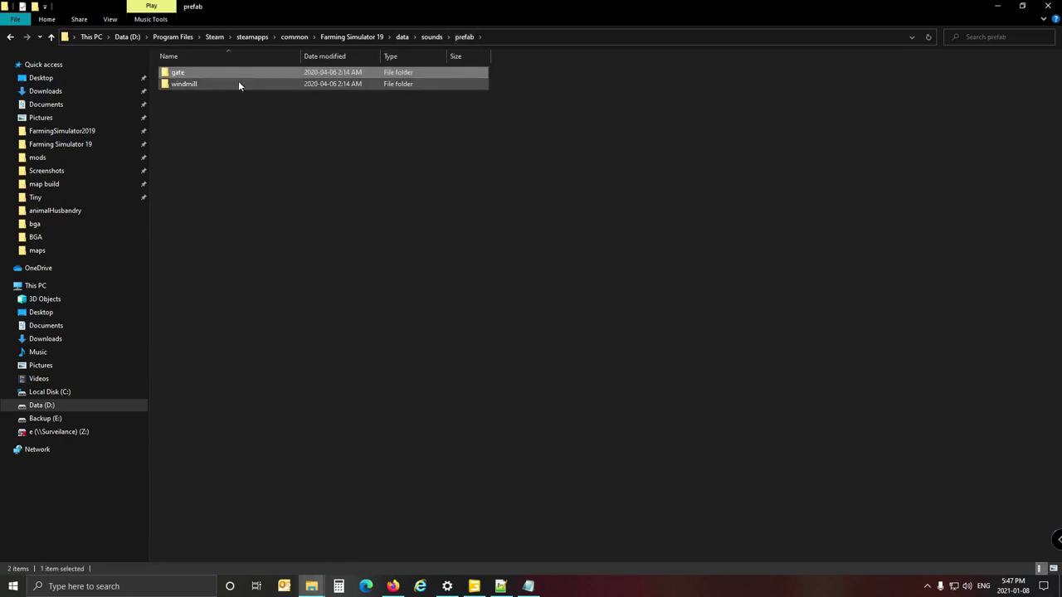
double_click(226, 74)
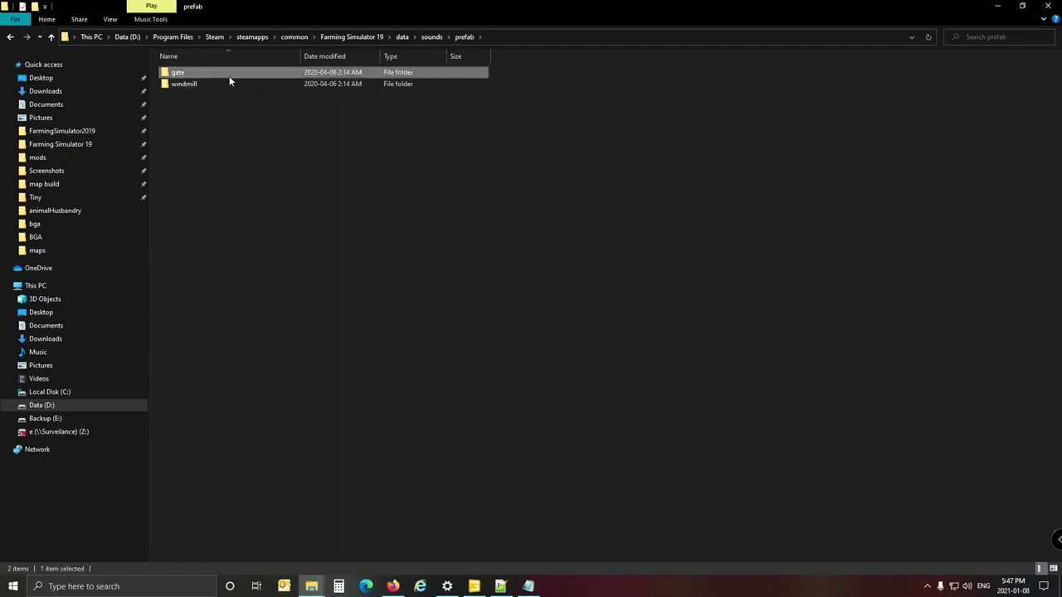
left_click_drag(259, 154, 191, 68)
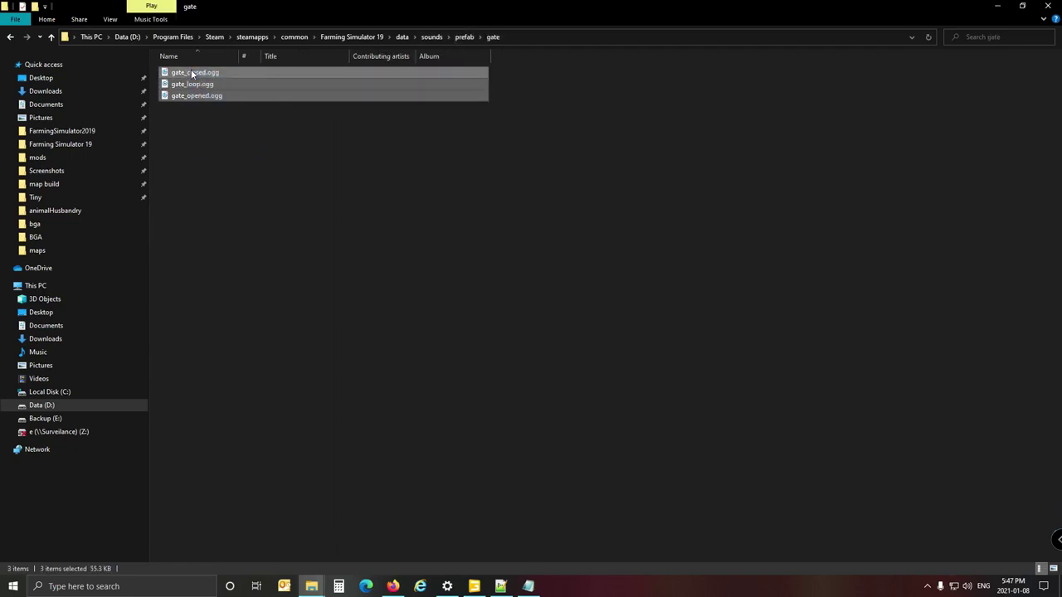
right_click(191, 69)
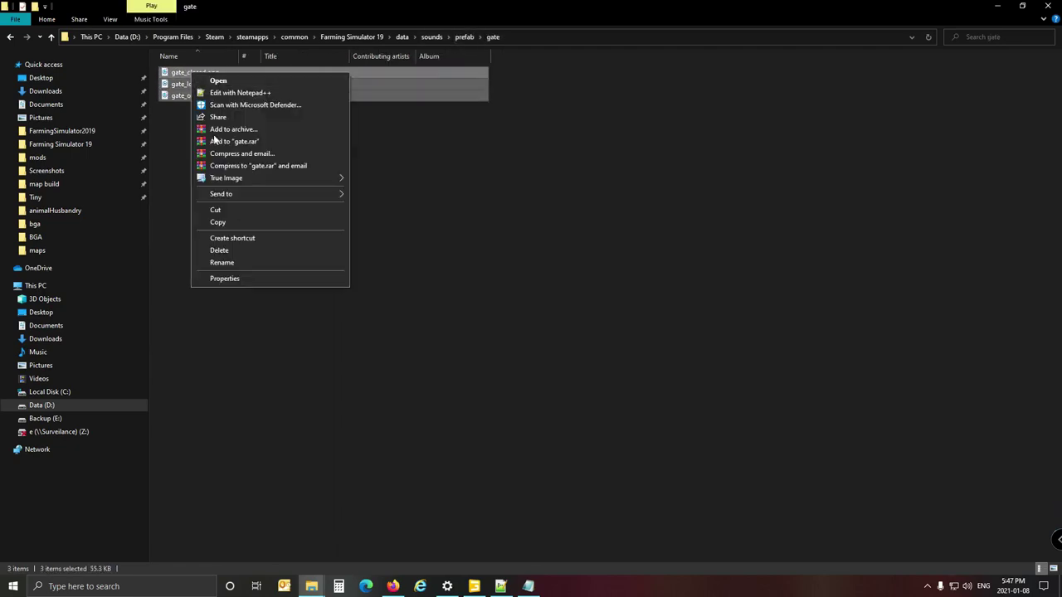
left_click(239, 222)
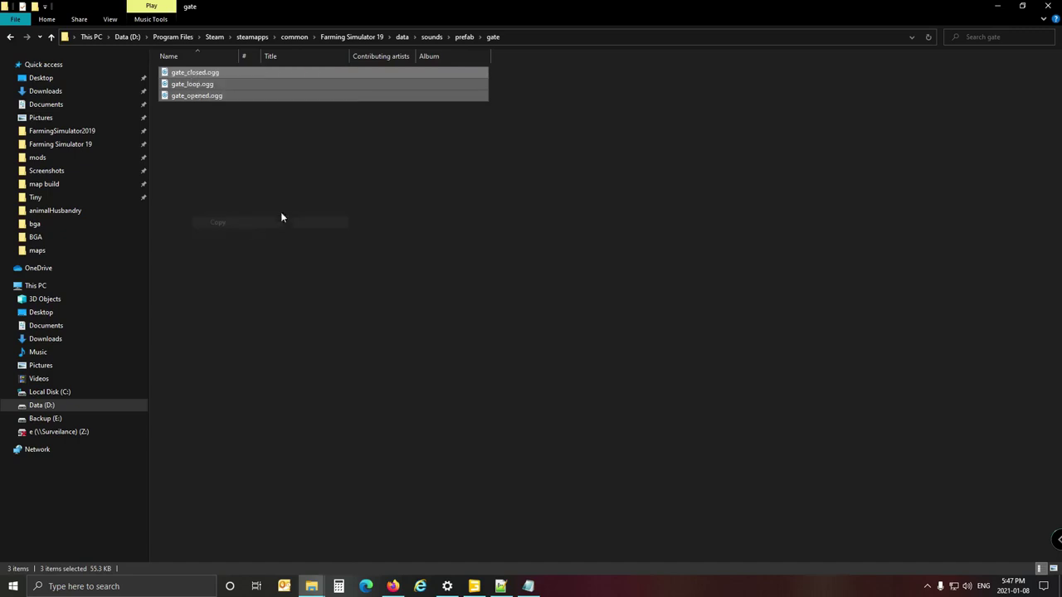
Paste the three copied gate sound files into the Tiny map's data/sounds folder
left_click(311, 585)
left_click(282, 565)
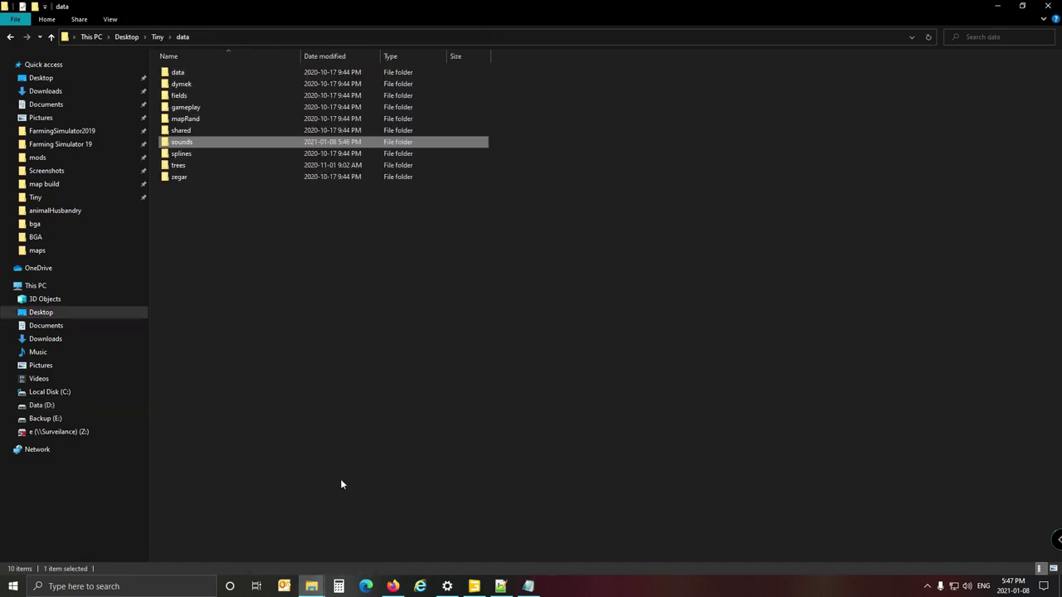
double_click(200, 145)
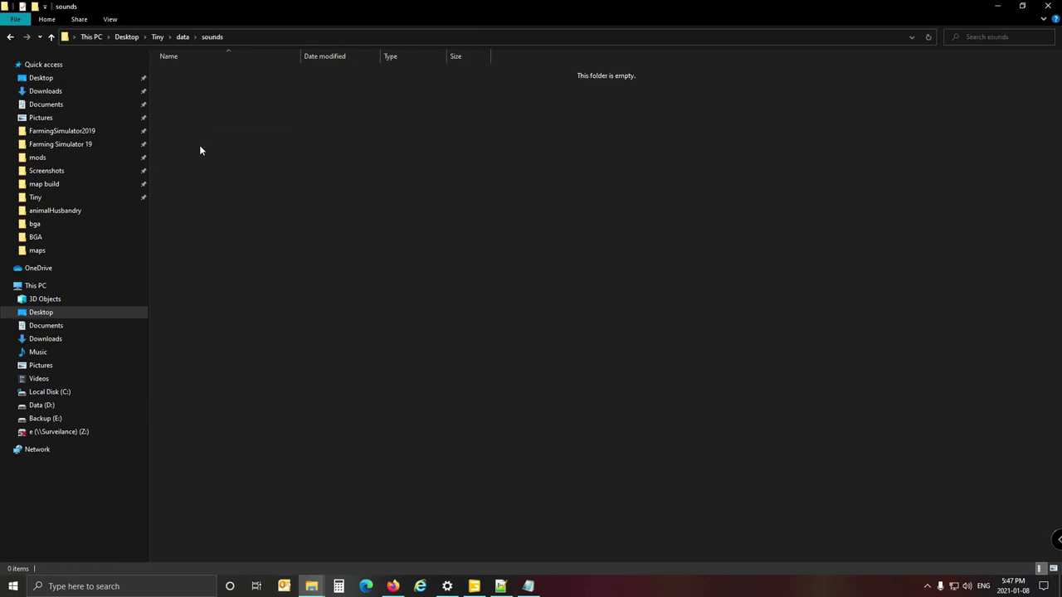
right_click(231, 249)
left_click(276, 326)
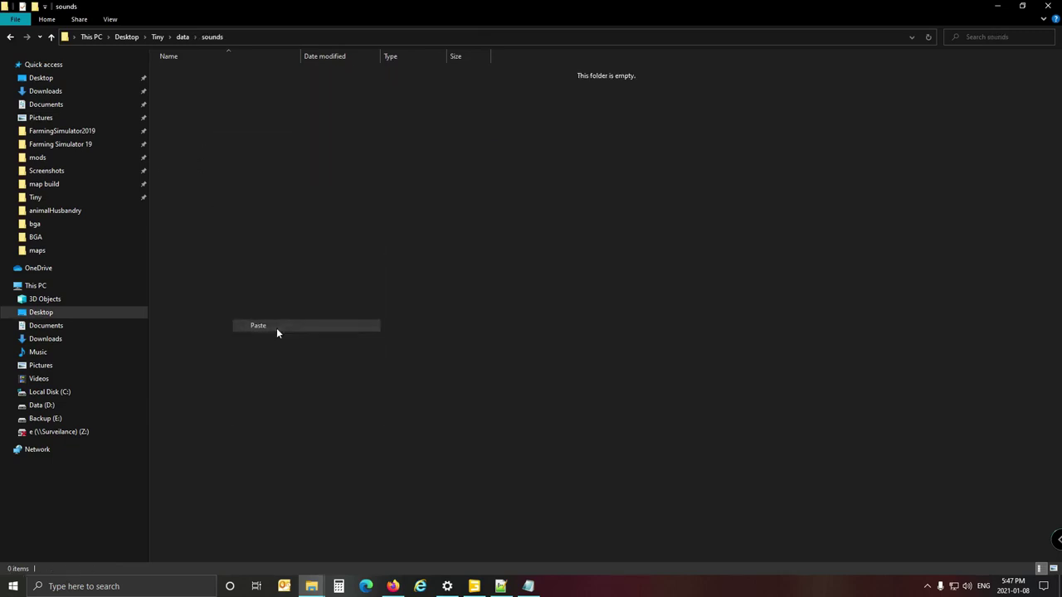
left_click(293, 275)
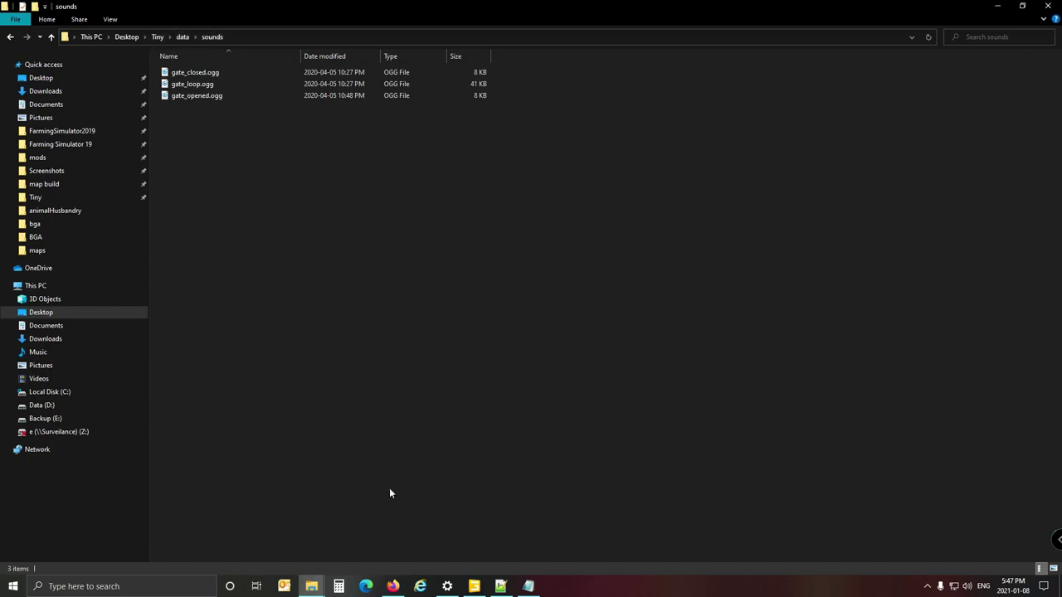
Close husbandryCowLarge.xml in Notepad++ and return to the main Tiny folder
left_click(500, 586)
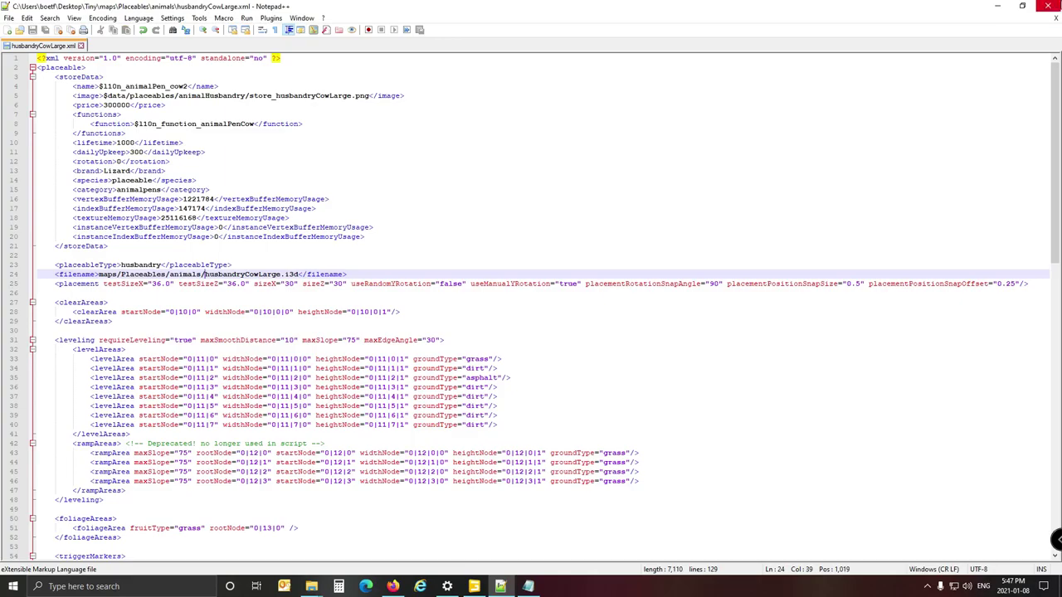
left_click(1054, 6)
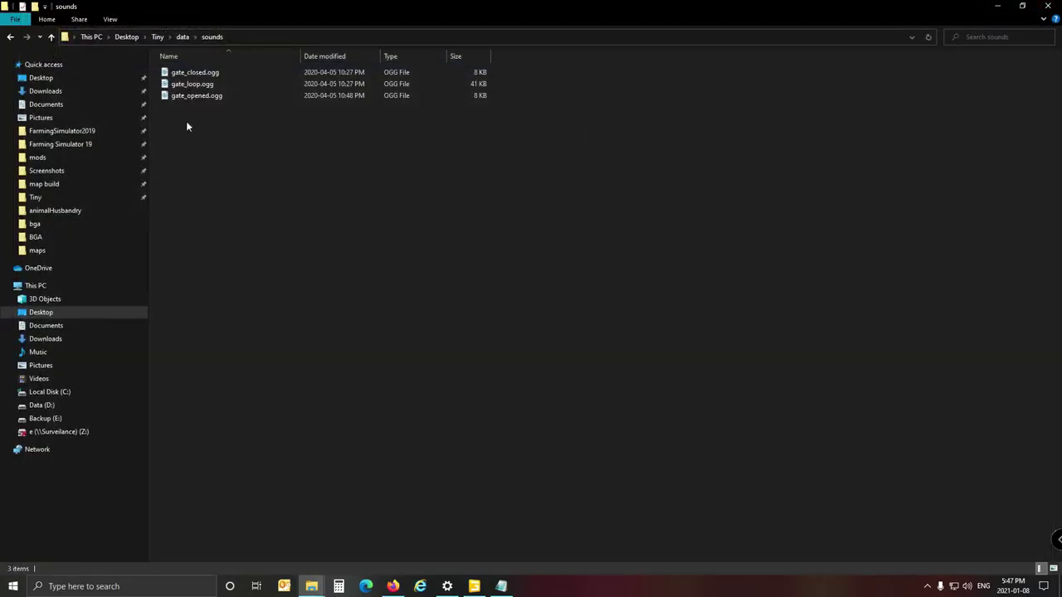
left_click(157, 36)
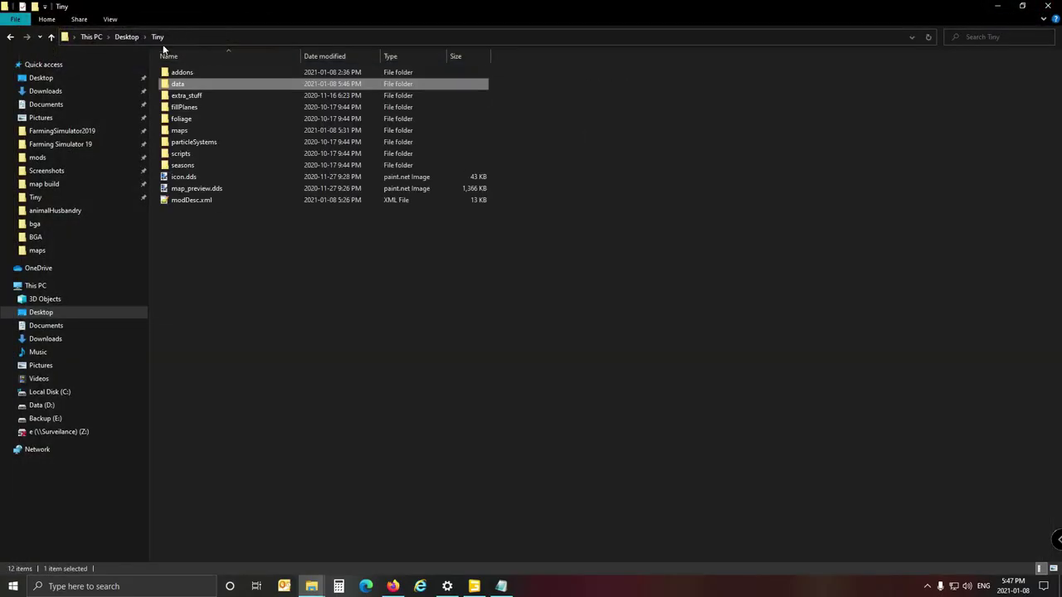
Open husbandryCowLarge.xml from the Tiny map's maps/Placeables/animals folder in Notepad++
left_click(198, 131)
double_click(199, 131)
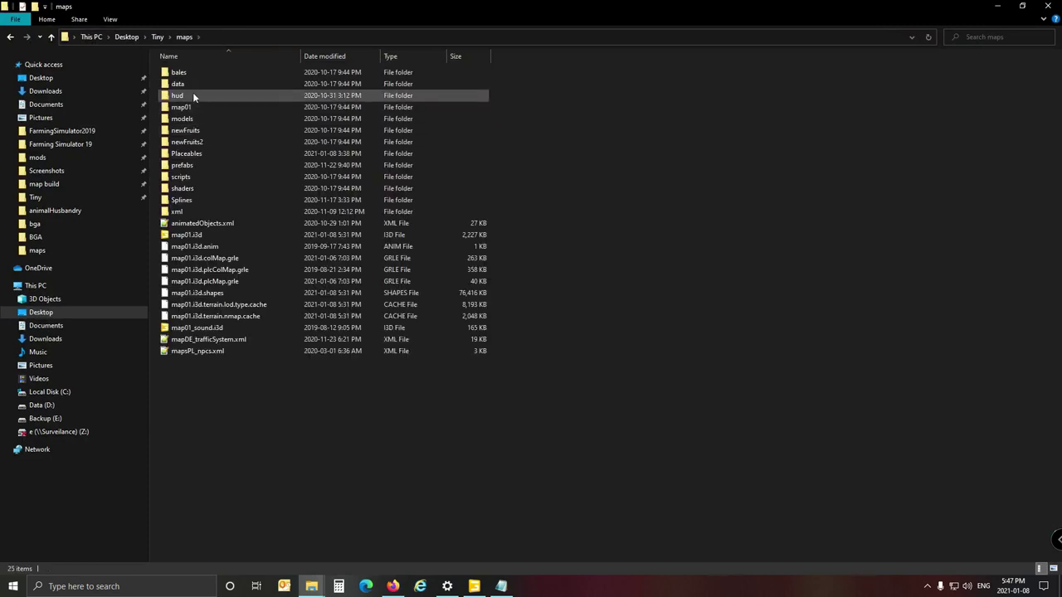
double_click(207, 155)
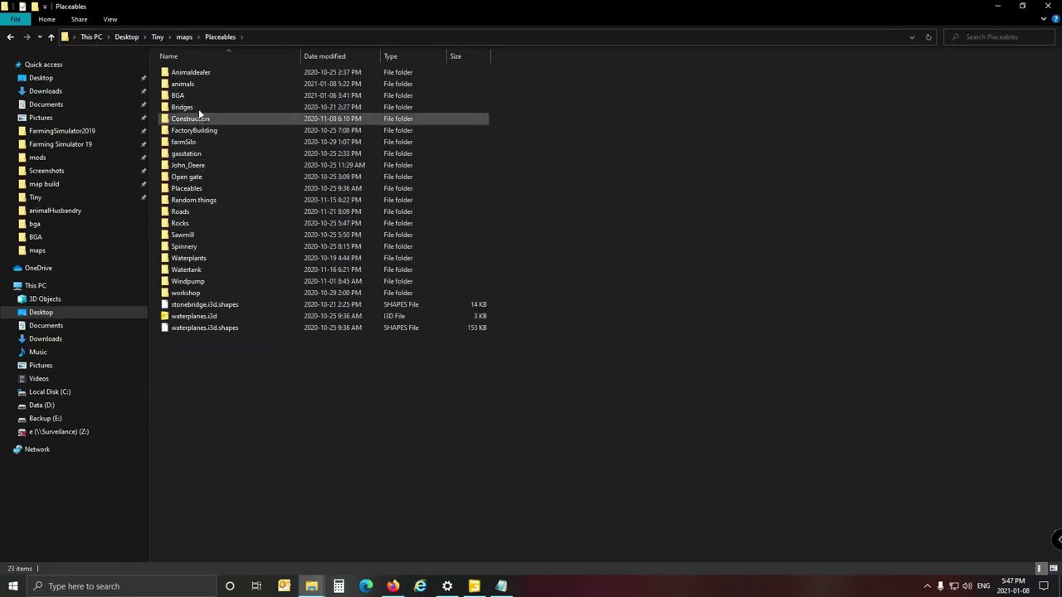
double_click(198, 82)
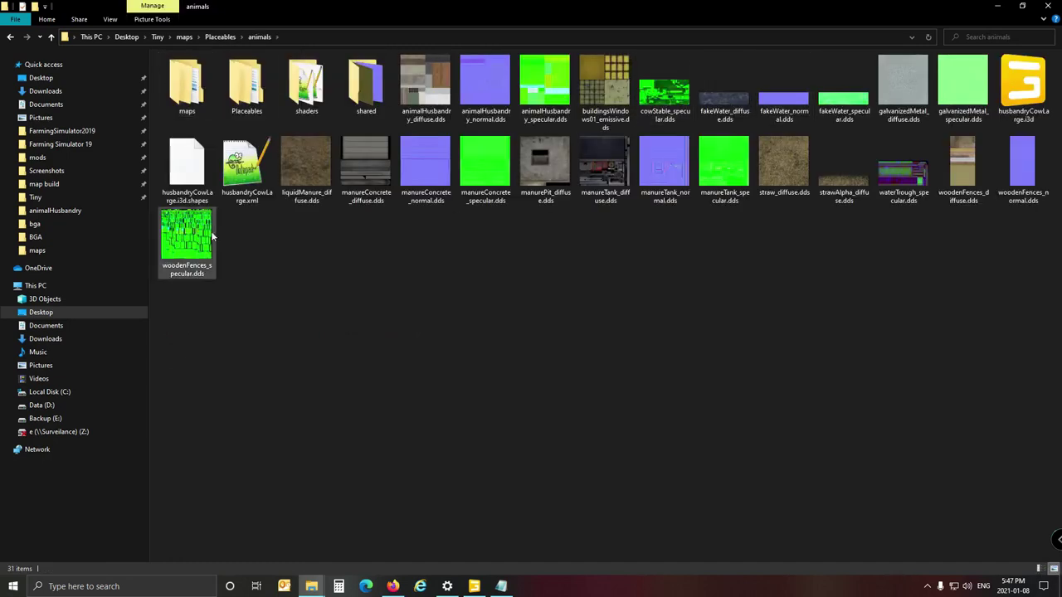
double_click(235, 165)
Locate the sounds block of the gate_01 animated object in husbandryCowLarge.xml
scroll(306, 260, "down", 20)
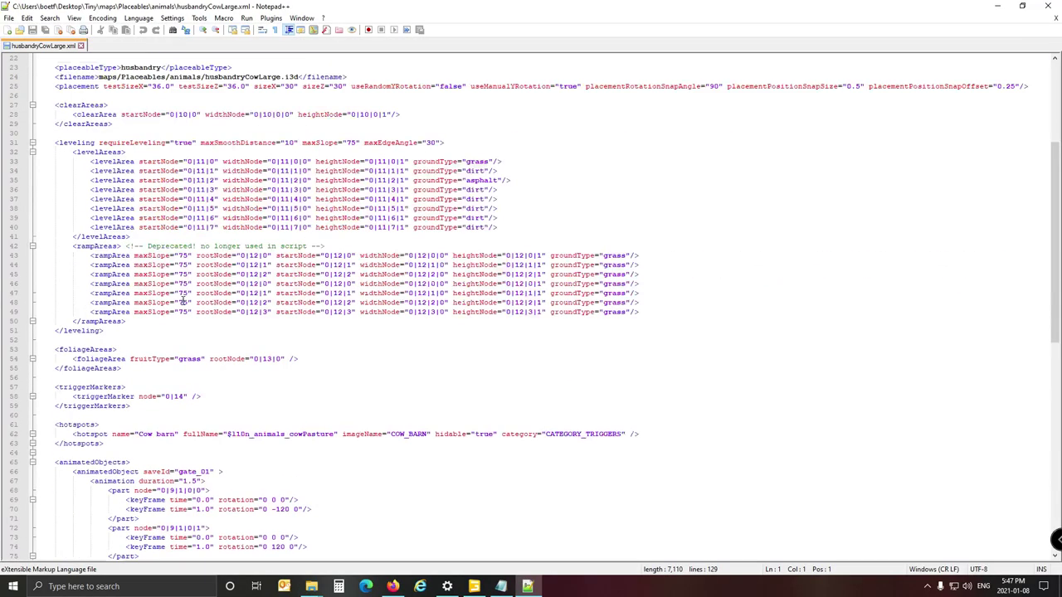
mouse_move(1058, 449)
left_mouse_down()
mouse_move(1058, 355)
mouse_move(1056, 463)
left_mouse_up()
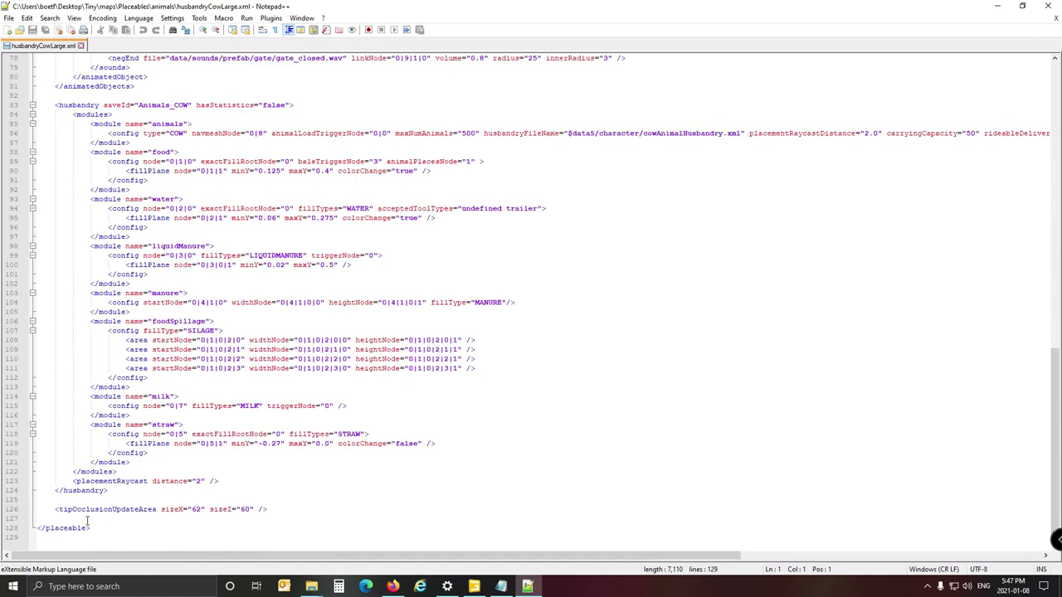
scroll(117, 429, "up", 1)
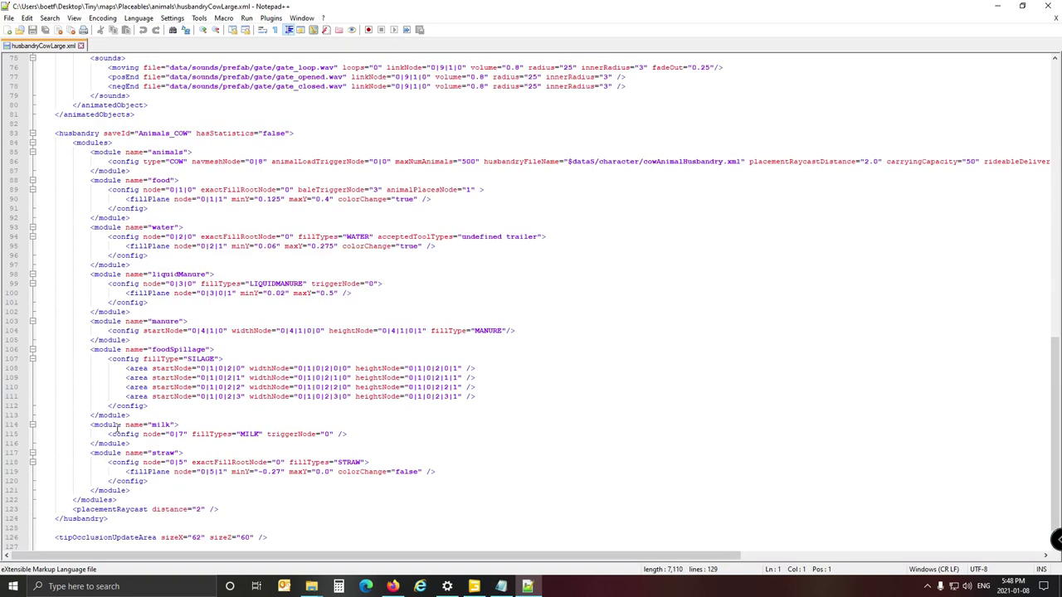
scroll(141, 503, "up", 6)
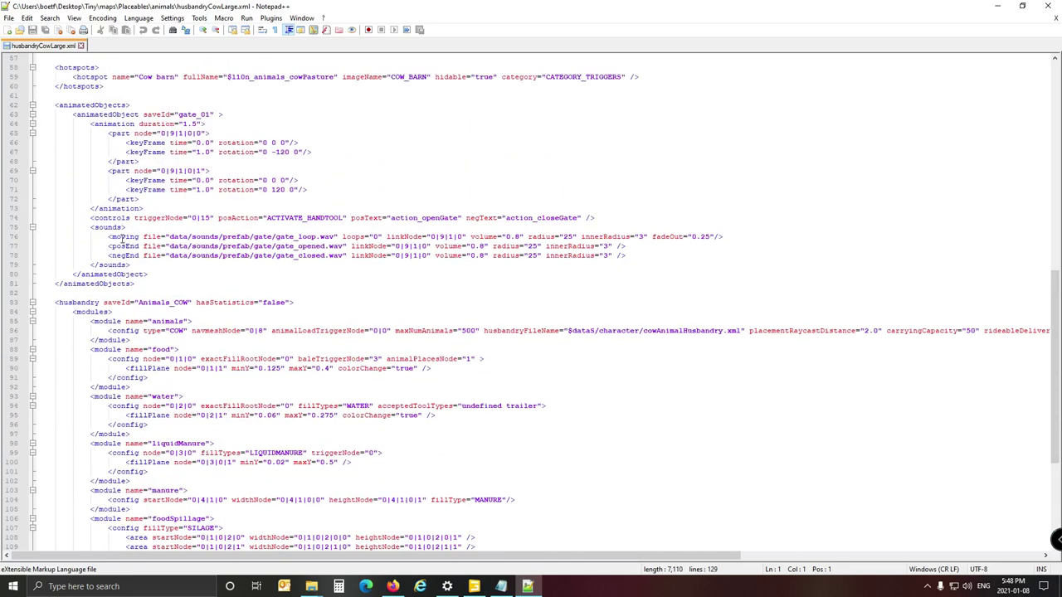
left_click(116, 227)
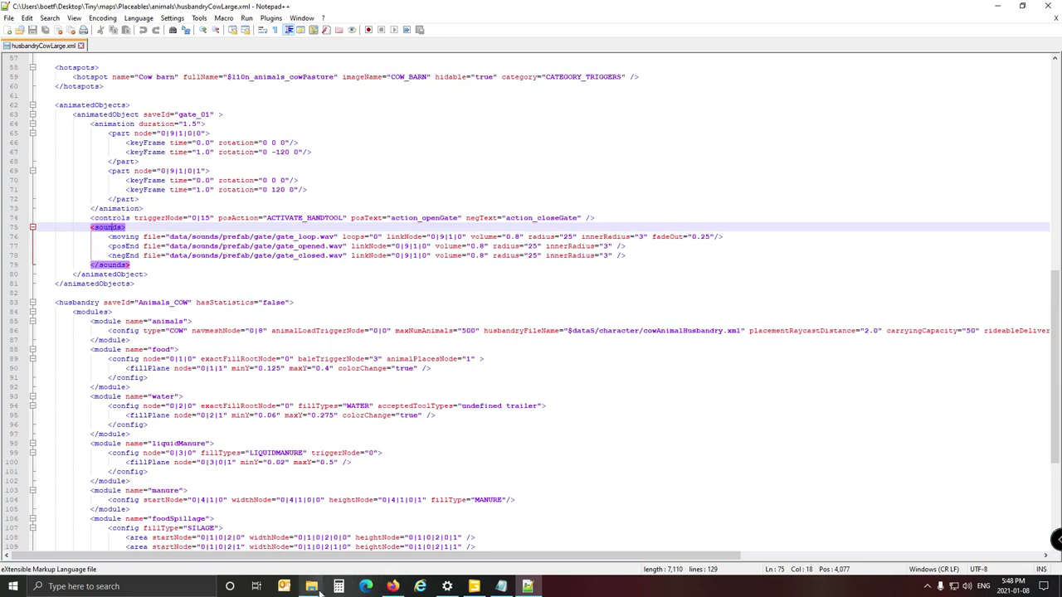
Bring up the game's prefab gate folder window and close it
mouse_move(312, 587)
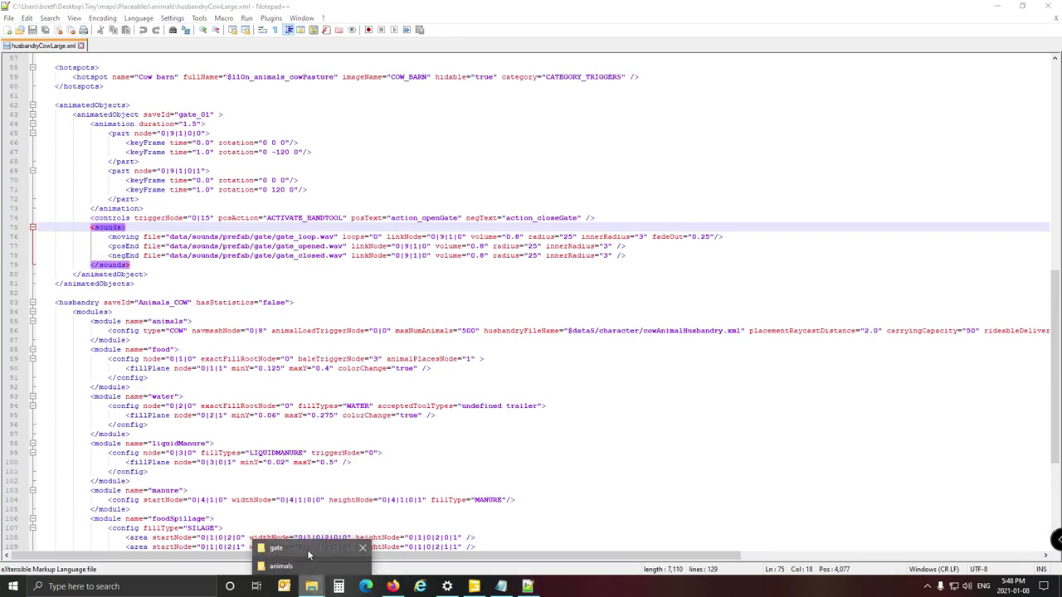
left_click(308, 551)
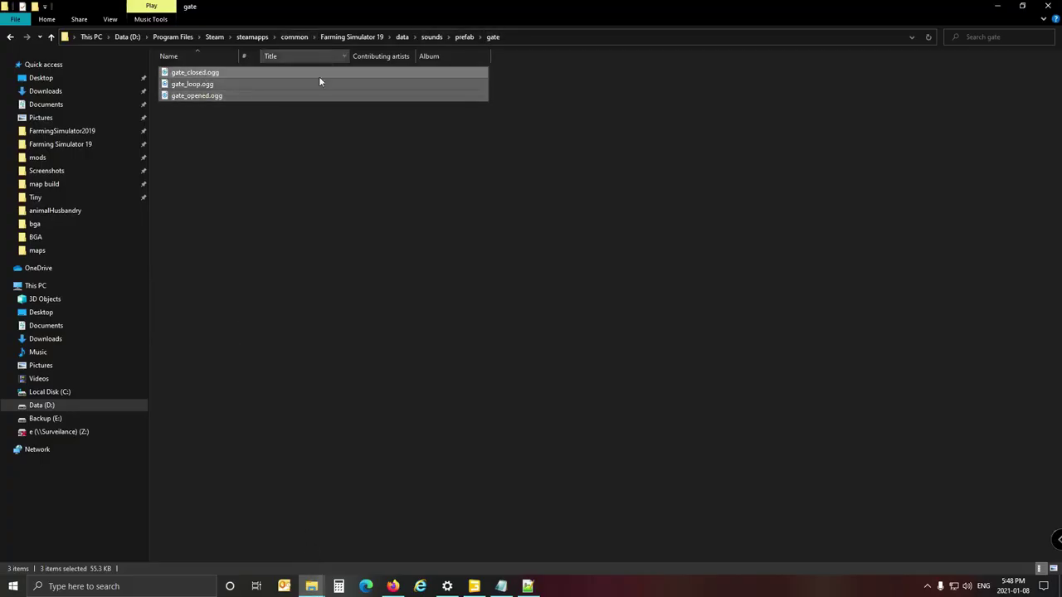
left_click(1049, 6)
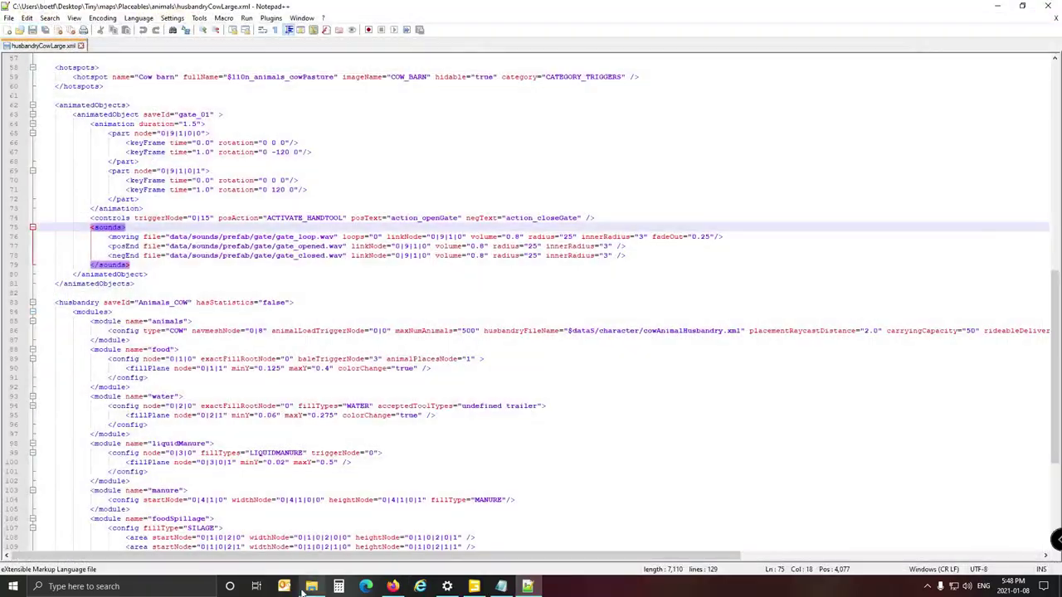
Open the Tiny map's data/sounds folder and highlight the data\sounds part of its path
left_click(305, 588)
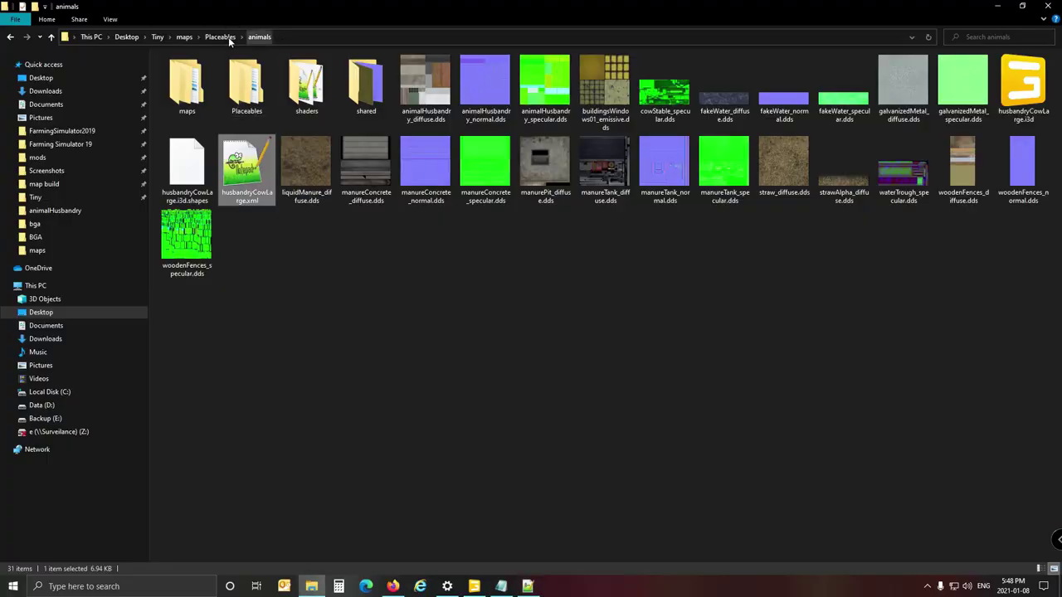
left_click(184, 37)
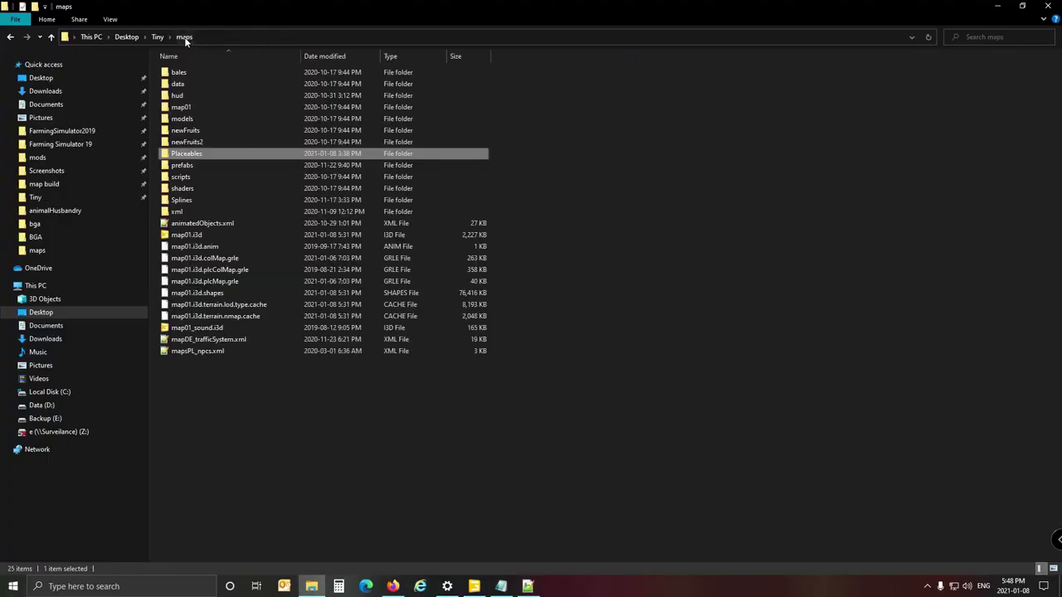
double_click(186, 84)
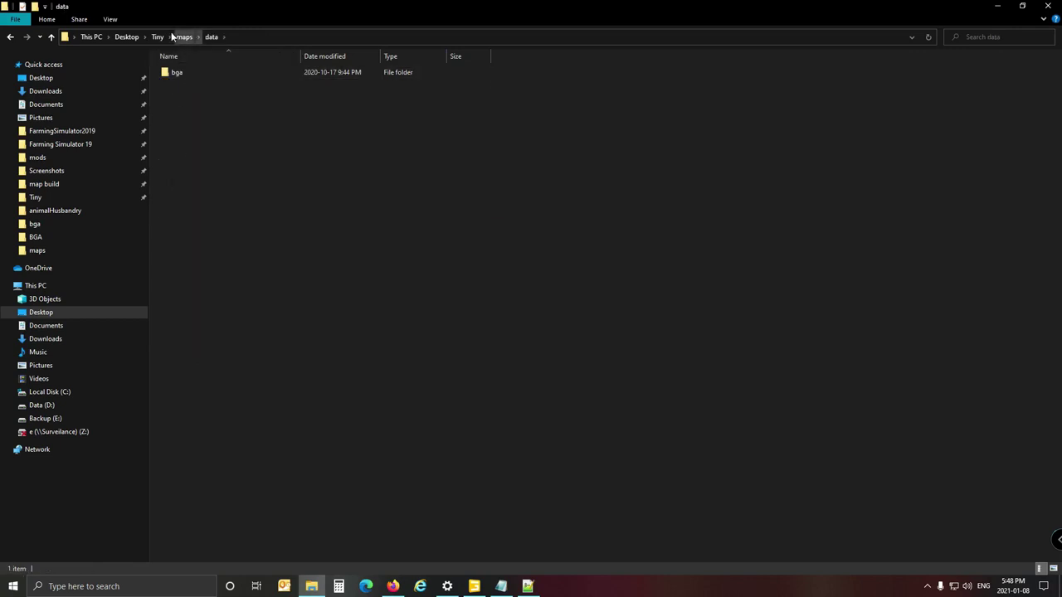
left_click(160, 37)
left_click(186, 87)
double_click(186, 88)
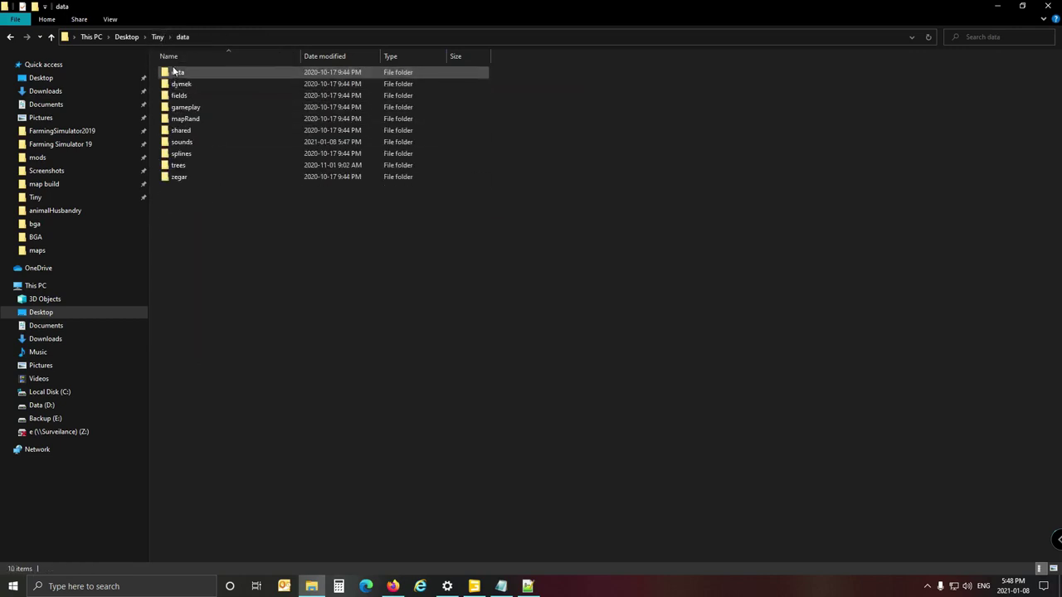
left_click(186, 145)
double_click(185, 143)
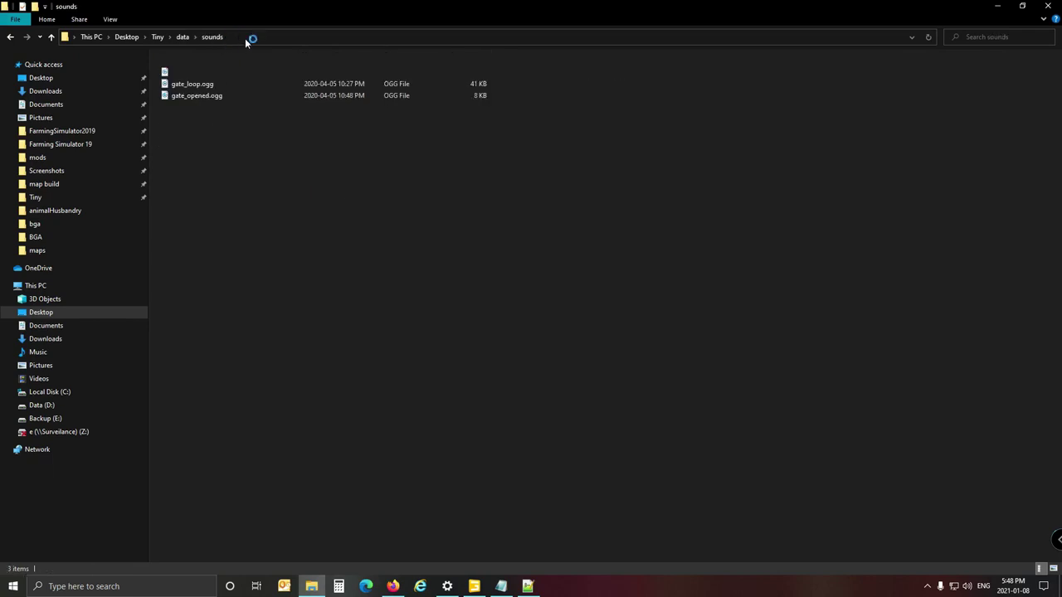
left_click(253, 38)
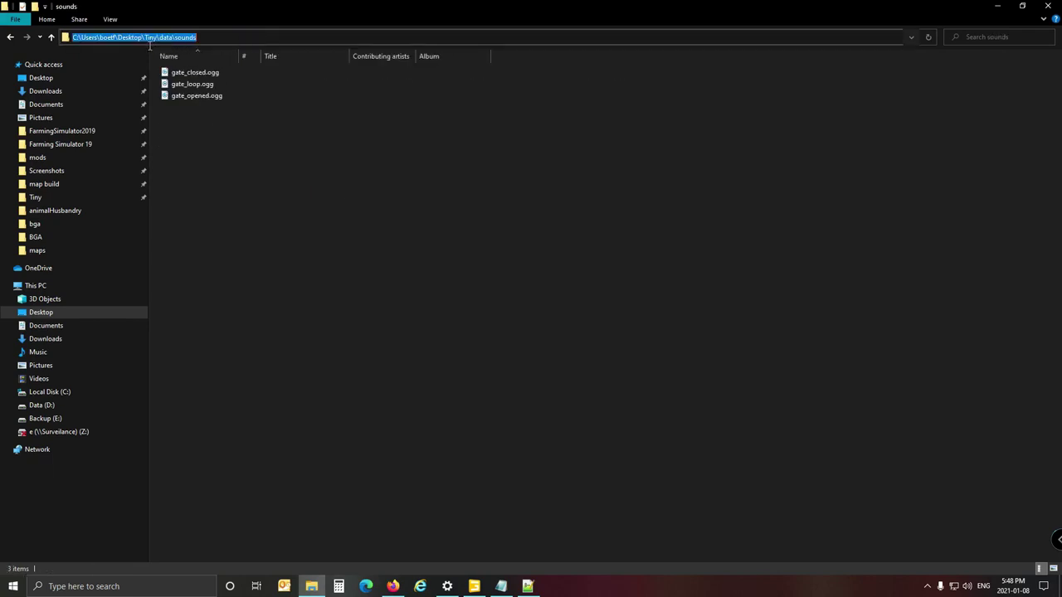
left_click_drag(218, 40, 163, 38)
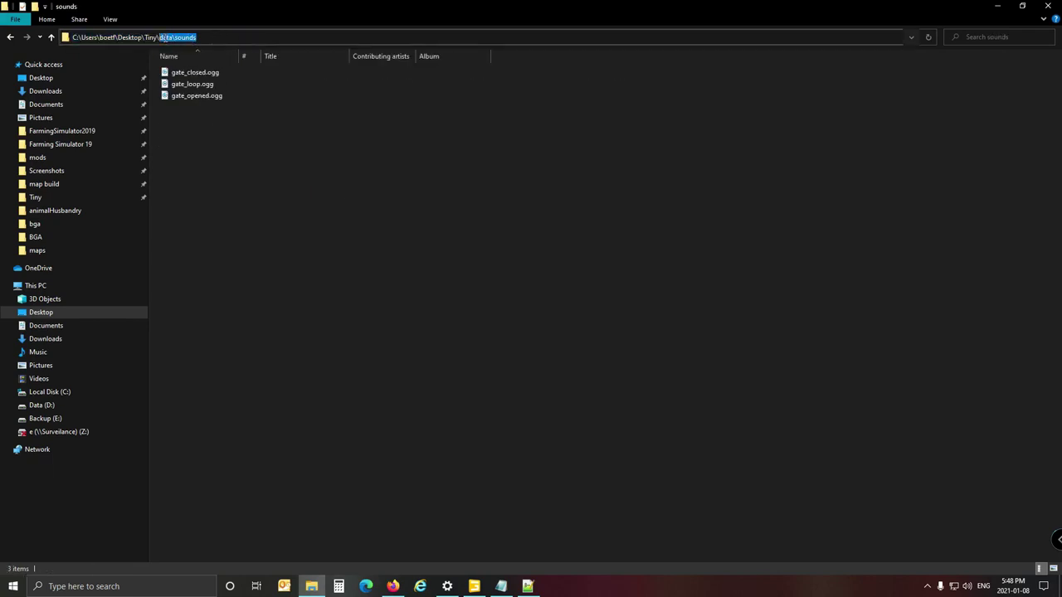
Remove prefab/gate/ from the gate_loop, gate_opened and gate_closed sound file paths in husbandryCowLarge.xml
left_click(529, 587)
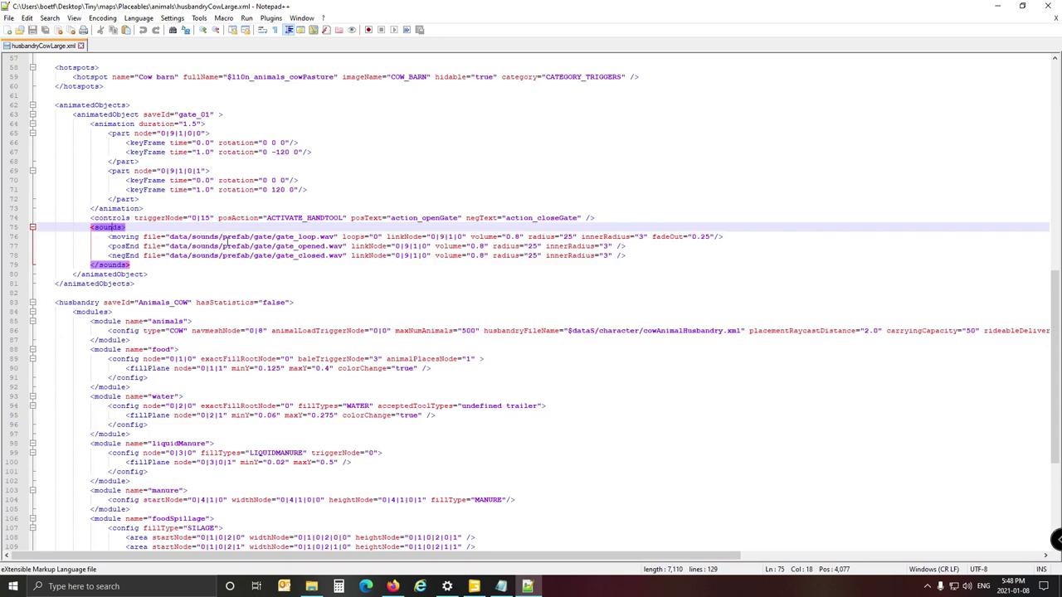
left_click(223, 238)
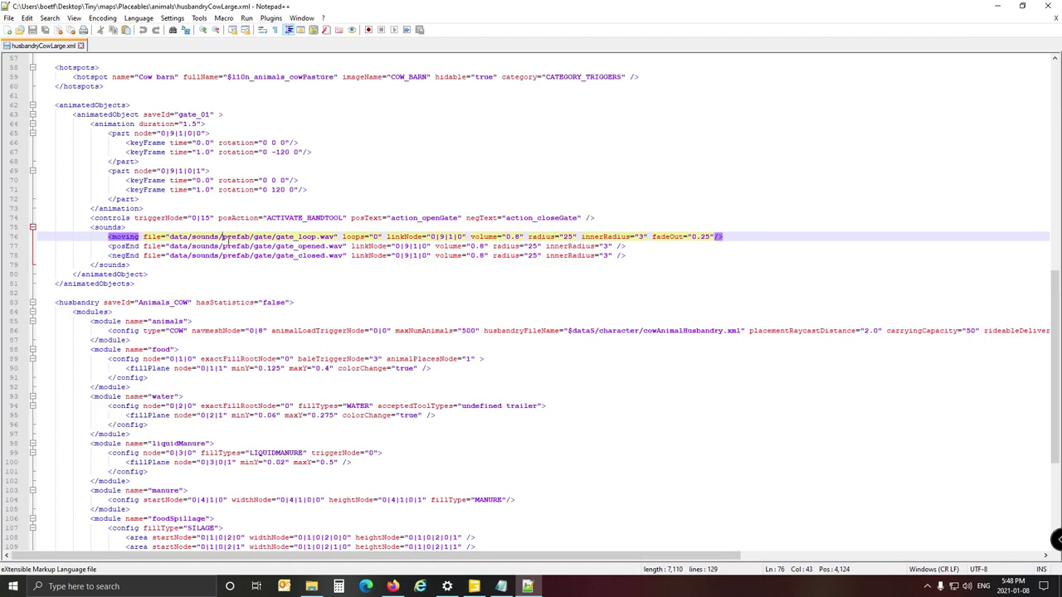
left_click_drag(222, 238, 278, 243)
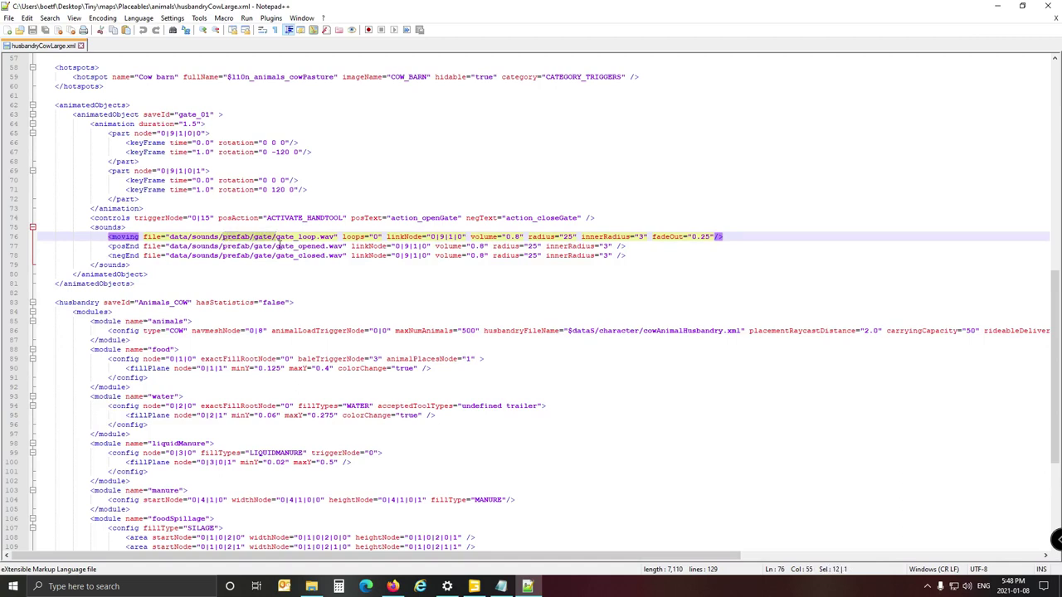
key("Delete")
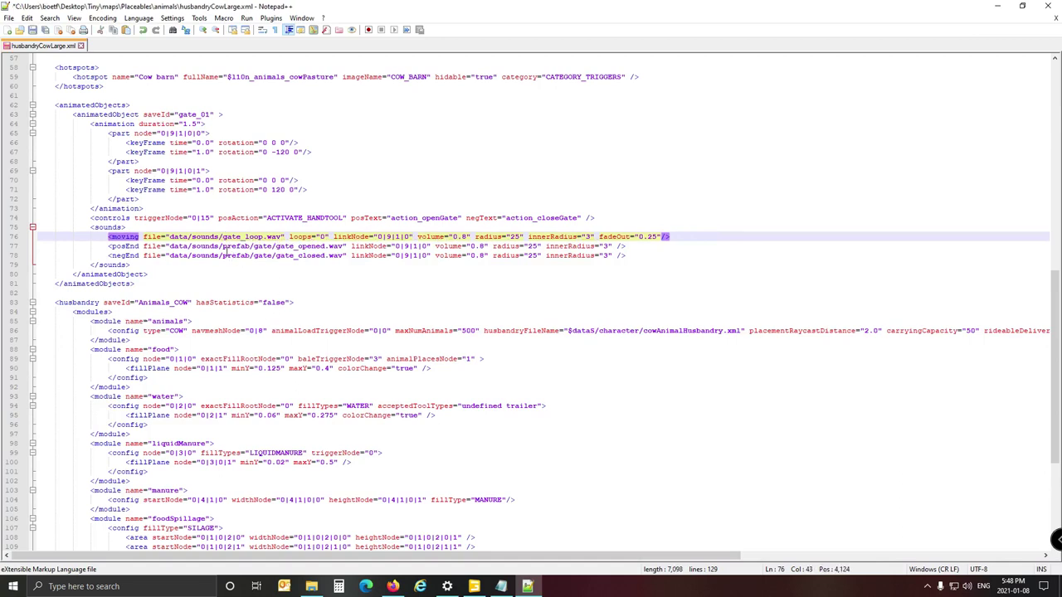
left_click_drag(224, 248, 278, 264)
key("Delete")
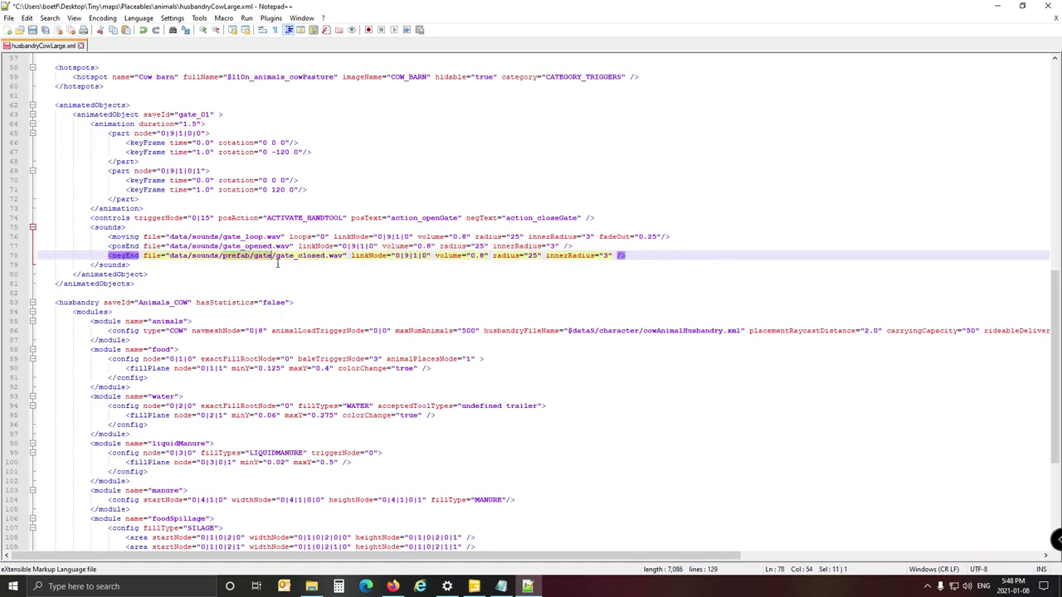
key("Delete")
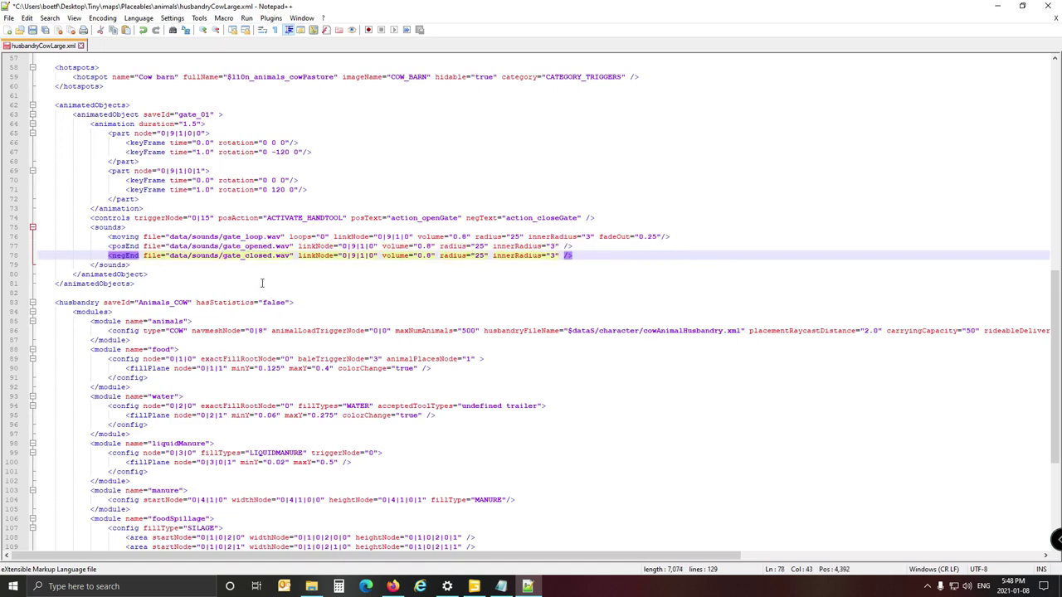
Save husbandryCowLarge.xml and close Notepad++ along with the other open windows down to the desktop
left_click(122, 227)
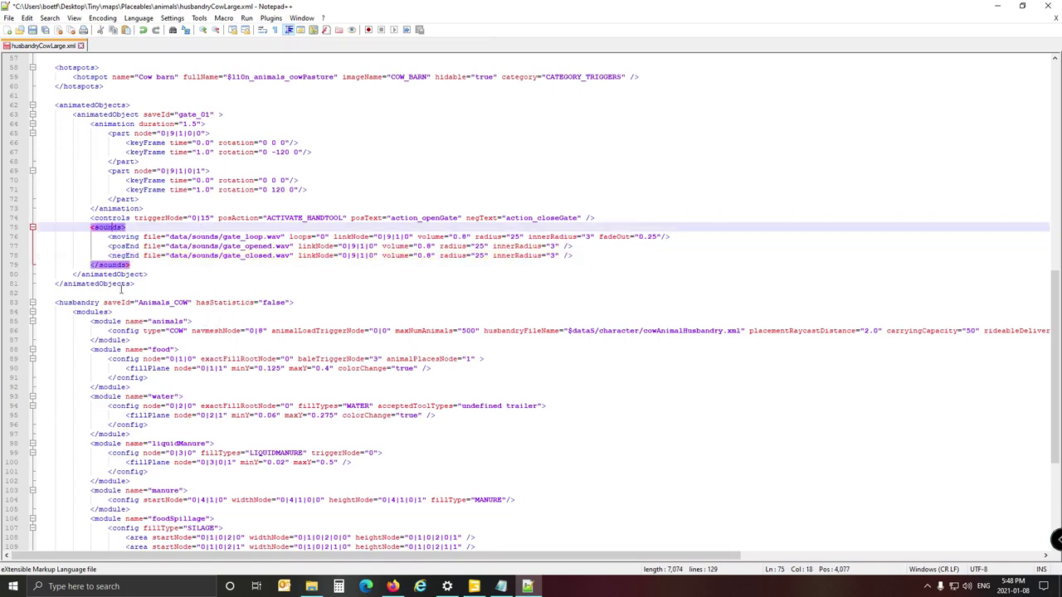
left_click(32, 31)
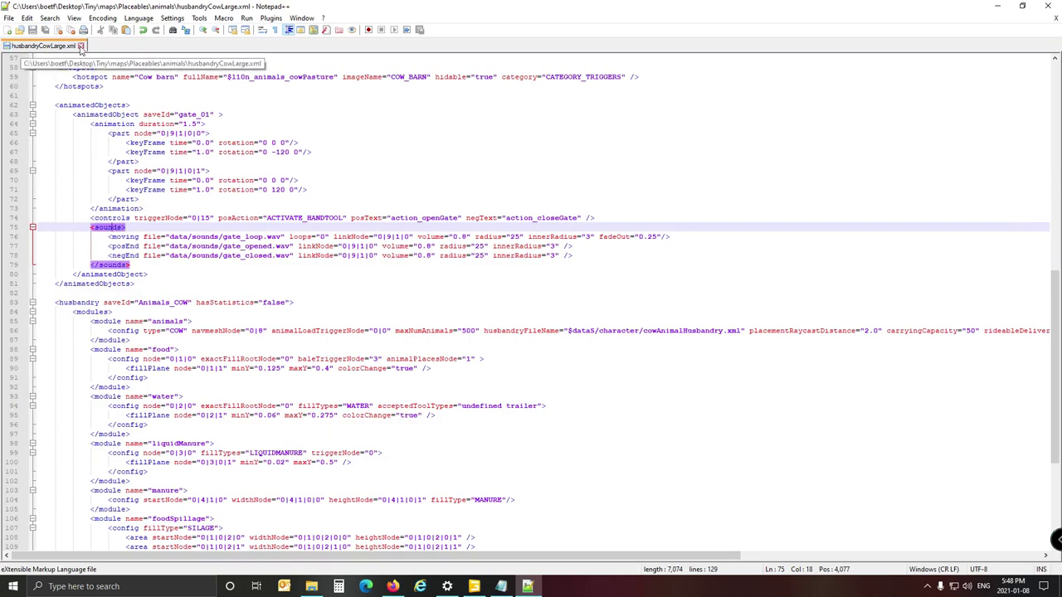
left_click(1048, 18)
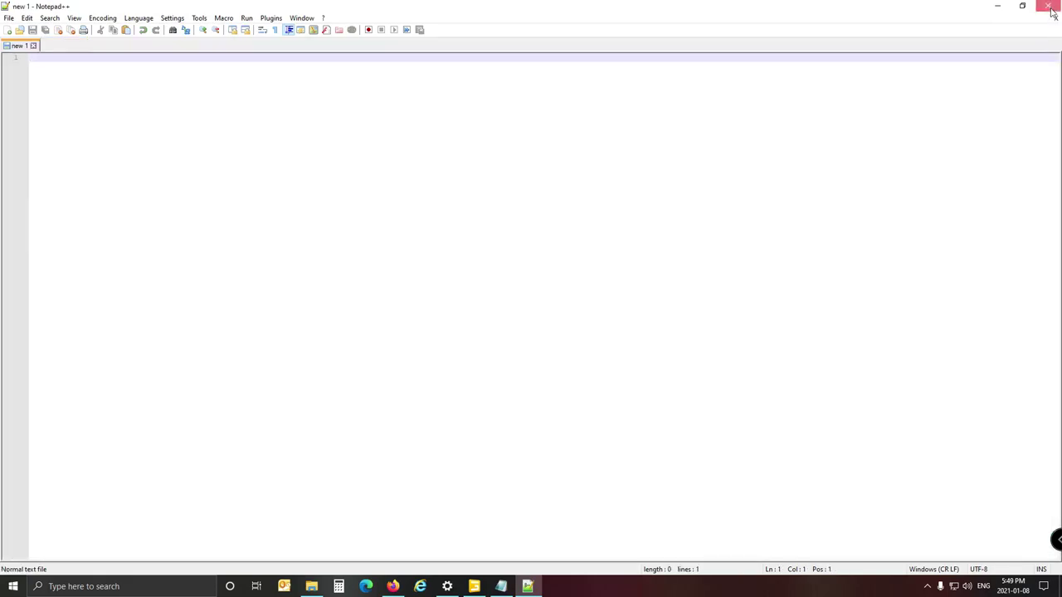
left_click(1047, 6)
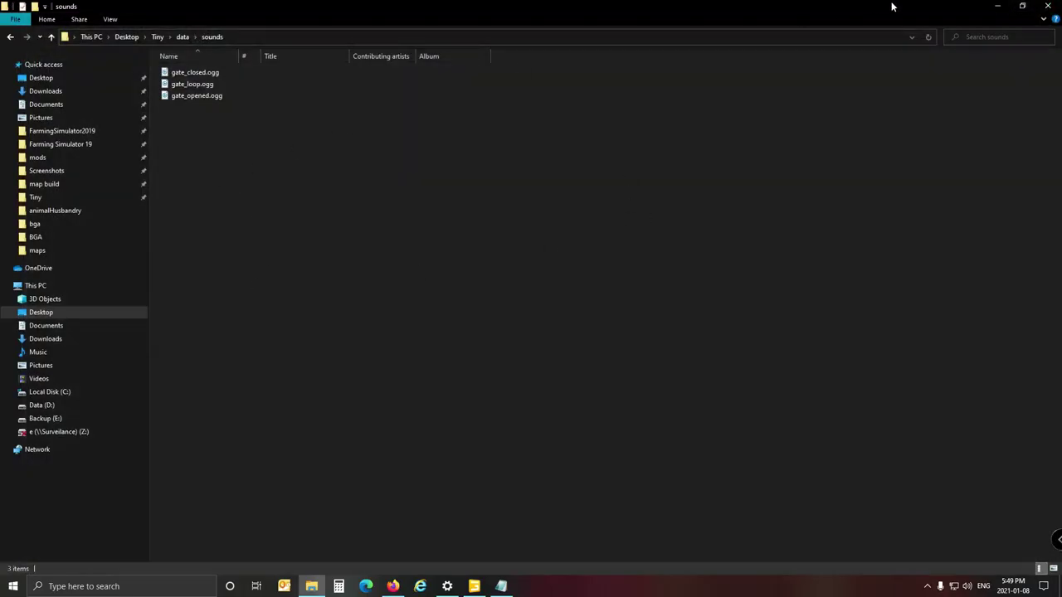
left_click(1048, 6)
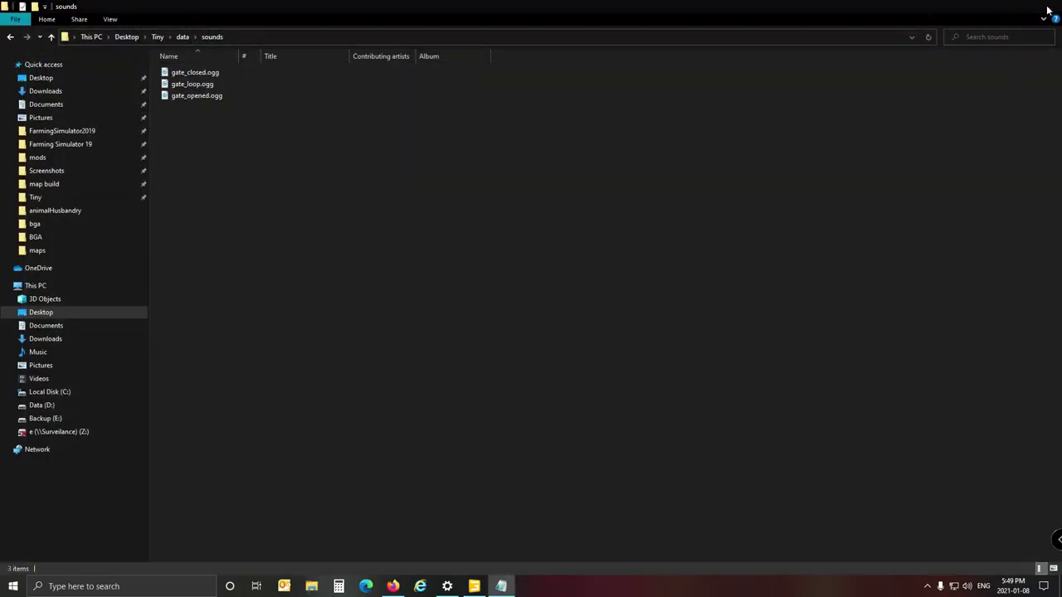
left_click(938, 28)
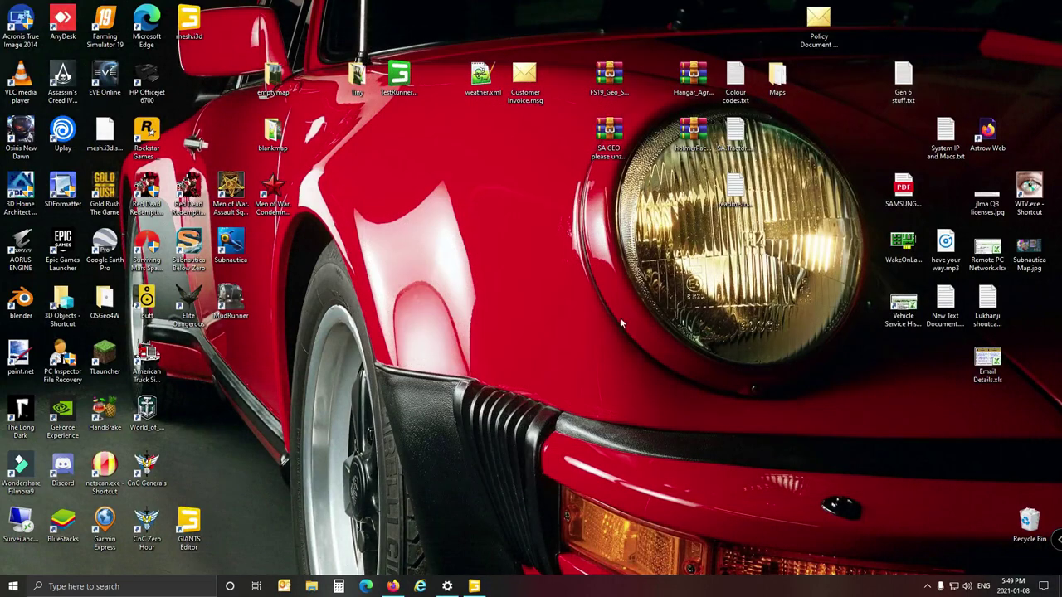
Switch to GIANTS Editor and select the whole husbandryCowLarge group to view its transform values
left_click(474, 587)
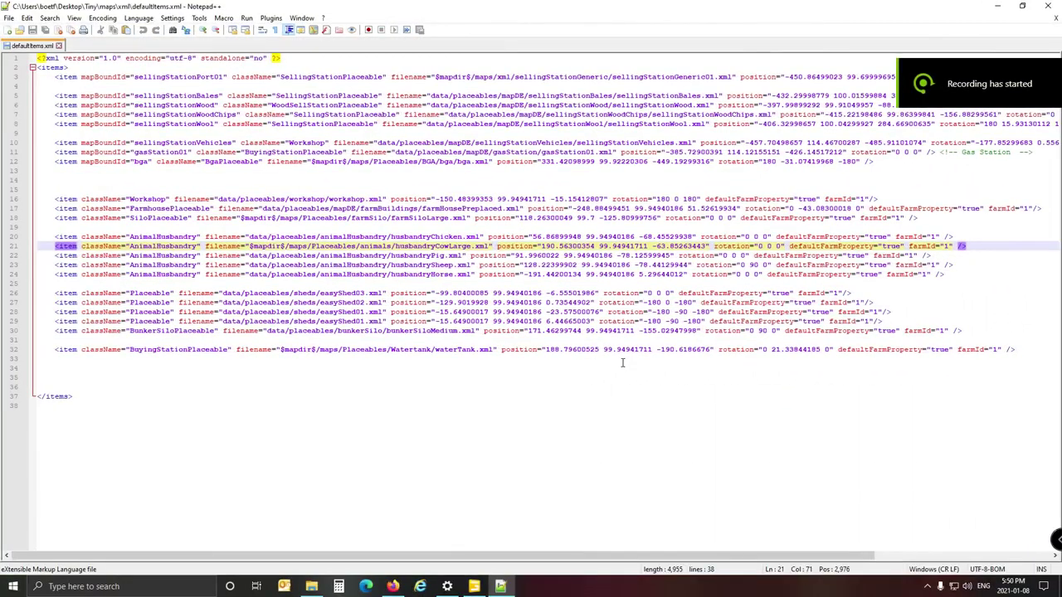
left_click(473, 586)
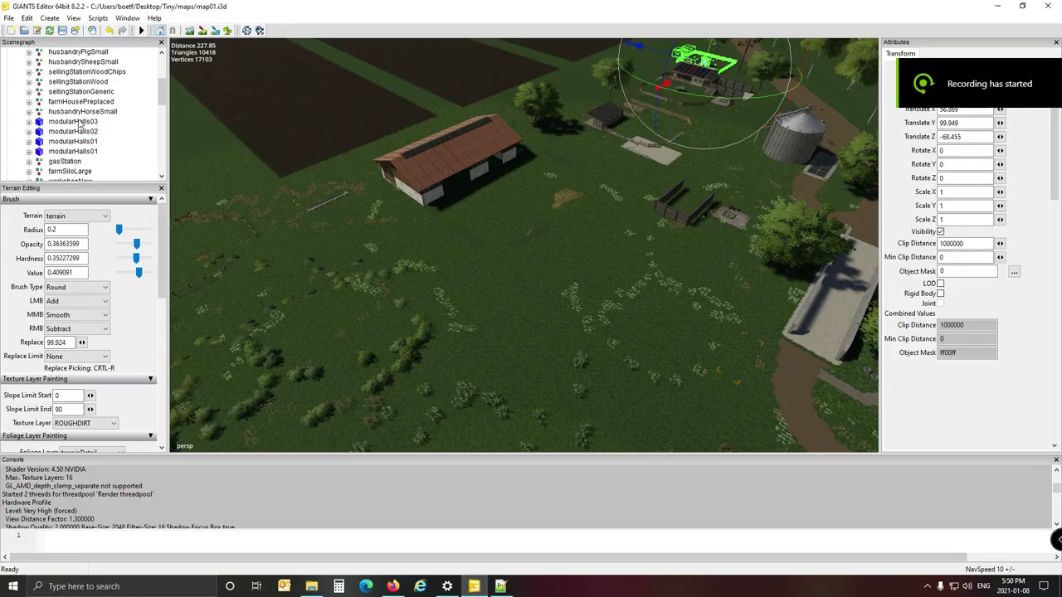
left_click(453, 166)
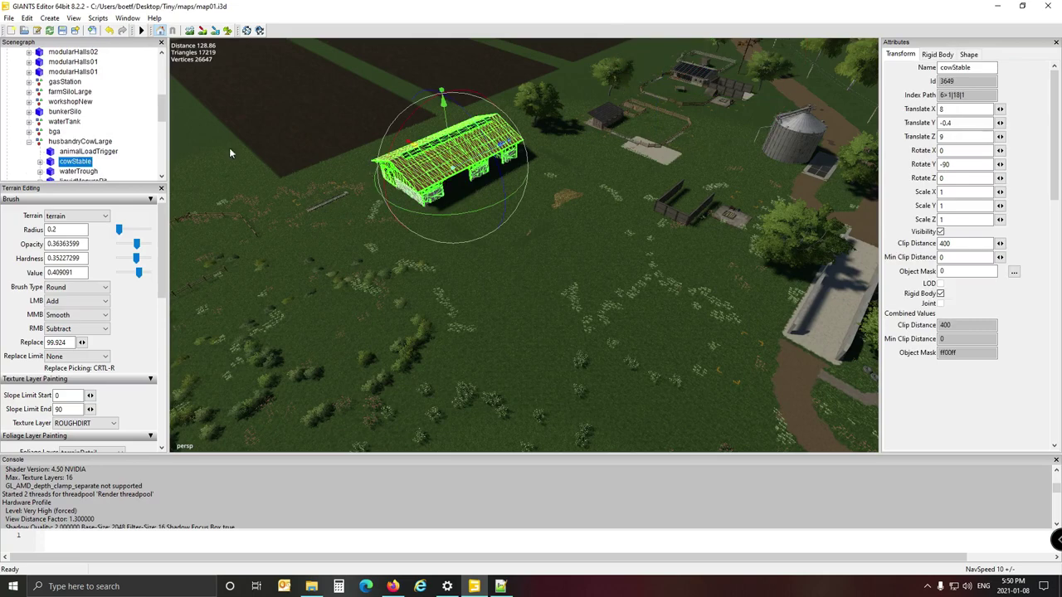
left_click(75, 142)
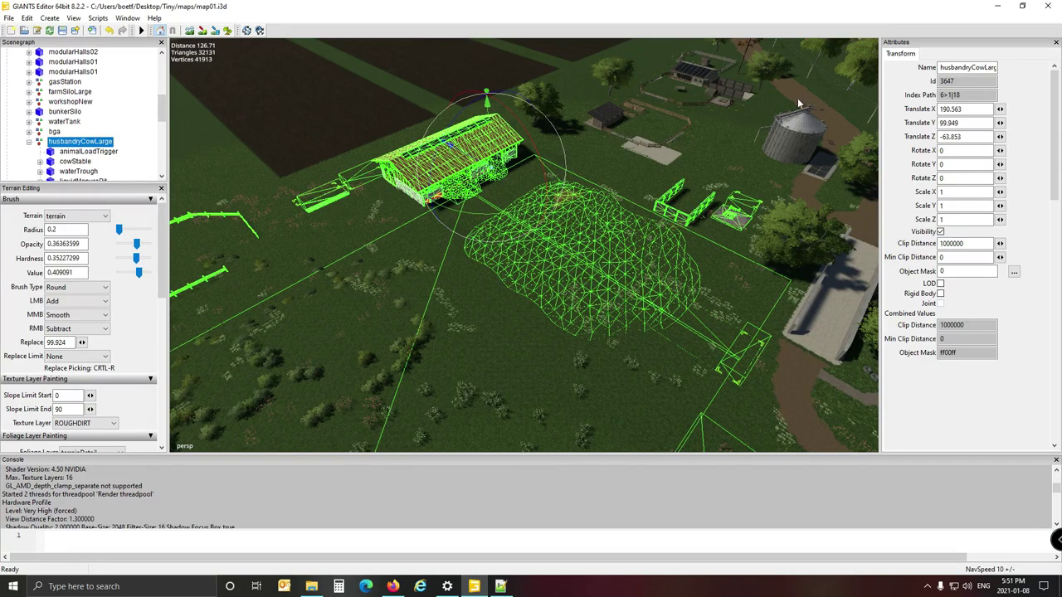
scroll(122, 95, "up", 3)
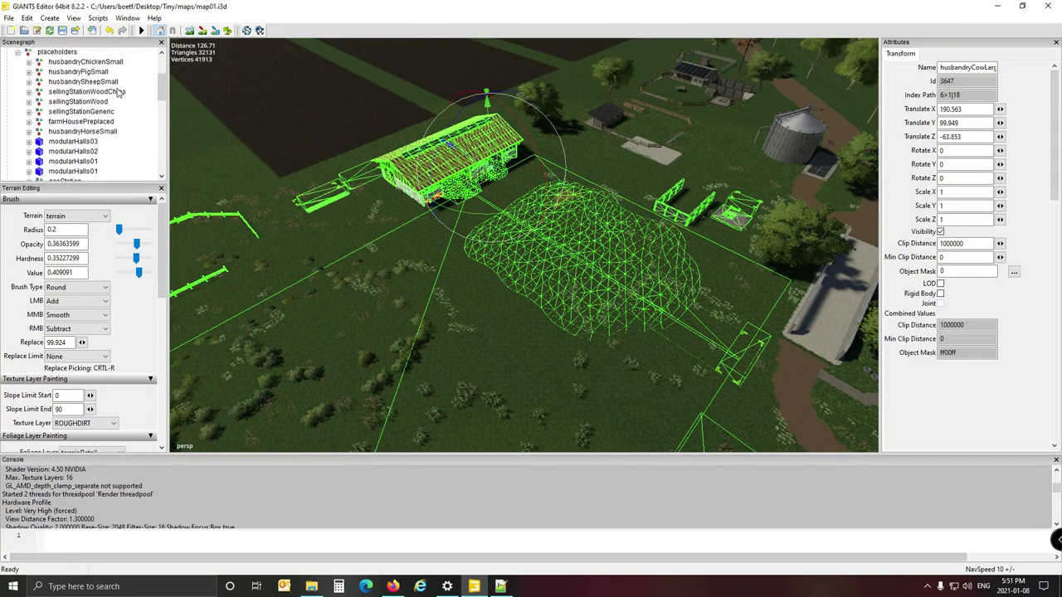
Select the husbandryChickenSmall group under placeholders to compare its transform values with the cow husbandry's
left_click(109, 63)
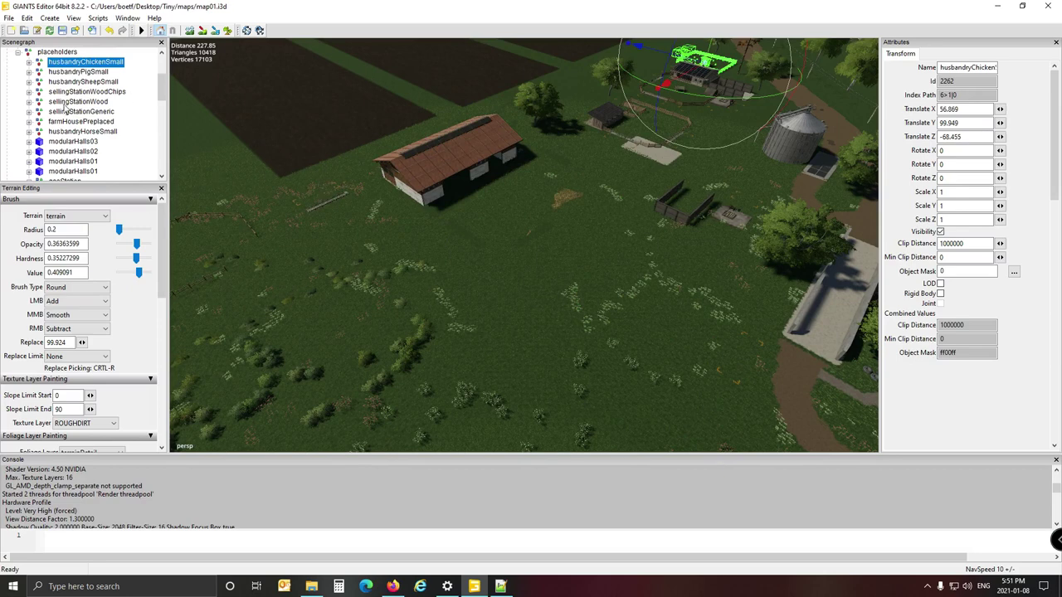
scroll(64, 106, "down", 2)
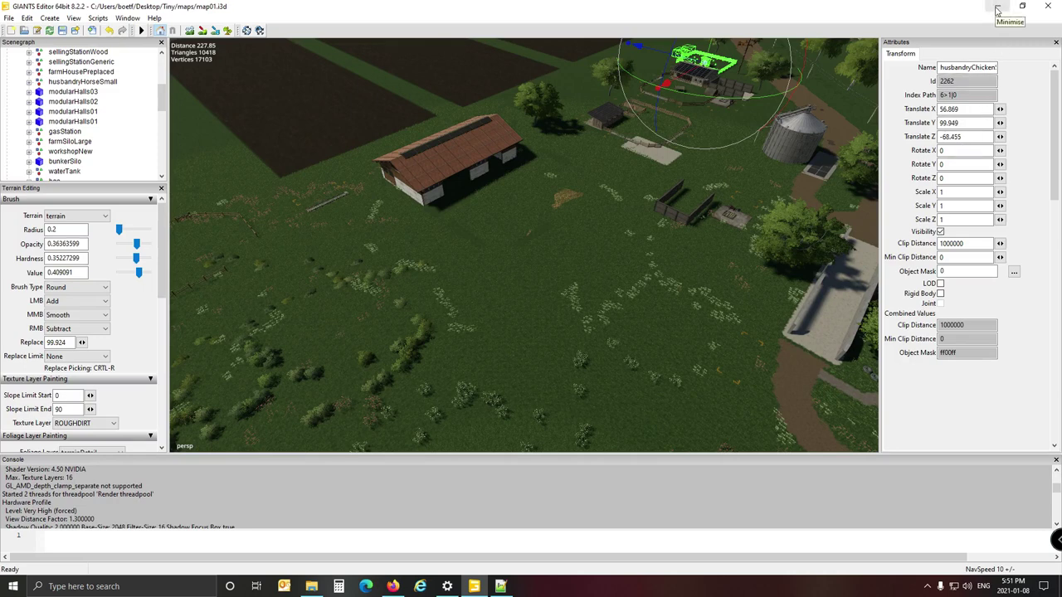
mouse_move(473, 587)
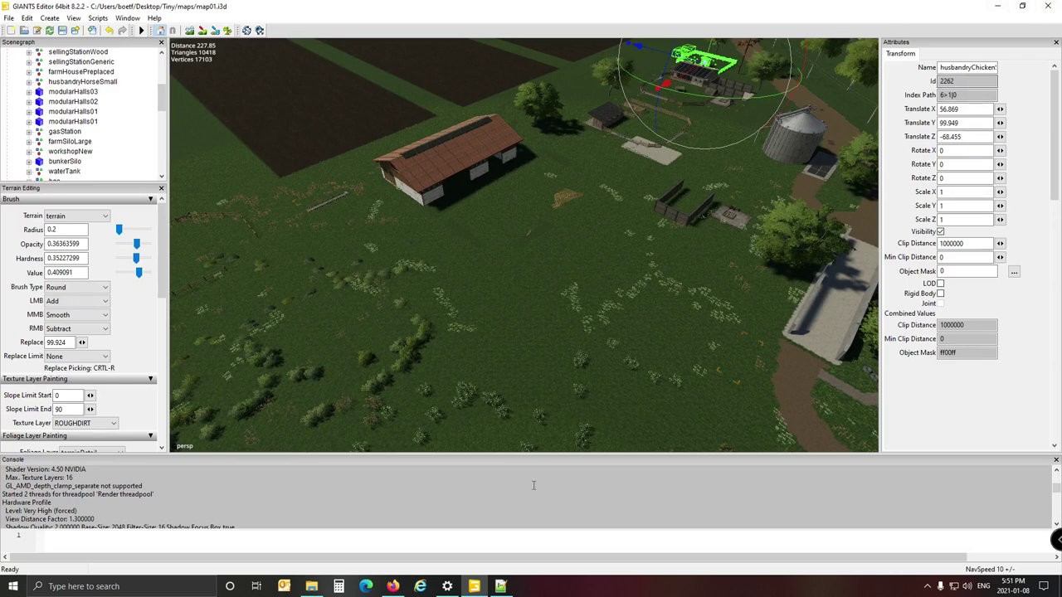
Open husbandryCowLarge.i3d from the Tiny map's maps/Placeables/animals folder in GIANTS Editor
left_click(311, 586)
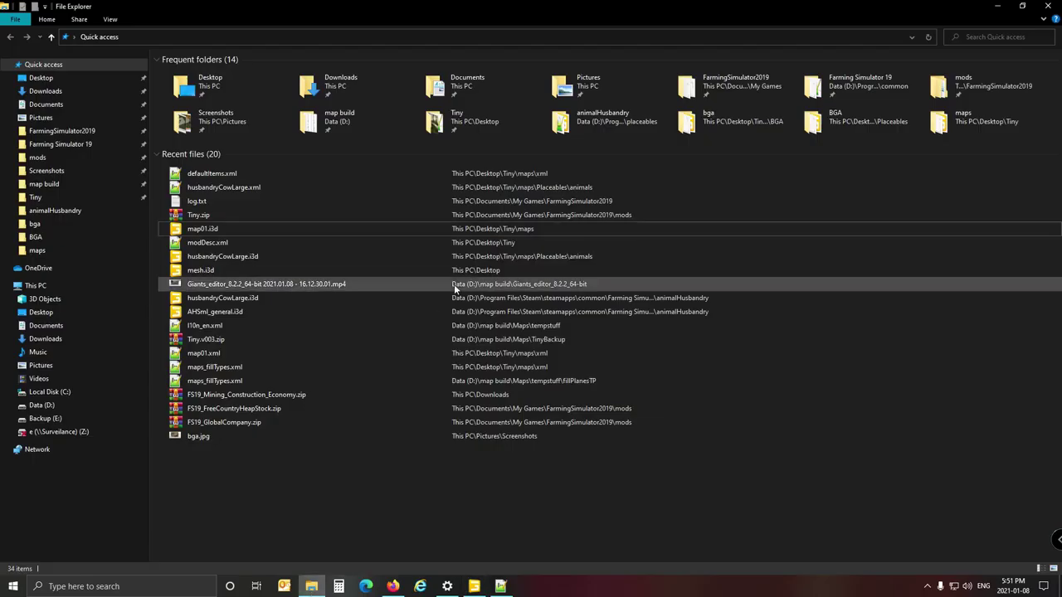
left_click(46, 213)
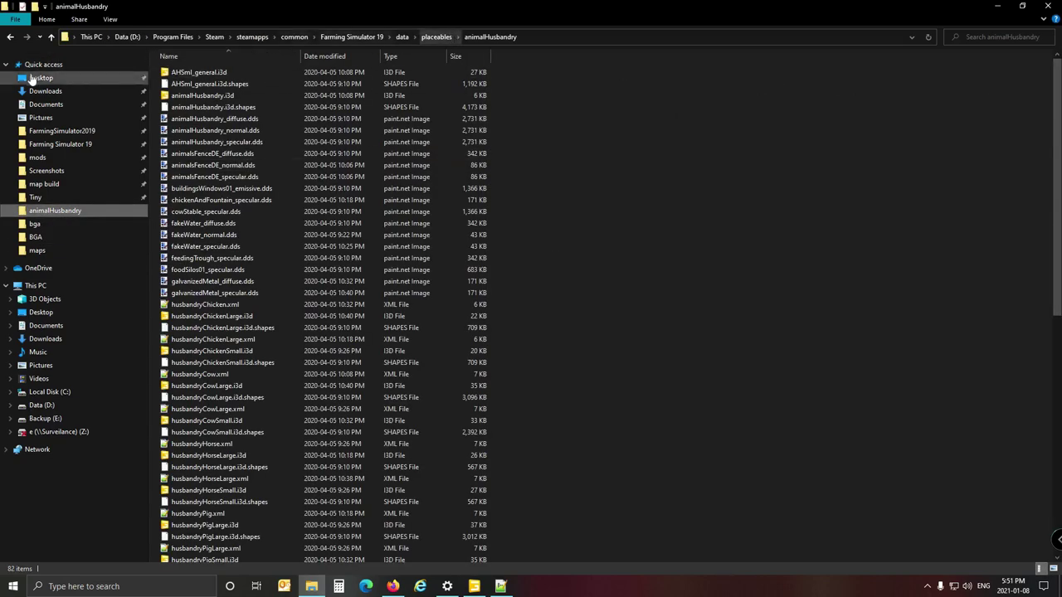
left_click(37, 197)
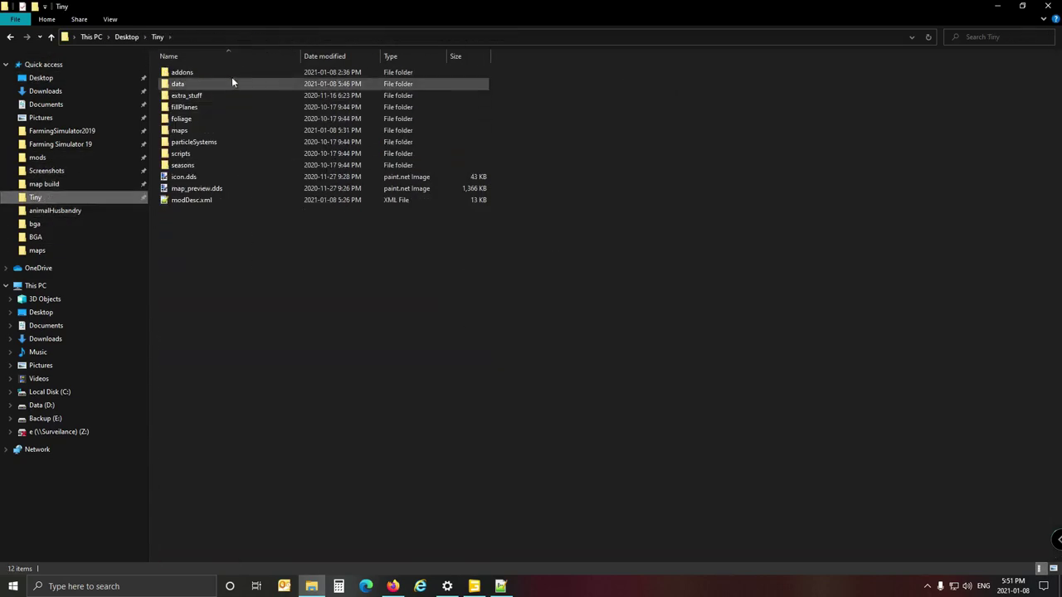
double_click(197, 130)
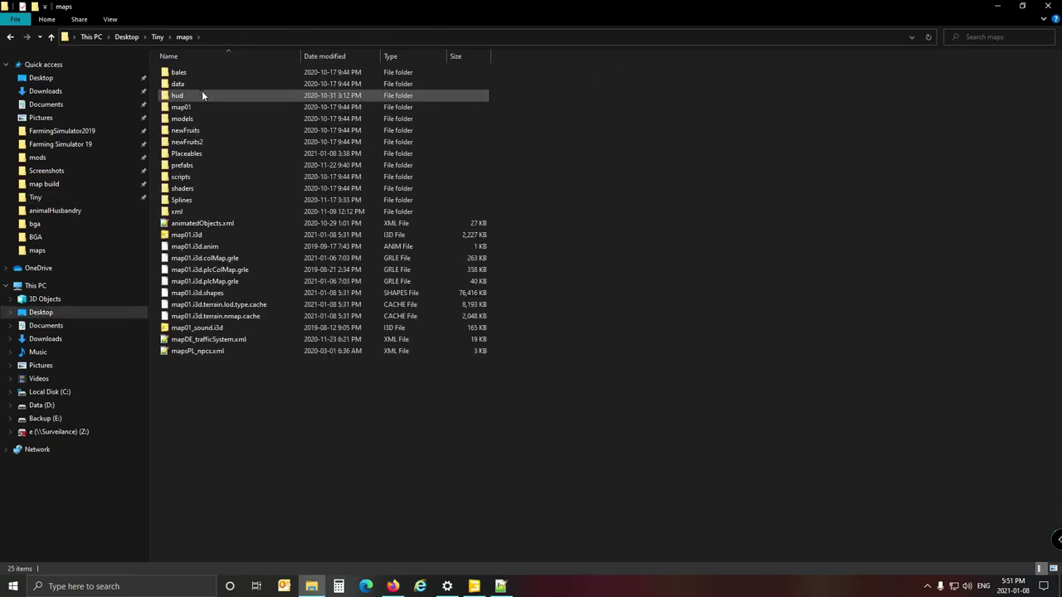
double_click(203, 153)
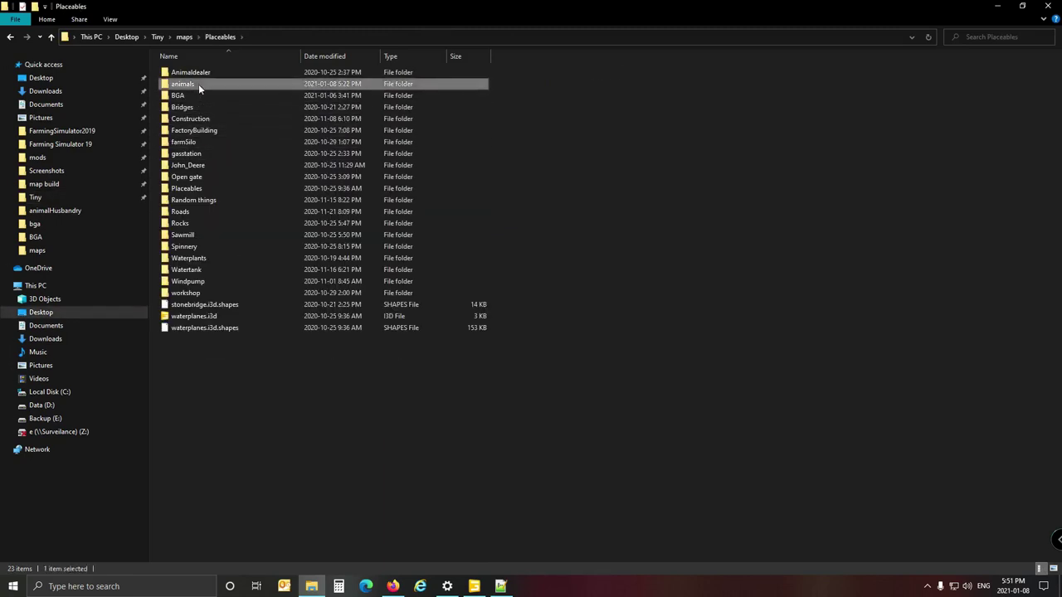
double_click(198, 84)
left_click(1034, 83)
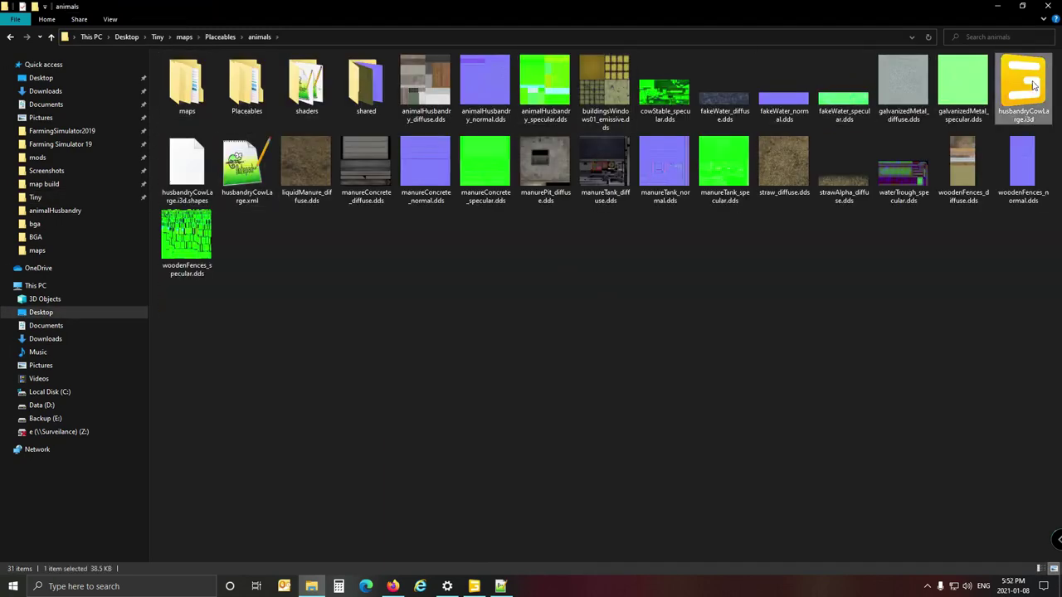
double_click(1034, 84)
left_click(532, 362)
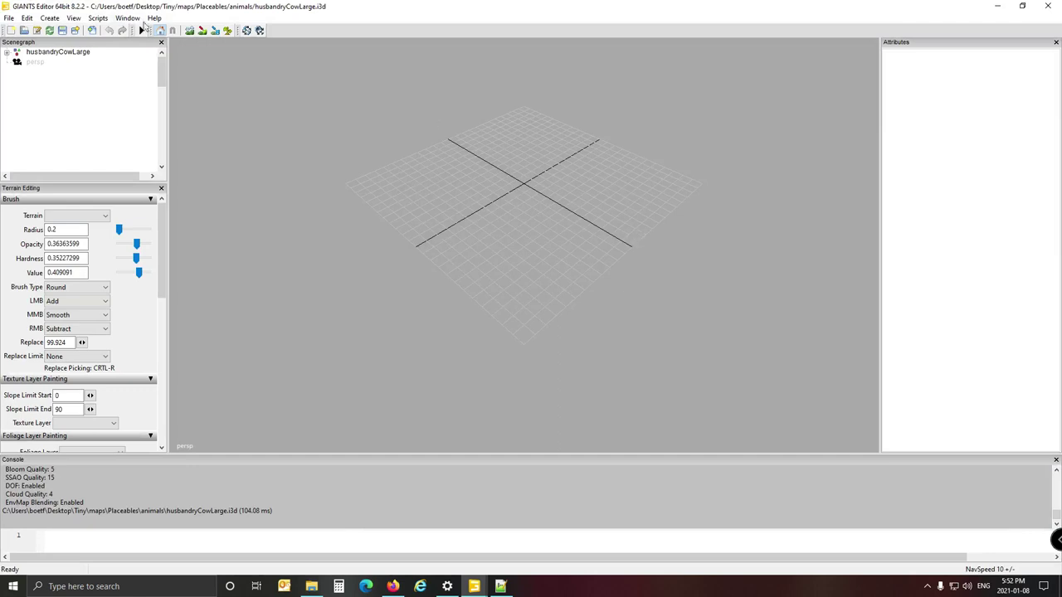
Set Translate X, Y and Z of the husbandryCowLarge root group to 0
left_click(62, 53)
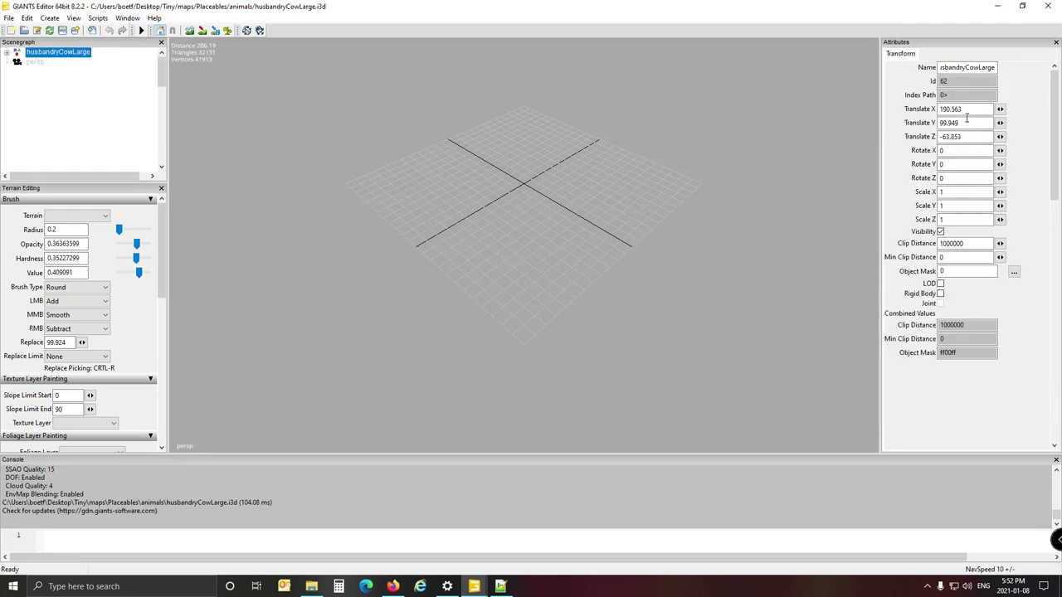
double_click(971, 110)
type("0")
key("Tab")
type("0")
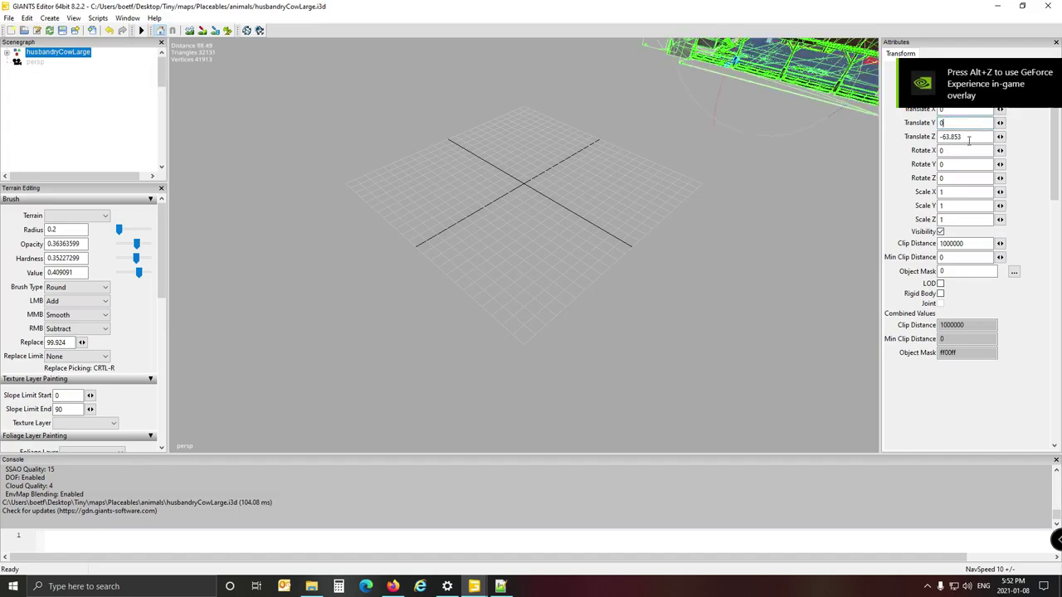
key("Tab")
type("0")
key("Return")
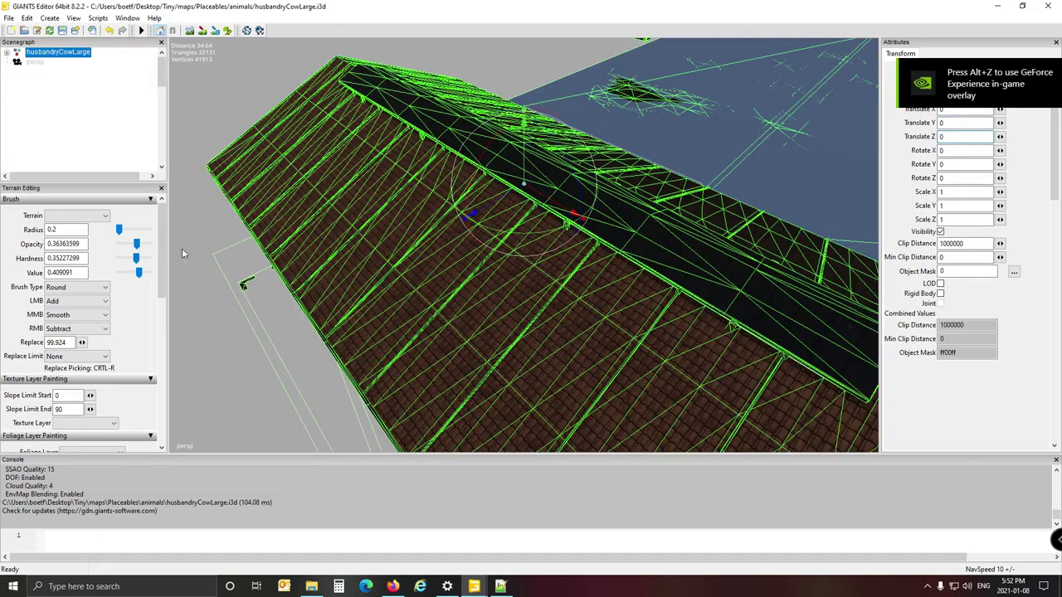
left_click_drag(220, 284, 302, 258, "alt")
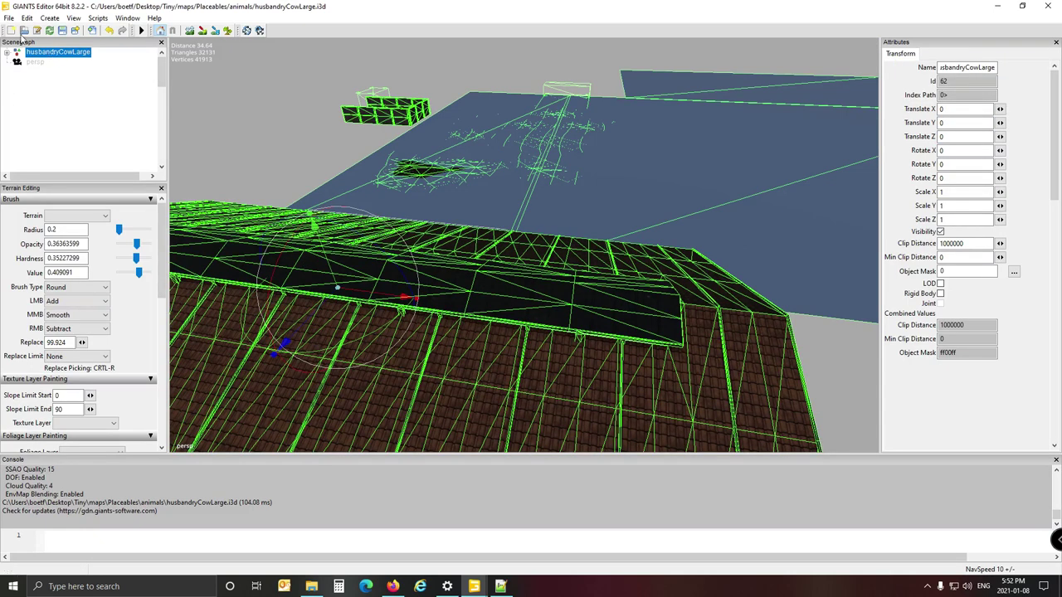
Save husbandryCowLarge.i3d, close its editor window and select the file in the animals folder
left_click(63, 30)
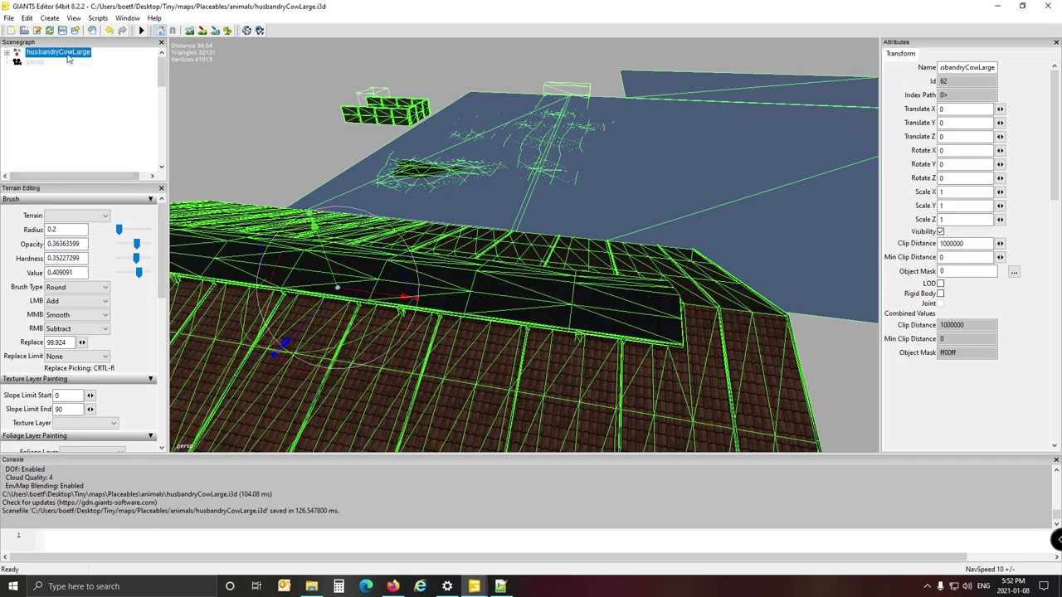
left_click(1047, 5)
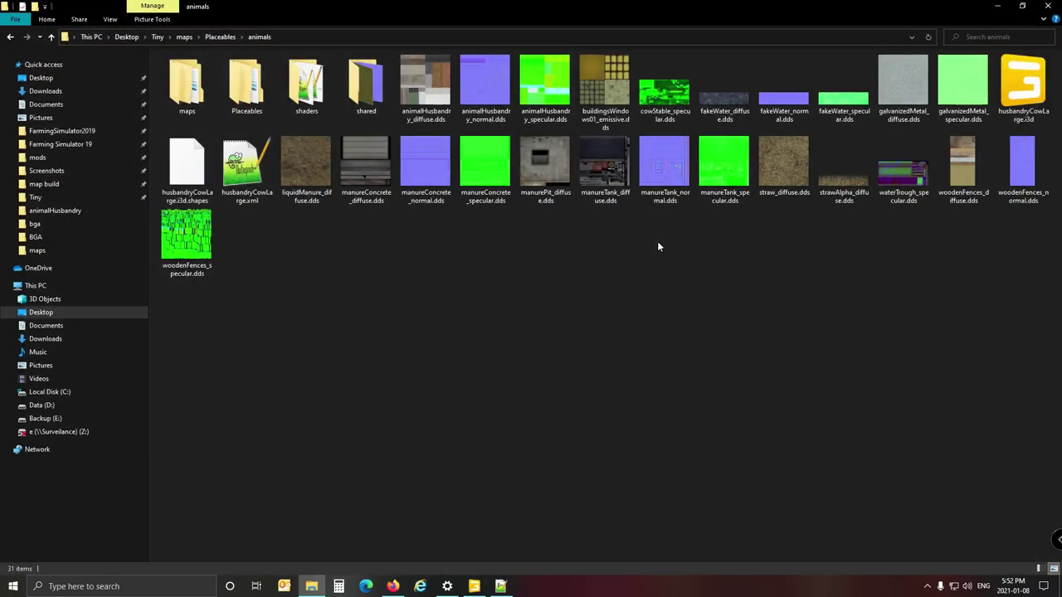
left_click(1015, 89)
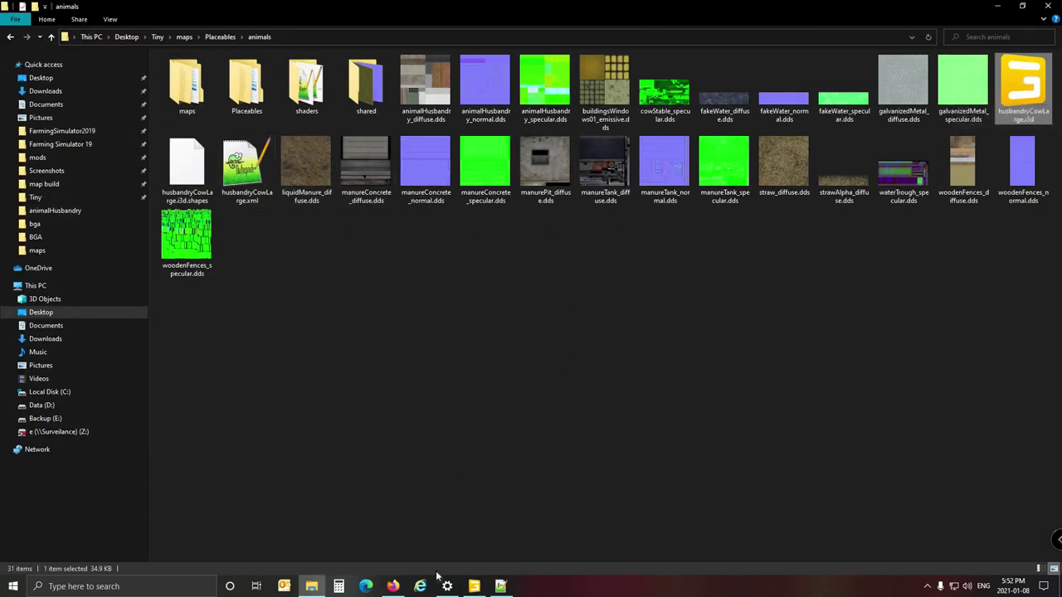
Switch to Notepad++, close defaultItems.xml and exit the program back to the animals folder
left_click(501, 587)
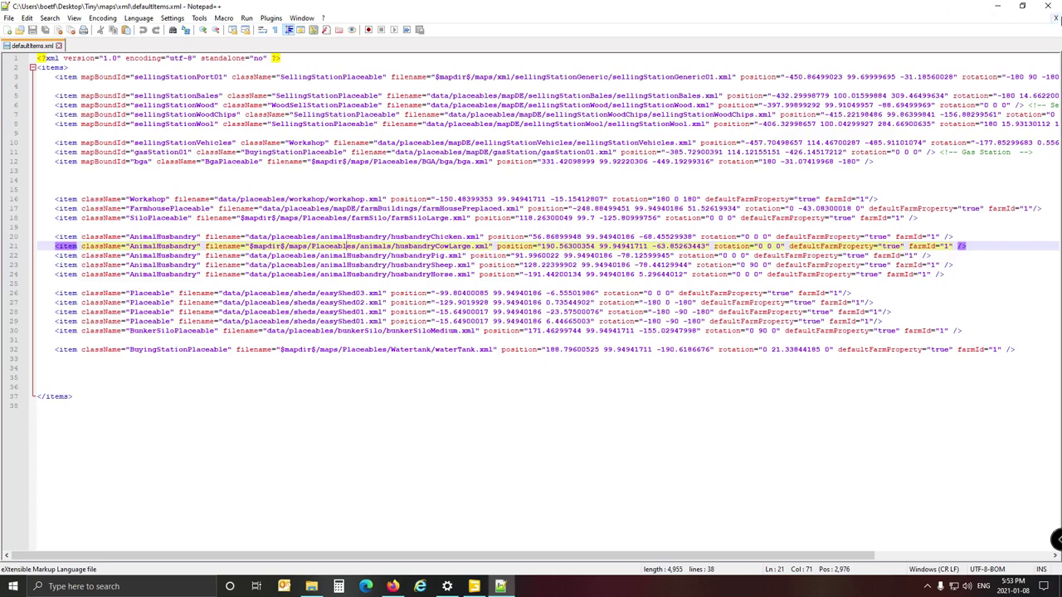
left_click(1056, 18)
left_click(1048, 6)
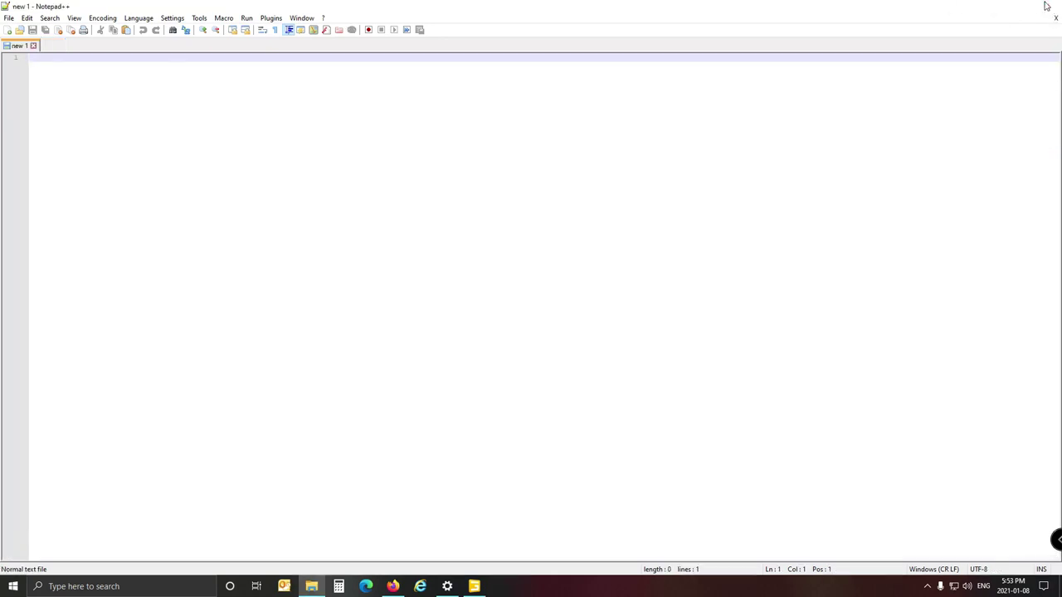
left_click(525, 336)
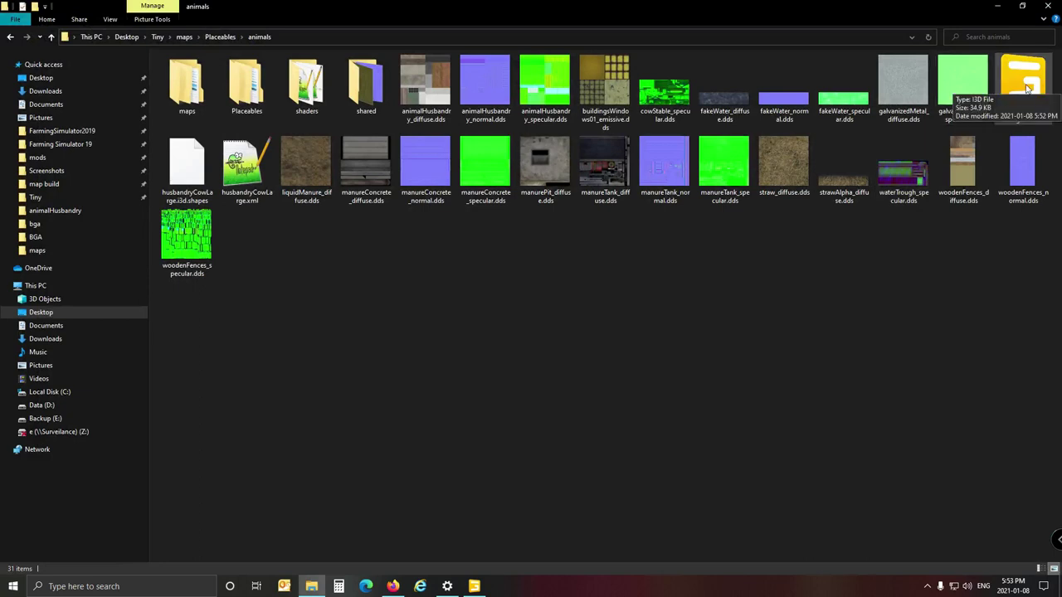
Switch to the GIANTS Editor window with map01.i3d and close it, saving the changes to the map
left_click(481, 586)
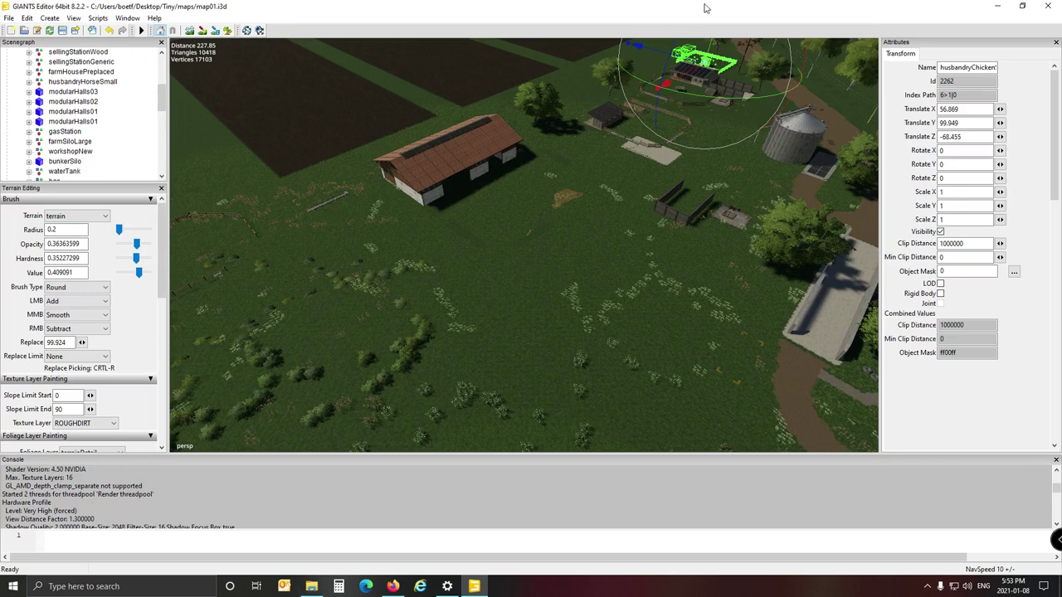
left_click(1045, 6)
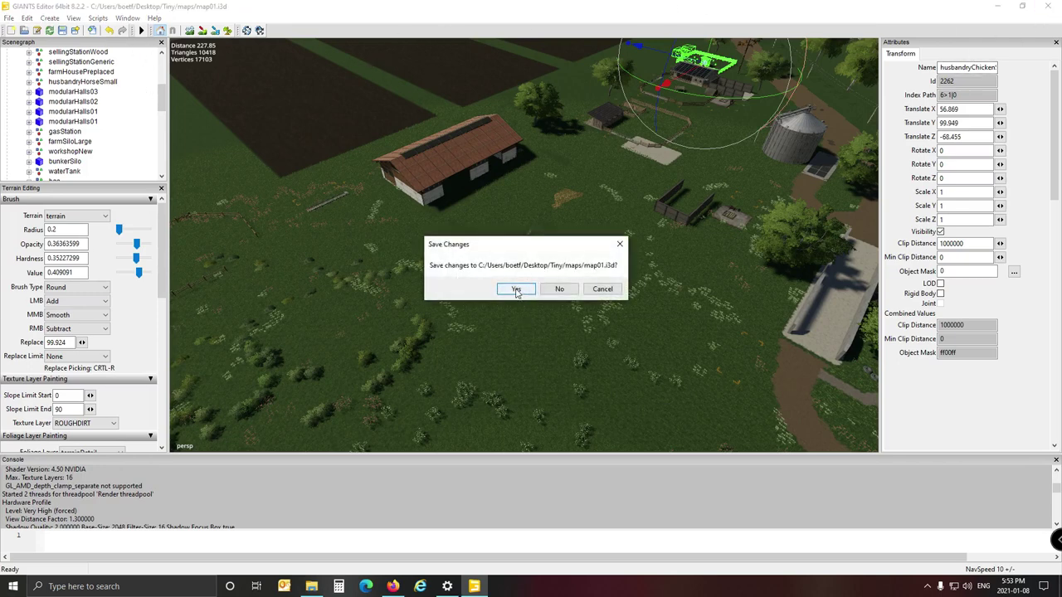
left_click(516, 289)
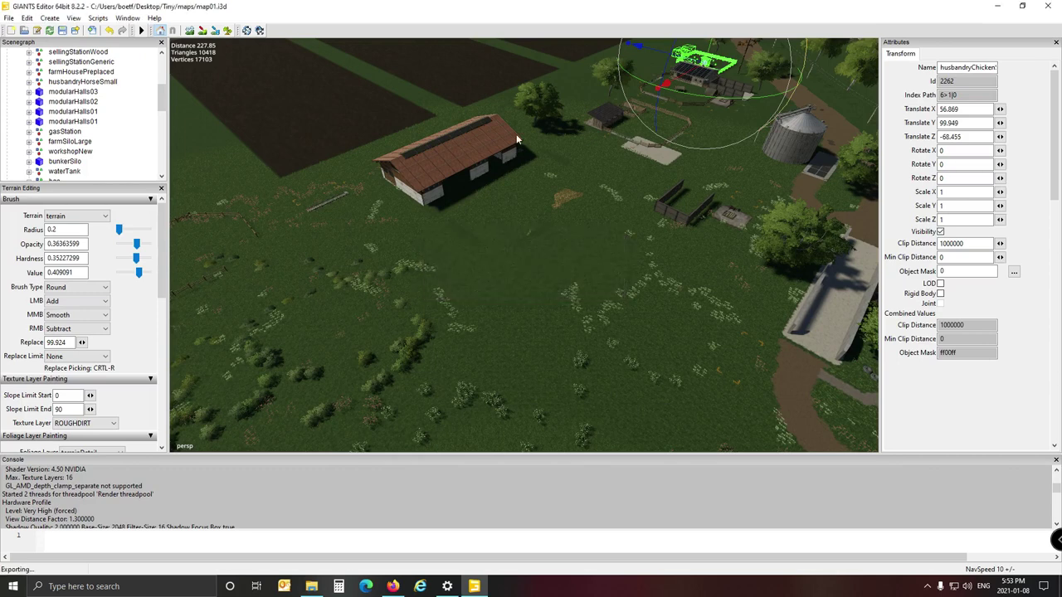